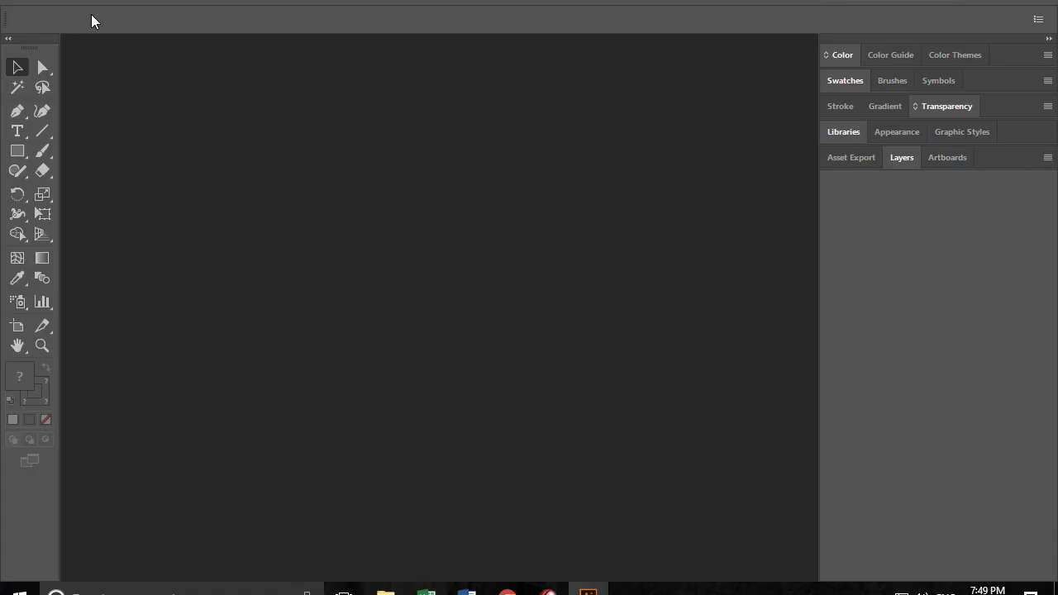
# - Create a new A4 document (210 × 297 mm, Millimeters) with Artboards raised to 6
pyautogui.click(41, 4)
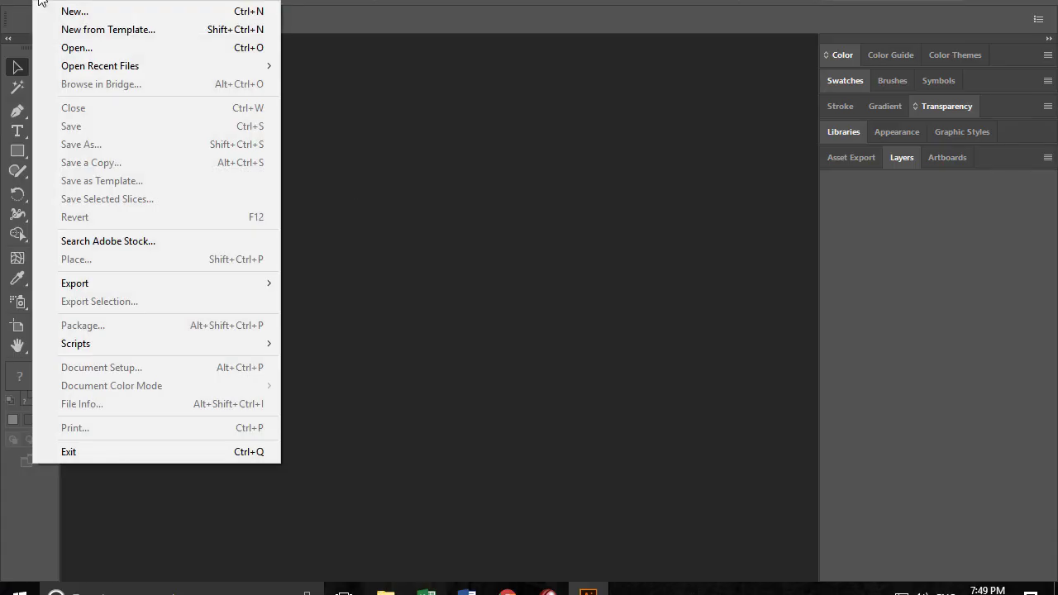
pyautogui.click(73, 15)
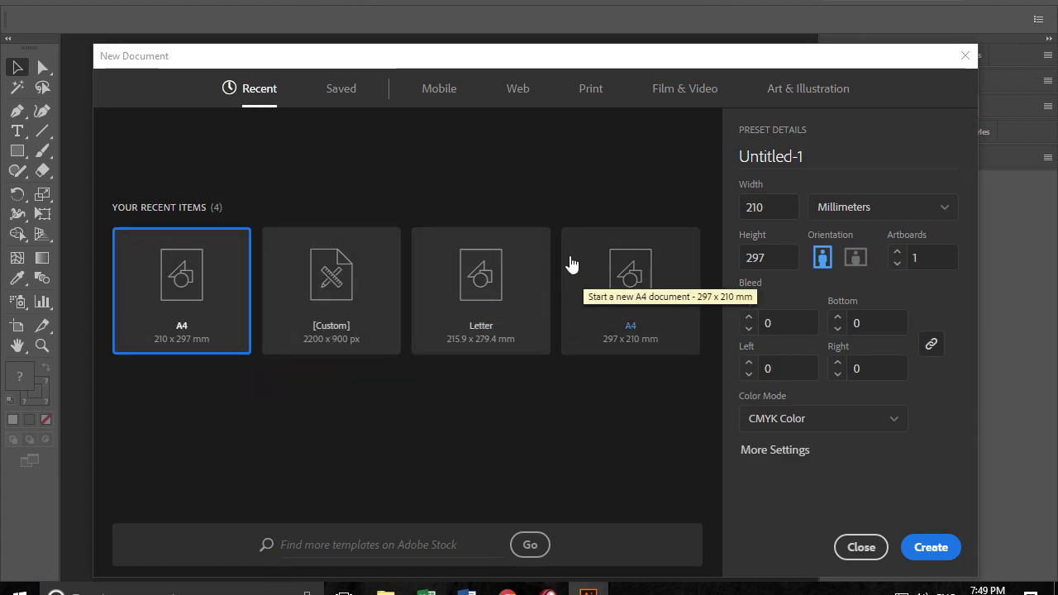
pyautogui.click(878, 223)
pyautogui.click(864, 182)
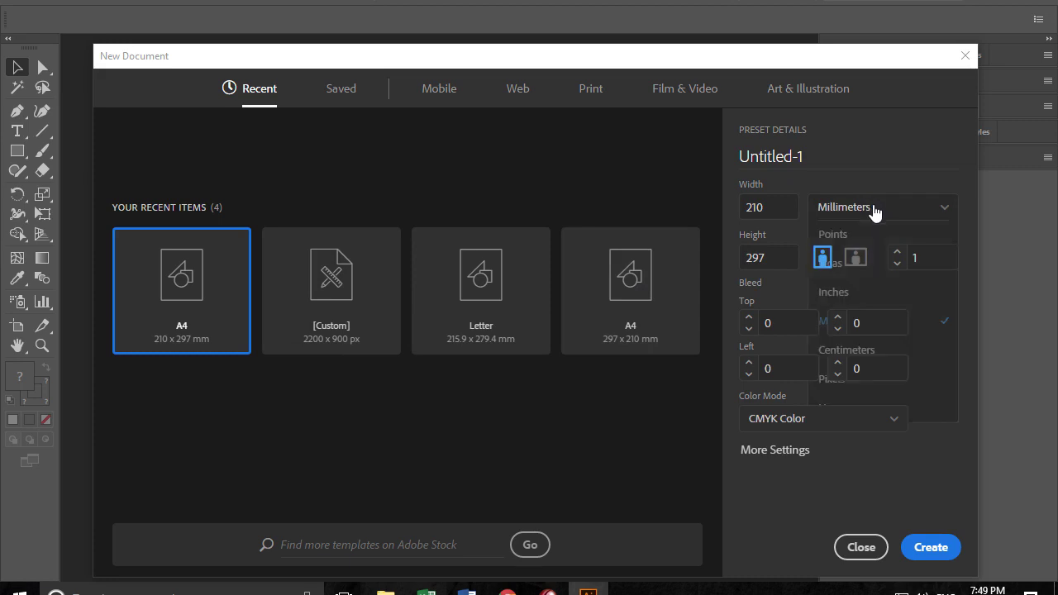
pyautogui.click(869, 210)
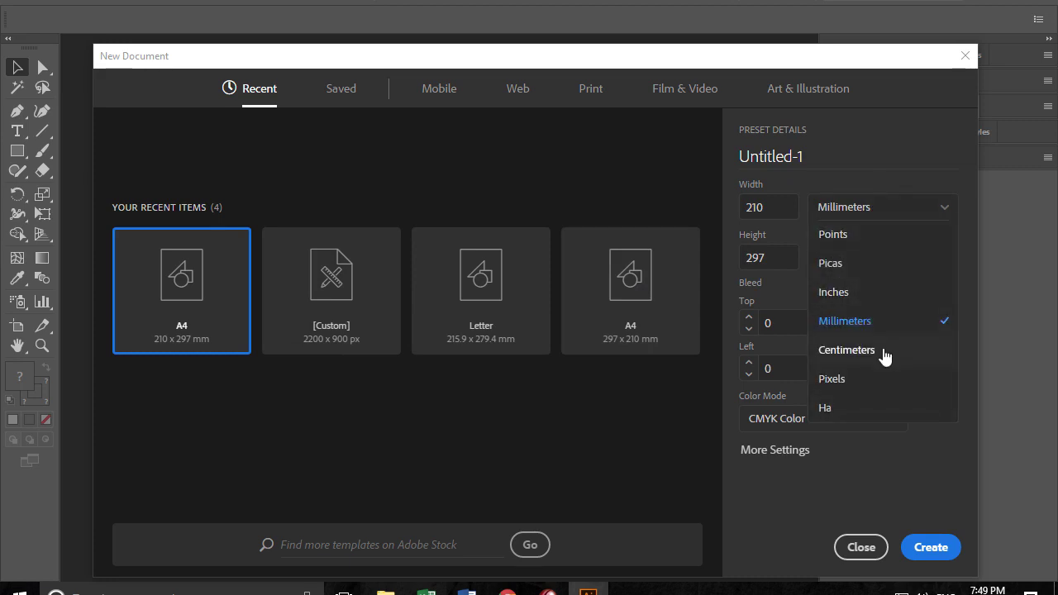
pyautogui.click(878, 162)
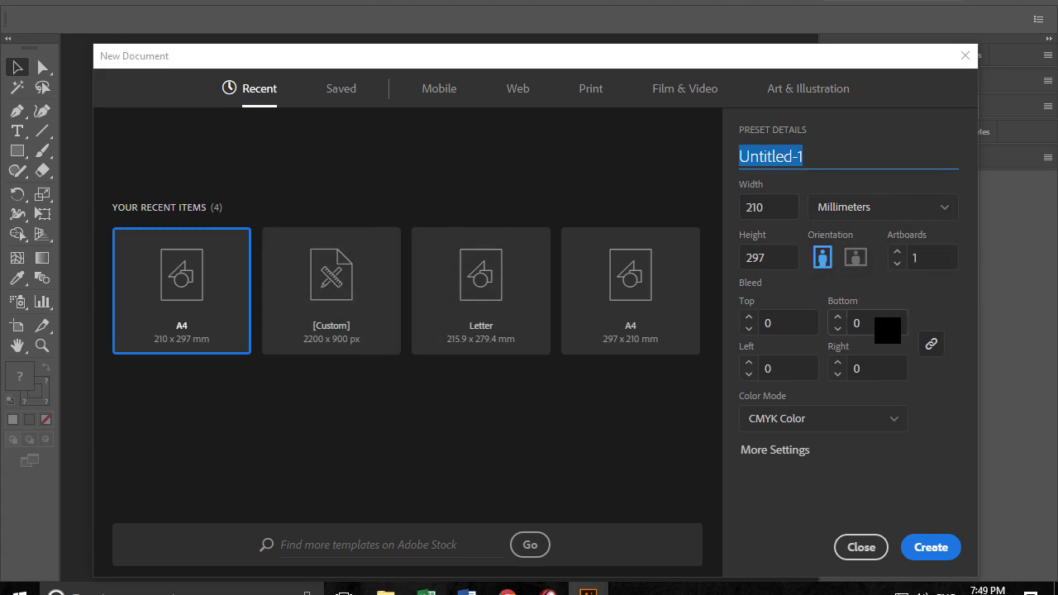
pyautogui.click(897, 253)
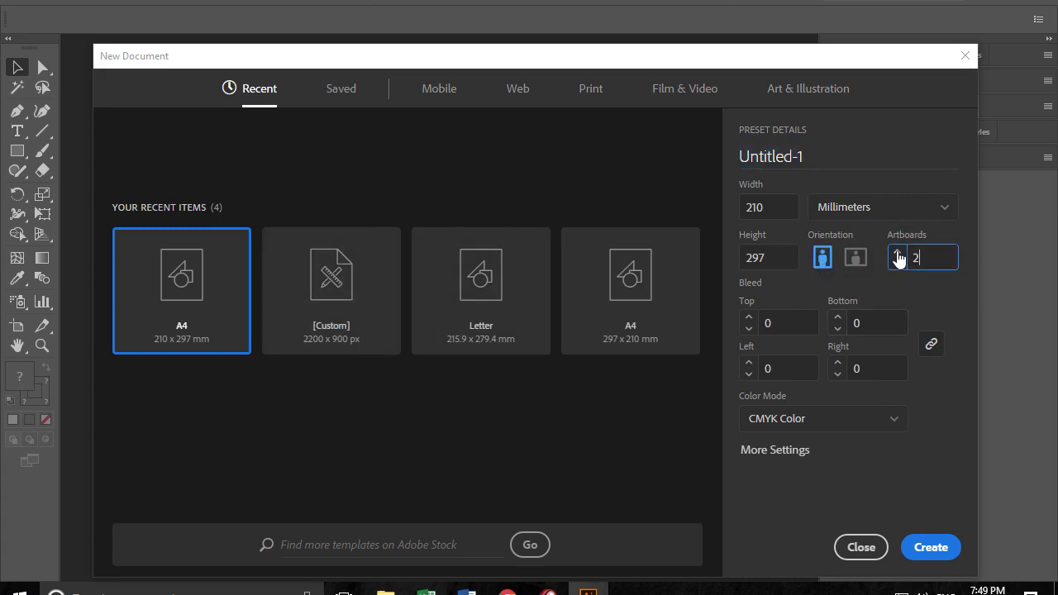
pyautogui.click(898, 253)
pyautogui.click(938, 552)
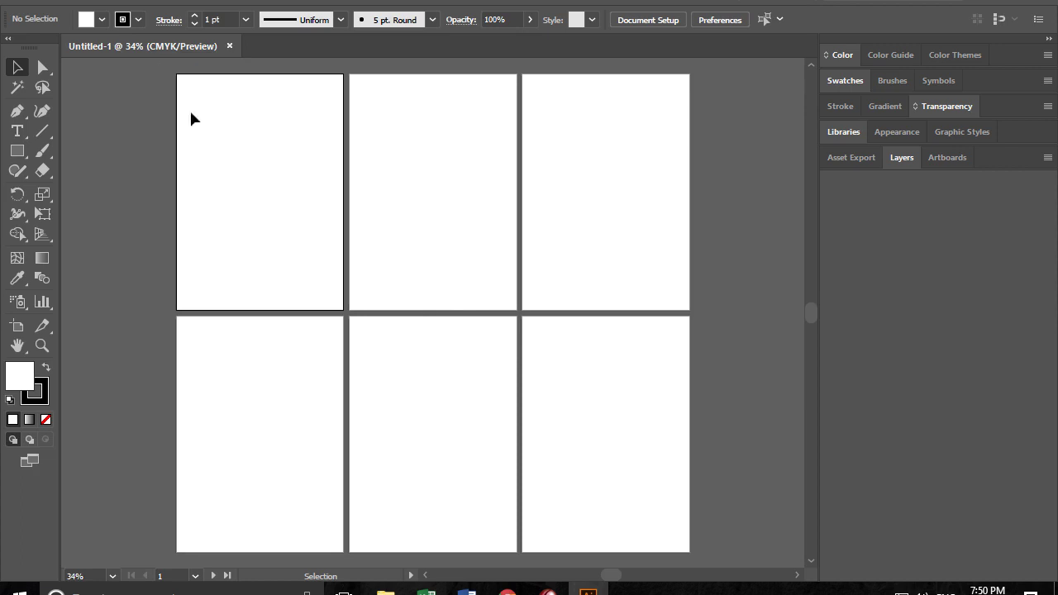
# - Drag ABM Logo Original.png from the archive folder onto the first artboard
pyautogui.press('z')
pyautogui.moveTo(157, 70); pyautogui.dragTo(379, 332)
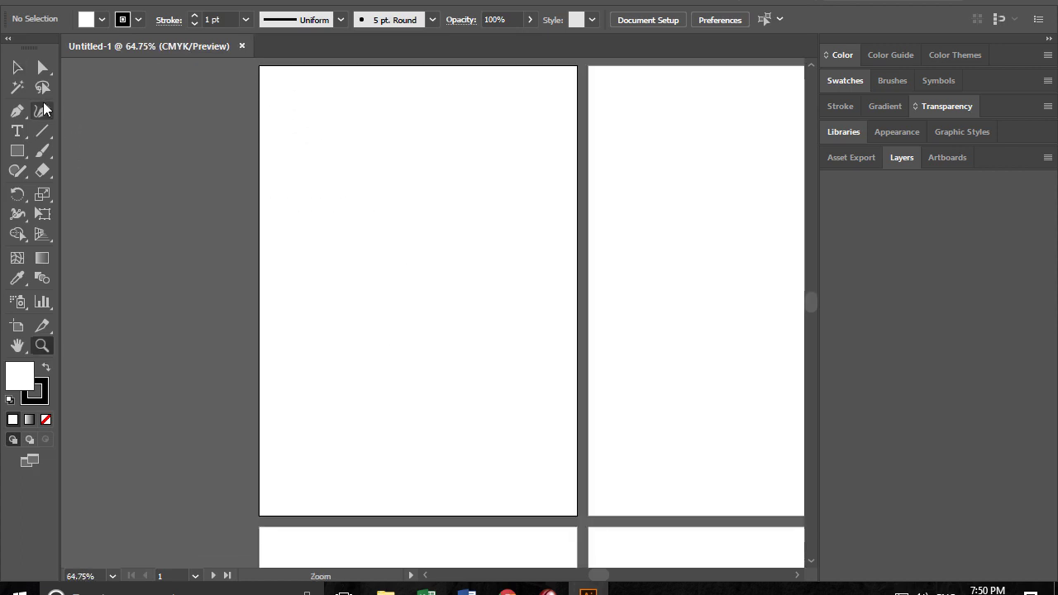
pyautogui.press('v')
pyautogui.hotkey('alt', 'Tab')
pyautogui.hotkey('alt', 'Tab')
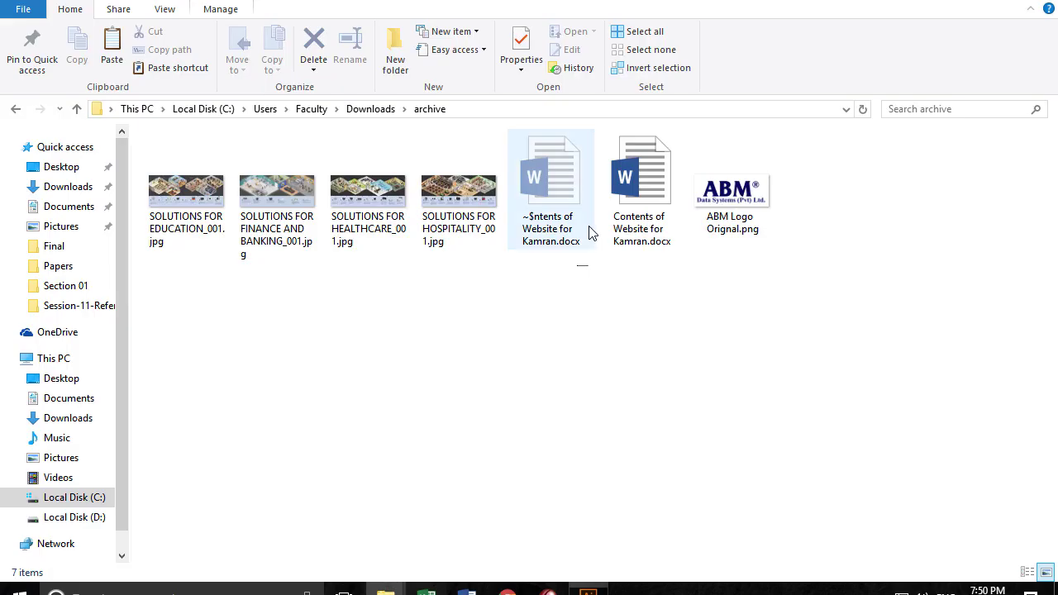
pyautogui.moveTo(732, 176)
pyautogui.mouseDown()
pyautogui.moveTo(722, 206)
pyautogui.moveTo(375, 231)
pyautogui.mouseUp()
pyautogui.hotkey('alt', 'Tab')
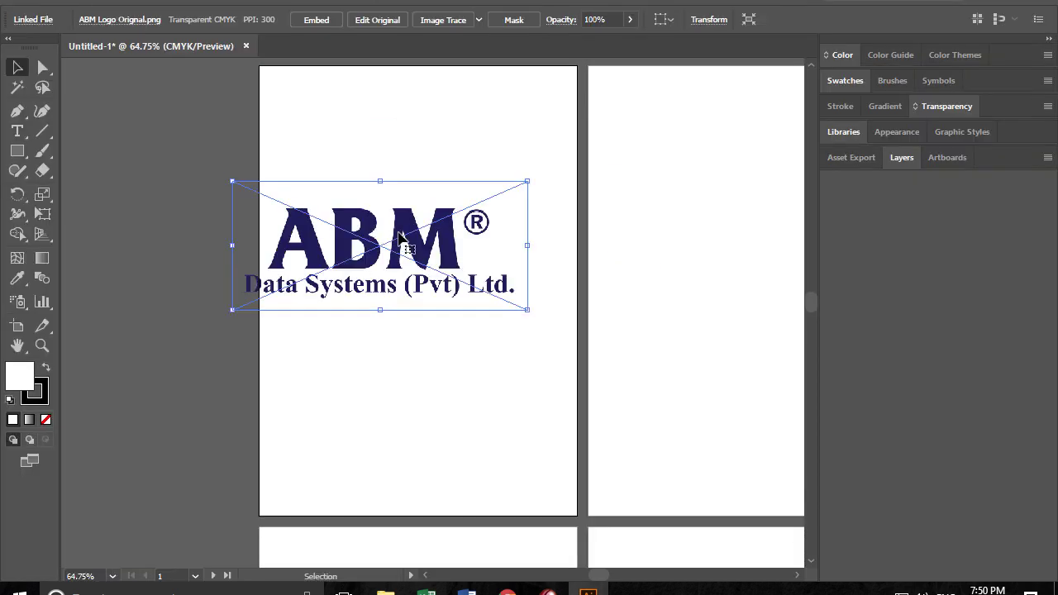
pyautogui.moveTo(425, 263); pyautogui.dragTo(475, 254)
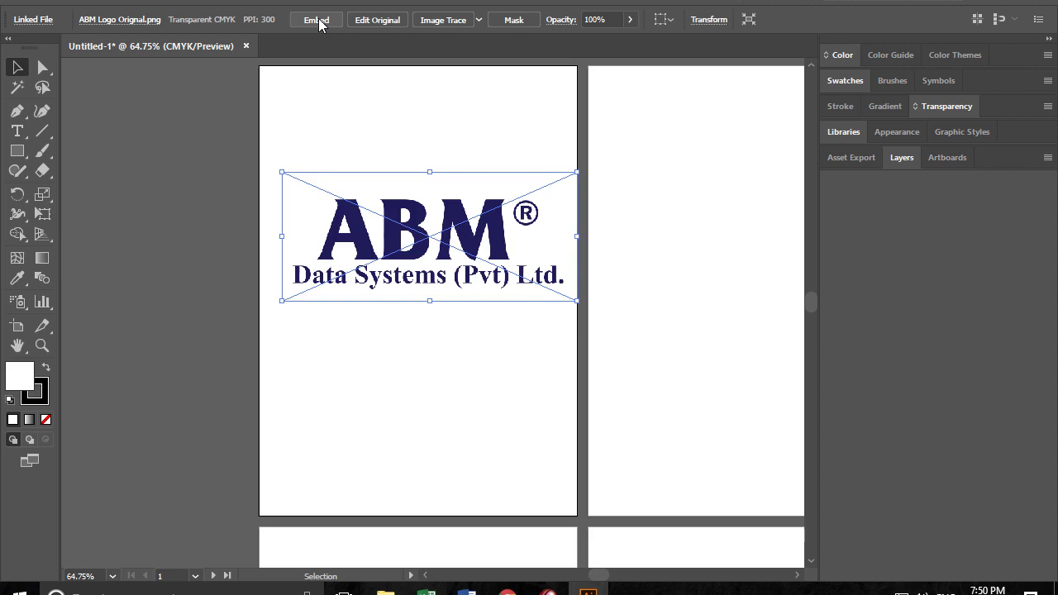
# - Embed the linked ABM logo and scale it down by its corner handle
pyautogui.click(317, 20)
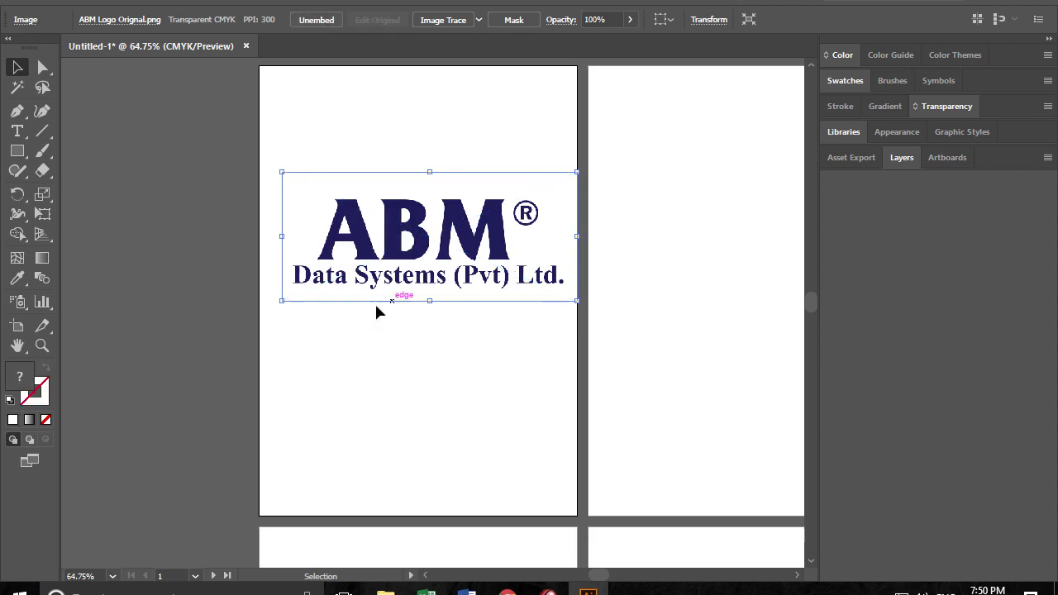
pyautogui.moveTo(576, 302); pyautogui.dragTo(501, 272)
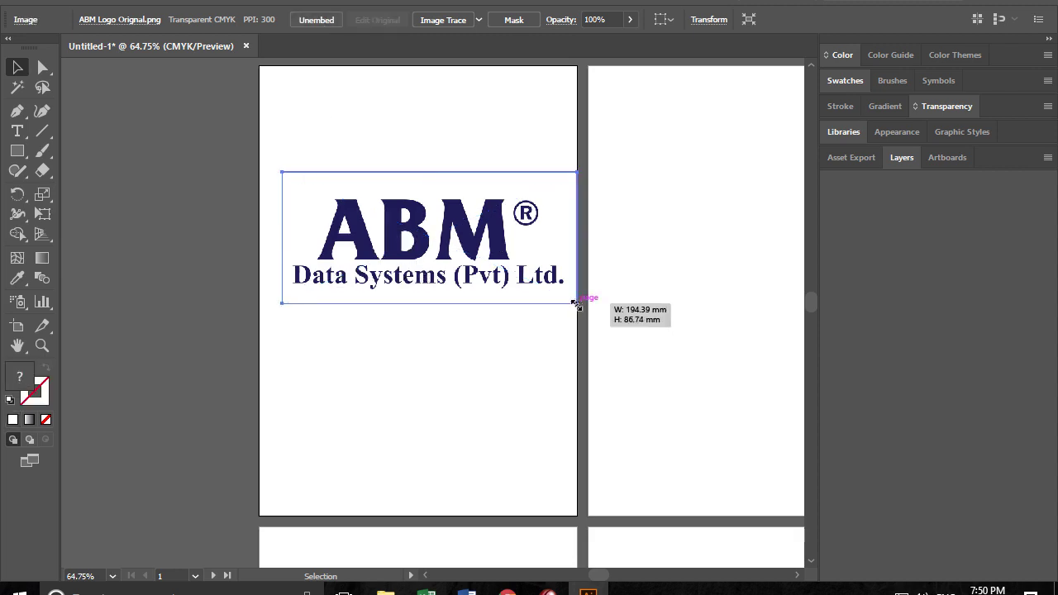
pyautogui.moveTo(413, 230); pyautogui.dragTo(435, 243)
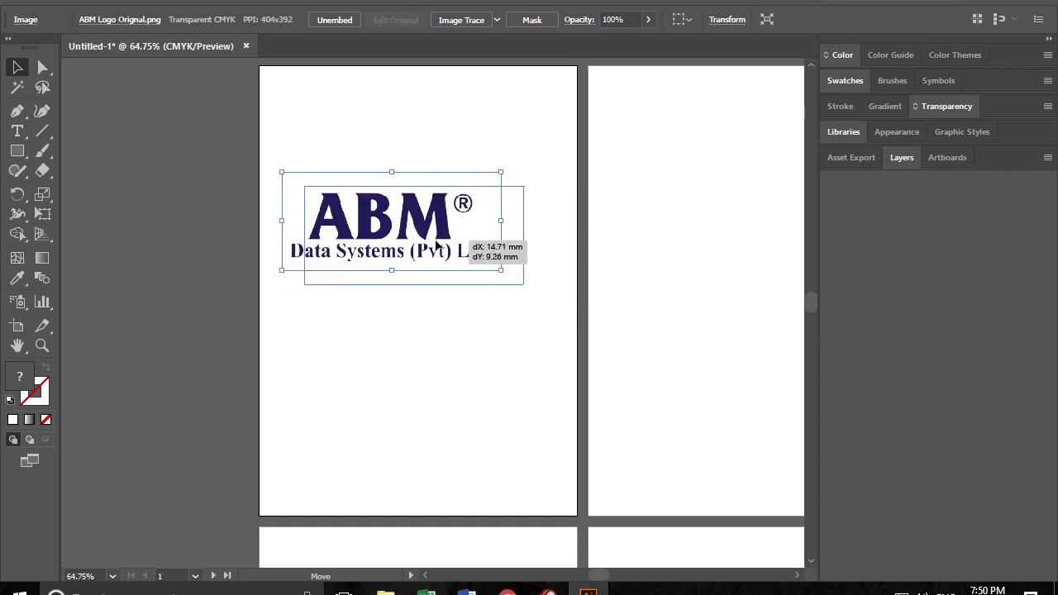
pyautogui.click(389, 158)
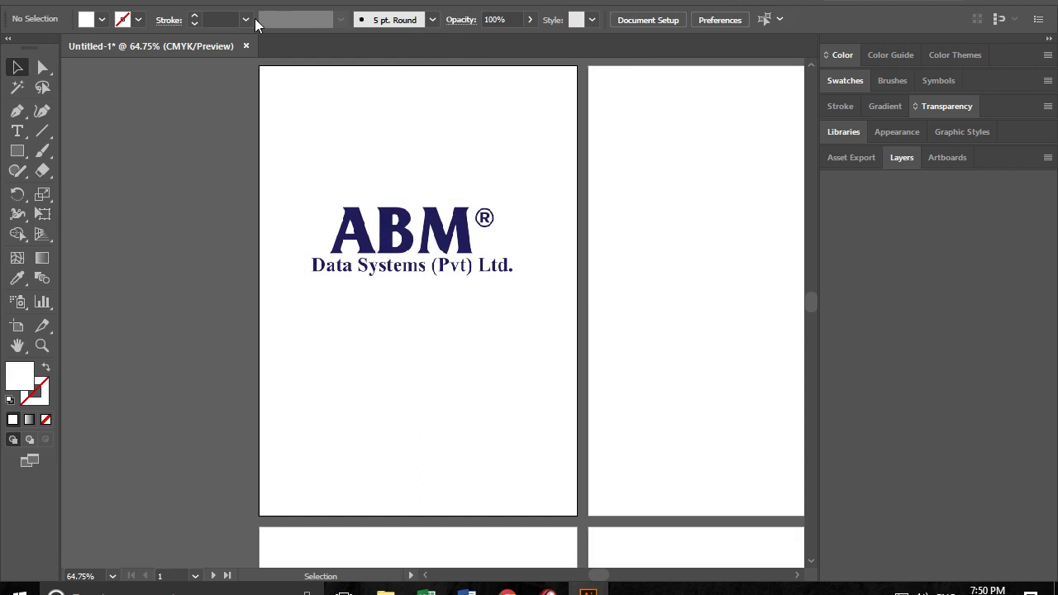
pyautogui.click(445, 252)
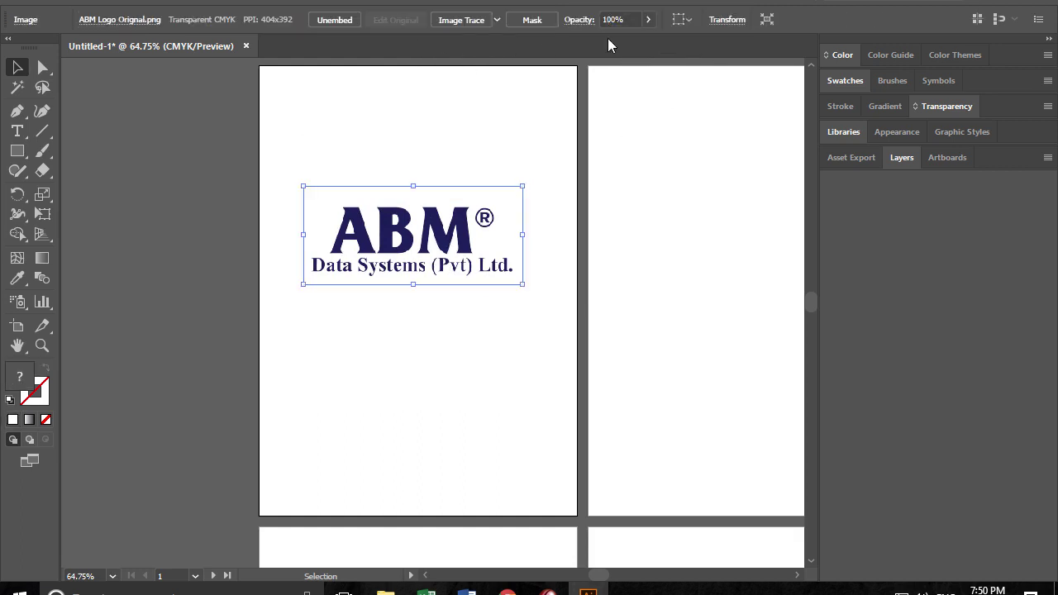
# - Center the logo on the artboard, then move it up into the page's upper third
pyautogui.click(681, 19)
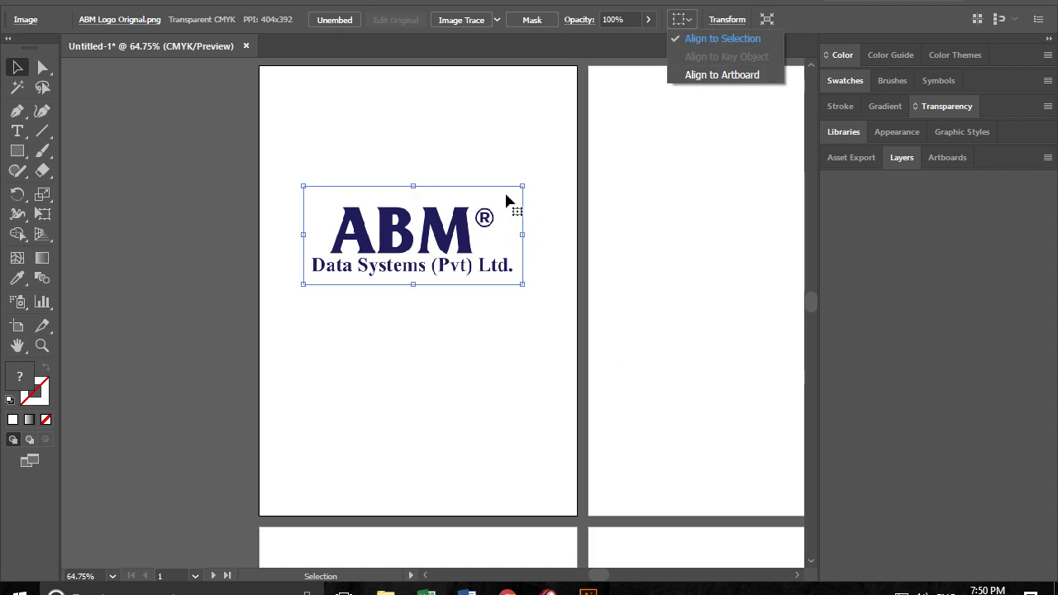
pyautogui.click(731, 75)
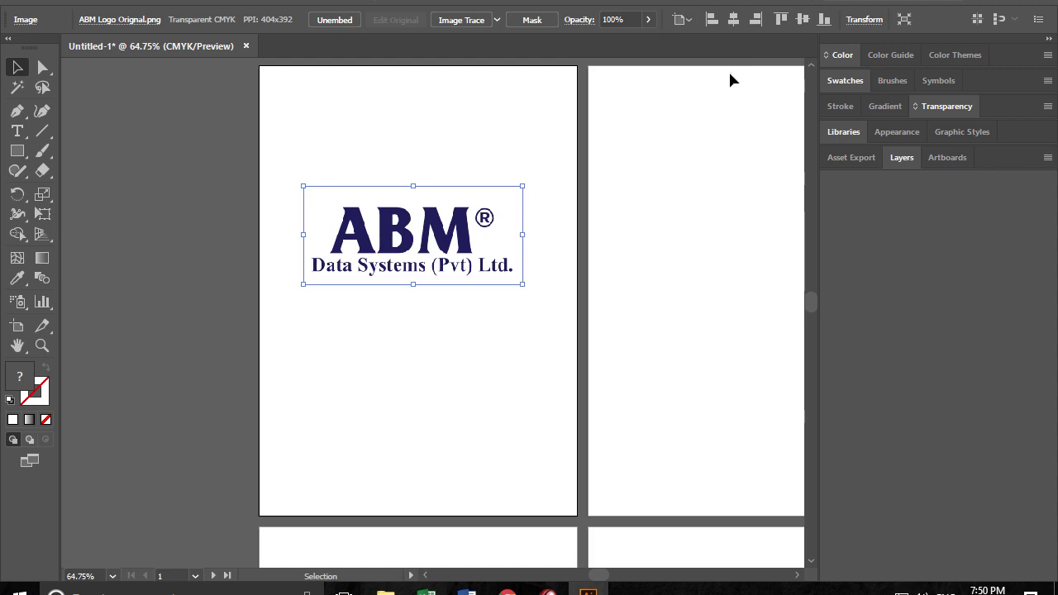
pyautogui.click(731, 27)
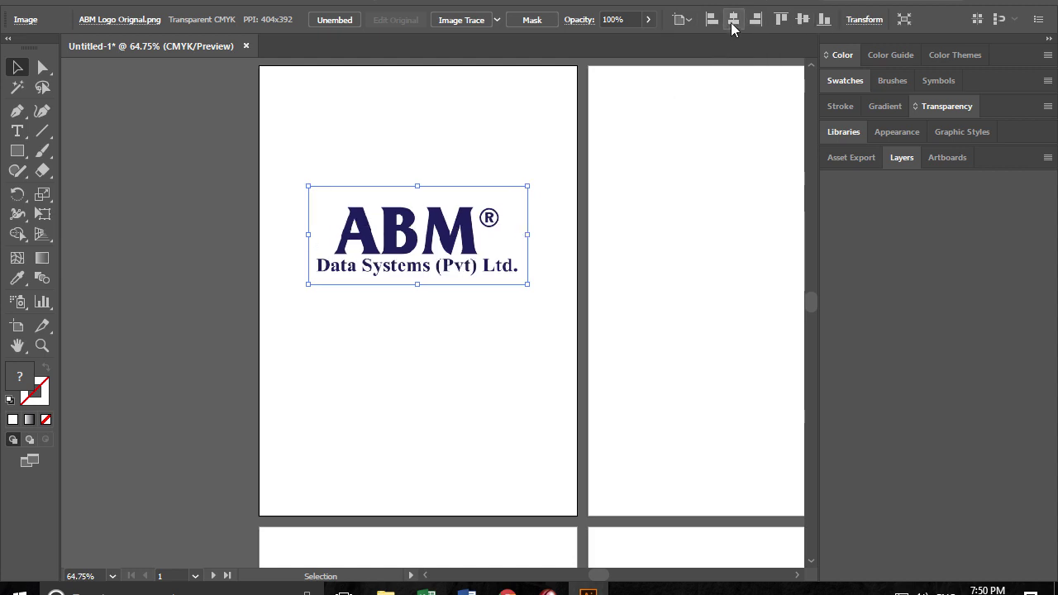
pyautogui.click(803, 23)
pyautogui.click(551, 157)
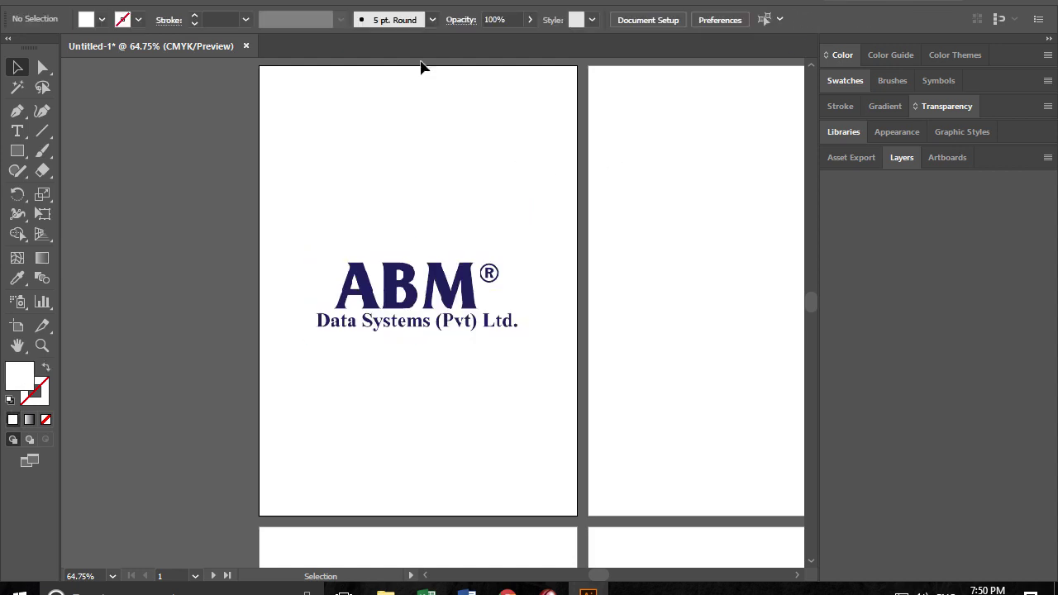
pyautogui.click(380, 248)
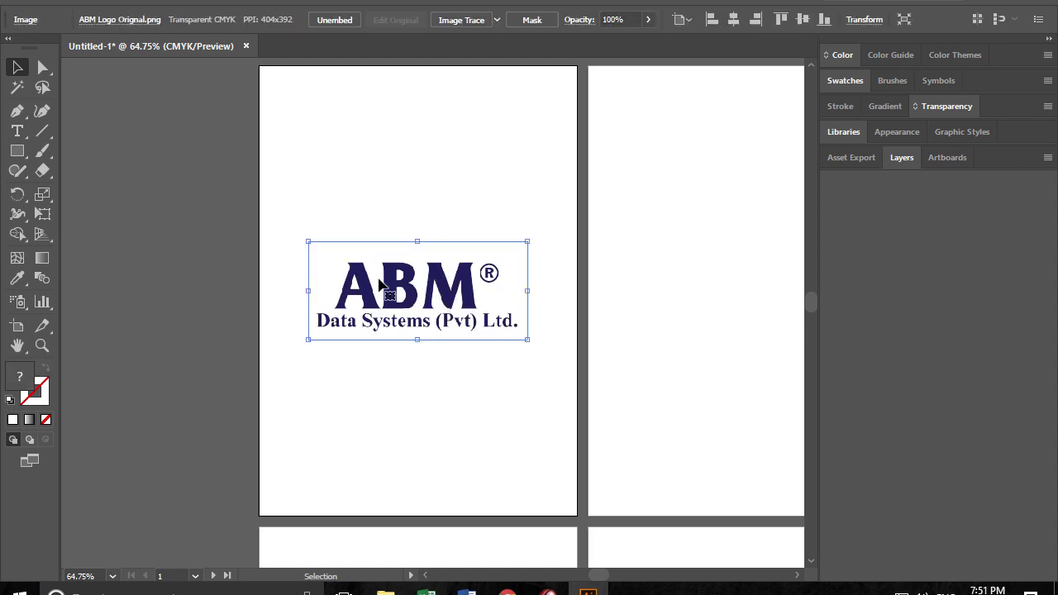
pyautogui.click(42, 67)
pyautogui.moveTo(253, 209)
pyautogui.mouseDown()
pyautogui.moveTo(403, 246)
pyautogui.moveTo(547, 252)
pyautogui.moveTo(518, 268)
pyautogui.moveTo(463, 210)
pyautogui.mouseUp()
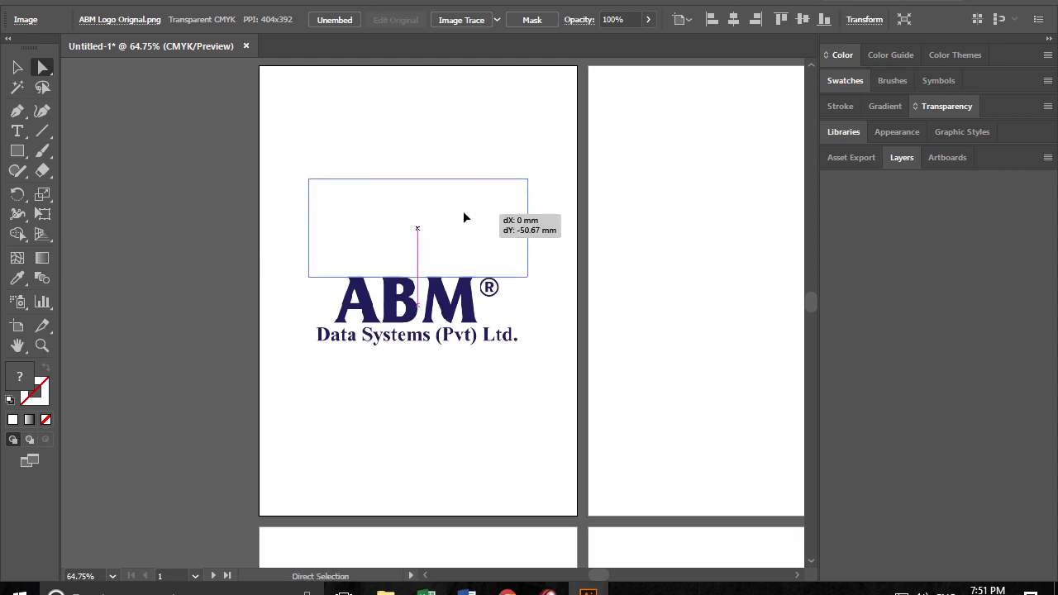
pyautogui.click(17, 67)
pyautogui.click(73, 189)
# - Draw a rectangle tightly framing the ABM logo
pyautogui.click(17, 150)
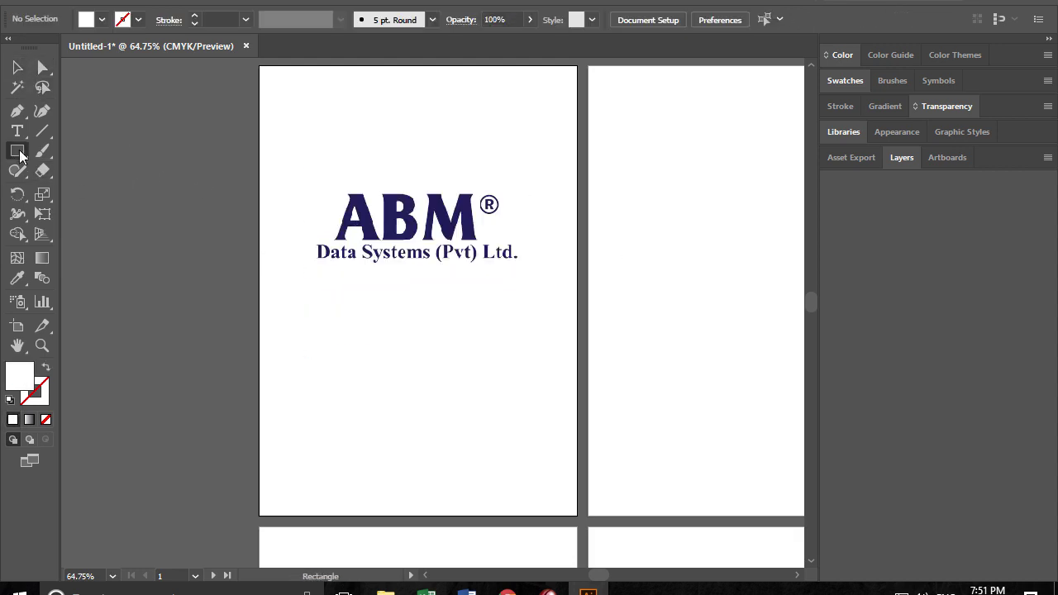
pyautogui.moveTo(314, 259); pyautogui.dragTo(518, 188)
pyautogui.click(17, 67)
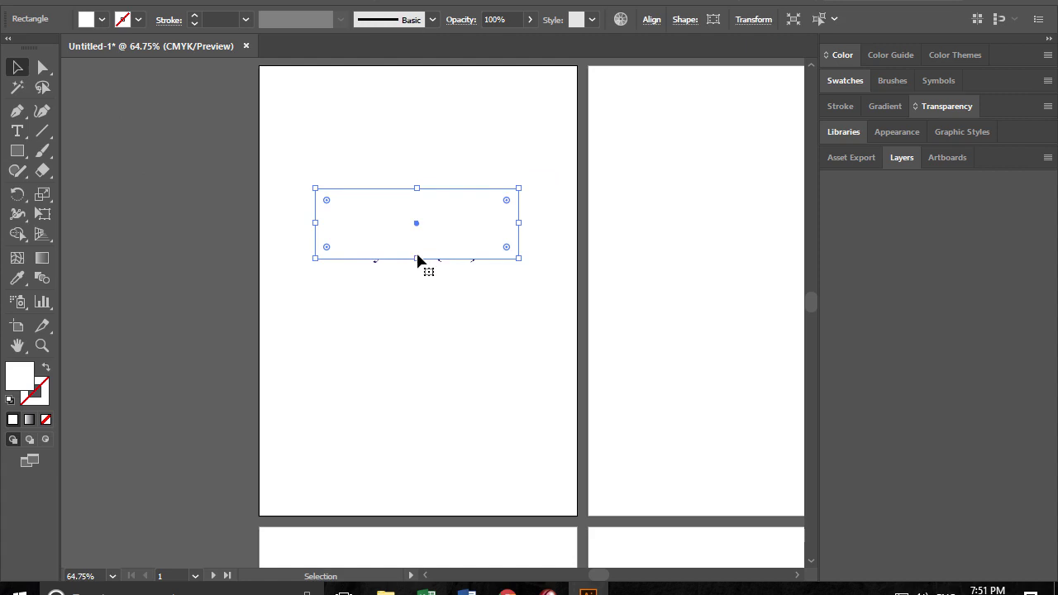
pyautogui.moveTo(415, 259); pyautogui.dragTo(418, 263)
# - Make a clipping mask of the logo and rectangle to trim its blank margins
pyautogui.click(394, 160)
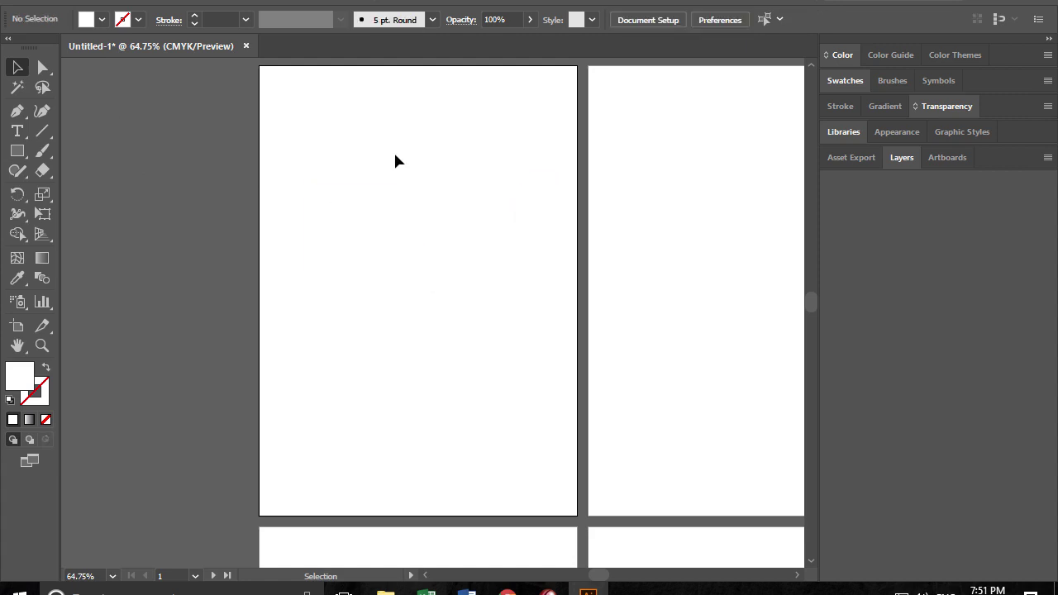
pyautogui.moveTo(394, 160); pyautogui.dragTo(438, 246)
pyautogui.rightClick(433, 229)
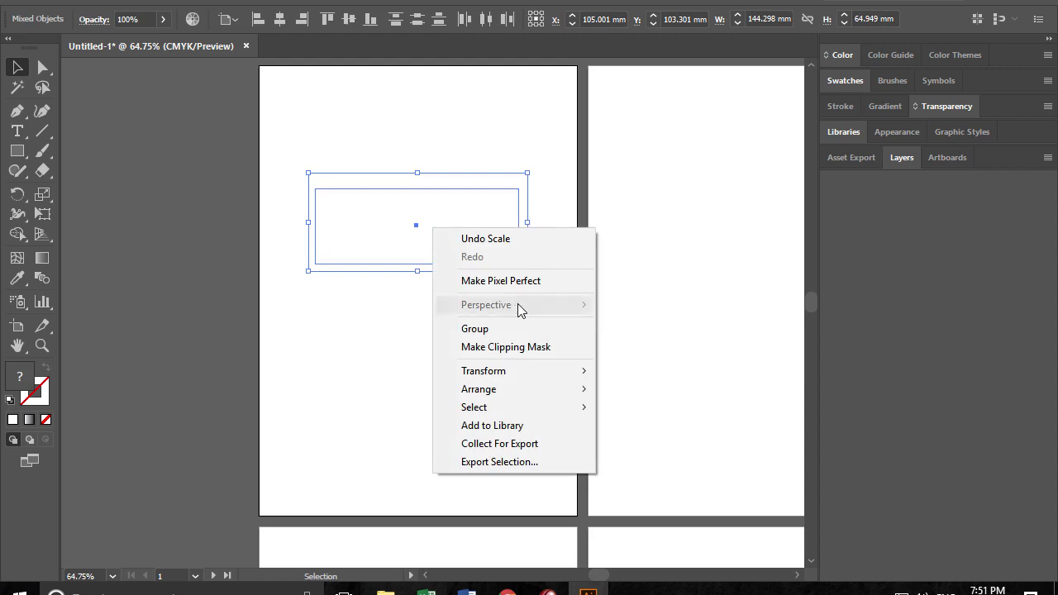
pyautogui.click(530, 347)
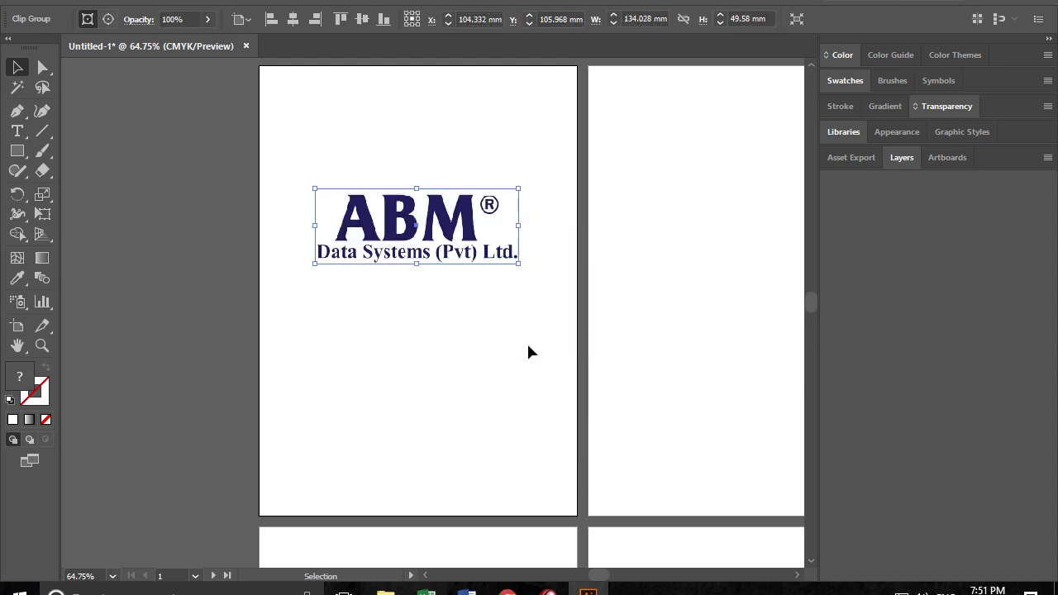
pyautogui.click(508, 343)
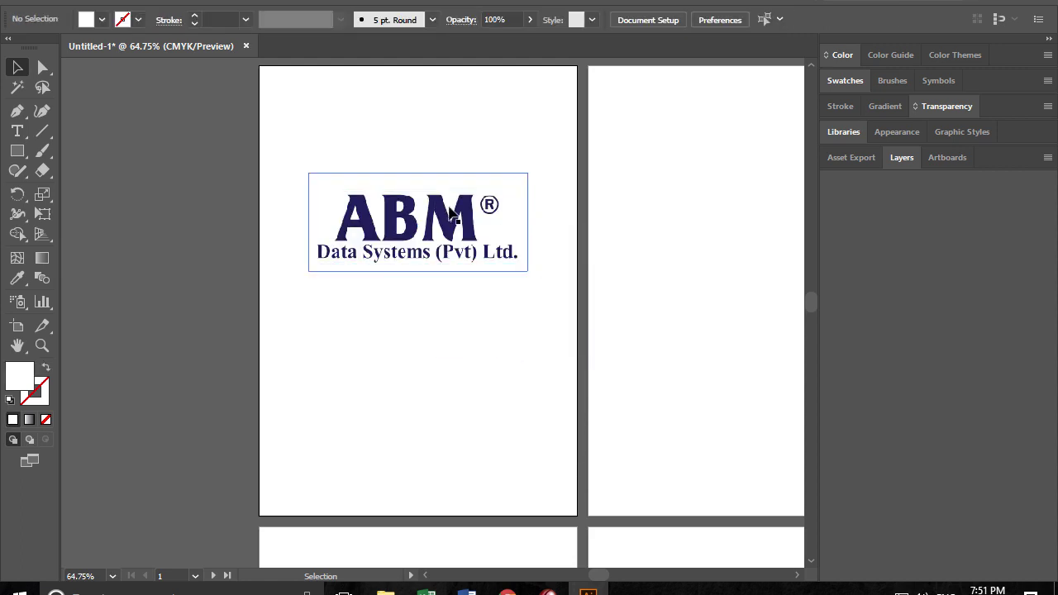
pyautogui.click(400, 204)
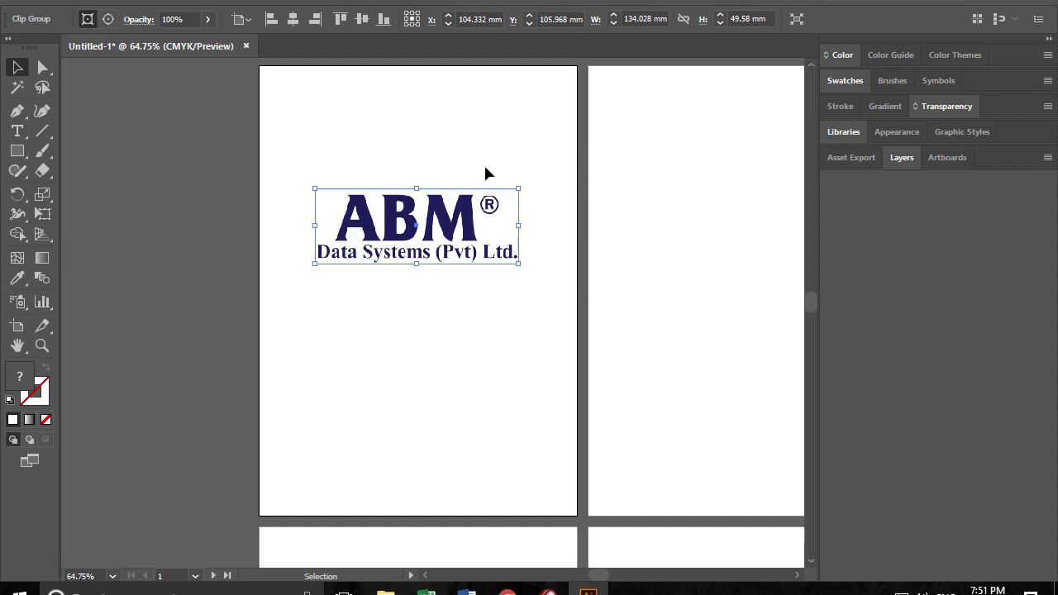
pyautogui.click(207, 201)
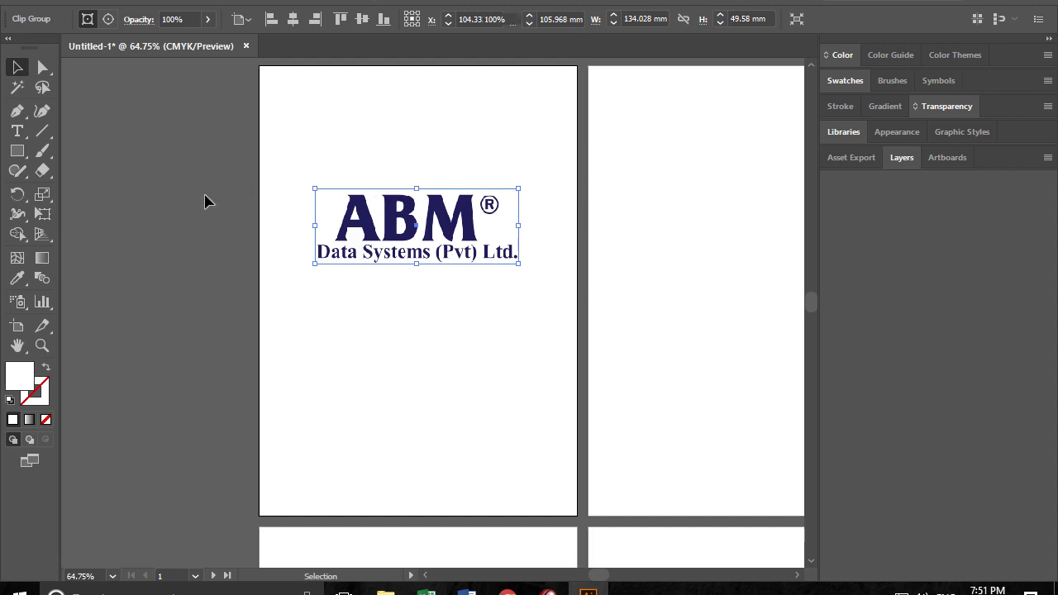
pyautogui.click(29, 10)
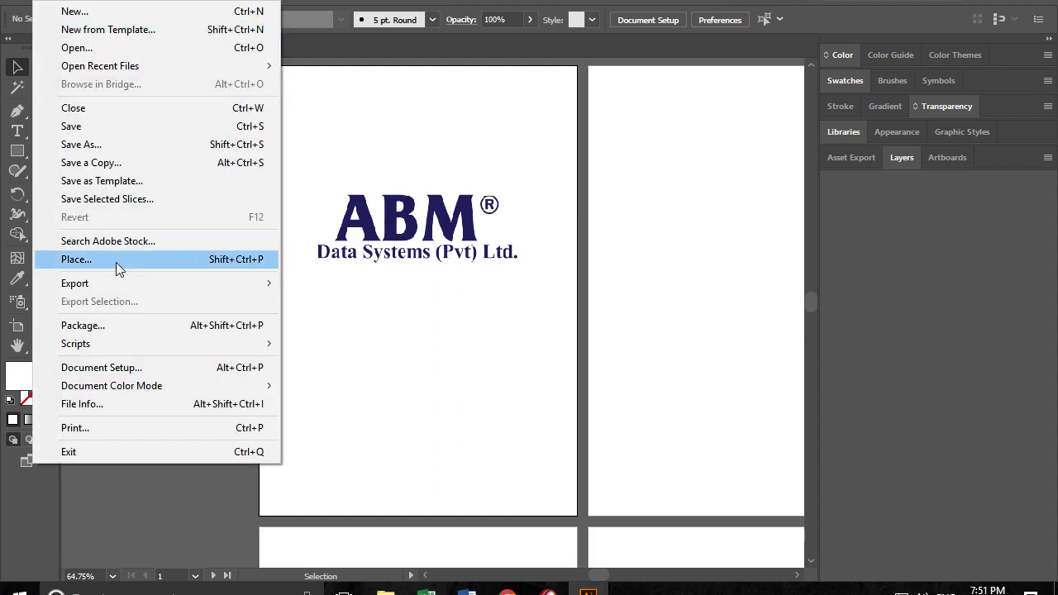
# - Load Andalusia.jpg from GraphicsSuit > Image-Magic-8-8-2017 > Session-07-Masking > Manipulation for placing
pyautogui.click(116, 262)
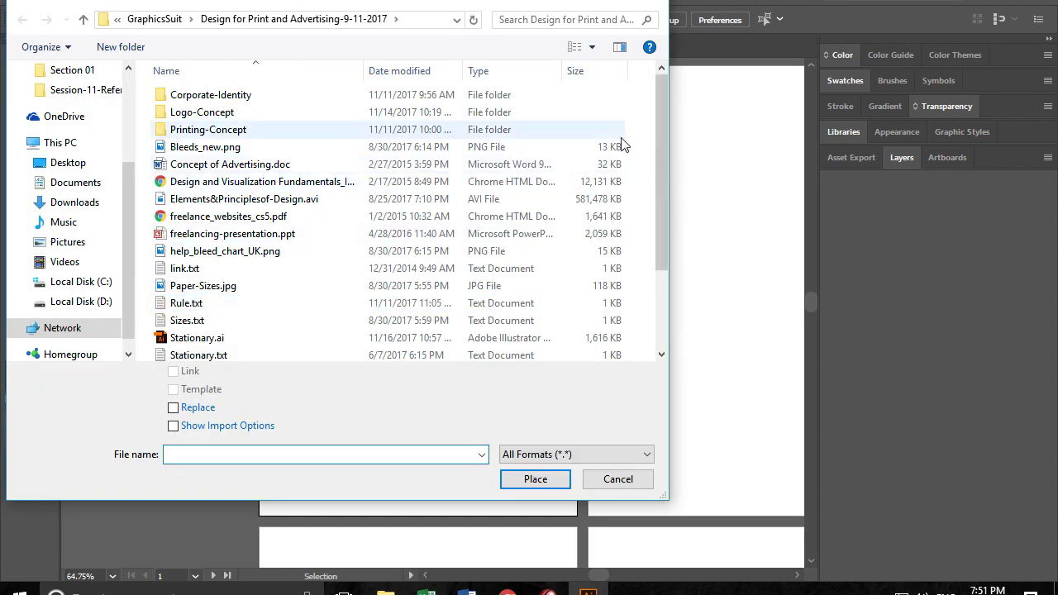
pyautogui.rightClick(621, 135)
pyautogui.click(888, 180)
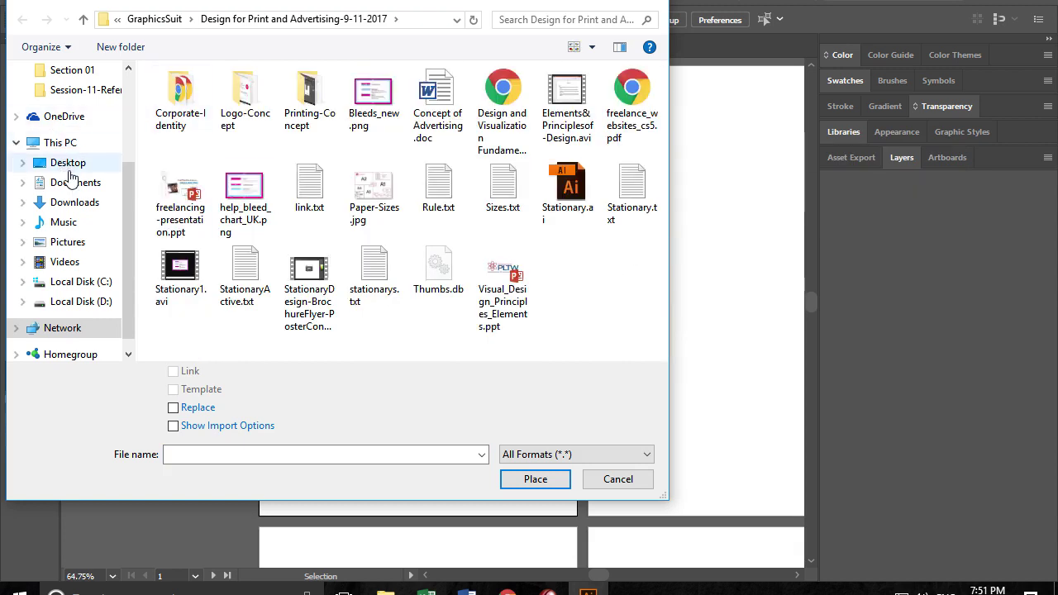
pyautogui.click(153, 20)
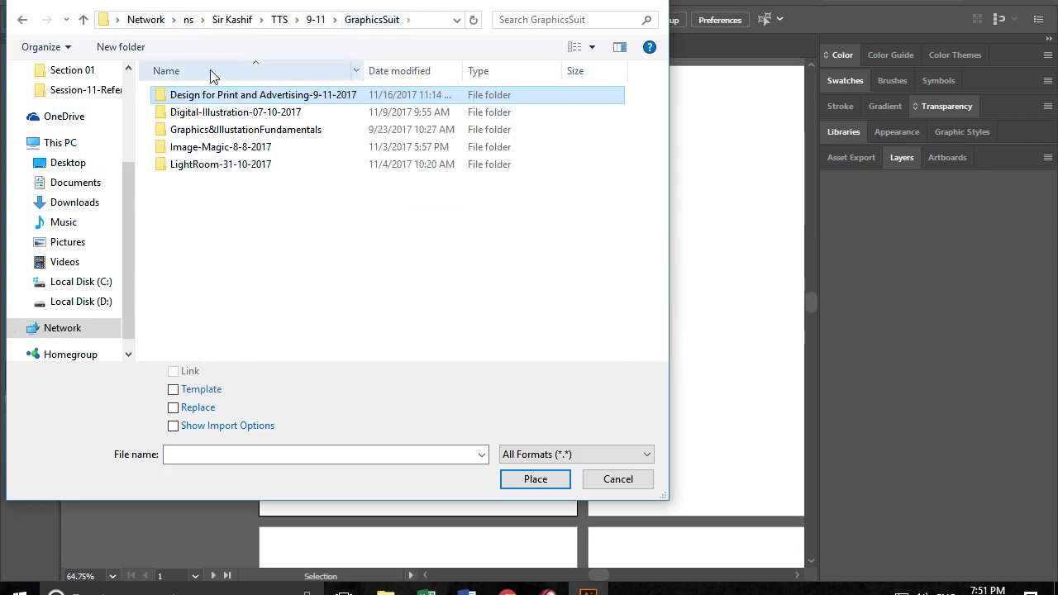
pyautogui.doubleClick(235, 114)
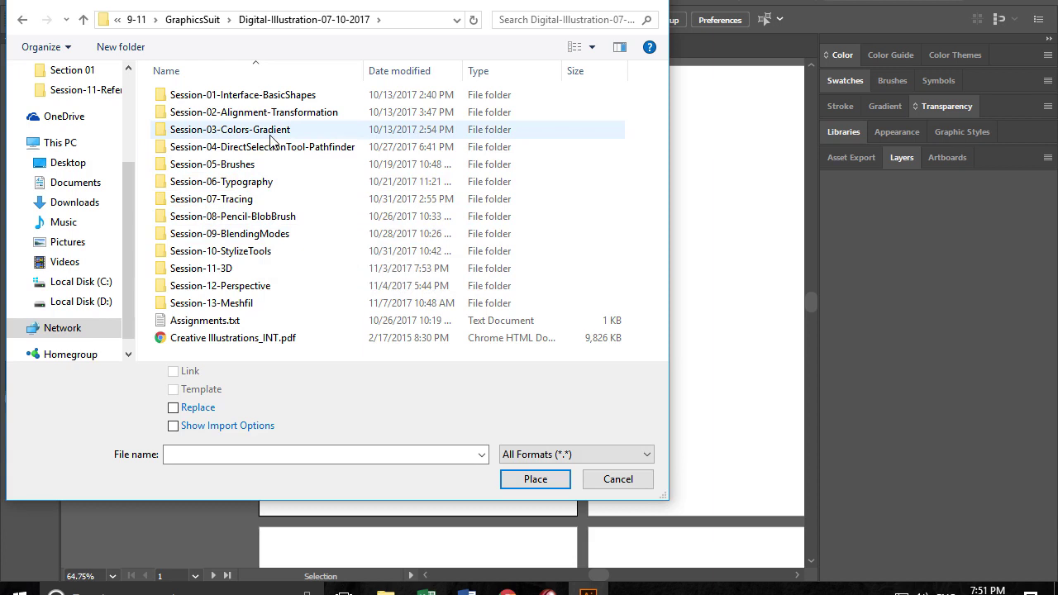
pyautogui.click(212, 24)
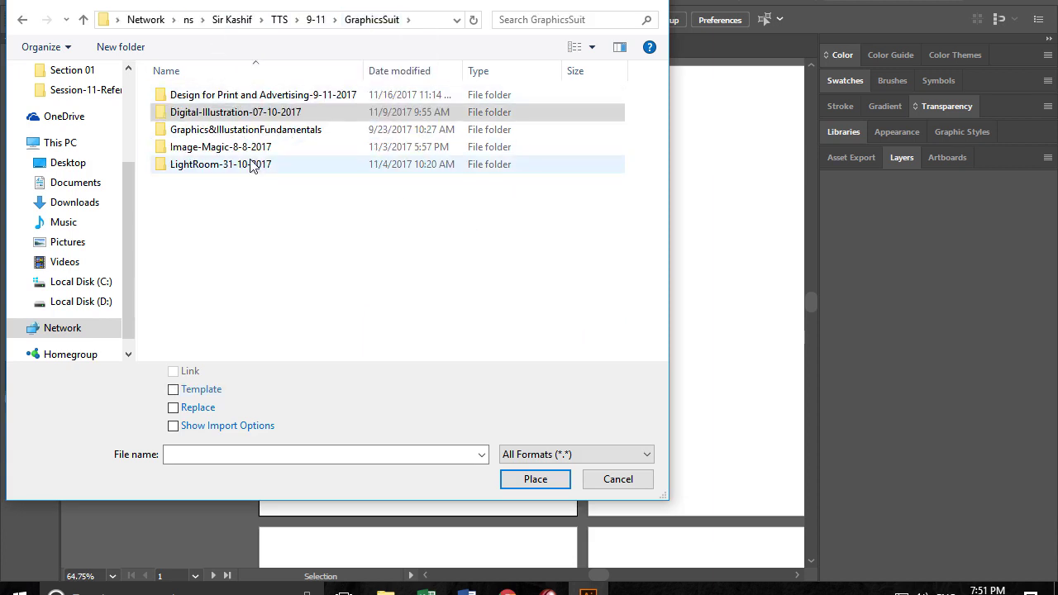
pyautogui.doubleClick(248, 146)
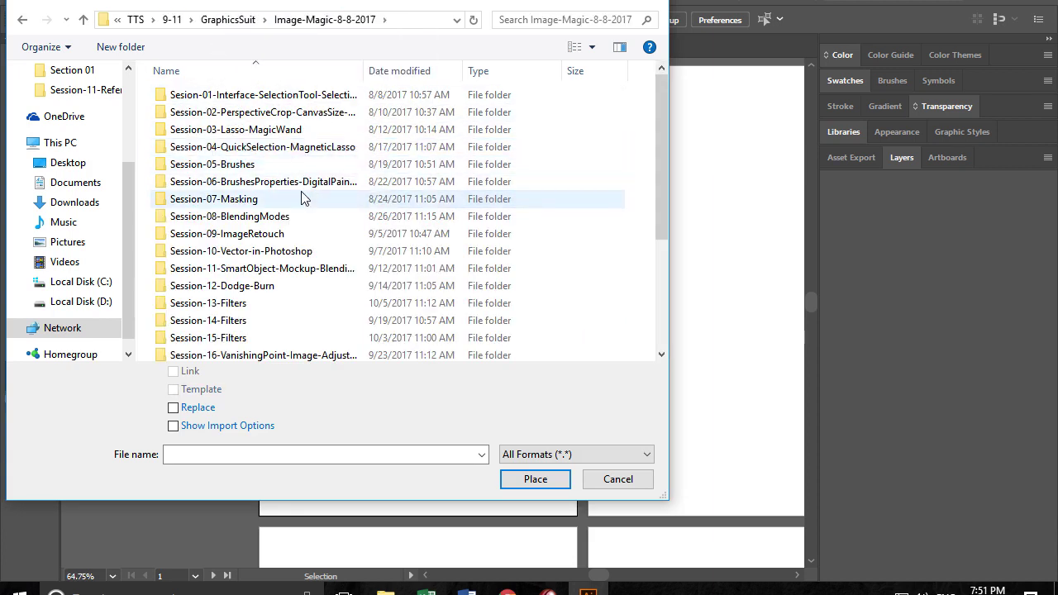
pyautogui.doubleClick(264, 199)
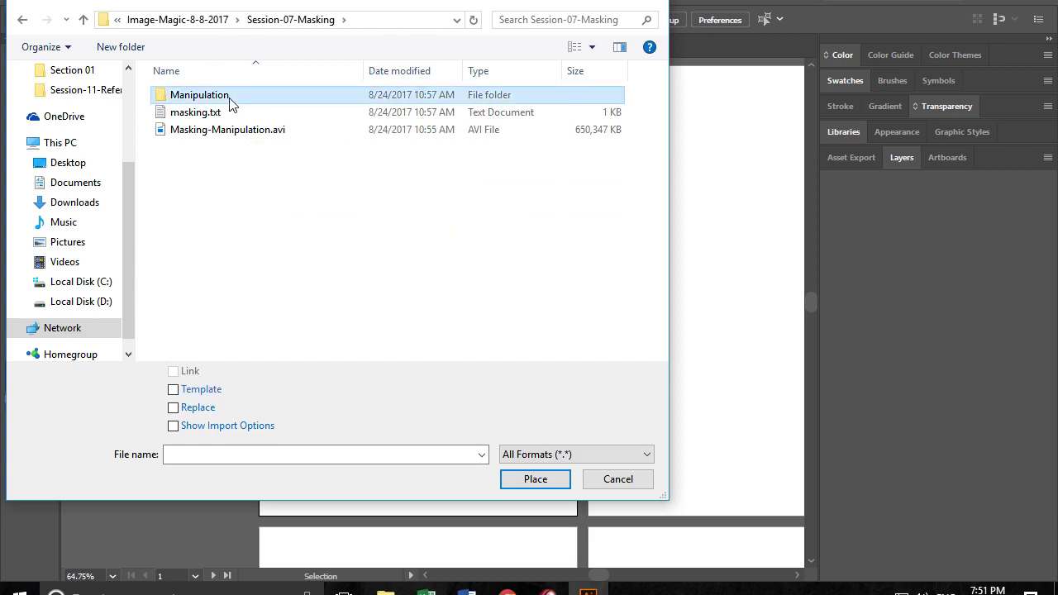
pyautogui.doubleClick(233, 99)
pyautogui.click(289, 199)
pyautogui.rightClick(289, 202)
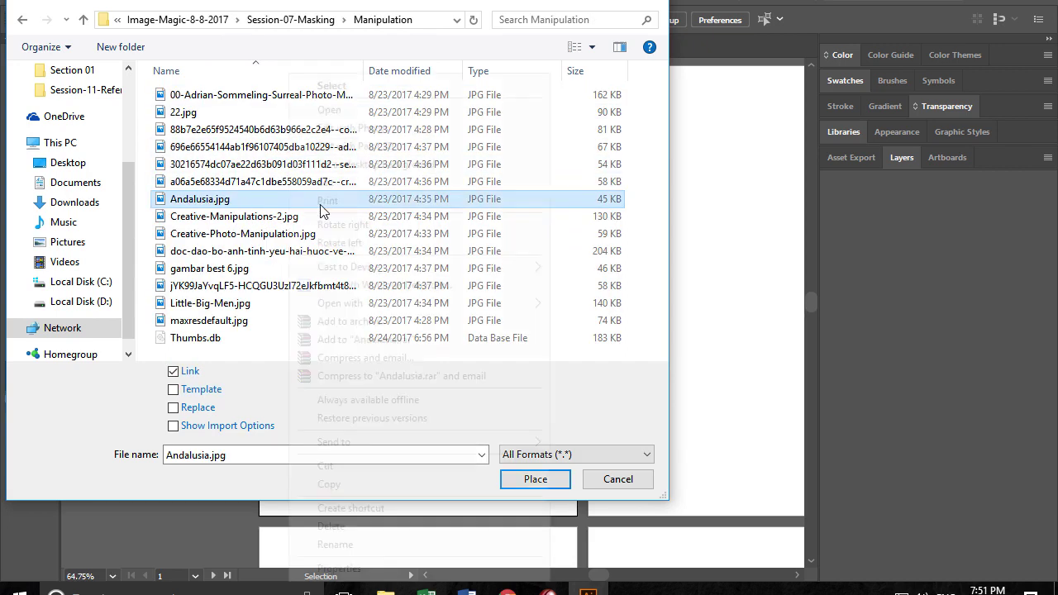
pyautogui.doubleClick(226, 209)
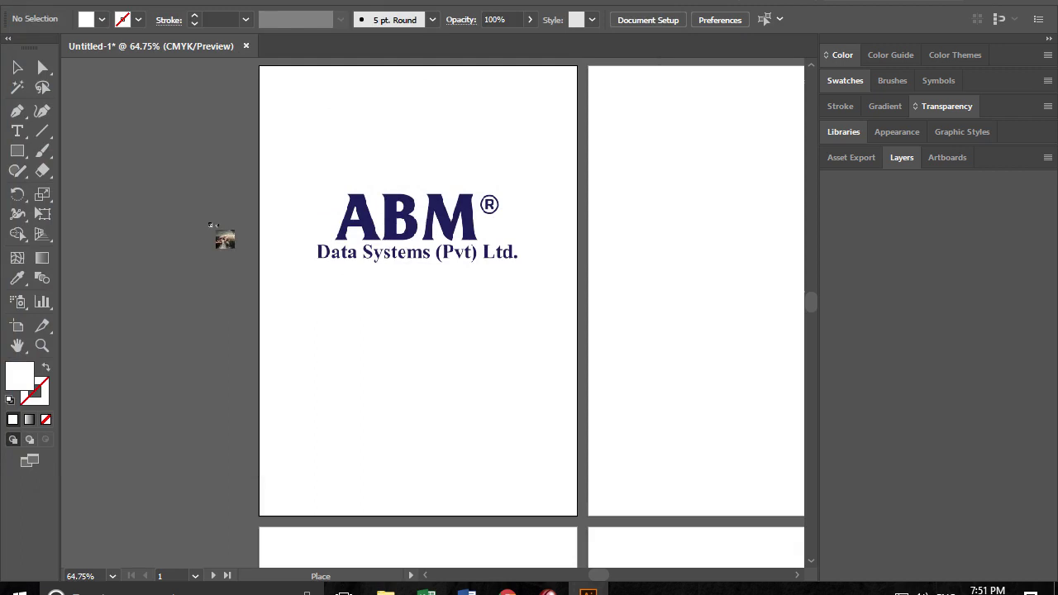
# - Place and embed the Andalusia photo, then draw a large circle over it
pyautogui.click(140, 193)
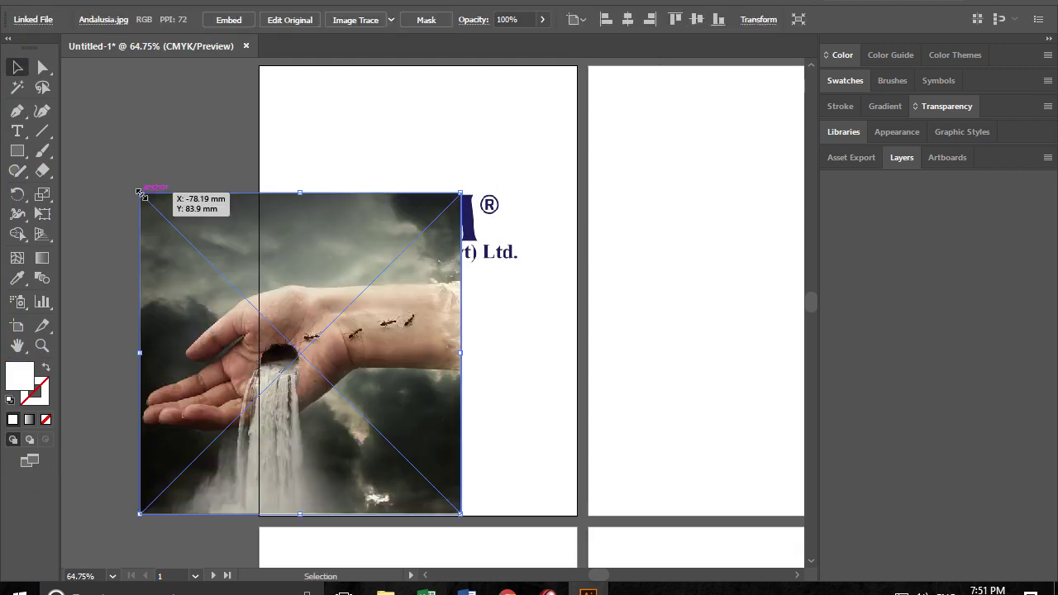
pyautogui.click(229, 19)
pyautogui.click(20, 153)
pyautogui.moveTo(30, 161); pyautogui.dragTo(78, 190)
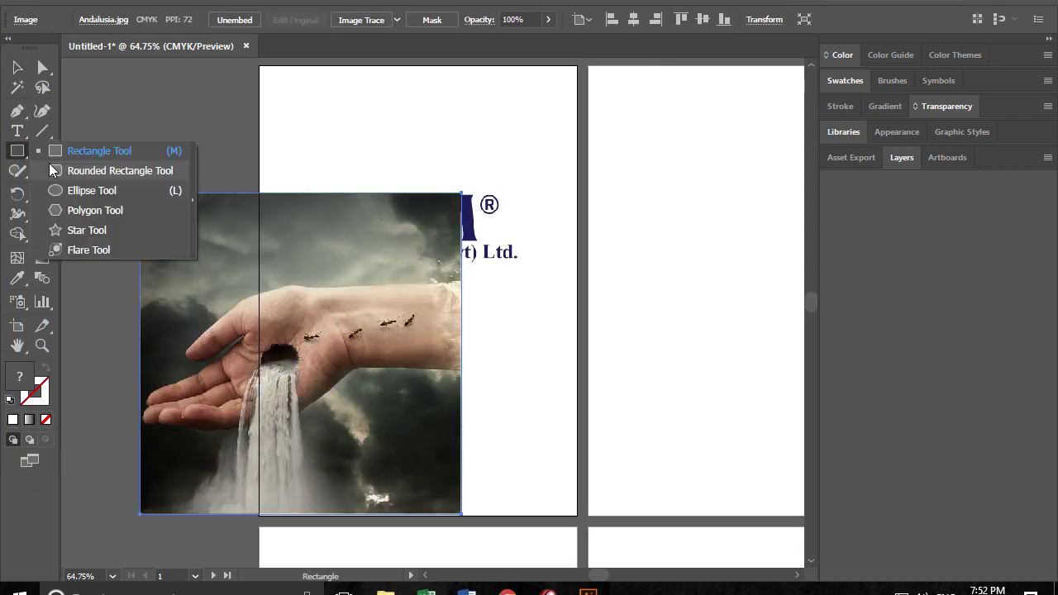
pyautogui.moveTo(163, 278)
pyautogui.mouseDown()
pyautogui.moveTo(203, 328)
pyautogui.moveTo(364, 449)
pyautogui.mouseUp()
pyautogui.click(17, 67)
pyautogui.moveTo(281, 392); pyautogui.dragTo(262, 409)
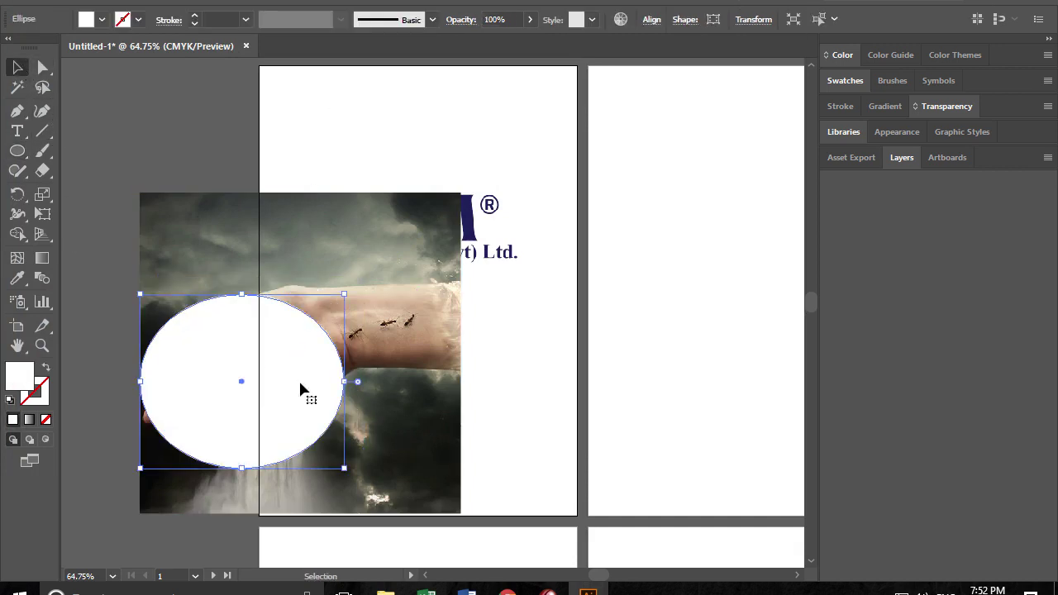
pyautogui.moveTo(344, 295); pyautogui.dragTo(366, 259)
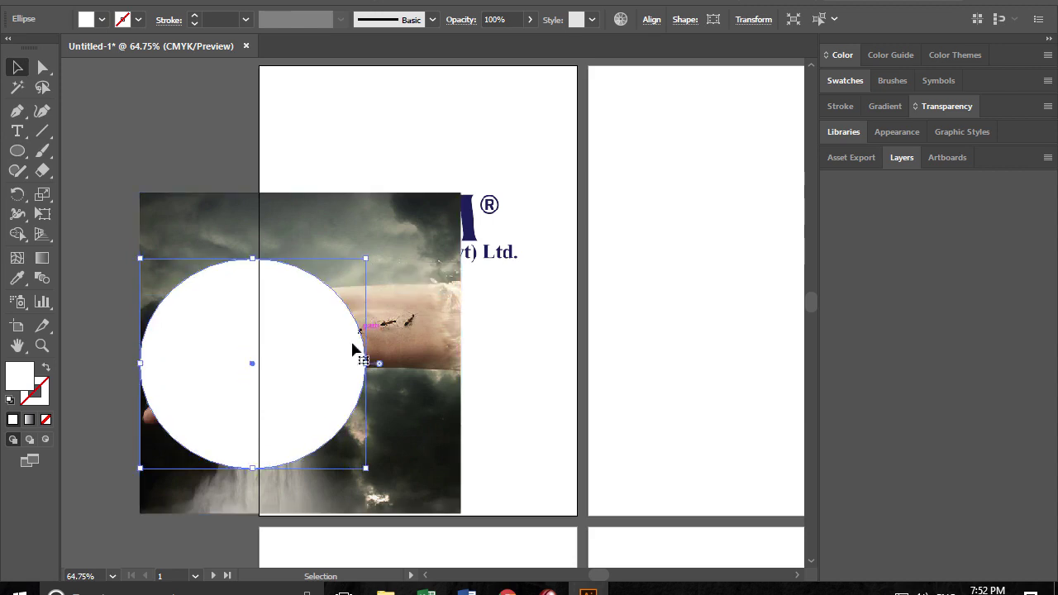
# - Clip the photo to the circle, then delete the clipped group
pyautogui.click(109, 279)
pyautogui.moveTo(185, 349); pyautogui.dragTo(189, 342)
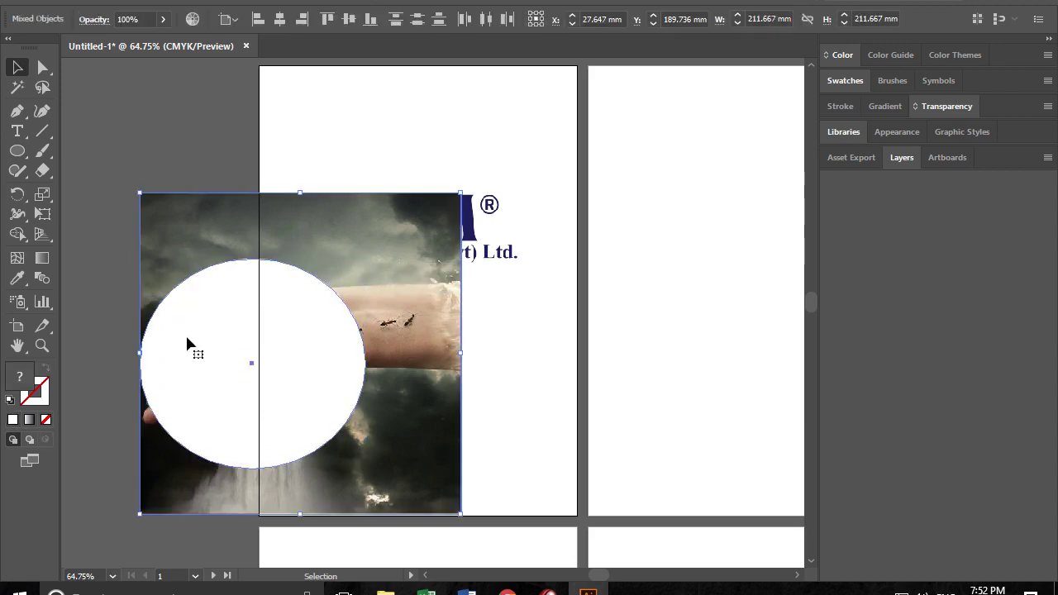
pyautogui.rightClick(189, 342)
pyautogui.click(283, 452)
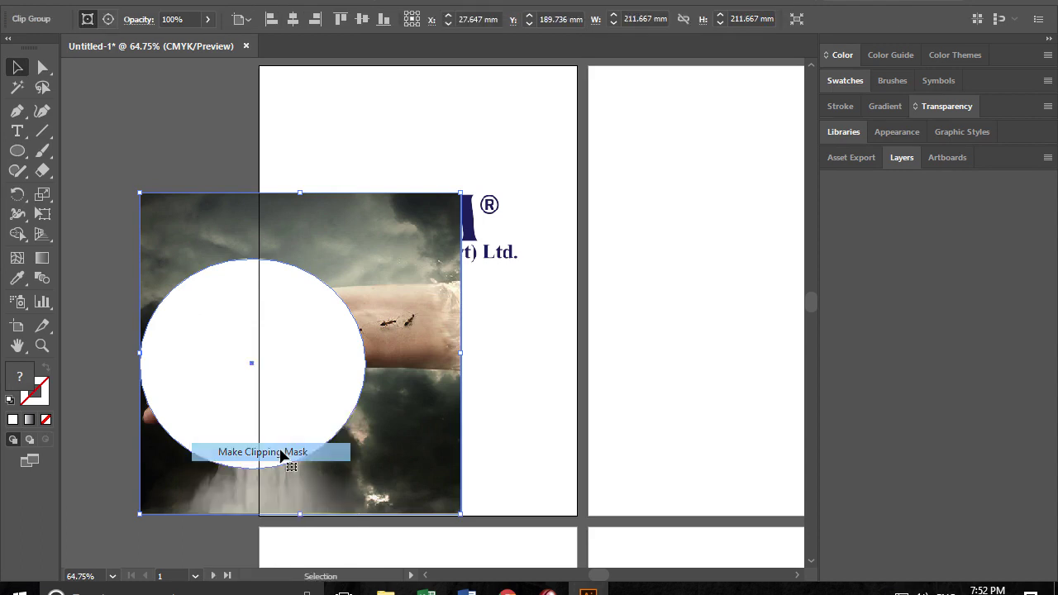
pyautogui.click(418, 459)
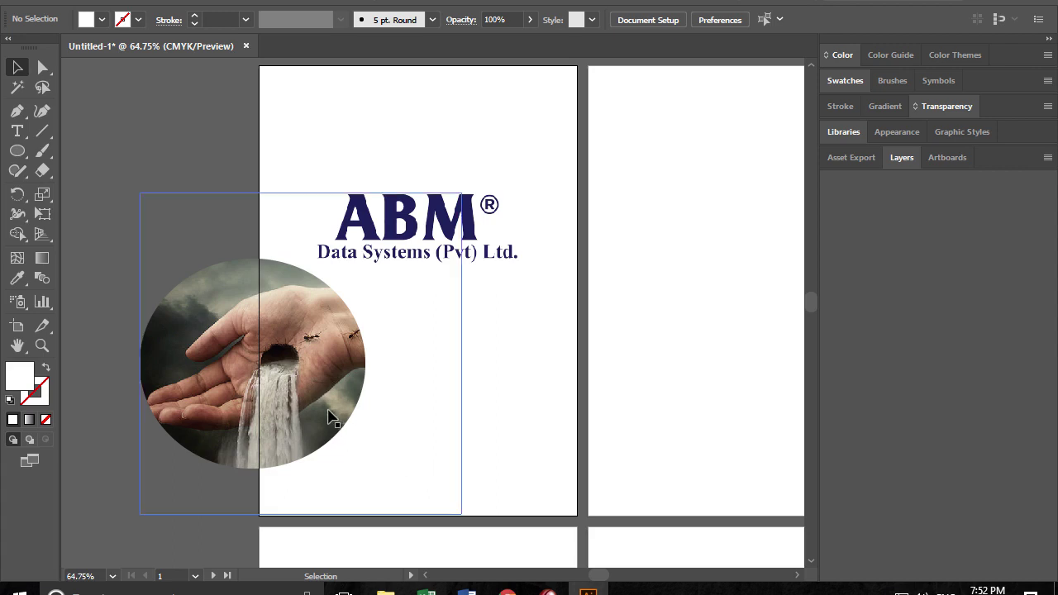
pyautogui.click(299, 400)
pyautogui.press('Delete')
pyautogui.hotkey('alt', 'Tab')
pyautogui.hotkey('alt', 'Tab')
pyautogui.hotkey('alt', 'Tab')
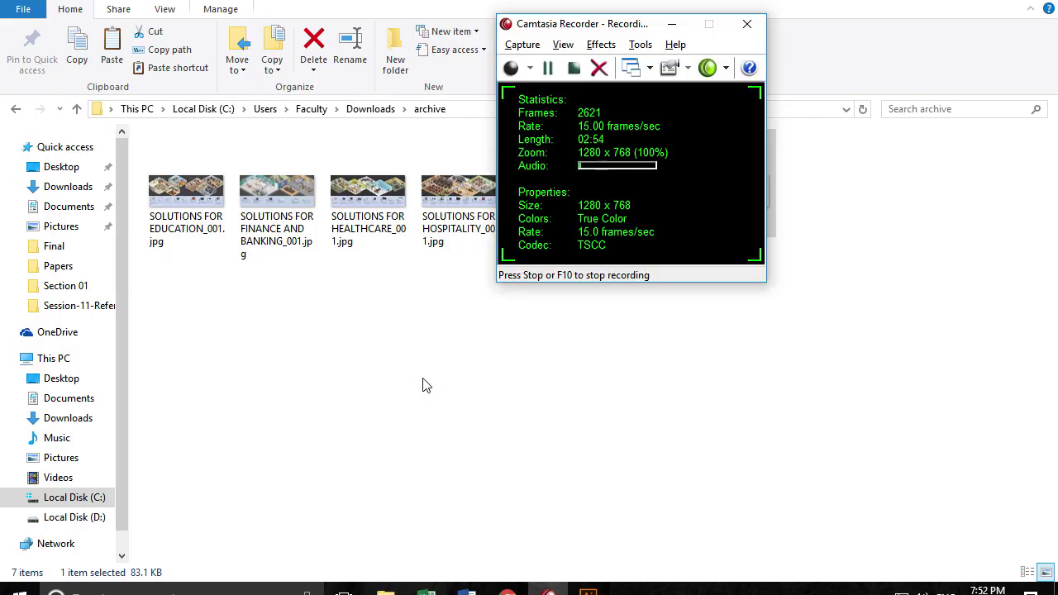
# - Copy the support link from the Contact Page of the website contents document
pyautogui.hotkey('alt', 'Tab')
pyautogui.hotkey('alt', 'Tab')
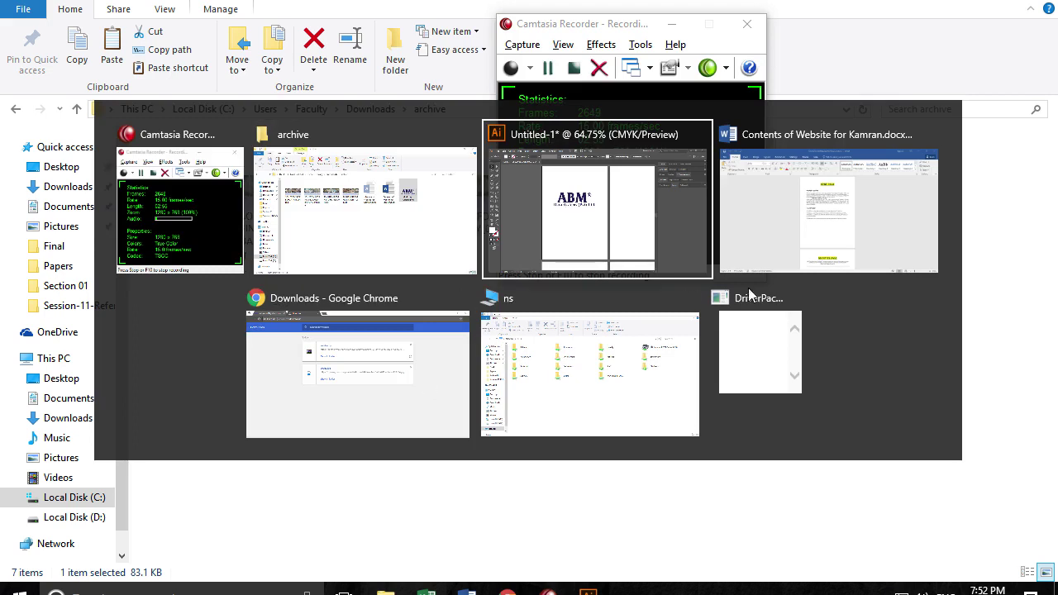
pyautogui.click(754, 259)
pyautogui.scroll(-5, 545, 425)
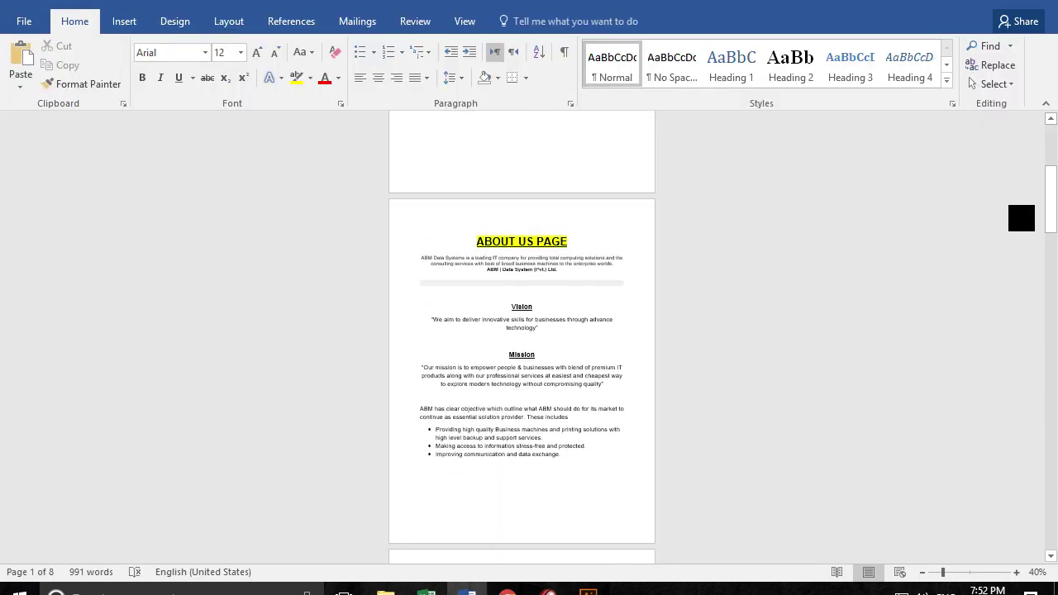
pyautogui.moveTo(1051, 199); pyautogui.dragTo(988, 537)
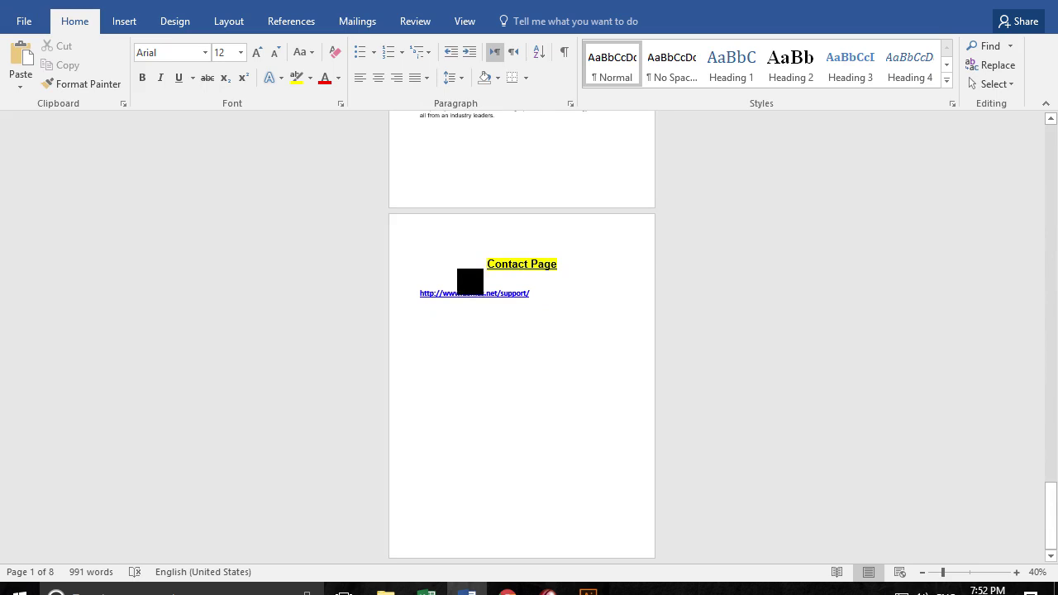
pyautogui.moveTo(539, 295); pyautogui.dragTo(420, 295)
pyautogui.hotkey('ctrl', 'c')
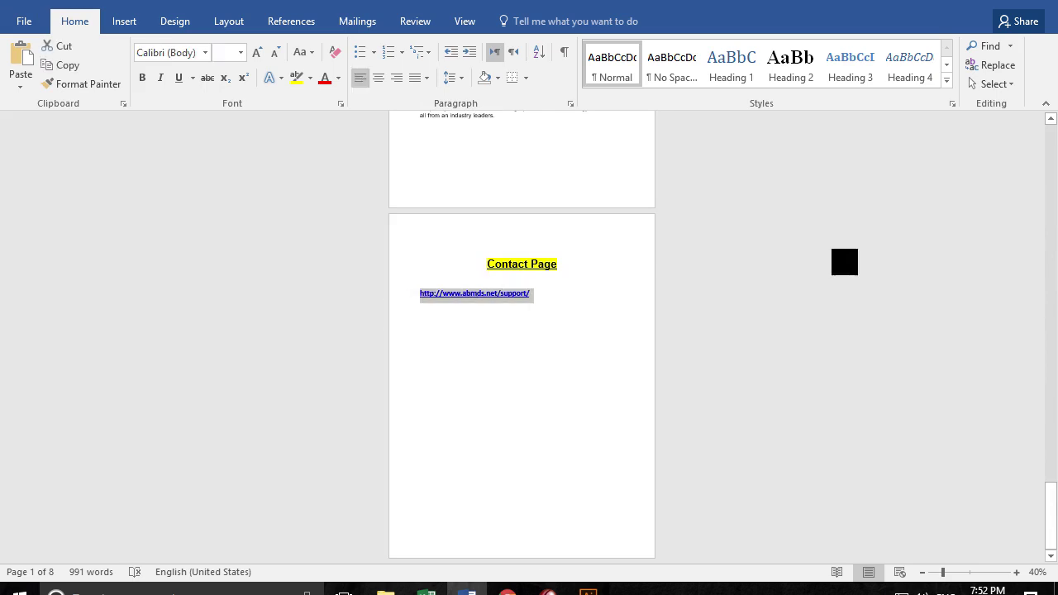
pyautogui.click(755, 295)
pyautogui.scroll(3, 522, 330)
pyautogui.scroll(2, 521, 330)
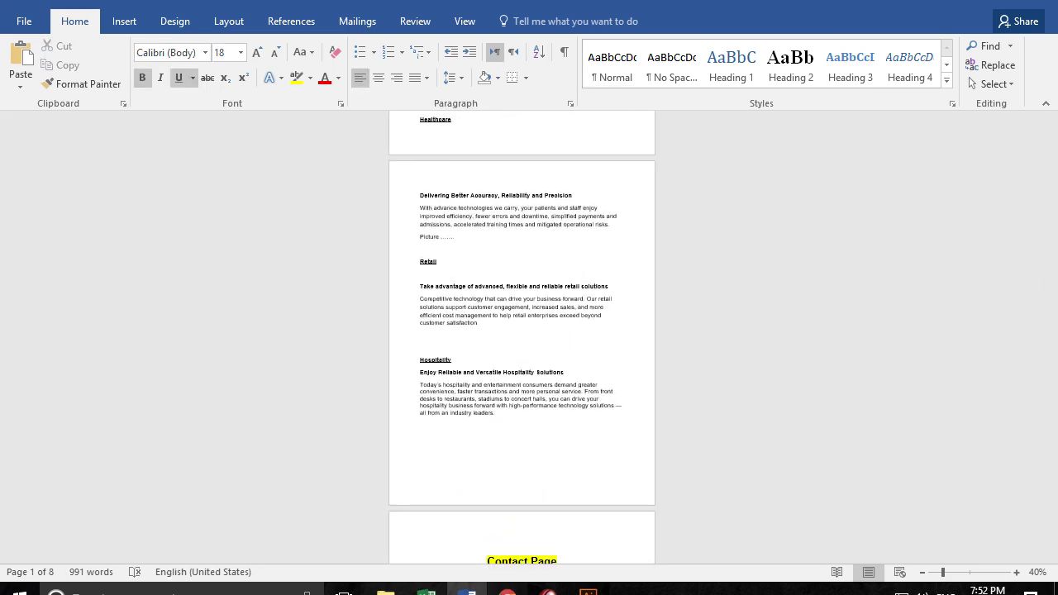
pyautogui.click(508, 588)
pyautogui.click(309, 19)
pyautogui.hotkey('ctrl', 'v')
pyautogui.press('Return')
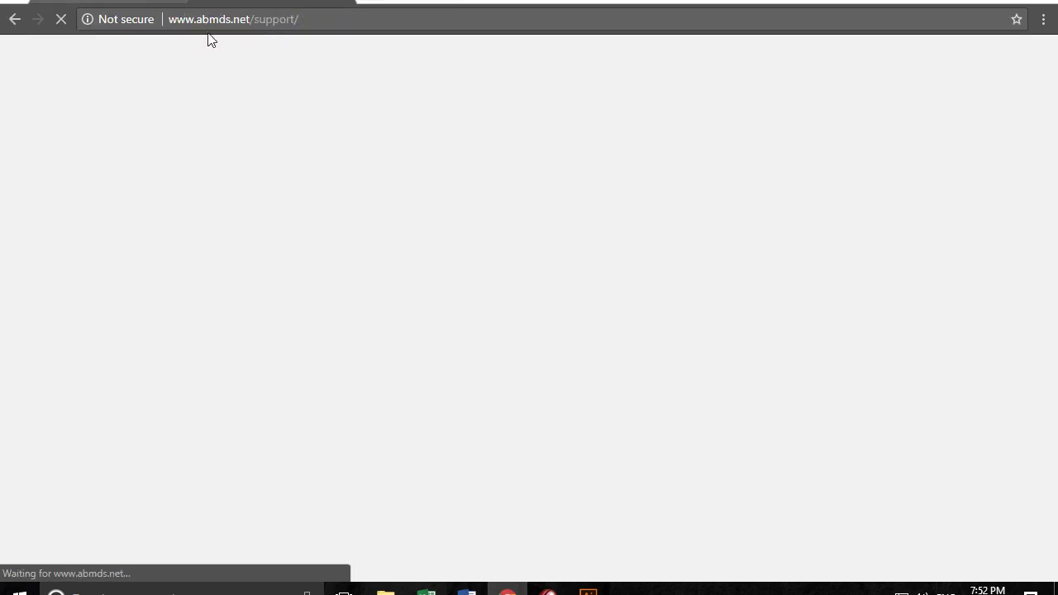
# - Go to the ABM About Us page and scroll through the homepage sections
pyautogui.click(250, 21)
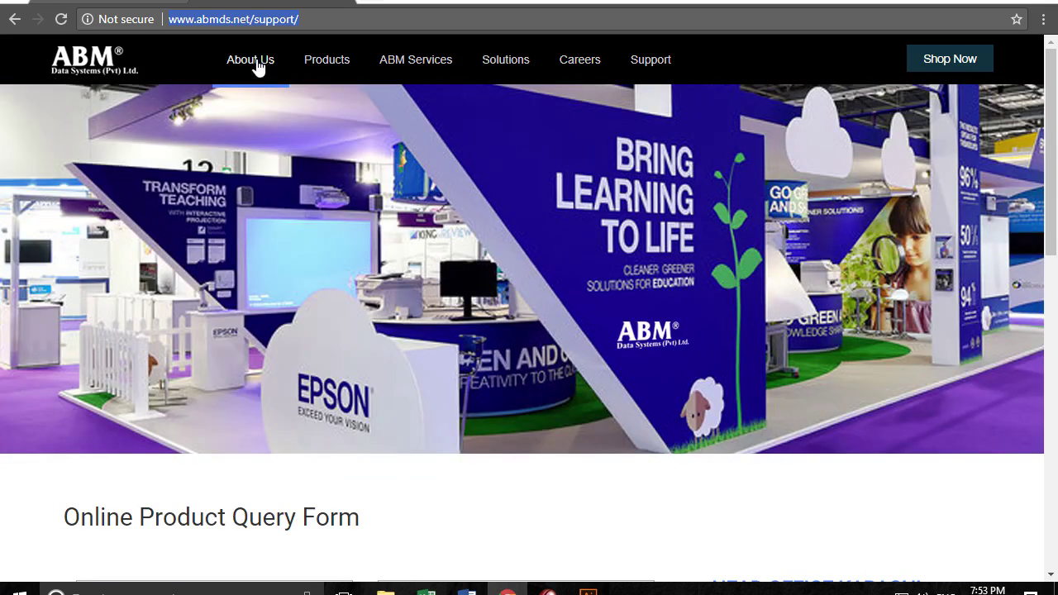
pyautogui.click(252, 64)
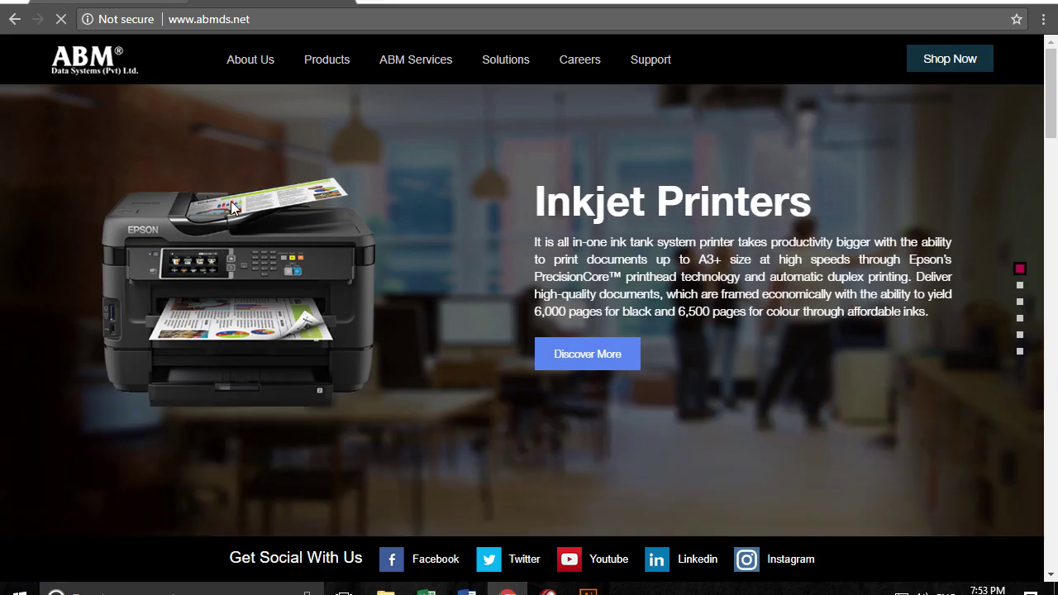
pyautogui.scroll(-1, 522, 308)
pyautogui.scroll(-1, 521, 308)
pyautogui.scroll(1, 522, 308)
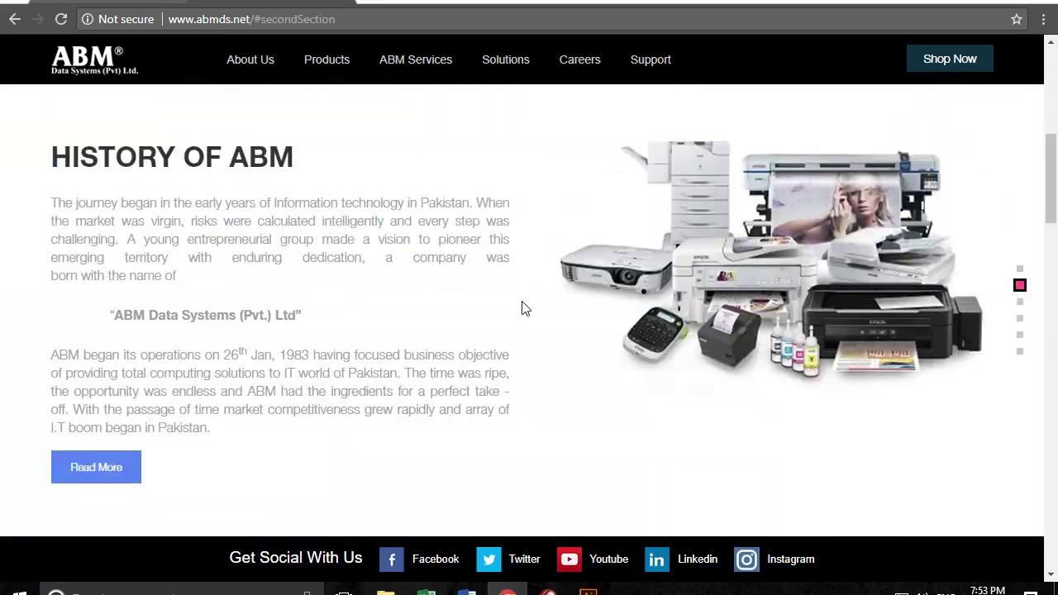
pyautogui.scroll(-3, 521, 308)
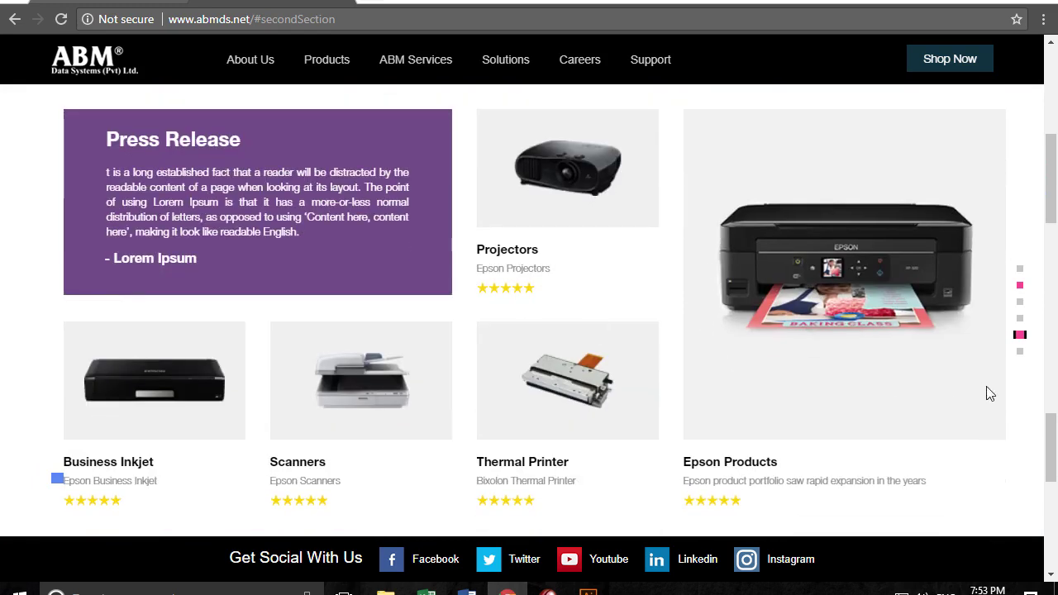
pyautogui.moveTo(1050, 437); pyautogui.dragTo(1041, 541)
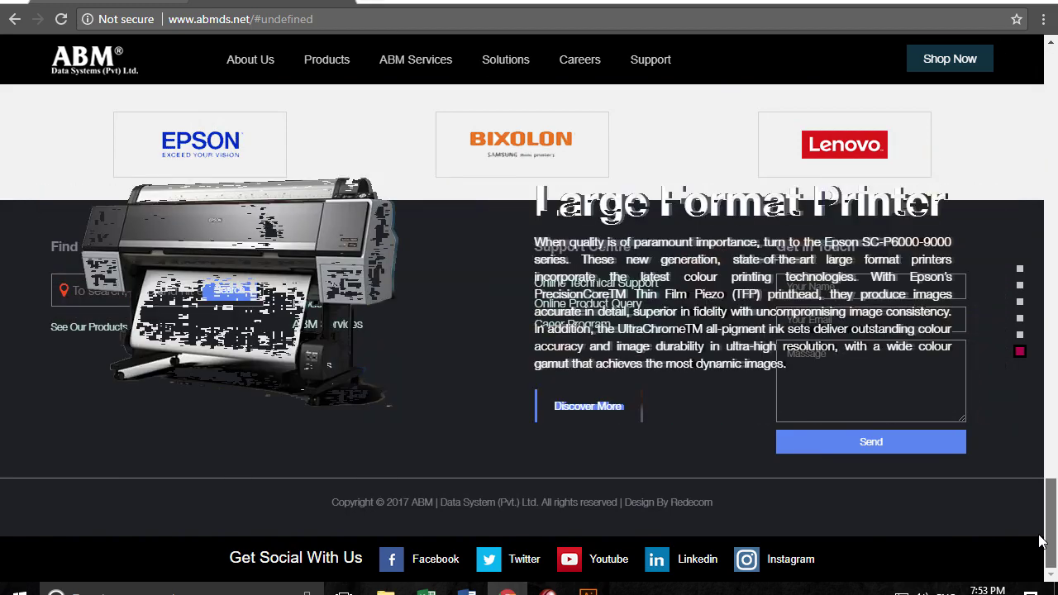
pyautogui.moveTo(1041, 541); pyautogui.dragTo(1025, 182)
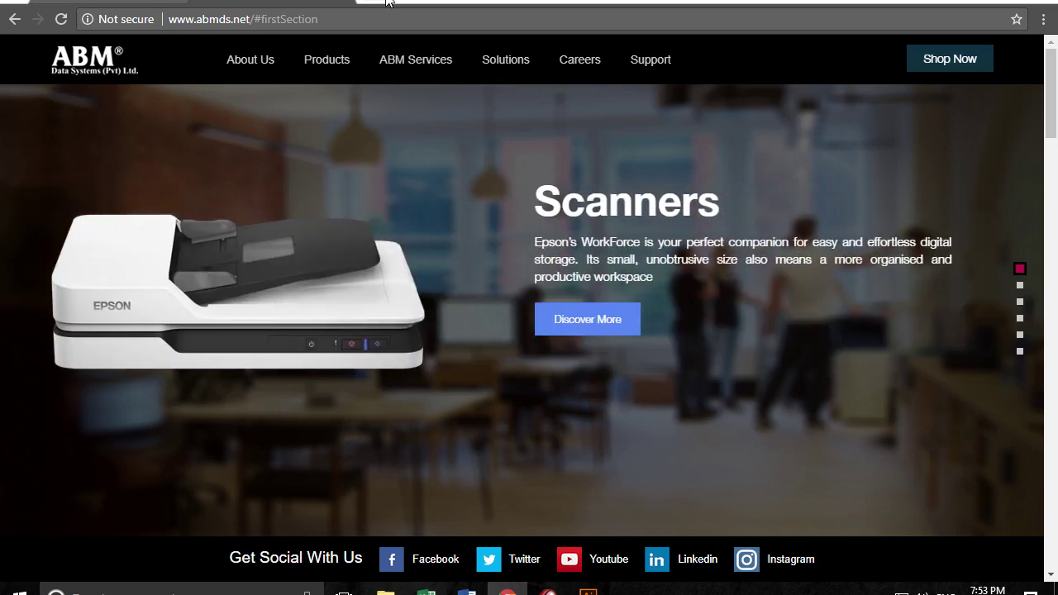
pyautogui.hotkey('ctrl', 'shift', 'n')
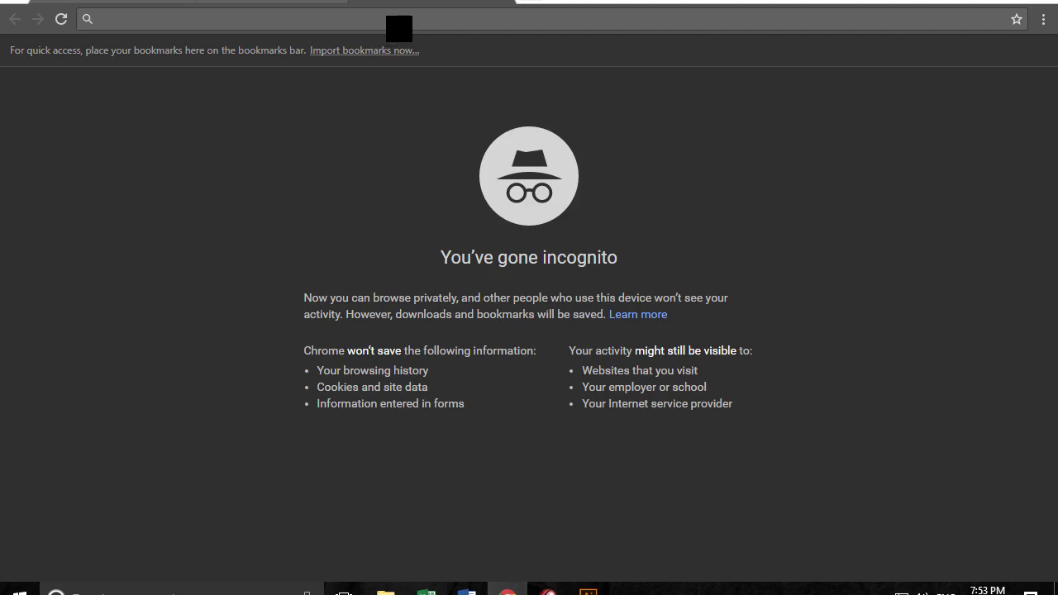
# - Search Google Images for 'OFFICE ENVIRONEMT' and open an open-office photo at full size
pyautogui.write('OFFICE ENVIRONEMT')
pyautogui.press('Return')
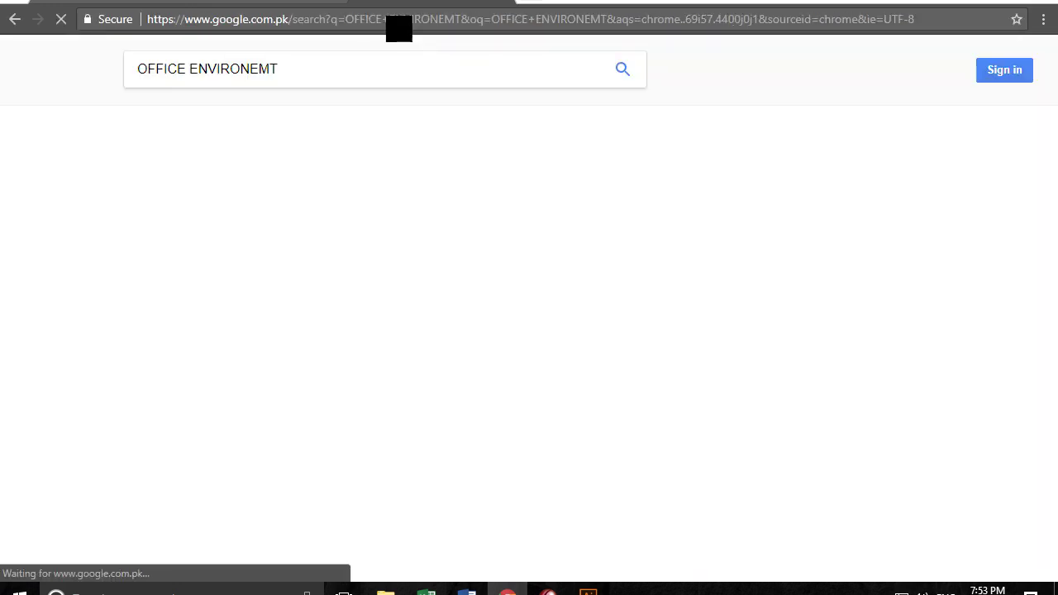
pyautogui.click(196, 126)
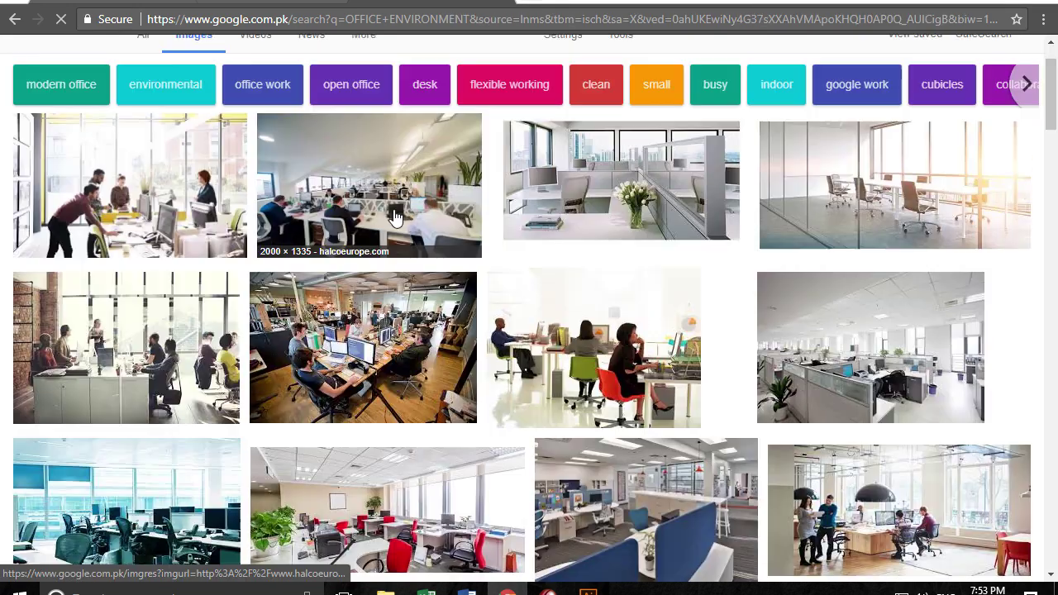
pyautogui.click(395, 216)
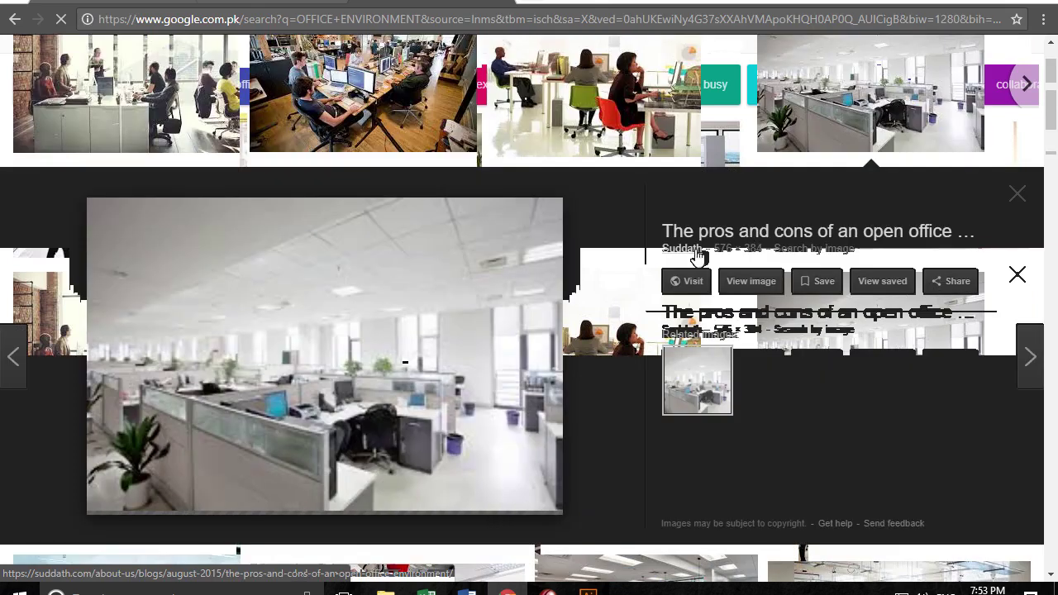
pyautogui.click(520, 313)
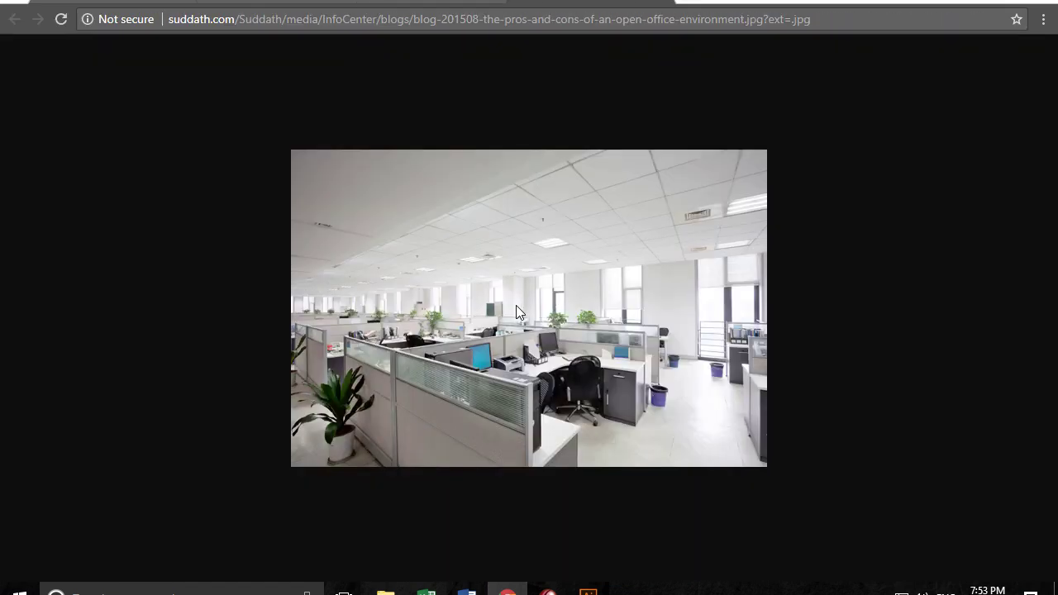
# - Save the office photo to the Desktop as blog-201508-the-pros-and-cons-of-an-open-office-environment.jpg
pyautogui.rightClick(516, 306)
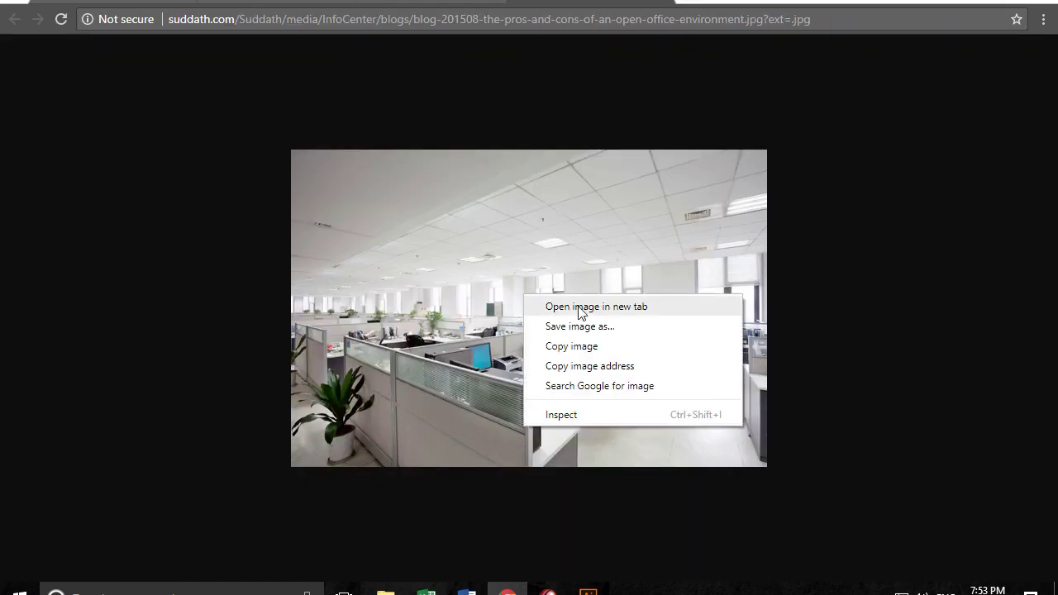
pyautogui.click(596, 325)
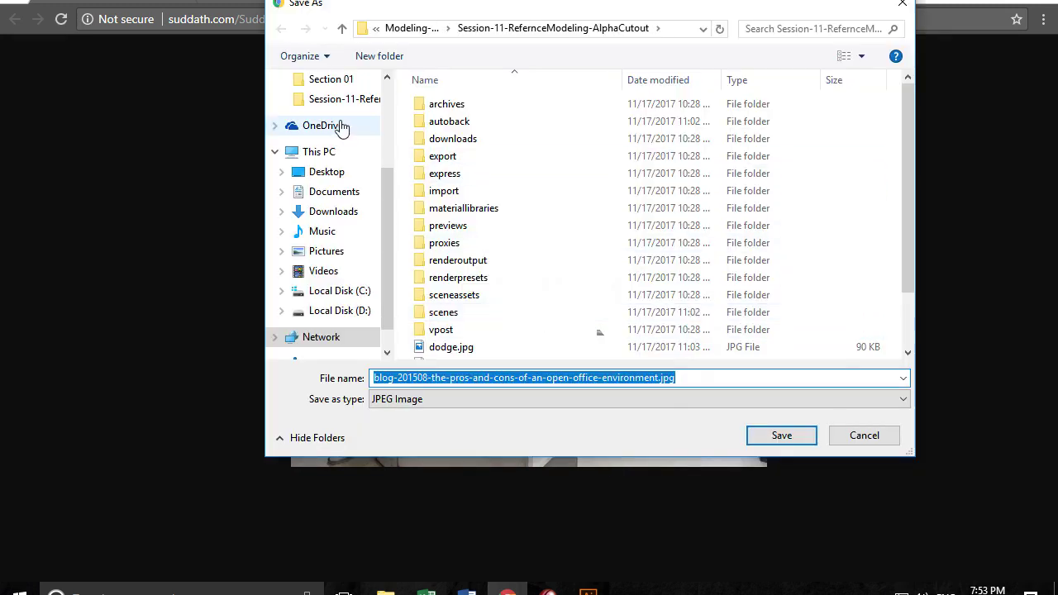
pyautogui.click(326, 171)
pyautogui.click(779, 436)
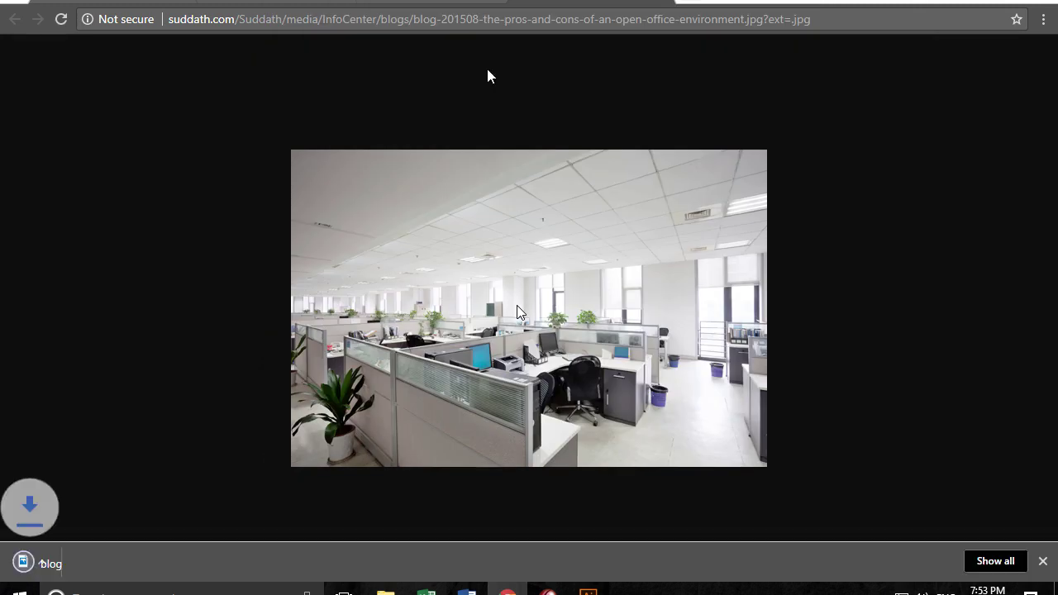
# - Place the saved open-office JPG from the Desktop onto the cover page
pyautogui.hotkey('alt', 'Tab')
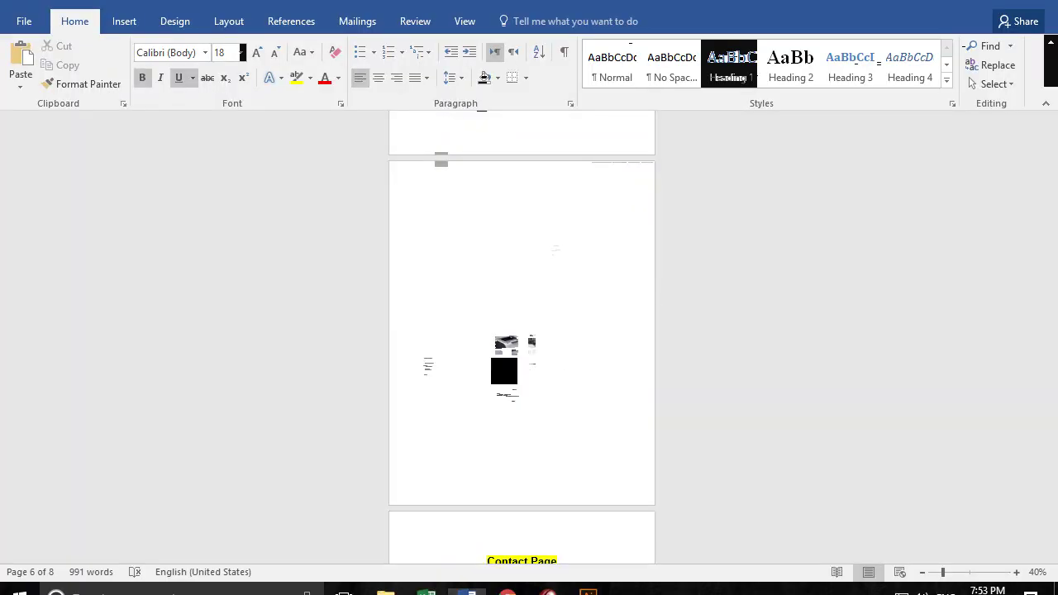
pyautogui.hotkey('alt', 'Tab')
pyautogui.click(463, 384)
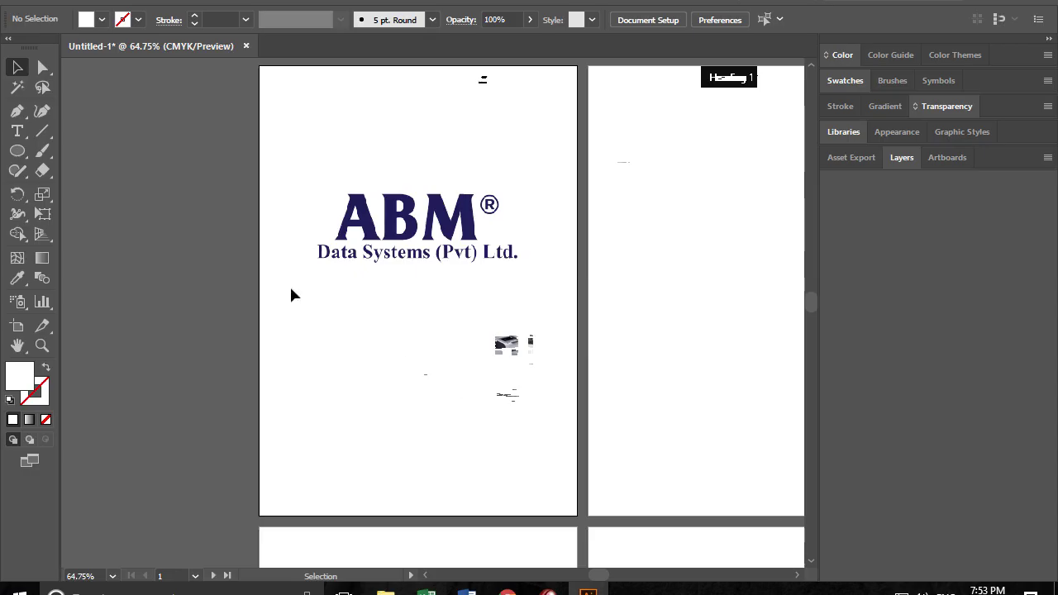
pyautogui.hotkey('alt', 'f')
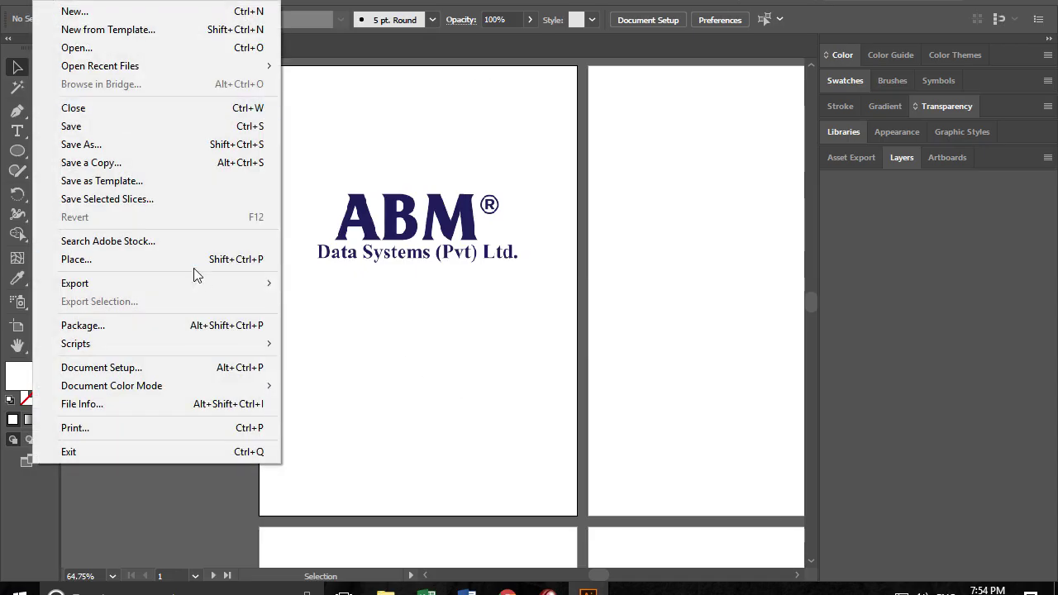
pyautogui.click(189, 265)
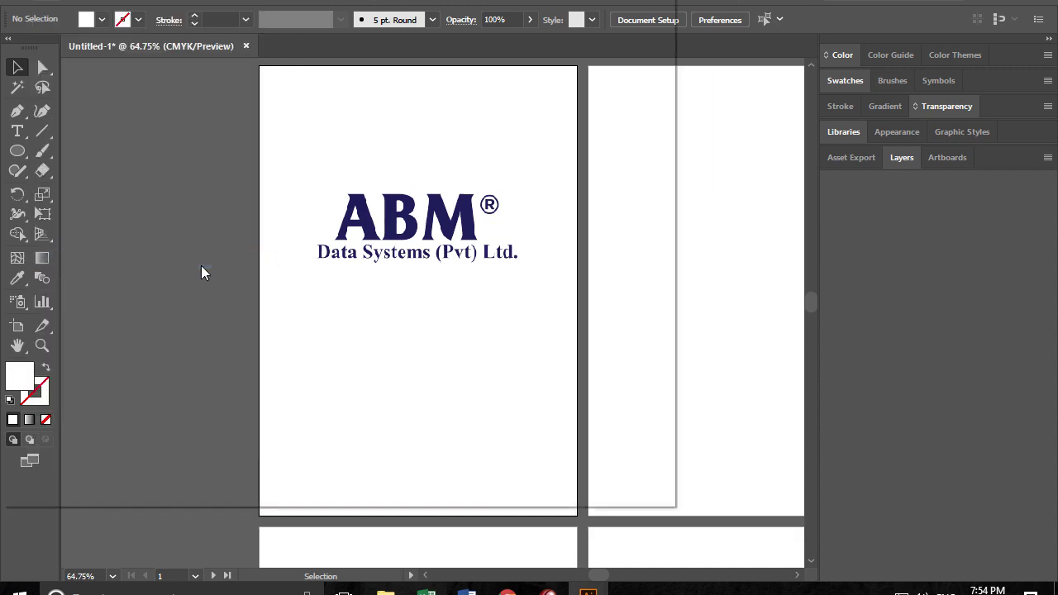
pyautogui.click(68, 162)
pyautogui.click(405, 220)
pyautogui.doubleClick(596, 248)
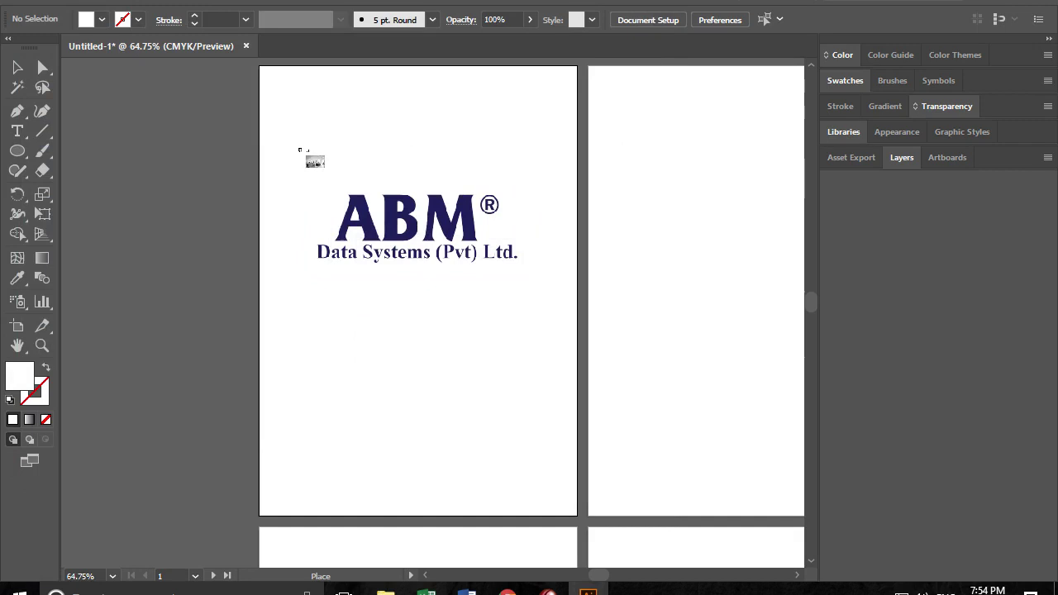
pyautogui.click(296, 145)
# - Embed the photo, stretch it to the 210 mm page width, and move it to the bottom
pyautogui.moveTo(529, 276); pyautogui.dragTo(515, 324)
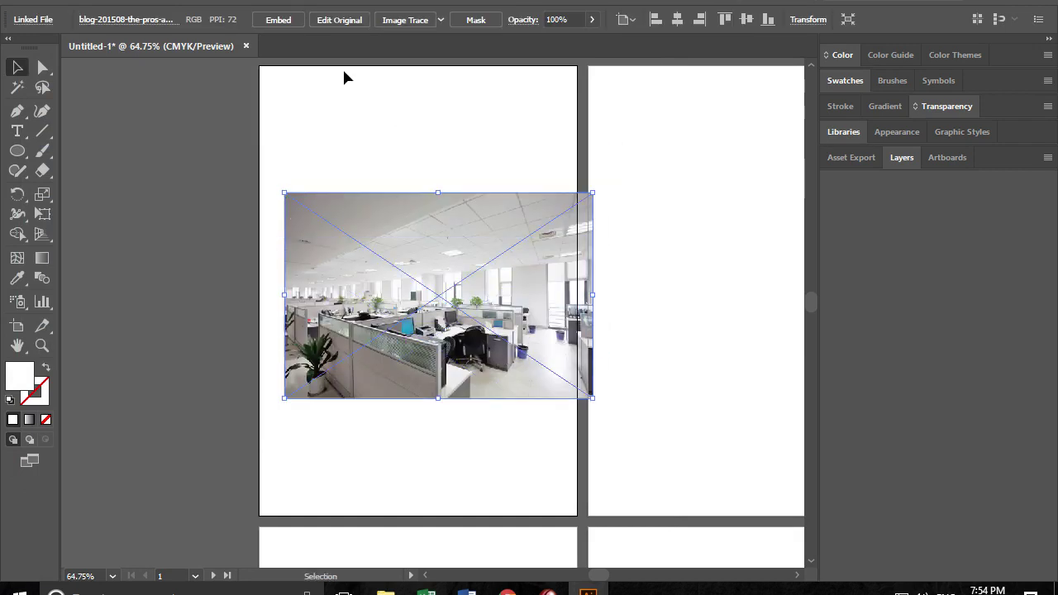
pyautogui.click(277, 19)
pyautogui.moveTo(478, 268); pyautogui.dragTo(452, 378)
pyautogui.moveTo(566, 304); pyautogui.dragTo(577, 297)
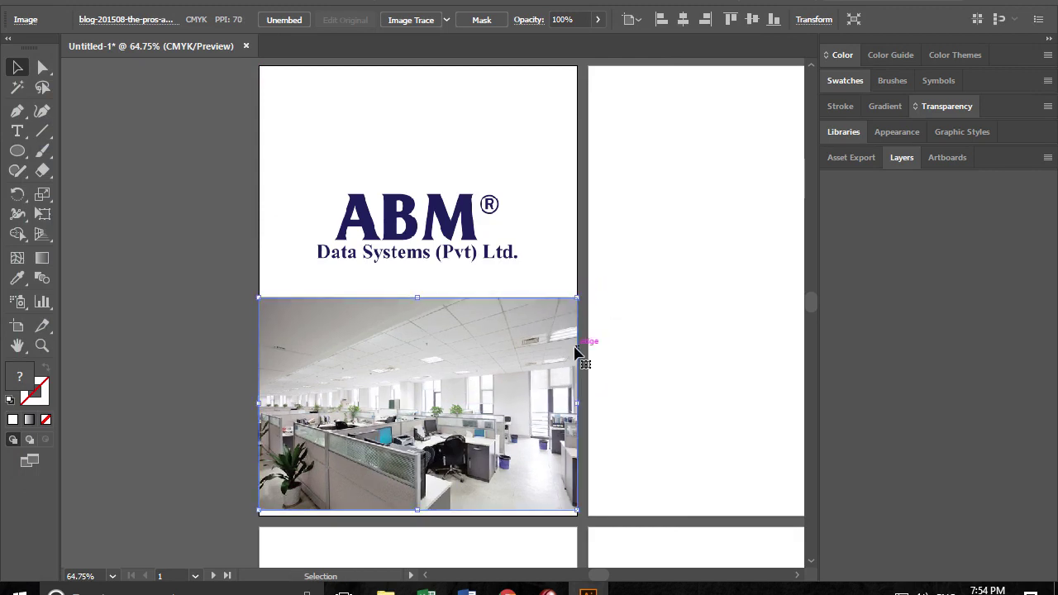
pyautogui.moveTo(419, 469); pyautogui.dragTo(420, 482)
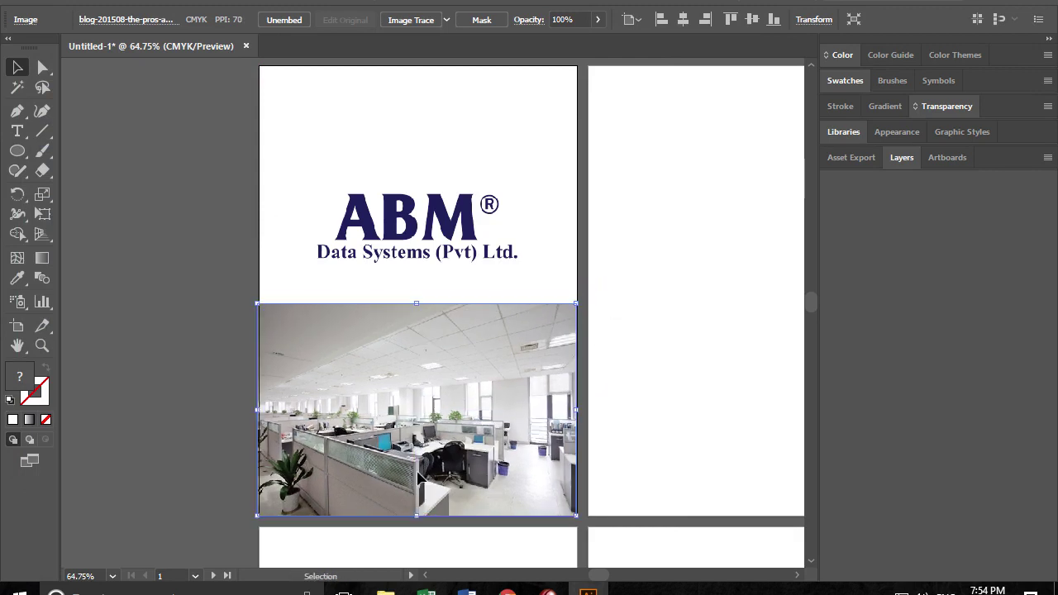
pyautogui.scroll(-3, 387, 303)
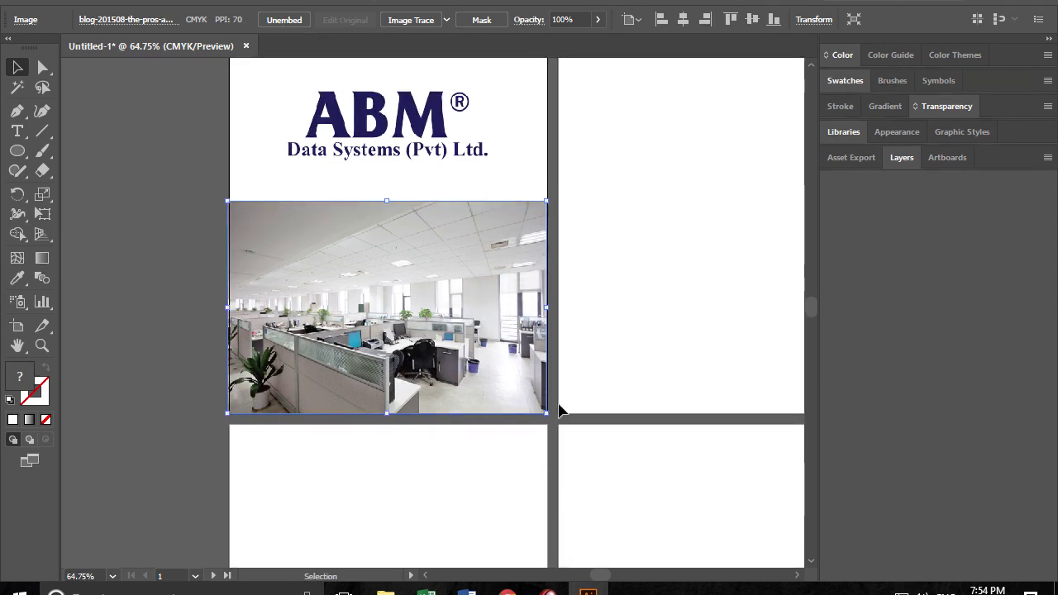
pyautogui.hotkey('ctrl', '-')
pyautogui.hotkey('ctrl', '0')
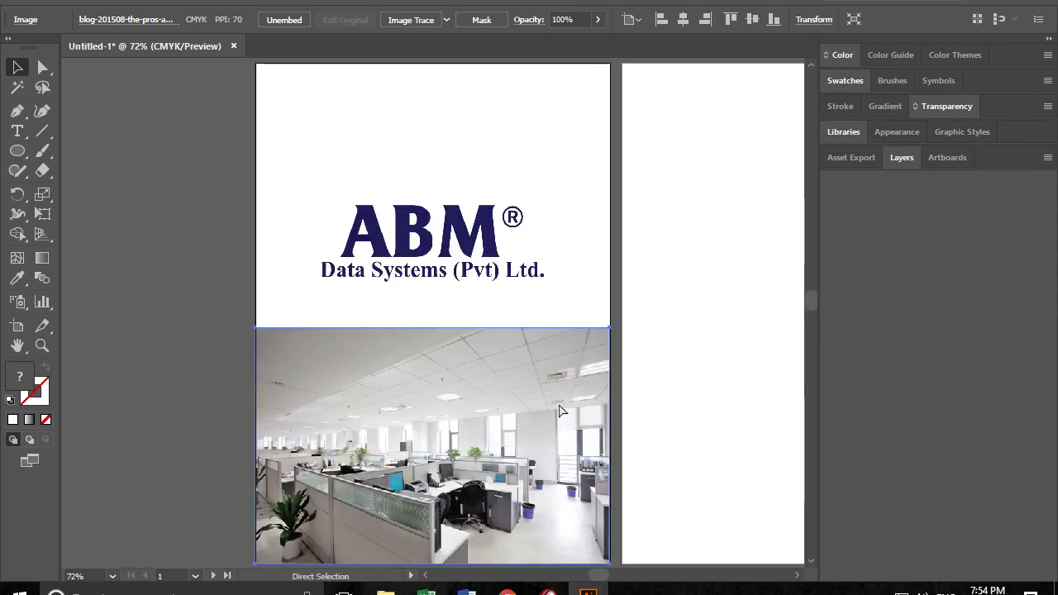
# - Fine-tune the office photo's size to exactly 210 × 140 mm
pyautogui.click(187, 429)
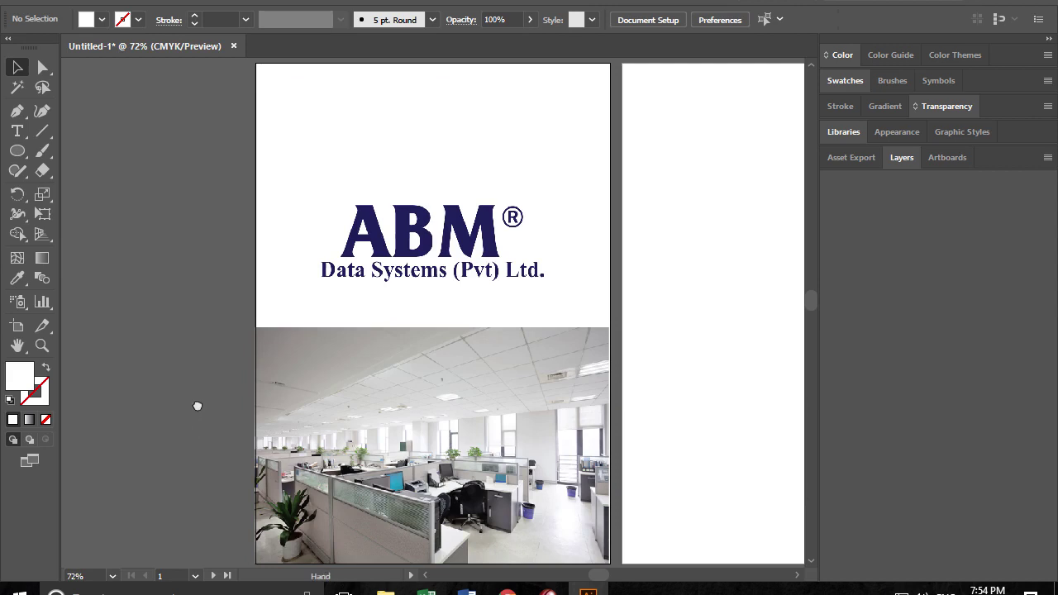
pyautogui.scroll(-2, 196, 404)
pyautogui.click(276, 359)
pyautogui.moveTo(246, 240); pyautogui.dragTo(250, 244)
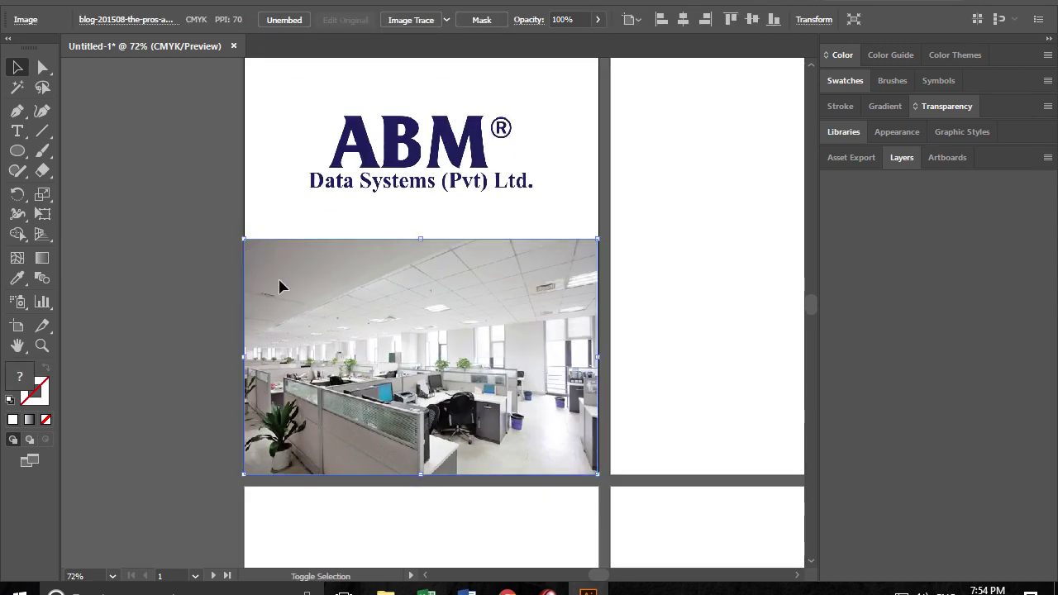
pyautogui.click(213, 324)
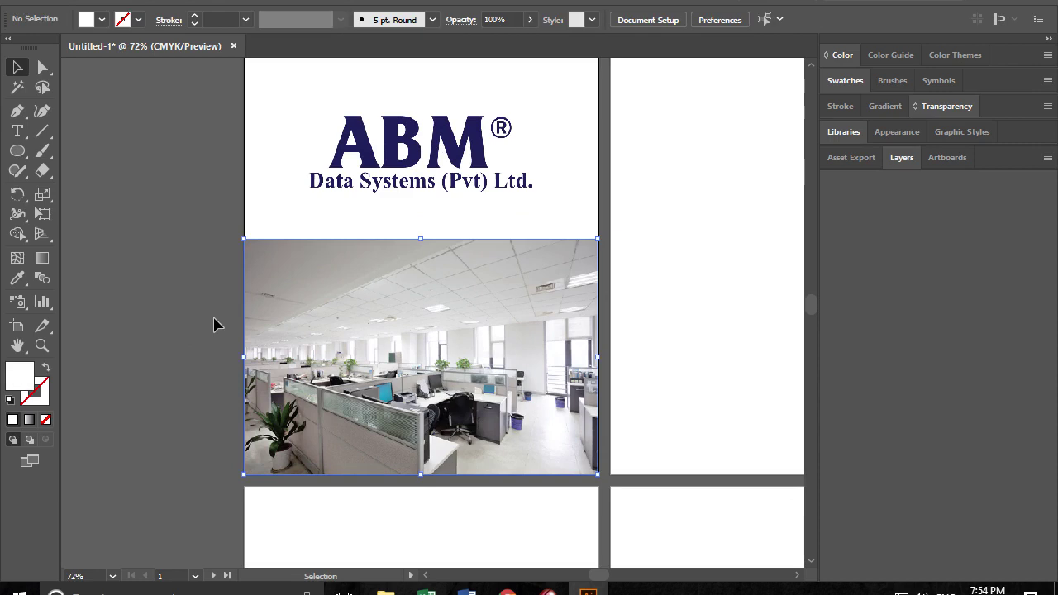
pyautogui.click(476, 345)
pyautogui.moveTo(595, 237); pyautogui.dragTo(596, 232)
pyautogui.click(520, 226)
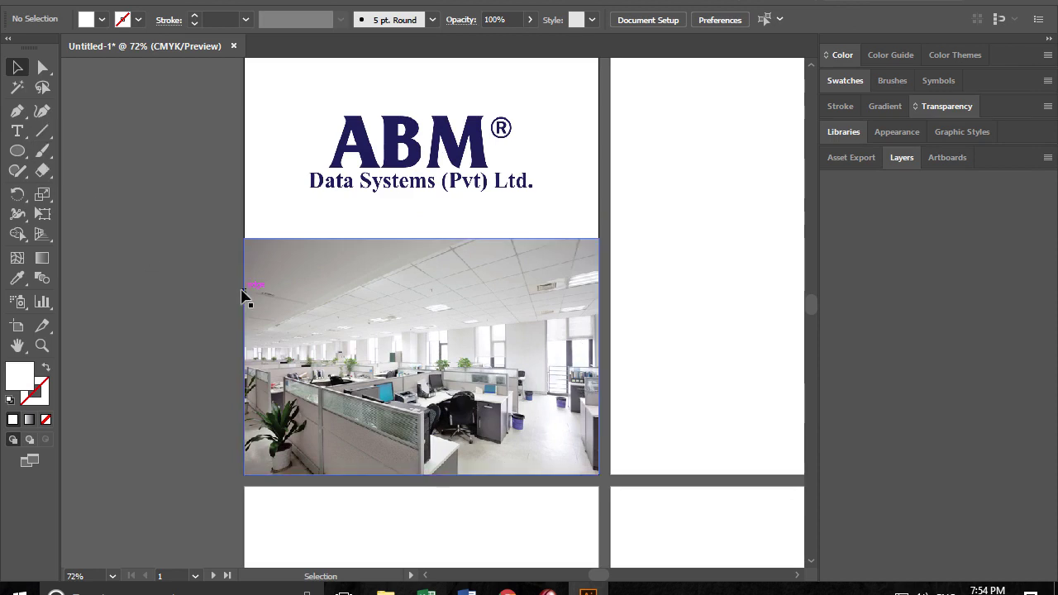
pyautogui.click(316, 315)
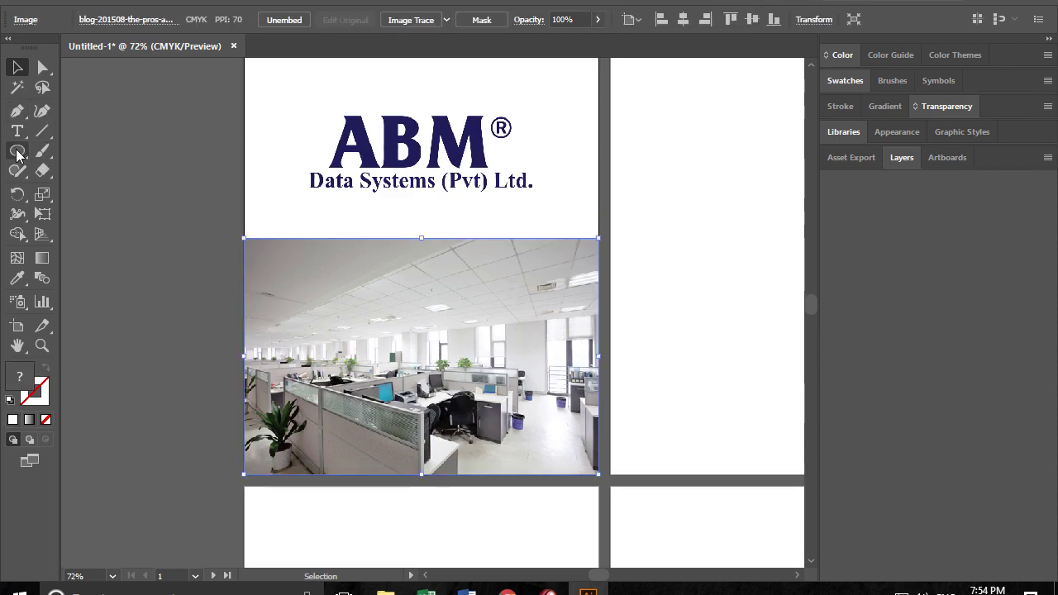
# - Mask the office photo with a white rectangle drawn over it, at 55% opacity
pyautogui.moveTo(15, 154); pyautogui.dragTo(61, 150)
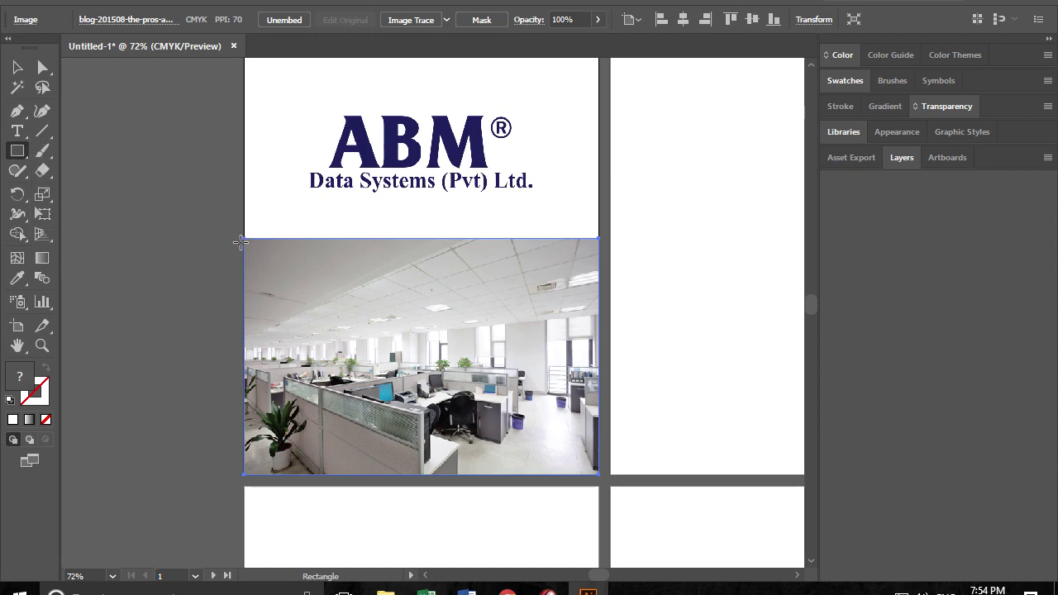
pyautogui.moveTo(243, 238); pyautogui.dragTo(588, 468)
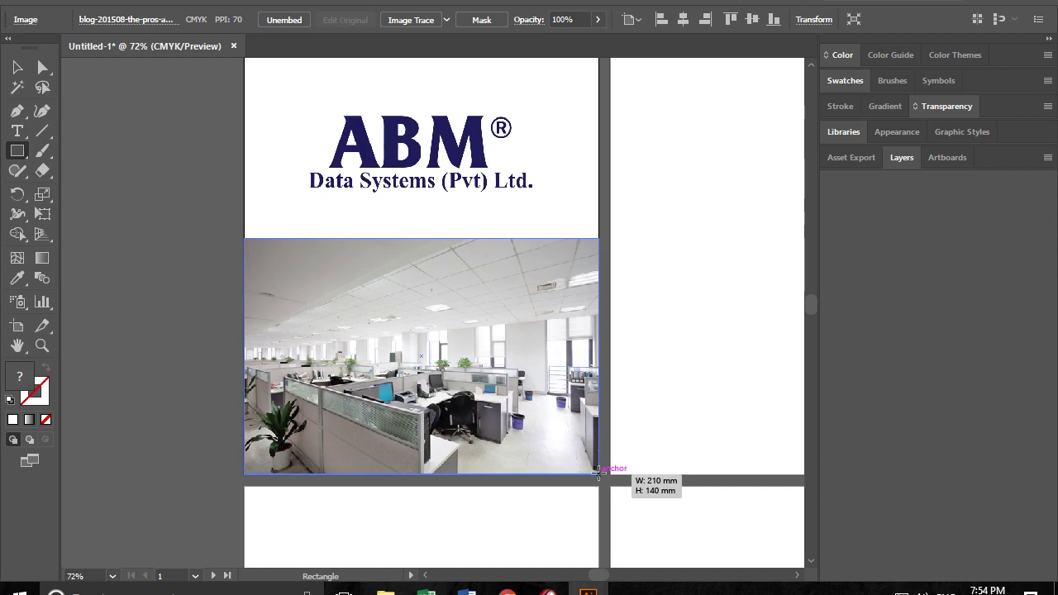
pyautogui.moveTo(588, 468); pyautogui.dragTo(593, 471)
pyautogui.click(18, 69)
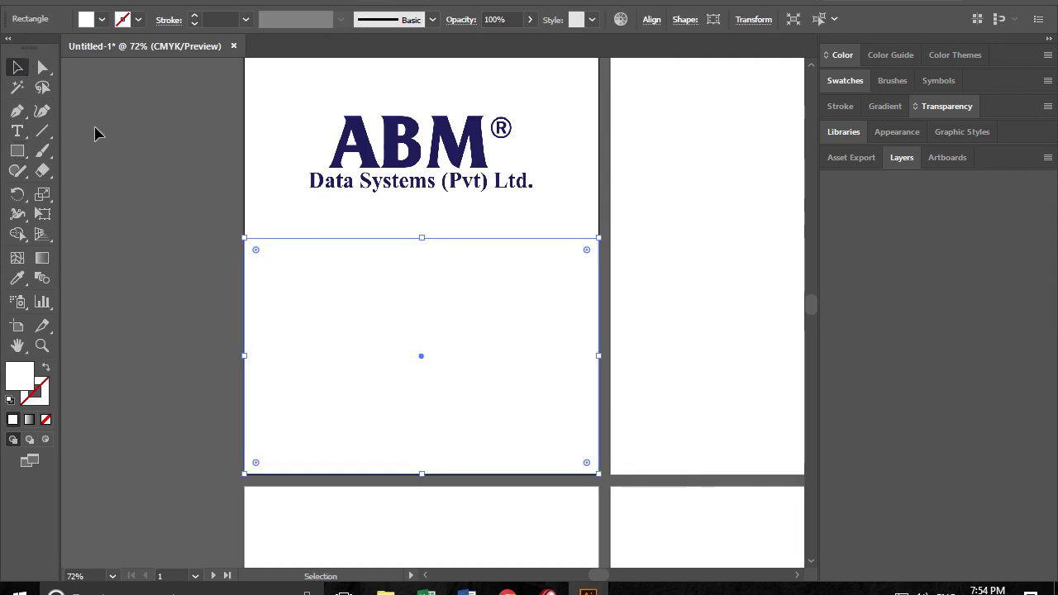
pyautogui.click(190, 259)
pyautogui.moveTo(191, 256); pyautogui.dragTo(334, 328)
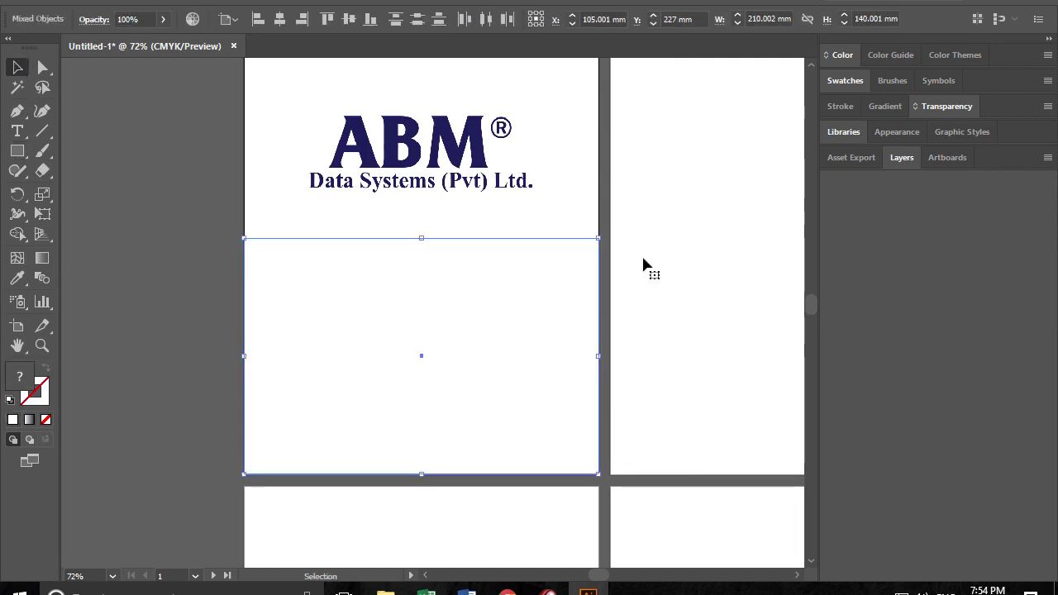
pyautogui.click(945, 111)
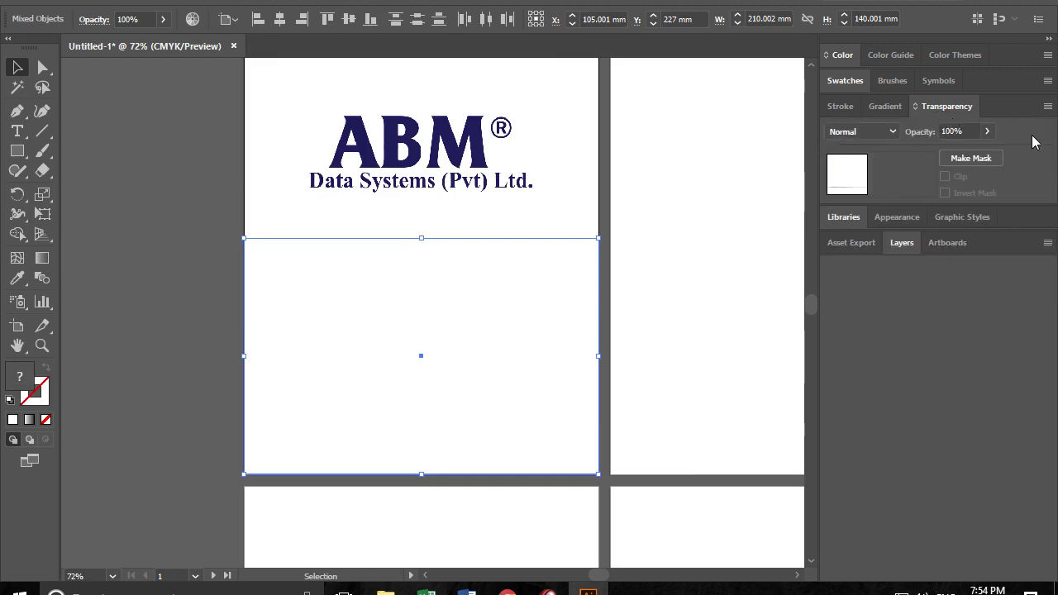
pyautogui.click(1047, 107)
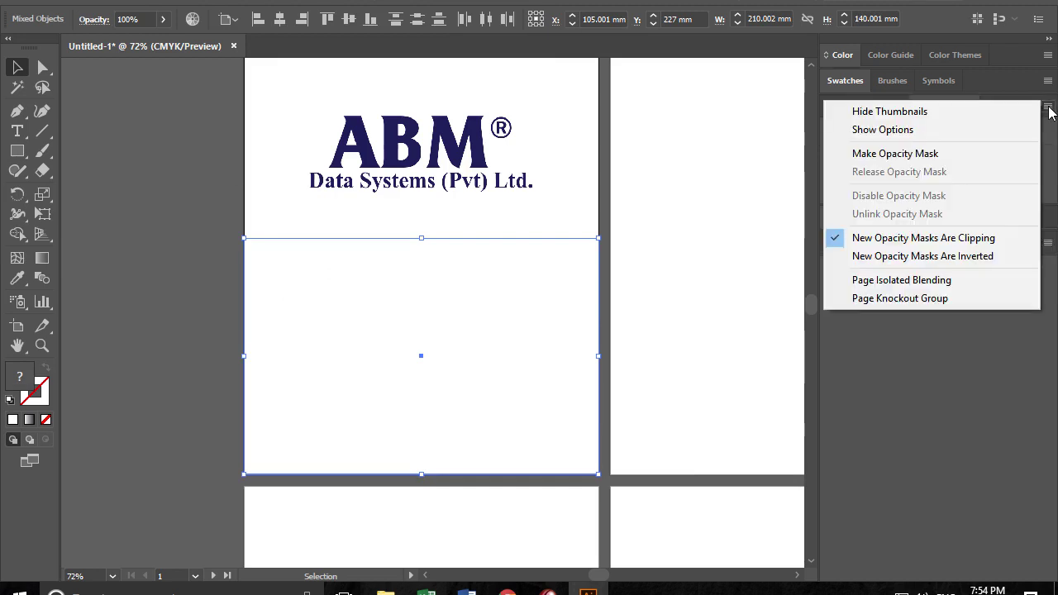
pyautogui.click(972, 155)
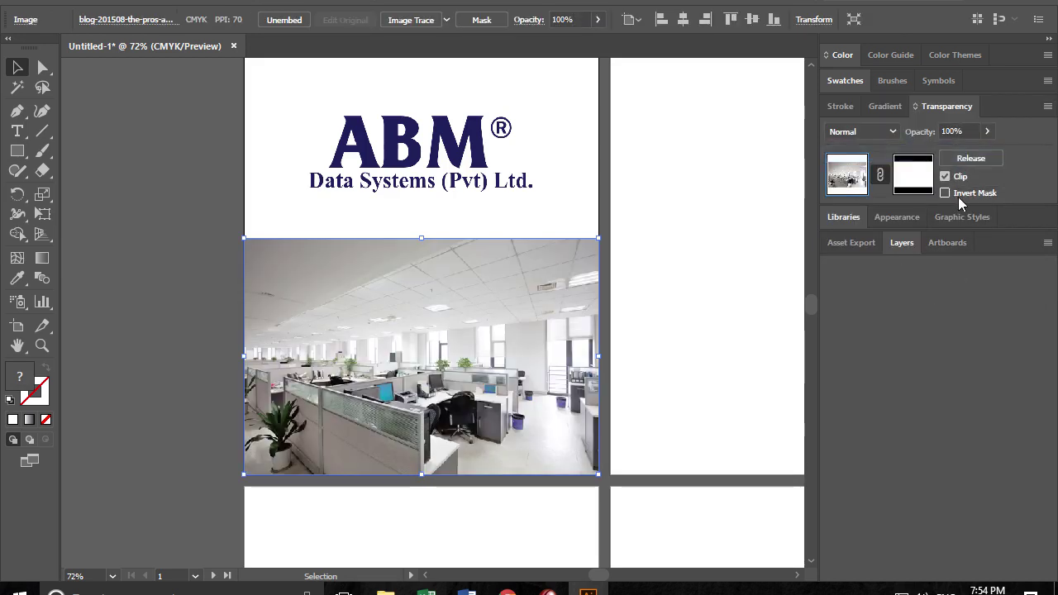
pyautogui.click(986, 131)
pyautogui.moveTo(985, 153)
pyautogui.mouseDown()
pyautogui.moveTo(947, 157)
pyautogui.moveTo(985, 155)
pyautogui.mouseUp()
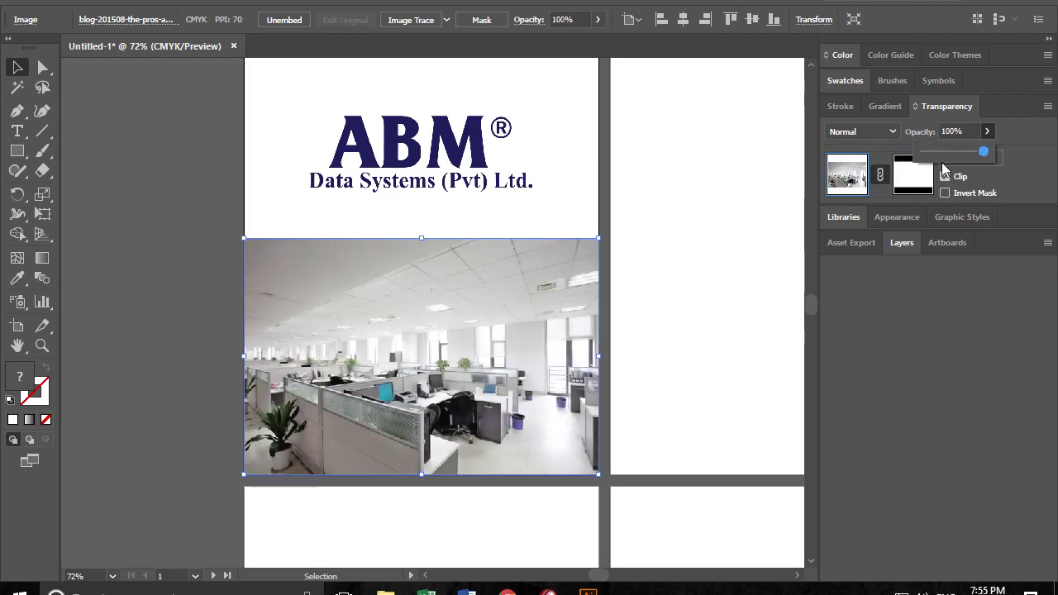
# - Release the photo's existing opacity mask and select the white rectangle
pyautogui.rightClick(399, 298)
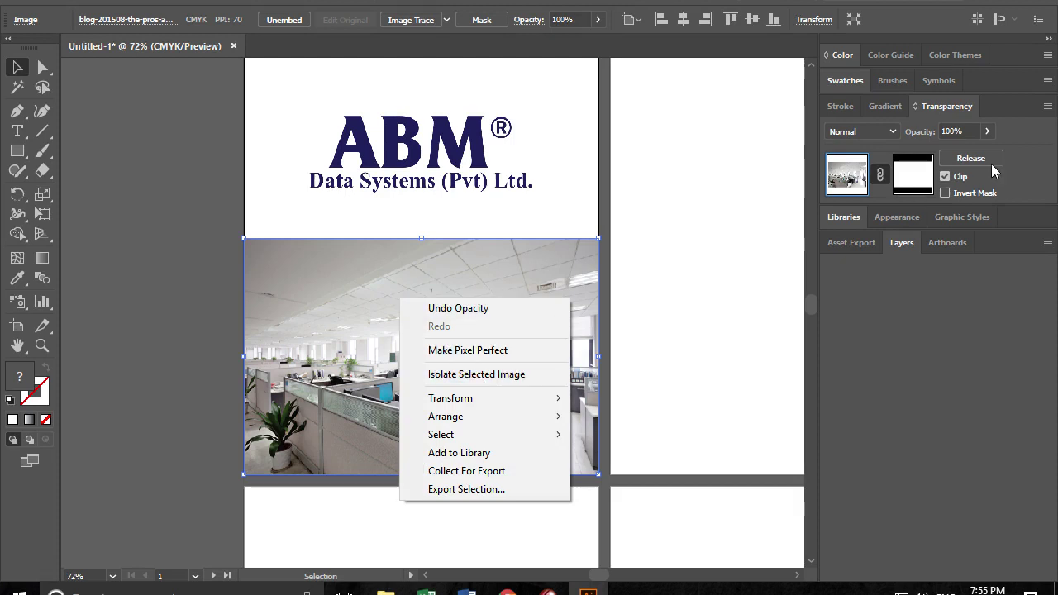
pyautogui.click(1047, 106)
pyautogui.click(897, 173)
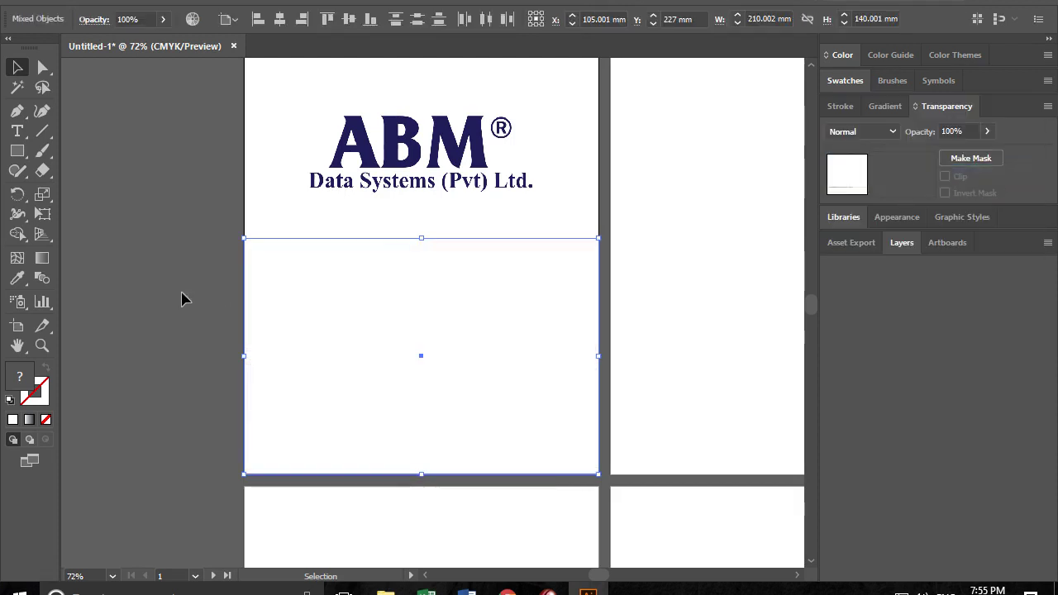
pyautogui.click(183, 299)
pyautogui.click(323, 309)
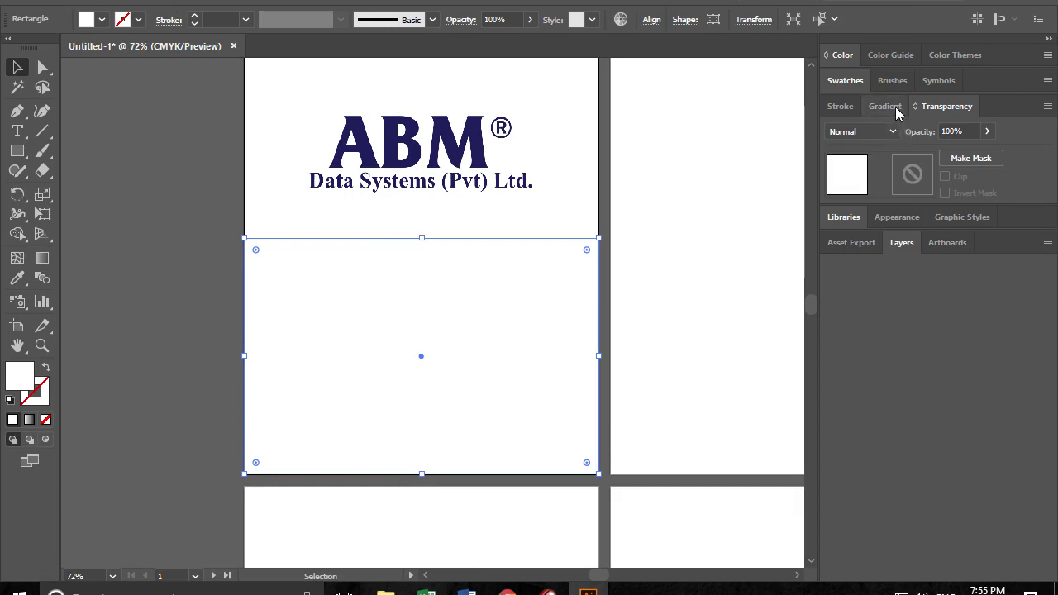
# - Fill the rectangle with a reversed 90° linear gradient and shift its midpoint
pyautogui.click(897, 112)
pyautogui.click(941, 301)
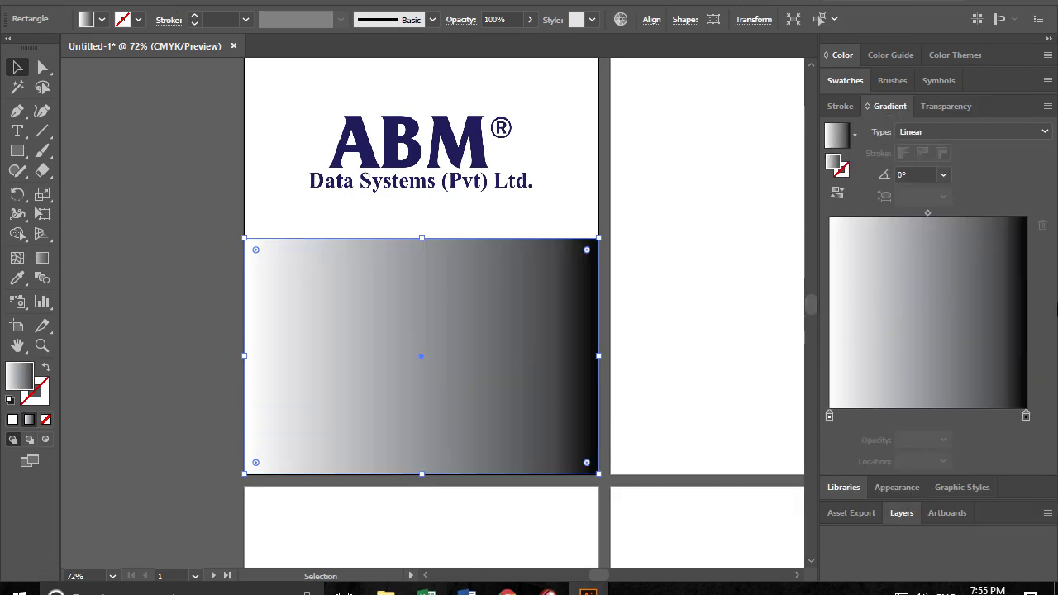
pyautogui.doubleClick(925, 174)
pyautogui.write('90')
pyautogui.press('Return')
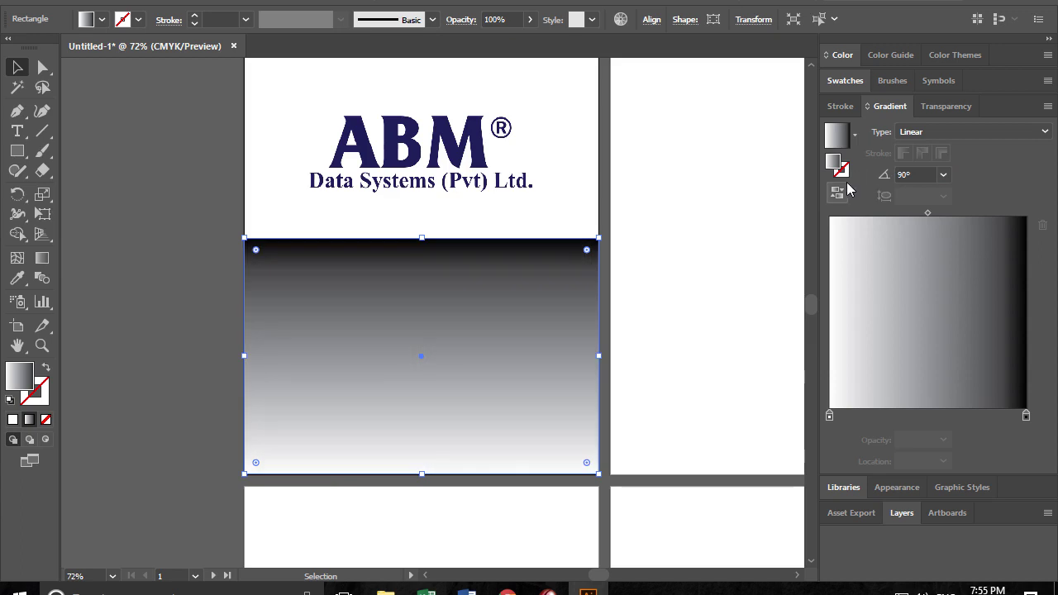
pyautogui.click(838, 192)
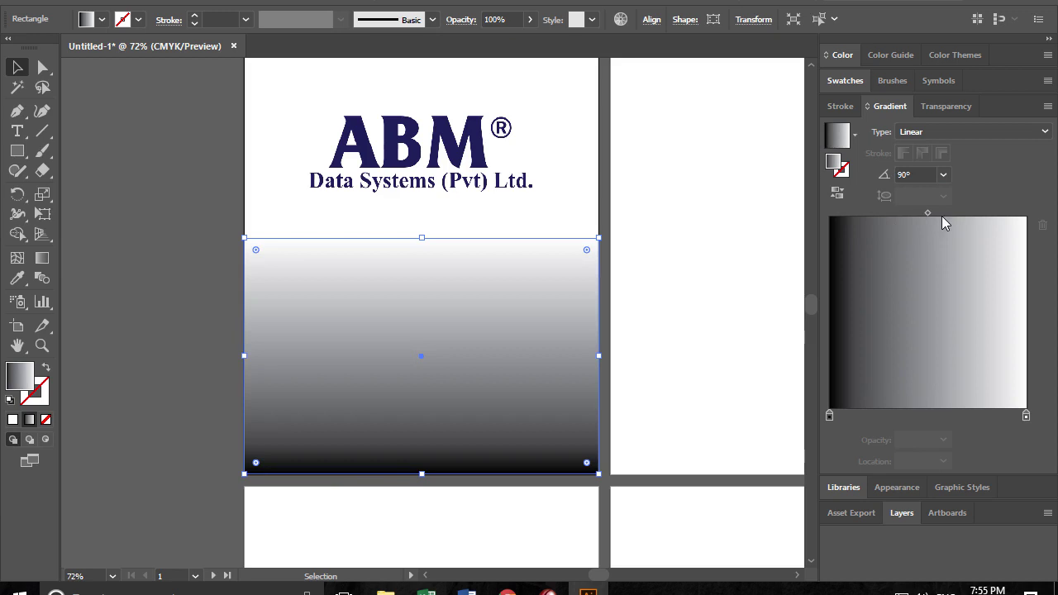
pyautogui.moveTo(928, 211); pyautogui.dragTo(948, 212)
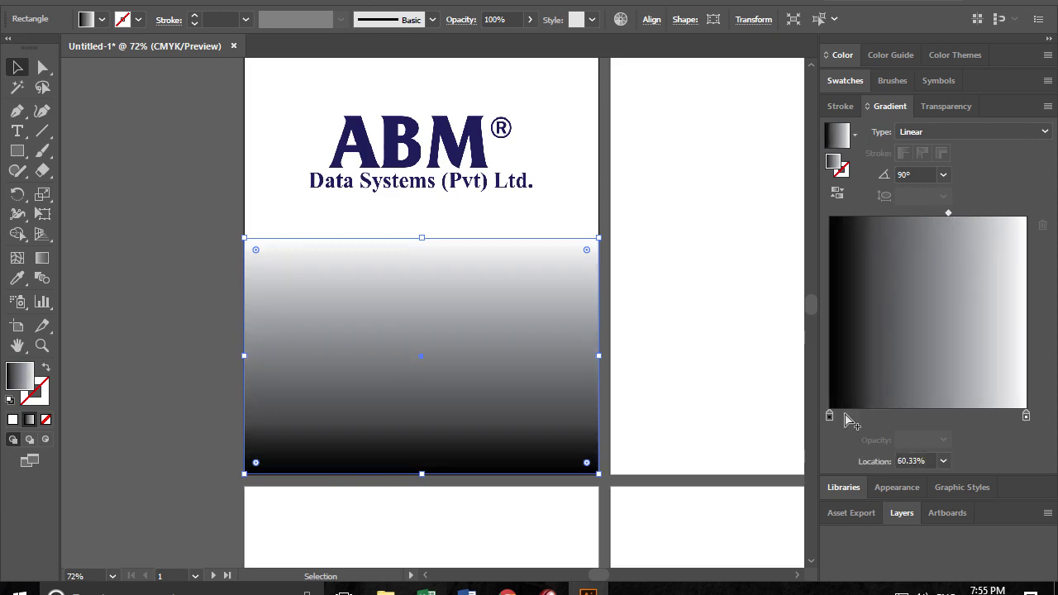
# - Change the gradient angle to -90° and move the midpoint to lighten the blend
pyautogui.click(829, 416)
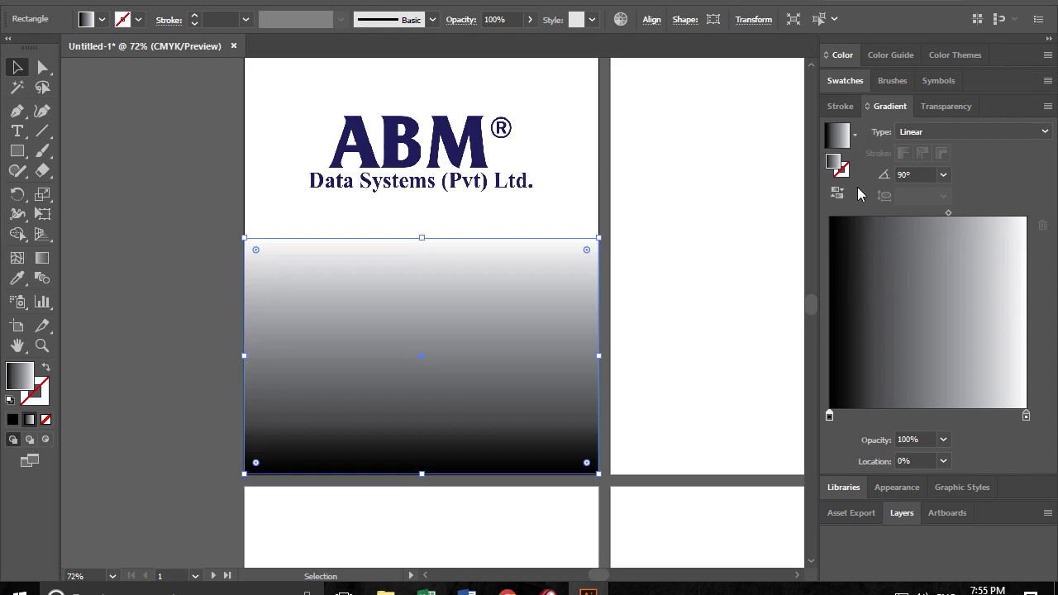
pyautogui.click(903, 173)
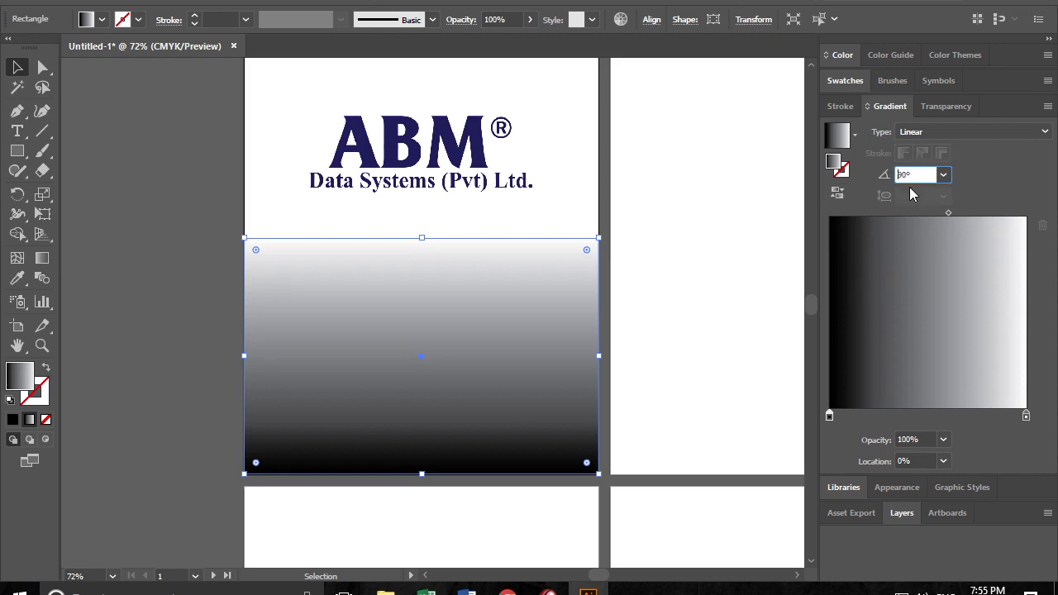
pyautogui.write('-90')
pyautogui.press('Return')
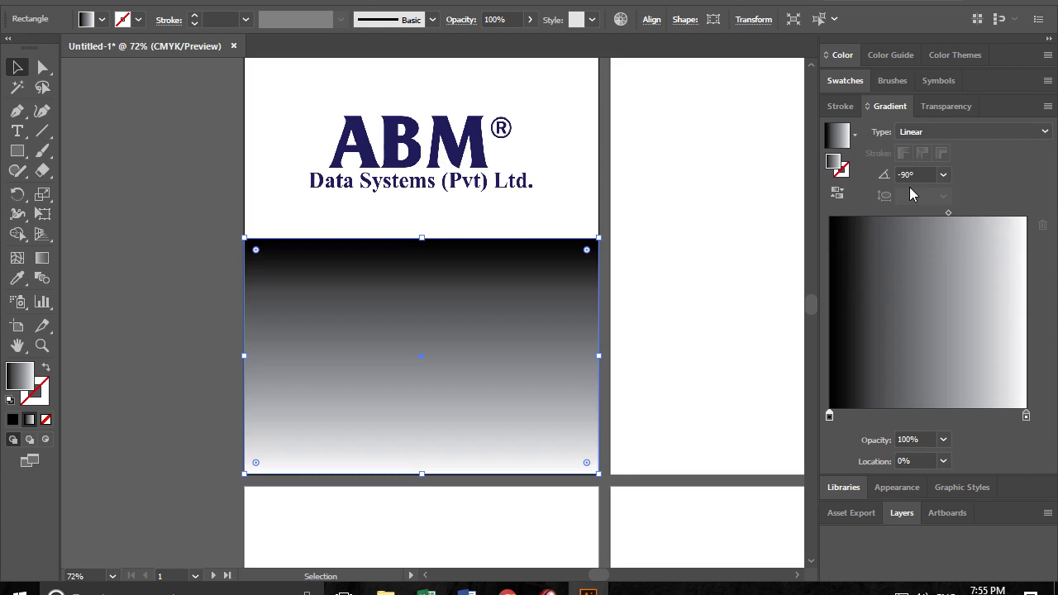
pyautogui.moveTo(947, 212); pyautogui.dragTo(904, 216)
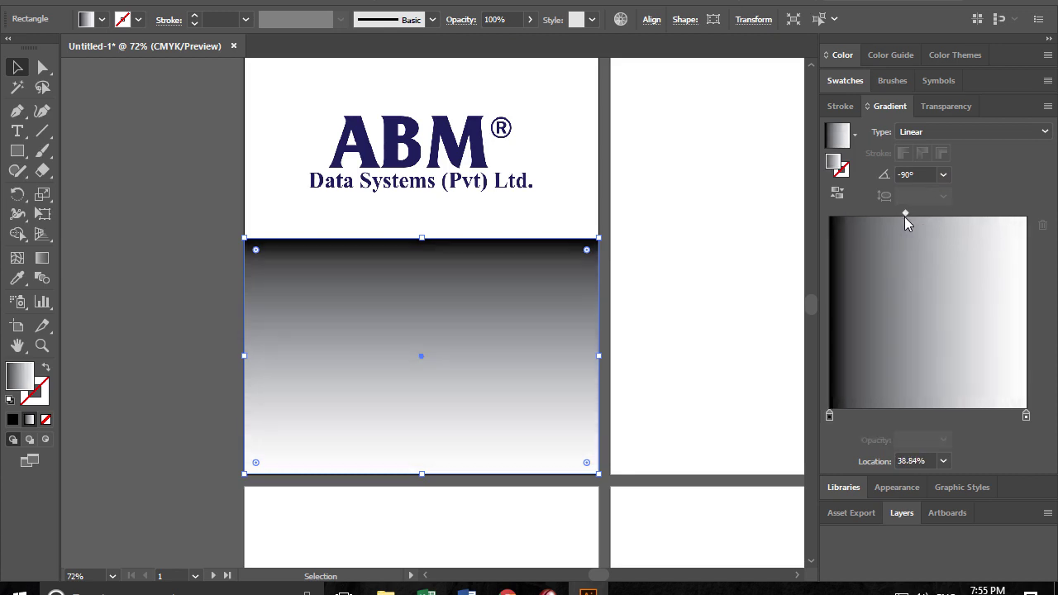
# - Apply the gradient rectangle to the photo as an opacity mask
pyautogui.click(950, 107)
pyautogui.click(987, 131)
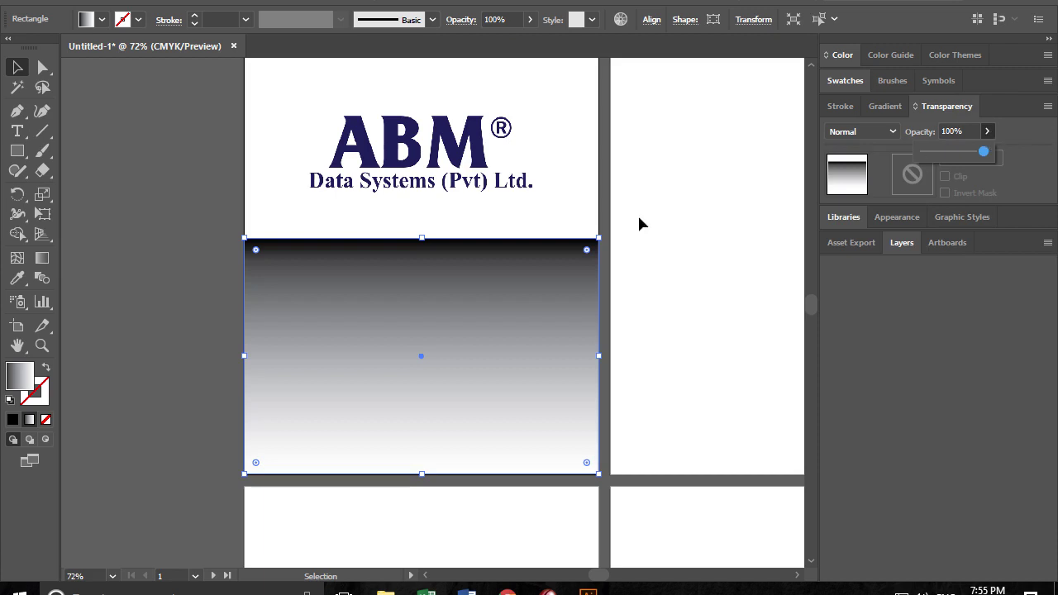
pyautogui.click(196, 303)
pyautogui.click(292, 350)
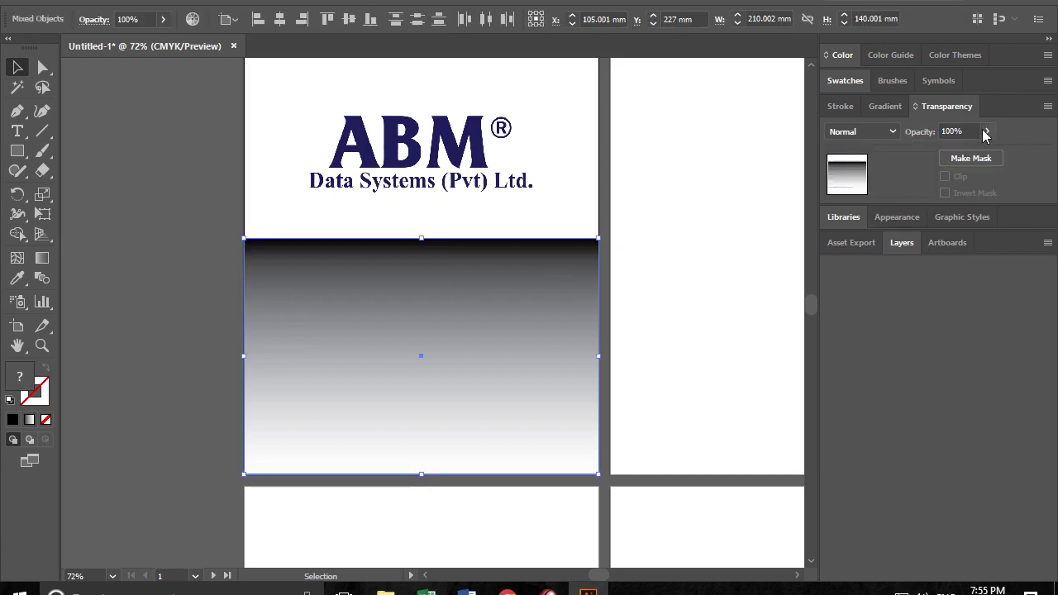
pyautogui.click(1047, 107)
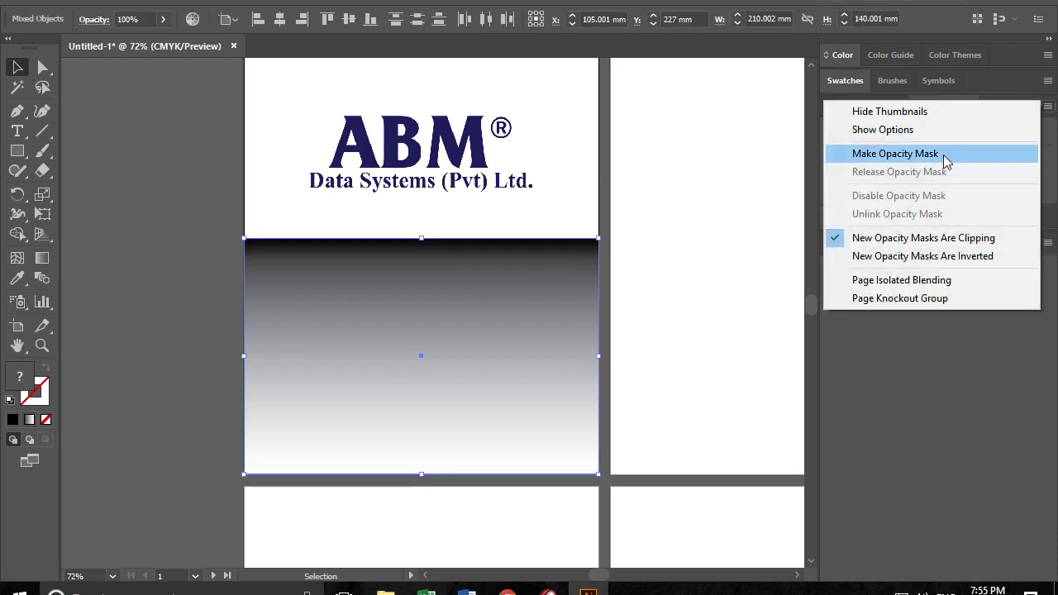
pyautogui.click(876, 157)
pyautogui.click(137, 324)
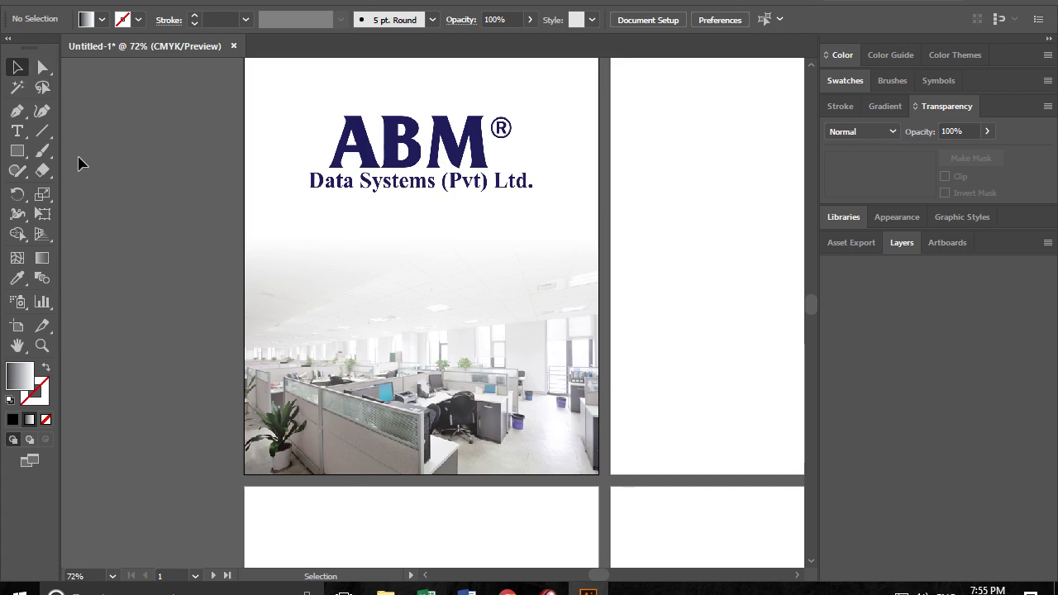
# - Draw a rectangle covering the whole cover page and set its fill to None
pyautogui.click(18, 151)
pyautogui.scroll(1, 293, 177)
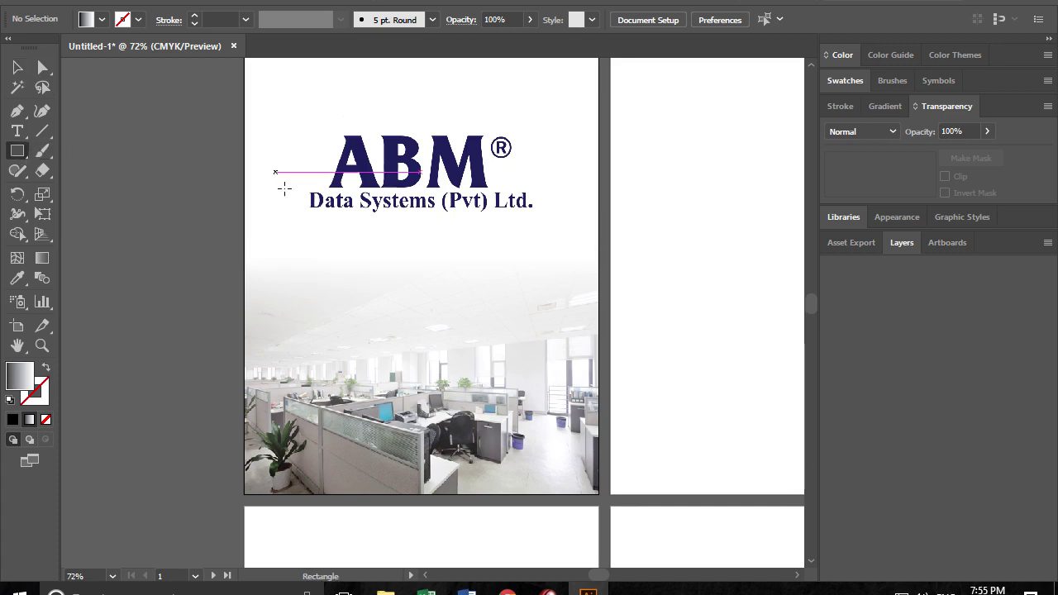
pyautogui.scroll(2, 277, 165)
pyautogui.scroll(1, 277, 155)
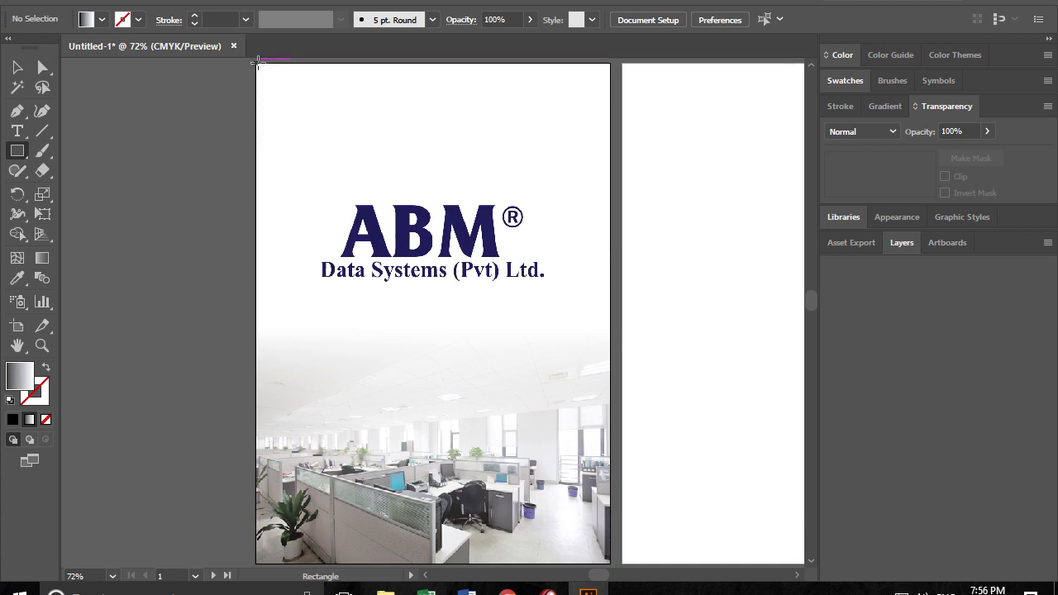
pyautogui.moveTo(257, 65); pyautogui.dragTo(590, 564)
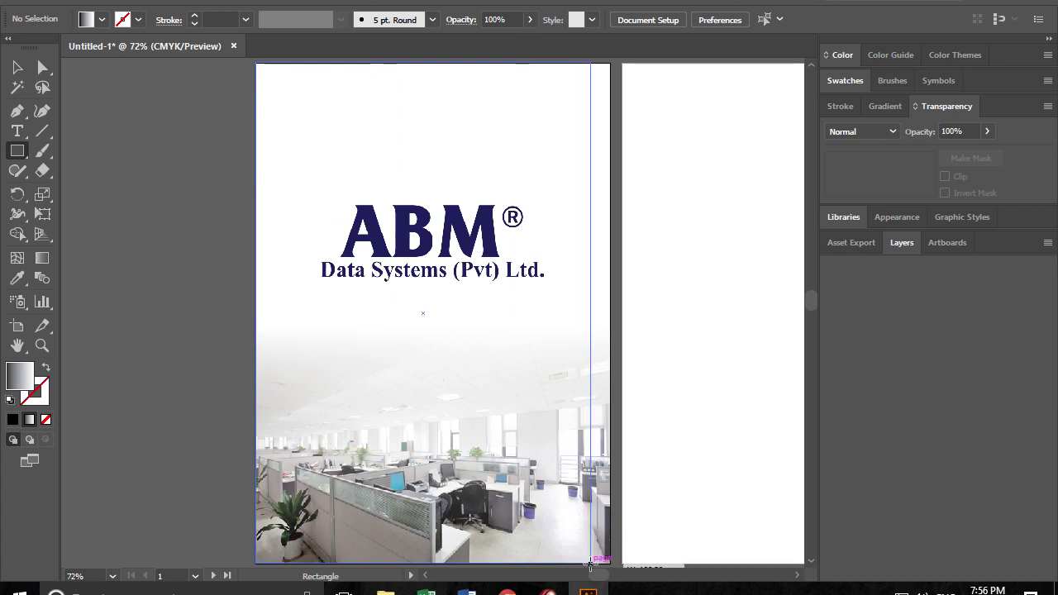
pyautogui.moveTo(590, 564); pyautogui.dragTo(610, 563)
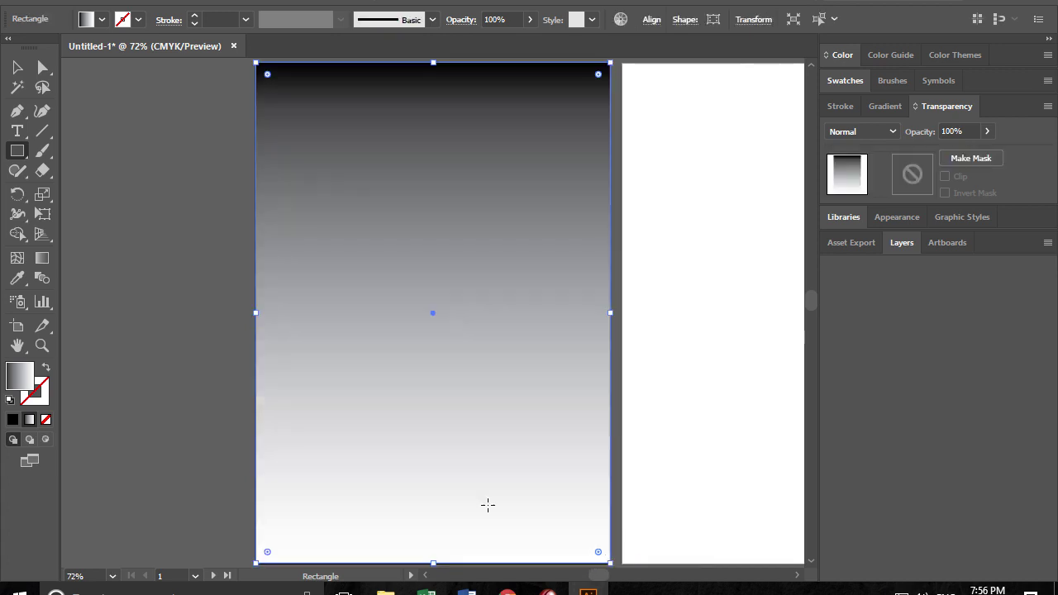
pyautogui.click(17, 67)
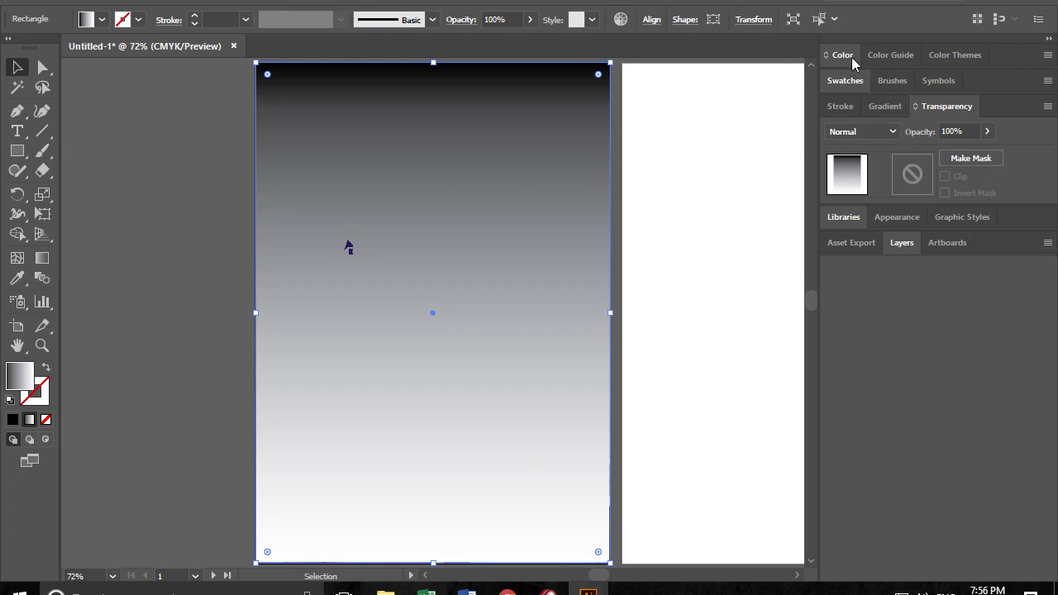
pyautogui.click(47, 420)
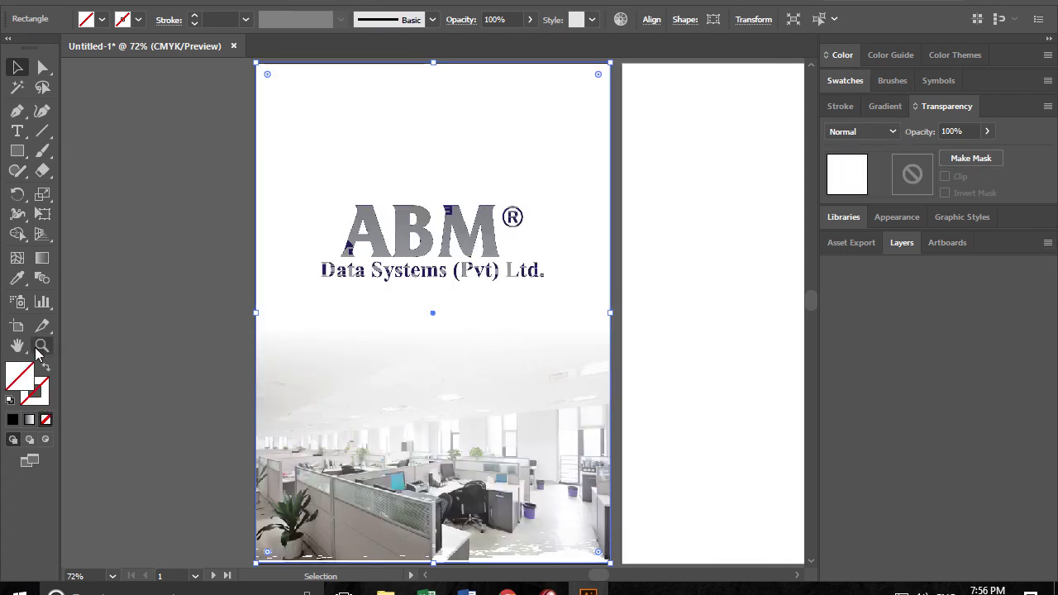
# - Fill the background rectangle with the near-white ceiling colour sampled via Eyedropper
pyautogui.click(18, 277)
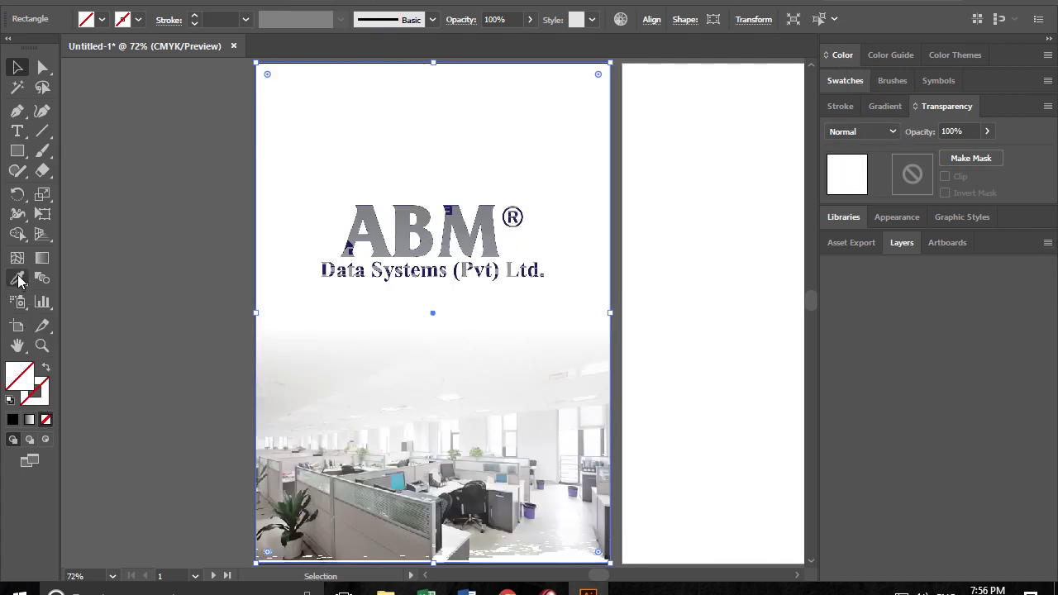
pyautogui.click(303, 344)
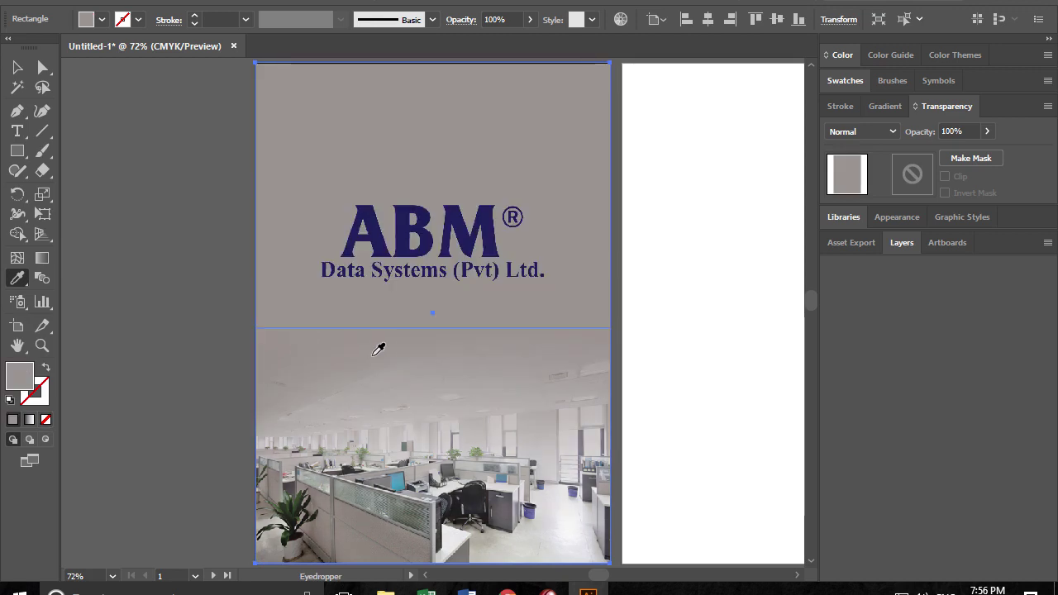
pyautogui.click(380, 343)
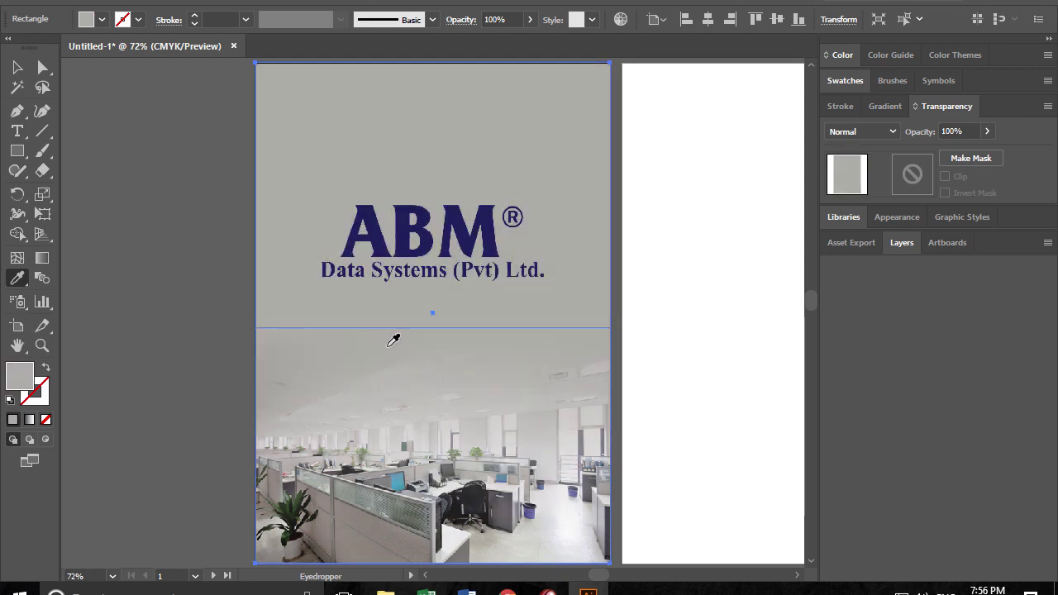
pyautogui.click(499, 341)
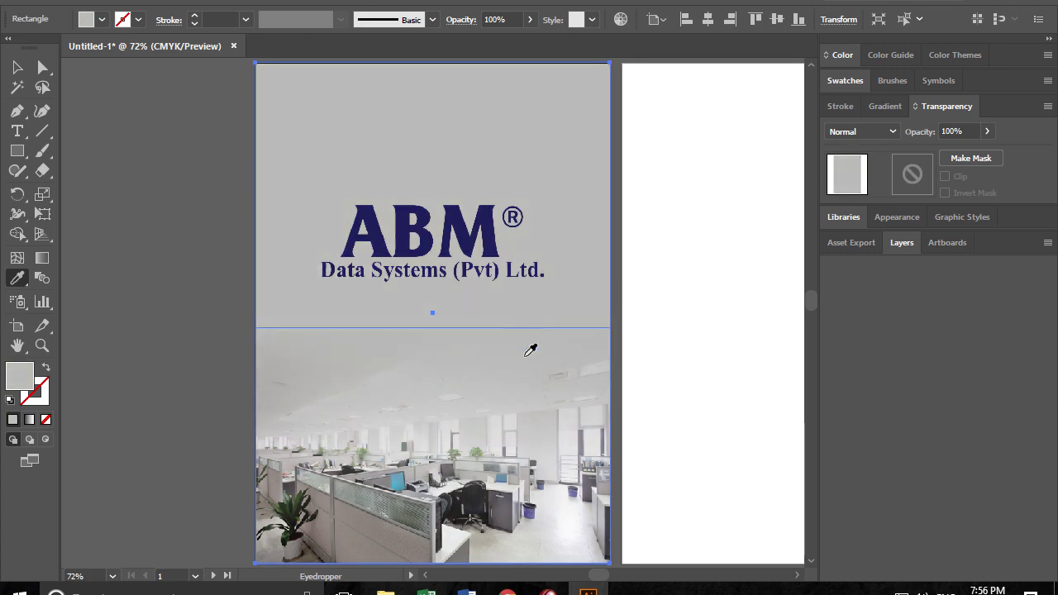
pyautogui.click(462, 390)
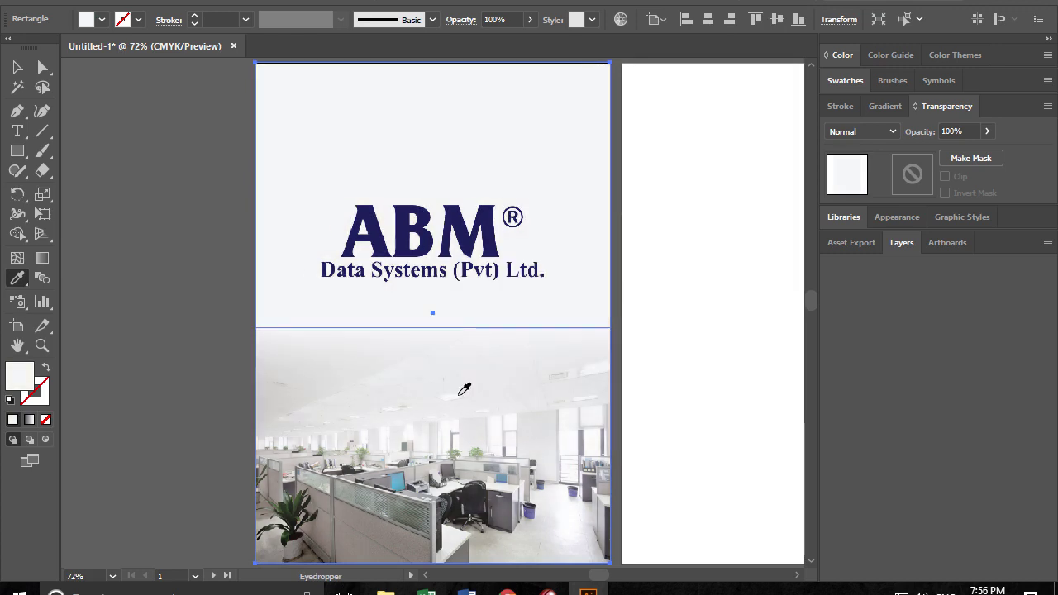
pyautogui.click(18, 70)
pyautogui.click(114, 137)
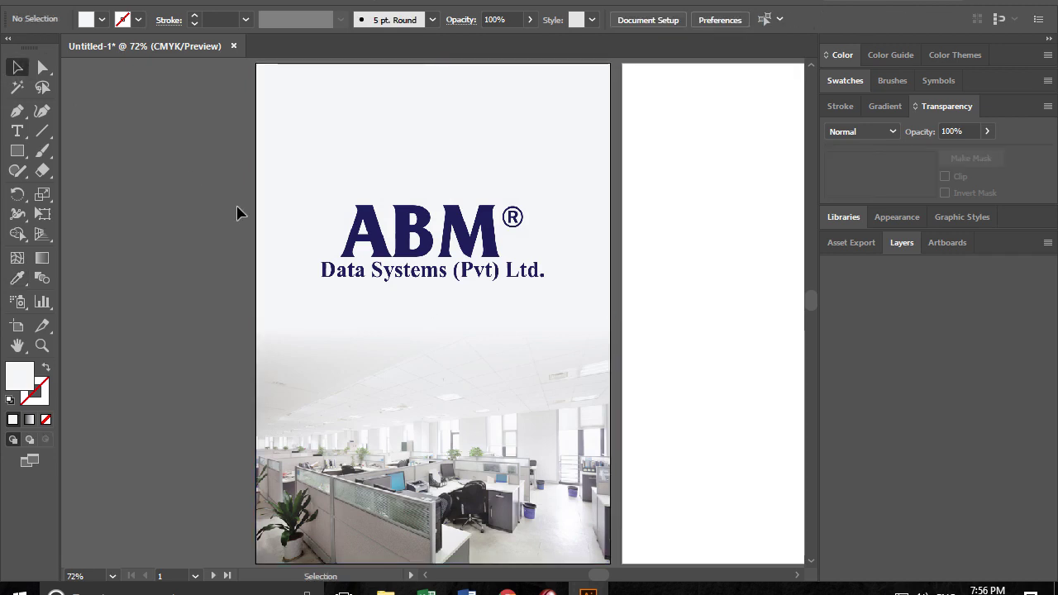
# - Move the ABM logo up about 53 mm, then back down about 50 mm above the photo
pyautogui.click(459, 263)
pyautogui.click(482, 272)
pyautogui.keyDown('shift'); pyautogui.click(473, 262); pyautogui.keyUp('shift')
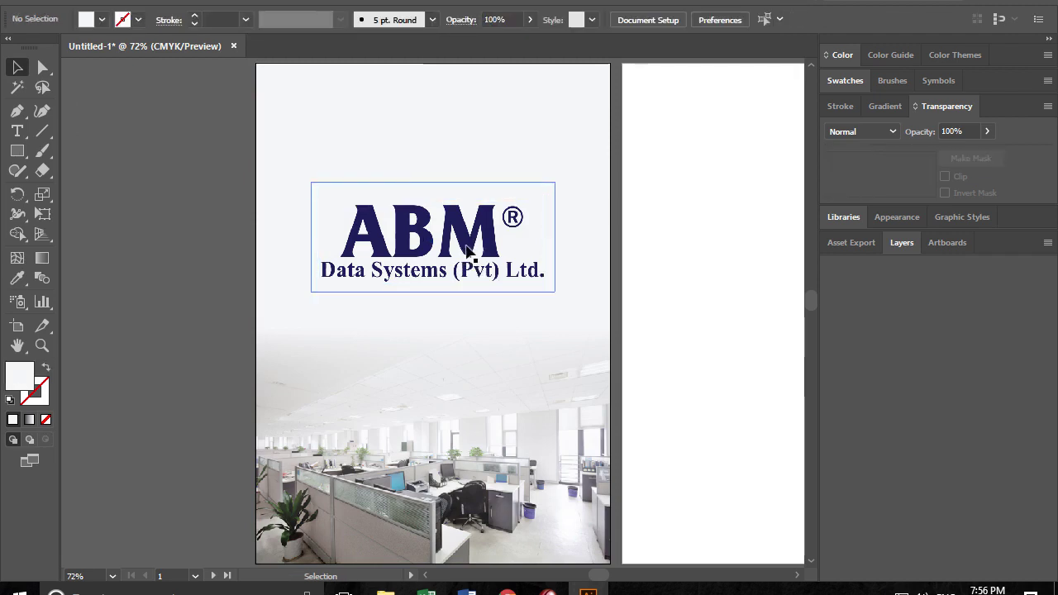
pyautogui.moveTo(467, 263); pyautogui.dragTo(469, 173)
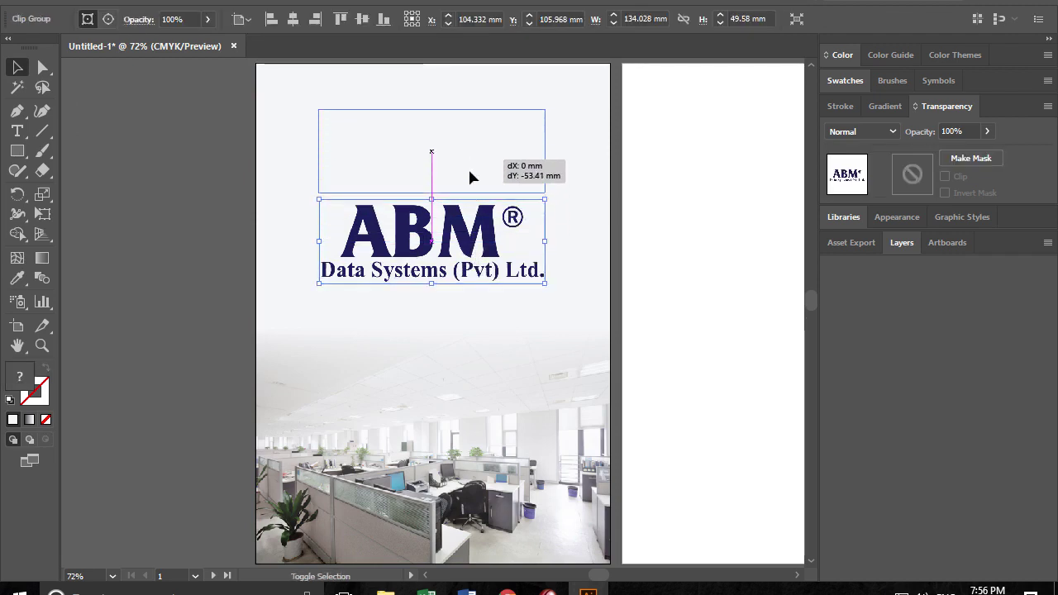
pyautogui.click(477, 241)
pyautogui.click(81, 231)
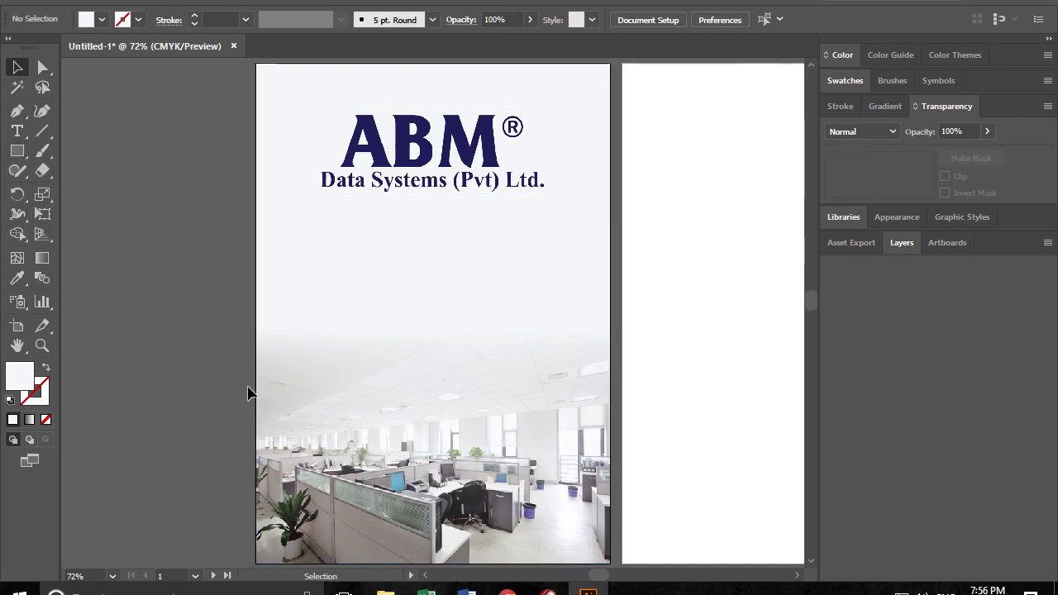
pyautogui.click(425, 195)
pyautogui.click(413, 221)
pyautogui.moveTo(437, 173); pyautogui.dragTo(437, 263)
pyautogui.click(187, 240)
pyautogui.moveTo(116, 233); pyautogui.dragTo(73, 276)
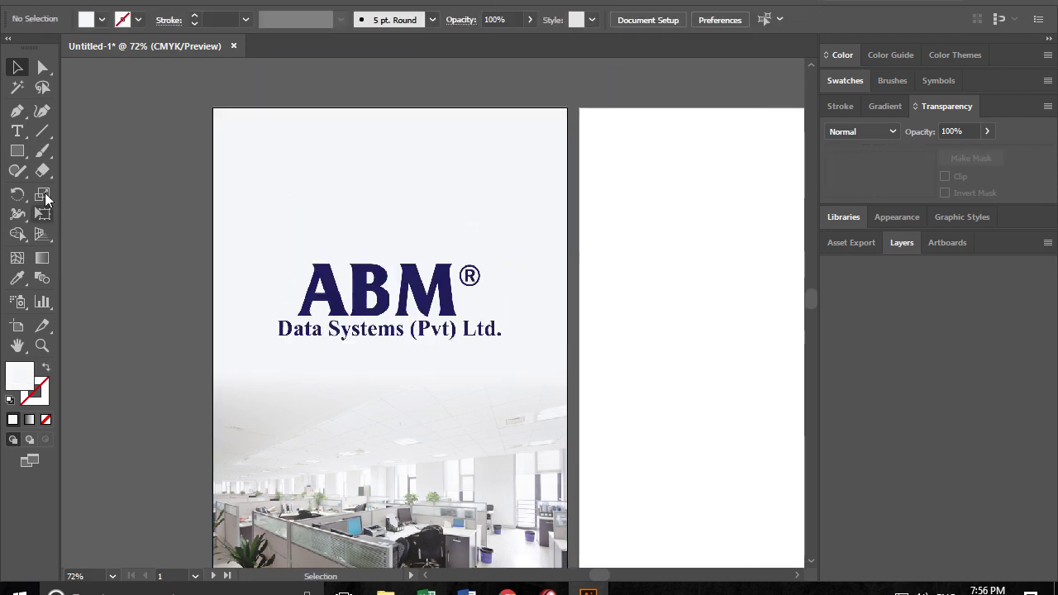
pyautogui.click(18, 149)
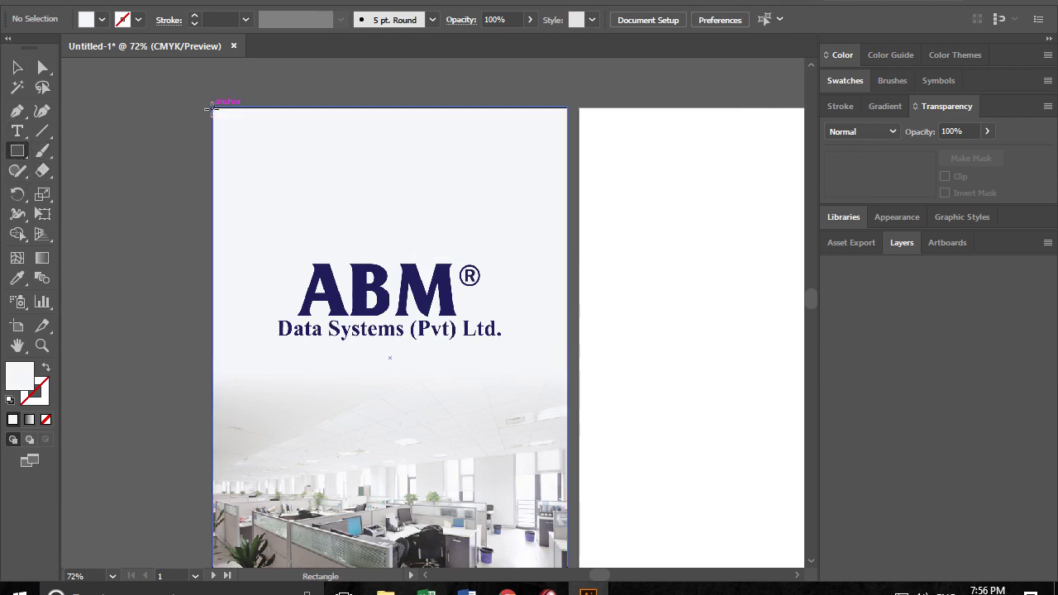
# - Draw a thin bar at the page's top-left and fill it with the logo's navy blue
pyautogui.moveTo(212, 109); pyautogui.dragTo(385, 123)
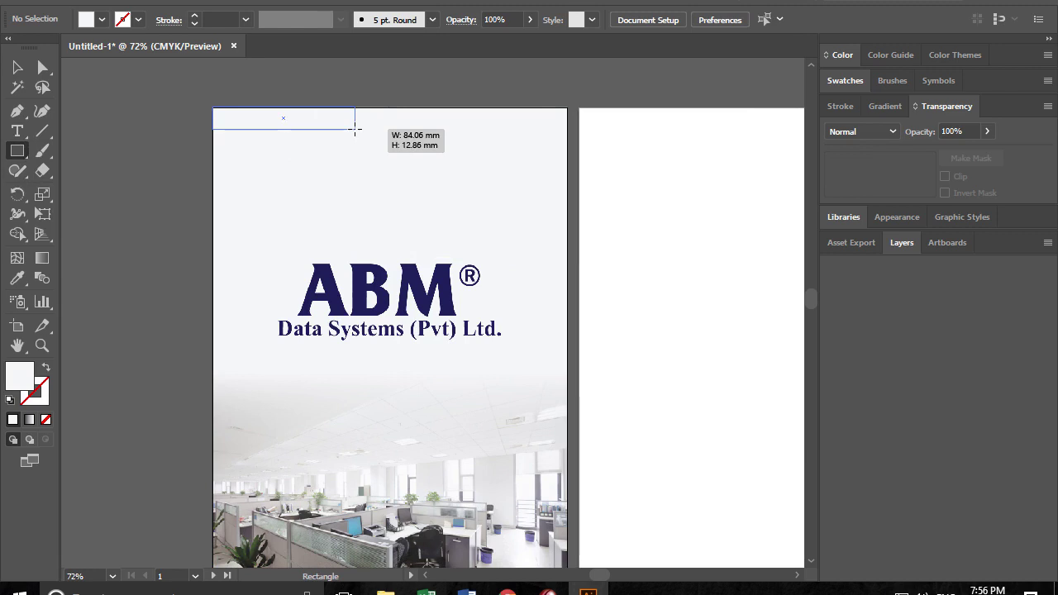
pyautogui.press('i')
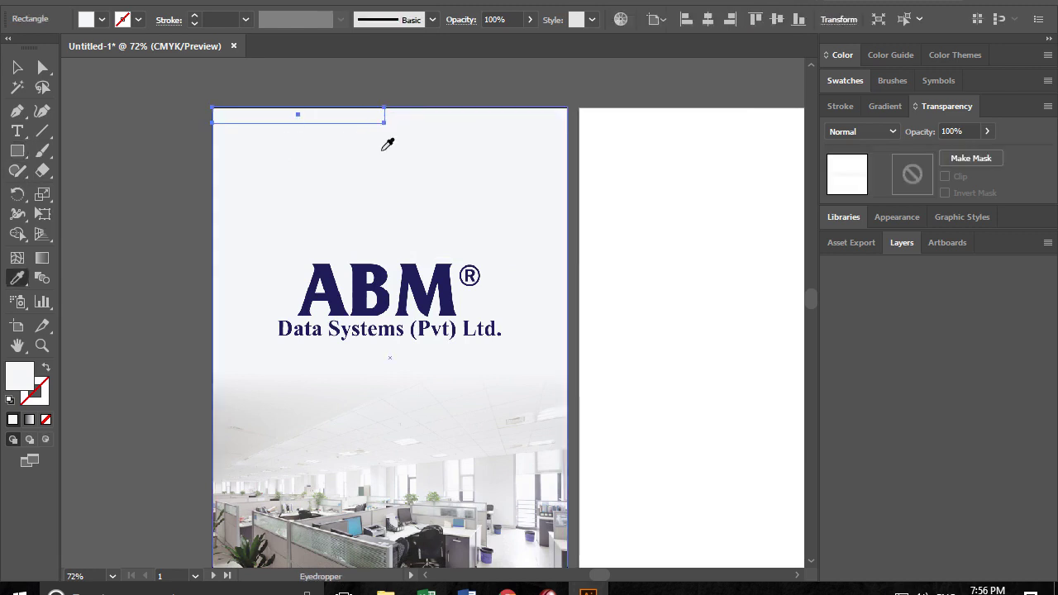
pyautogui.click(333, 274)
pyautogui.click(30, 65)
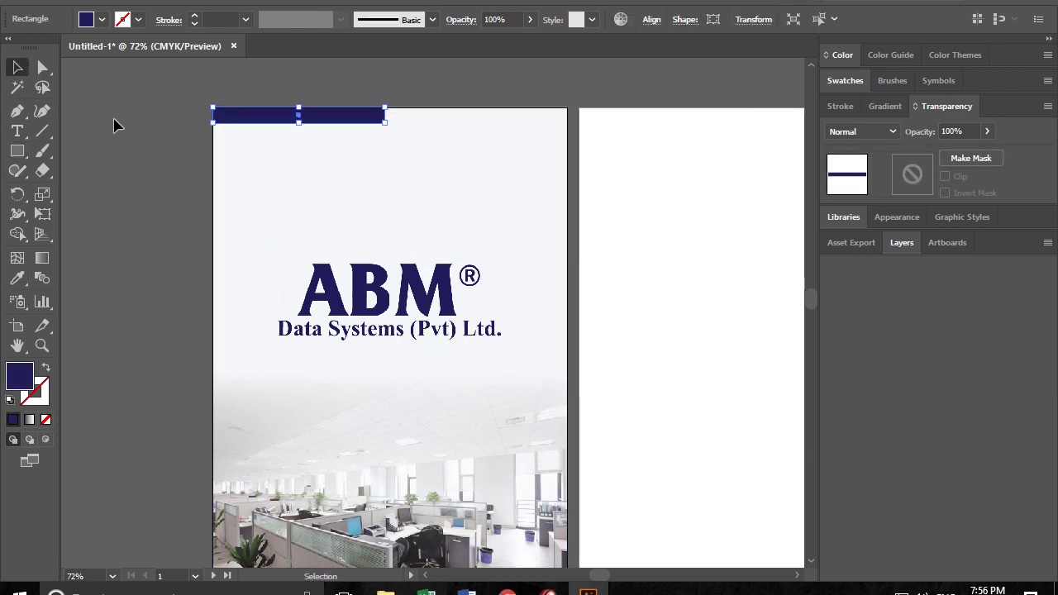
pyautogui.click(108, 123)
pyautogui.press('z')
pyautogui.moveTo(162, 88); pyautogui.dragTo(306, 302)
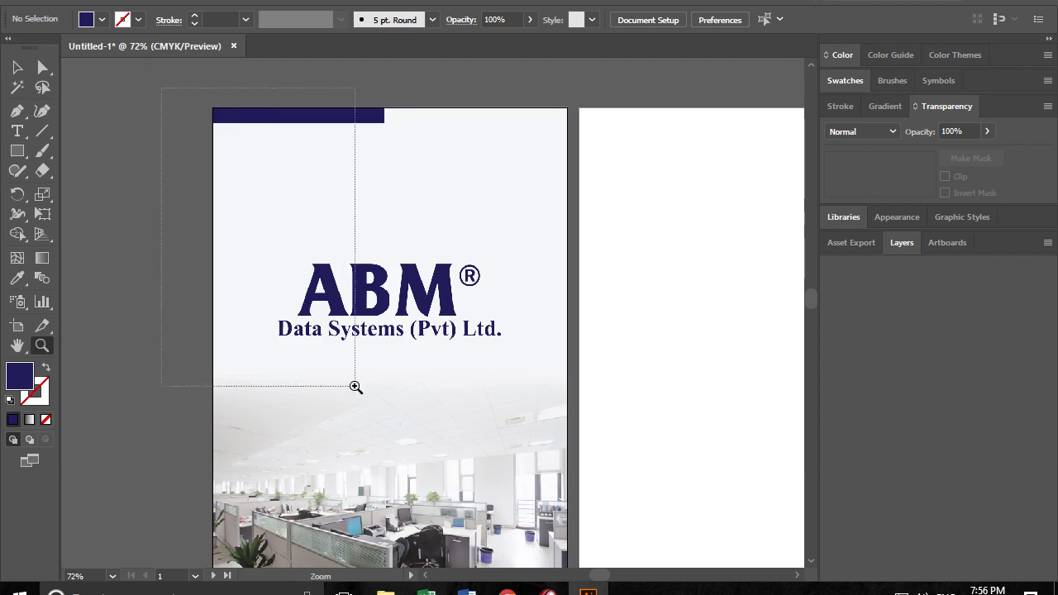
pyautogui.moveTo(369, 308); pyautogui.dragTo(462, 394)
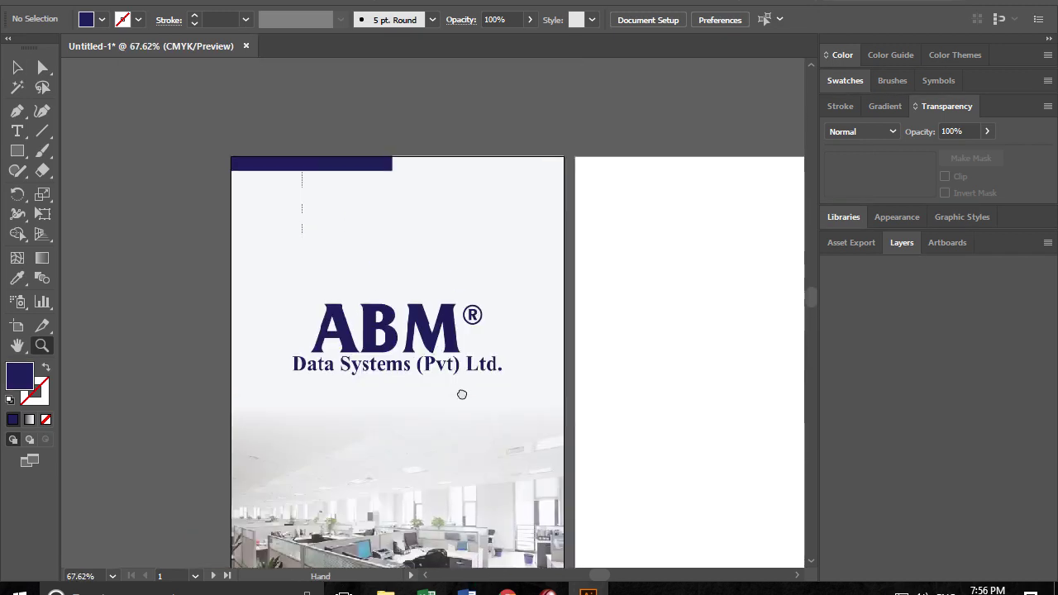
pyautogui.moveTo(190, 132); pyautogui.dragTo(493, 327)
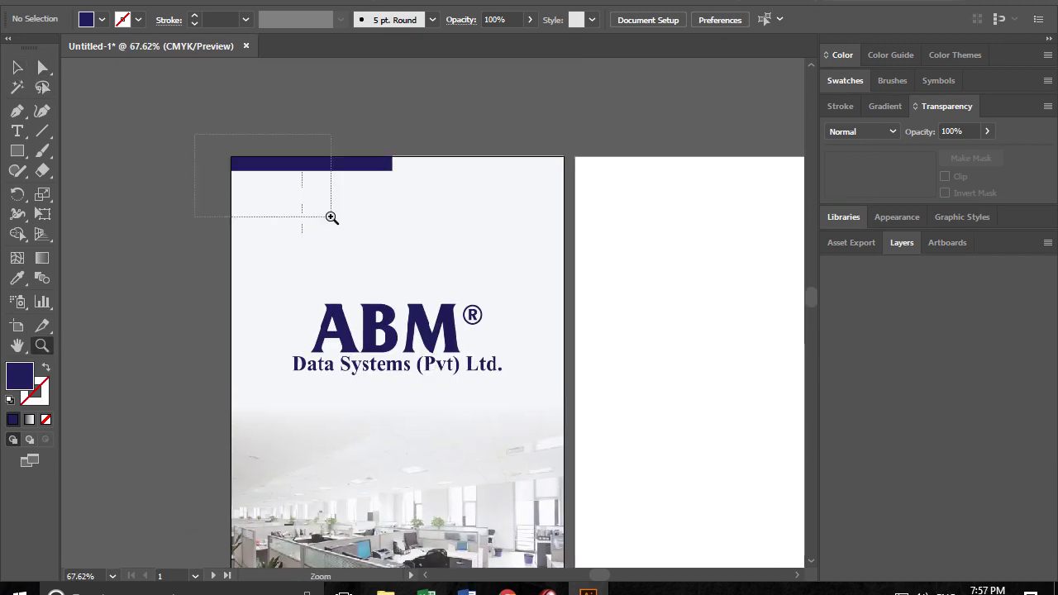
pyautogui.click(18, 67)
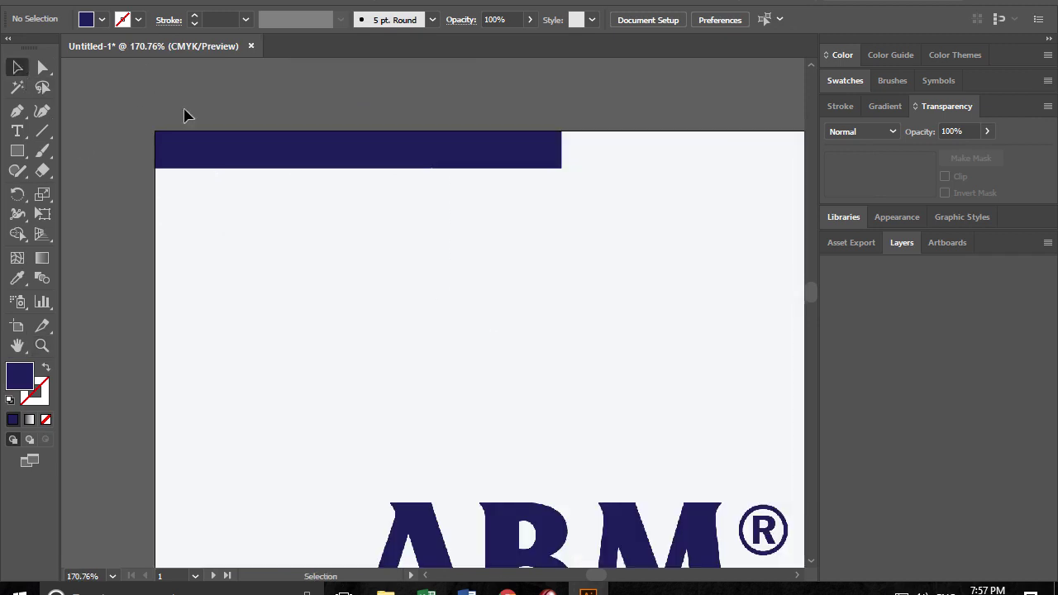
# - Draw a navy rectangle below the top bar at 65% opacity
pyautogui.moveTo(190, 145); pyautogui.dragTo(322, 239)
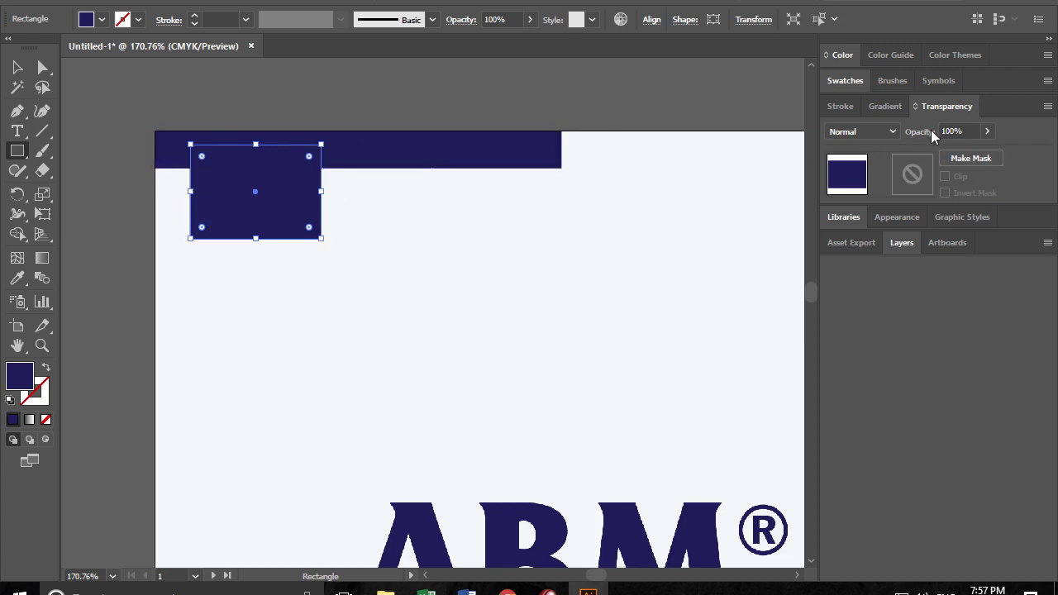
pyautogui.click(986, 131)
pyautogui.moveTo(936, 154); pyautogui.dragTo(963, 152)
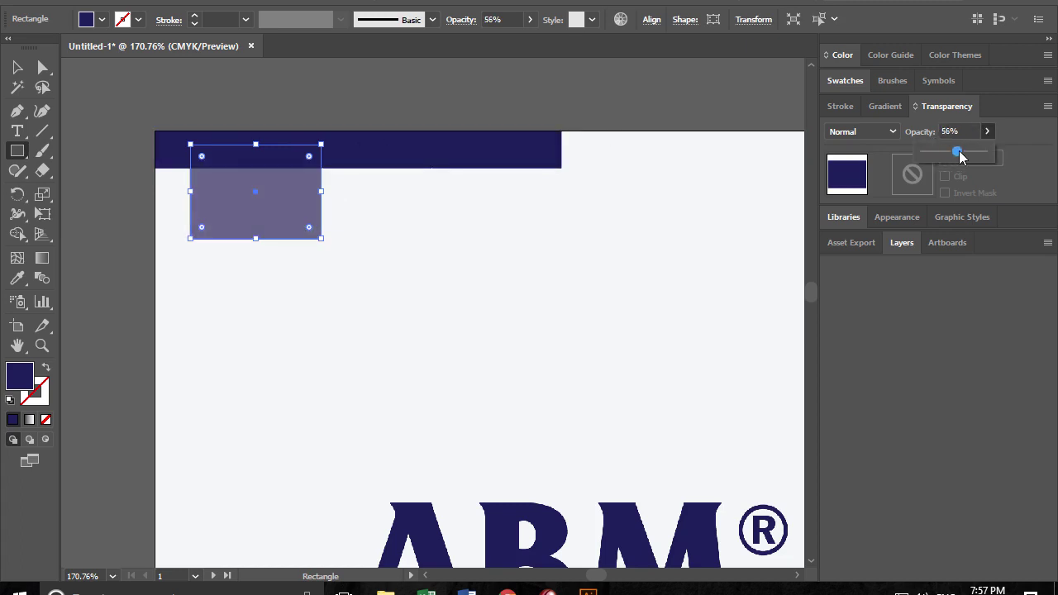
pyautogui.press('v')
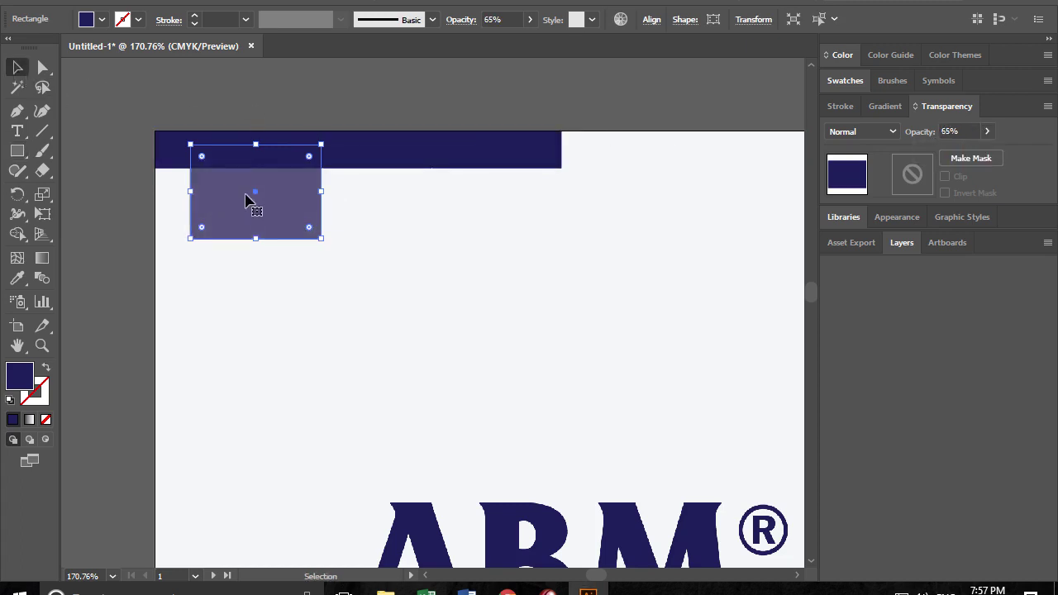
pyautogui.click(128, 156)
pyautogui.click(268, 219)
# - Turn a copy into a diamond and stretch the rectangle's left side to the page edge
pyautogui.keyDown('alt'); pyautogui.moveTo(257, 199); pyautogui.dragTo(326, 198); pyautogui.keyUp('alt')
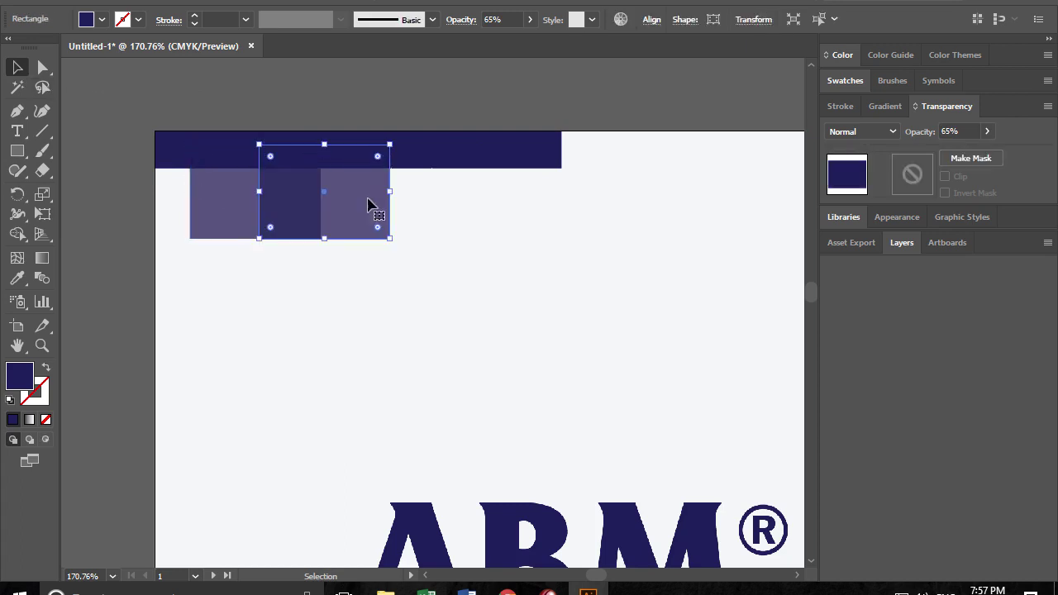
pyautogui.moveTo(394, 142); pyautogui.dragTo(423, 206)
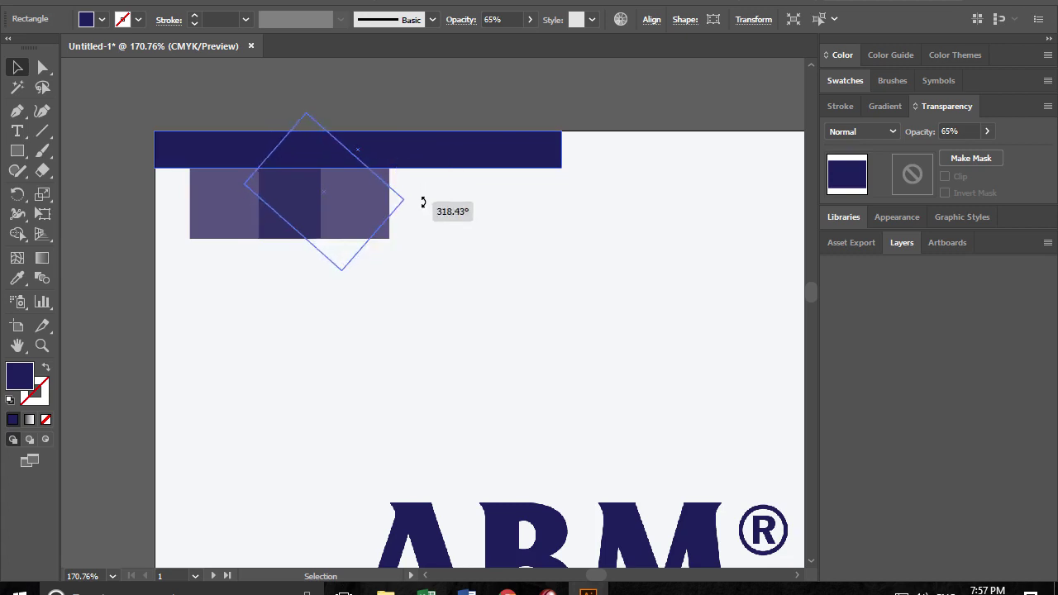
pyautogui.hotkey('ctrl', 'z')
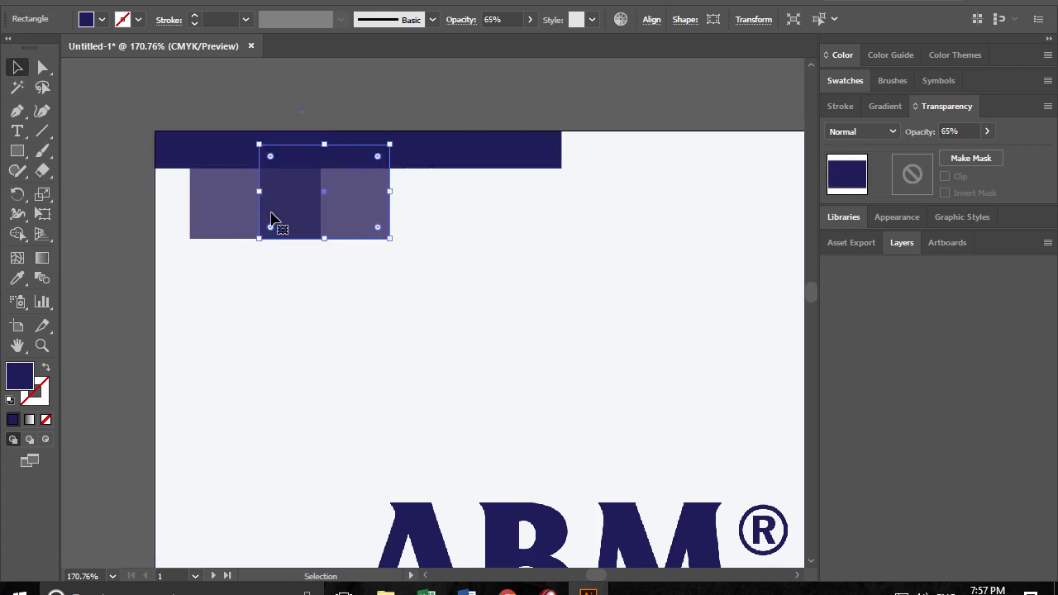
pyautogui.keyDown('alt'); pyautogui.moveTo(393, 193); pyautogui.dragTo(376, 192); pyautogui.keyUp('alt')
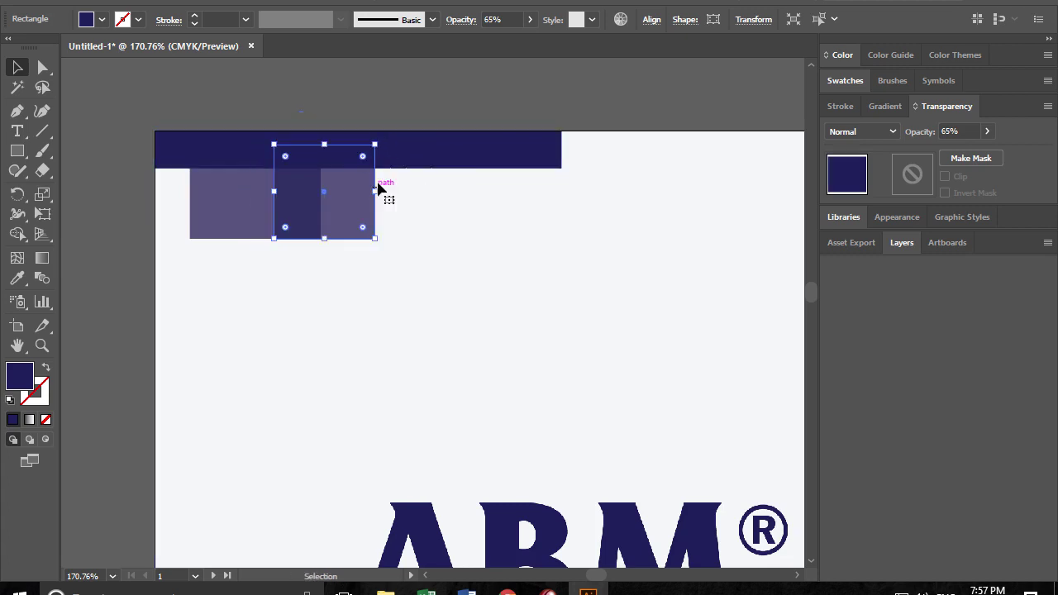
pyautogui.moveTo(380, 141)
pyautogui.mouseDown()
pyautogui.moveTo(405, 208)
pyautogui.moveTo(373, 187)
pyautogui.moveTo(272, 225)
pyautogui.mouseUp()
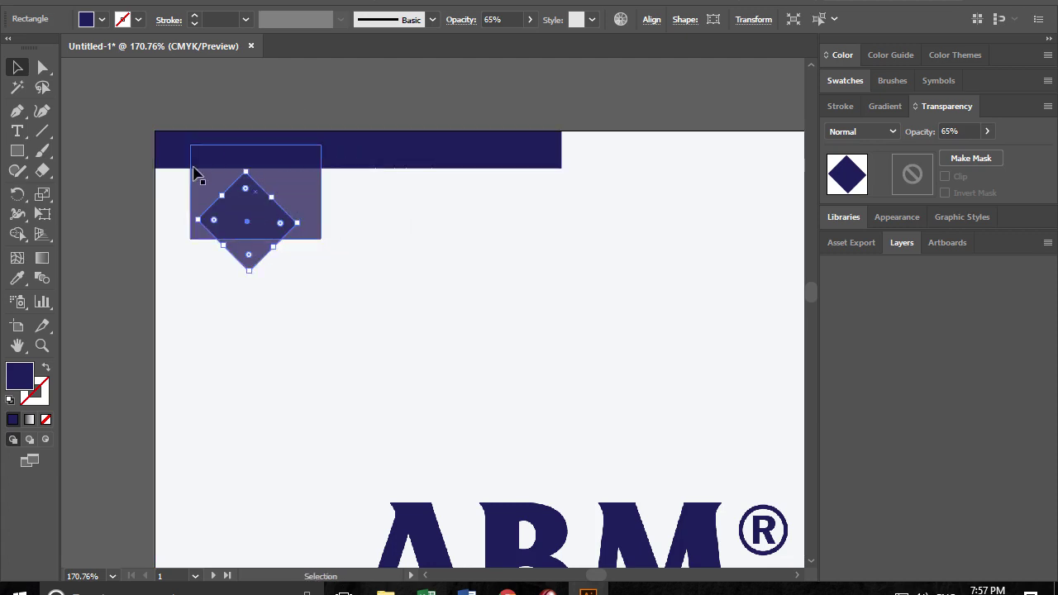
pyautogui.click(246, 108)
pyautogui.click(293, 188)
pyautogui.moveTo(190, 192); pyautogui.dragTo(147, 193)
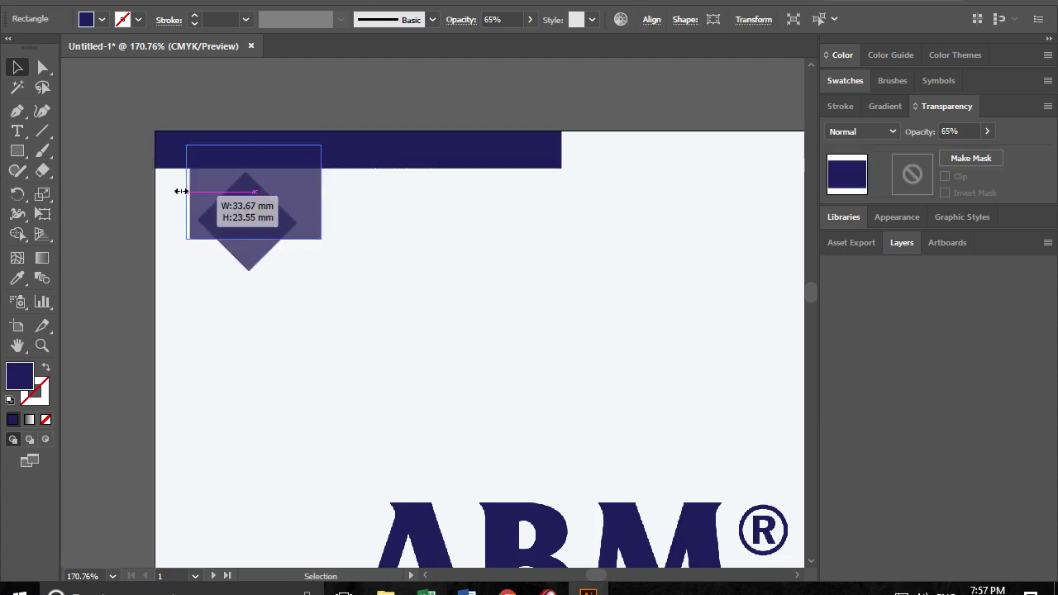
# - Add a second and third diamond to the right, each smaller than the last
pyautogui.click(319, 248)
pyautogui.click(320, 228)
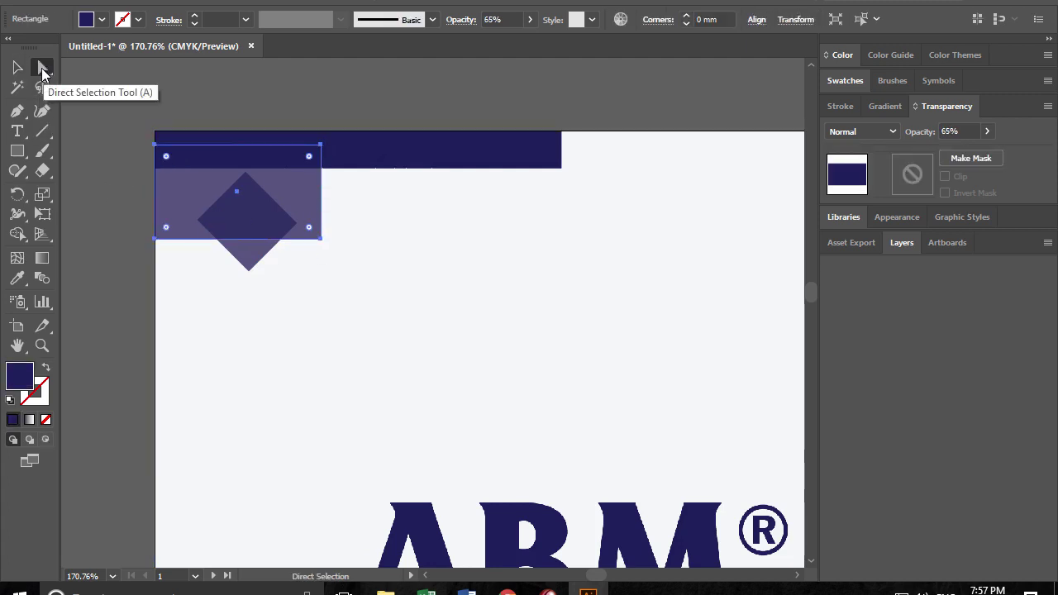
pyautogui.moveTo(255, 265); pyautogui.dragTo(338, 265)
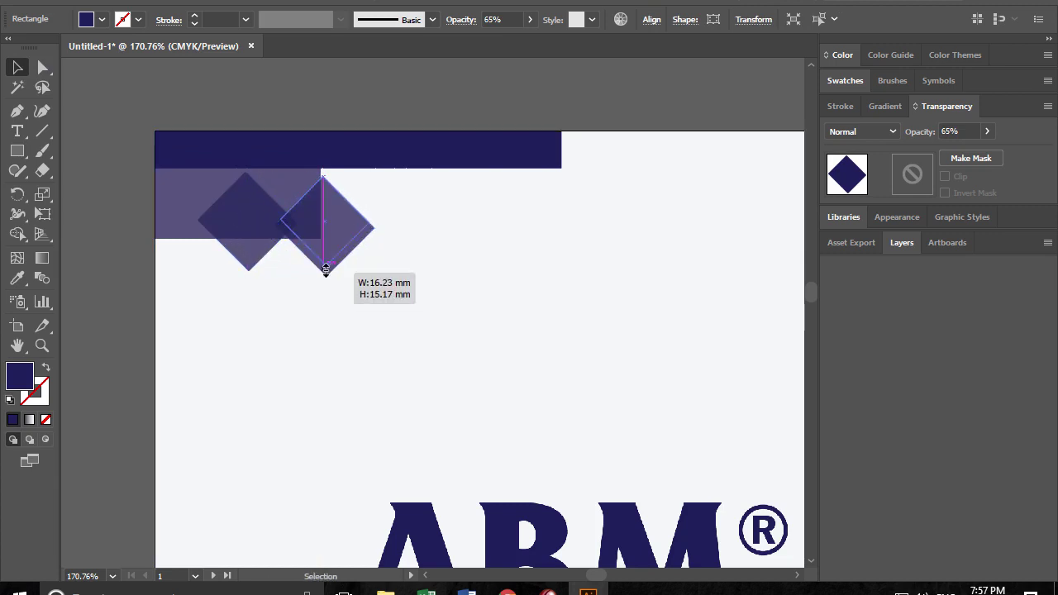
pyautogui.moveTo(327, 277)
pyautogui.mouseDown()
pyautogui.moveTo(328, 221)
pyautogui.moveTo(314, 237)
pyautogui.mouseUp()
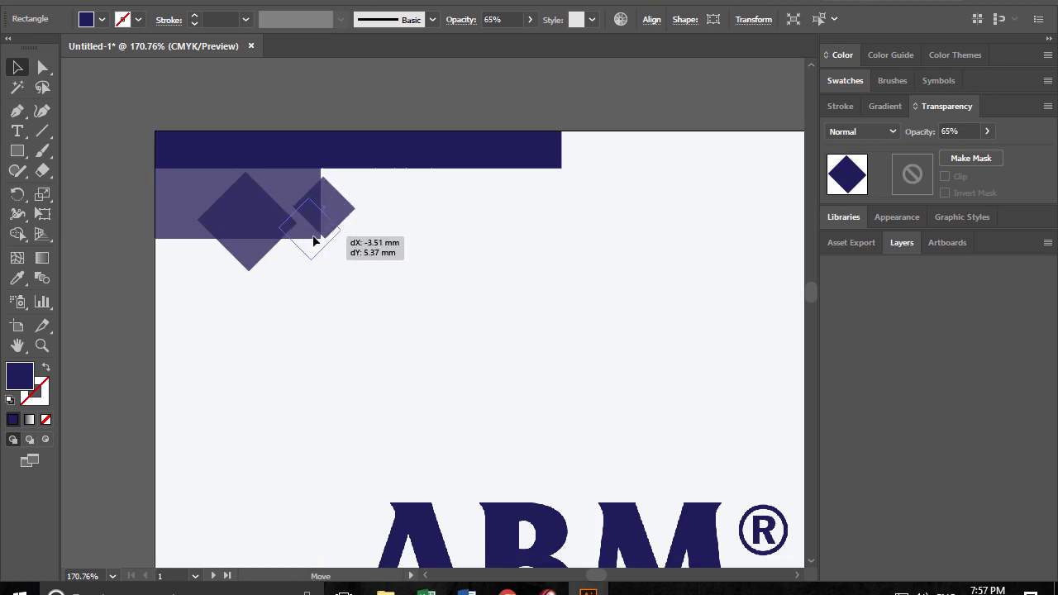
pyautogui.click(385, 235)
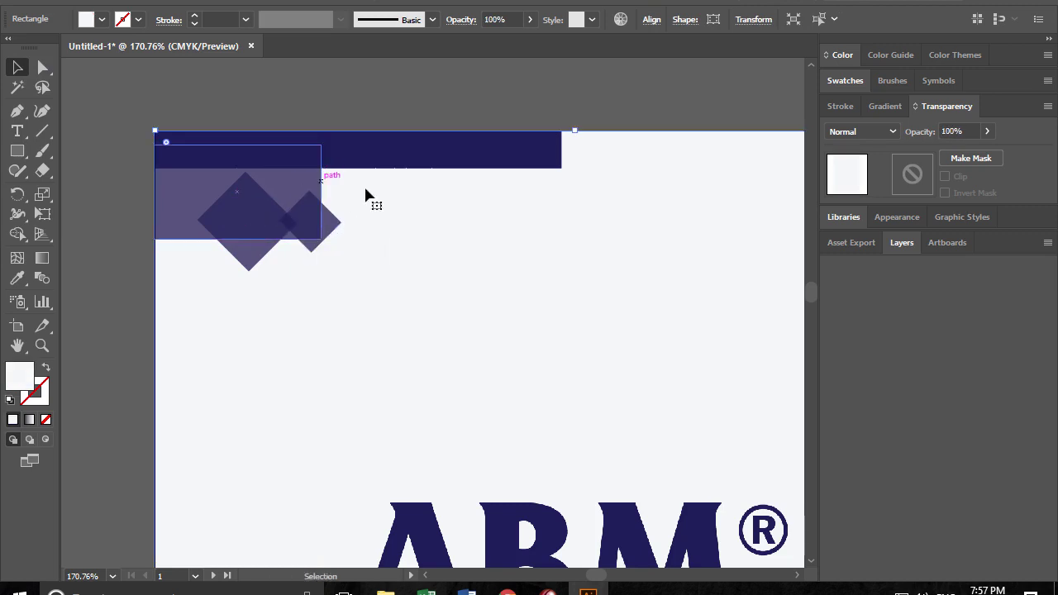
pyautogui.click(328, 228)
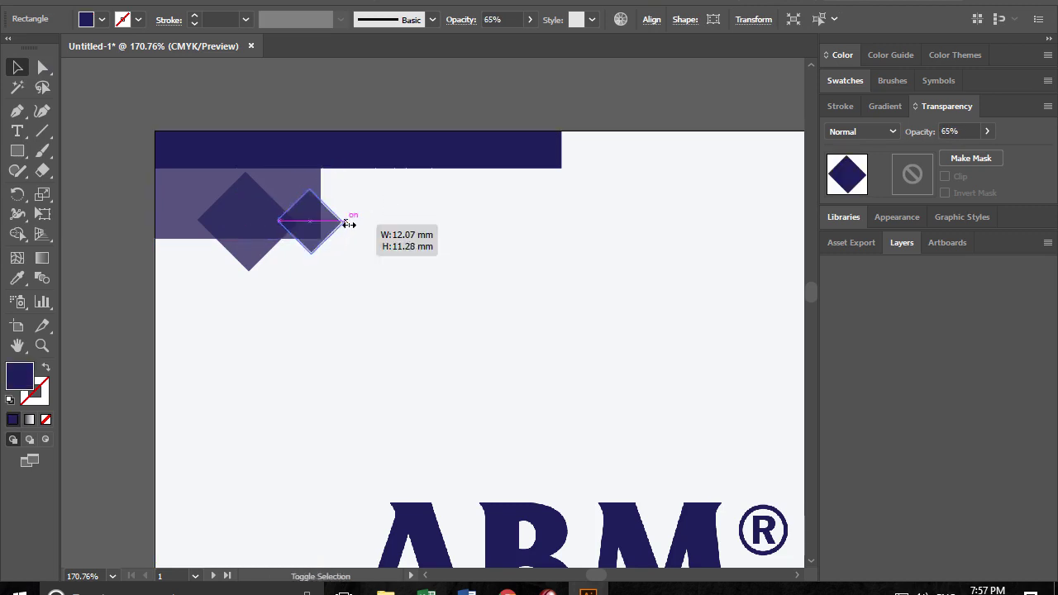
pyautogui.moveTo(345, 226)
pyautogui.mouseDown()
pyautogui.moveTo(321, 223)
pyautogui.moveTo(404, 225)
pyautogui.moveTo(395, 223)
pyautogui.mouseUp()
pyautogui.click(417, 265)
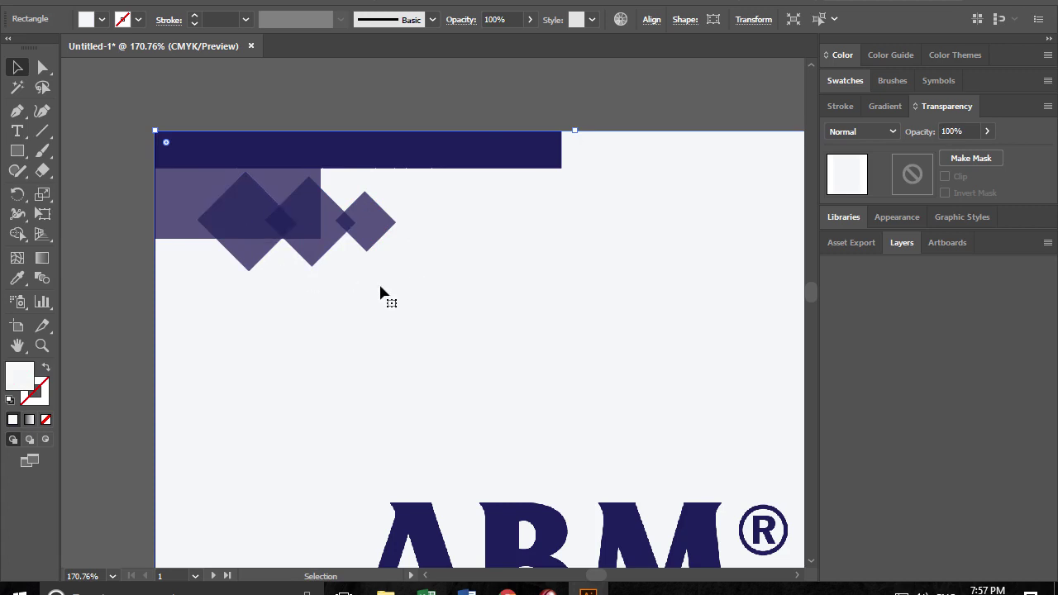
pyautogui.hotkey('ctrl', '1')
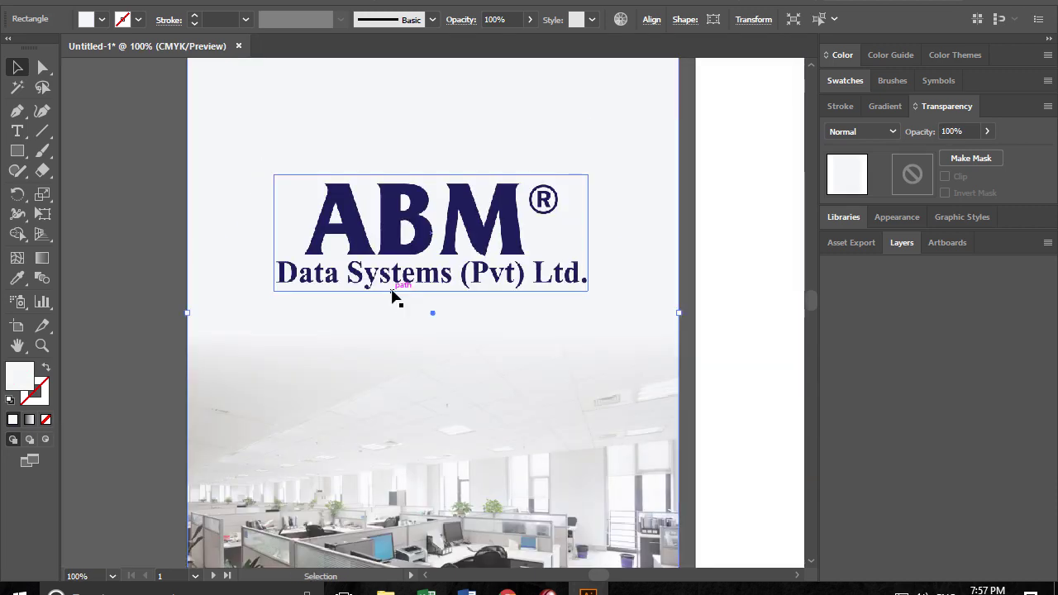
# - Select the translucent diamonds and rectangle under the top bar and delete them
pyautogui.hotkey('ctrl', '0')
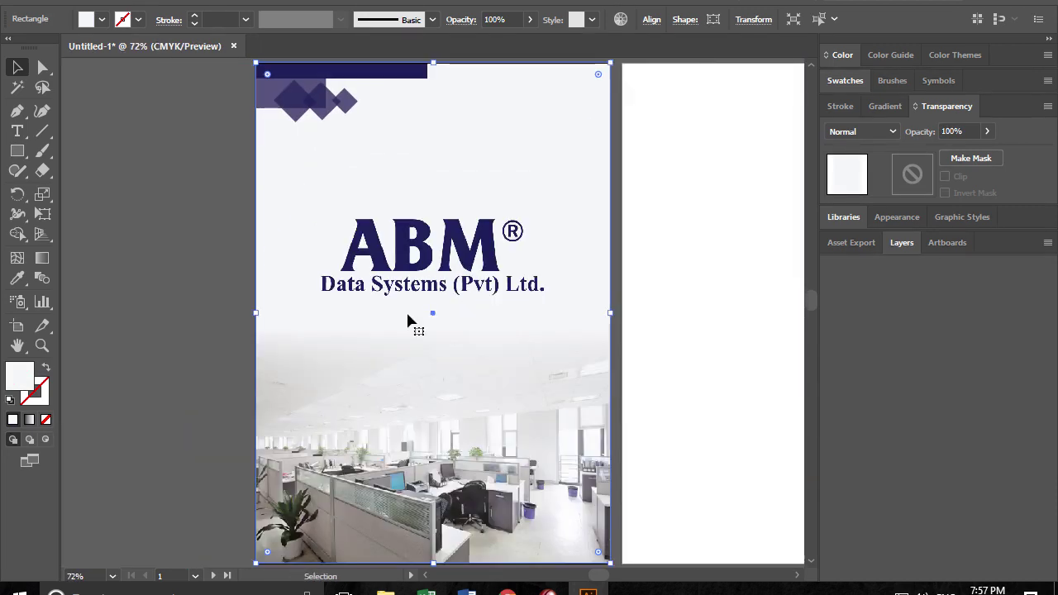
pyautogui.hotkey('ctrl', 'shift', 'a')
pyautogui.click(265, 109)
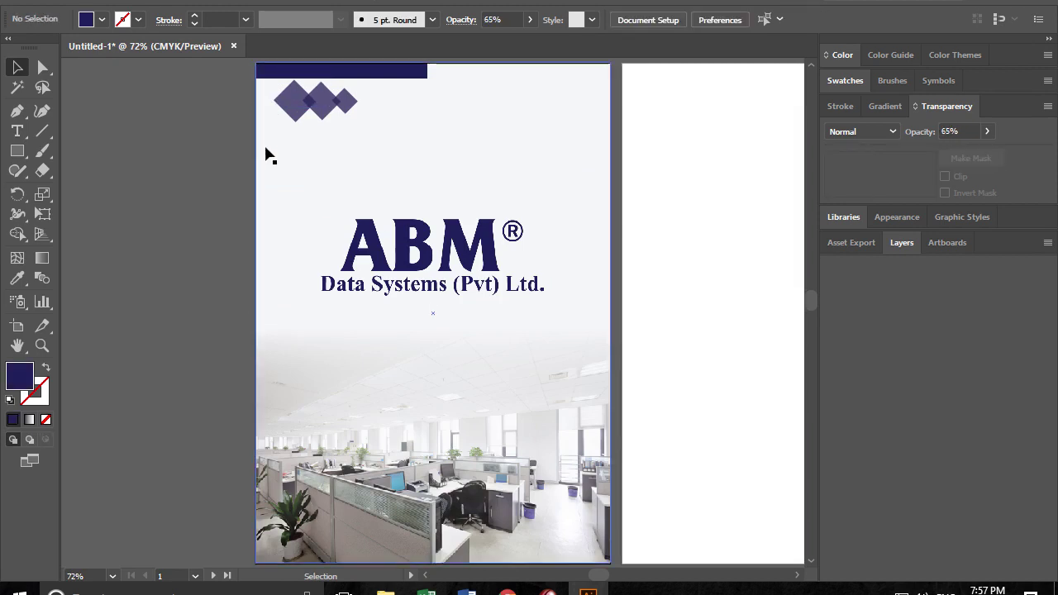
pyautogui.moveTo(369, 129)
pyautogui.mouseDown()
pyautogui.moveTo(343, 124)
pyautogui.moveTo(342, 141)
pyautogui.moveTo(344, 122)
pyautogui.moveTo(291, 96)
pyautogui.mouseUp()
pyautogui.hotkey('ctrl', 'z')
pyautogui.click(228, 108)
pyautogui.click(183, 162)
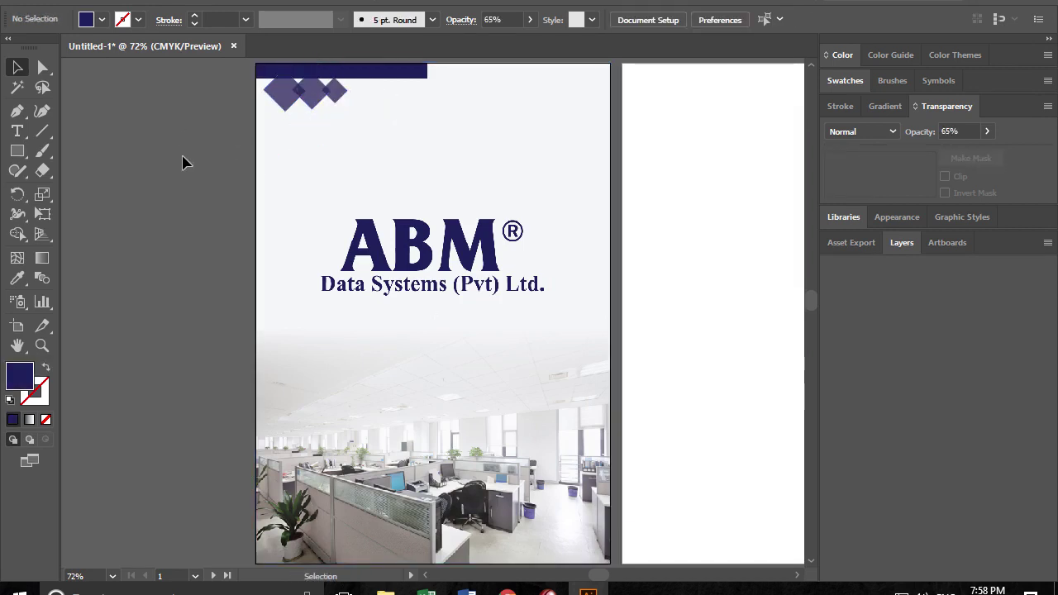
pyautogui.moveTo(292, 114); pyautogui.dragTo(319, 107)
pyautogui.click(328, 99)
pyautogui.press('Delete')
# - Copy the navy bar below, shorten it, darken it, and send it behind the top bar
pyautogui.click(300, 74)
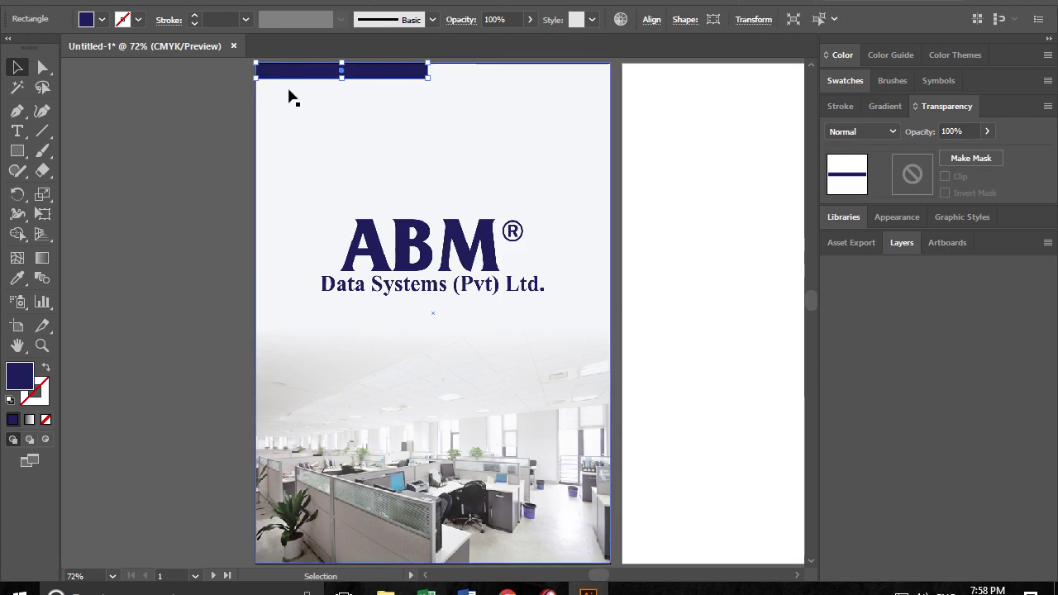
pyautogui.press('z')
pyautogui.moveTo(244, 70); pyautogui.dragTo(452, 186)
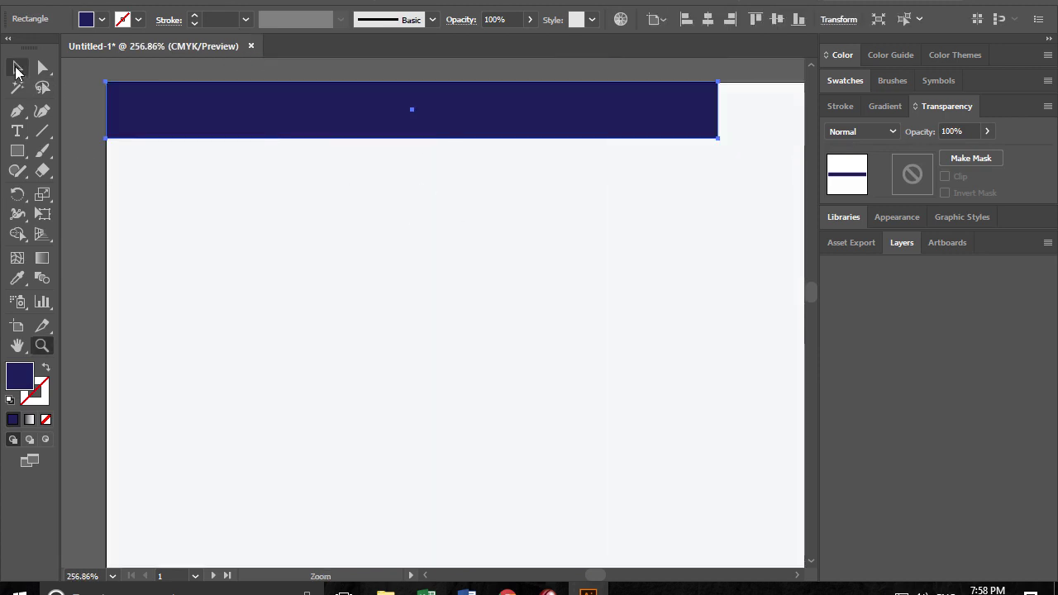
pyautogui.click(16, 70)
pyautogui.moveTo(283, 127); pyautogui.dragTo(283, 159)
pyautogui.moveTo(719, 144); pyautogui.dragTo(690, 142)
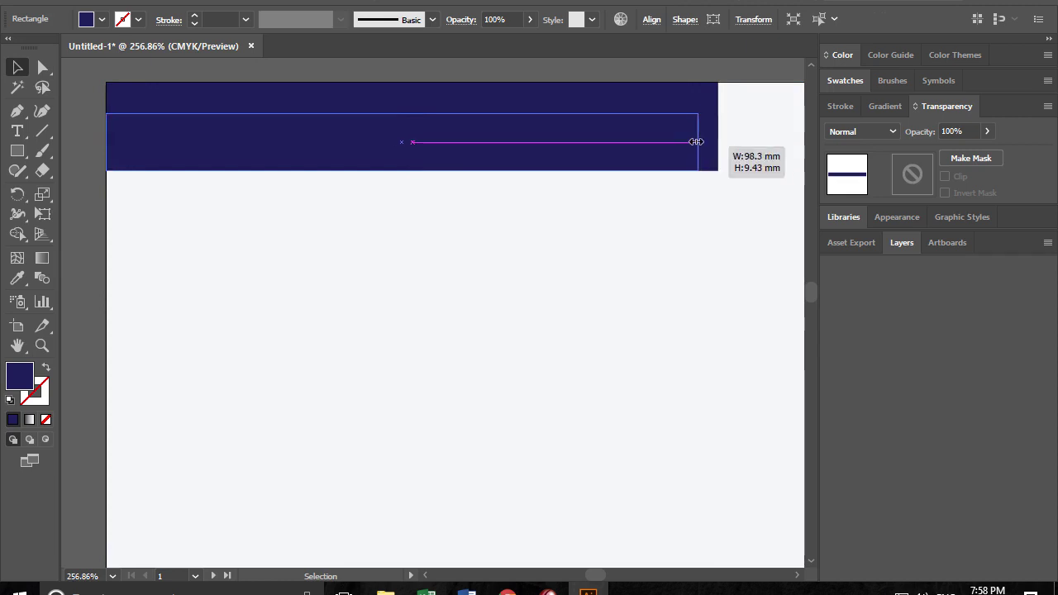
pyautogui.click(851, 58)
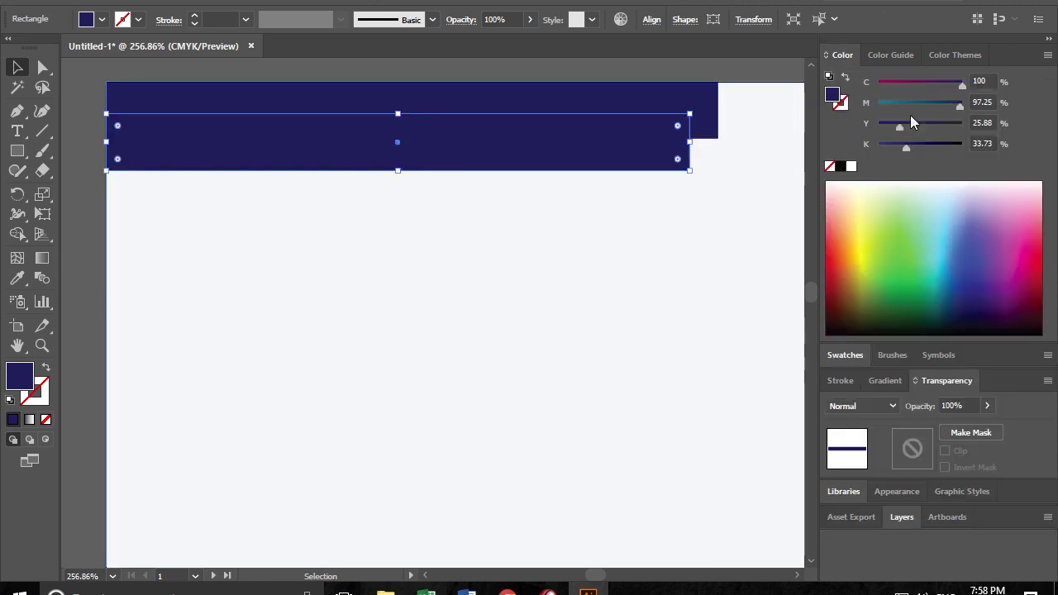
pyautogui.moveTo(916, 146); pyautogui.dragTo(918, 145)
pyautogui.press('ctrl')
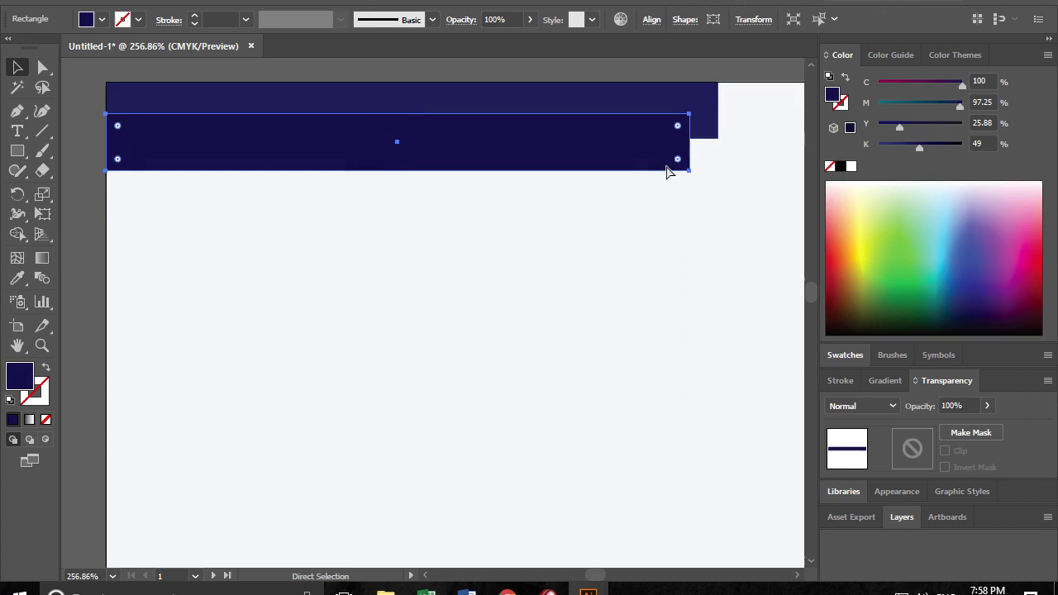
pyautogui.hotkey('ctrl', '[')
pyautogui.click(115, 200)
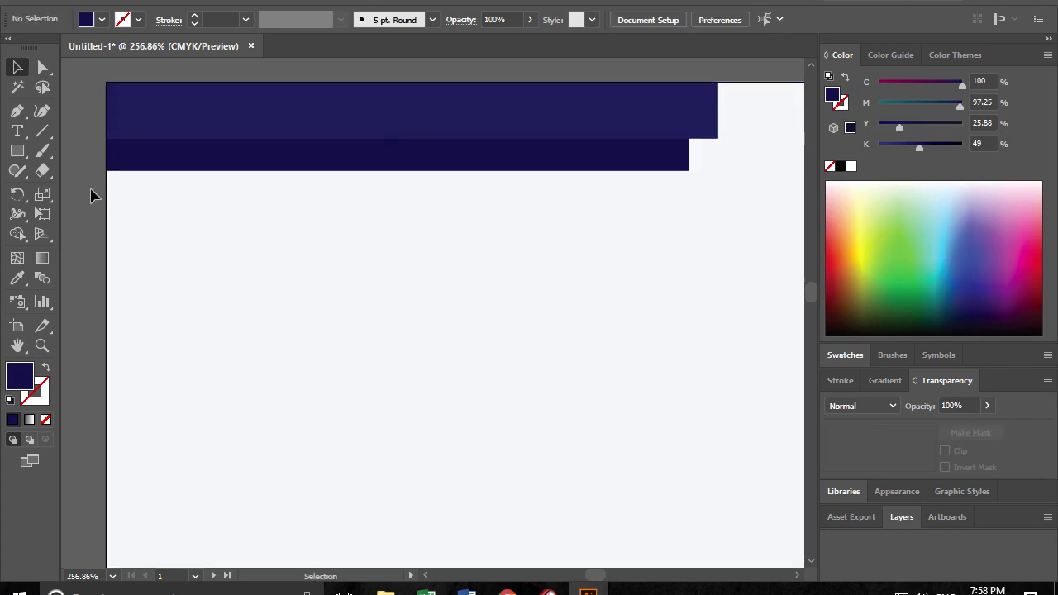
# - Add a third, shorter bar at 68% black, sent behind the middle bar
pyautogui.click(329, 165)
pyautogui.moveTo(331, 168); pyautogui.dragTo(331, 174)
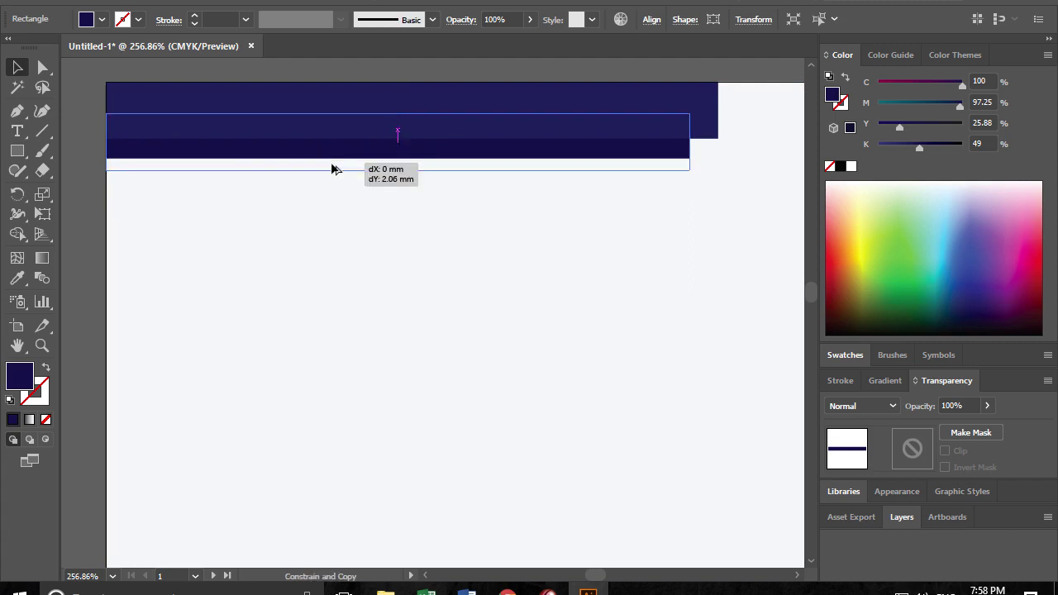
pyautogui.moveTo(684, 147); pyautogui.dragTo(651, 144)
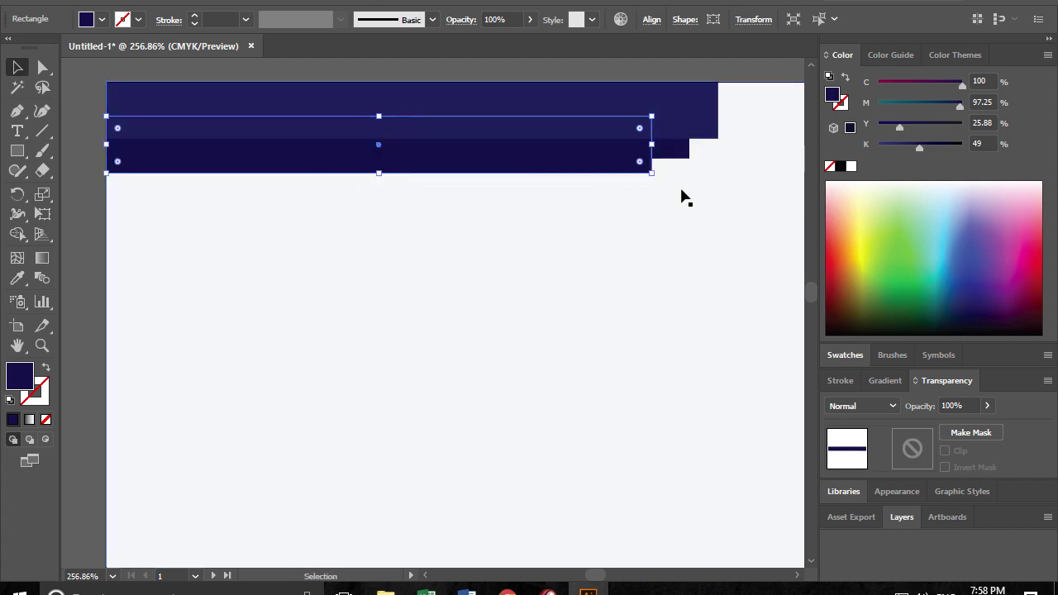
pyautogui.click(934, 145)
pyautogui.click(68, 195)
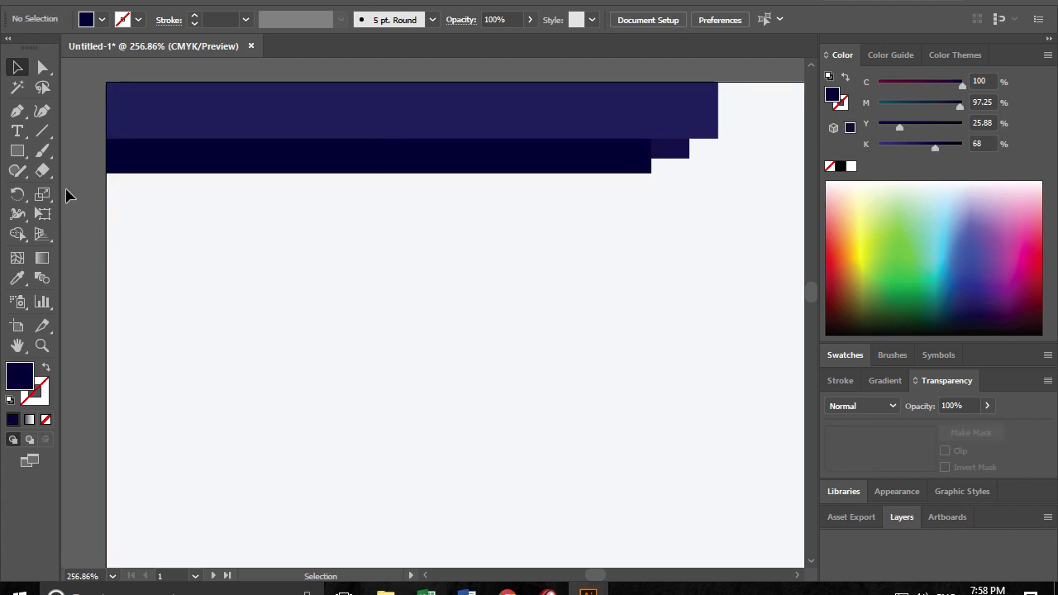
pyautogui.click(607, 165)
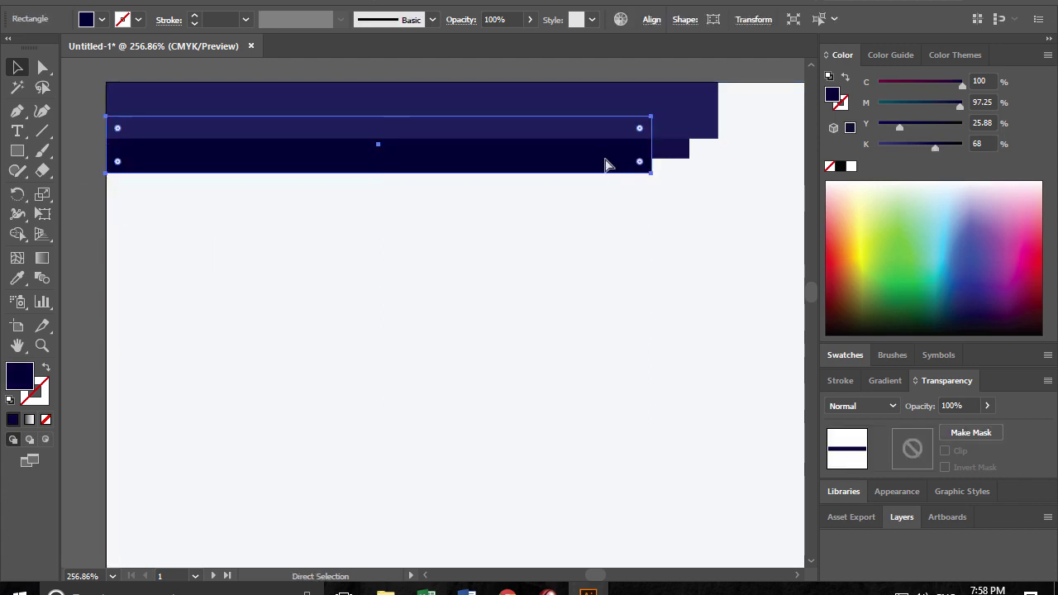
pyautogui.hotkey('ctrl', '[')
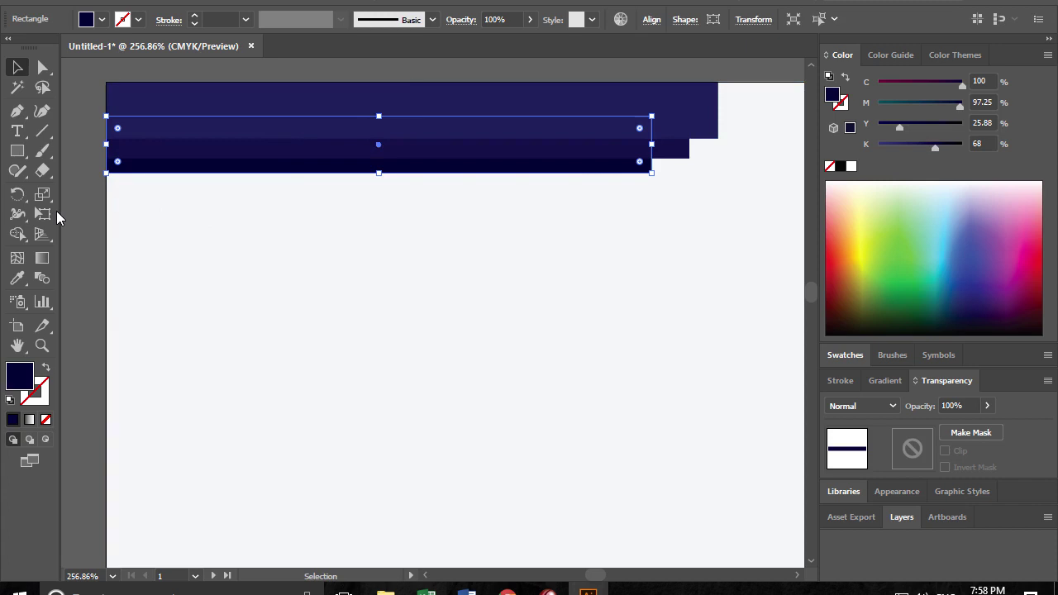
pyautogui.click(67, 213)
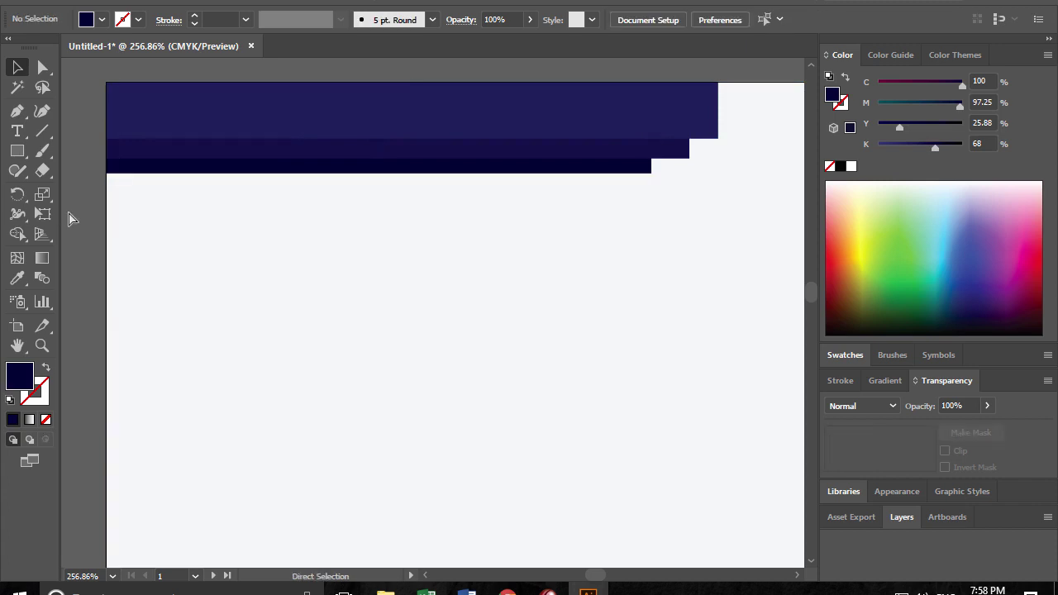
pyautogui.hotkey('ctrl', '1')
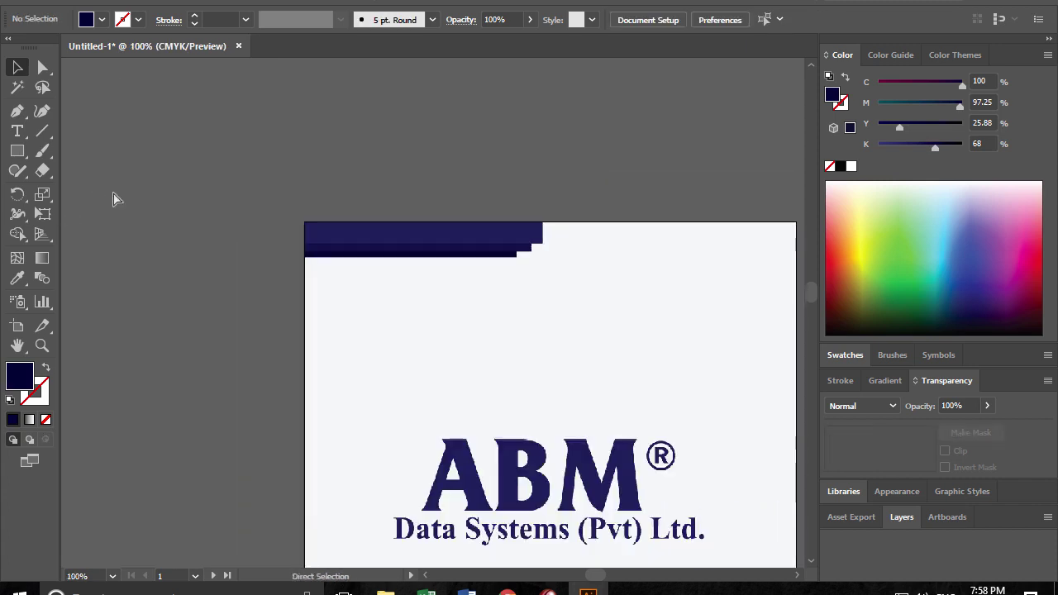
# - Duplicate the stepped navy bars from the page top down onto the office photo
pyautogui.hotkey('ctrl', '0')
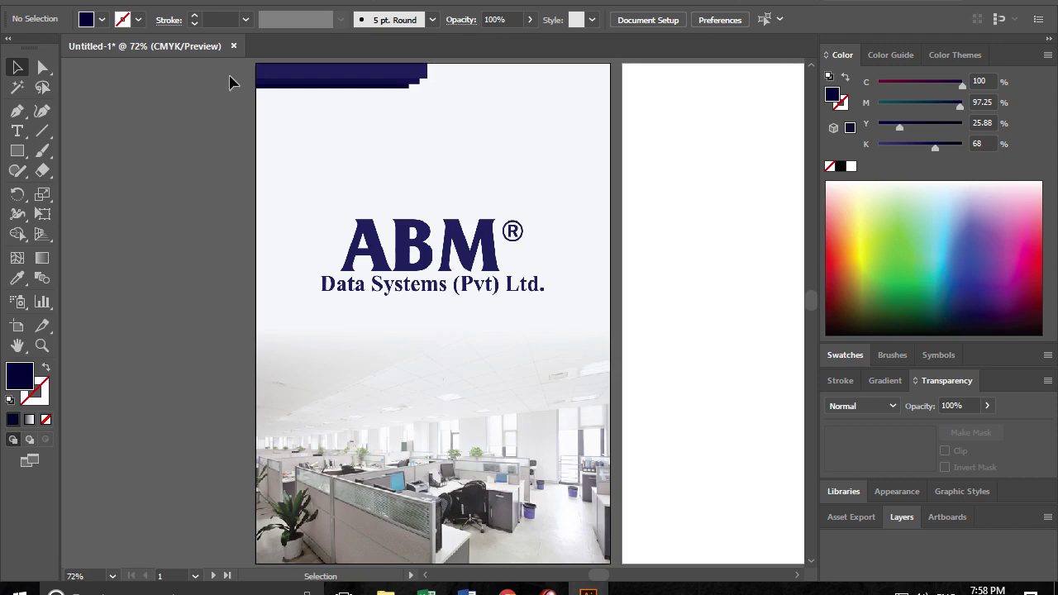
pyautogui.moveTo(280, 93); pyautogui.dragTo(289, 132)
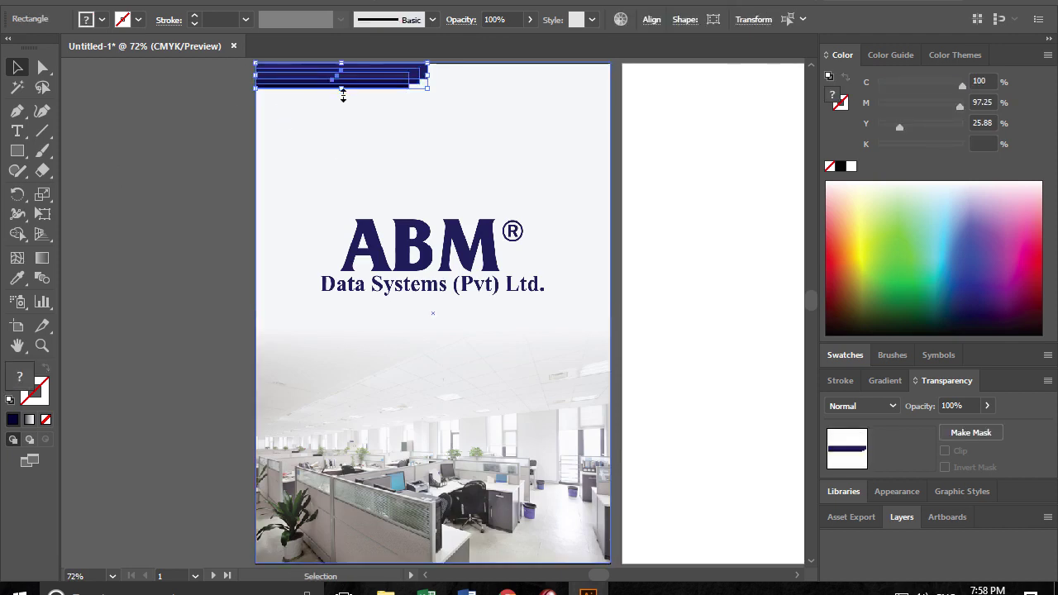
pyautogui.hotkey('alt', 'space')
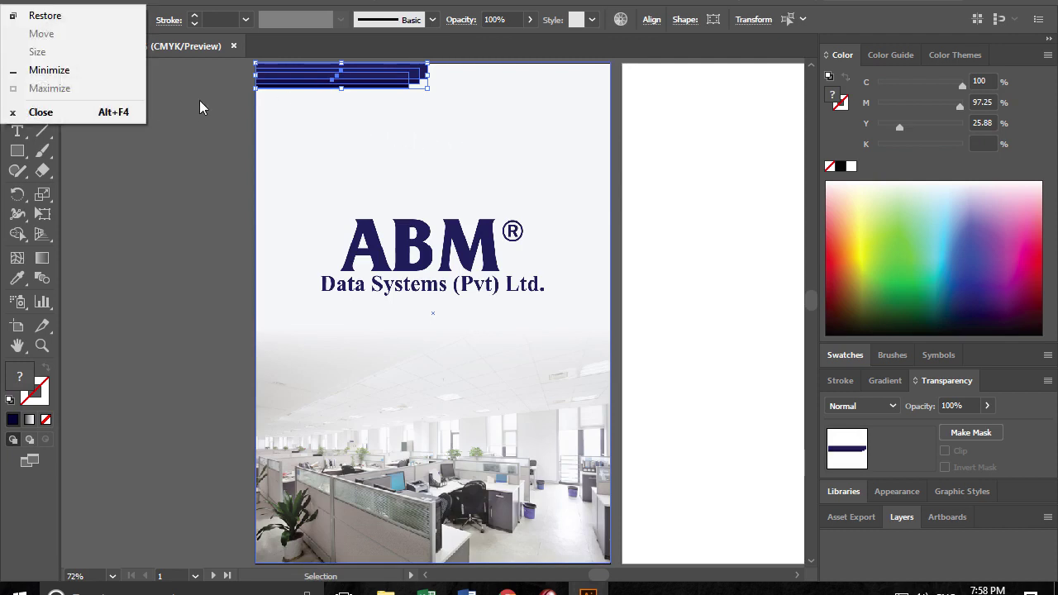
pyautogui.press('Escape')
pyautogui.moveTo(402, 91); pyautogui.dragTo(447, 295)
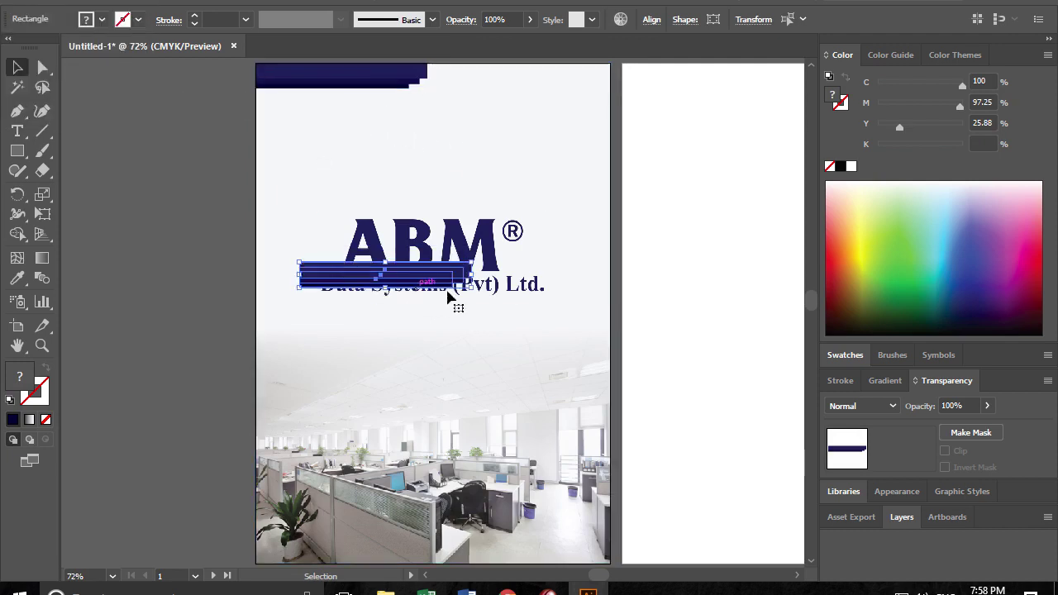
pyautogui.scroll(-3, 447, 296)
pyautogui.scroll(-2, 331, 157)
pyautogui.scroll(2, 319, 141)
pyautogui.moveTo(308, 125); pyautogui.dragTo(405, 339)
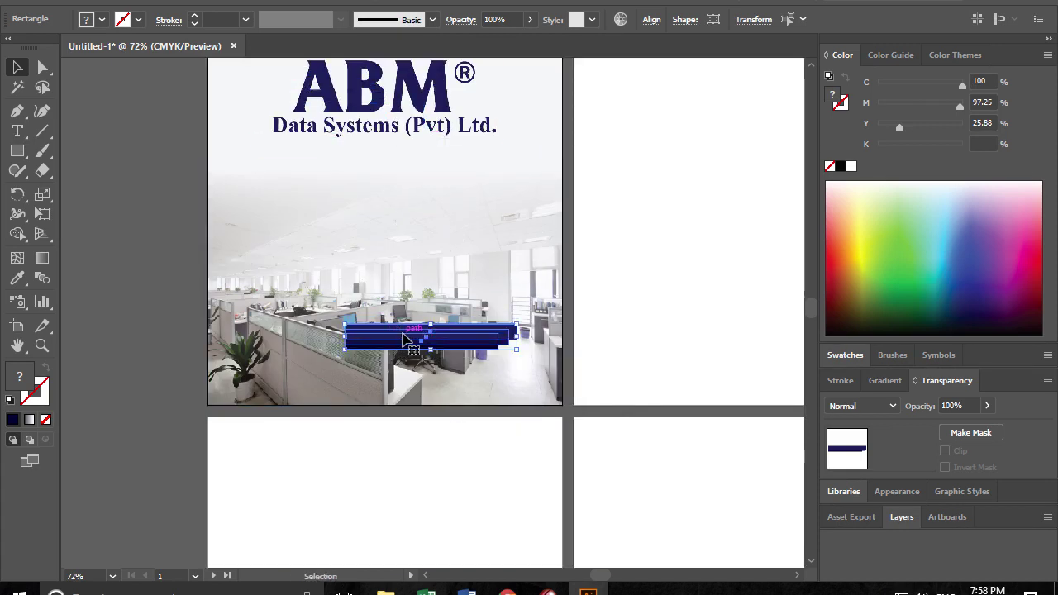
# - Reflect the copied bars vertically so their steps face left
pyautogui.rightClick(403, 335)
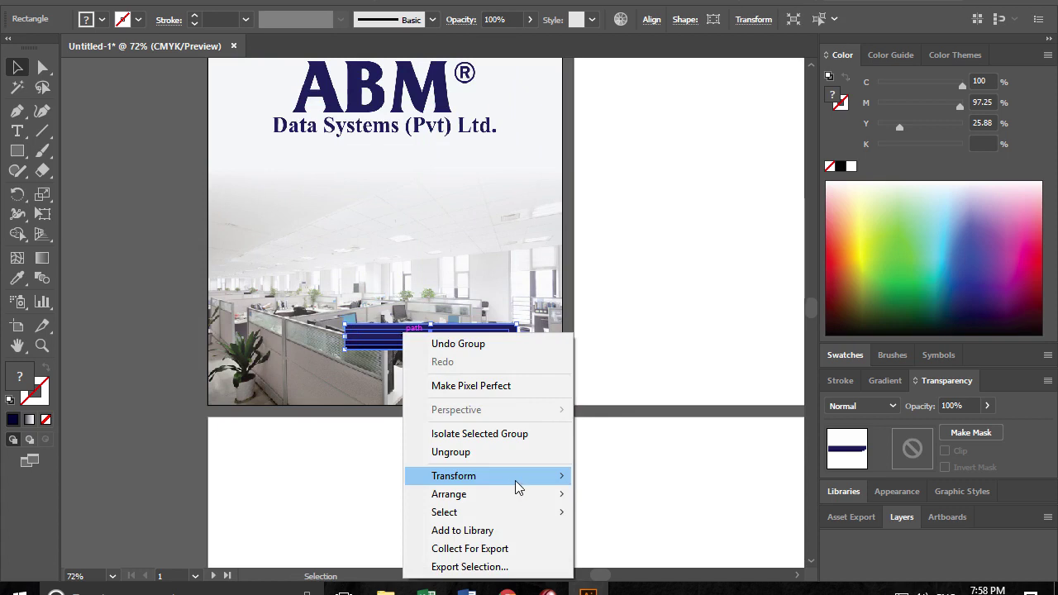
pyautogui.click(659, 400)
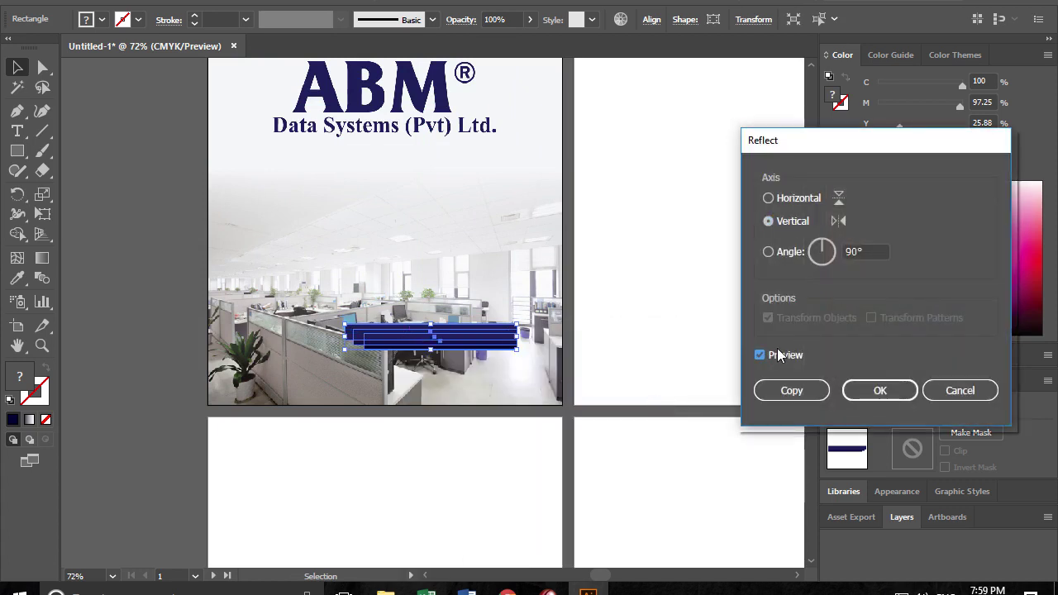
pyautogui.click(879, 390)
pyautogui.rightClick(425, 353)
pyautogui.moveTo(476, 237)
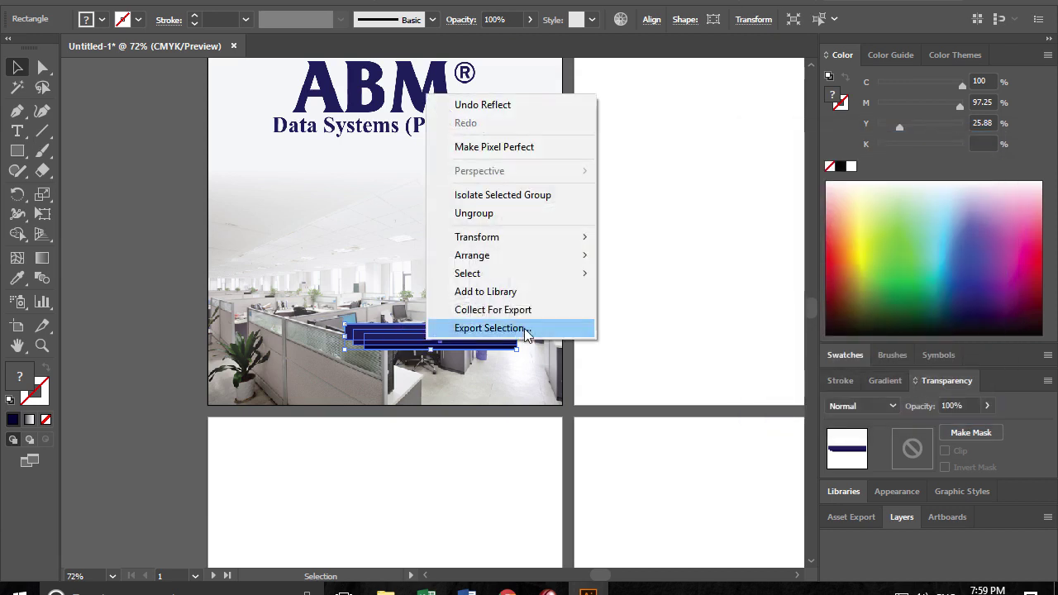
pyautogui.click(665, 301)
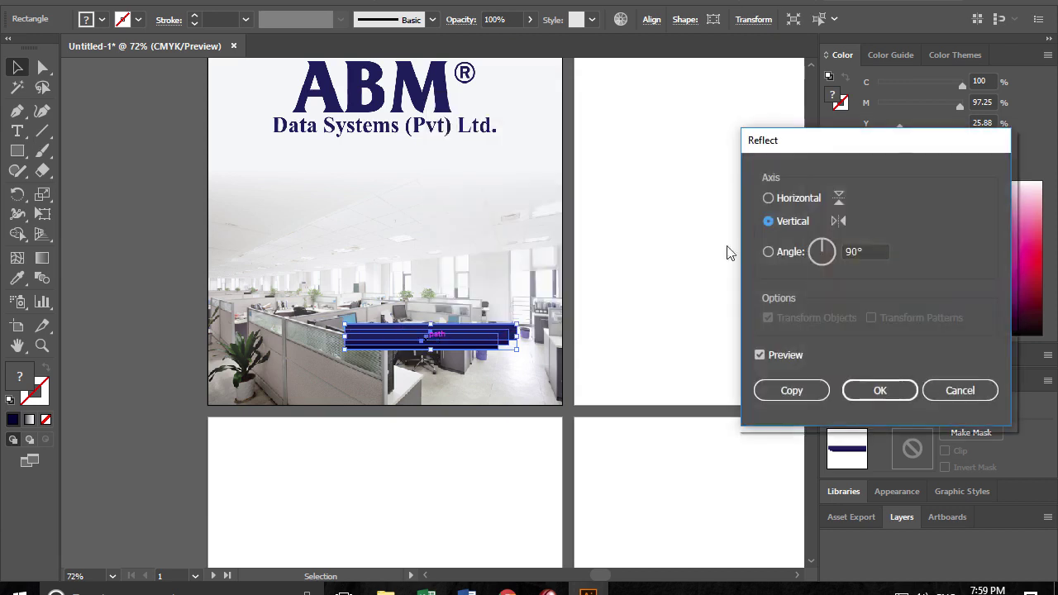
pyautogui.click(879, 390)
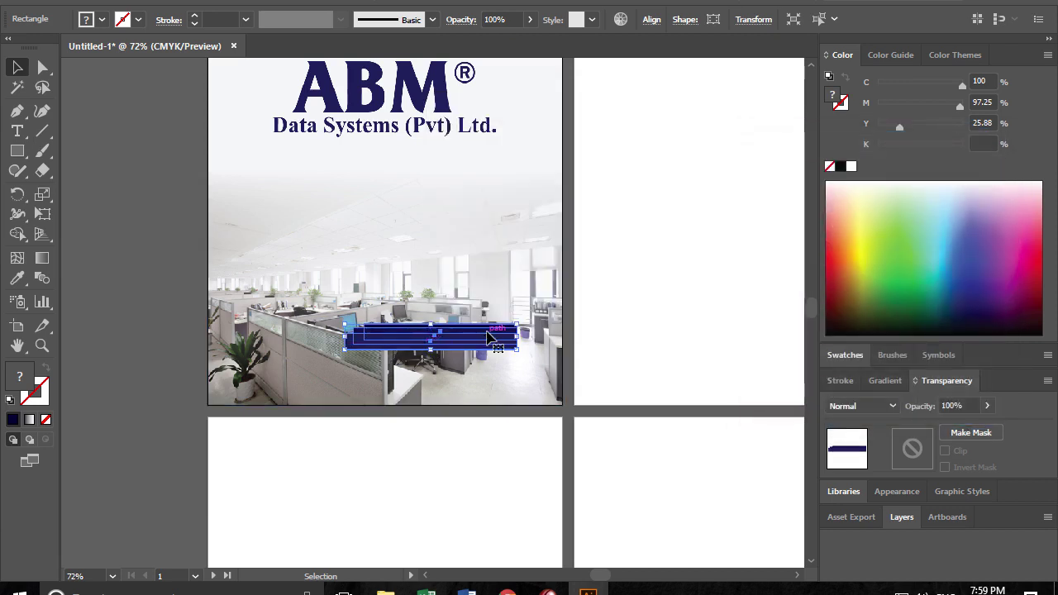
pyautogui.click(477, 278)
pyautogui.hotkey('ctrl', 'shift', 'a')
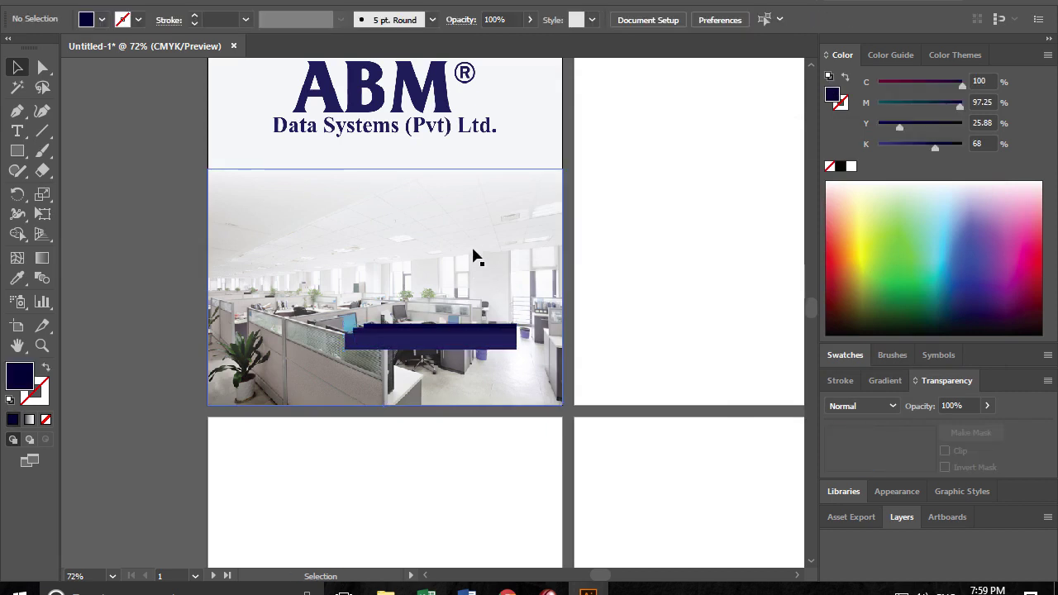
# - Nudge the office photo up and move the mirrored bars to its bottom right
pyautogui.click(475, 289)
pyautogui.moveTo(453, 283); pyautogui.dragTo(455, 268)
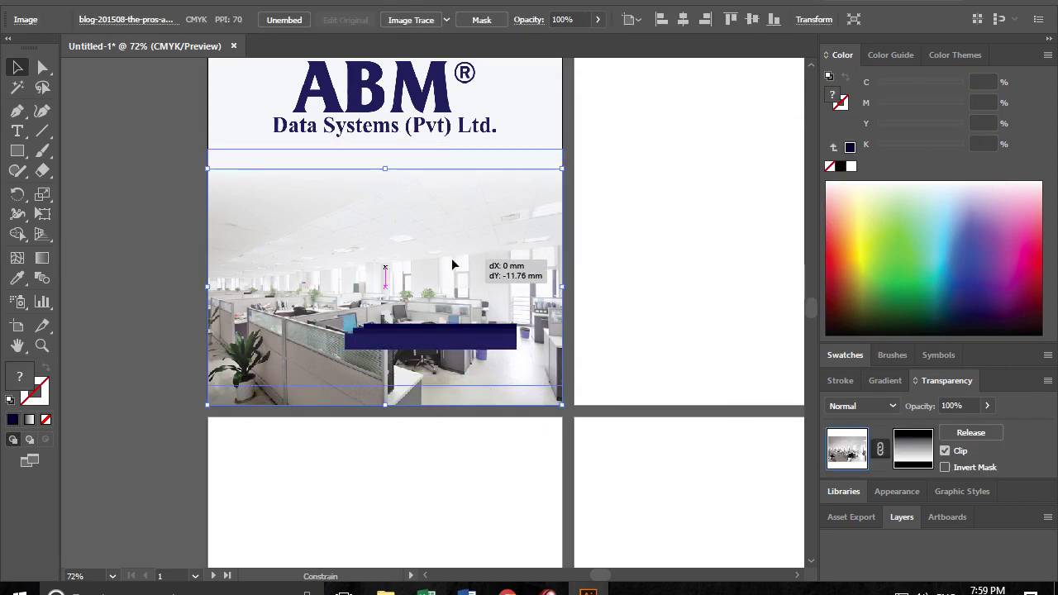
pyautogui.moveTo(475, 347); pyautogui.dragTo(520, 389)
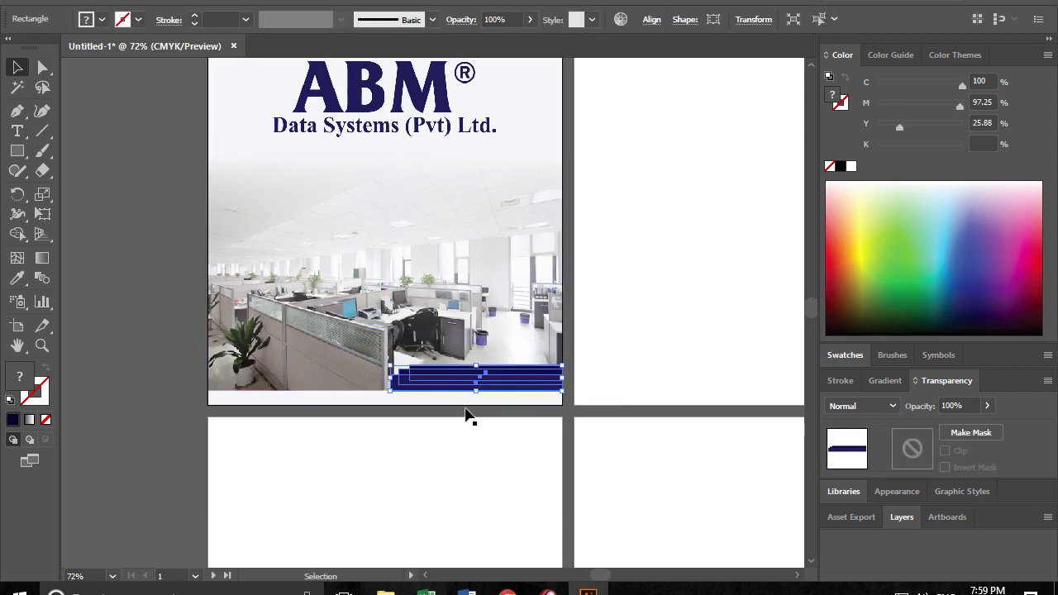
# - Draw a strip along the page bottom, filled with grey sampled from the photo
pyautogui.click(354, 408)
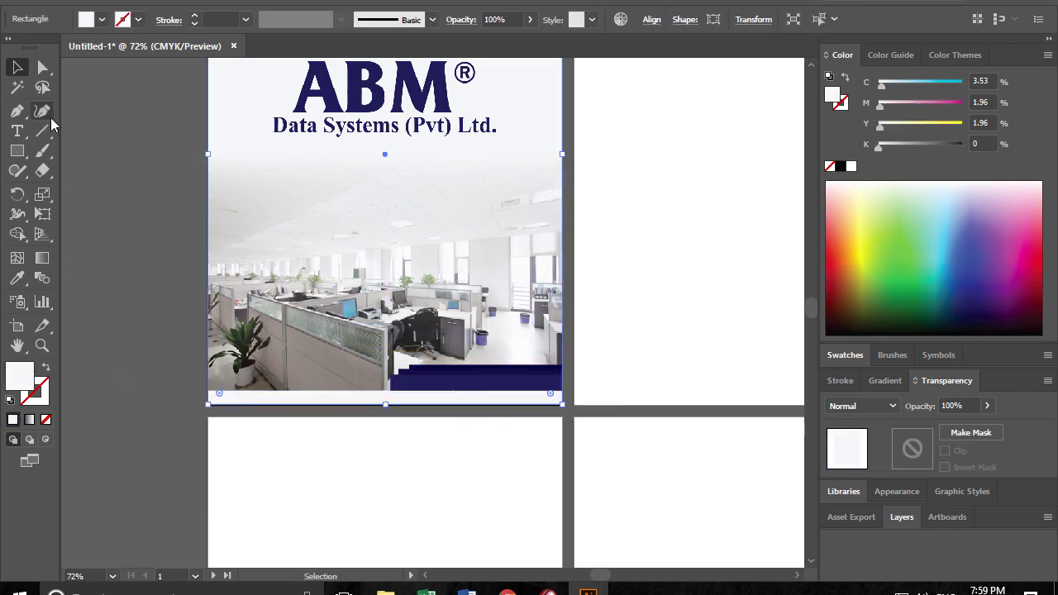
pyautogui.click(17, 151)
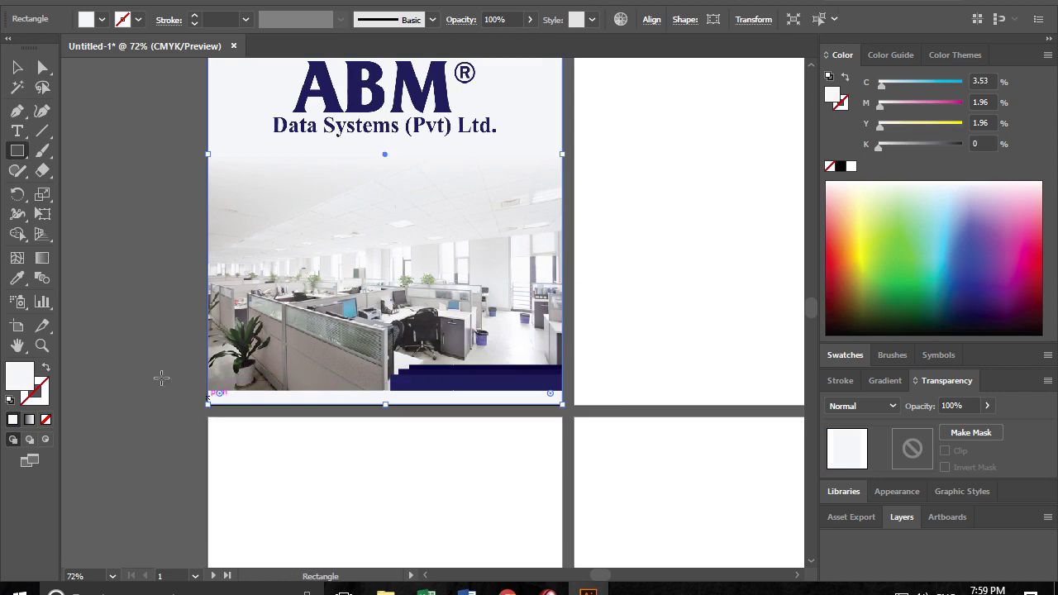
pyautogui.moveTo(207, 372); pyautogui.dragTo(566, 403)
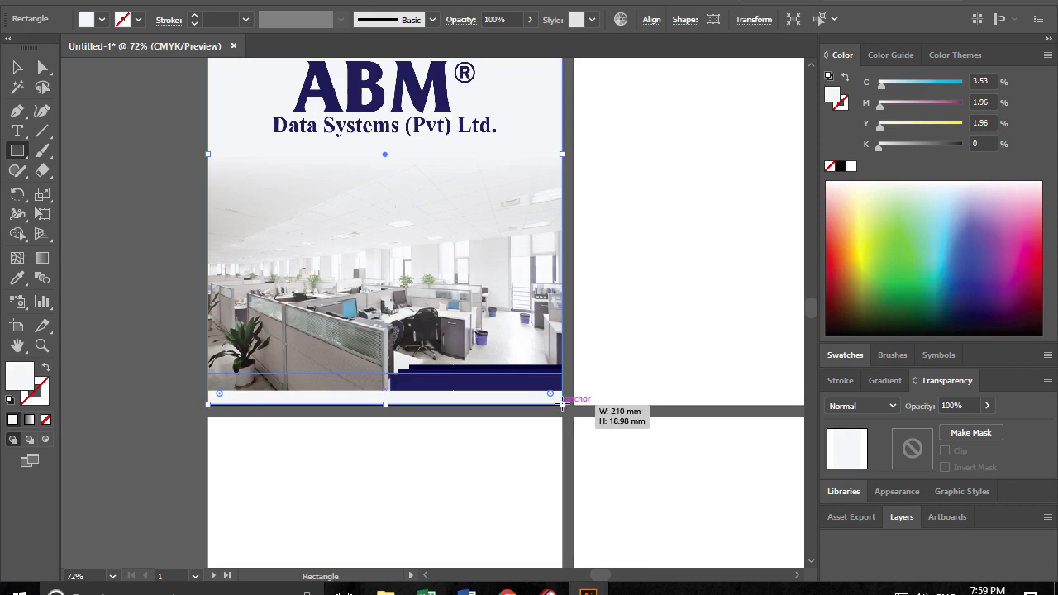
pyautogui.moveTo(567, 402); pyautogui.dragTo(561, 404)
pyautogui.press('i')
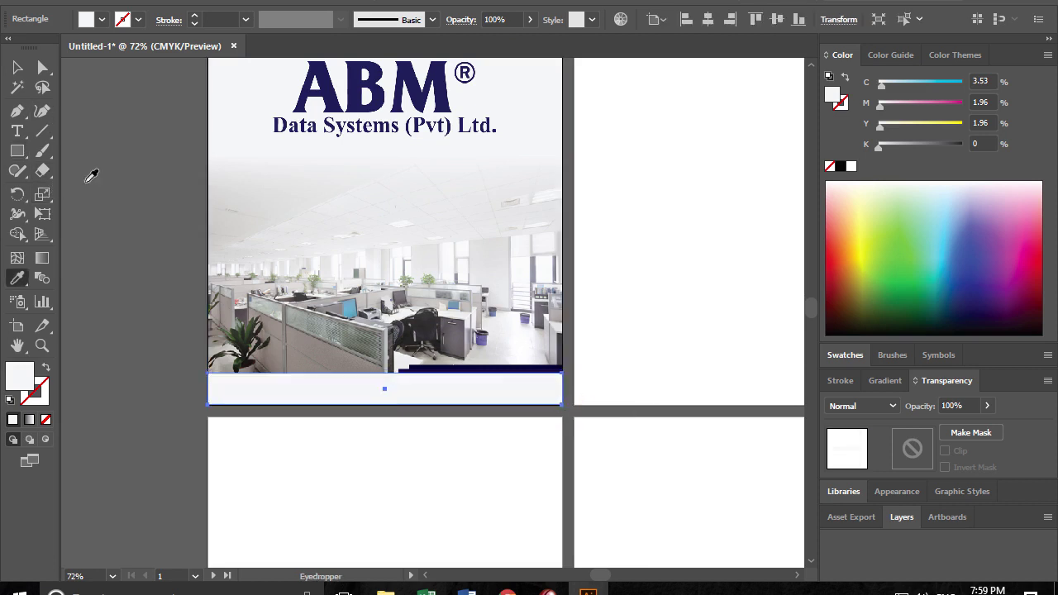
pyautogui.click(310, 333)
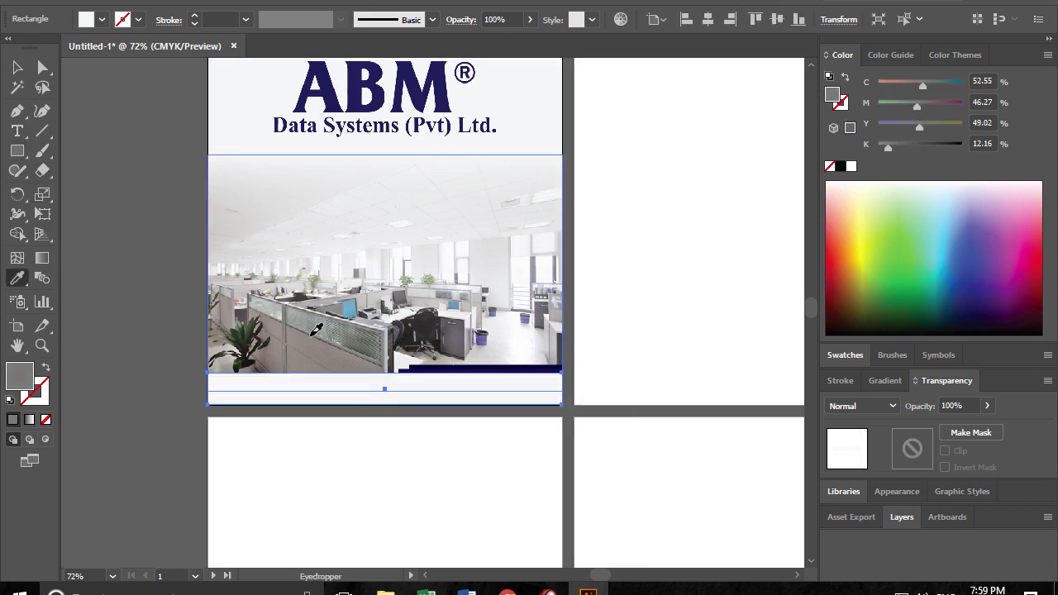
pyautogui.click(18, 68)
pyautogui.click(97, 156)
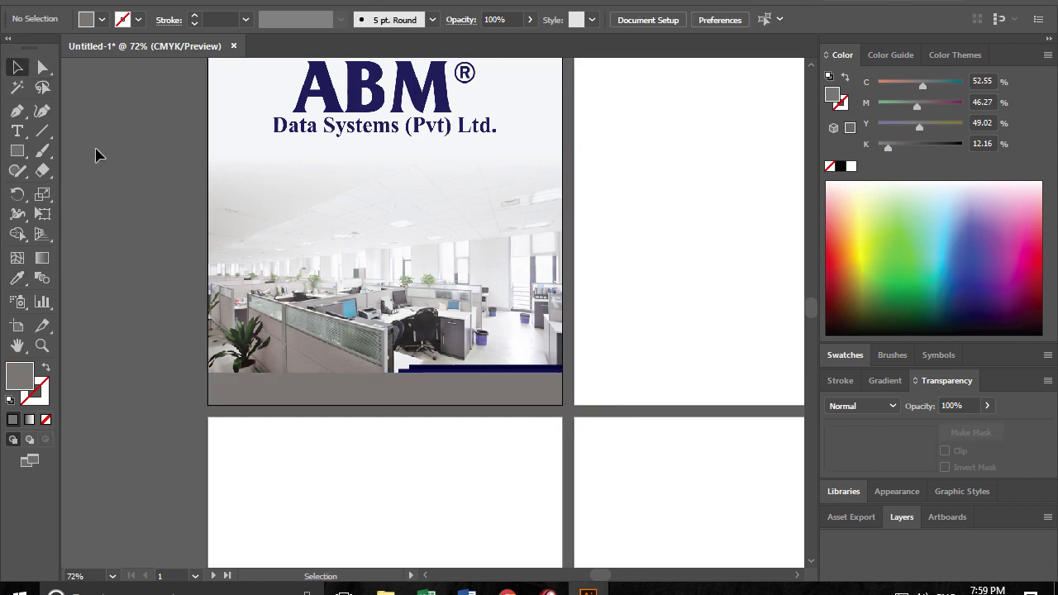
pyautogui.click(331, 396)
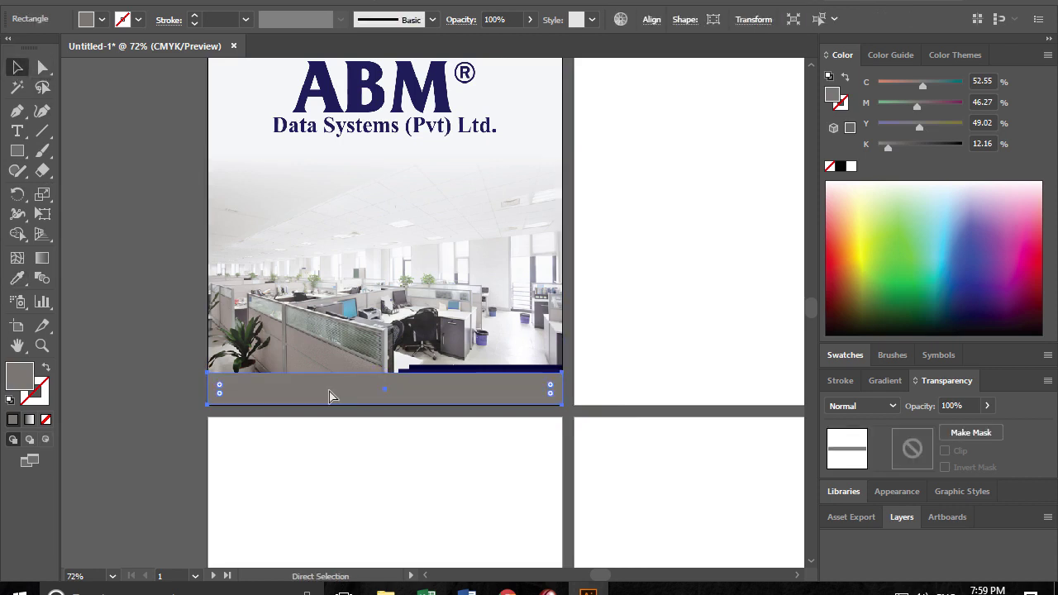
# - Bring the grey strip in front of the photo and shorten it from the top
pyautogui.hotkey('ctrl', '[')
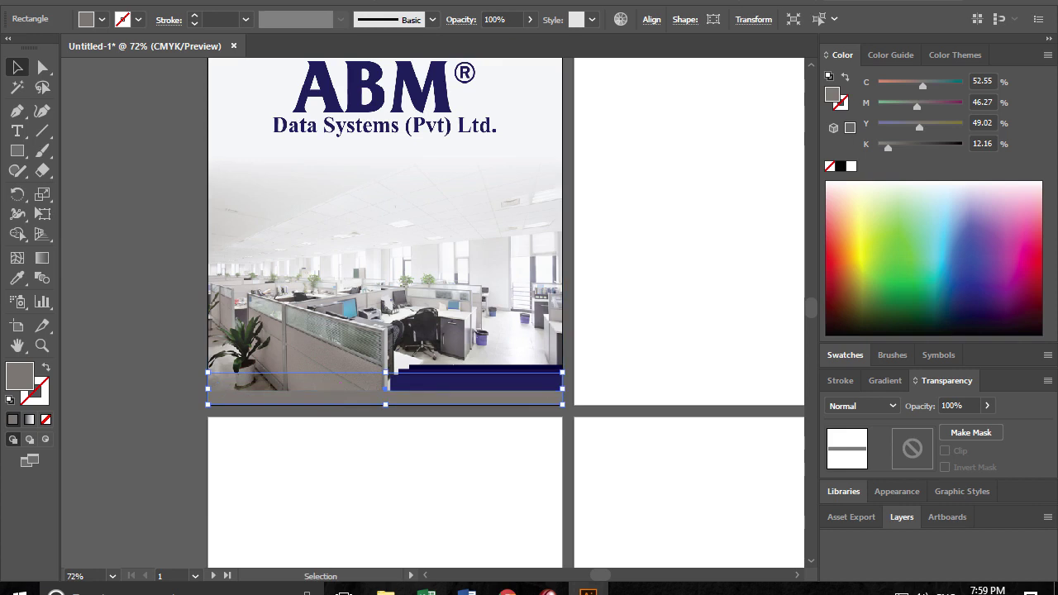
pyautogui.click(145, 304)
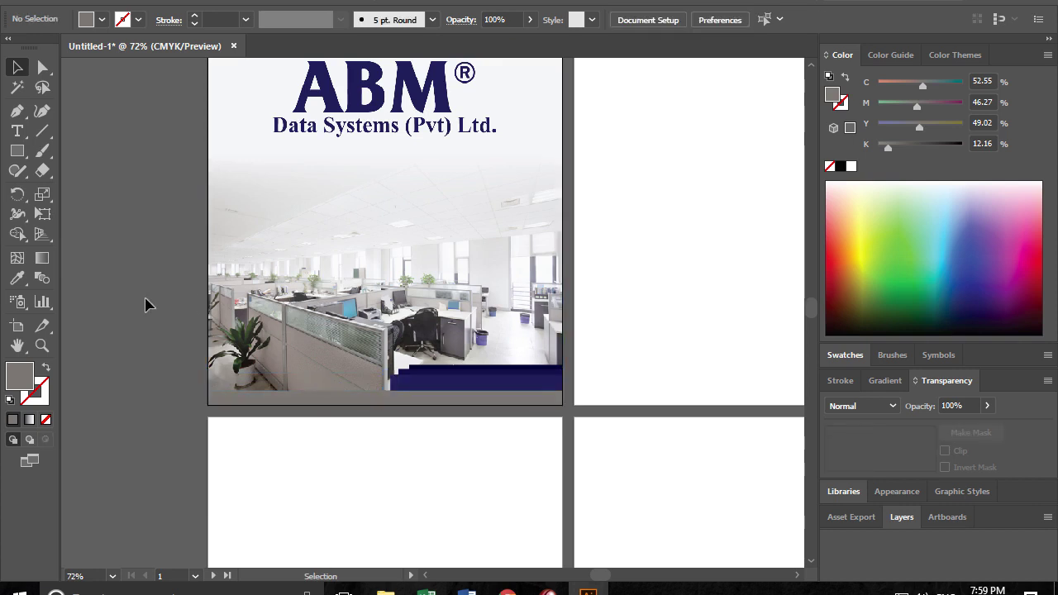
pyautogui.click(422, 397)
pyautogui.keyDown('shift'); pyautogui.click(428, 390); pyautogui.keyUp('shift')
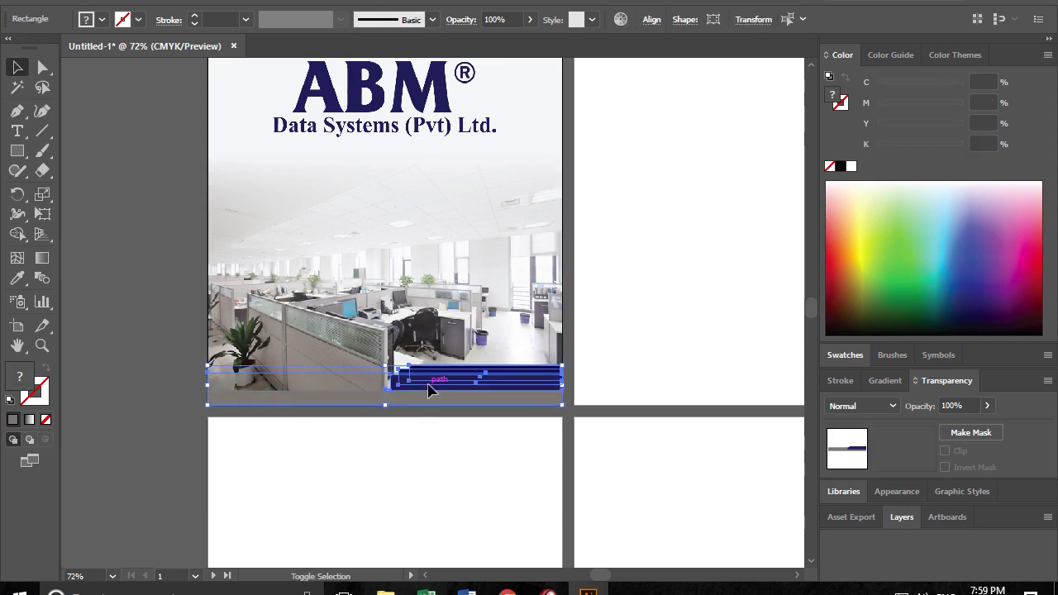
pyautogui.hotkey('ctrl', ']')
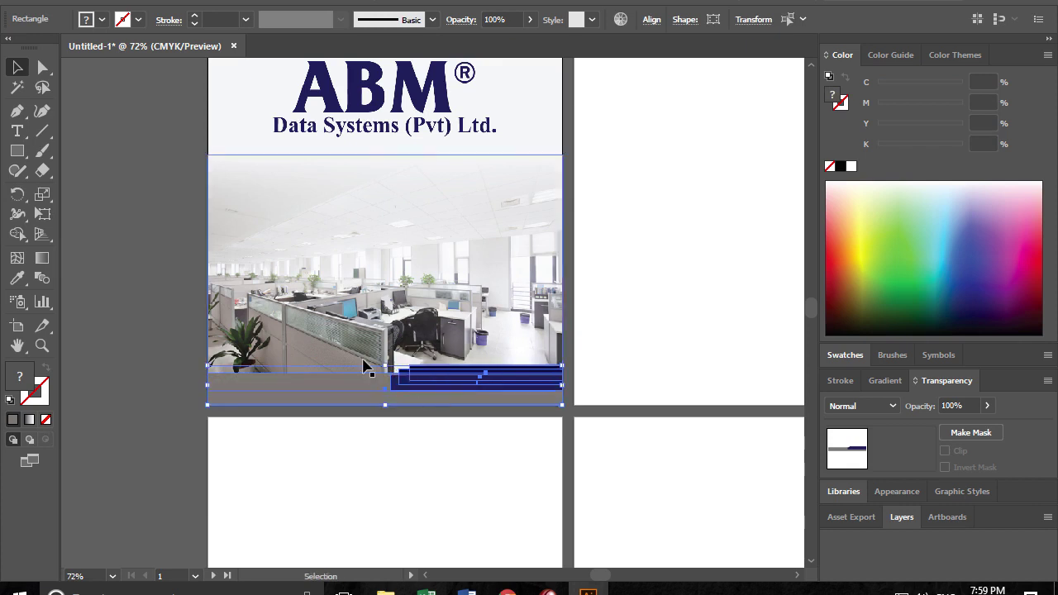
pyautogui.click(190, 385)
pyautogui.click(323, 396)
pyautogui.moveTo(388, 375); pyautogui.dragTo(386, 390)
pyautogui.click(142, 332)
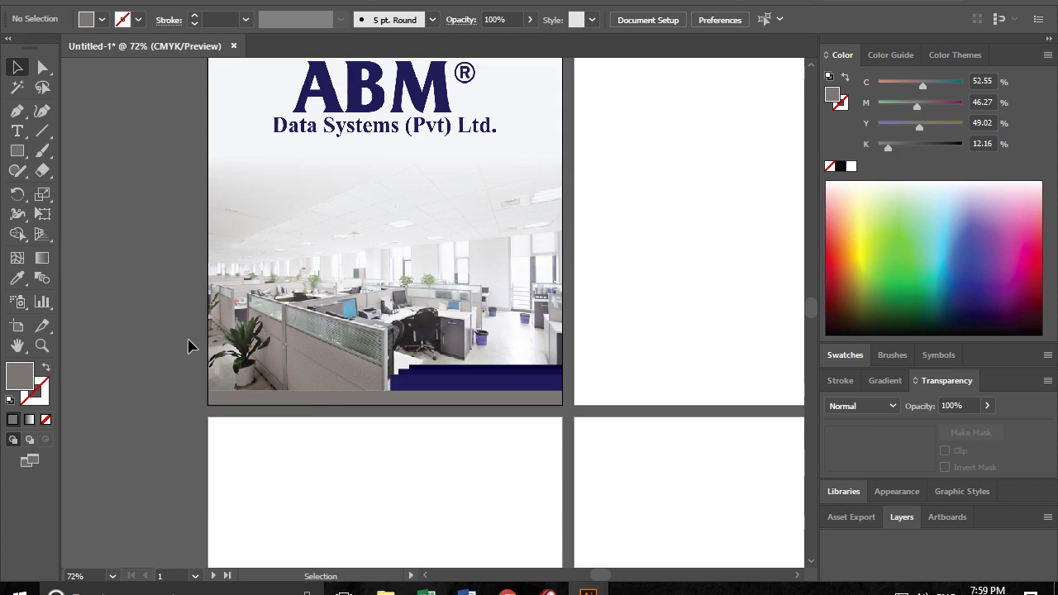
# - Move the ABM logo higher on the cover
pyautogui.hotkey('ctrl', '0')
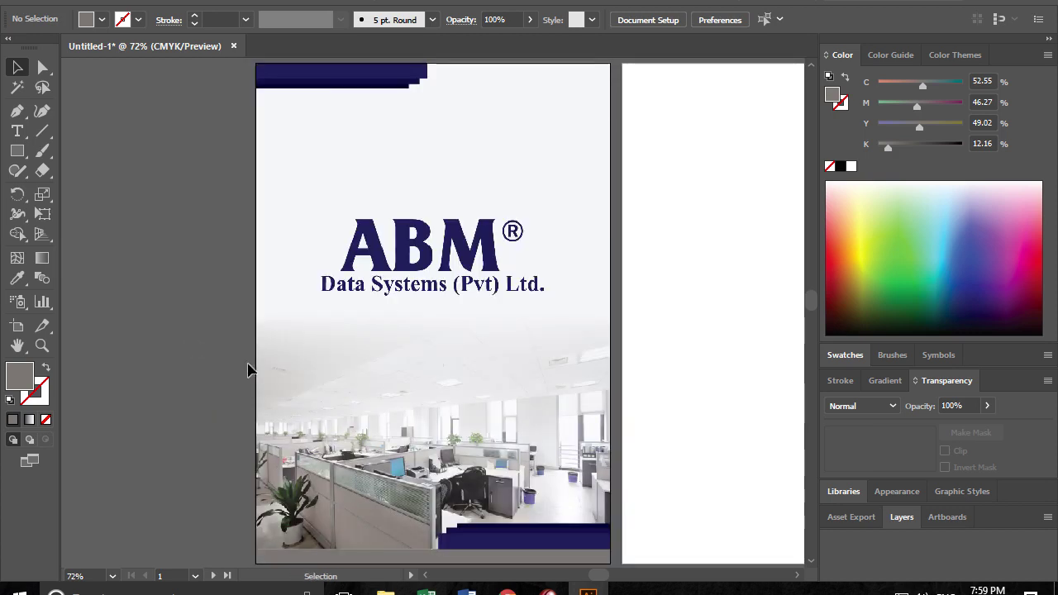
pyautogui.scroll(-3, 314, 359)
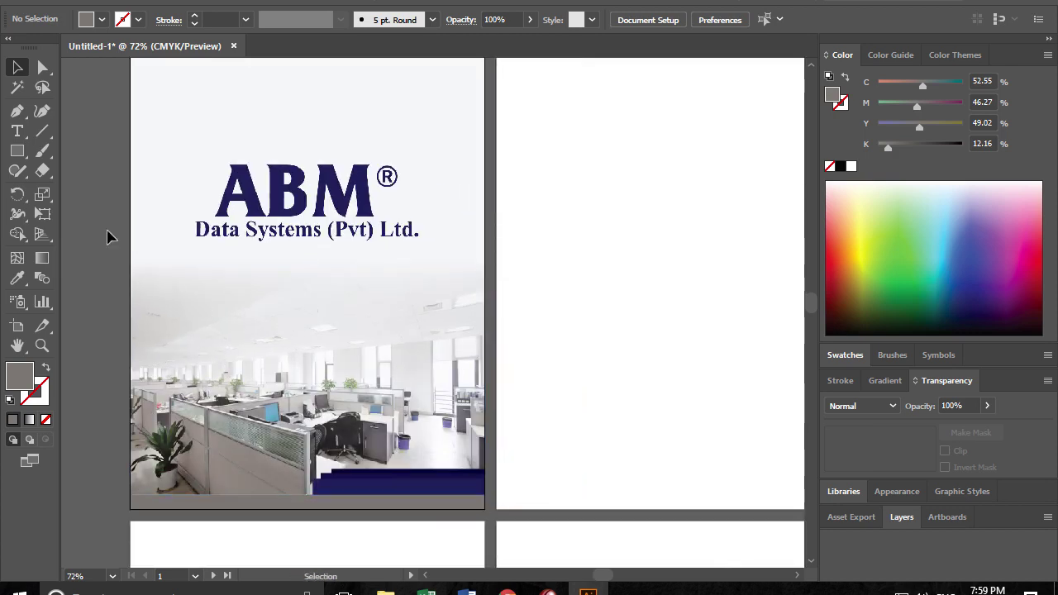
pyautogui.moveTo(281, 206); pyautogui.dragTo(281, 165)
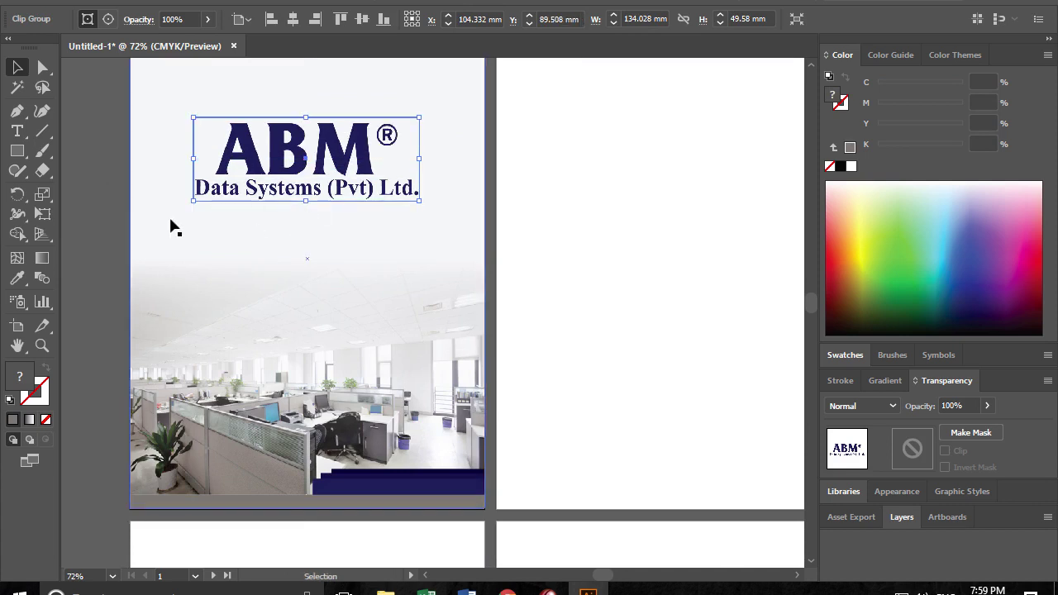
pyautogui.hotkey('ctrl', 'shift', 'a')
pyautogui.hotkey('ctrl', '0')
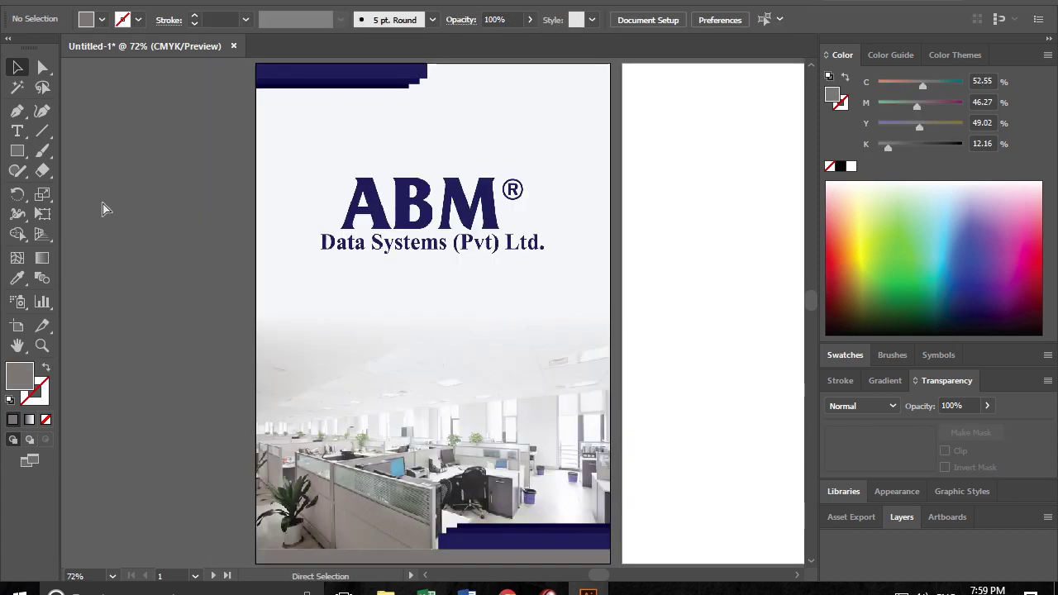
pyautogui.click(18, 131)
# - Type the 'Company Porile' heading and scale it up onto the cover
pyautogui.click(137, 257)
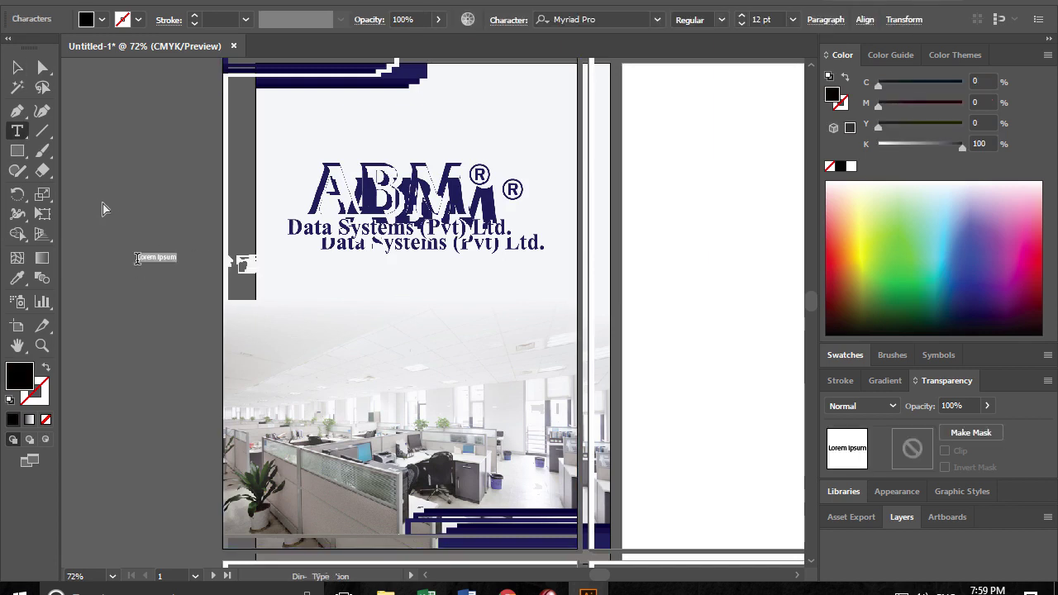
pyautogui.write('C')
pyautogui.write('orpo')
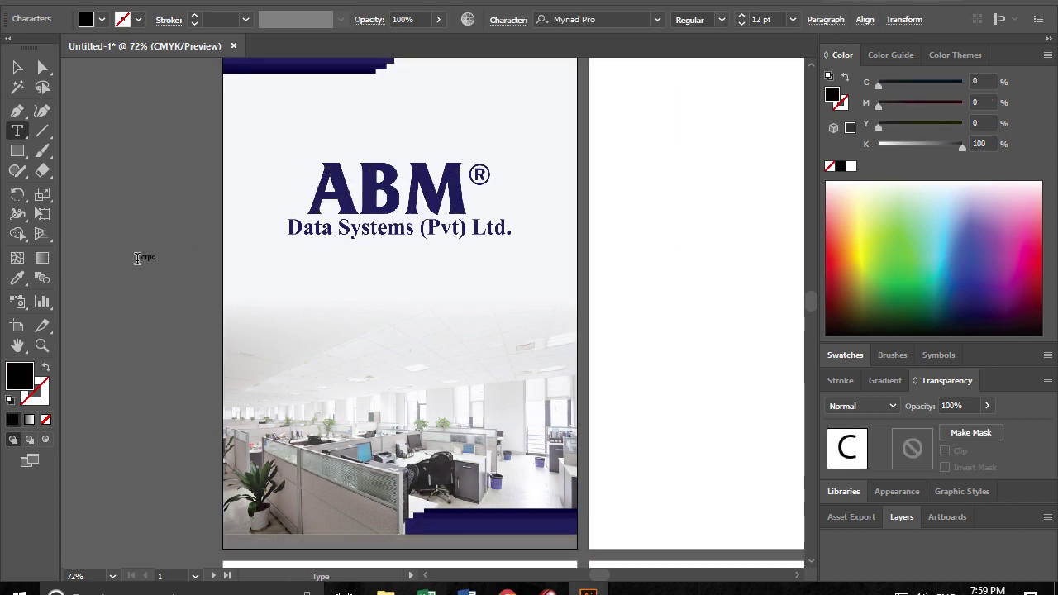
pyautogui.write(' Porfile')
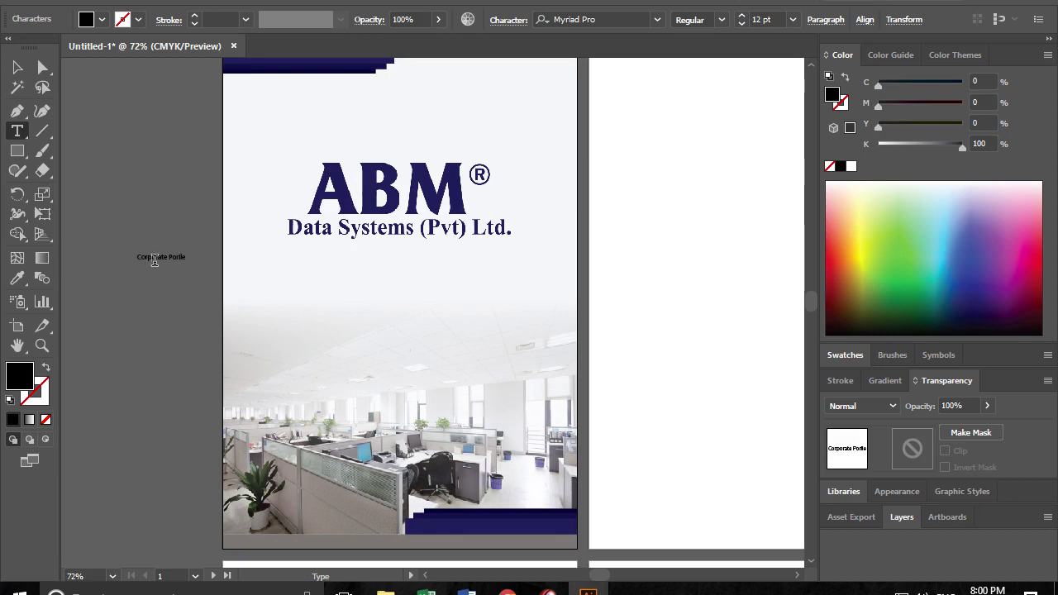
pyautogui.doubleClick(155, 258)
pyautogui.write('Company')
pyautogui.click(17, 67)
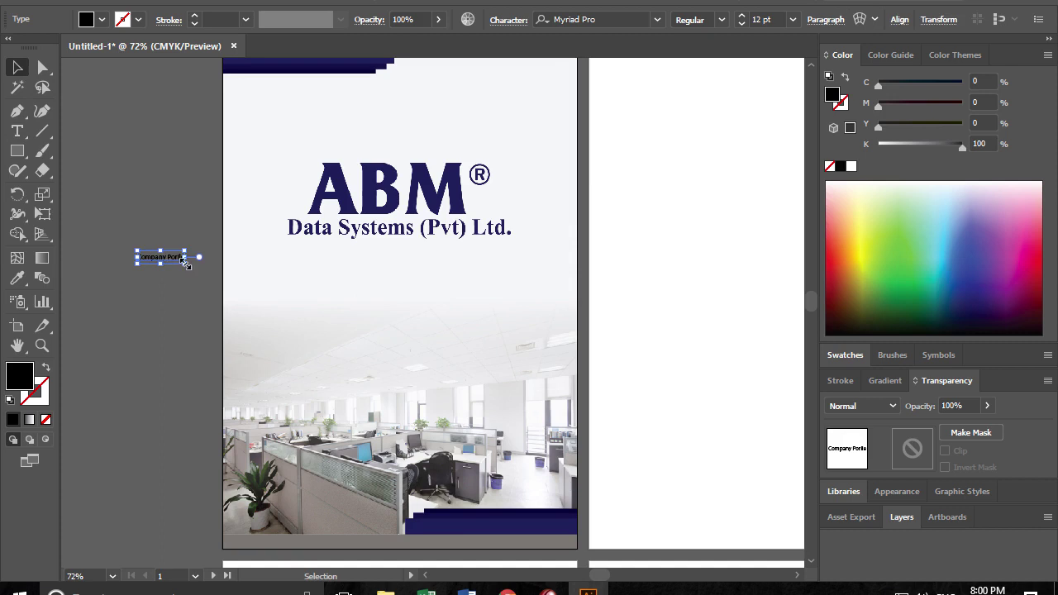
pyautogui.moveTo(185, 261)
pyautogui.mouseDown()
pyautogui.moveTo(270, 280)
pyautogui.moveTo(413, 281)
pyautogui.mouseUp()
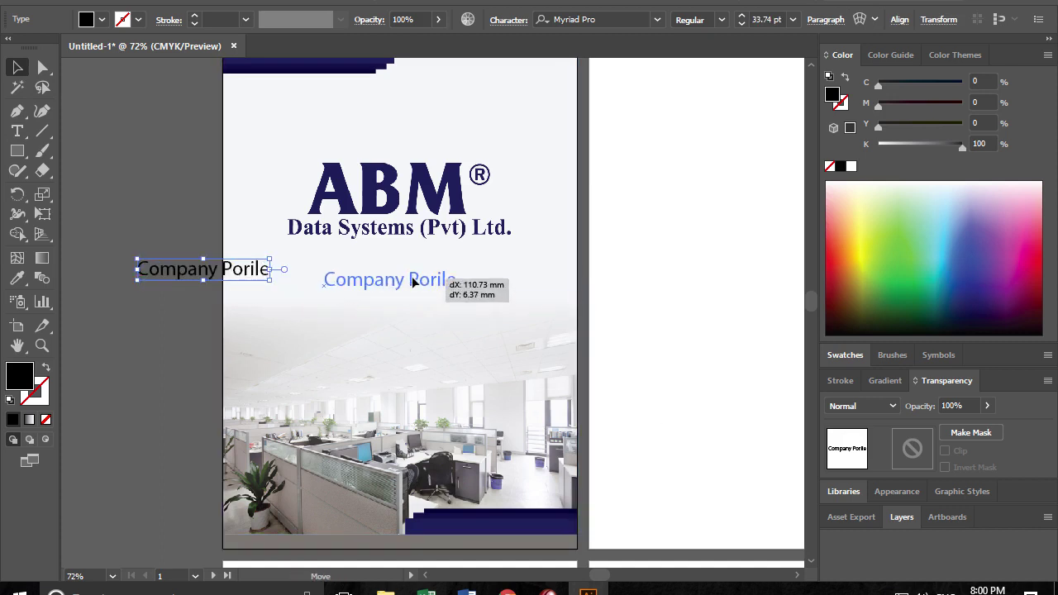
# - Centre the heading horizontally and switch alignment to Align to Selection
pyautogui.hotkey('ctrl', 'a')
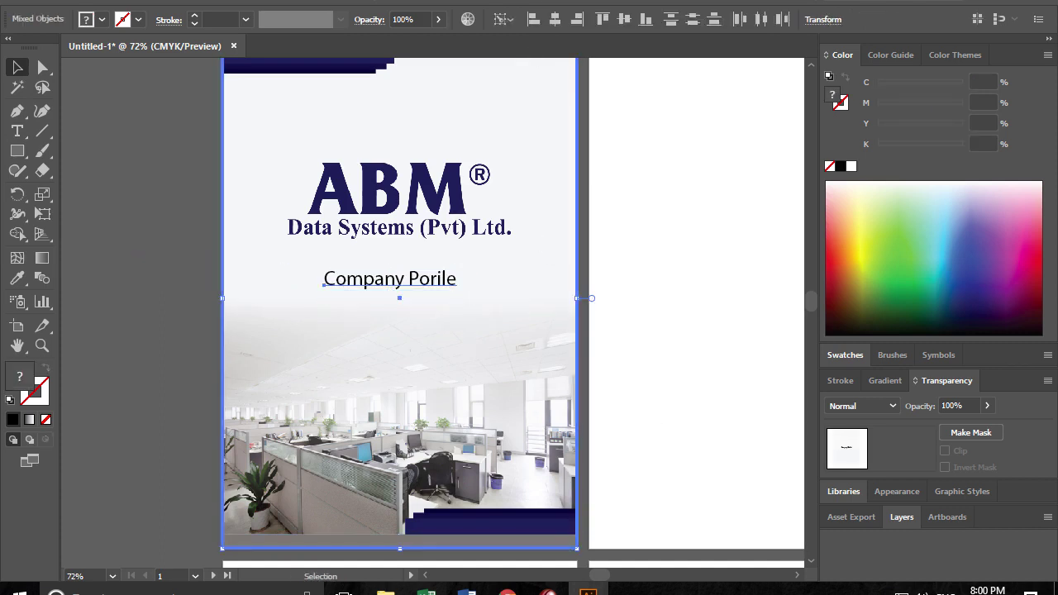
pyautogui.click(554, 19)
pyautogui.click(141, 190)
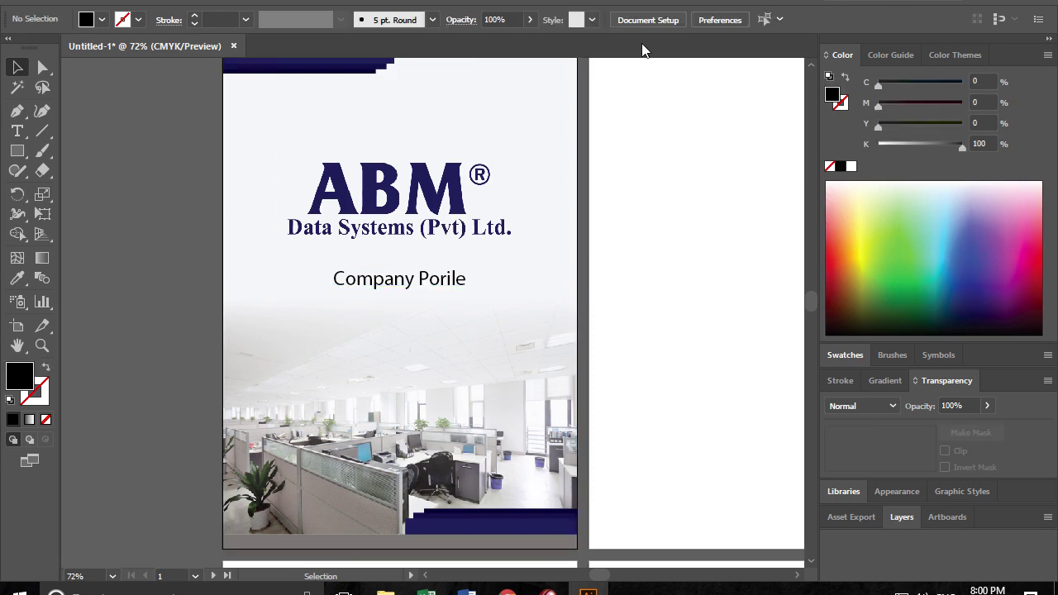
pyautogui.click(533, 192)
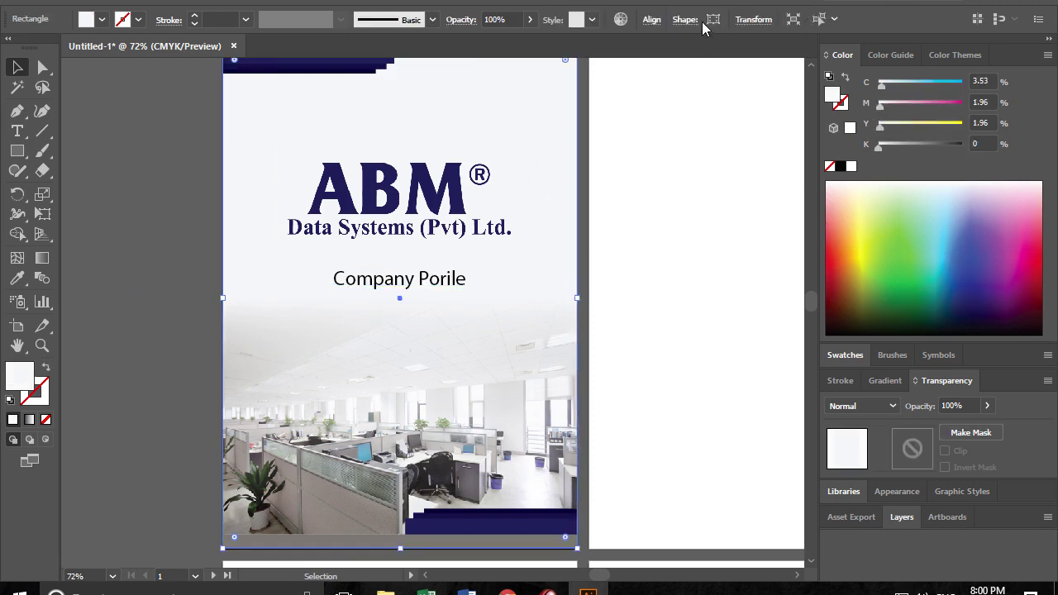
pyautogui.click(651, 19)
pyautogui.click(640, 156)
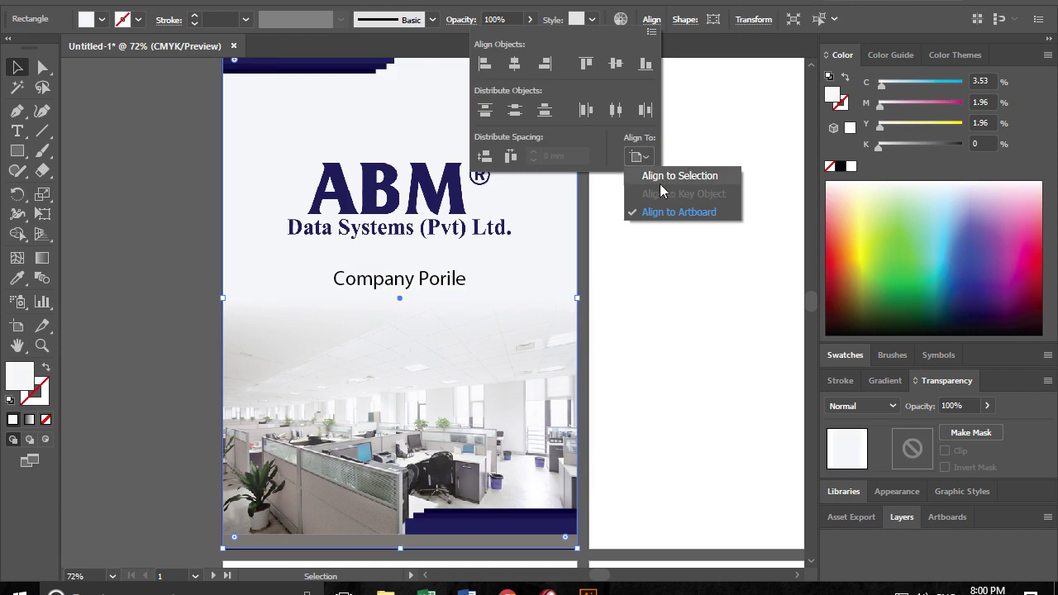
pyautogui.click(676, 176)
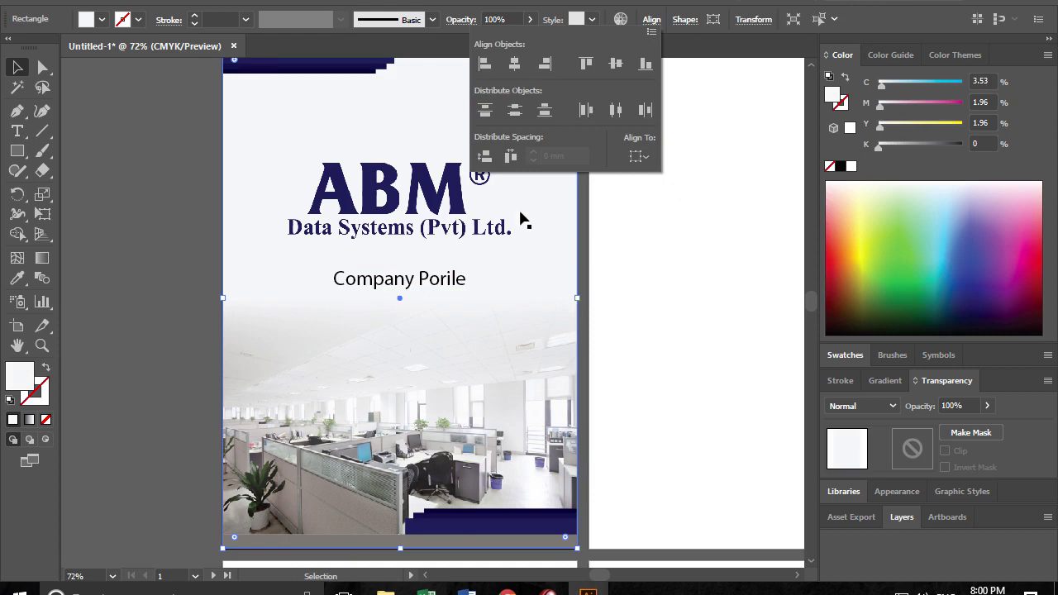
pyautogui.click(199, 188)
pyautogui.click(172, 196)
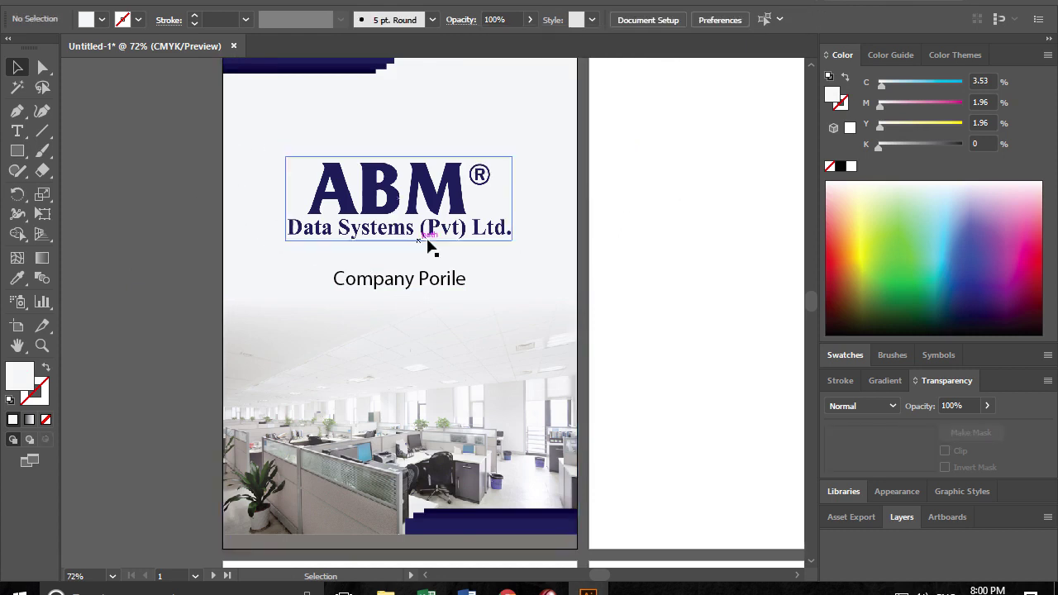
# - Set the heading to All Caps and centre it horizontally on the page
pyautogui.click(448, 279)
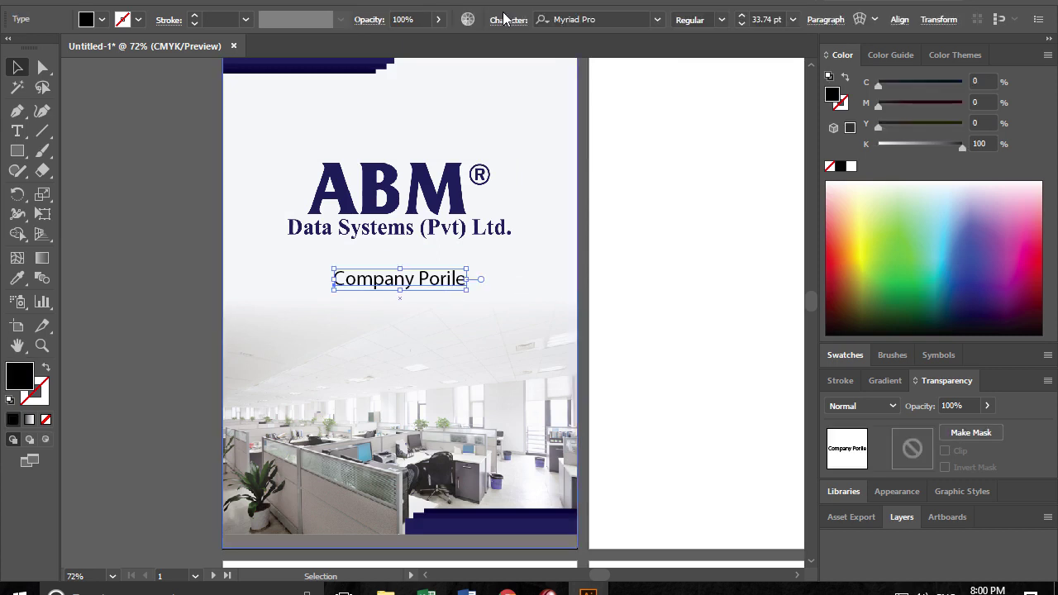
pyautogui.click(508, 20)
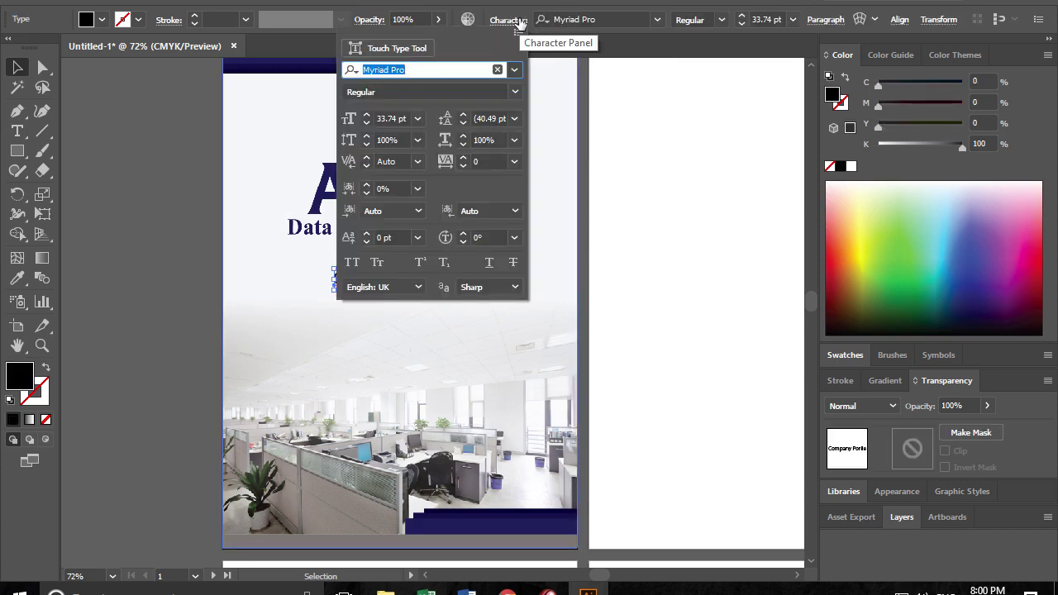
pyautogui.click(518, 22)
pyautogui.click(518, 21)
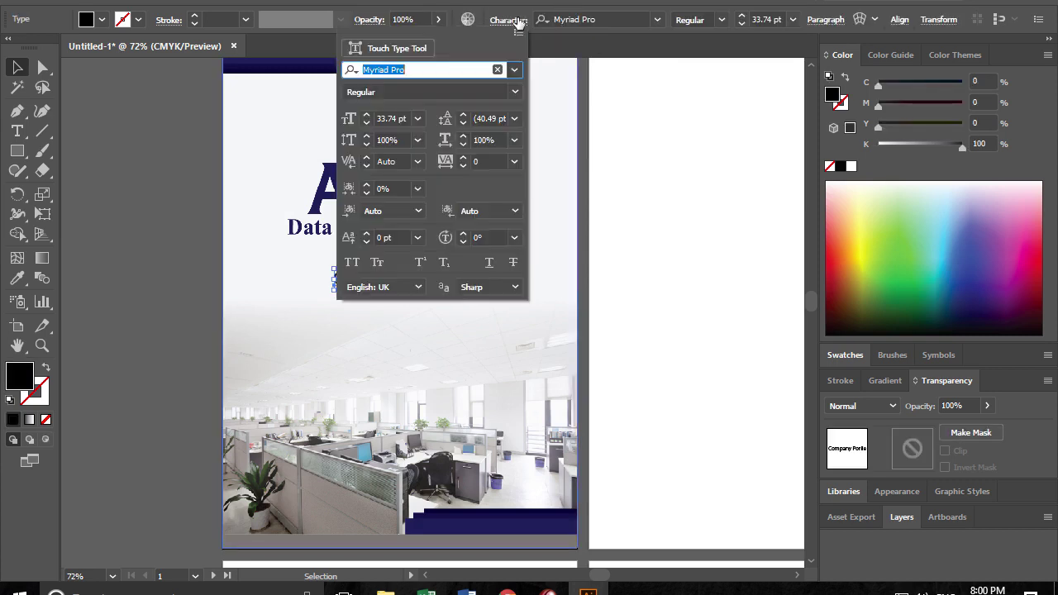
pyautogui.click(353, 262)
pyautogui.click(406, 281)
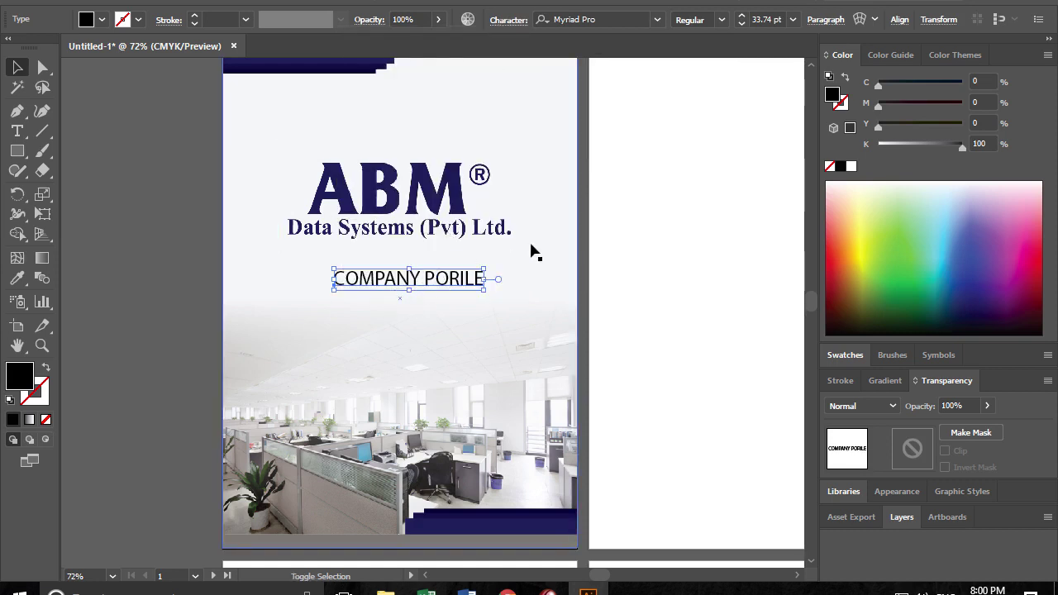
pyautogui.keyDown('shift'); pyautogui.click(539, 266); pyautogui.keyUp('shift')
pyautogui.click(555, 19)
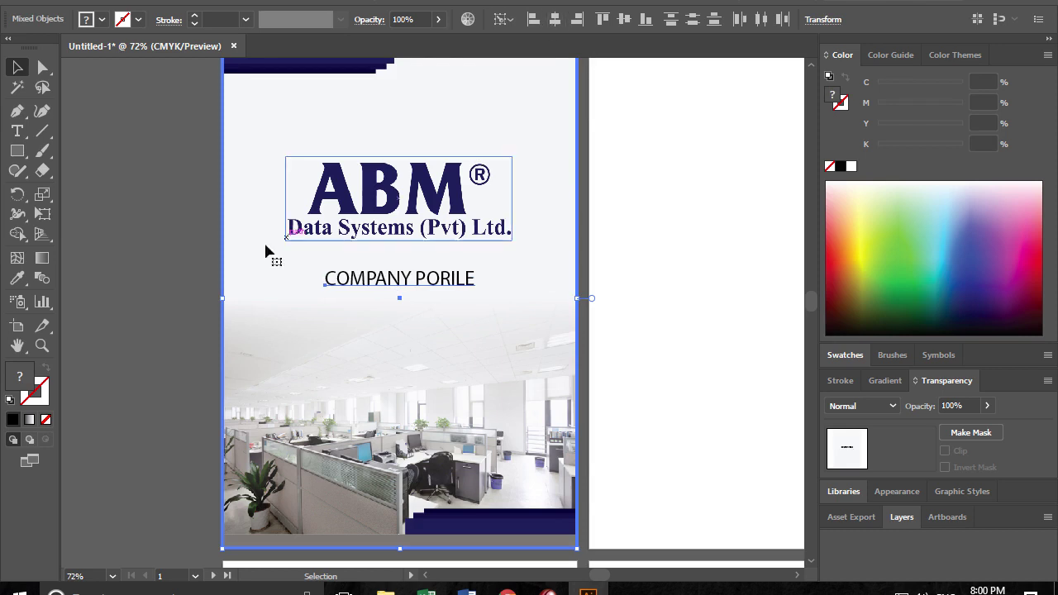
pyautogui.click(188, 236)
# - Change the heading font to Adobe Garamond Pro Bold and re-centre it
pyautogui.click(387, 282)
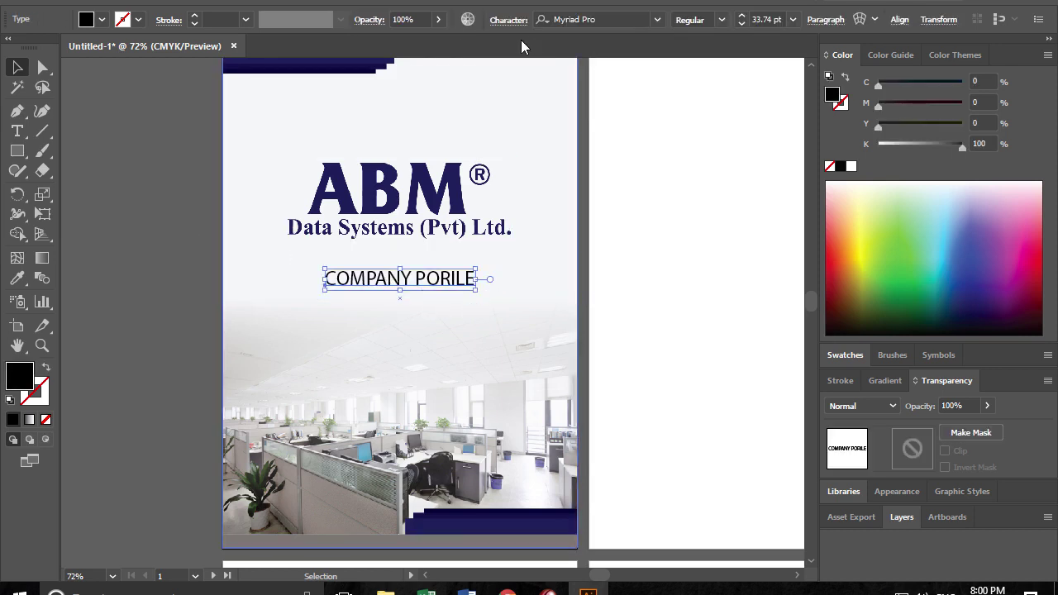
pyautogui.click(562, 19)
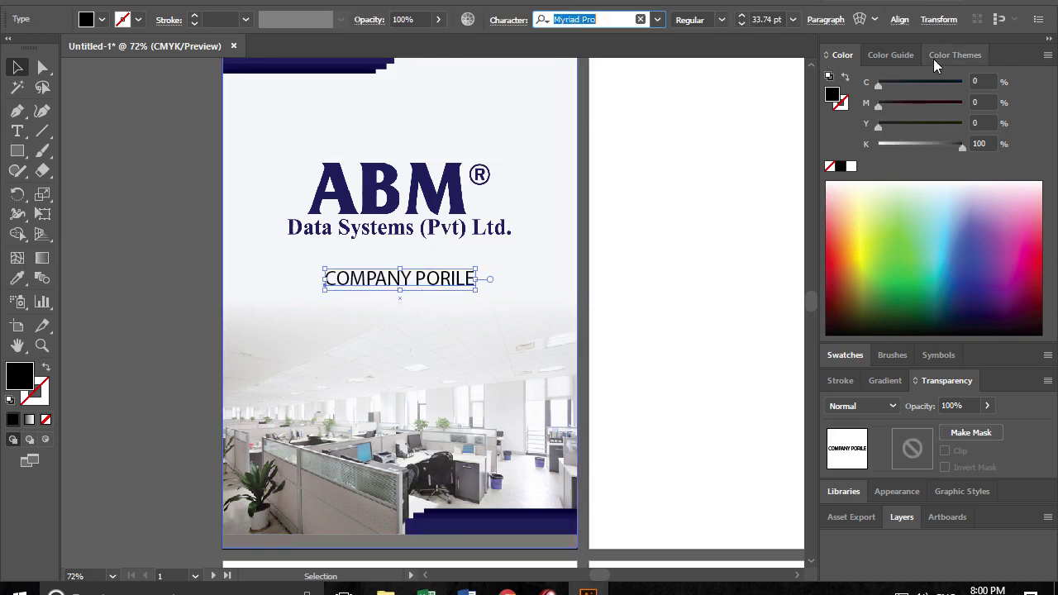
pyautogui.write('g')
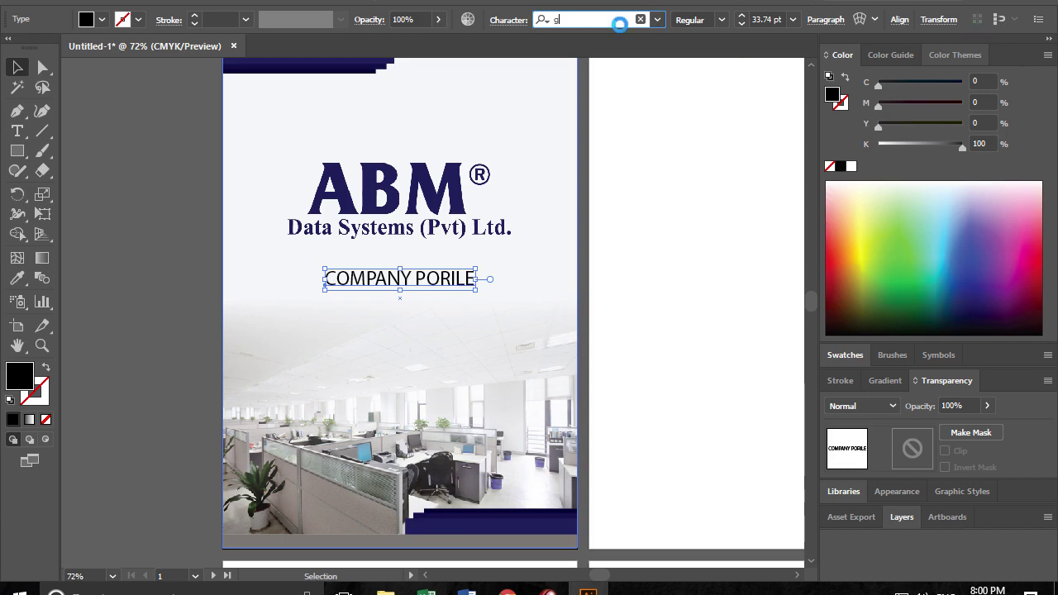
pyautogui.write('ara')
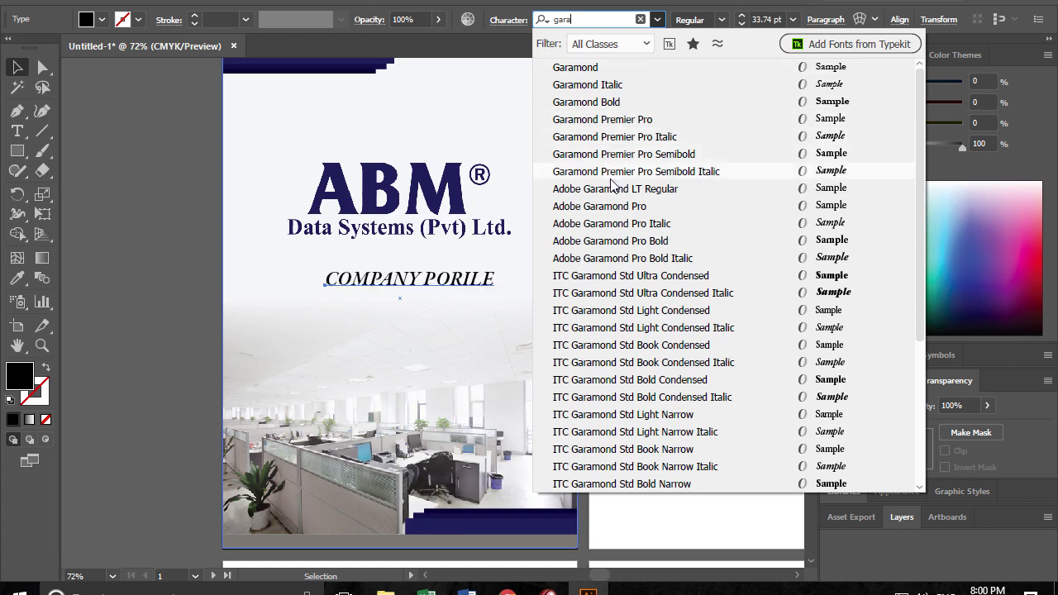
pyautogui.click(633, 245)
pyautogui.press('Escape')
pyautogui.click(535, 227)
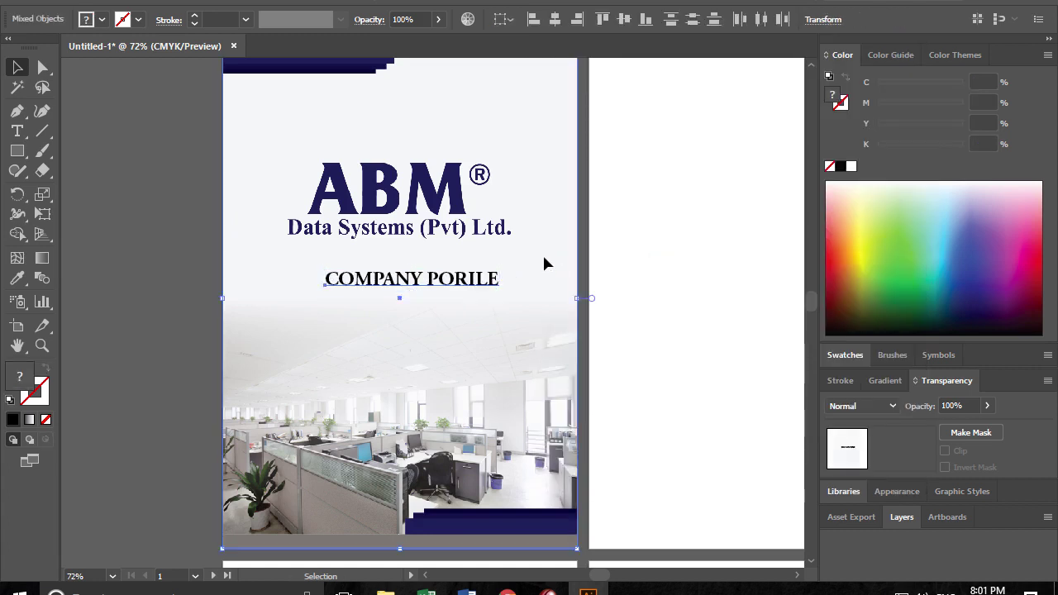
pyautogui.click(554, 19)
pyautogui.click(159, 235)
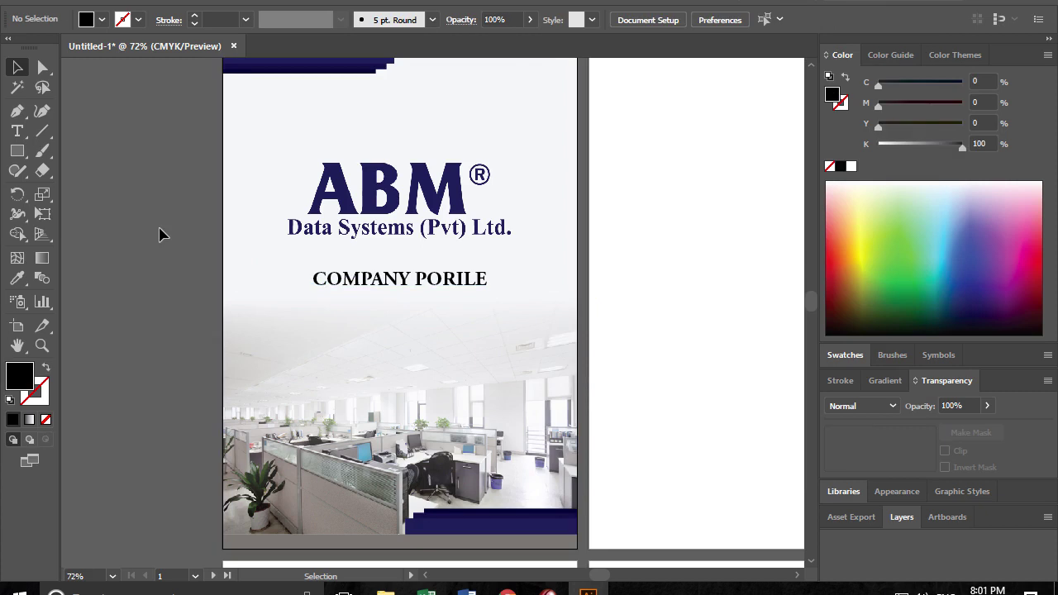
# - Recolour the heading using navy sampled from the bottom bar, then lighten it
pyautogui.click(438, 283)
pyautogui.moveTo(953, 142); pyautogui.dragTo(935, 145)
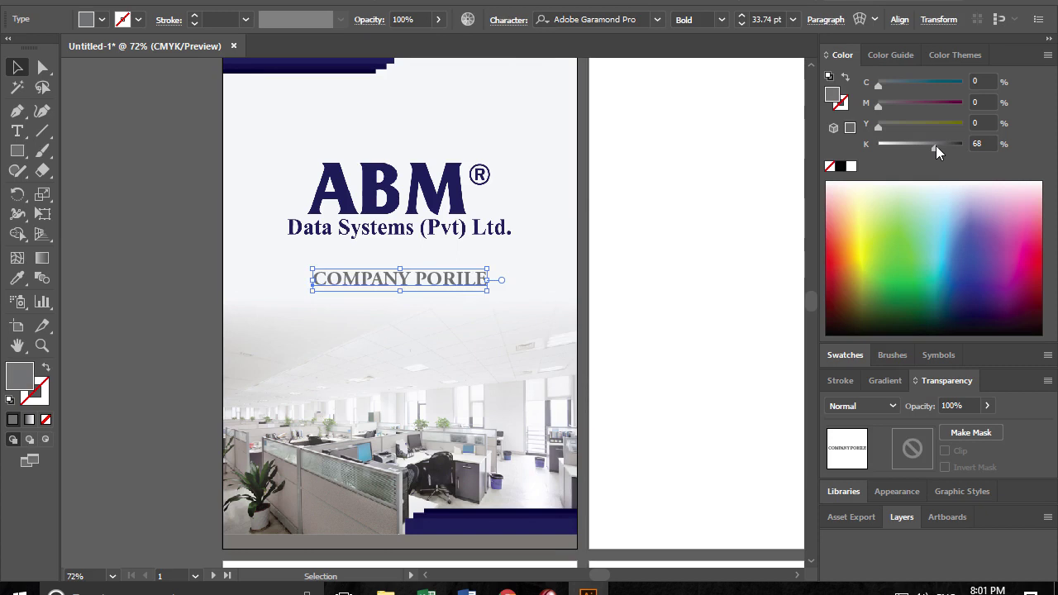
pyautogui.press('i')
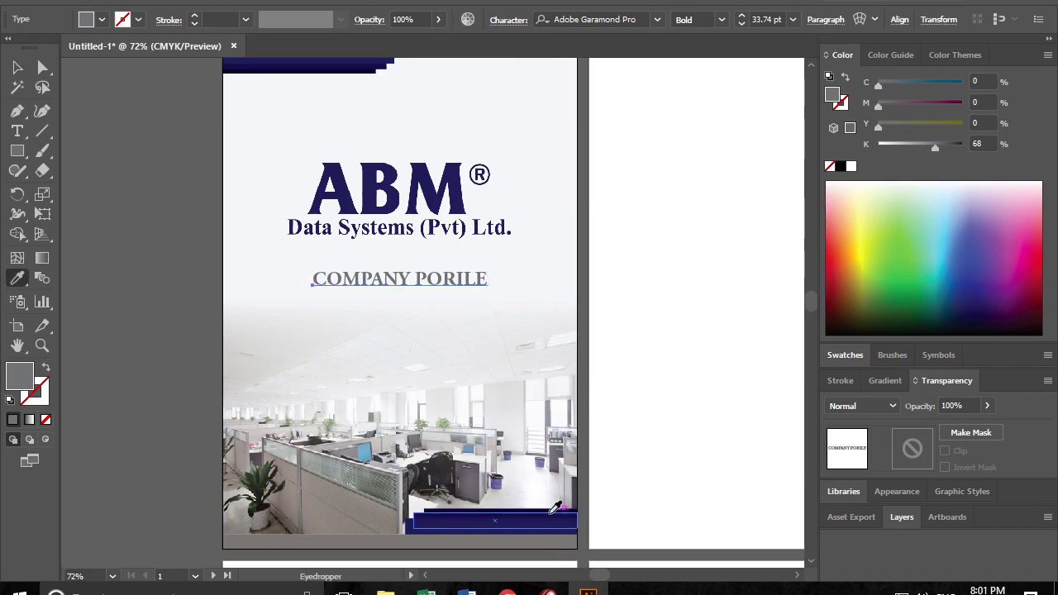
pyautogui.click(549, 510)
pyautogui.moveTo(921, 146)
pyautogui.mouseDown()
pyautogui.moveTo(897, 145)
pyautogui.moveTo(892, 127)
pyautogui.mouseUp()
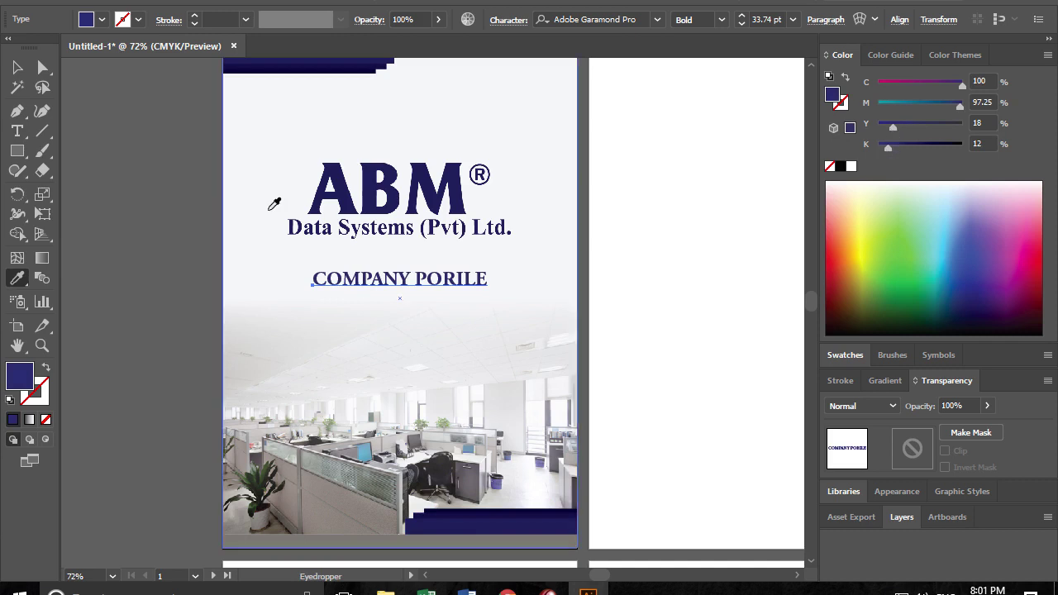
pyautogui.click(17, 68)
pyautogui.click(118, 160)
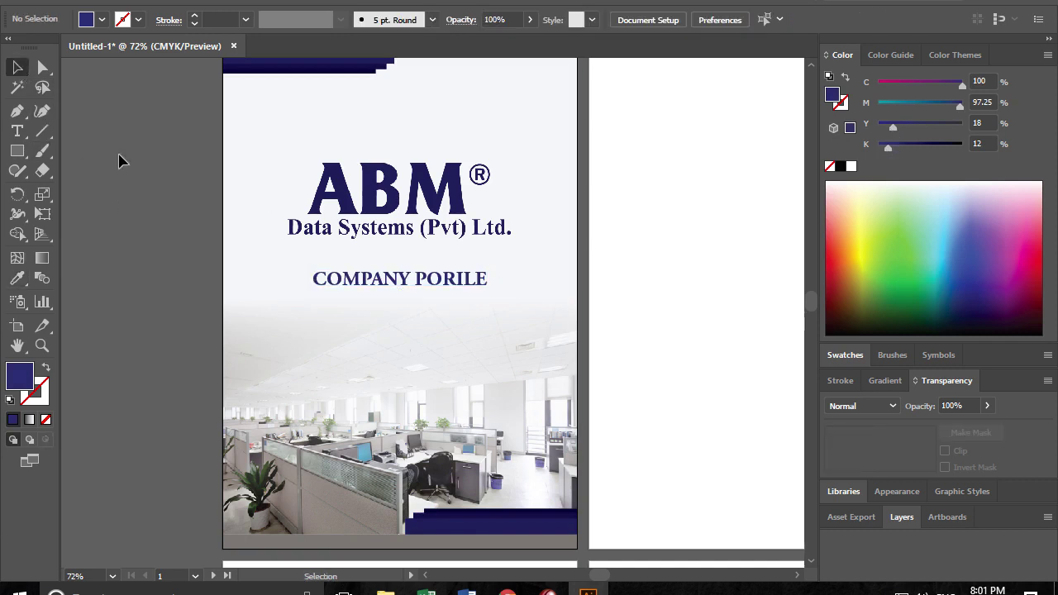
# - Set the subtitle fill to 60% grey (C0 M0 Y0 K60)
pyautogui.click(353, 285)
pyautogui.moveTo(919, 105)
pyautogui.mouseDown()
pyautogui.moveTo(874, 106)
pyautogui.moveTo(874, 82)
pyautogui.mouseUp()
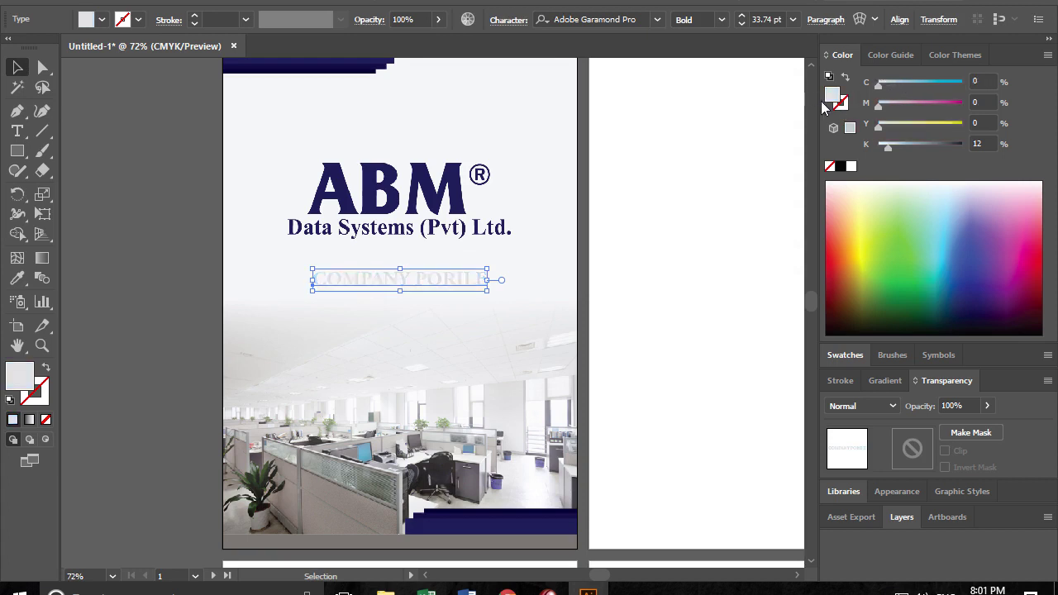
pyautogui.moveTo(886, 146); pyautogui.dragTo(923, 146)
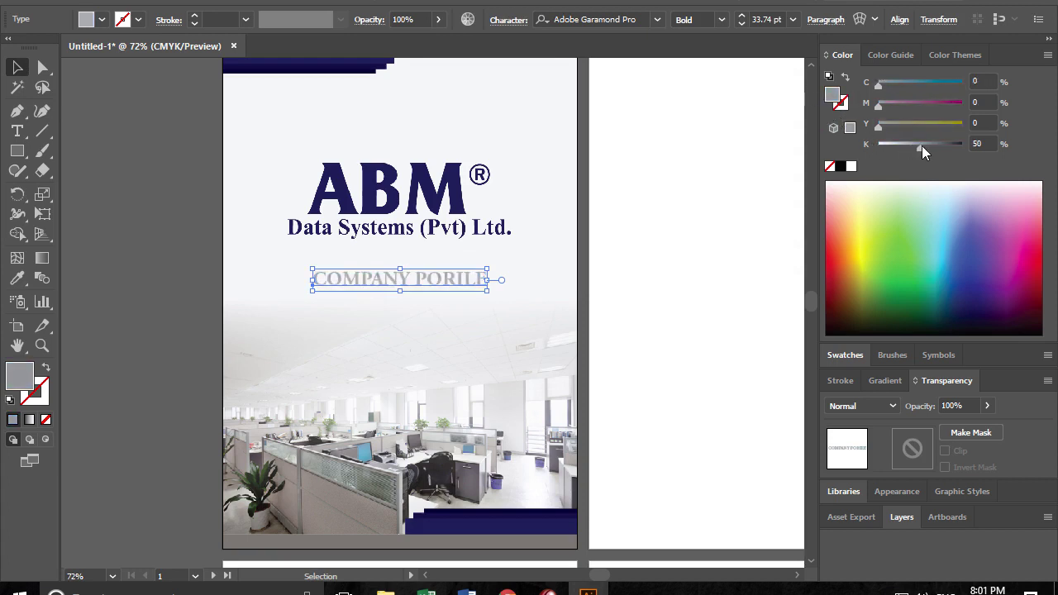
pyautogui.moveTo(926, 145); pyautogui.dragTo(929, 146)
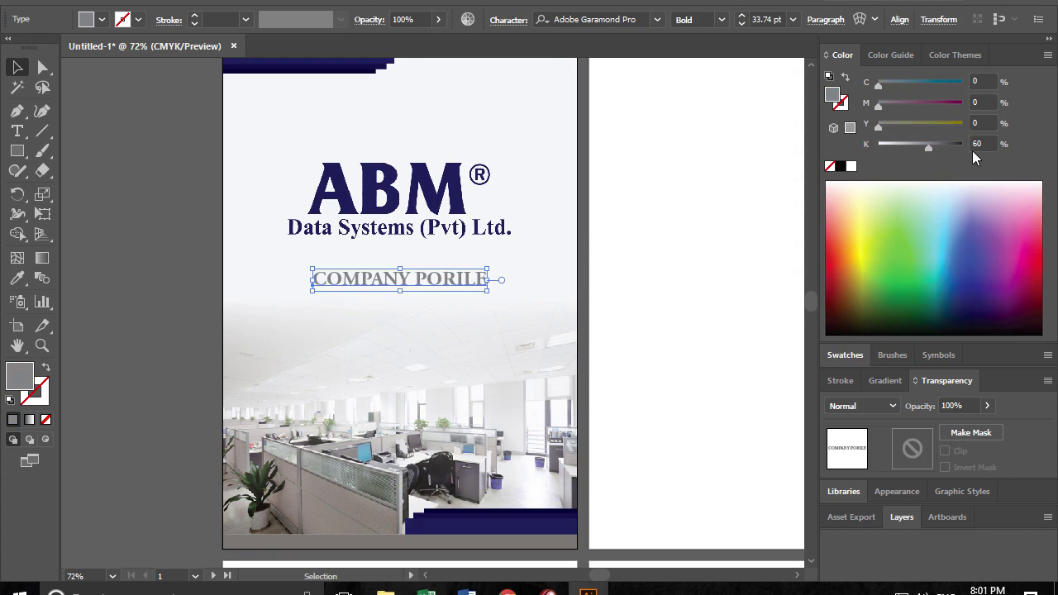
pyautogui.click(150, 190)
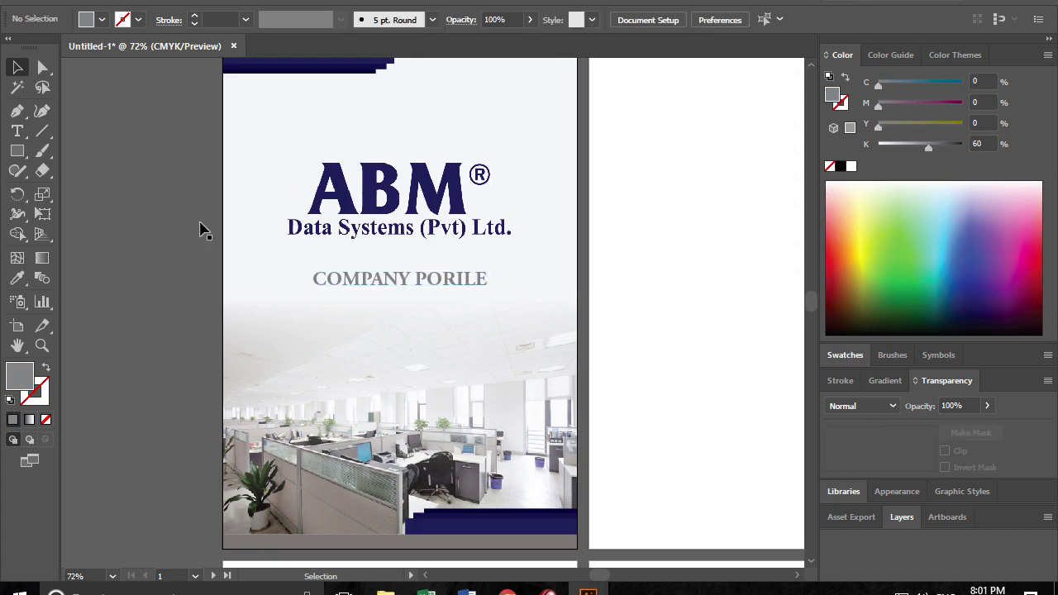
# - Reposition the subtitle and scale it down to about 89.43 mm wide
pyautogui.moveTo(455, 289)
pyautogui.mouseDown()
pyautogui.moveTo(446, 266)
pyautogui.moveTo(413, 277)
pyautogui.mouseUp()
pyautogui.click(138, 274)
pyautogui.moveTo(489, 289); pyautogui.dragTo(473, 288)
pyautogui.click(105, 295)
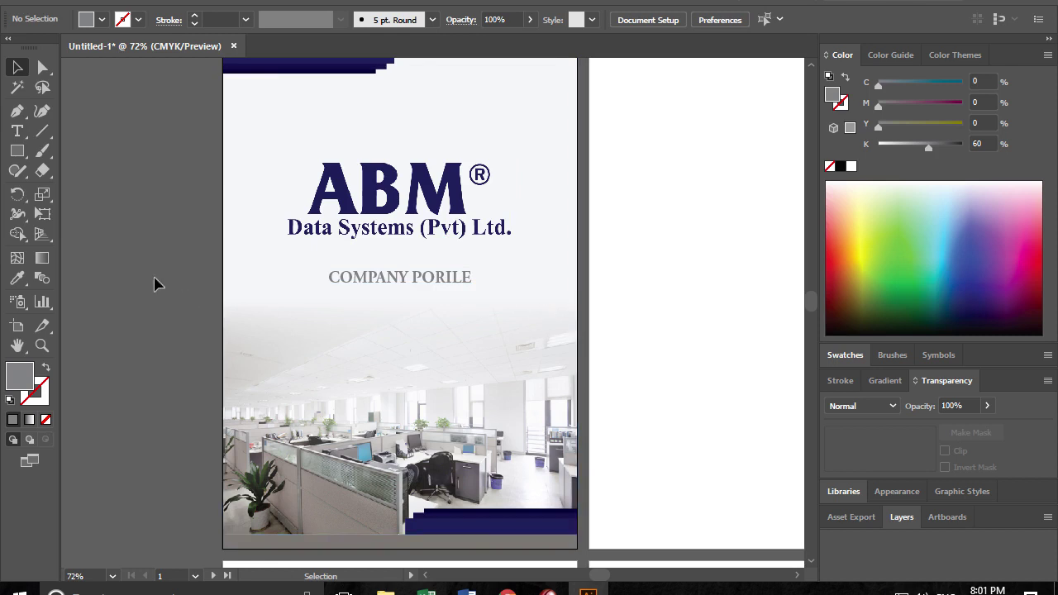
# - Draw a horizontal rule above the subtitle with a grey 3 pt stroke
pyautogui.click(42, 130)
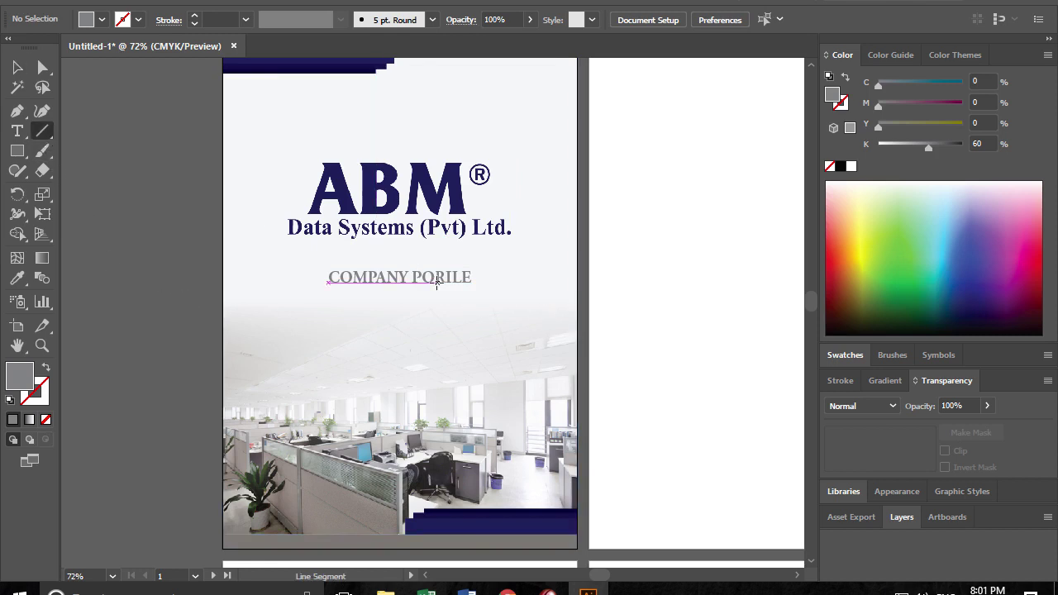
pyautogui.moveTo(285, 155)
pyautogui.mouseDown()
pyautogui.moveTo(283, 257)
pyautogui.moveTo(518, 265)
pyautogui.mouseUp()
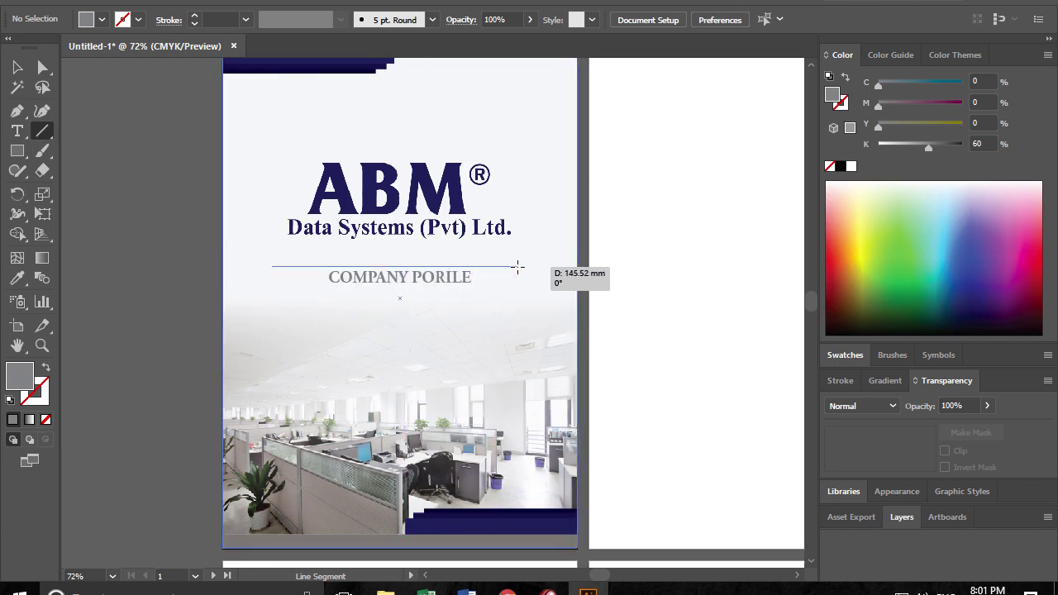
pyautogui.click(17, 68)
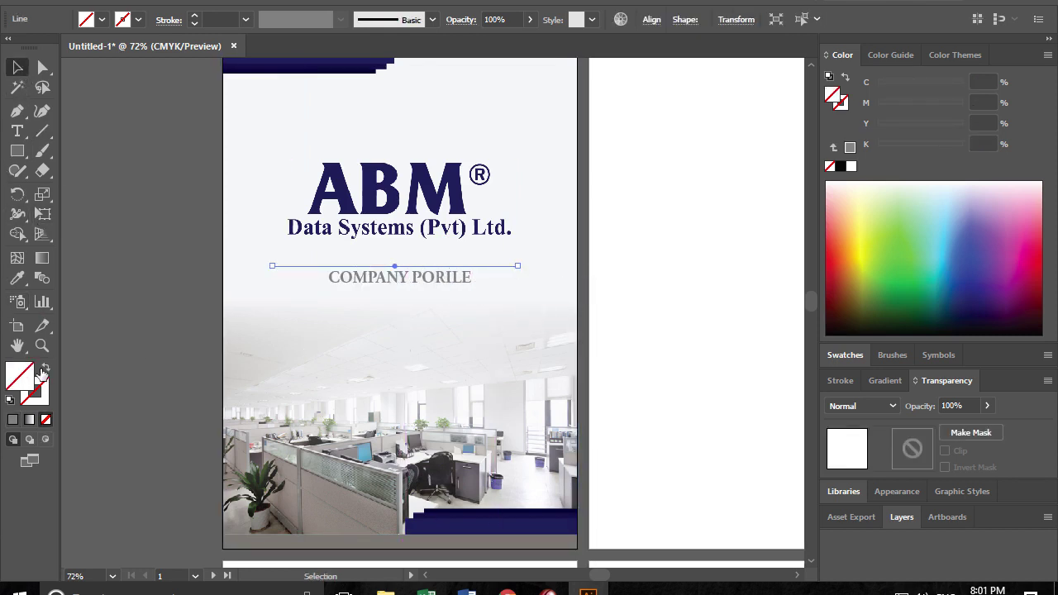
pyautogui.click(849, 147)
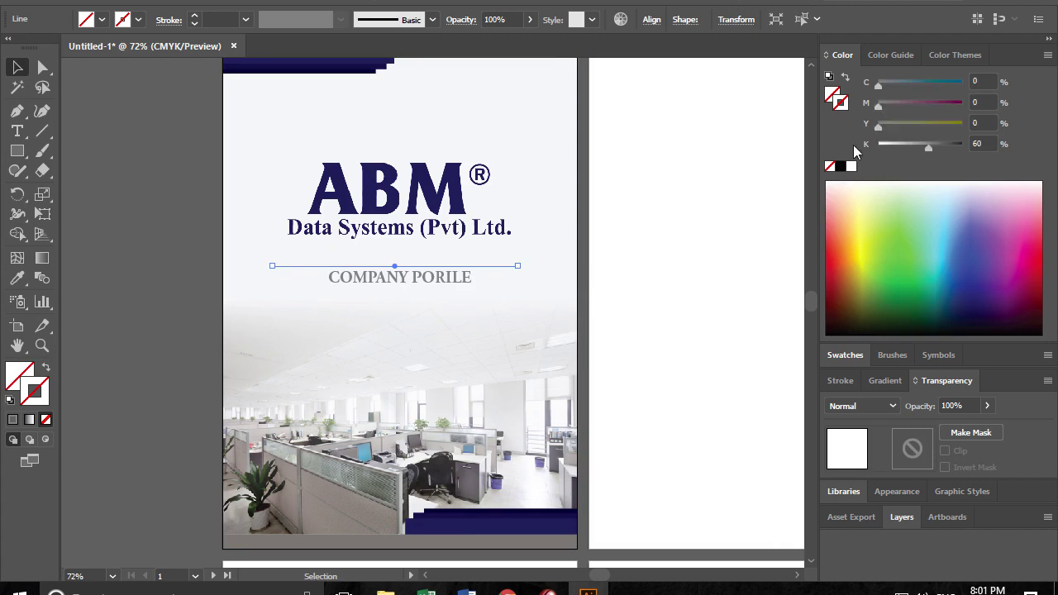
pyautogui.click(195, 16)
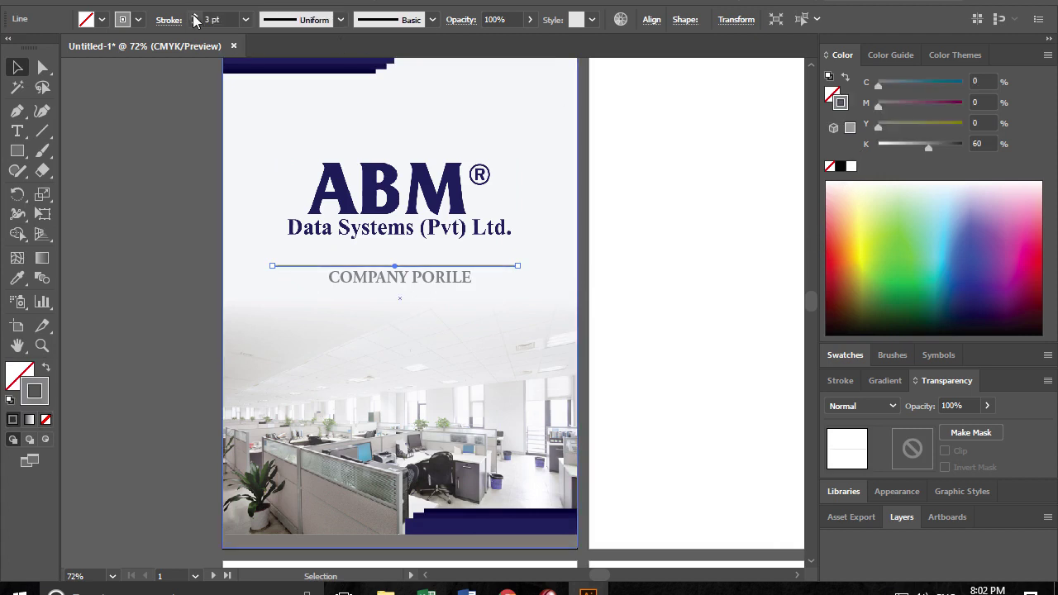
pyautogui.click(552, 219)
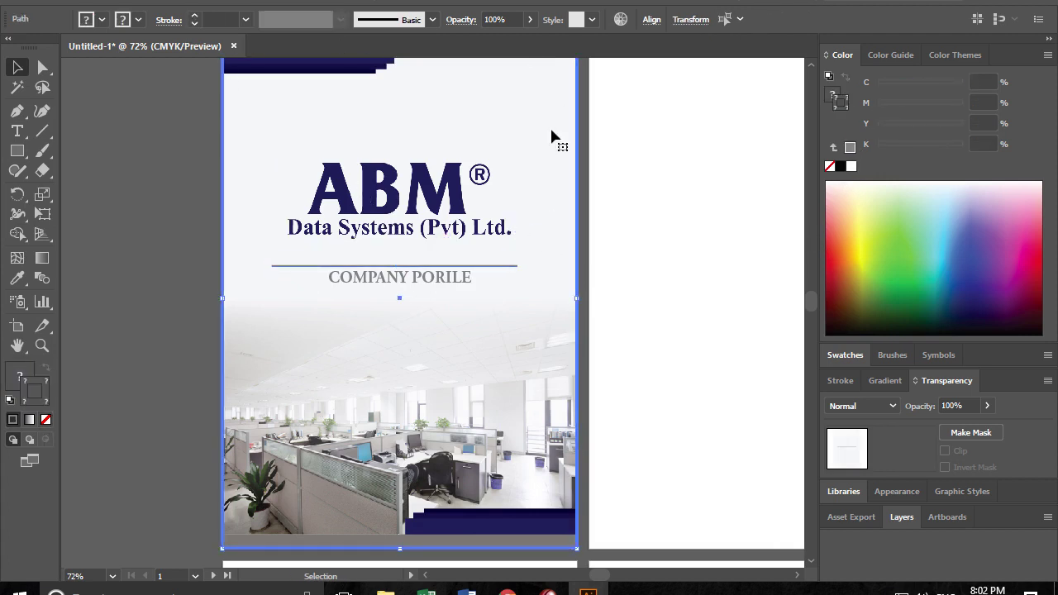
pyautogui.click(652, 20)
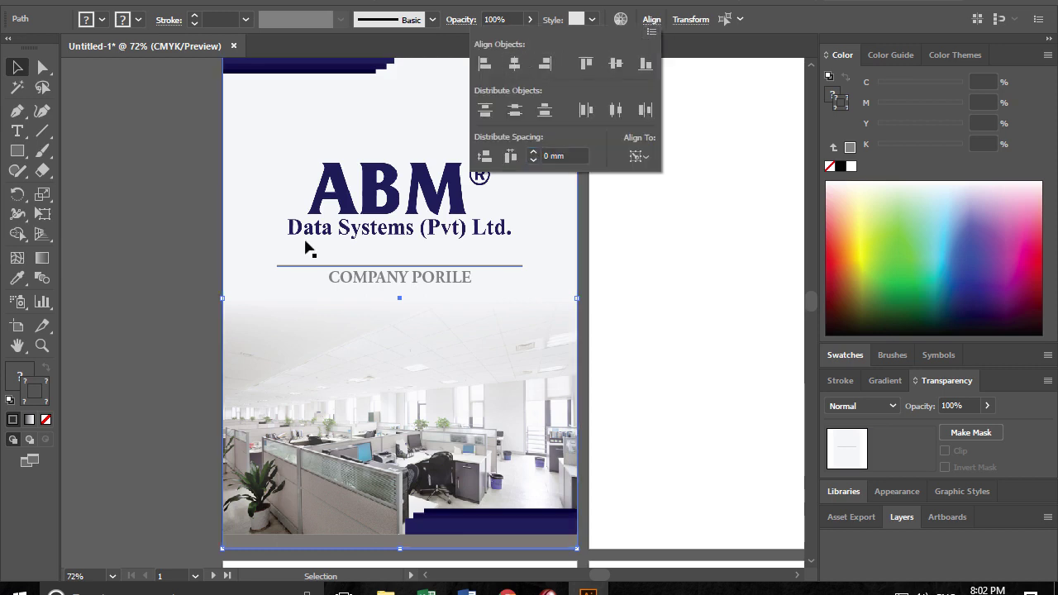
pyautogui.click(536, 239)
pyautogui.hotkey('ctrl', 'shift', 'a')
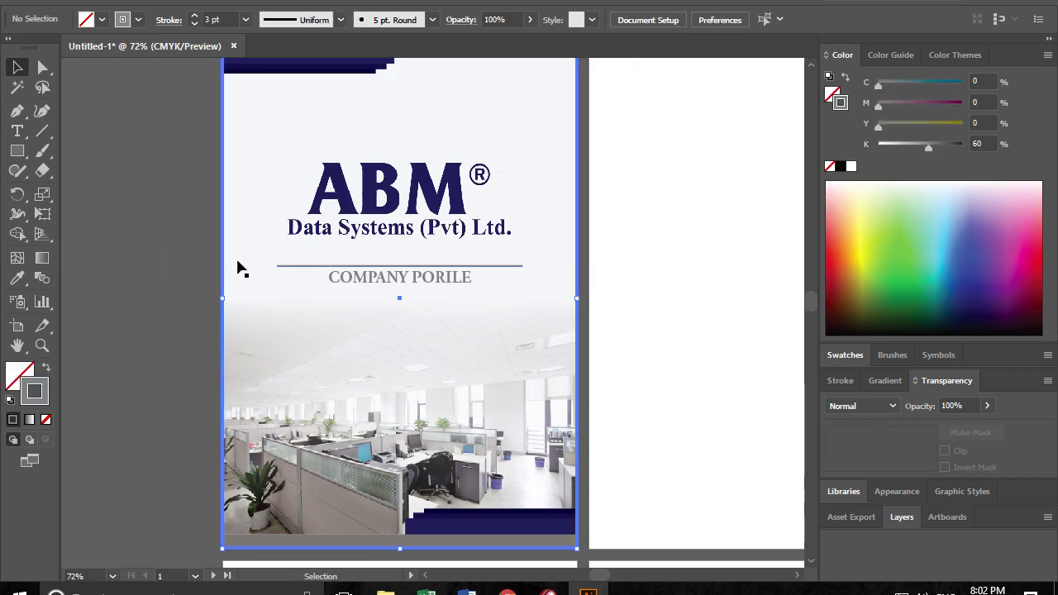
# - Give the rule the tapered Width Profile 1 at 6 pt
pyautogui.click(289, 265)
pyautogui.click(297, 19)
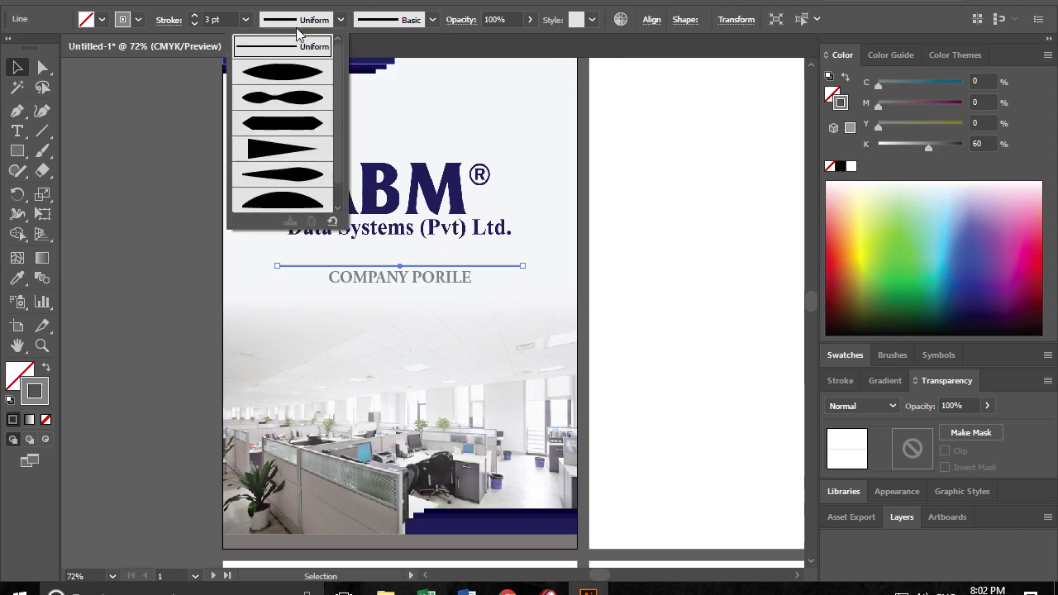
pyautogui.click(293, 65)
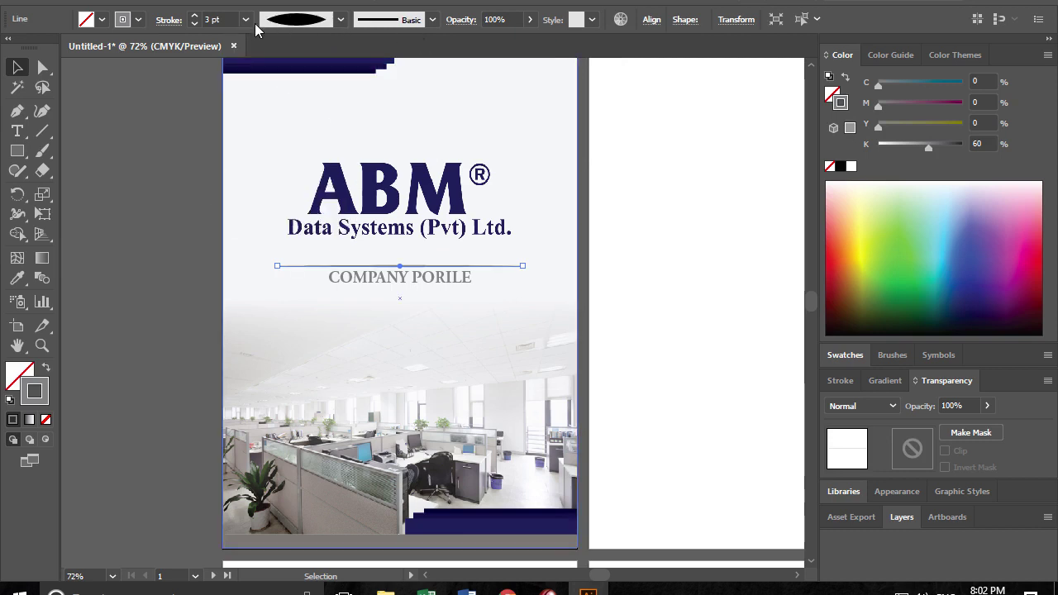
pyautogui.click(195, 16)
pyautogui.click(169, 165)
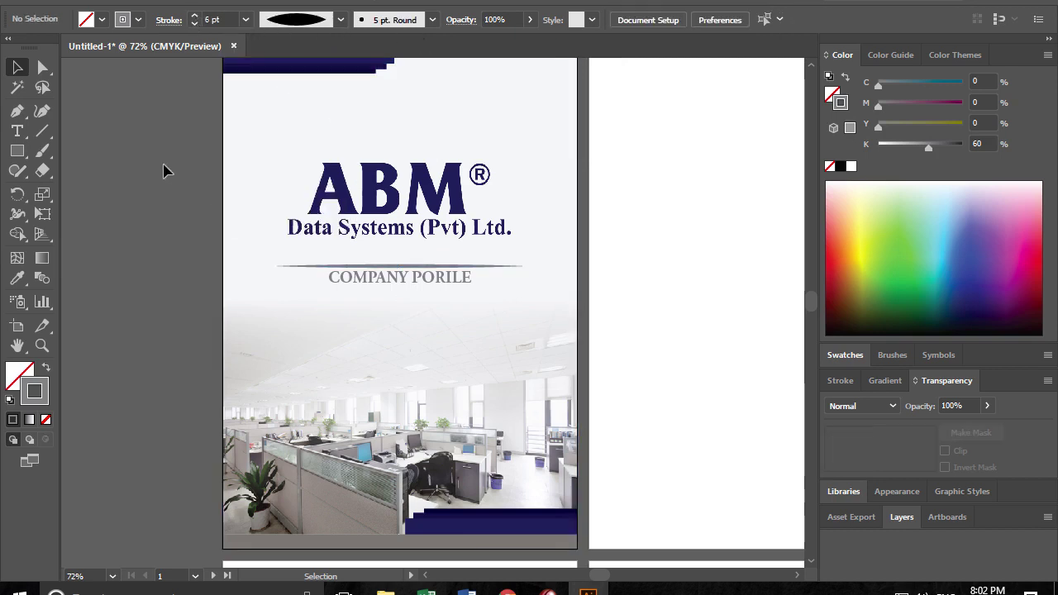
# - Raise the rule under Data Systems and place COMPANY PORILE just below it
pyautogui.moveTo(406, 281); pyautogui.dragTo(411, 291)
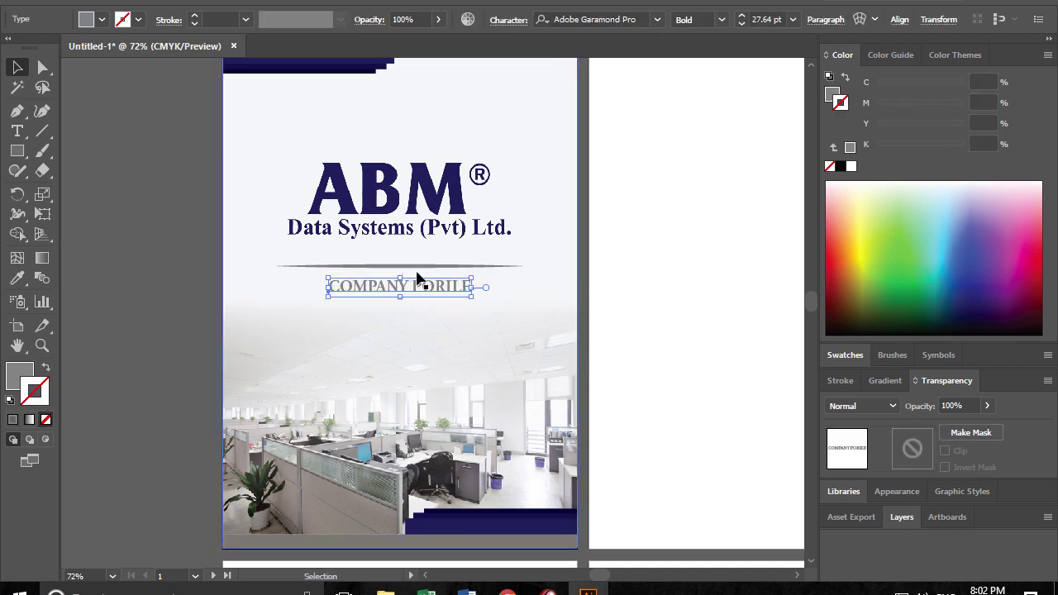
pyautogui.click(161, 244)
pyautogui.moveTo(413, 270); pyautogui.dragTo(413, 249)
pyautogui.click(145, 252)
pyautogui.click(414, 285)
pyautogui.moveTo(417, 291); pyautogui.dragTo(417, 278)
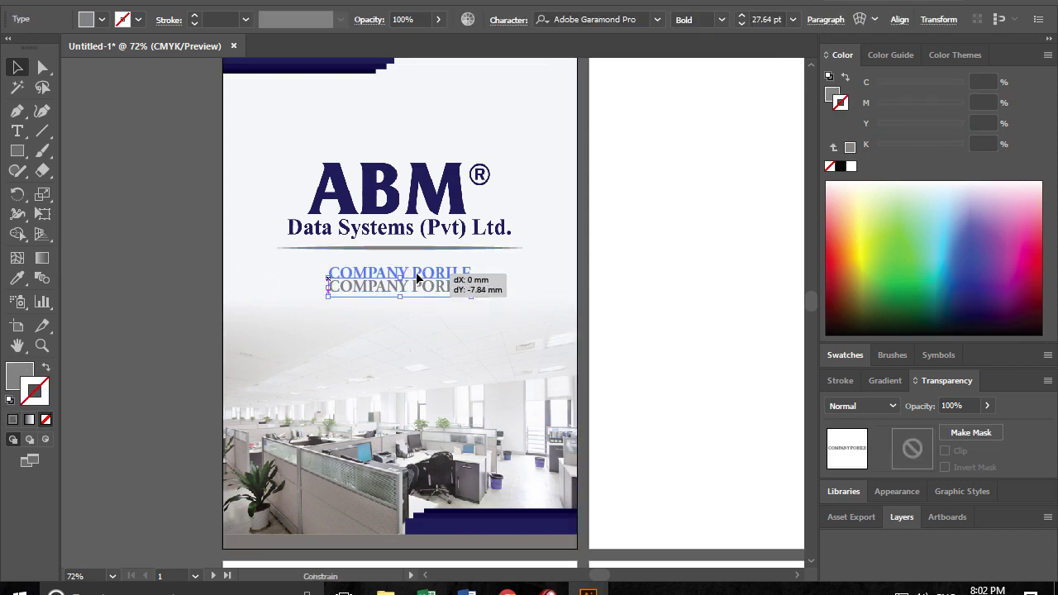
pyautogui.click(182, 254)
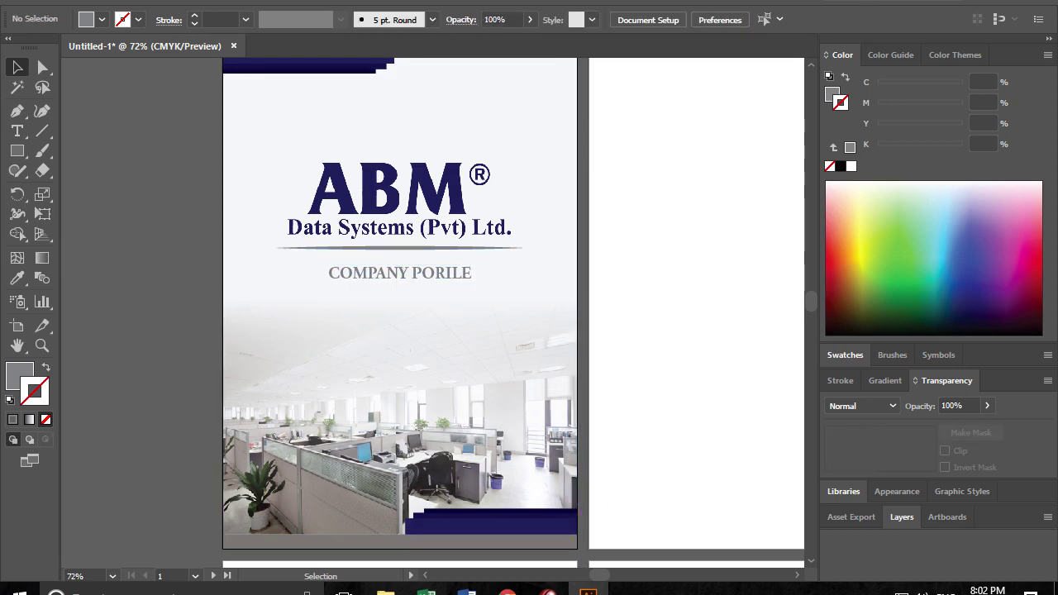
# - Nudge the rule slightly lower and set its stroke to 4 pt
pyautogui.click(450, 251)
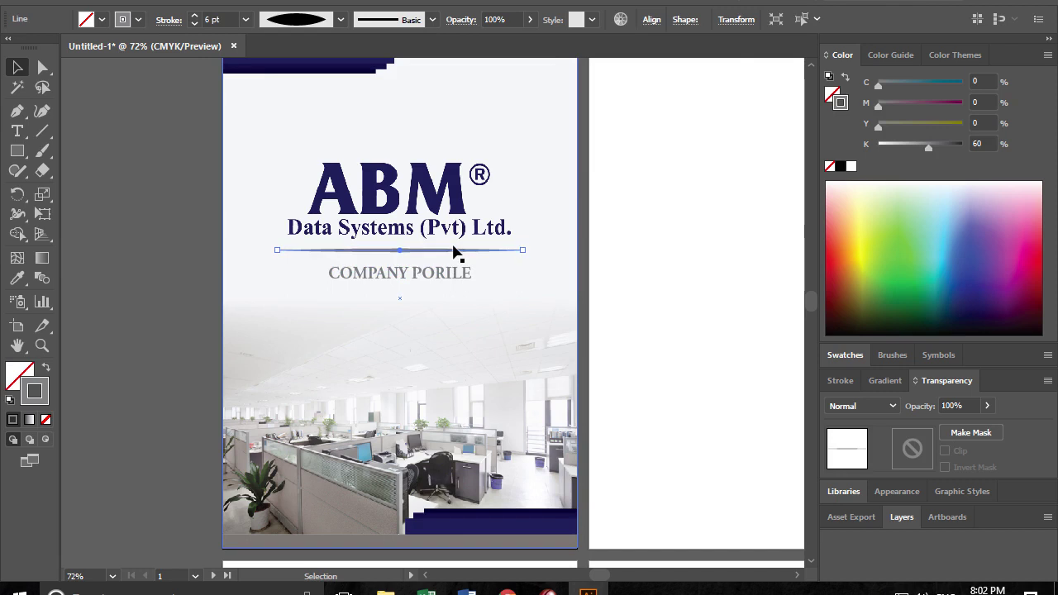
pyautogui.moveTo(454, 252); pyautogui.dragTo(454, 253)
pyautogui.click(195, 23)
pyautogui.click(139, 165)
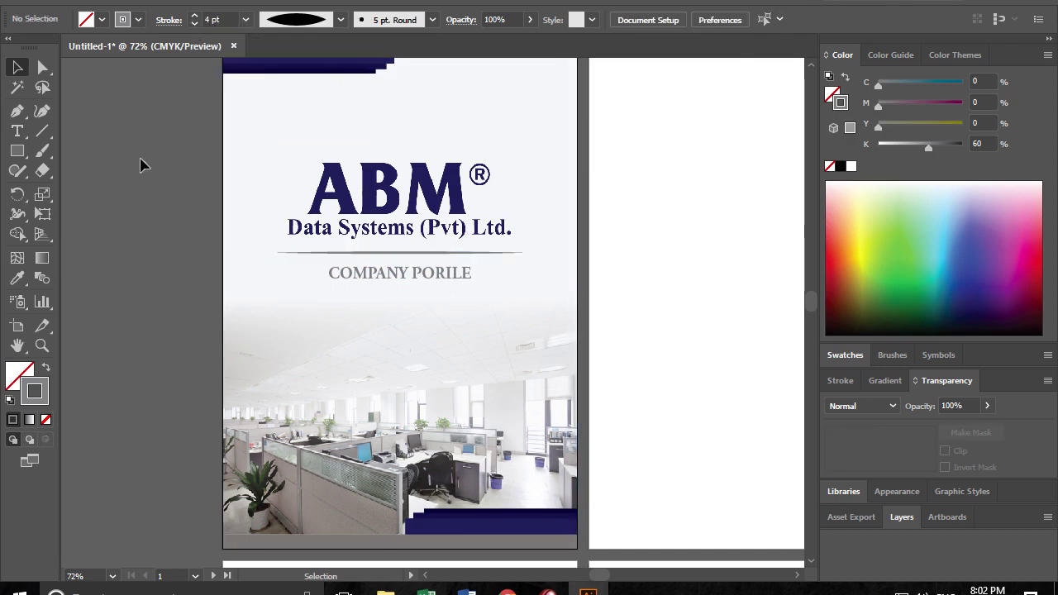
pyautogui.scroll(1, 609, 569)
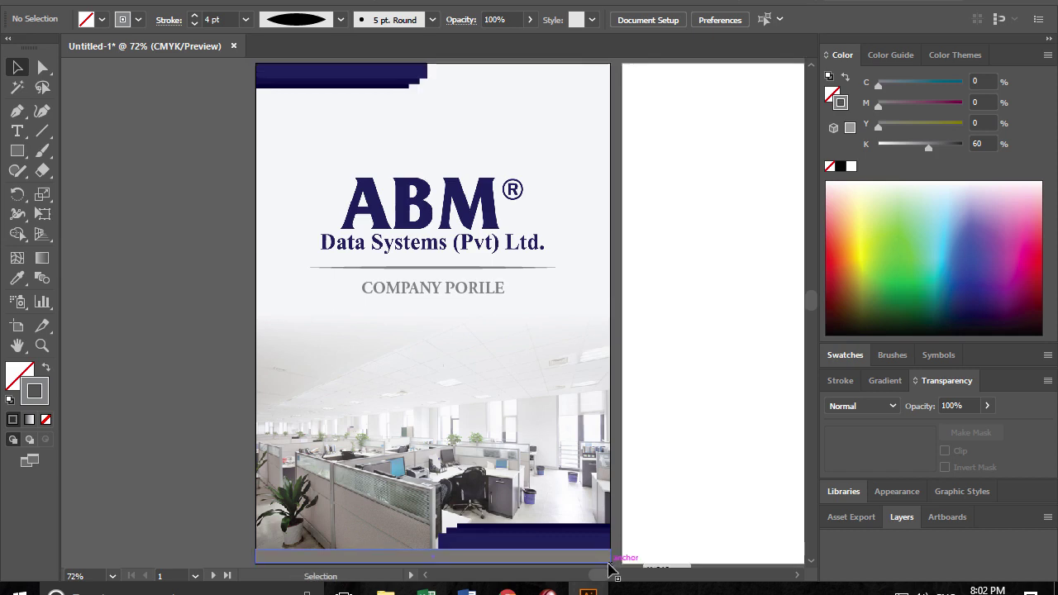
# - Copy the cover's background and navy bars onto pages two and three
pyautogui.moveTo(533, 405); pyautogui.dragTo(397, 380)
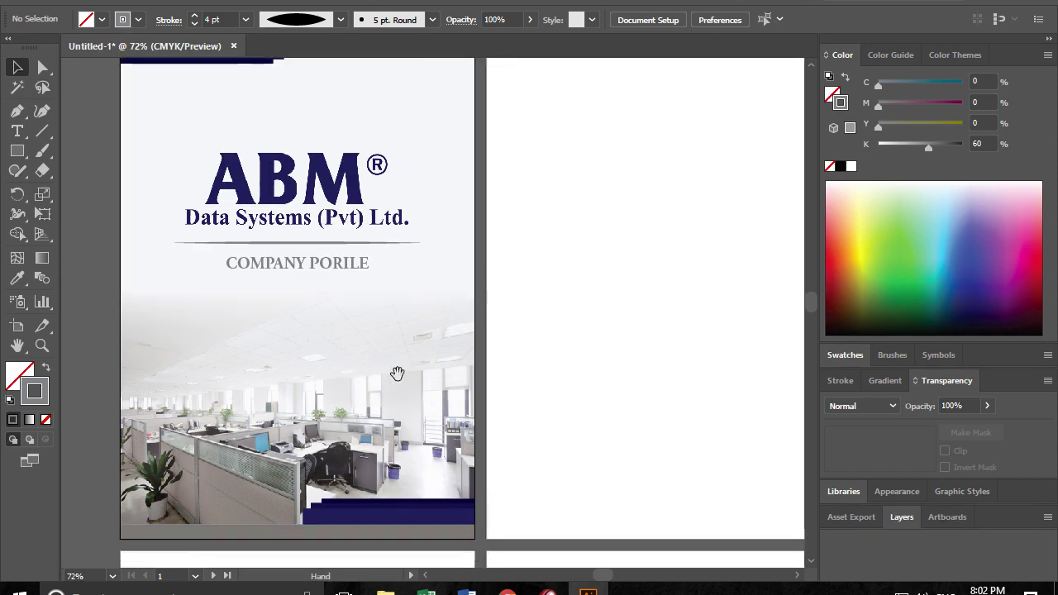
pyautogui.hotkey('ctrl', '-')
pyautogui.hotkey('ctrl', '-')
pyautogui.hotkey('ctrl', '-')
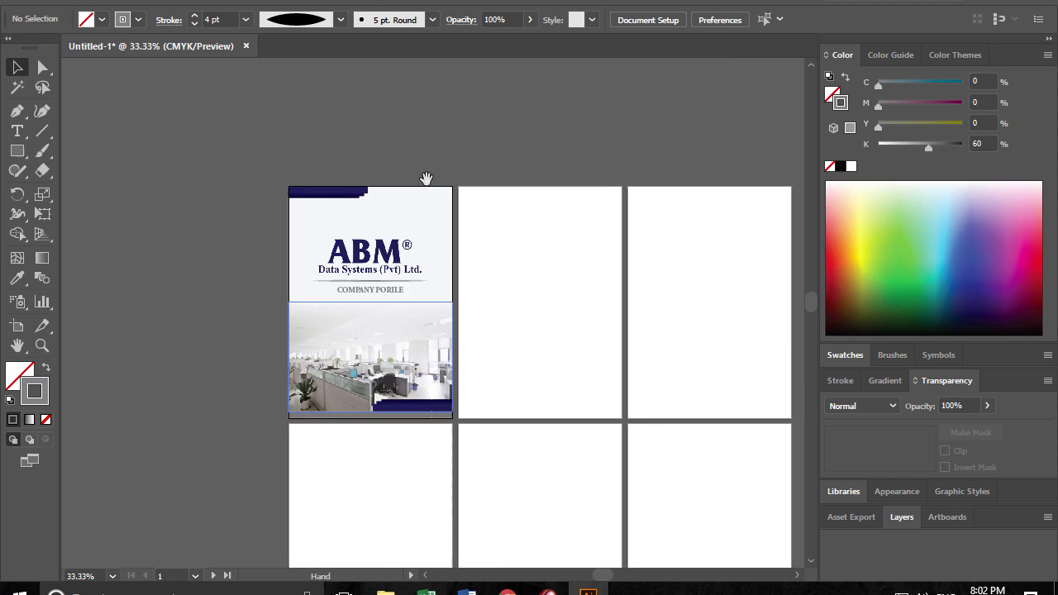
pyautogui.moveTo(425, 177); pyautogui.dragTo(352, 214)
pyautogui.click(294, 195)
pyautogui.moveTo(223, 176); pyautogui.dragTo(241, 208)
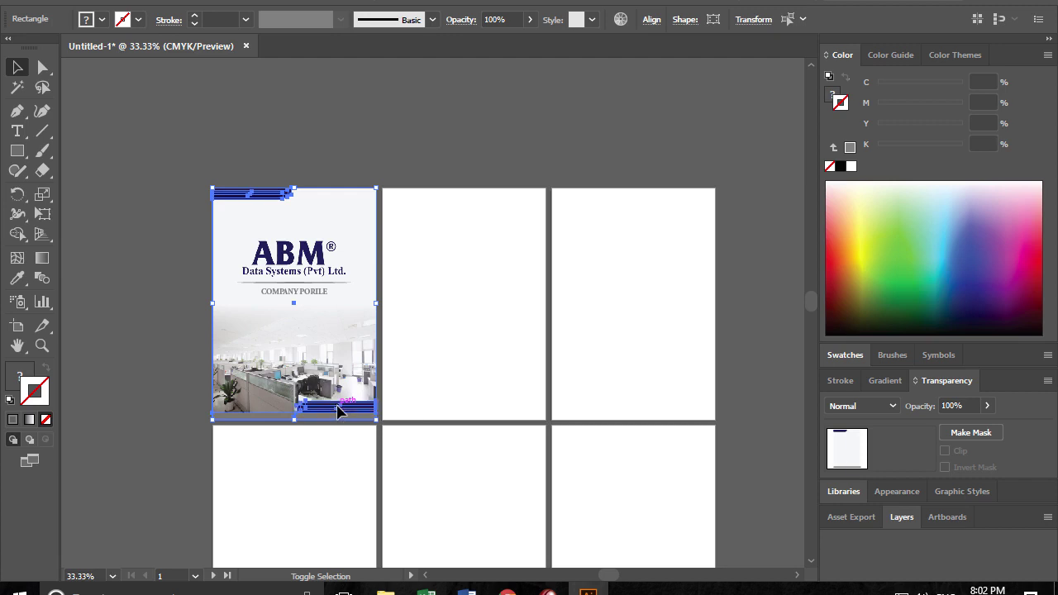
pyautogui.press('a')
pyautogui.moveTo(379, 418); pyautogui.dragTo(350, 432)
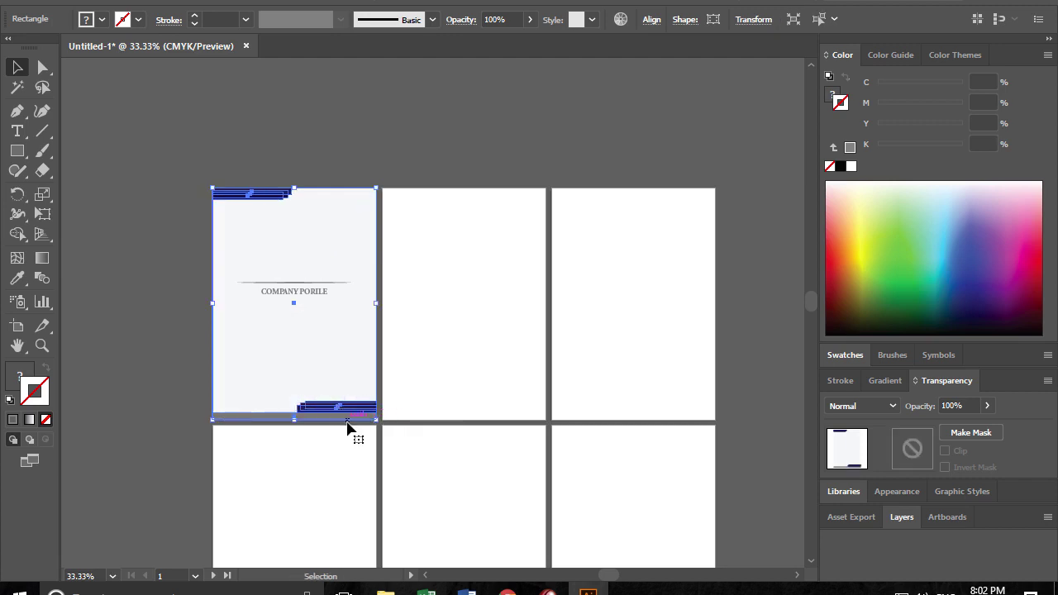
pyautogui.press('v')
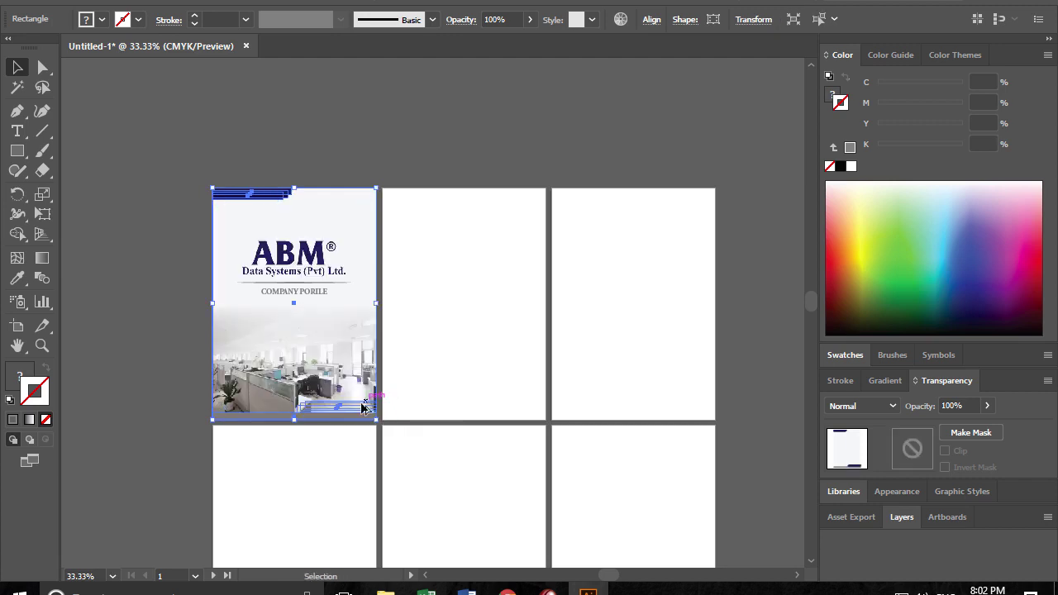
pyautogui.moveTo(363, 407); pyautogui.dragTo(520, 425)
pyautogui.moveTo(524, 428); pyautogui.dragTo(511, 431)
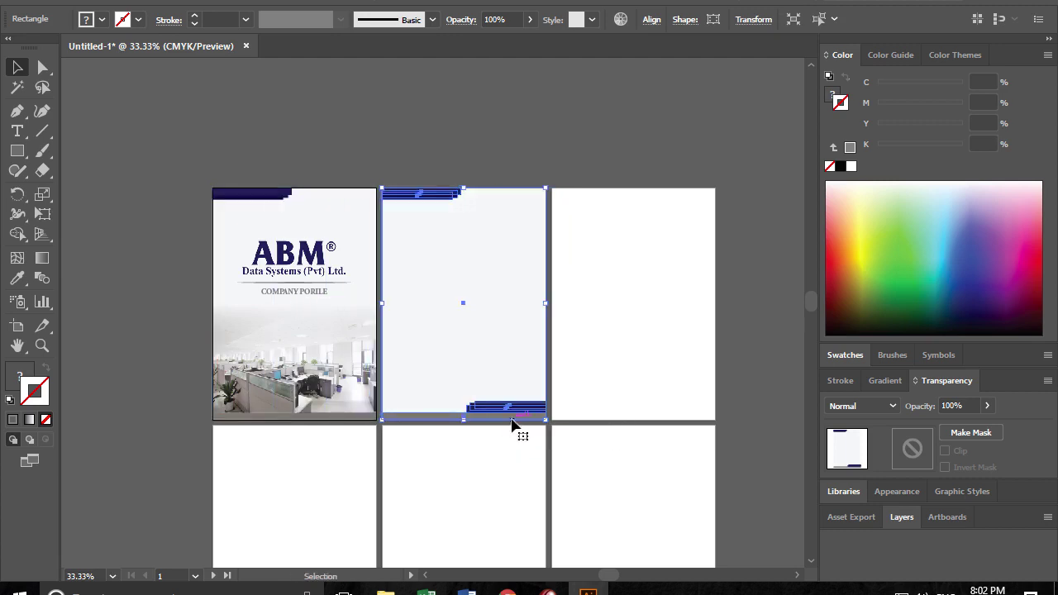
pyautogui.hotkey('ctrl', 'd')
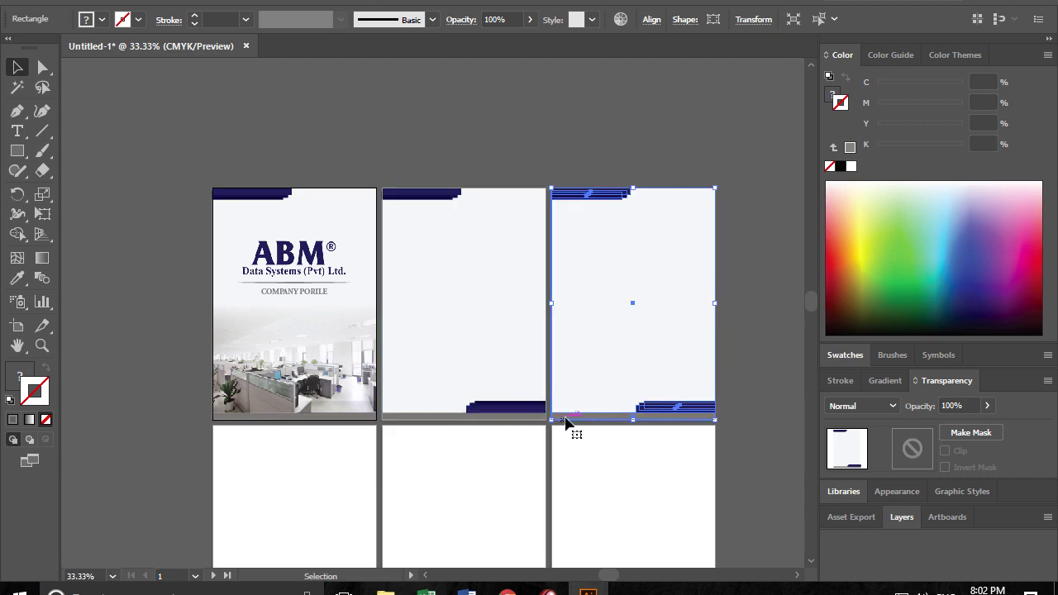
# - Duplicate the navy bar panels down onto all three bottom-row pages
pyautogui.scroll(-1, 567, 425)
pyautogui.scroll(-3, 568, 421)
pyautogui.scroll(-1, 569, 421)
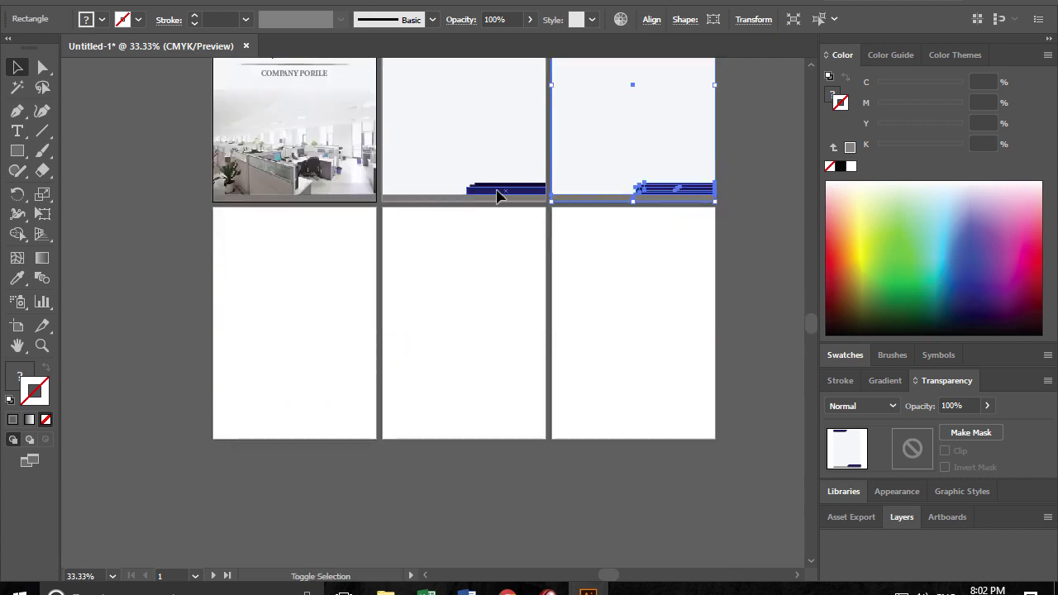
pyautogui.keyDown('shift'); pyautogui.click(500, 199); pyautogui.keyUp('shift')
pyautogui.moveTo(588, 202); pyautogui.dragTo(604, 438)
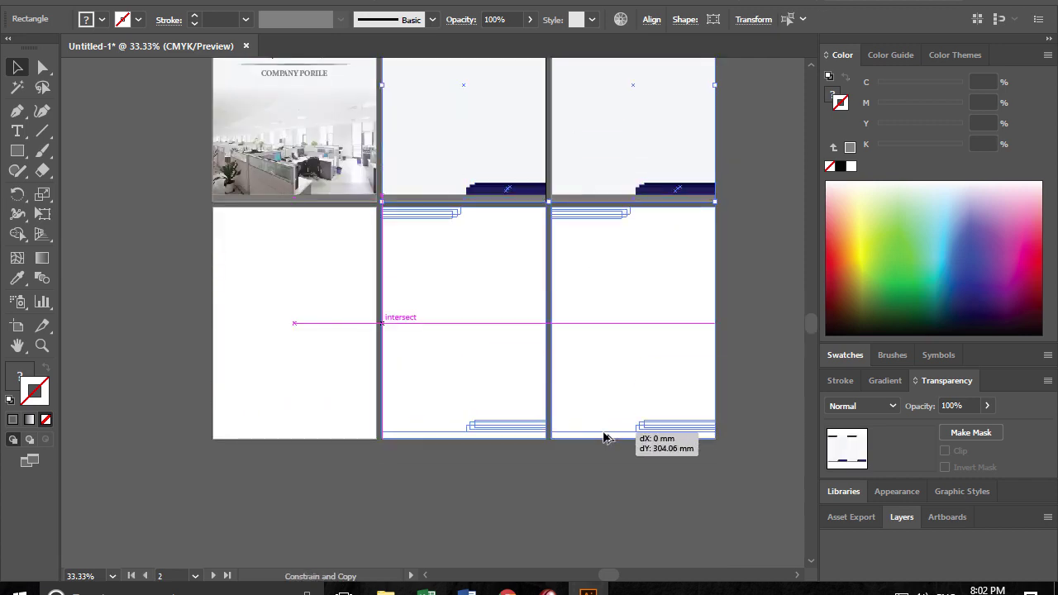
pyautogui.moveTo(603, 438); pyautogui.dragTo(605, 437)
pyautogui.click(508, 465)
pyautogui.moveTo(506, 438); pyautogui.dragTo(364, 436)
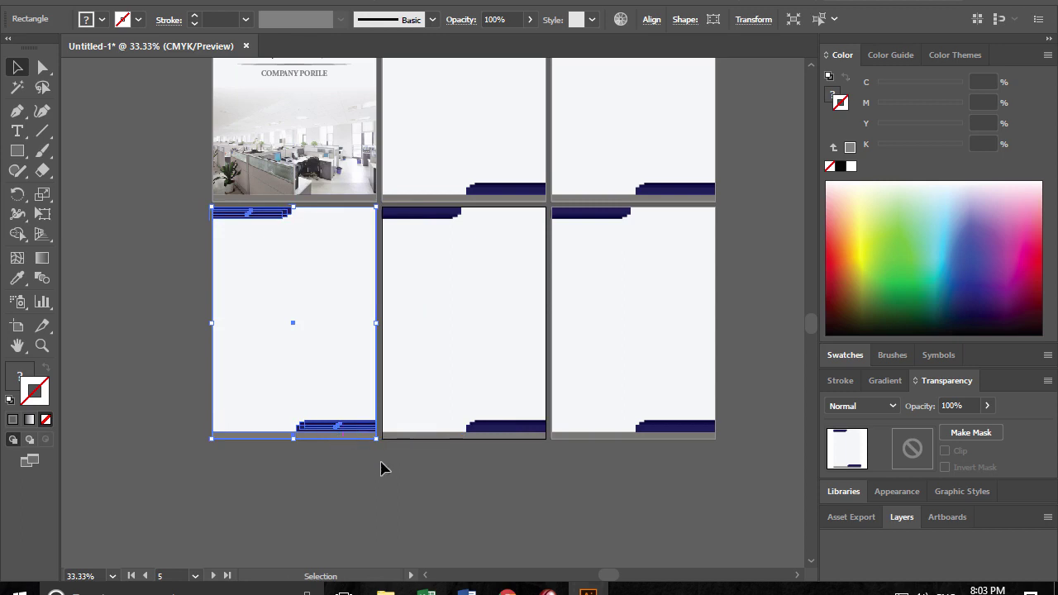
pyautogui.click(437, 473)
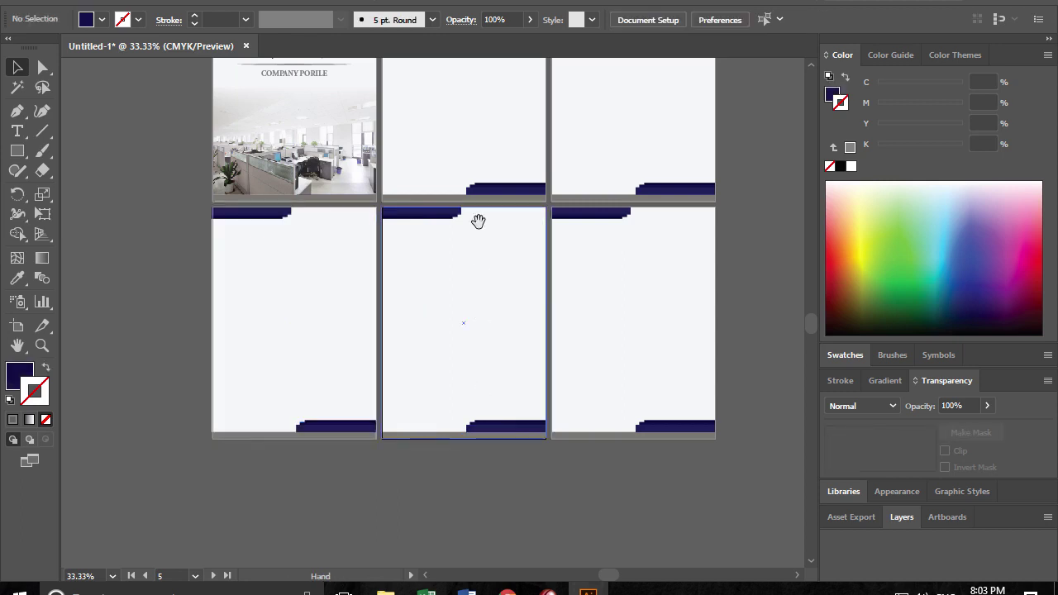
pyautogui.moveTo(477, 220); pyautogui.dragTo(454, 391)
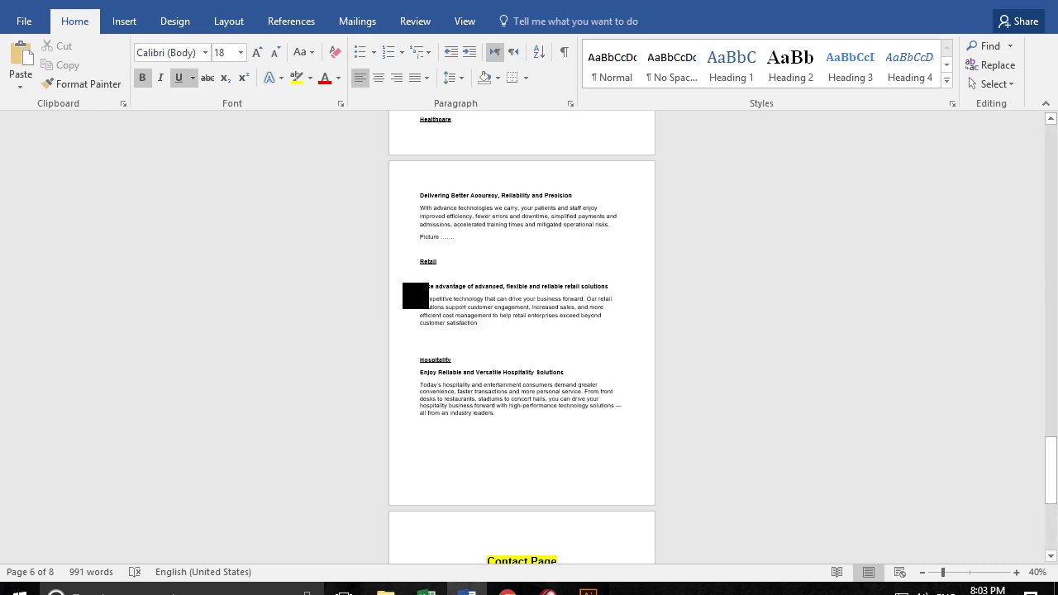
pyautogui.scroll(1, 416, 295)
# - Copy the 'HISTORY of ABM' through 'Our Services' text from Word's home page
pyautogui.scroll(2, 588, 300)
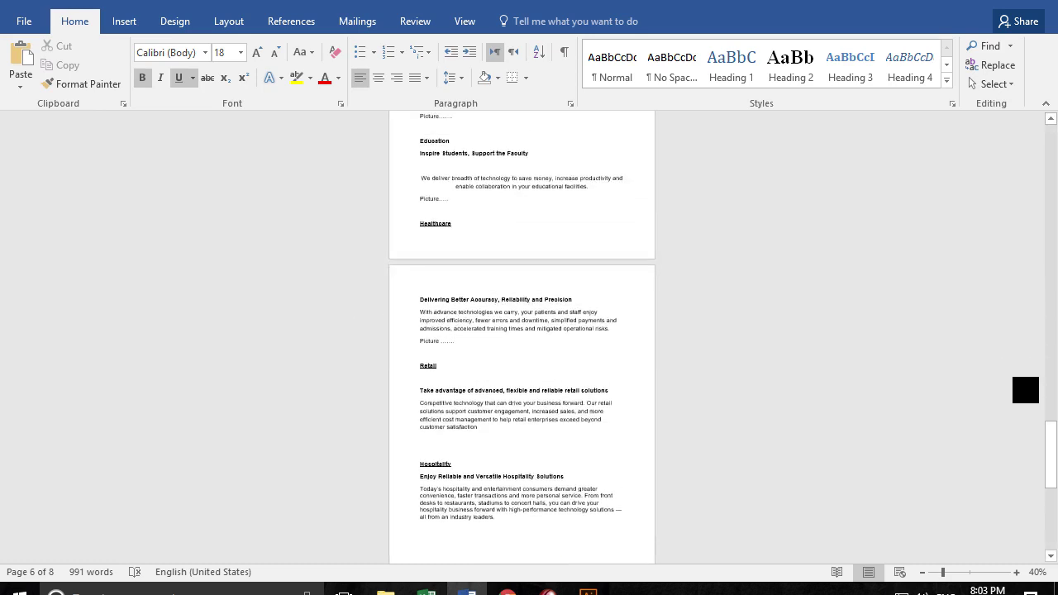
pyautogui.moveTo(1050, 454); pyautogui.dragTo(1050, 157)
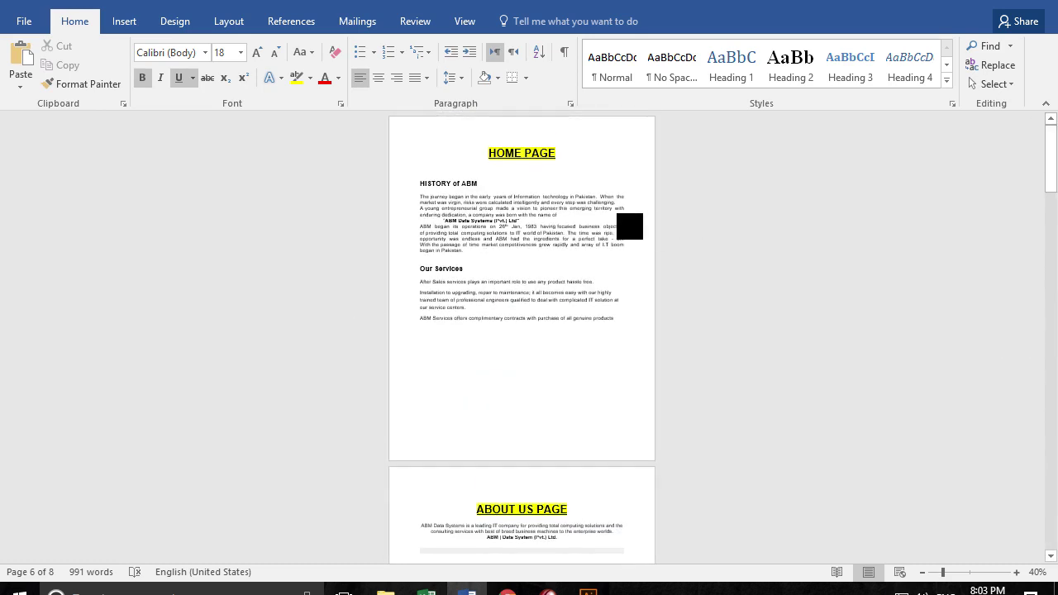
pyautogui.moveTo(419, 183); pyautogui.dragTo(592, 345)
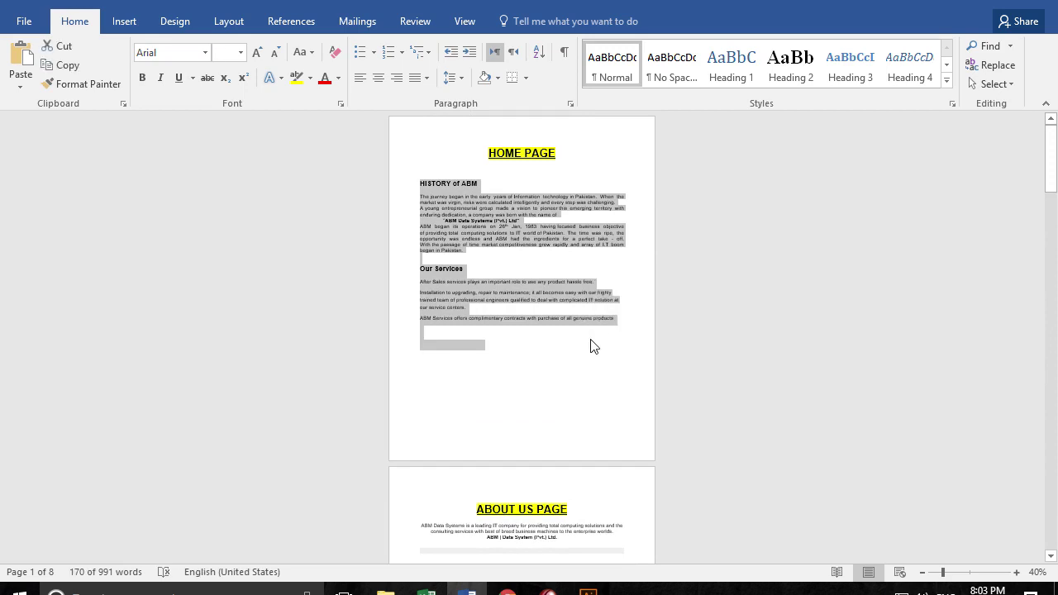
pyautogui.hotkey('alt', 'Tab')
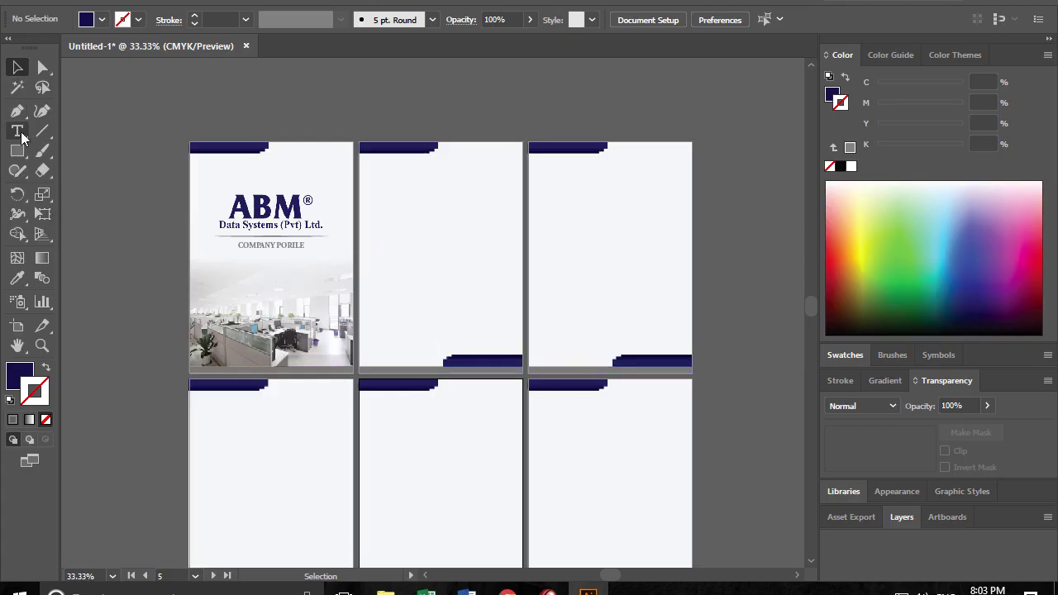
# - Paste the Word history text into a new text frame on the second page
pyautogui.click(17, 130)
pyautogui.moveTo(365, 169)
pyautogui.mouseDown()
pyautogui.moveTo(460, 294)
pyautogui.moveTo(507, 333)
pyautogui.mouseUp()
pyautogui.hotkey('ctrl', 'v')
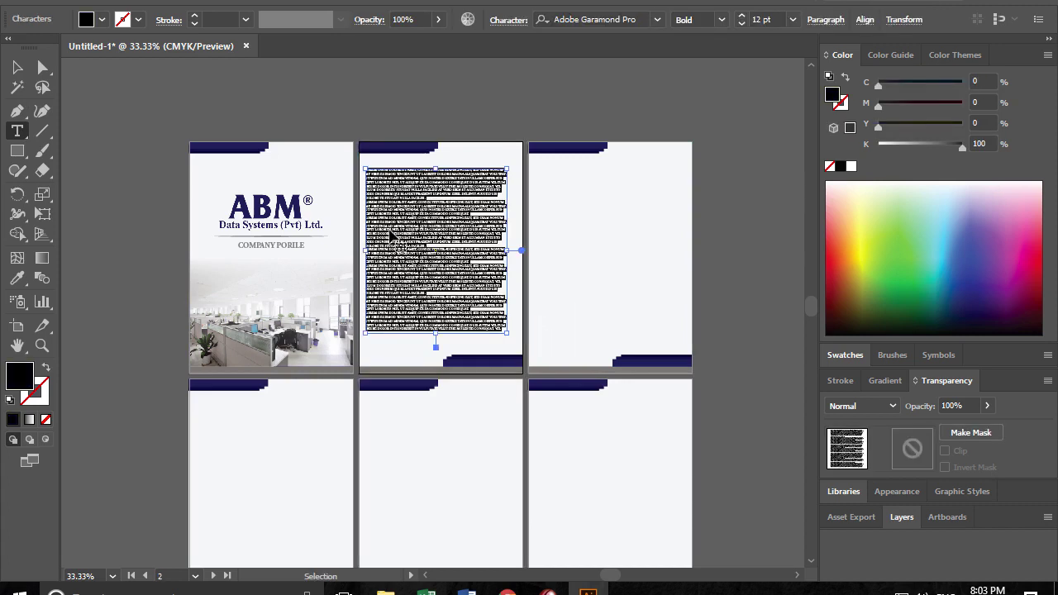
pyautogui.press('Escape')
pyautogui.press('z')
pyautogui.moveTo(333, 146); pyautogui.dragTo(562, 380)
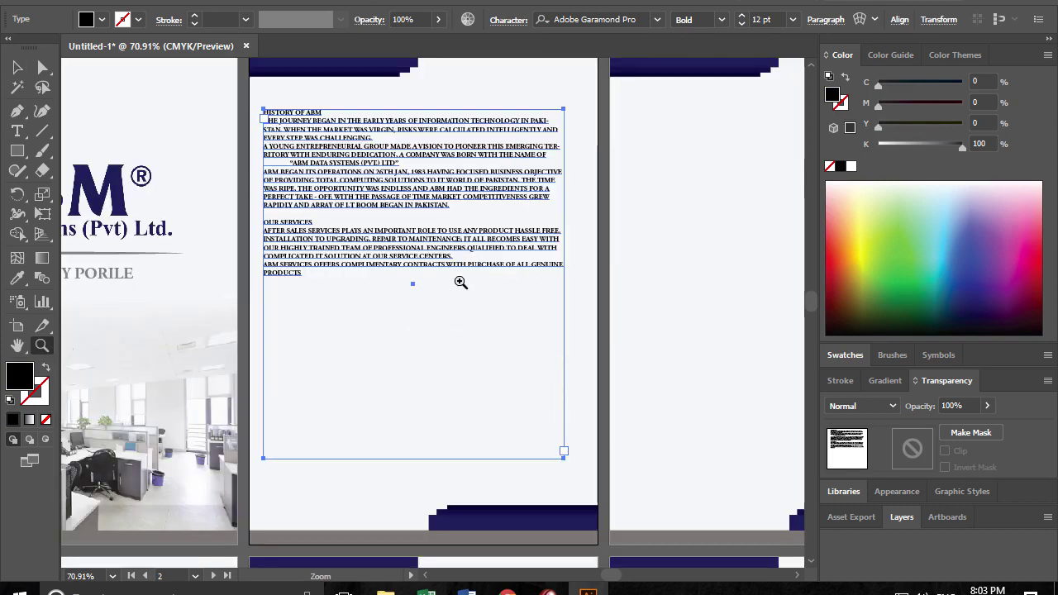
pyautogui.moveTo(248, 95); pyautogui.dragTo(626, 491)
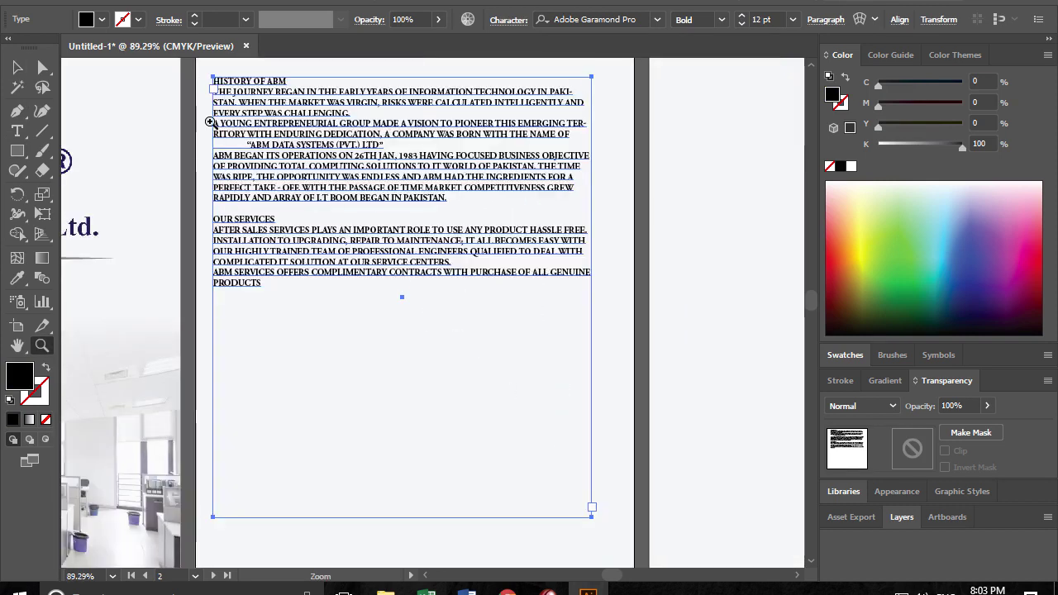
# - Set the text to Adobe Garamond Pro Regular and turn off All Caps
pyautogui.click(17, 67)
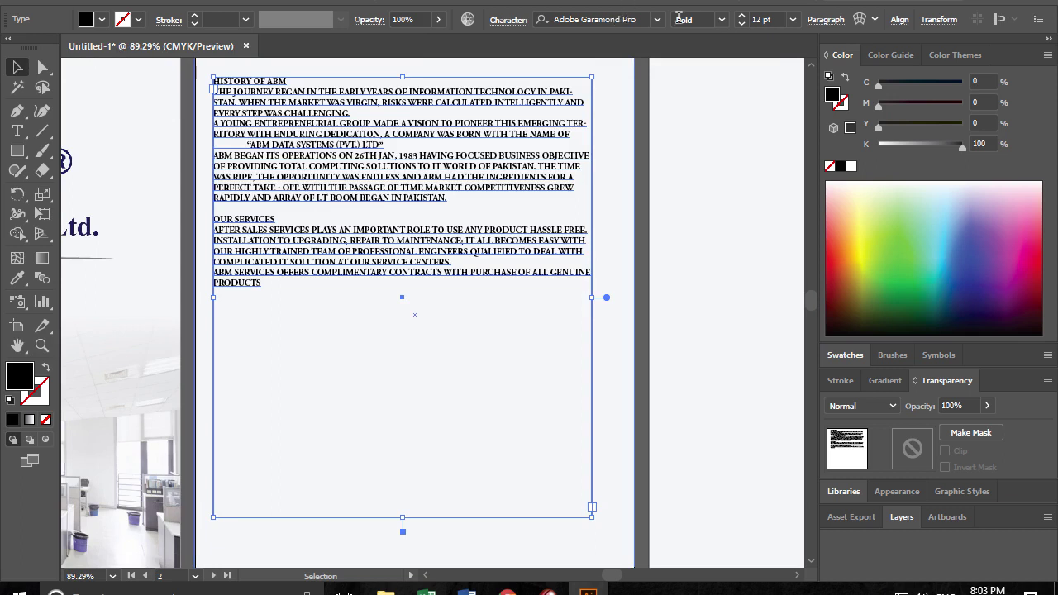
pyautogui.click(722, 19)
pyautogui.click(699, 68)
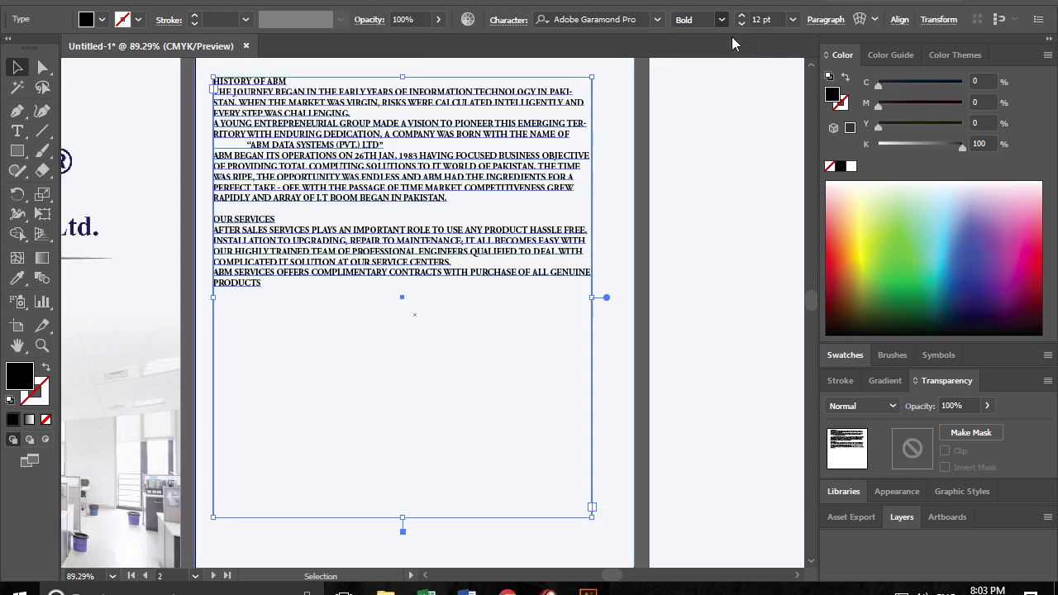
pyautogui.hotkey('ctrl', 'z')
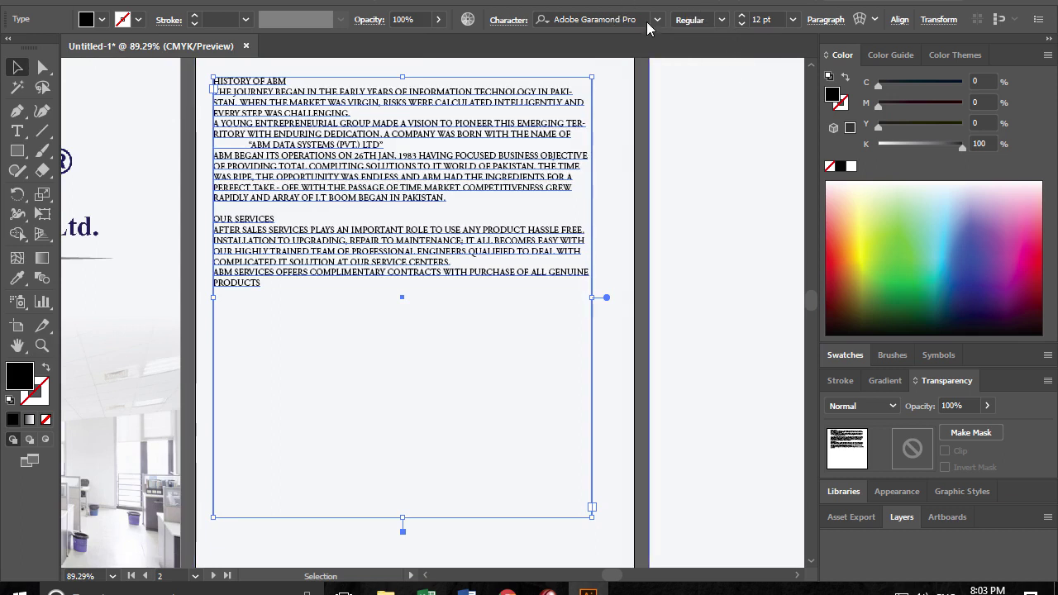
pyautogui.click(656, 21)
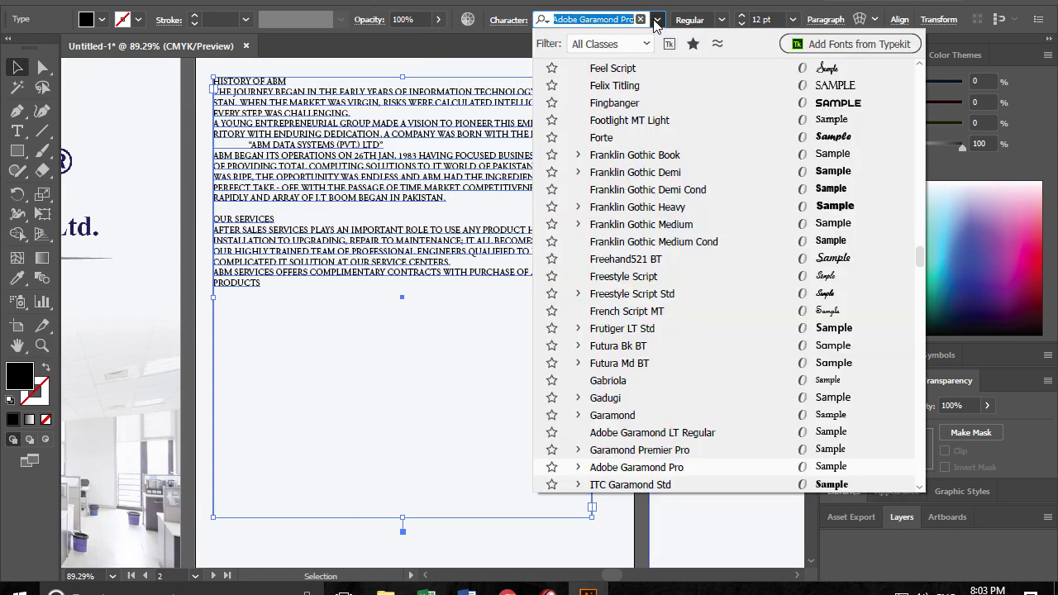
pyautogui.click(655, 21)
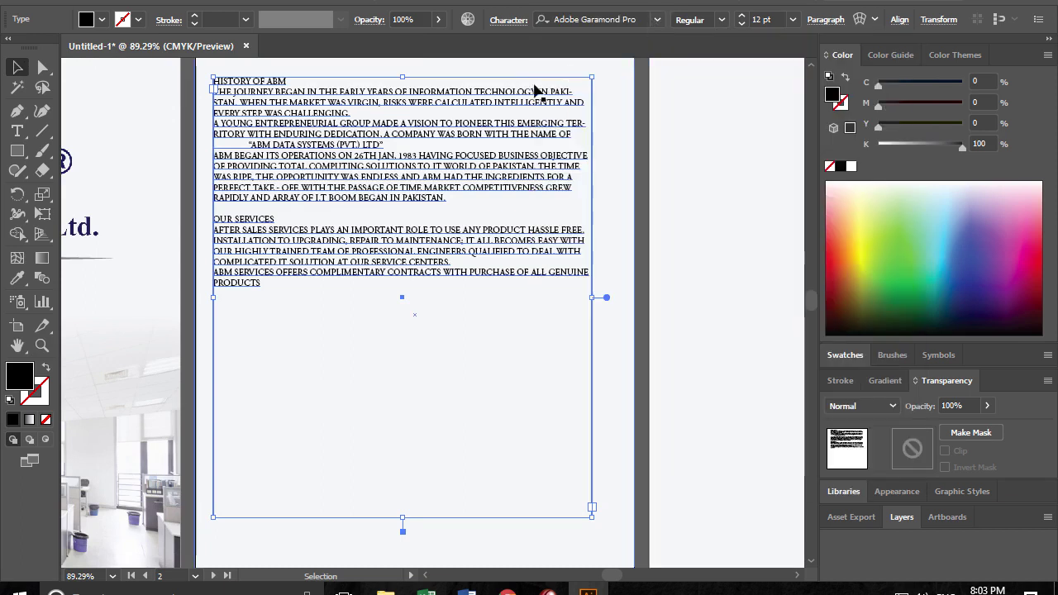
pyautogui.click(511, 20)
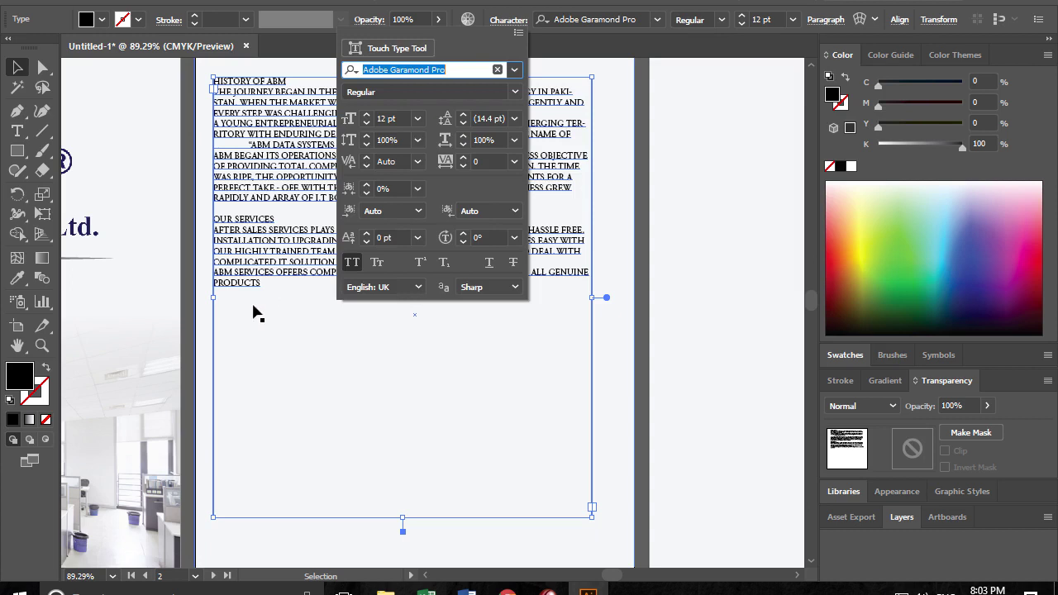
pyautogui.click(352, 262)
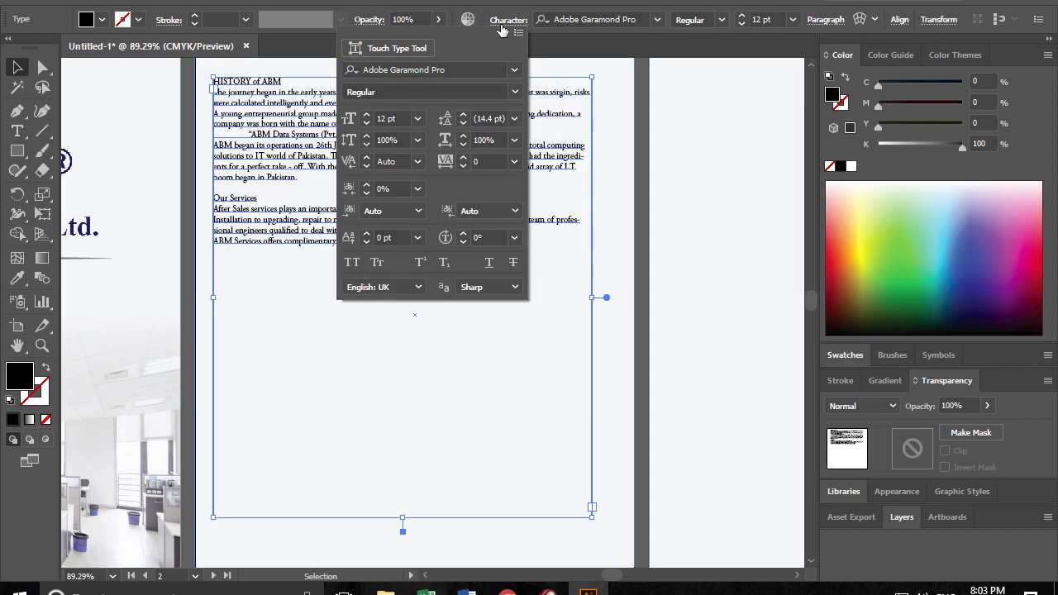
pyautogui.click(508, 20)
pyautogui.click(190, 101)
pyautogui.press('z')
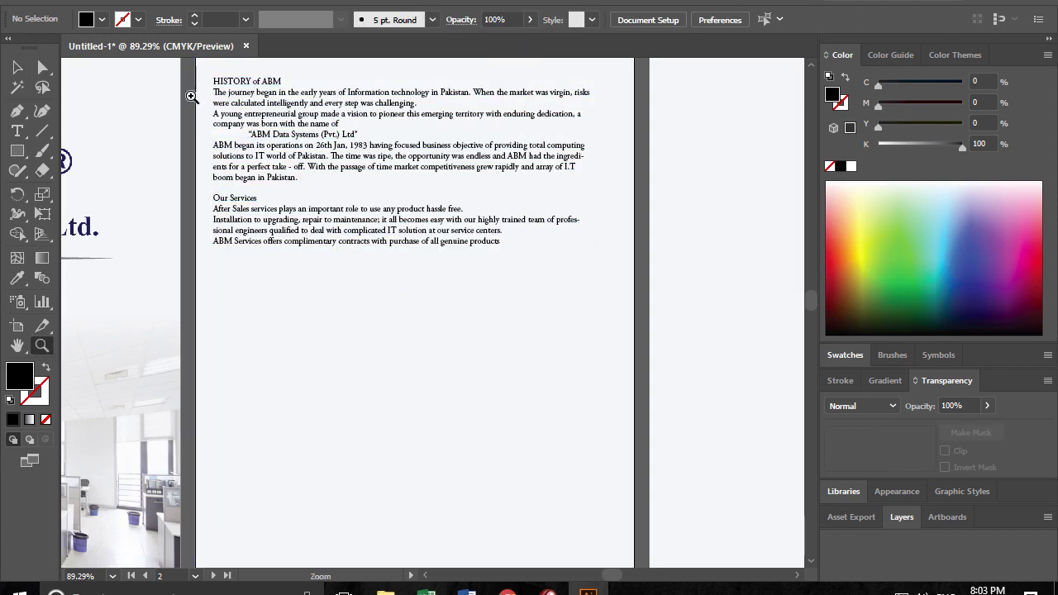
pyautogui.moveTo(196, 73); pyautogui.dragTo(636, 336)
# - Retype the heading word HISTORY as 'History' in the second page's text
pyautogui.moveTo(421, 200); pyautogui.dragTo(437, 215)
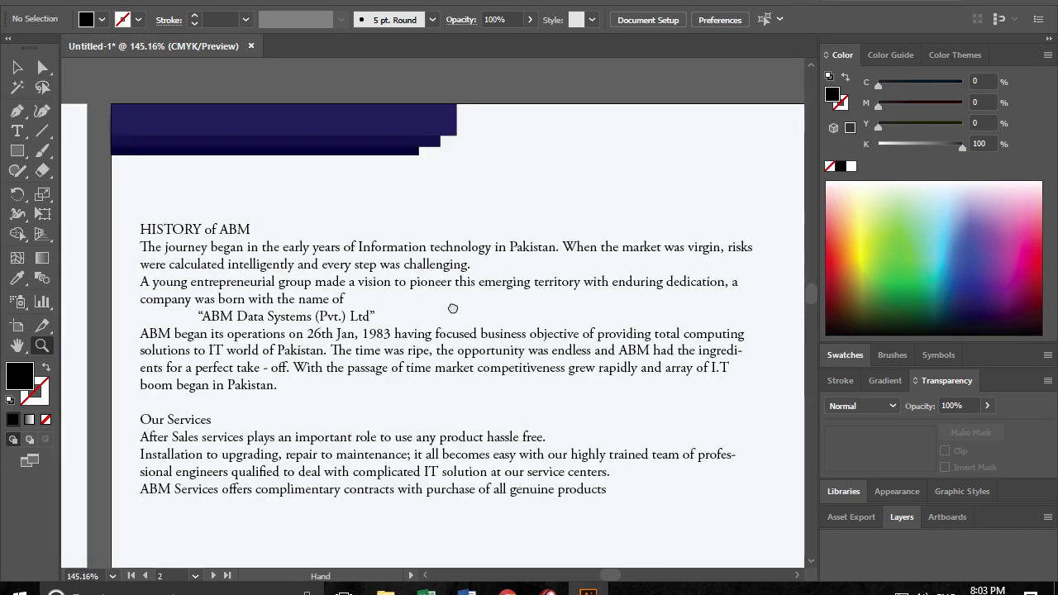
pyautogui.click(17, 67)
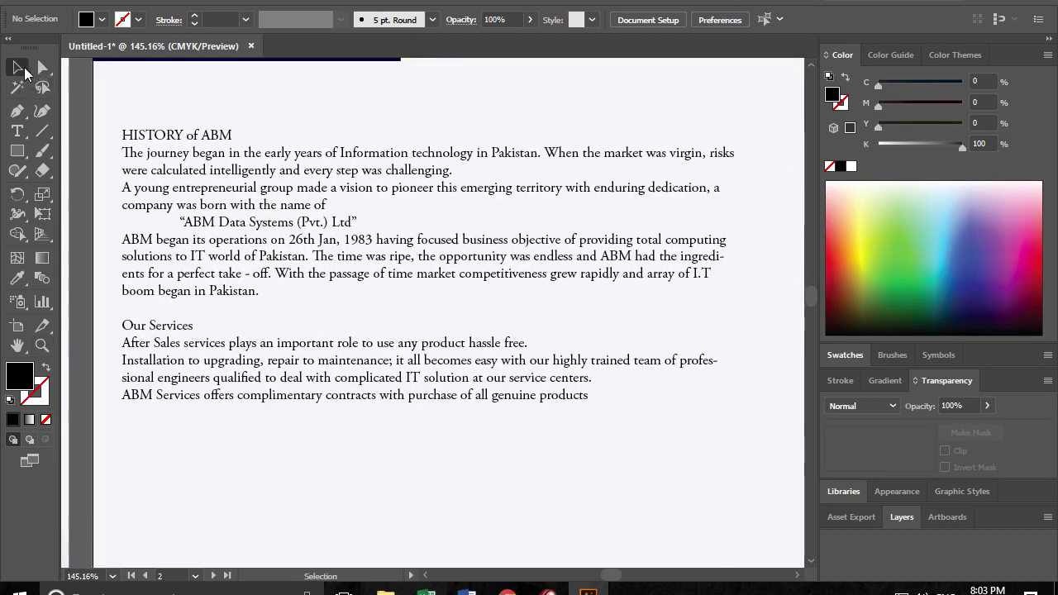
pyautogui.doubleClick(180, 120)
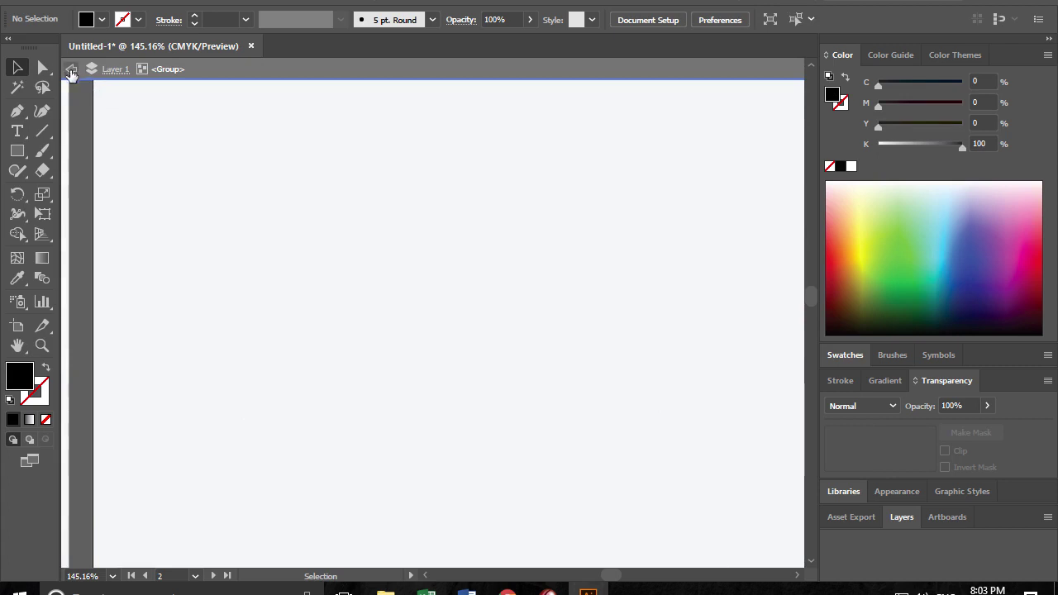
pyautogui.press('Escape')
pyautogui.click(182, 151)
pyautogui.doubleClick(174, 134)
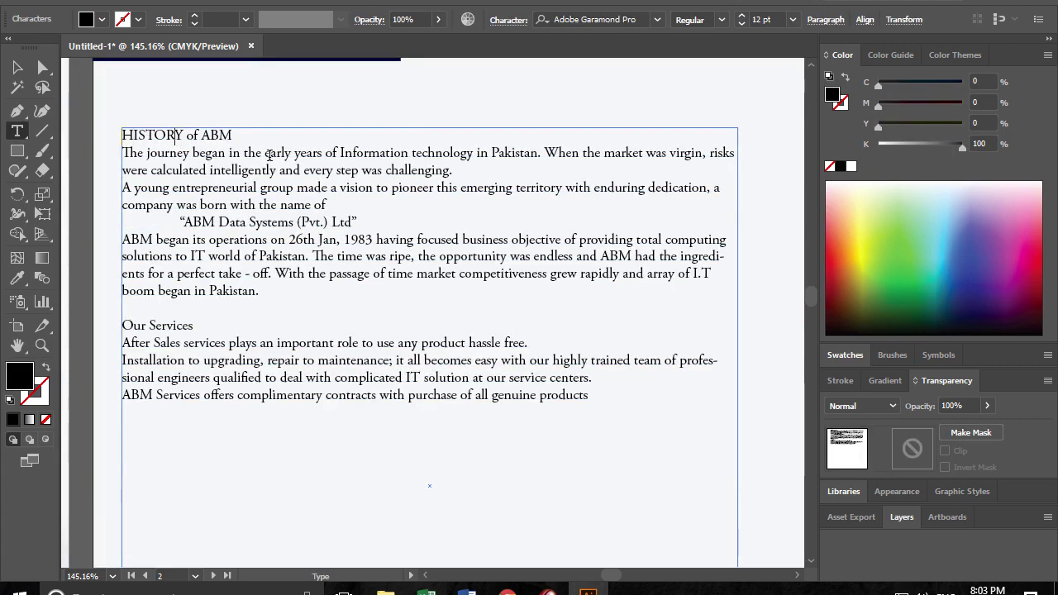
pyautogui.hotkey('ctrl', 'shift', 'Left')
pyautogui.write('Historty')
pyautogui.press('BackSpace')
pyautogui.press('BackSpace')
pyautogui.press('BackSpace')
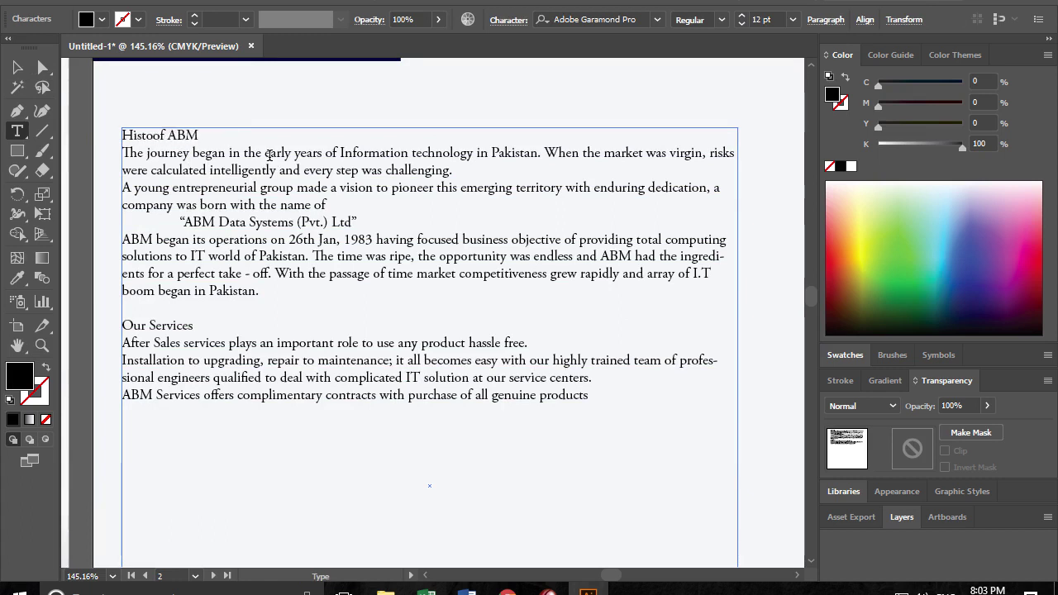
pyautogui.write('ry')
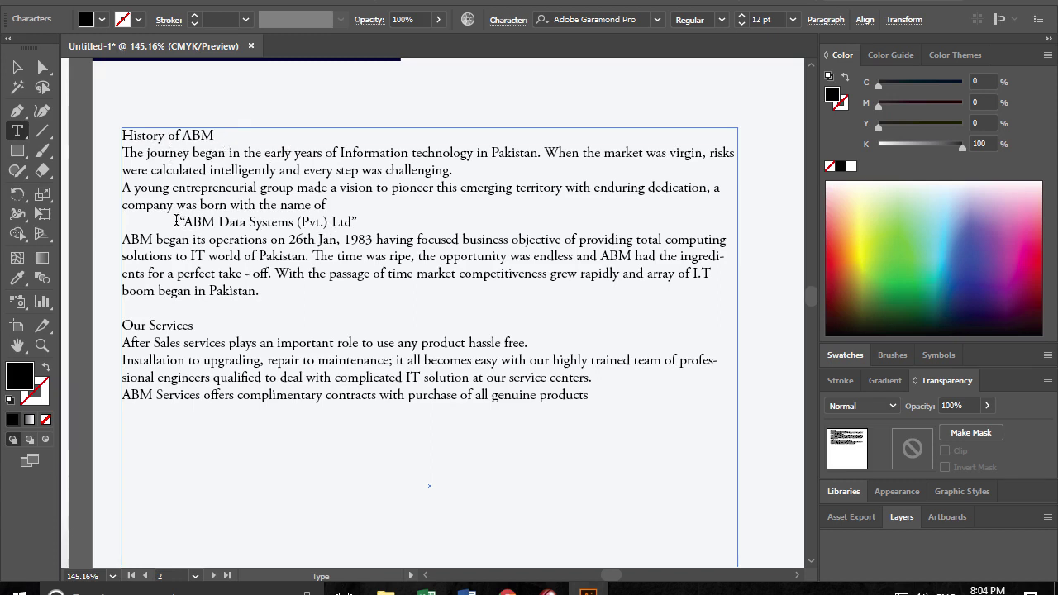
# - Delete the indent and line break so “ABM Data Systems (Pvt.) Ltd” follows “born with the name of”
pyautogui.press('BackSpace')
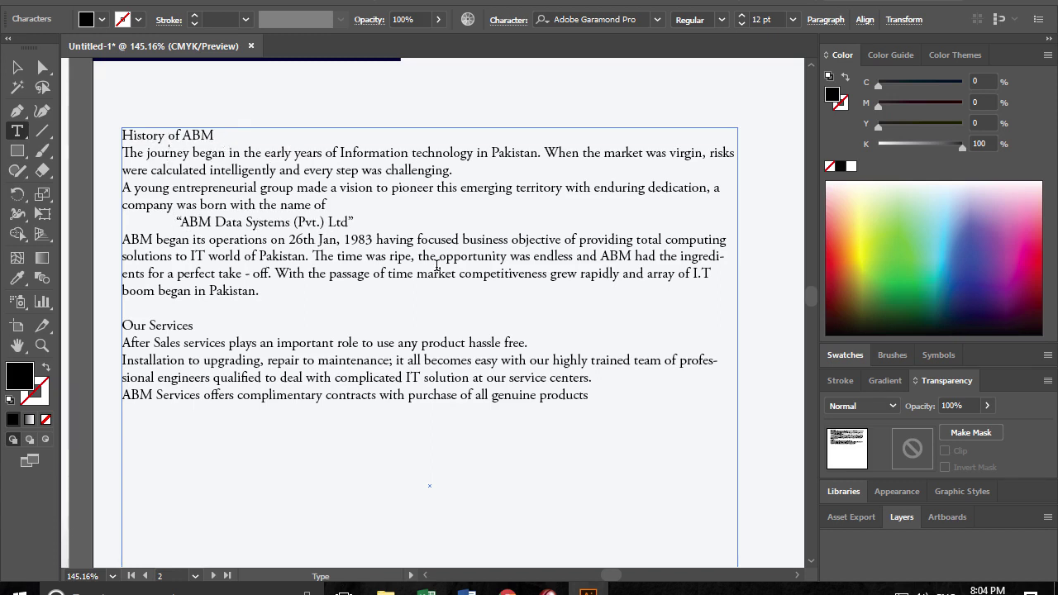
pyautogui.hotkey('shift', 'Home')
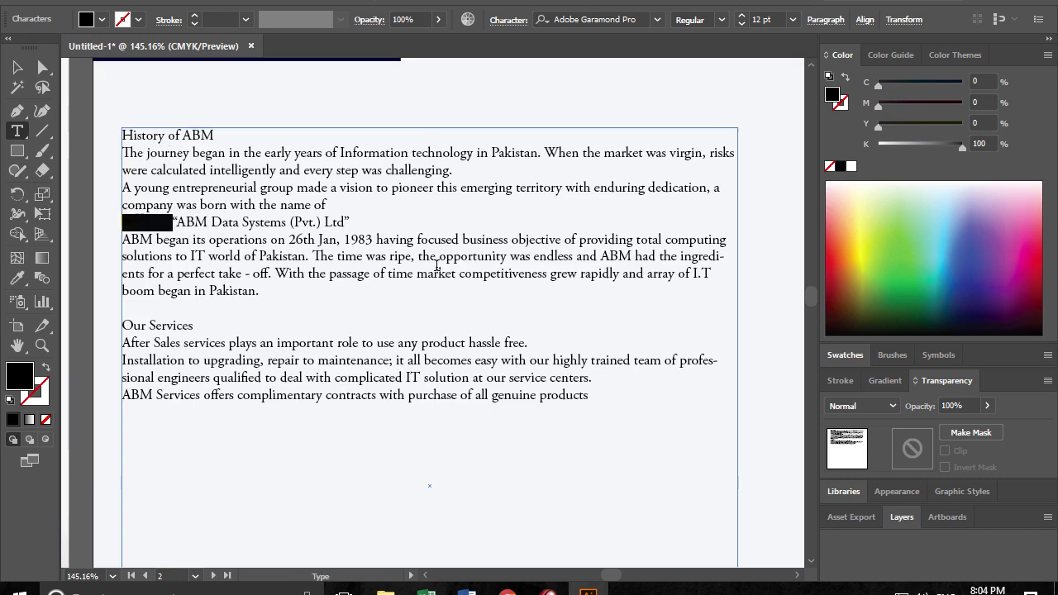
pyautogui.press('BackSpace')
pyautogui.press('BackSpace')
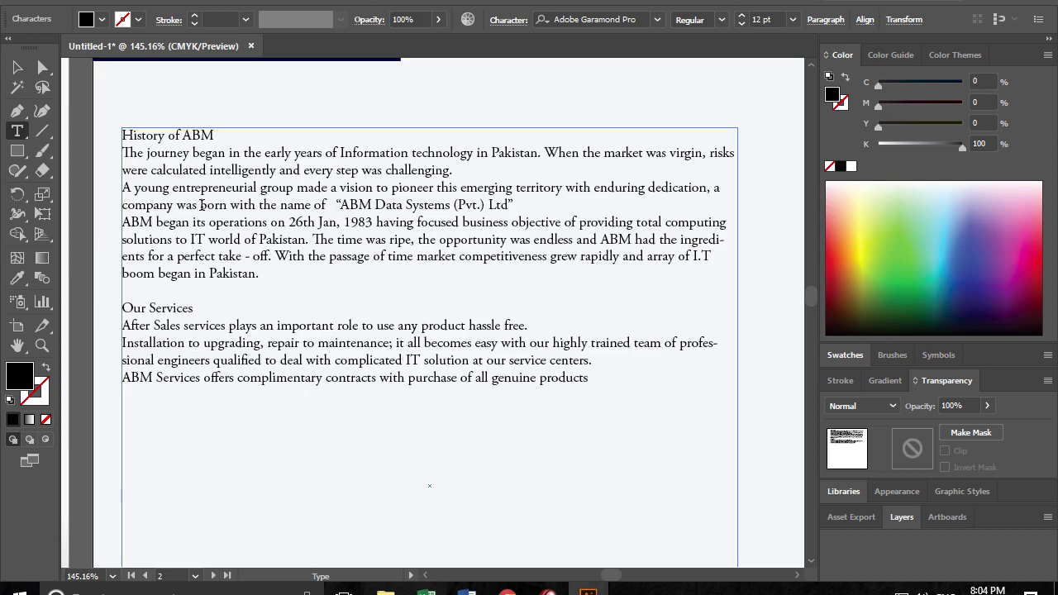
pyautogui.hotkey('ctrl', 'a')
pyautogui.click(233, 138)
pyautogui.moveTo(142, 413); pyautogui.dragTo(106, 402)
pyautogui.moveTo(224, 137); pyautogui.dragTo(86, 157)
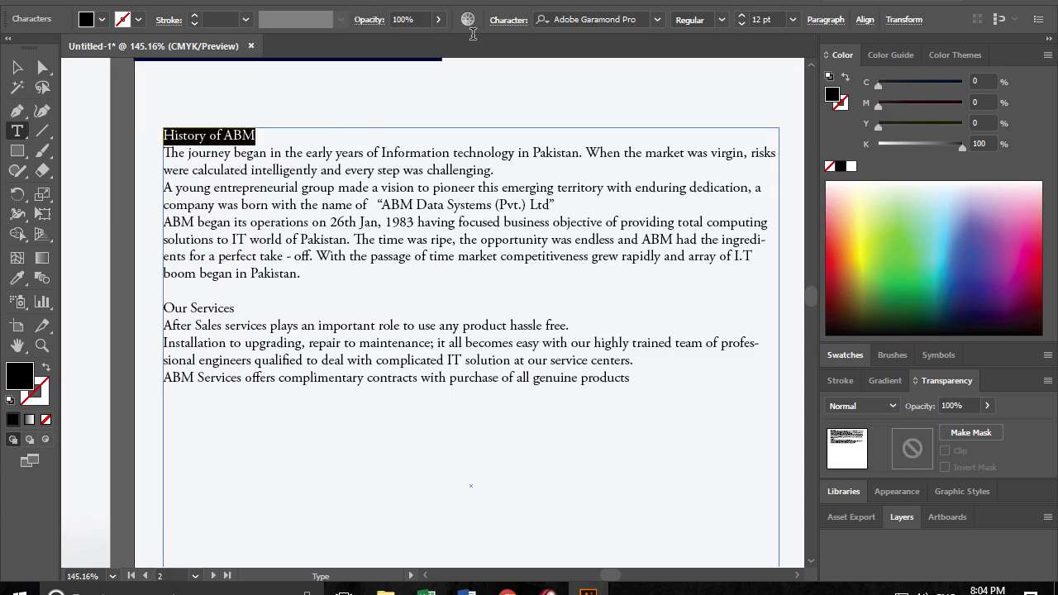
# - Set the History of ABM heading to 21 pt
pyautogui.click(793, 20)
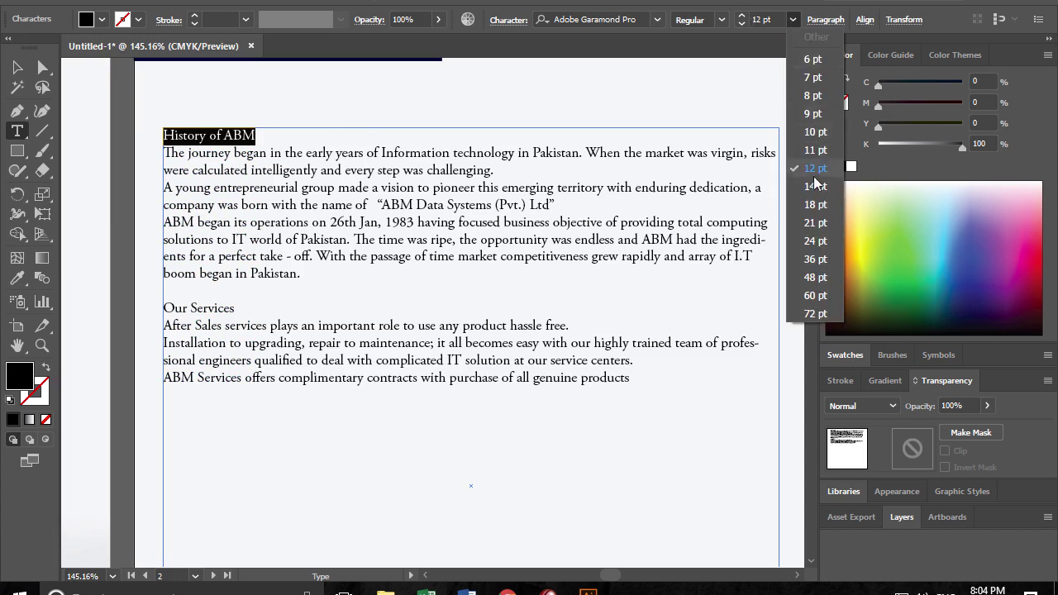
pyautogui.click(814, 223)
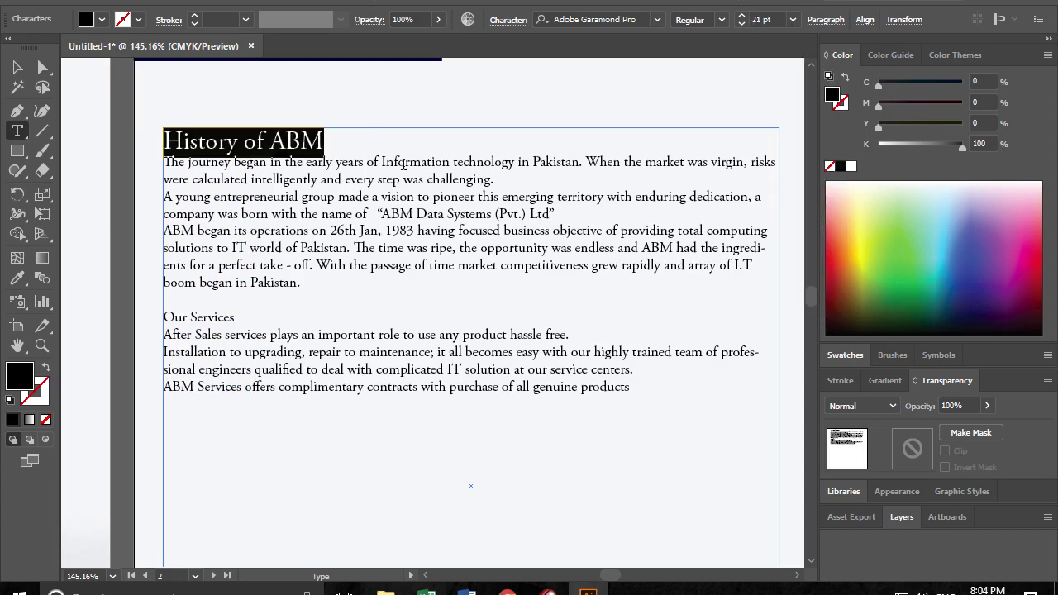
pyautogui.click(361, 150)
# - Adjust the History of ABM body leading, raising it to 21 pt and settling on 19 pt
pyautogui.click(341, 181)
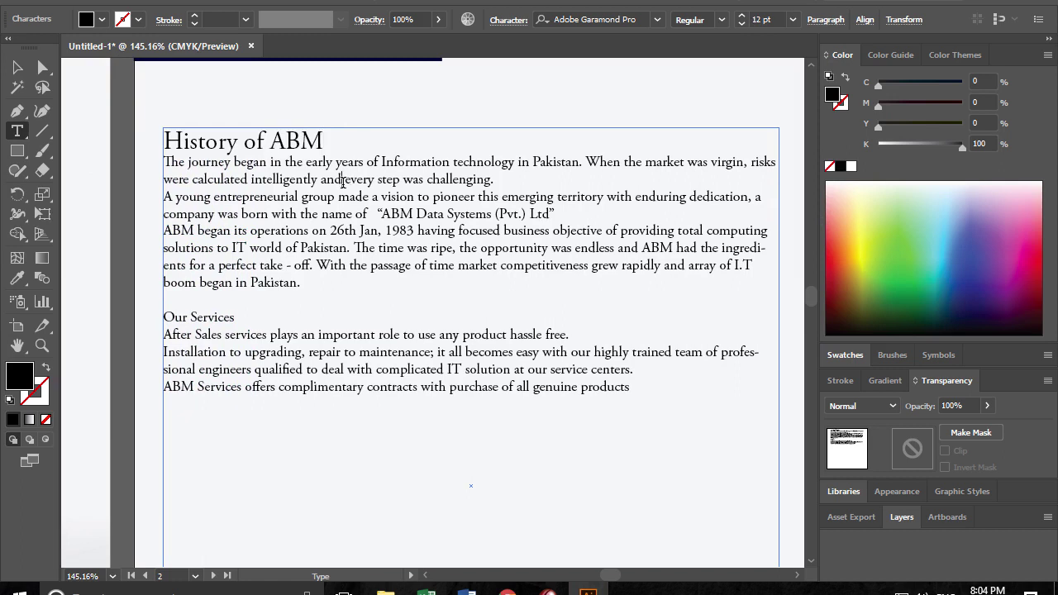
pyautogui.moveTo(165, 162); pyautogui.dragTo(350, 285)
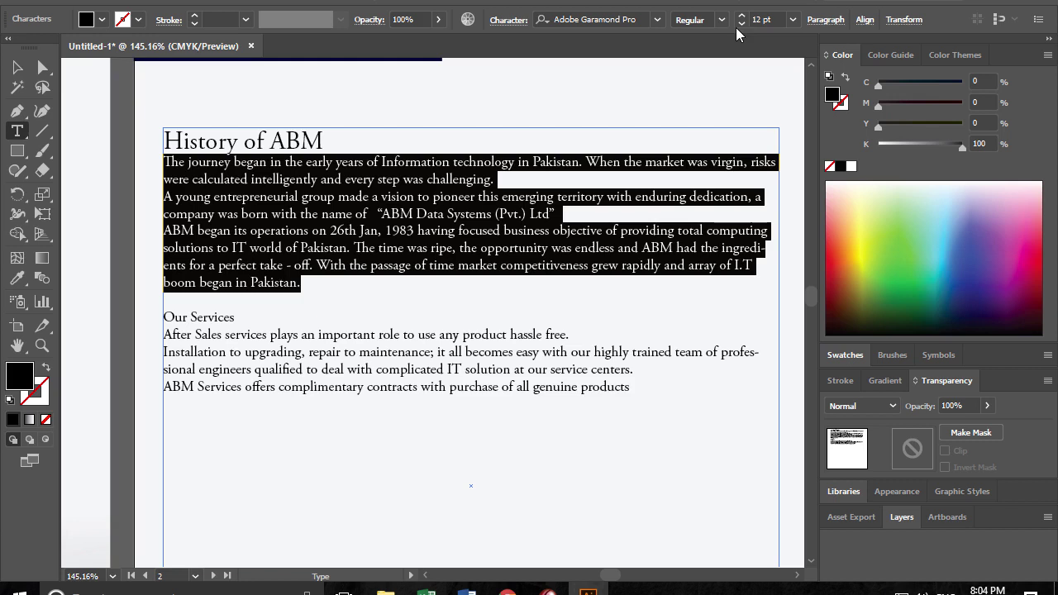
pyautogui.click(508, 21)
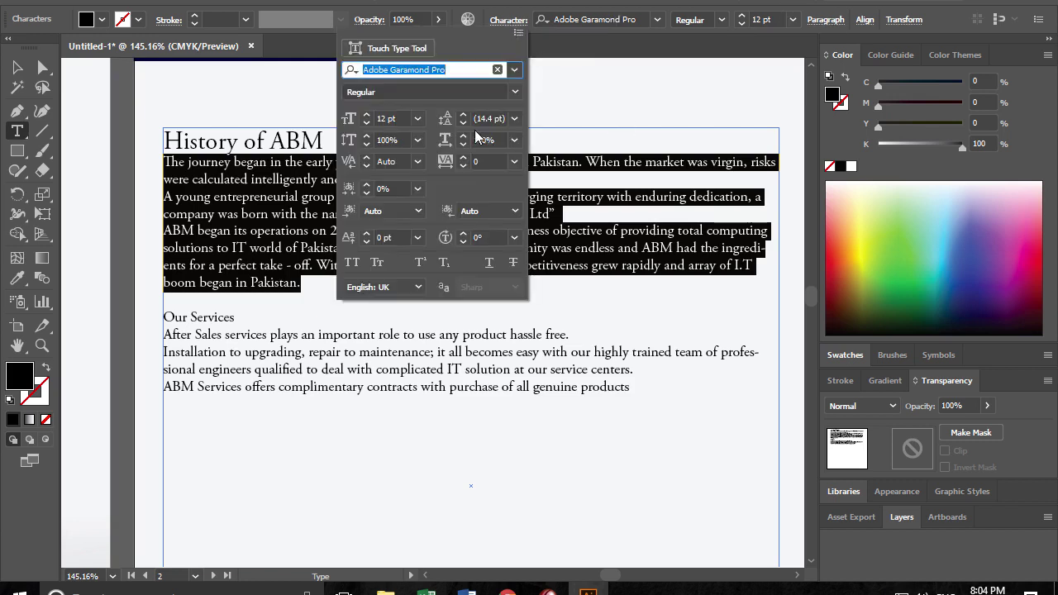
pyautogui.click(464, 114)
pyautogui.click(464, 114)
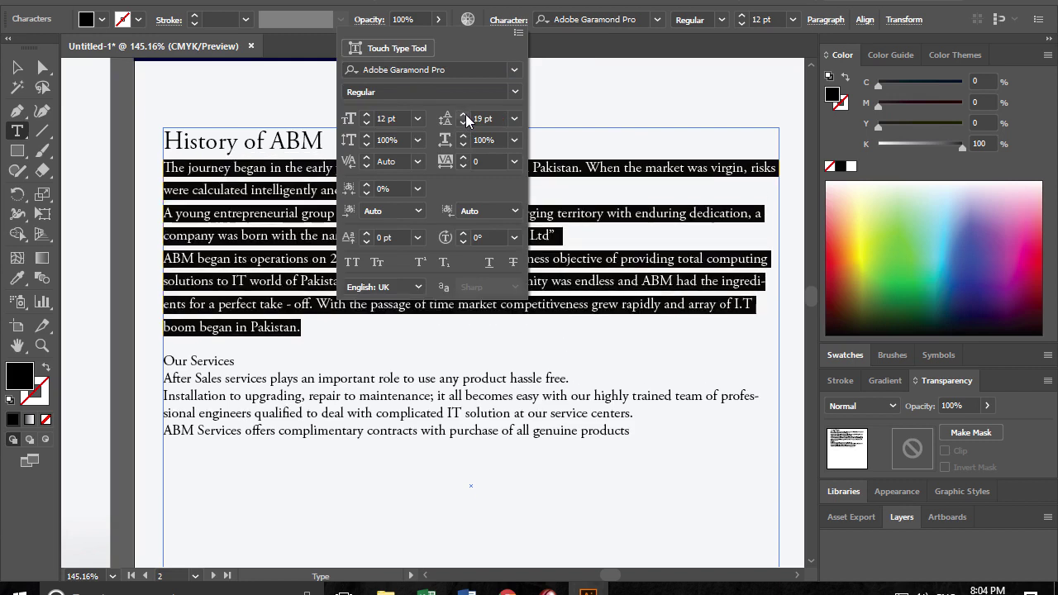
pyautogui.click(463, 114)
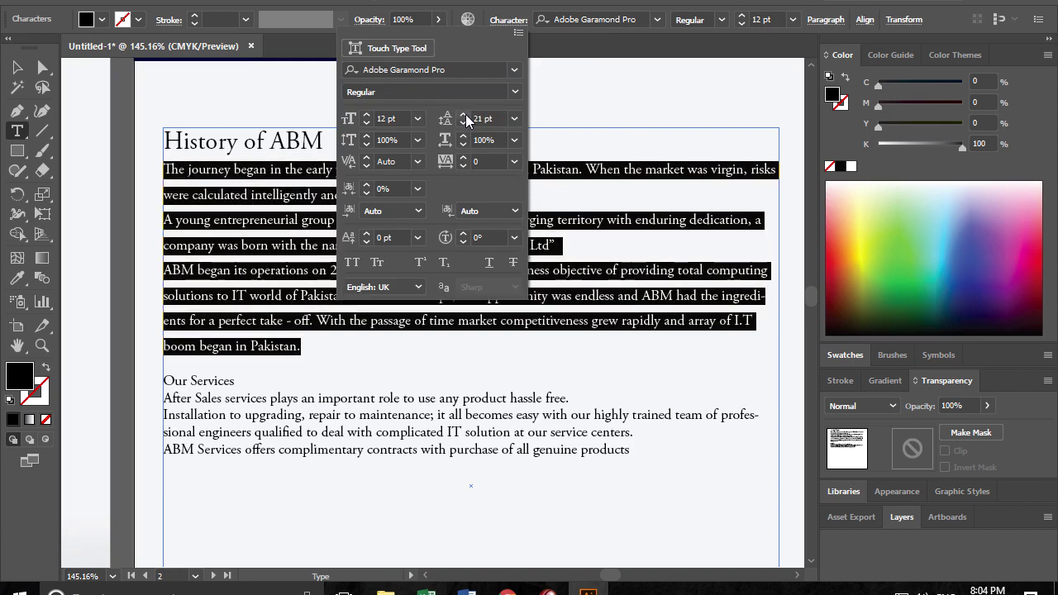
pyautogui.click(464, 123)
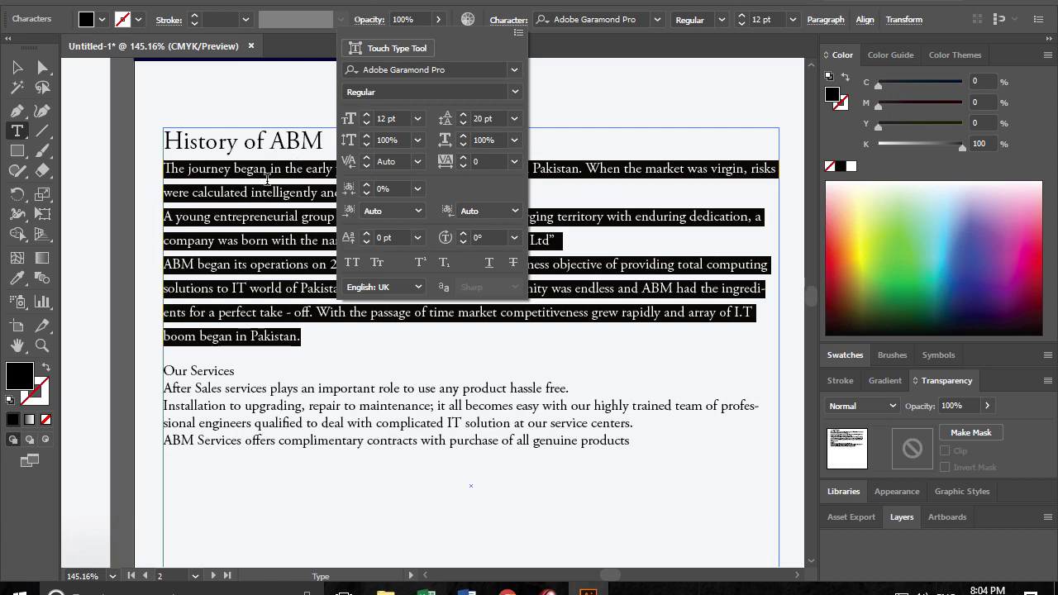
pyautogui.click(461, 124)
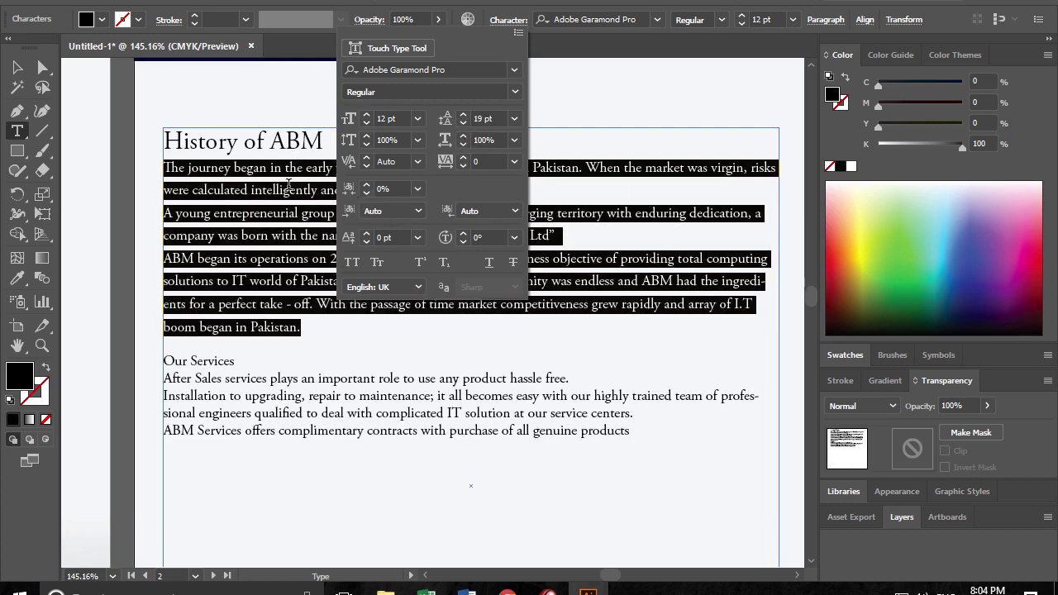
pyautogui.press('Escape')
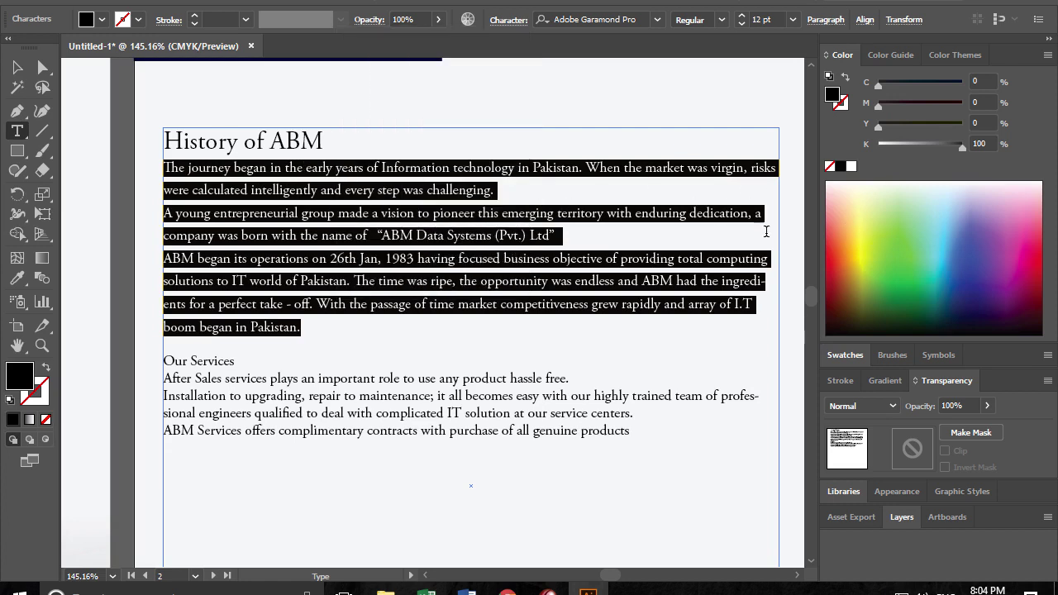
# - Justify the History of ABM paragraphs with the last line aligned left
pyautogui.click(826, 19)
pyautogui.click(747, 48)
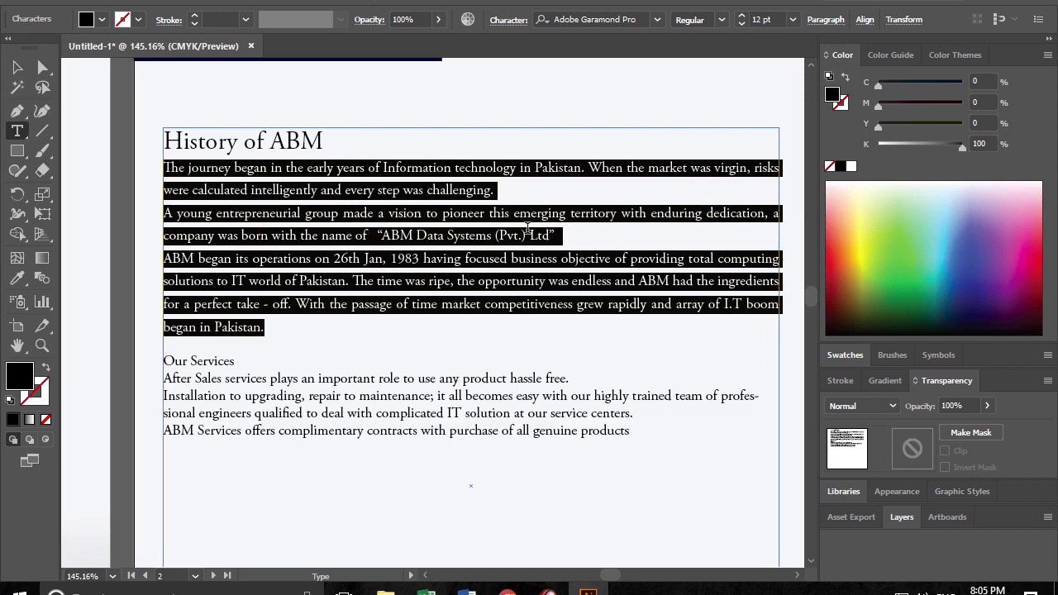
pyautogui.click(243, 234)
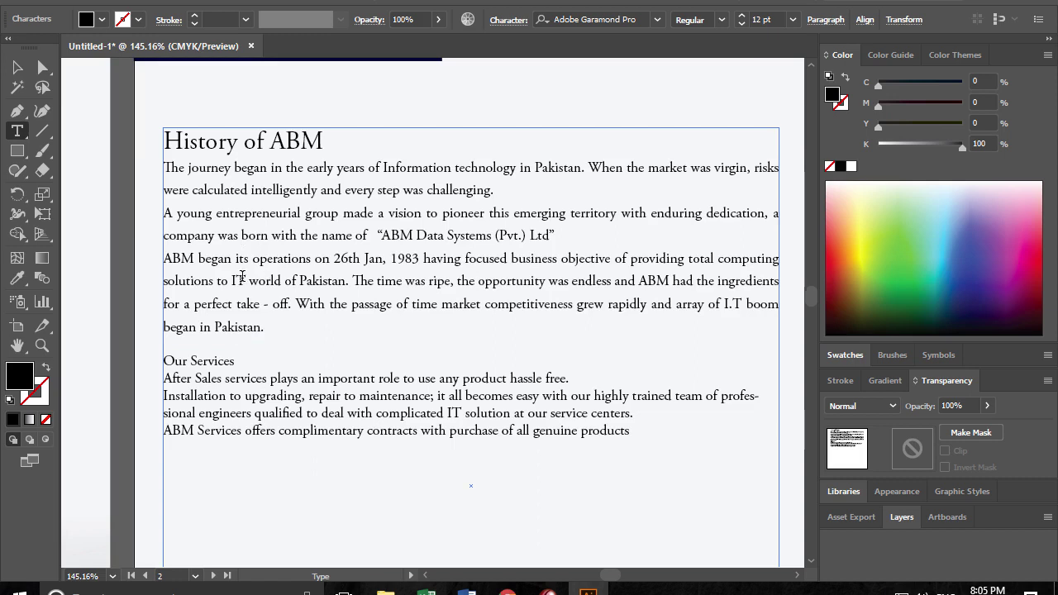
# - Tighten the History of ABM body leading to about 17 pt
pyautogui.moveTo(262, 334); pyautogui.dragTo(127, 175)
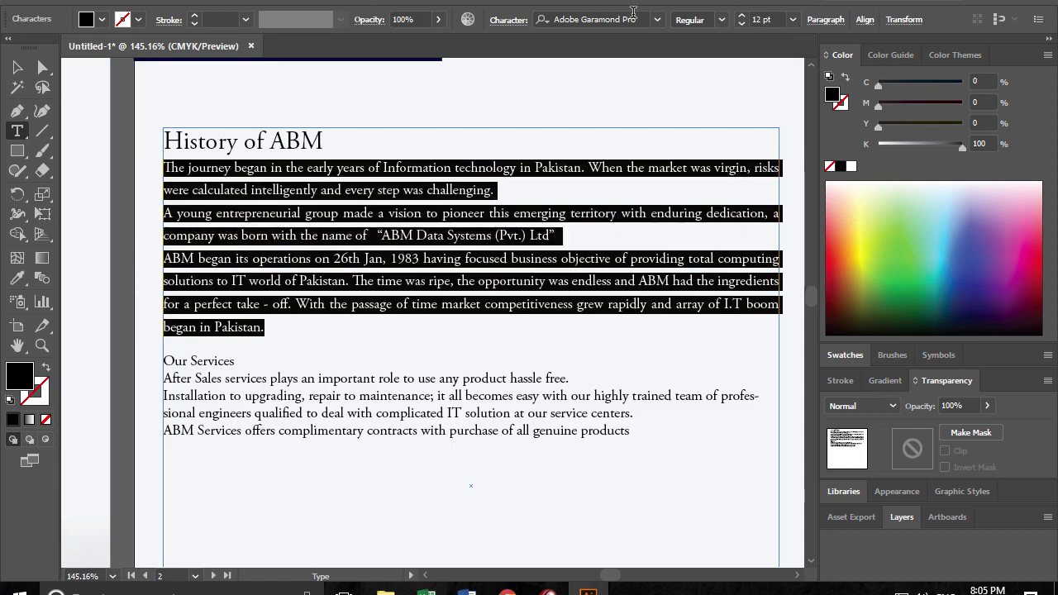
pyautogui.click(510, 20)
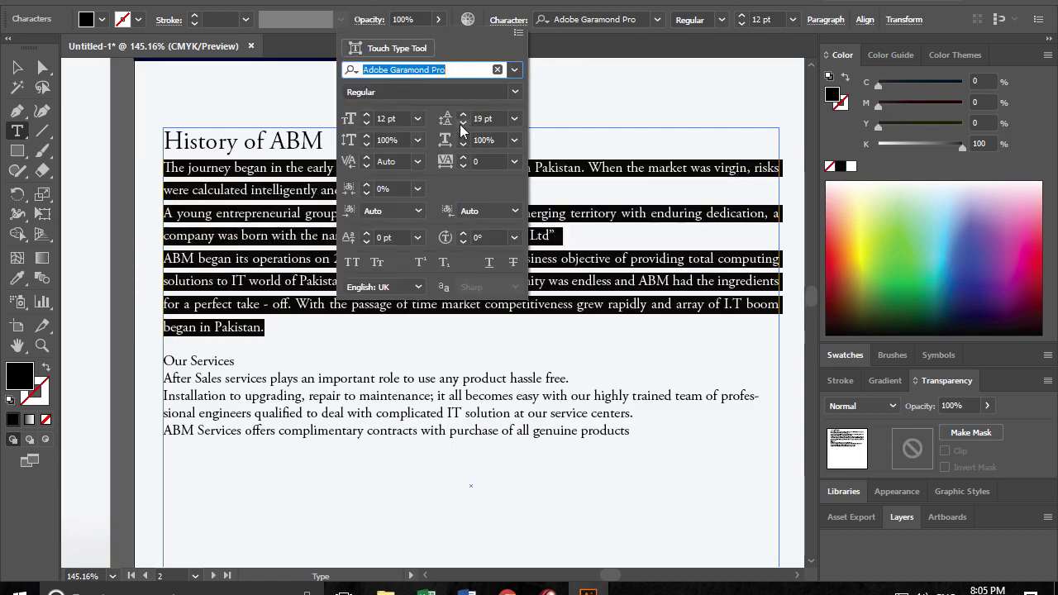
pyautogui.click(460, 123)
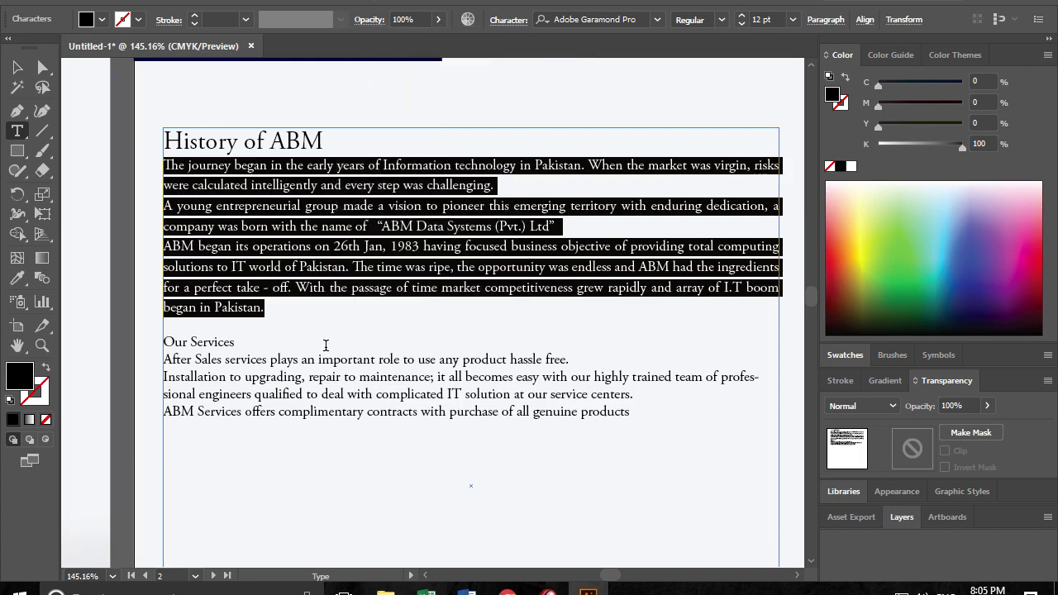
pyautogui.click(326, 345)
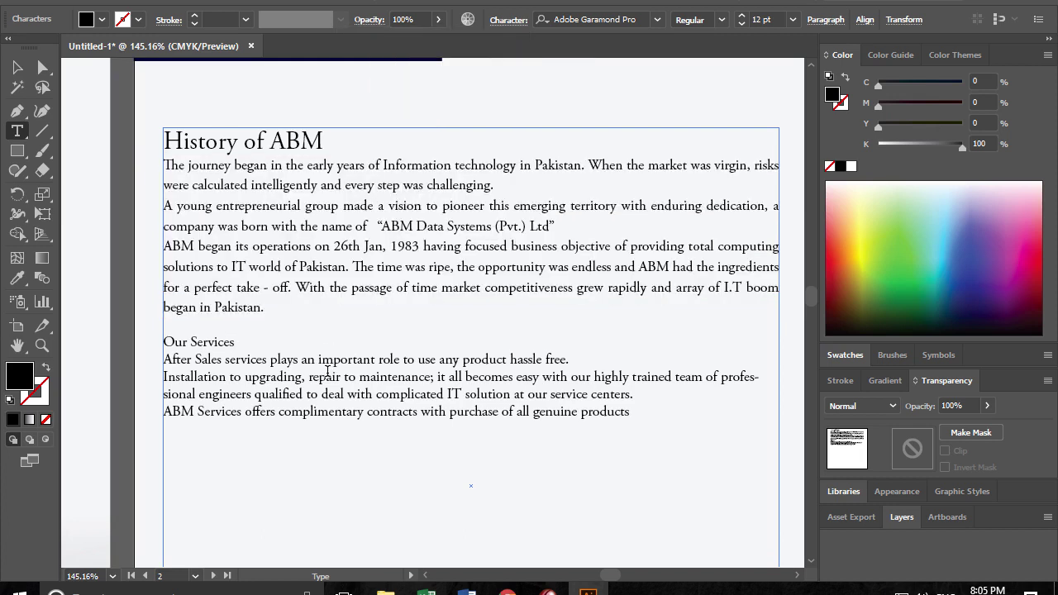
# - Set the Our Services heading to 21 pt
pyautogui.moveTo(254, 342); pyautogui.dragTo(146, 342)
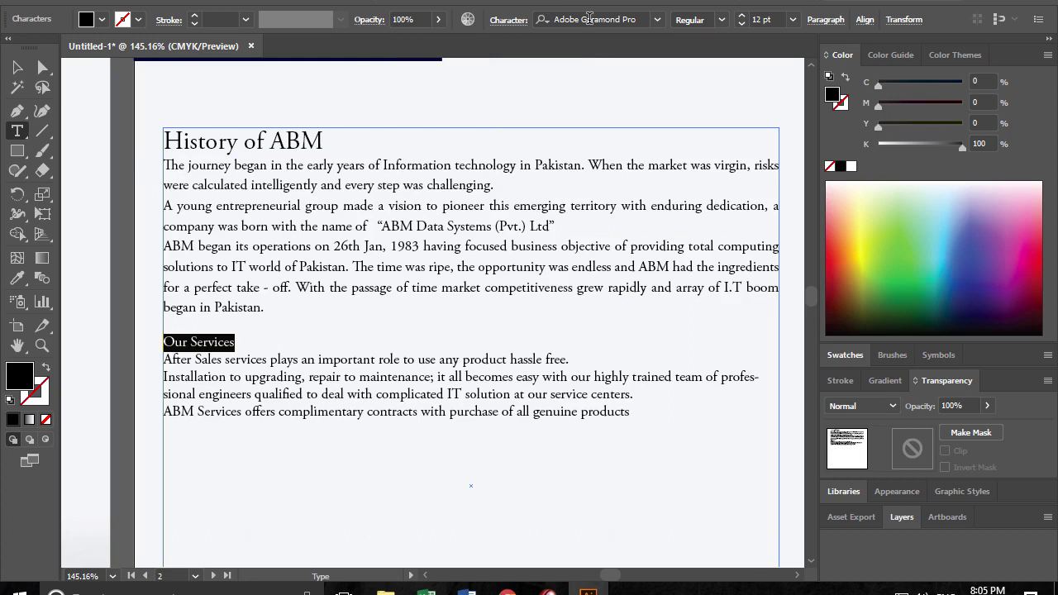
pyautogui.click(761, 19)
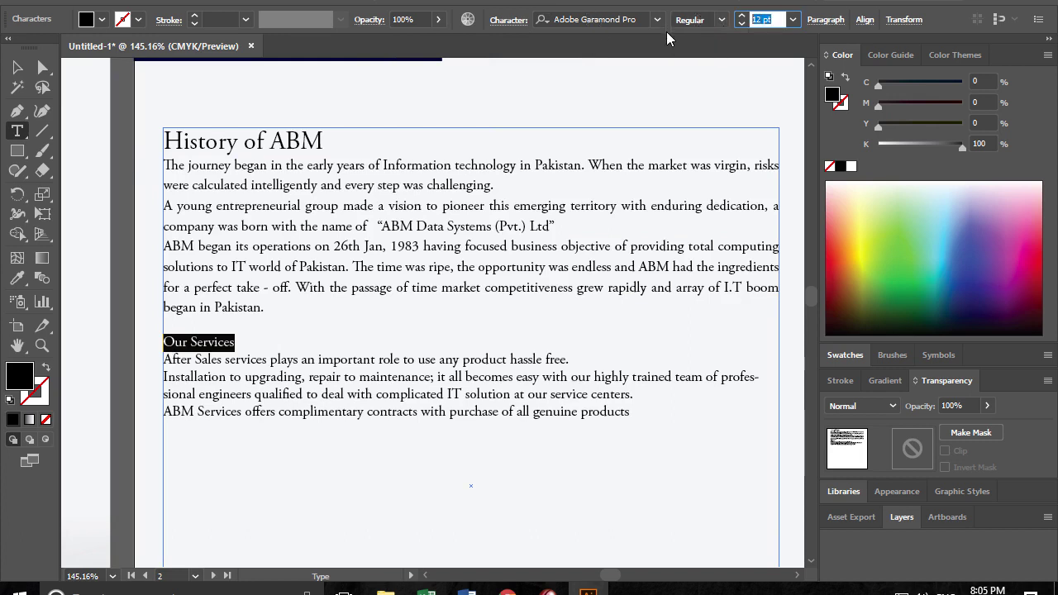
pyautogui.write('21')
pyautogui.press('Return')
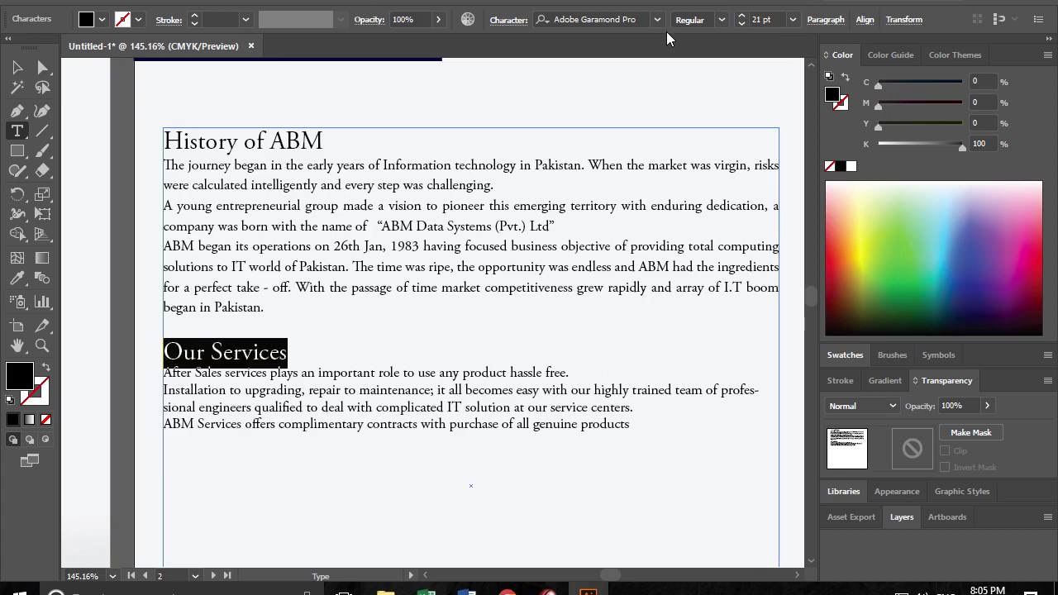
# - Select the Our Services body paragraphs and check the paragraph and character settings
pyautogui.click(346, 376)
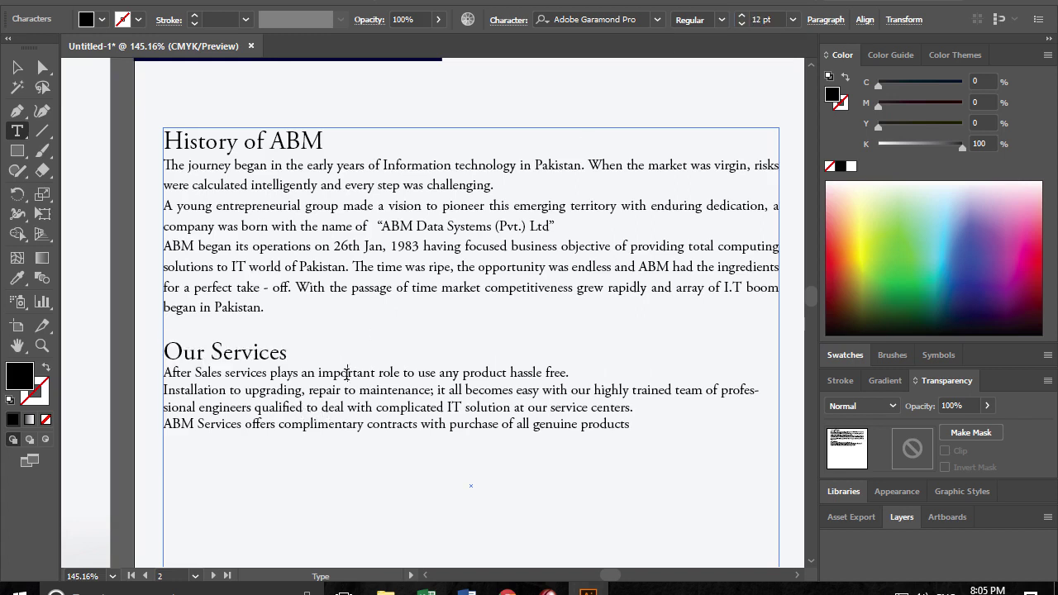
pyautogui.doubleClick(346, 376)
pyautogui.tripleClick(346, 376)
pyautogui.moveTo(346, 376); pyautogui.dragTo(359, 410)
pyautogui.tripleClick(357, 411)
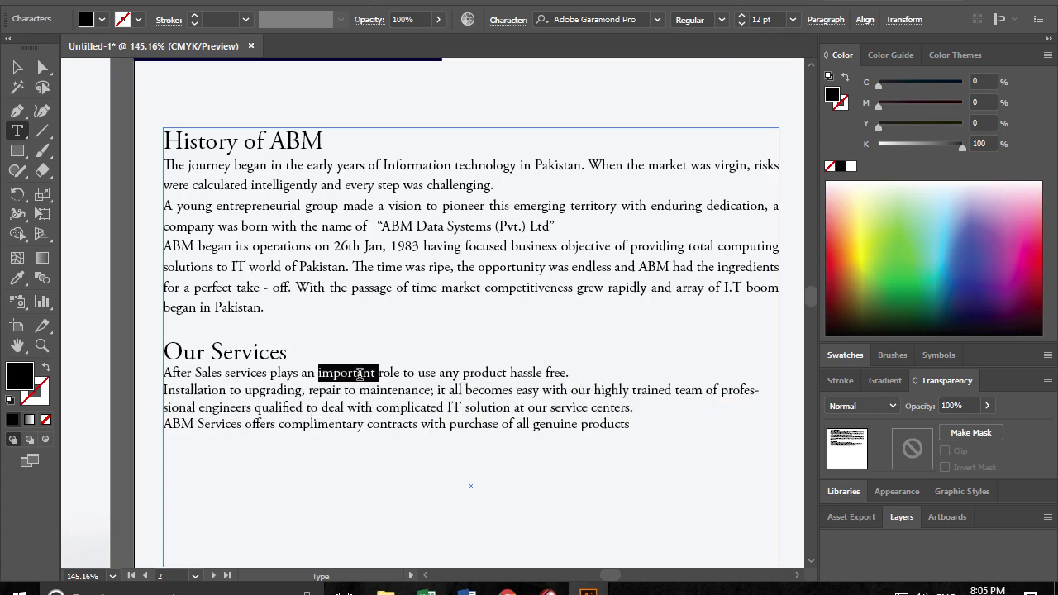
pyautogui.tripleClick(359, 374)
pyautogui.moveTo(359, 374); pyautogui.dragTo(376, 426)
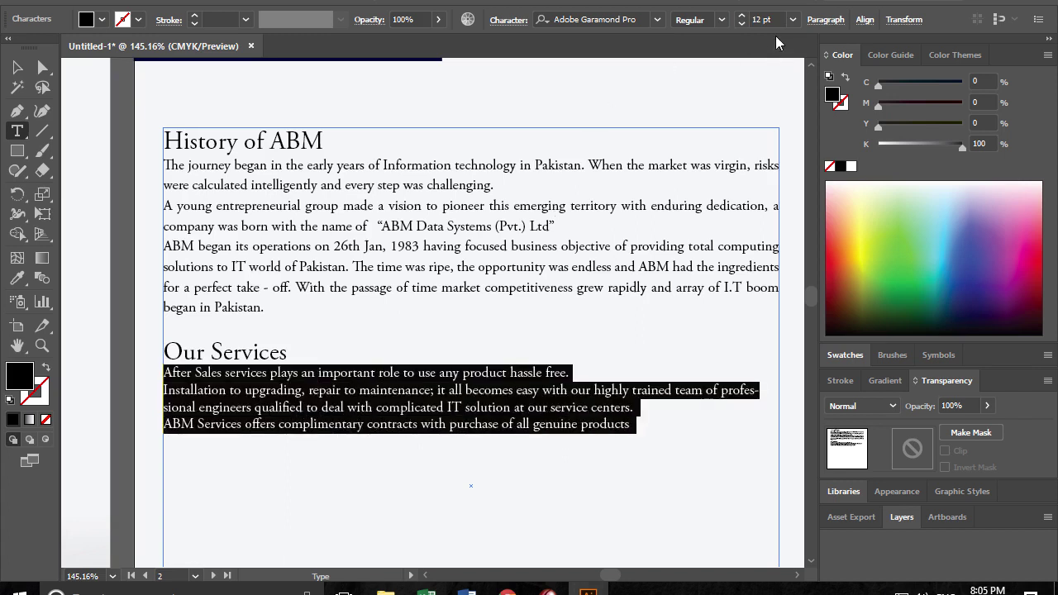
pyautogui.tripleClick(377, 241)
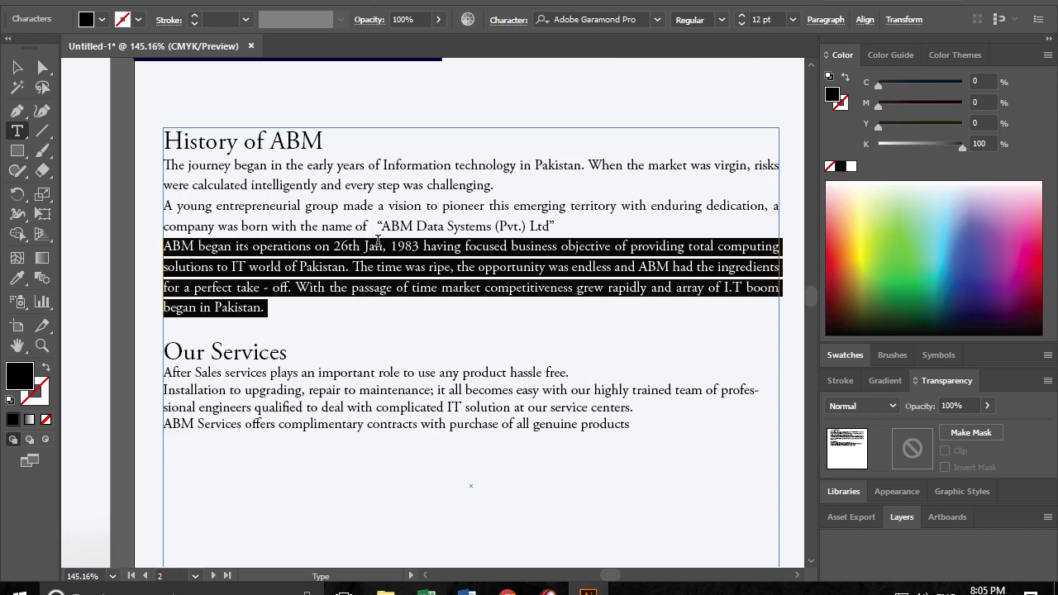
pyautogui.click(825, 20)
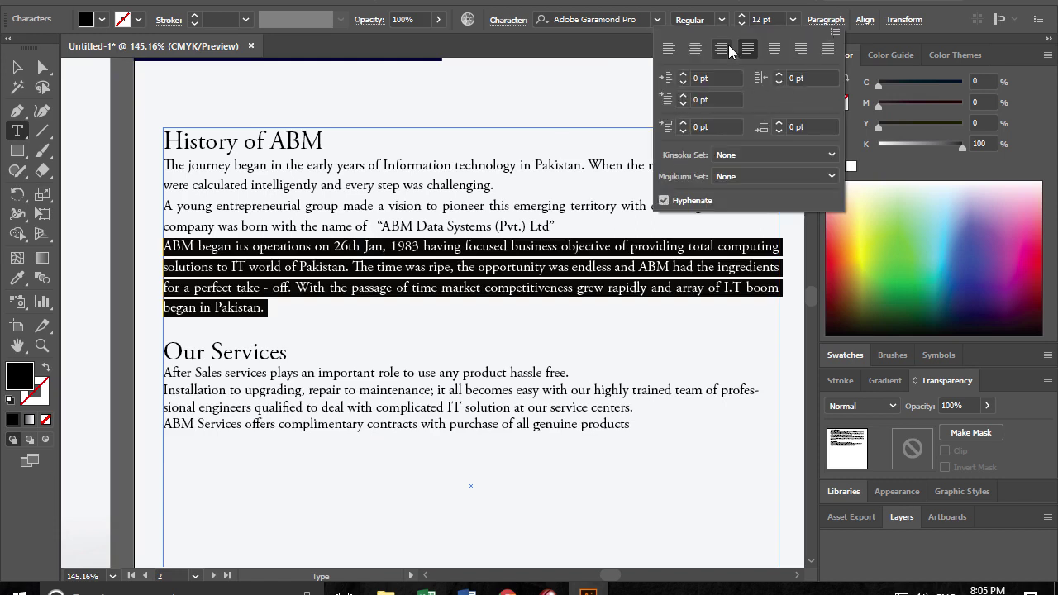
pyautogui.click(508, 20)
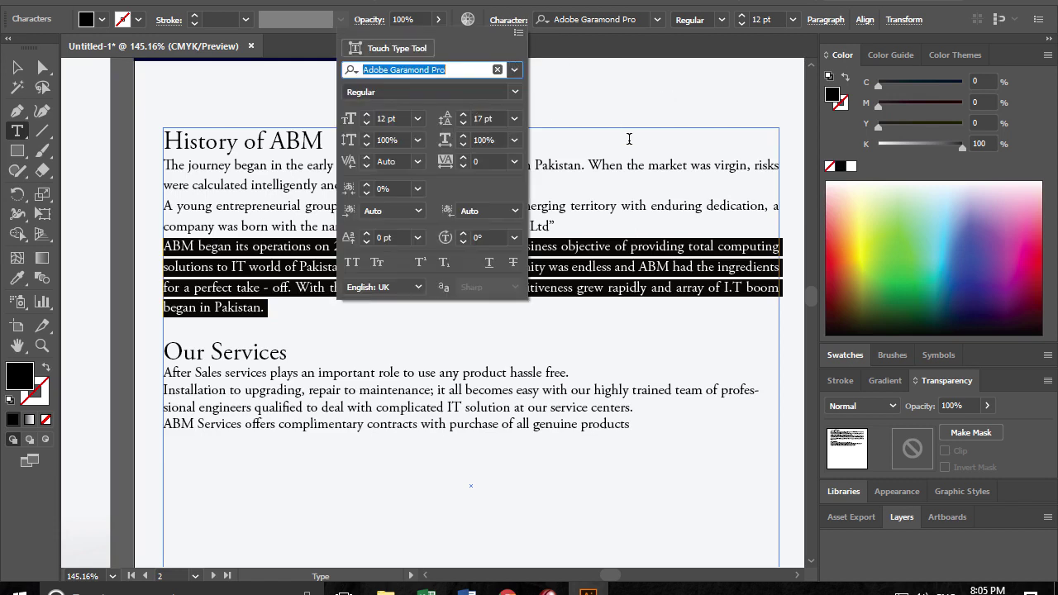
# - Set the Our Services body lines to 17 pt leading
pyautogui.moveTo(163, 372); pyautogui.dragTo(652, 429)
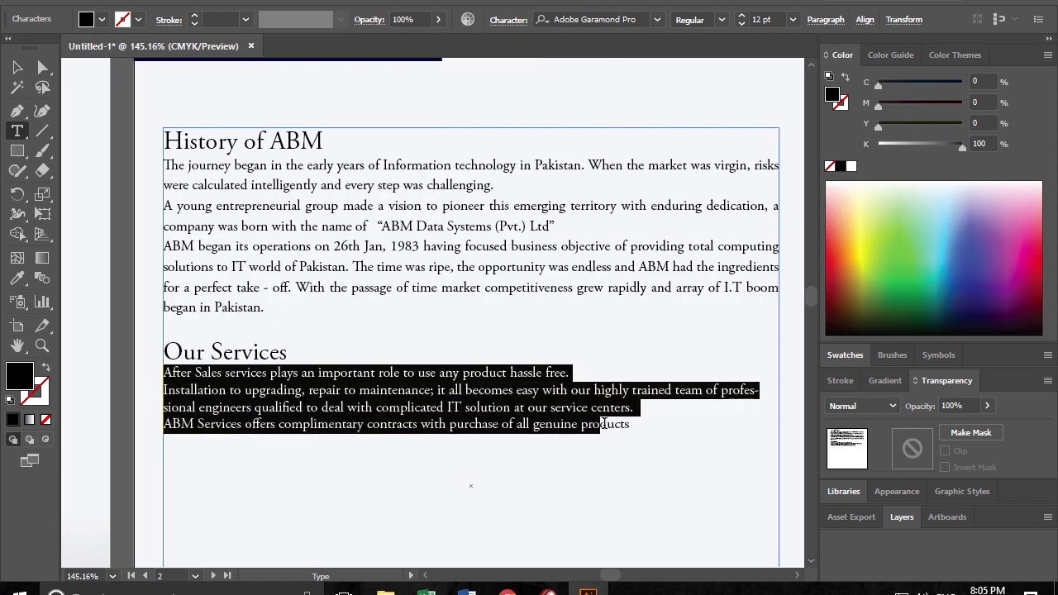
pyautogui.click(512, 20)
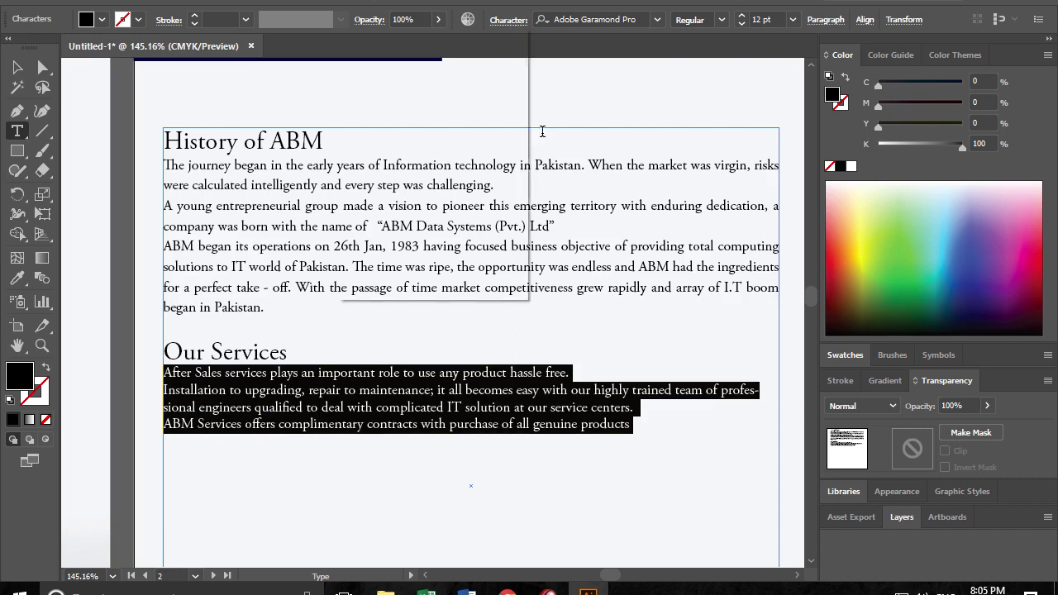
pyautogui.click(495, 119)
pyautogui.doubleClick(496, 119)
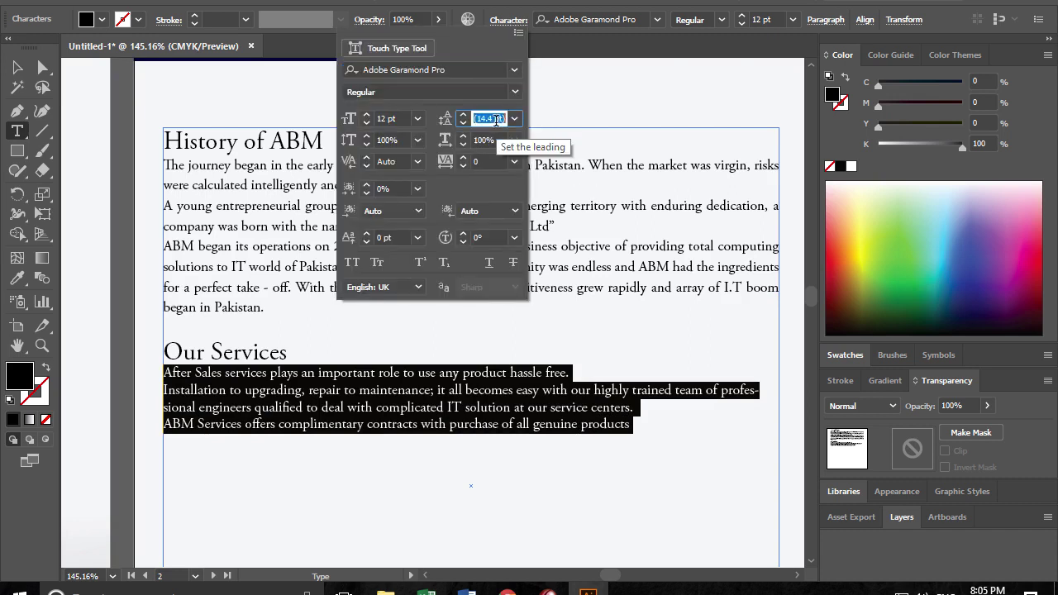
pyautogui.write('17')
pyautogui.press('Return')
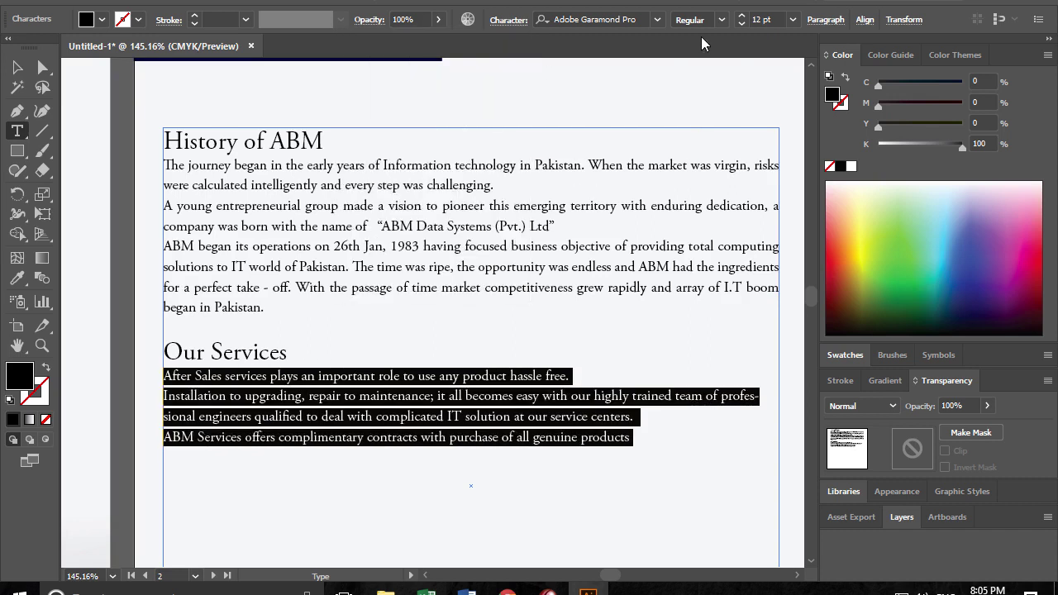
# - Justify the Our Services lines with the last line aligned left
pyautogui.click(834, 23)
pyautogui.click(747, 48)
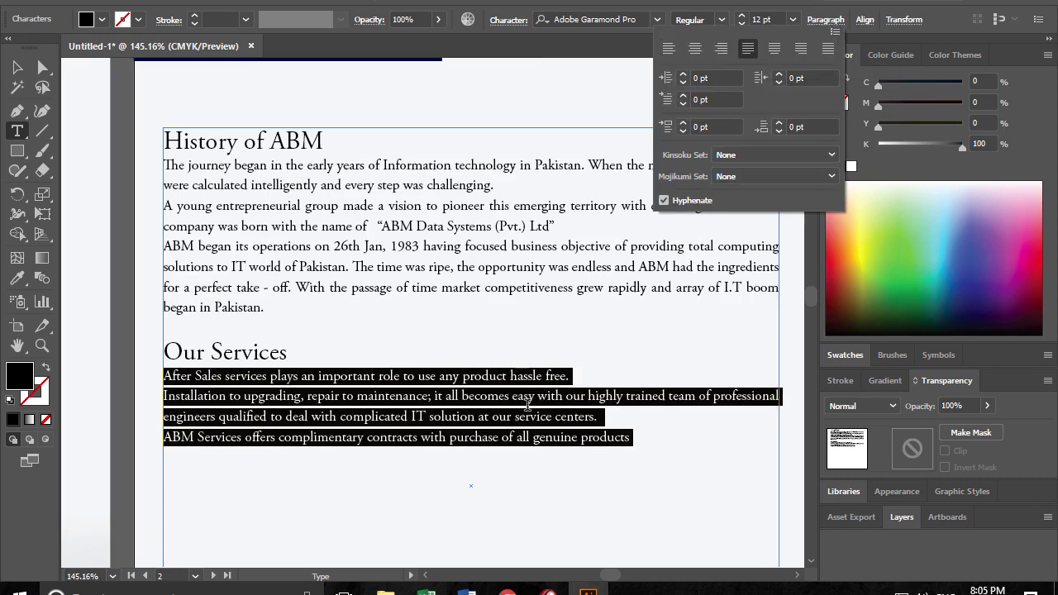
pyautogui.click(381, 415)
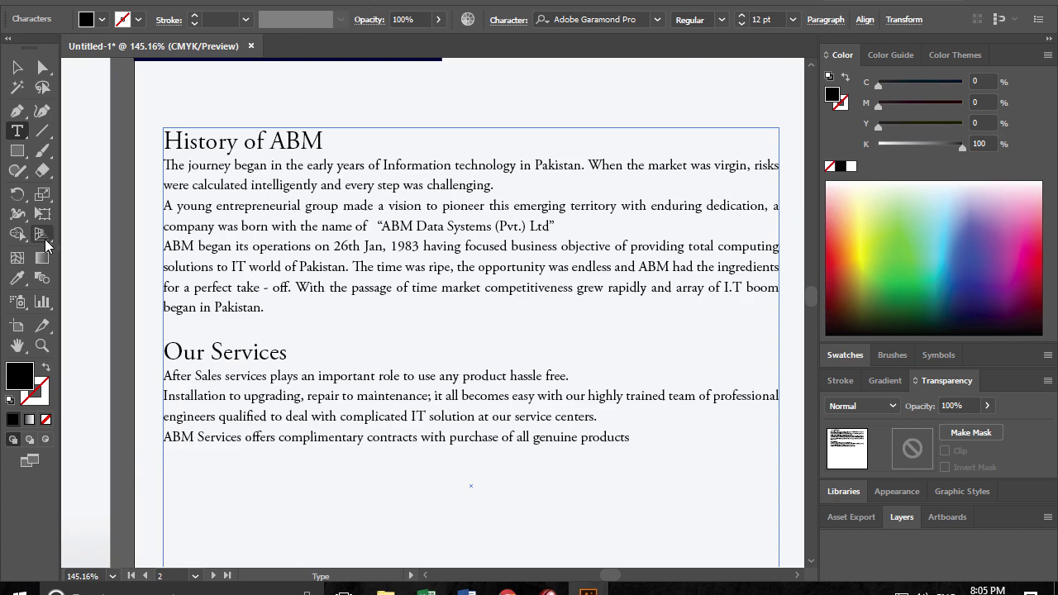
# - Zoom out and shorten the History of ABM text frame to end mid-page
pyautogui.click(18, 67)
pyautogui.click(149, 116)
pyautogui.hotkey('ctrl', '-')
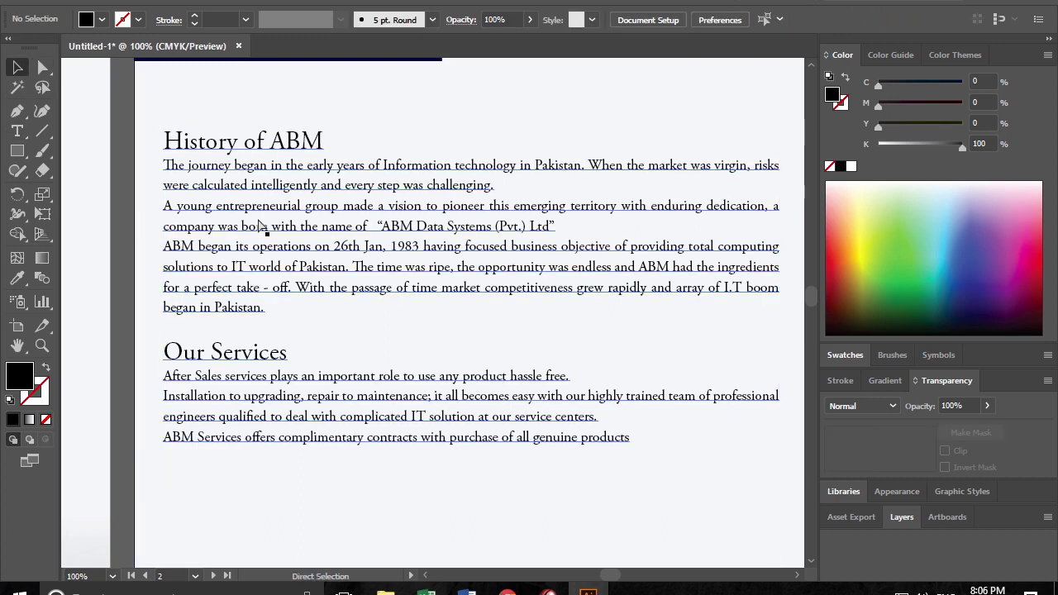
pyautogui.hotkey('ctrl', '-')
pyautogui.hotkey('ctrl', '-')
pyautogui.scroll(-3, 347, 259)
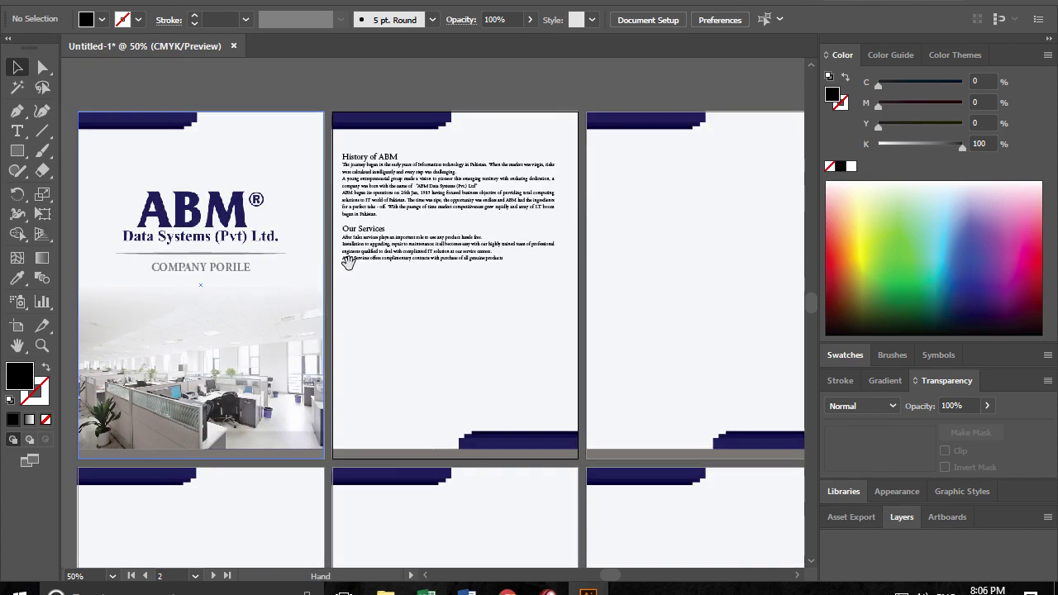
pyautogui.click(411, 258)
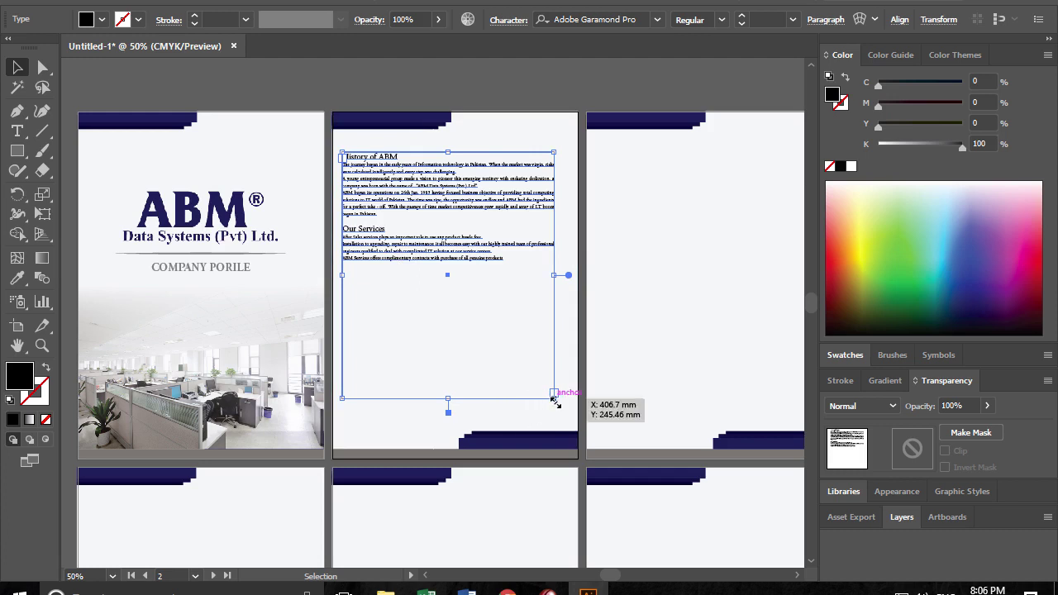
pyautogui.moveTo(447, 399); pyautogui.dragTo(449, 276)
# - Add a blank line after the History of ABM and Our Services headings
pyautogui.scroll(1, 397, 235)
pyautogui.doubleClick(395, 202)
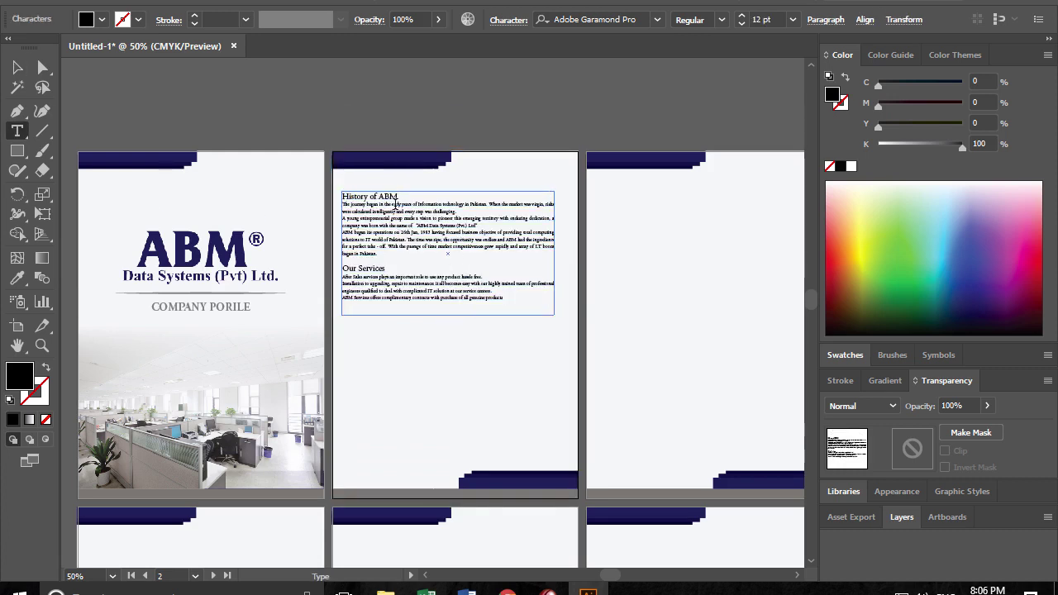
pyautogui.press('Return')
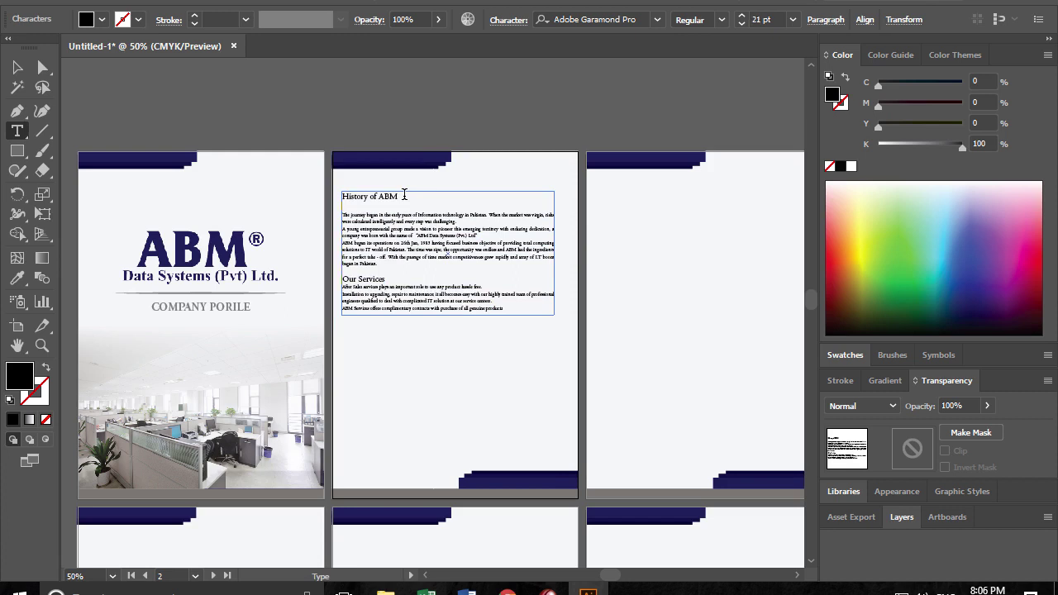
pyautogui.press('Return')
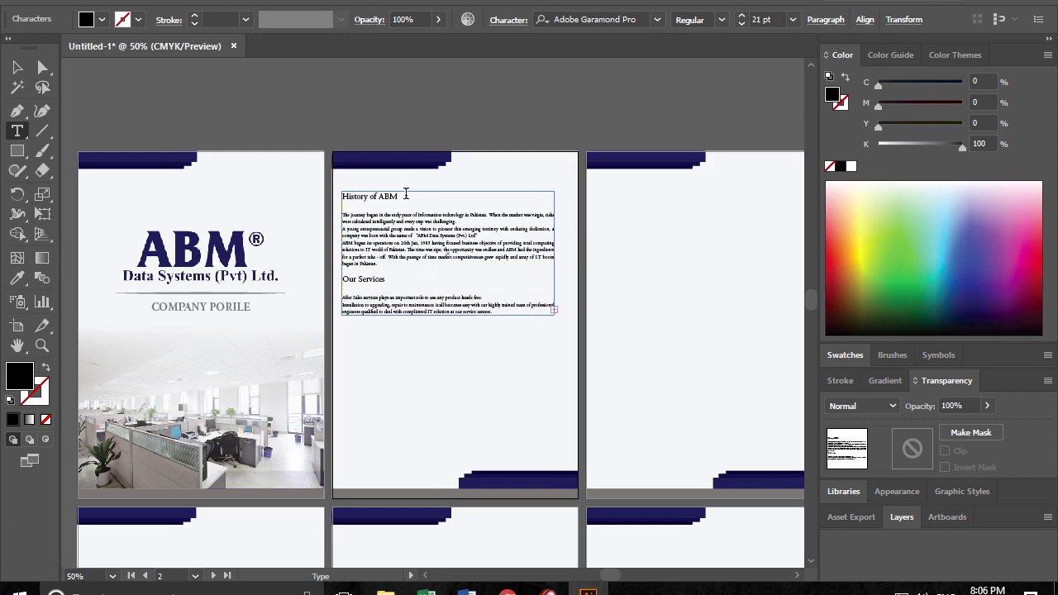
pyautogui.press('ctrl')
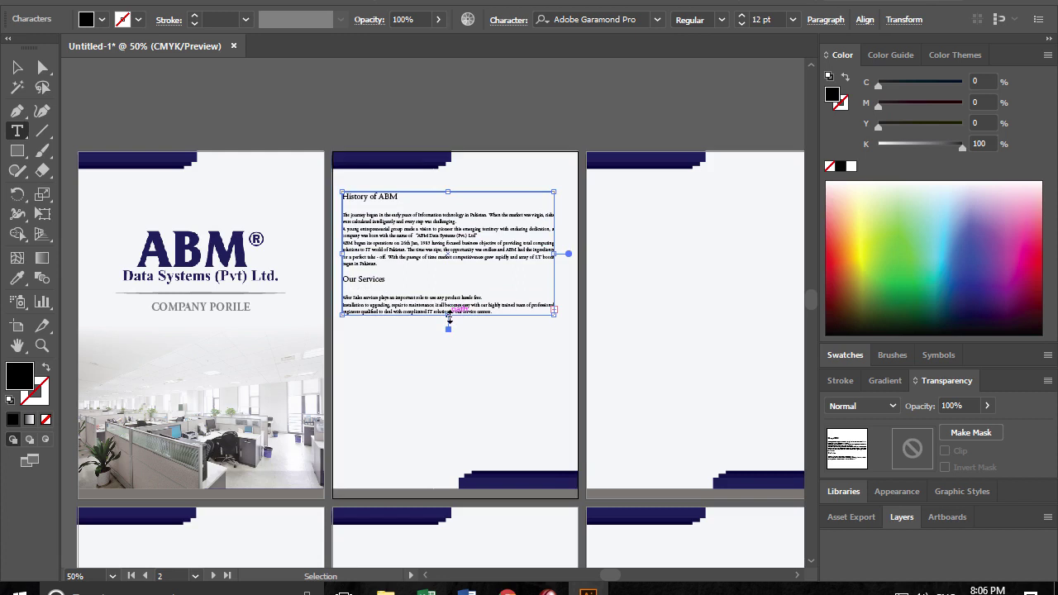
# - Lengthen the text frame so all services lines show, then zoom into page two
pyautogui.moveTo(448, 320); pyautogui.dragTo(453, 428)
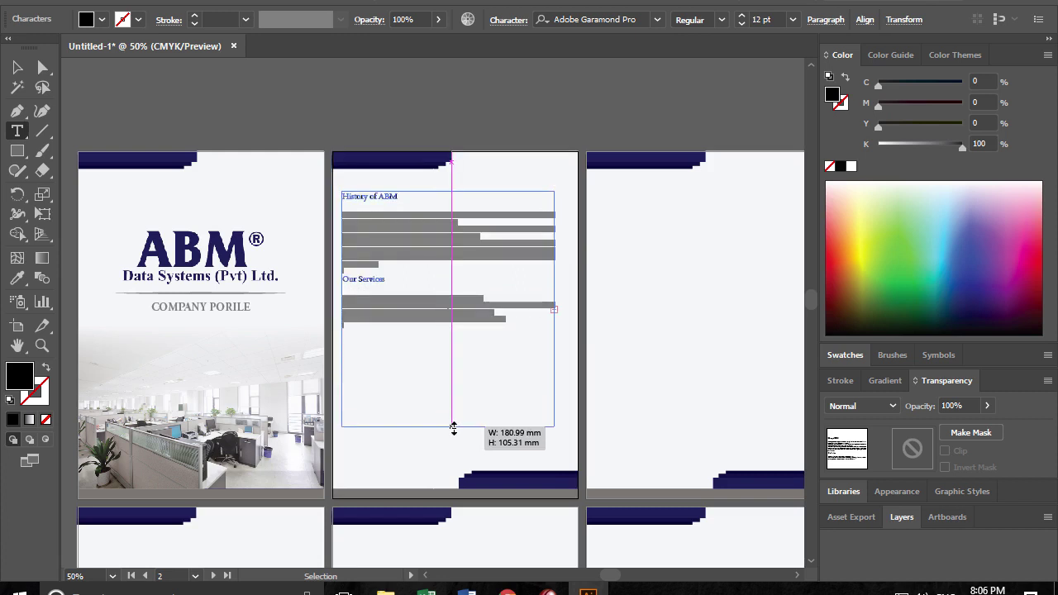
pyautogui.keyDown('ctrl'); pyautogui.click(177, 170); pyautogui.keyUp('ctrl')
pyautogui.press('v')
pyautogui.press('z')
pyautogui.moveTo(294, 148); pyautogui.dragTo(611, 508)
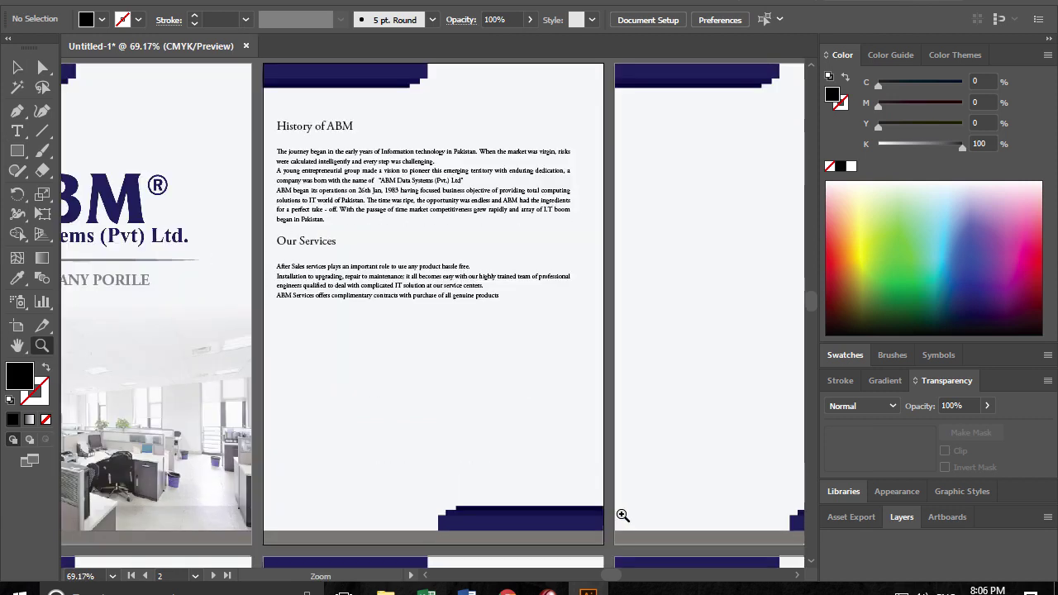
pyautogui.click(20, 68)
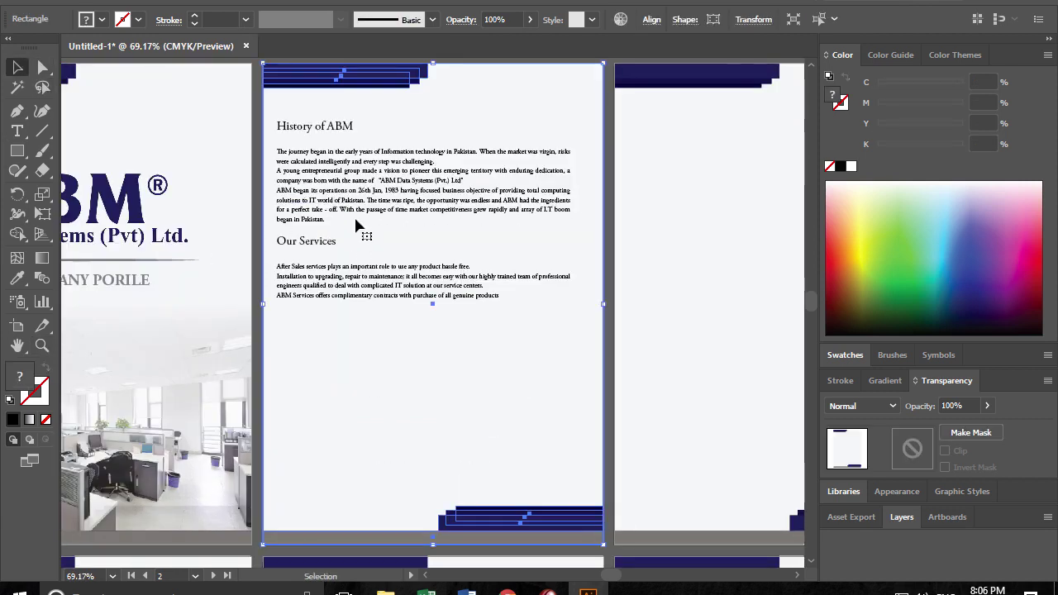
# - Narrow the History of ABM text frame and nudge it slightly right and down
pyautogui.click(364, 223)
pyautogui.moveTo(570, 293); pyautogui.dragTo(552, 292)
pyautogui.moveTo(446, 283); pyautogui.dragTo(461, 288)
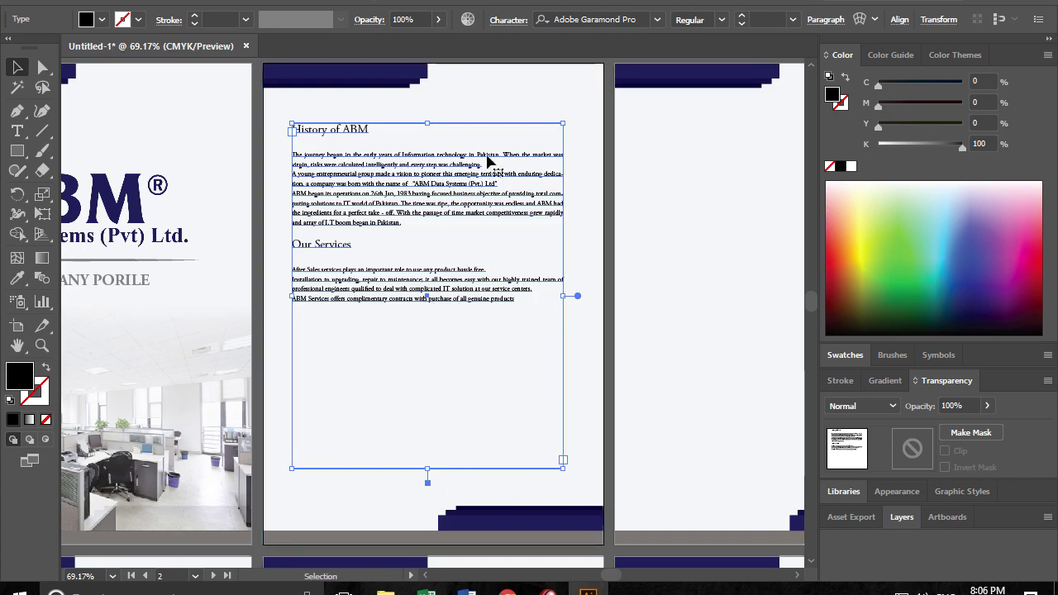
# - Turn off hyphenation for all text in the frame
pyautogui.doubleClick(477, 182)
pyautogui.hotkey('ctrl', 'a')
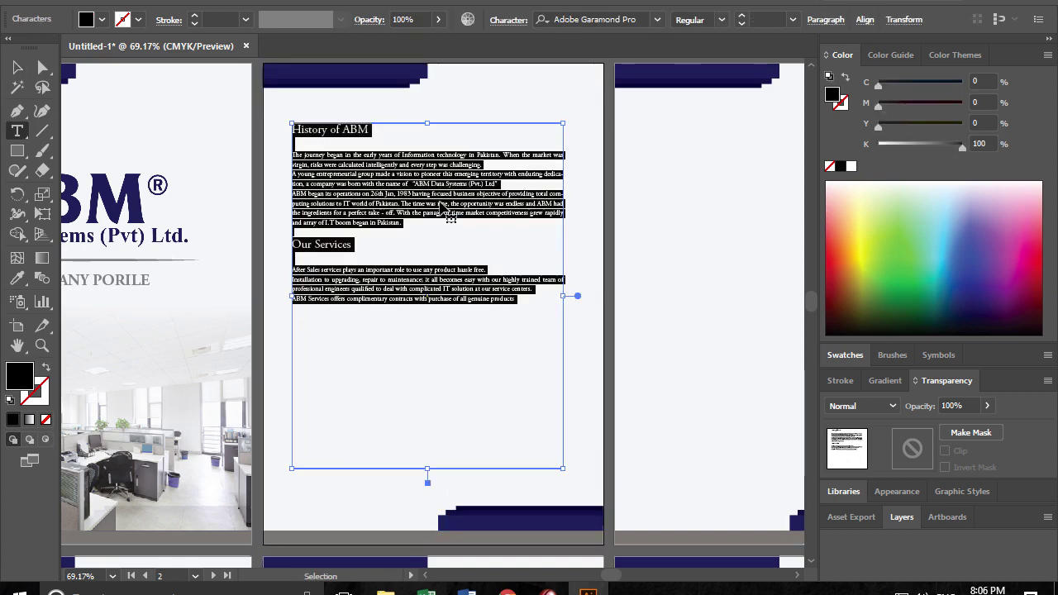
pyautogui.click(825, 20)
pyautogui.click(663, 200)
pyautogui.click(467, 186)
pyautogui.click(537, 192)
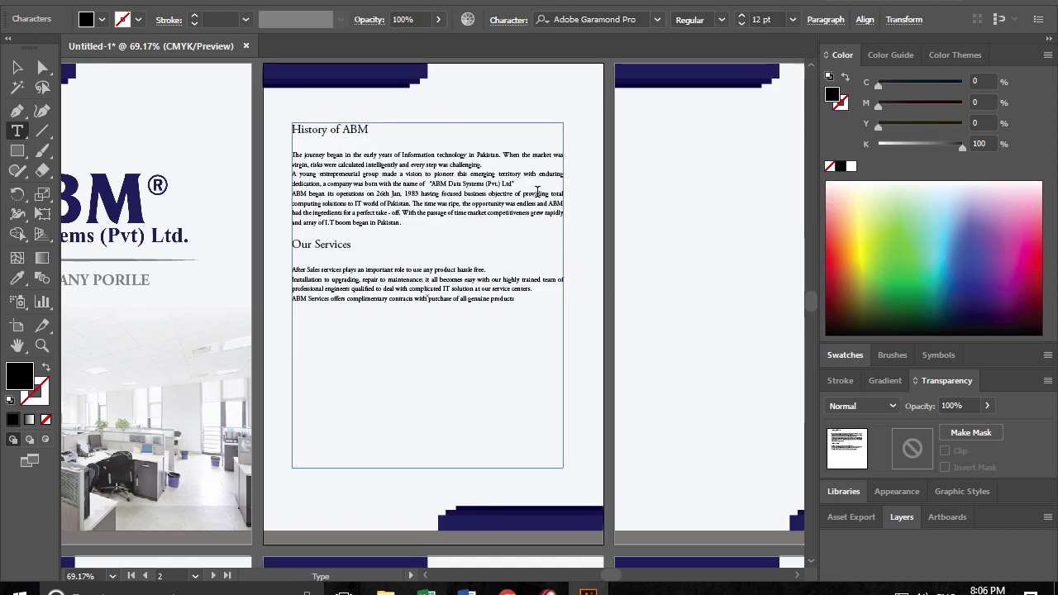
pyautogui.click(18, 67)
# - Set the History of ABM and Our Services headings to 25 pt
pyautogui.click(42, 346)
pyautogui.moveTo(270, 120); pyautogui.dragTo(598, 473)
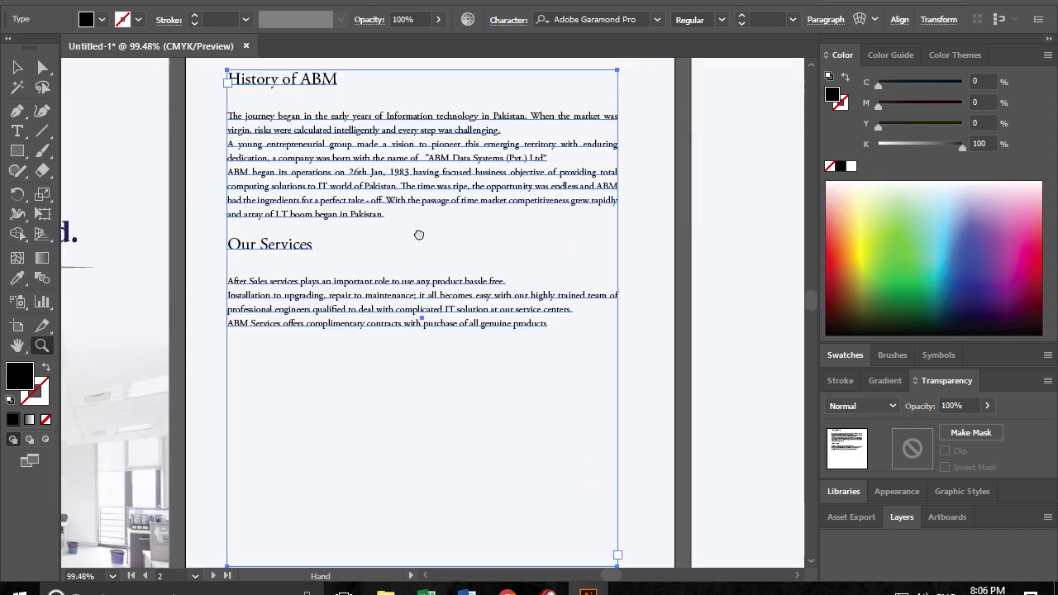
pyautogui.moveTo(347, 204); pyautogui.dragTo(351, 275)
pyautogui.press('v')
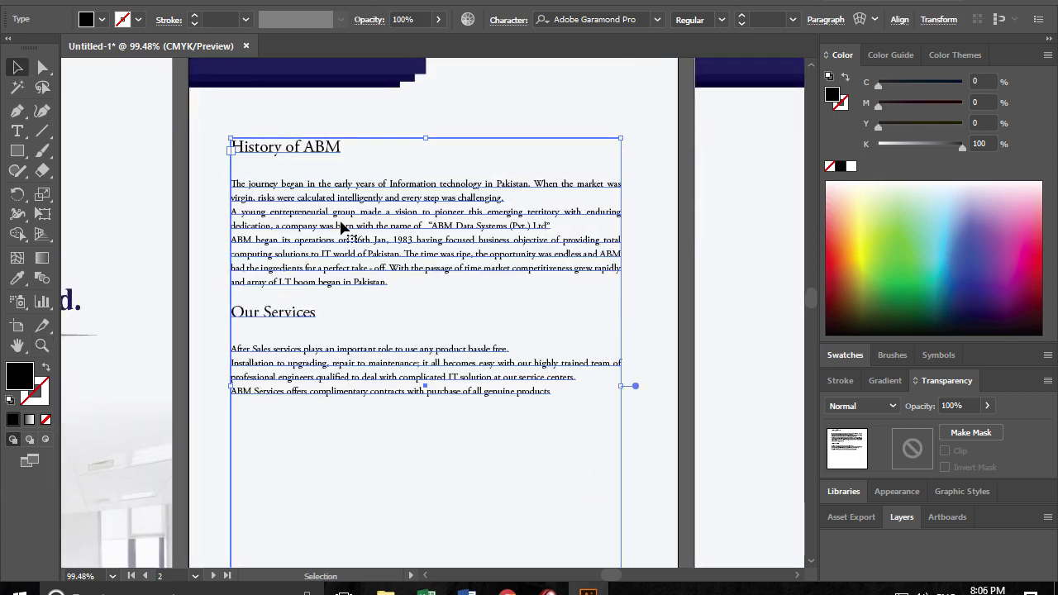
pyautogui.doubleClick(340, 224)
pyautogui.tripleClick(300, 149)
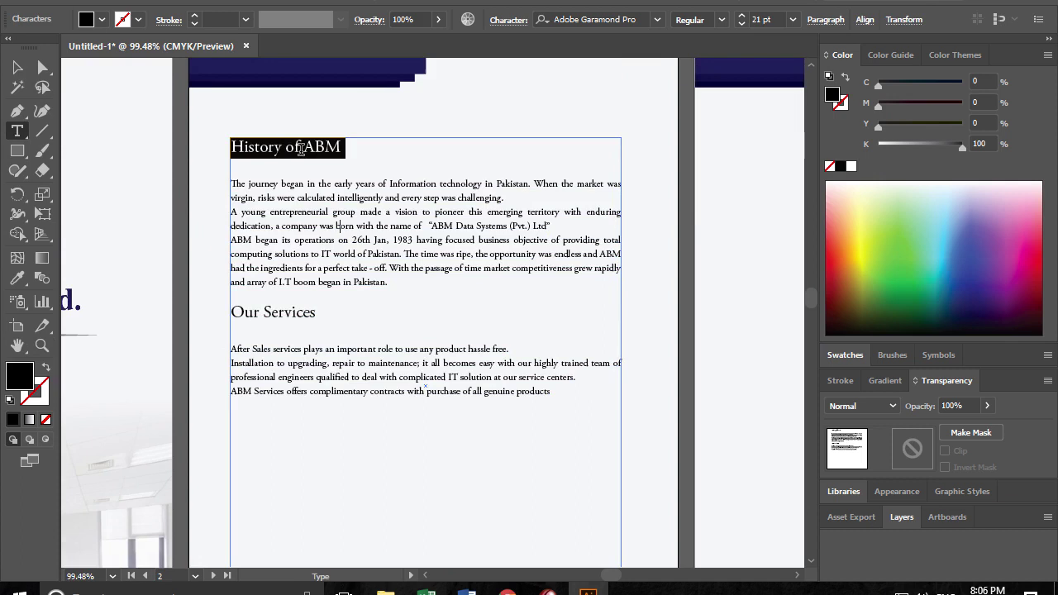
pyautogui.click(756, 19)
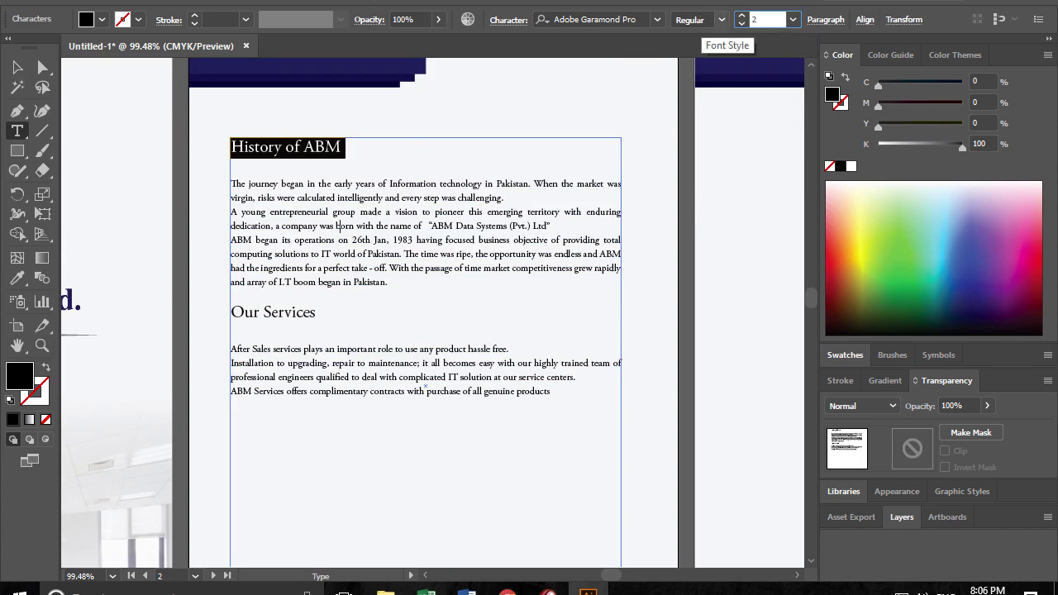
pyautogui.write('5')
pyautogui.press('Return')
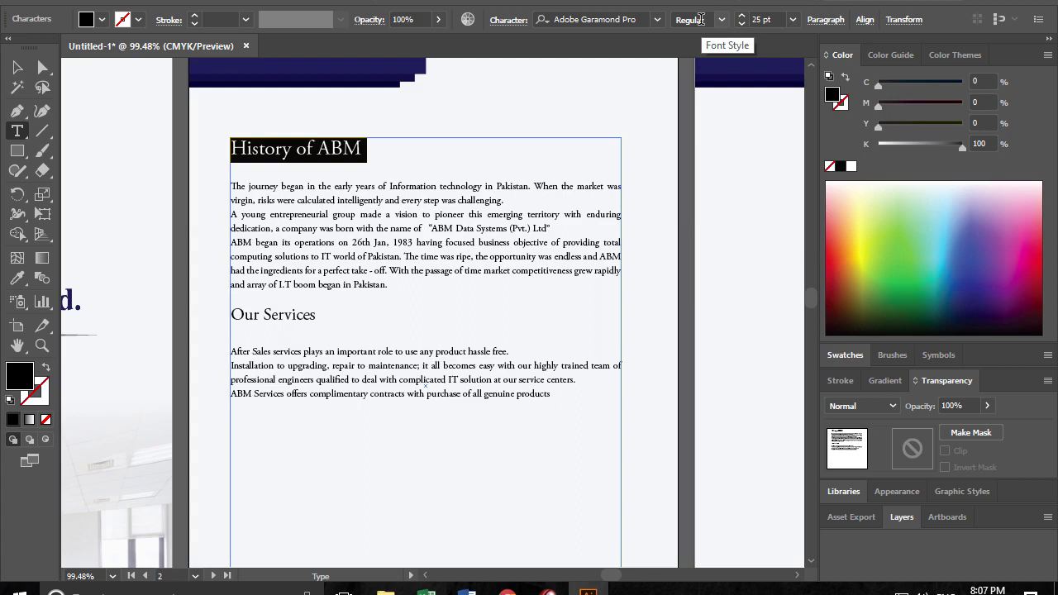
pyautogui.click(318, 314)
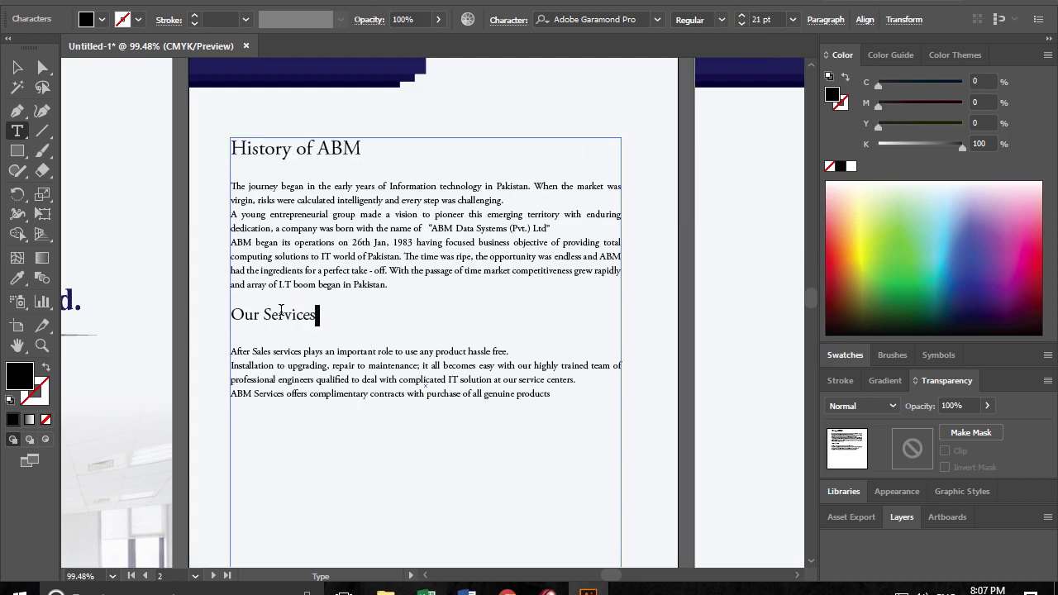
pyautogui.tripleClick(281, 312)
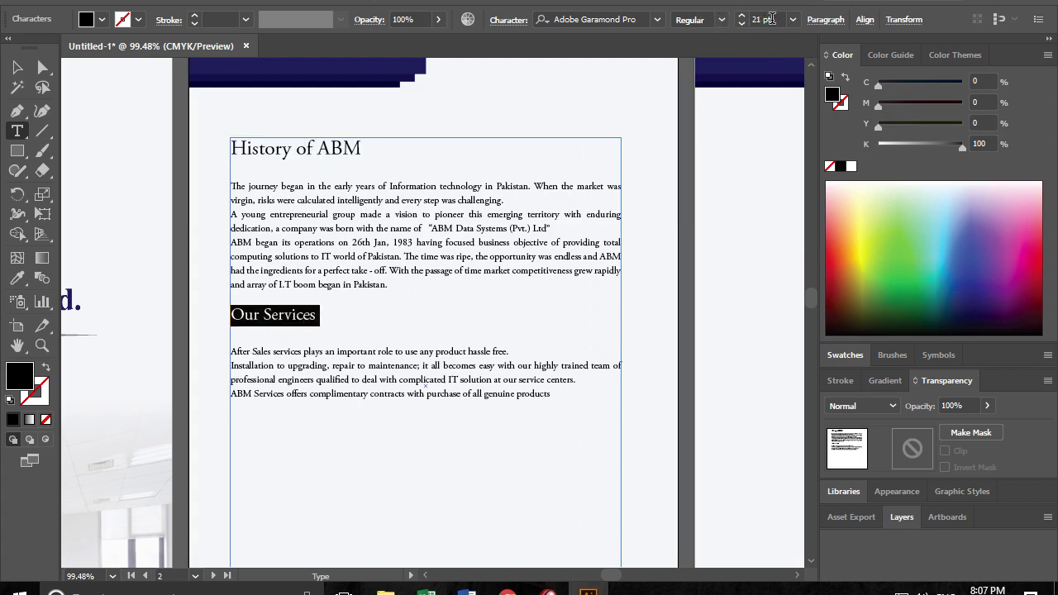
pyautogui.write('25')
pyautogui.press('Return')
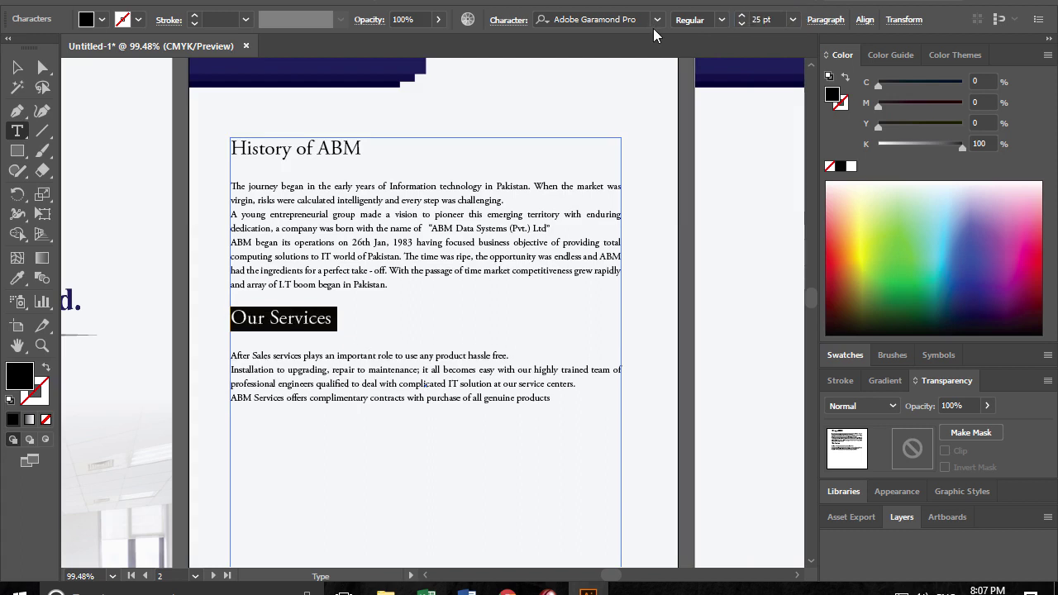
# - Set the History of ABM and Our Services body text to 15 pt
pyautogui.moveTo(426, 286); pyautogui.dragTo(191, 184)
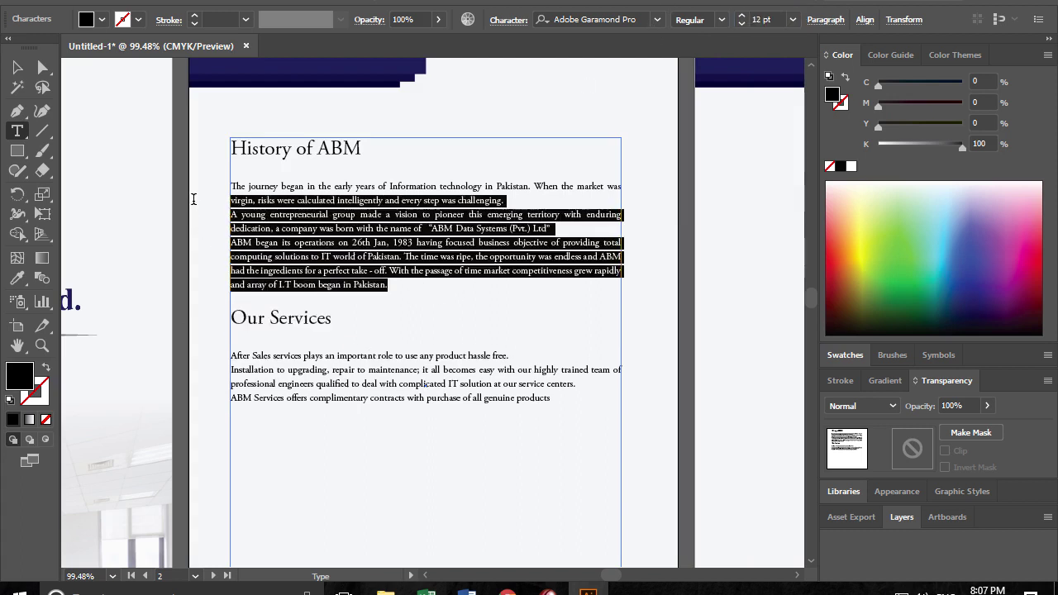
pyautogui.click(765, 19)
pyautogui.write('15')
pyautogui.press('Return')
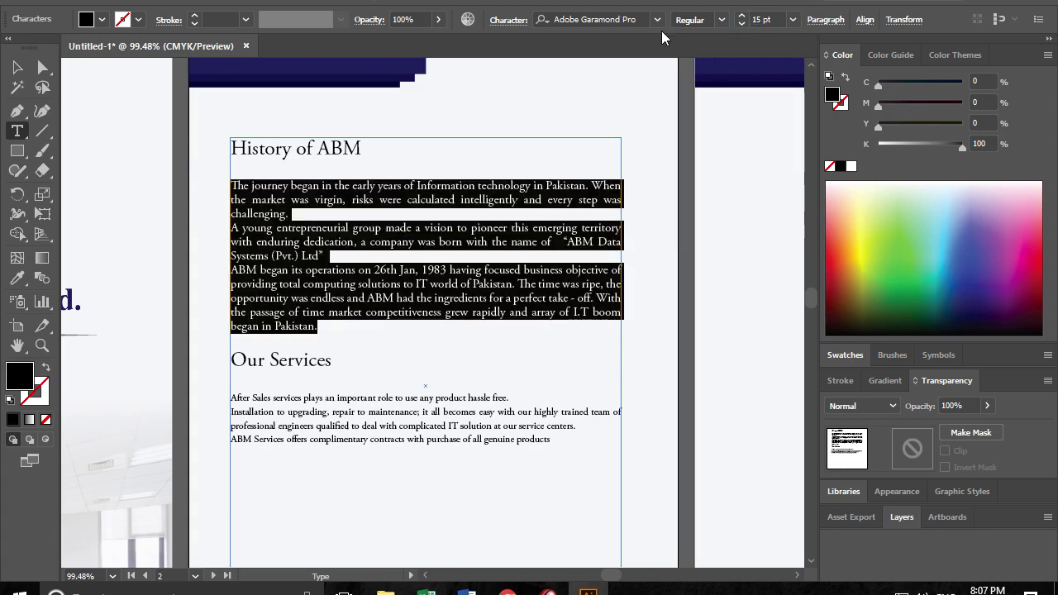
pyautogui.click(382, 347)
pyautogui.doubleClick(355, 438)
pyautogui.tripleClick(355, 439)
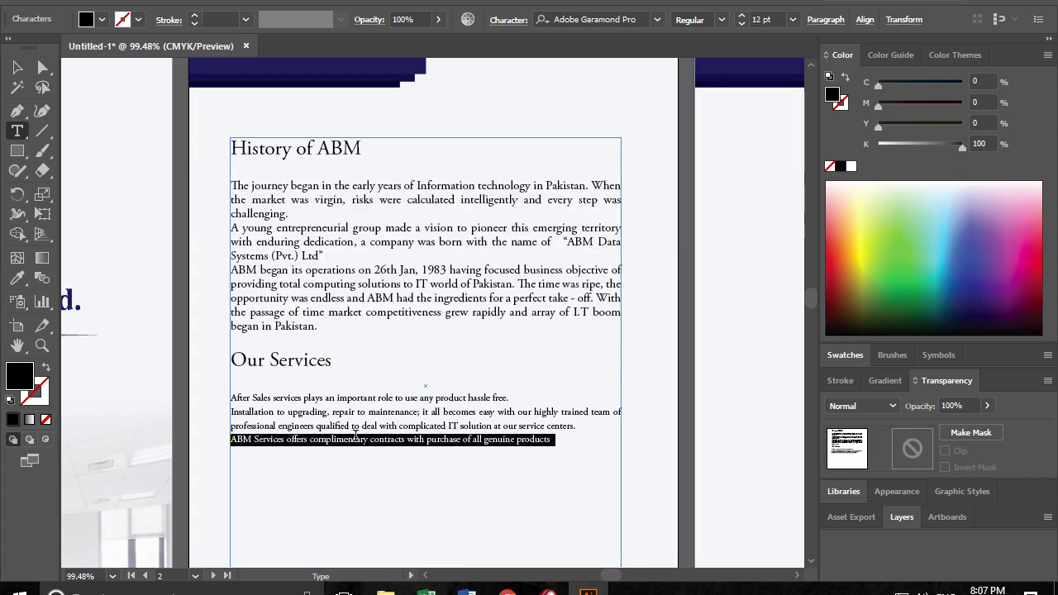
pyautogui.moveTo(567, 442); pyautogui.dragTo(166, 396)
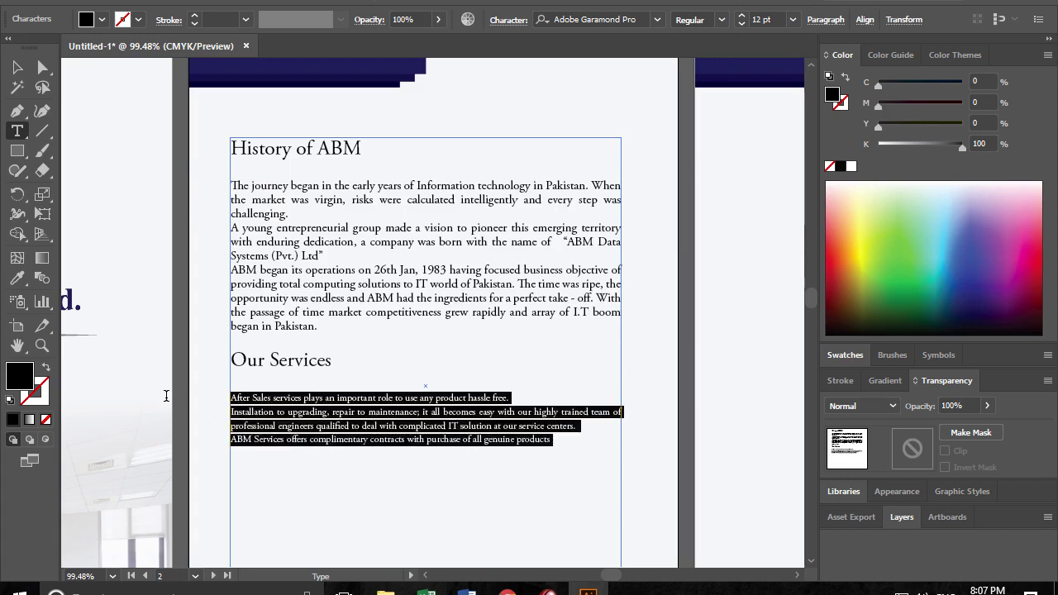
pyautogui.click(775, 19)
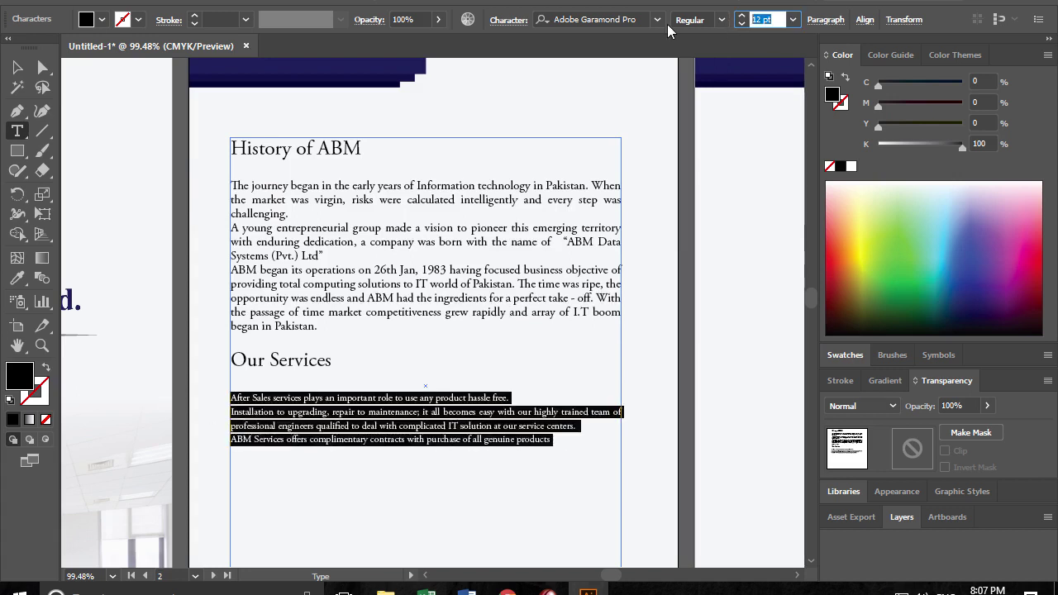
pyautogui.write('15')
pyautogui.press('Return')
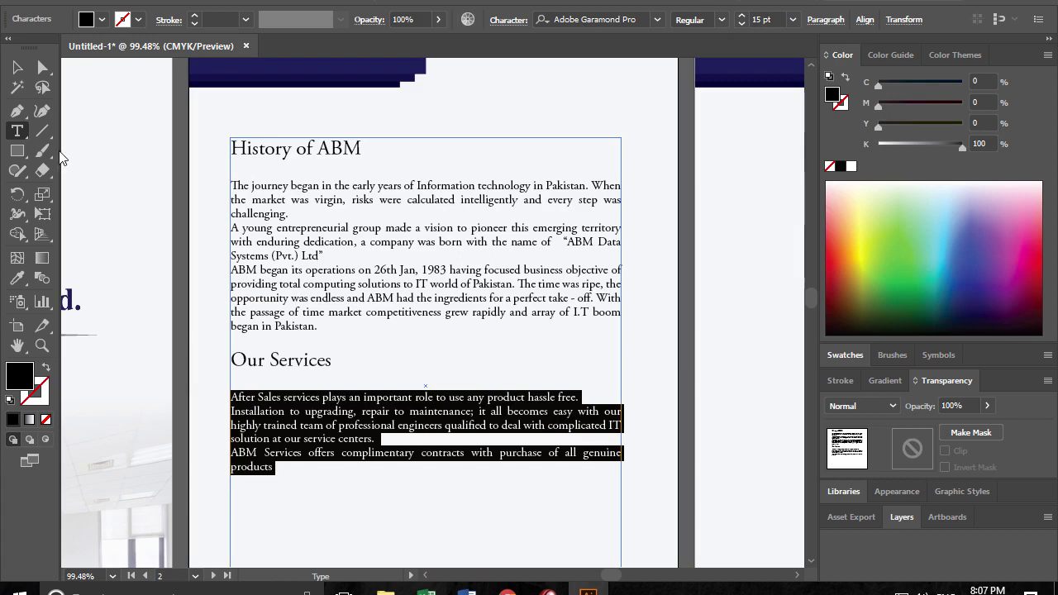
pyautogui.click(18, 68)
pyautogui.click(174, 142)
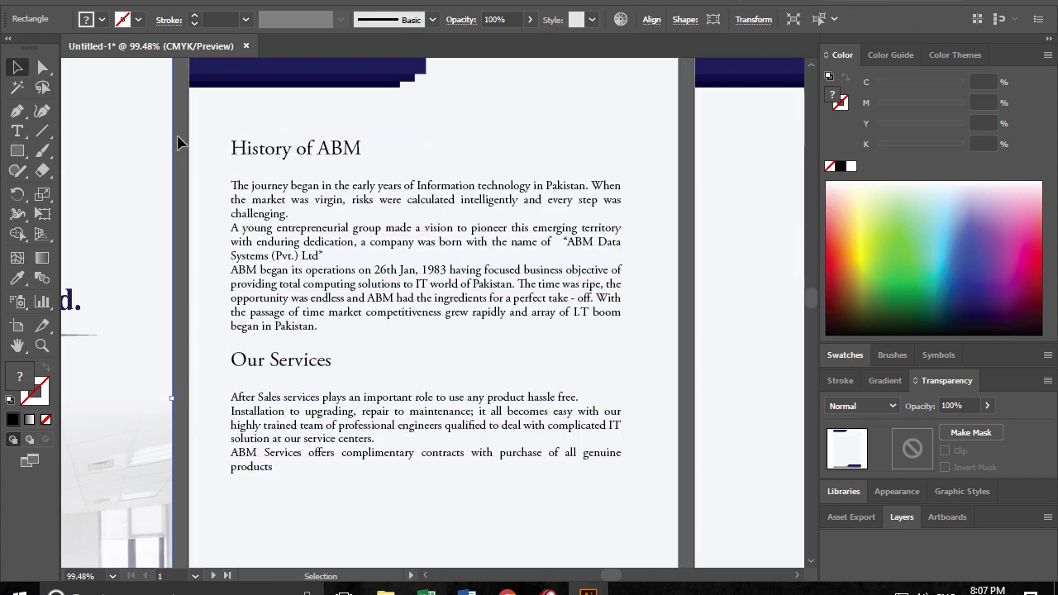
# - Zoom out and shorten the page-2 text frame from its bottom edge
pyautogui.hotkey('ctrl', 'shift', 'a')
pyautogui.hotkey('ctrl', '-')
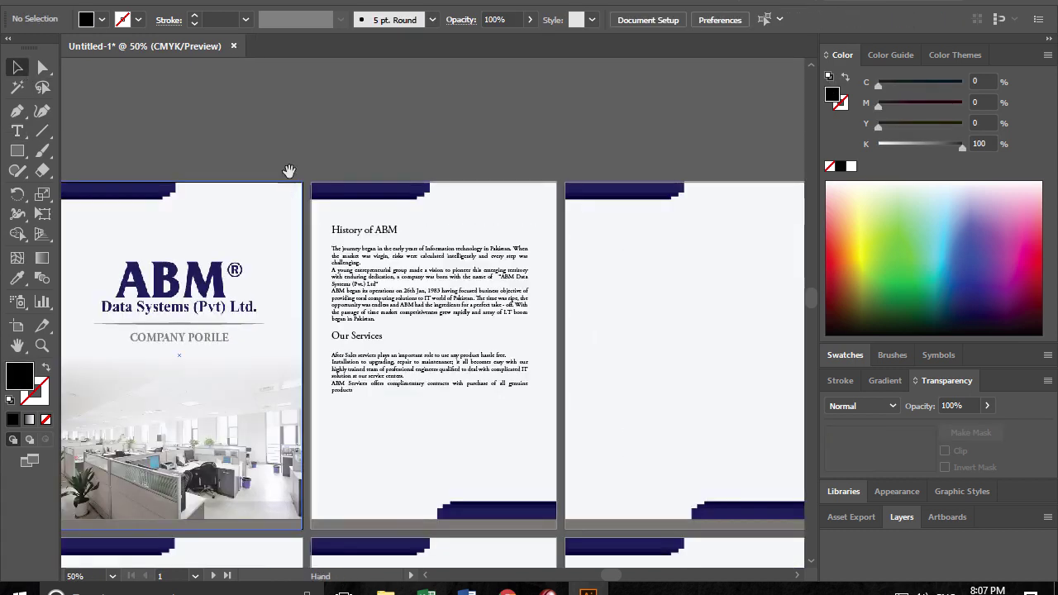
pyautogui.moveTo(288, 171); pyautogui.dragTo(256, 35)
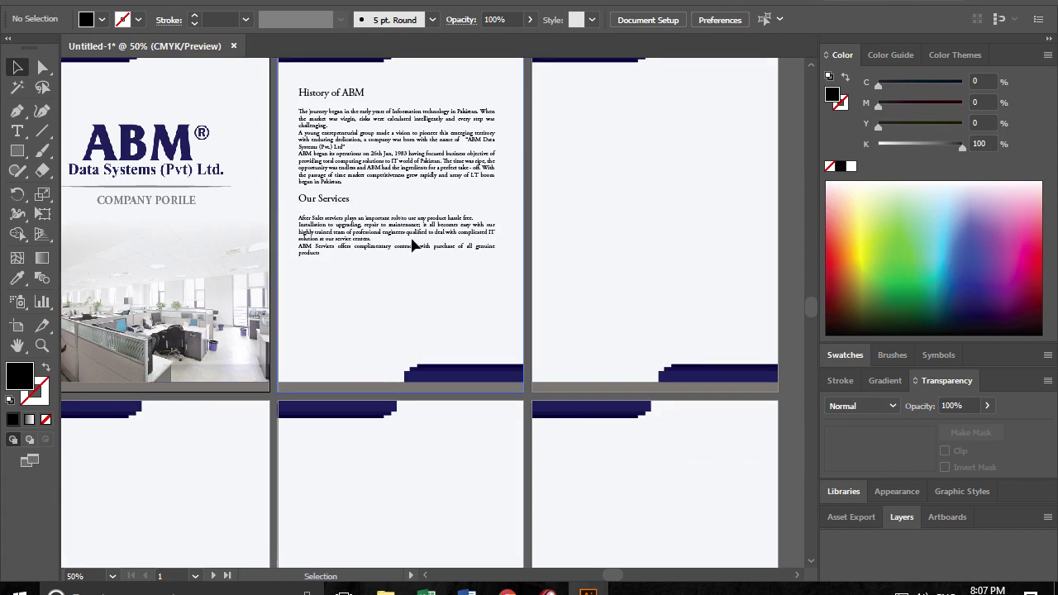
pyautogui.click(334, 256)
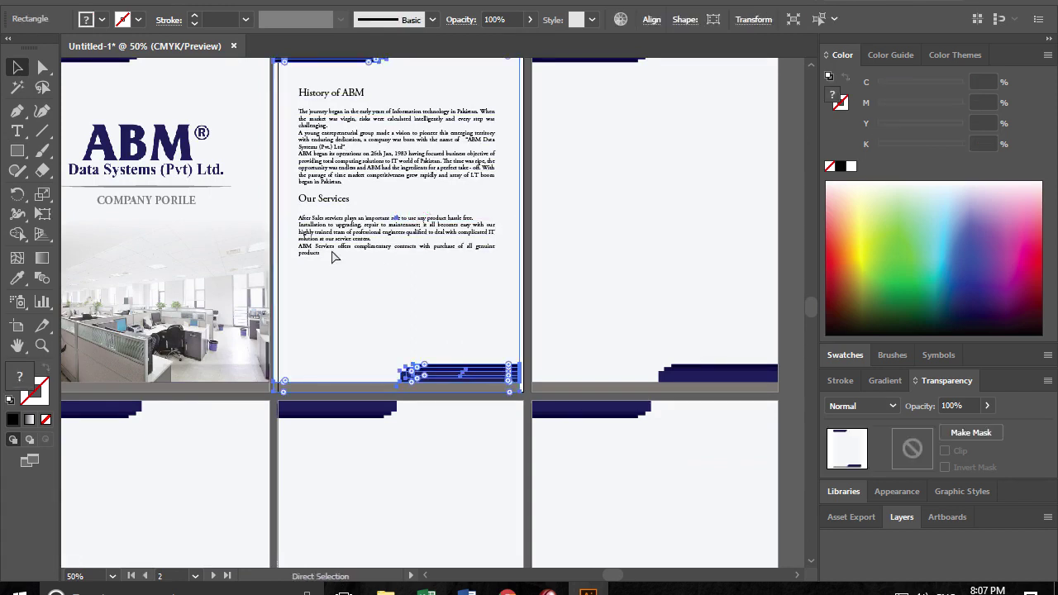
pyautogui.click(274, 239)
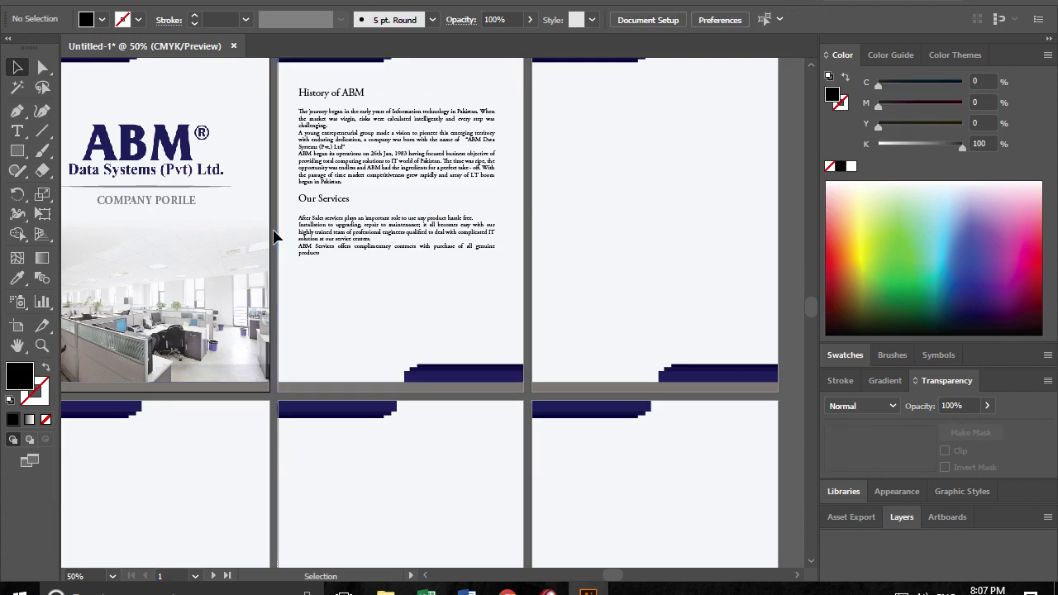
pyautogui.click(367, 216)
pyautogui.moveTo(400, 339)
pyautogui.mouseDown()
pyautogui.moveTo(388, 261)
pyautogui.moveTo(392, 272)
pyautogui.mouseUp()
pyautogui.click(397, 280)
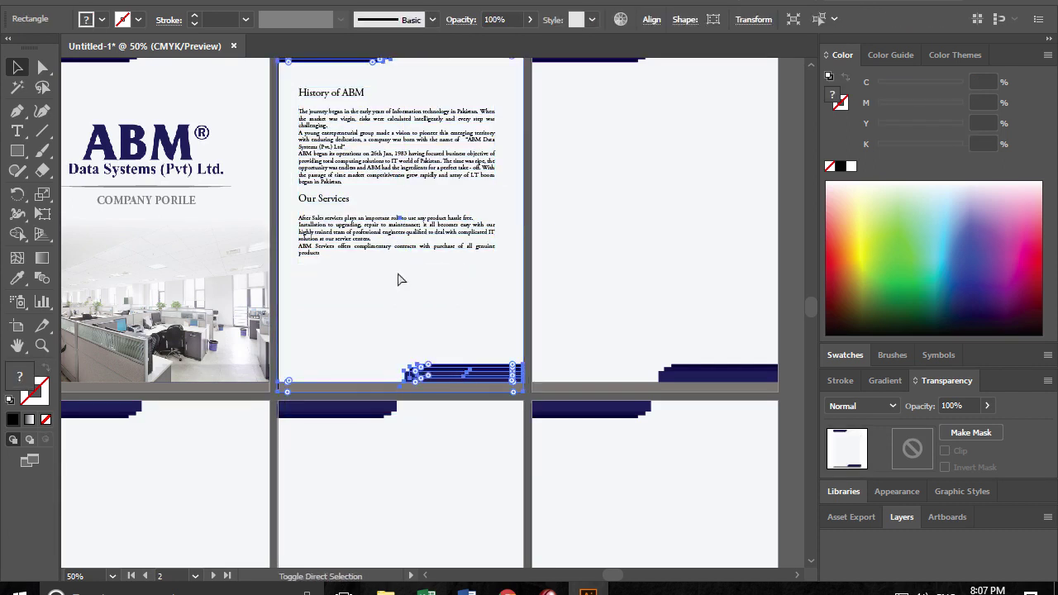
# - Move the text frame about 28 mm lower and slightly right on page two
pyautogui.click(579, 248)
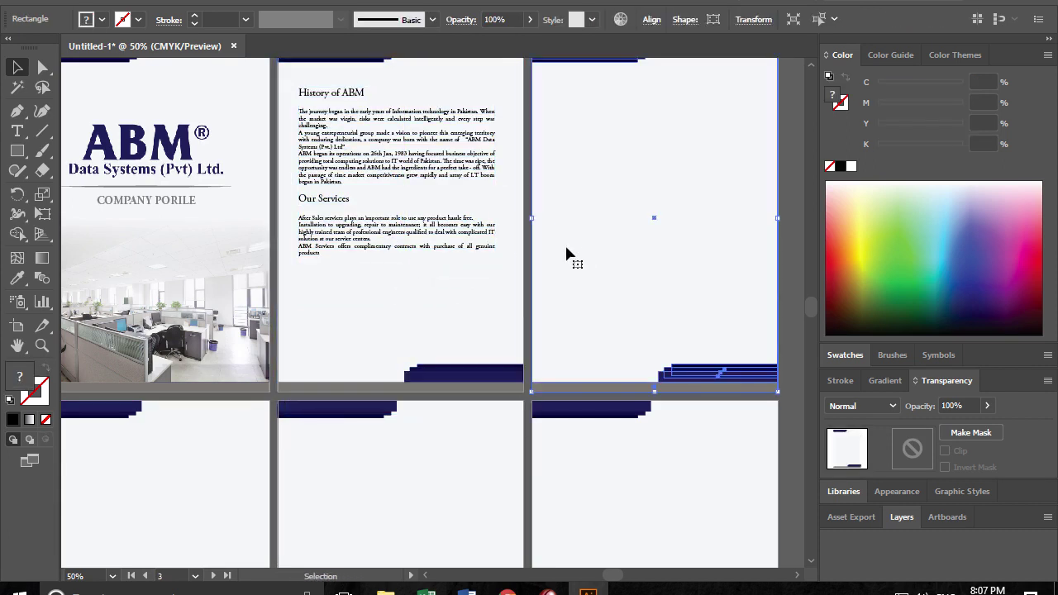
pyautogui.keyDown('shift'); pyautogui.click(452, 238); pyautogui.keyUp('shift')
pyautogui.moveTo(405, 223); pyautogui.dragTo(403, 260)
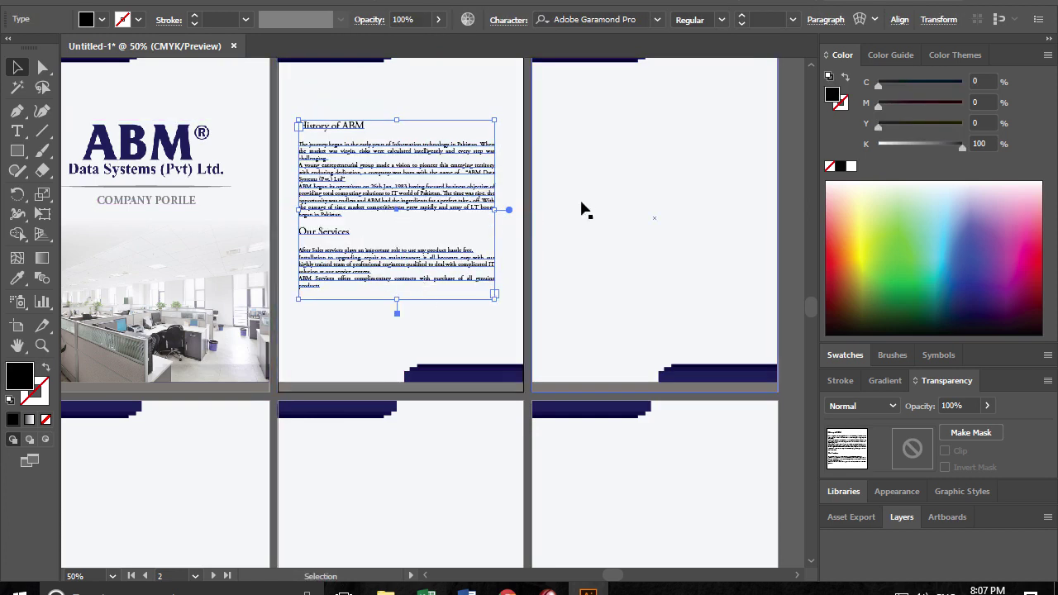
pyautogui.click(535, 149)
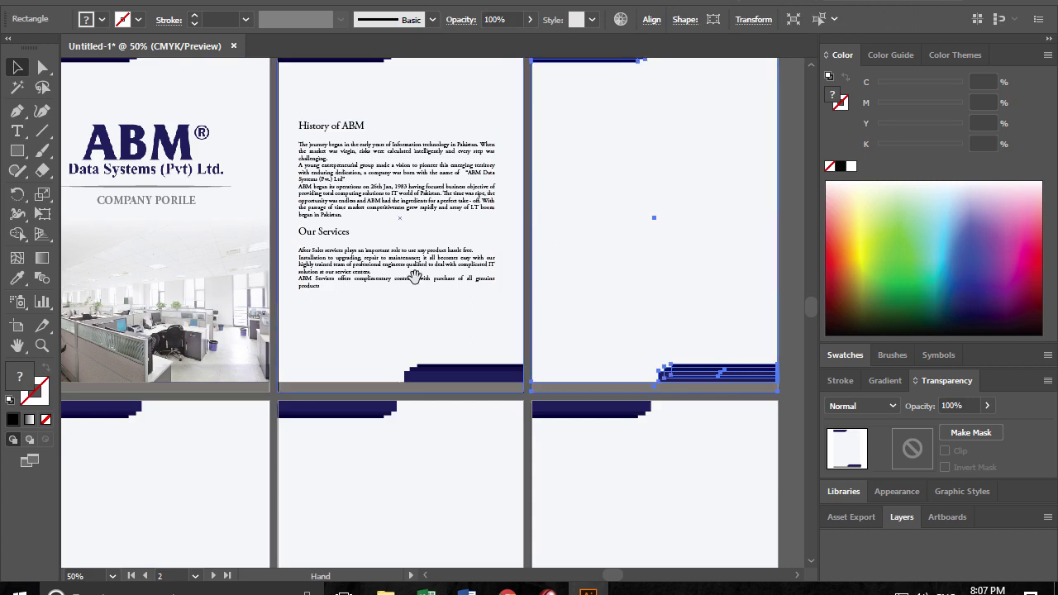
pyautogui.hscroll(-1, 413, 276)
pyautogui.moveTo(432, 236); pyautogui.dragTo(438, 235)
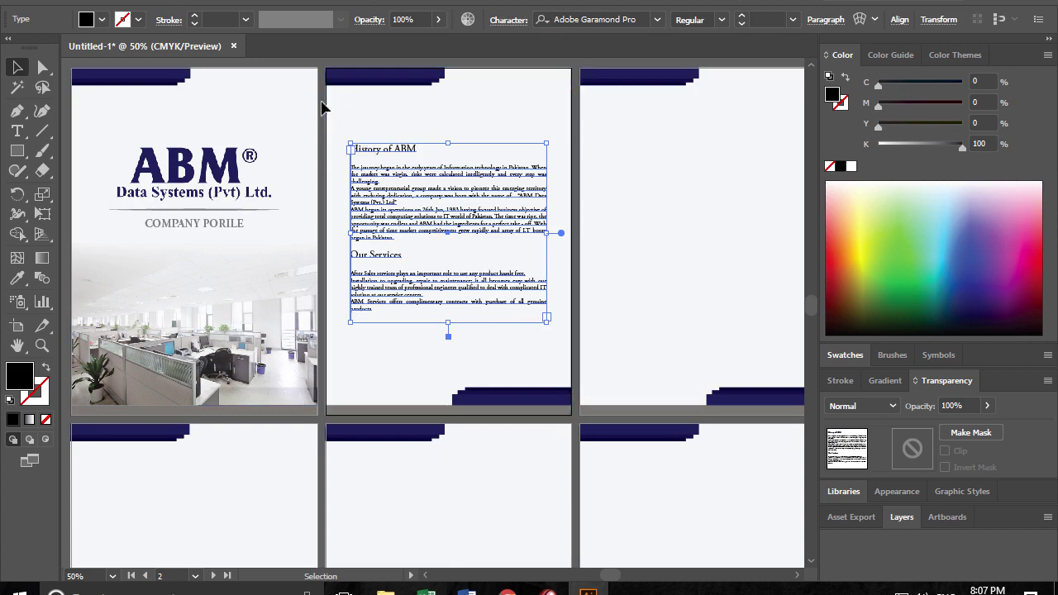
pyautogui.click(383, 350)
# - Search Google Images for 'corporate background'
pyautogui.hotkey('alt', 'Tab')
pyautogui.hotkey('alt', 'Tab')
pyautogui.hotkey('alt', 'Tab')
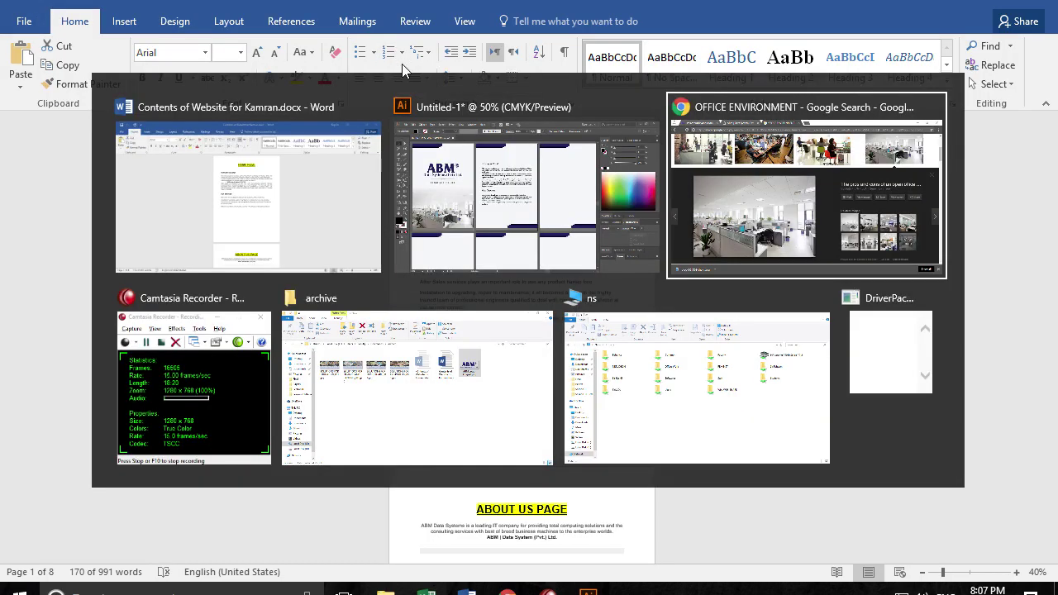
pyautogui.hotkey('ctrl', 'a')
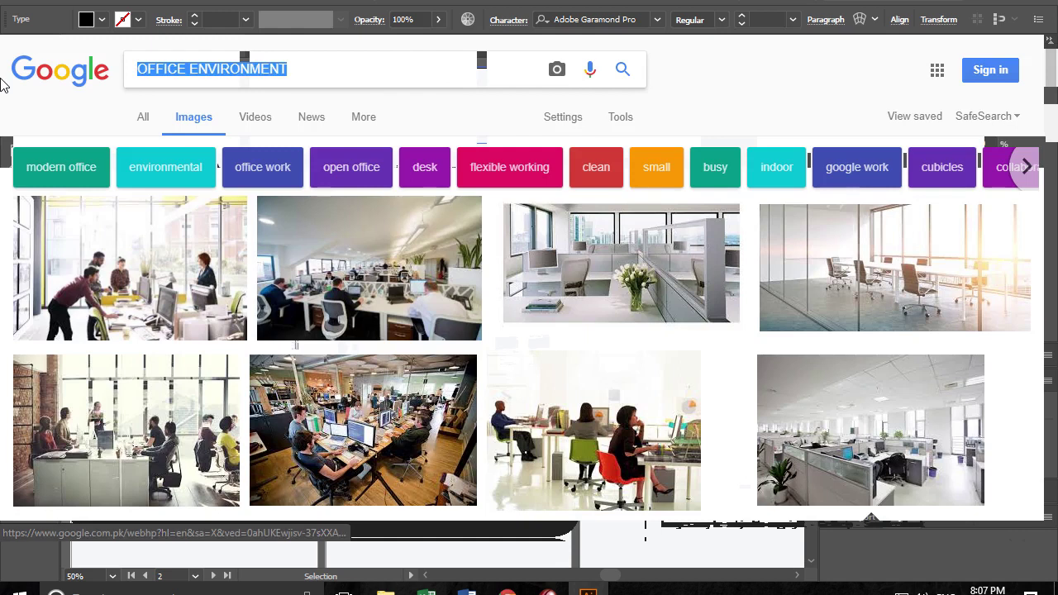
pyautogui.write('corporate b')
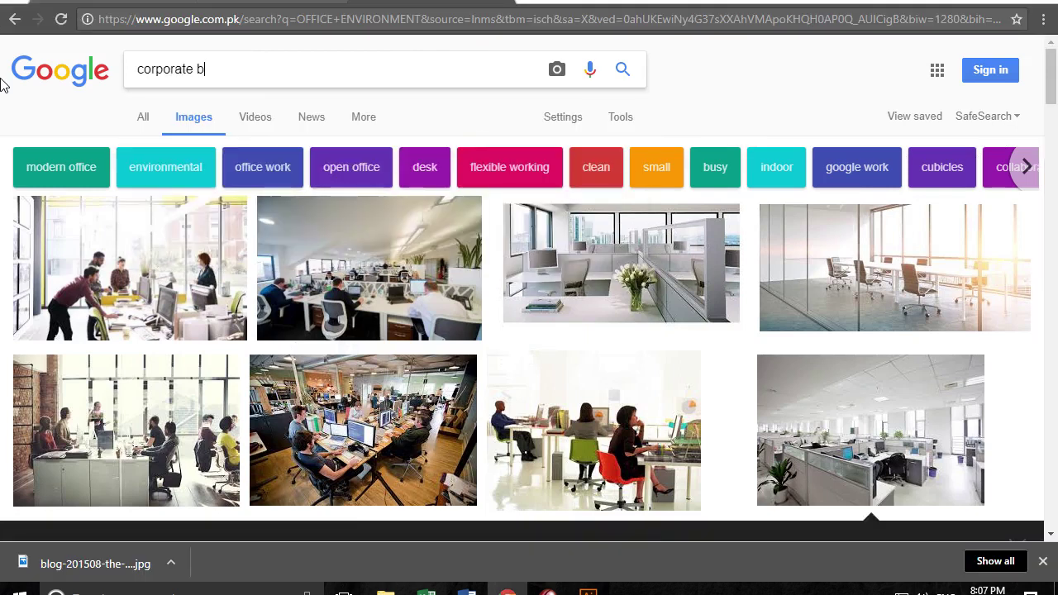
pyautogui.write('ackground')
pyautogui.press('Down')
pyautogui.press('Return')
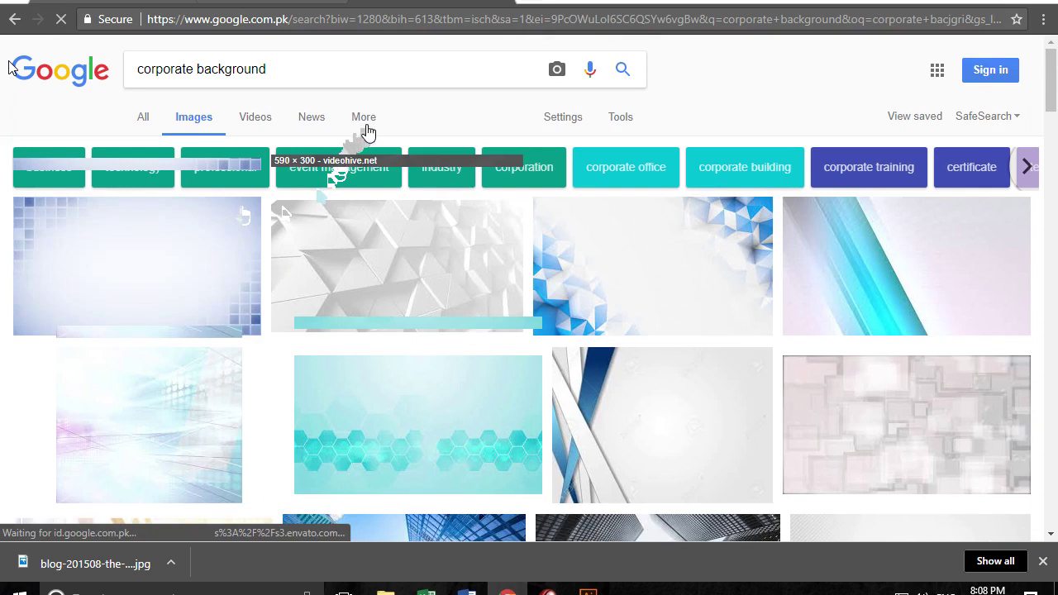
# - Browse the results, previewing the grey wave, checkered and diamond pattern backgrounds
pyautogui.scroll(-2, 961, 281)
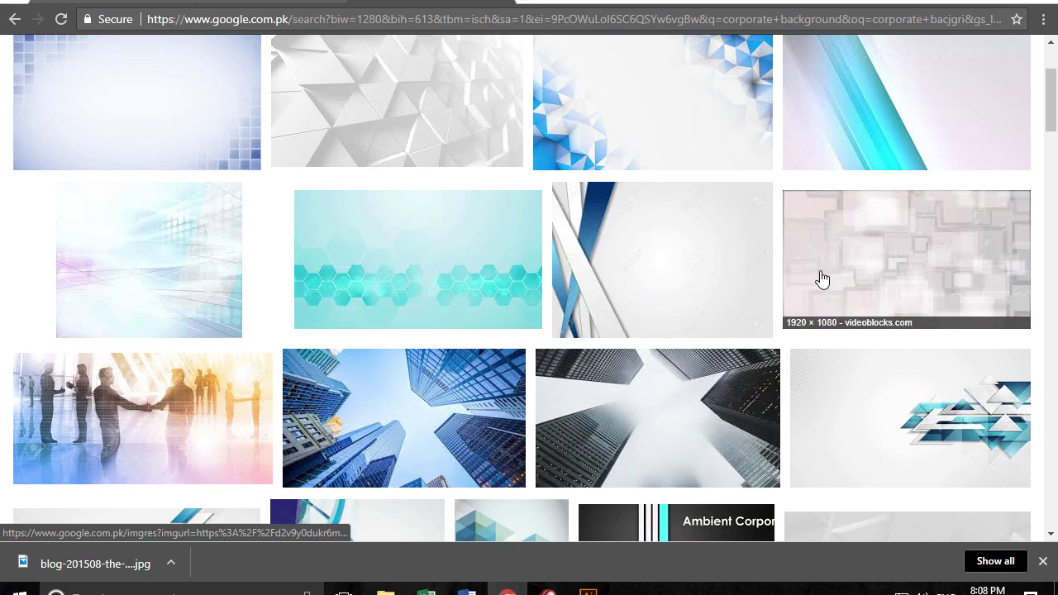
pyautogui.scroll(-6, 623, 309)
pyautogui.scroll(-3, 623, 309)
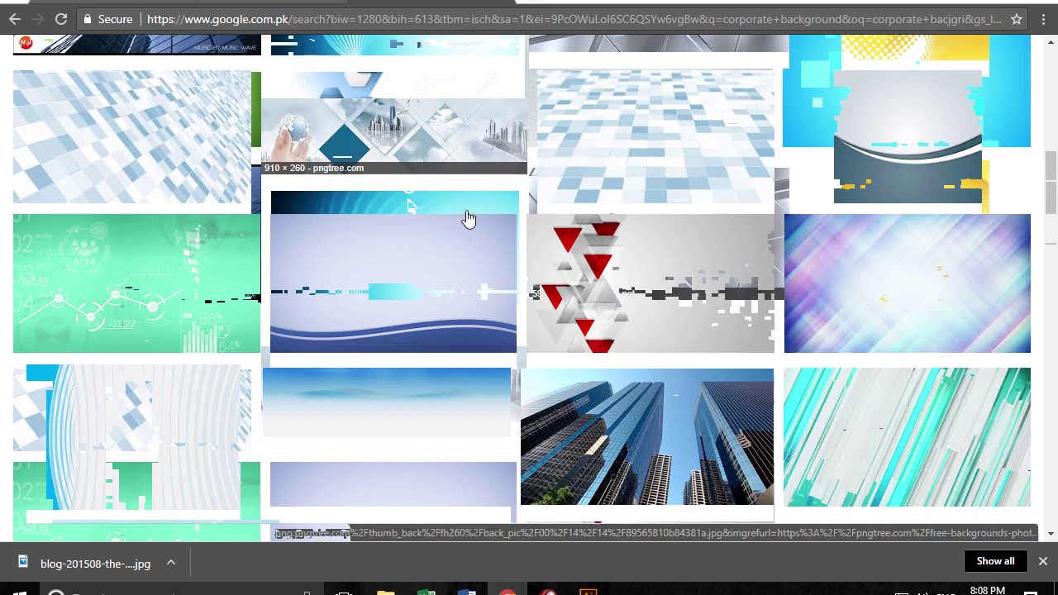
pyautogui.scroll(-2, 669, 321)
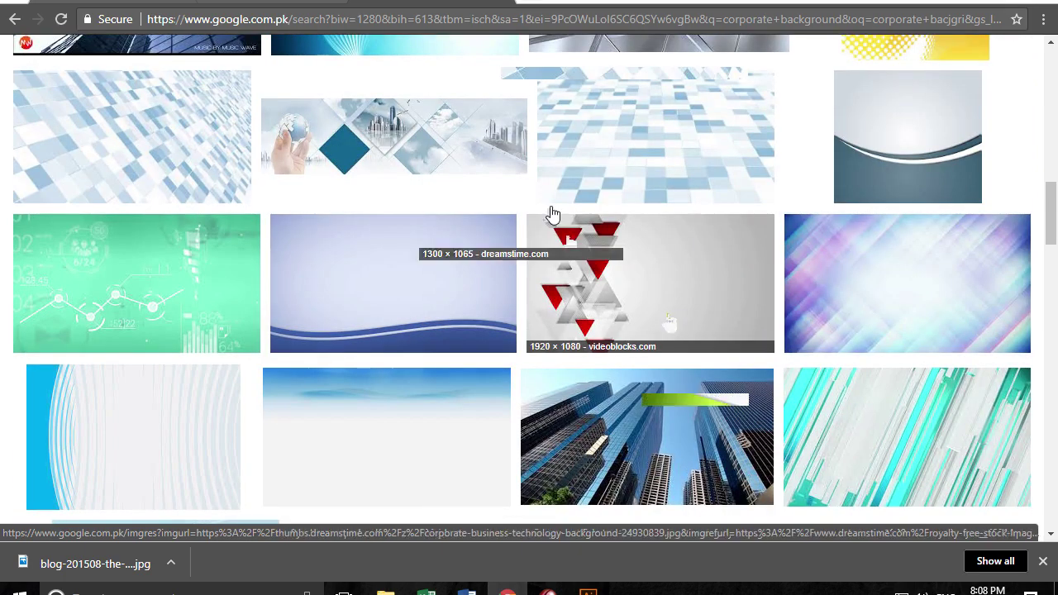
pyautogui.click(553, 211)
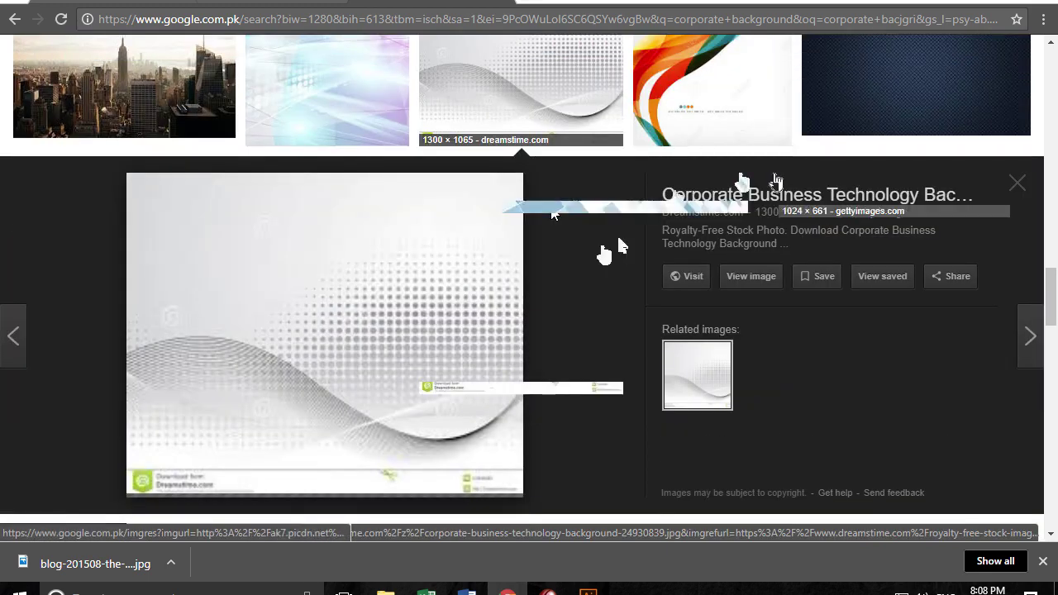
pyautogui.scroll(6, 907, 304)
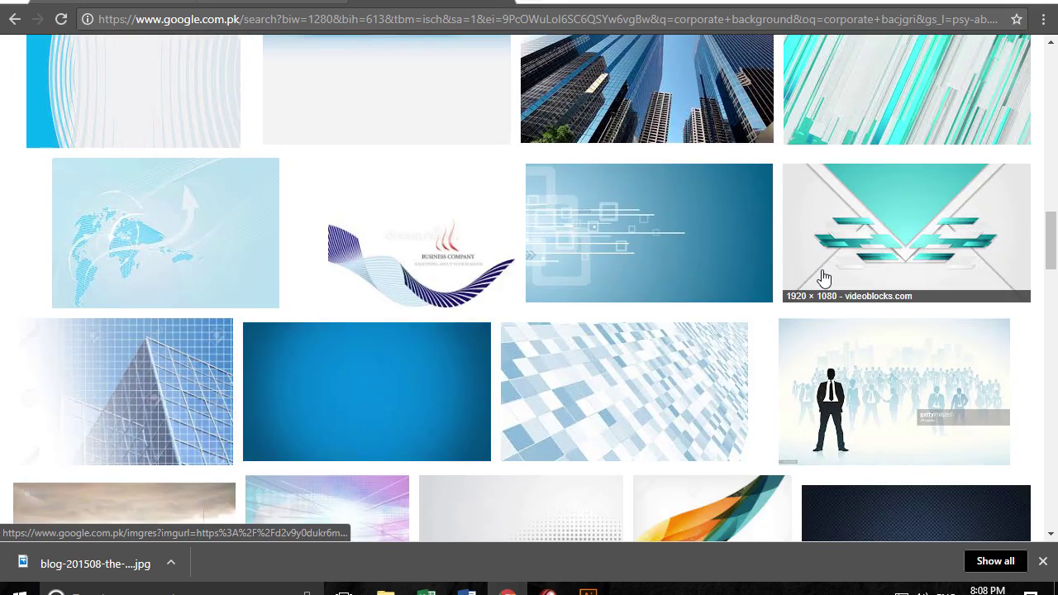
pyautogui.scroll(-1, 578, 285)
pyautogui.scroll(1, 657, 266)
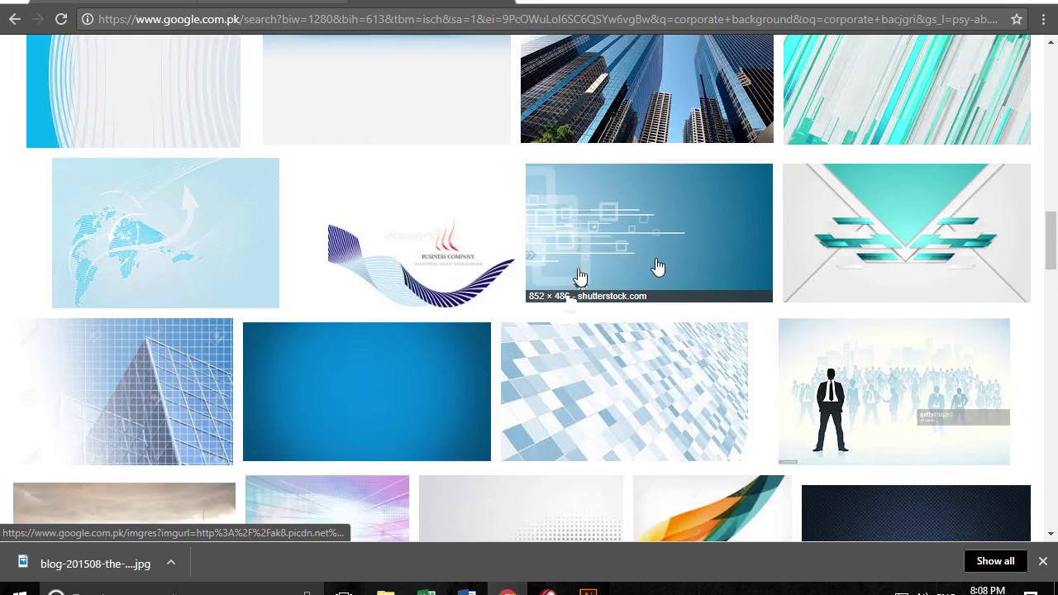
pyautogui.press('Left')
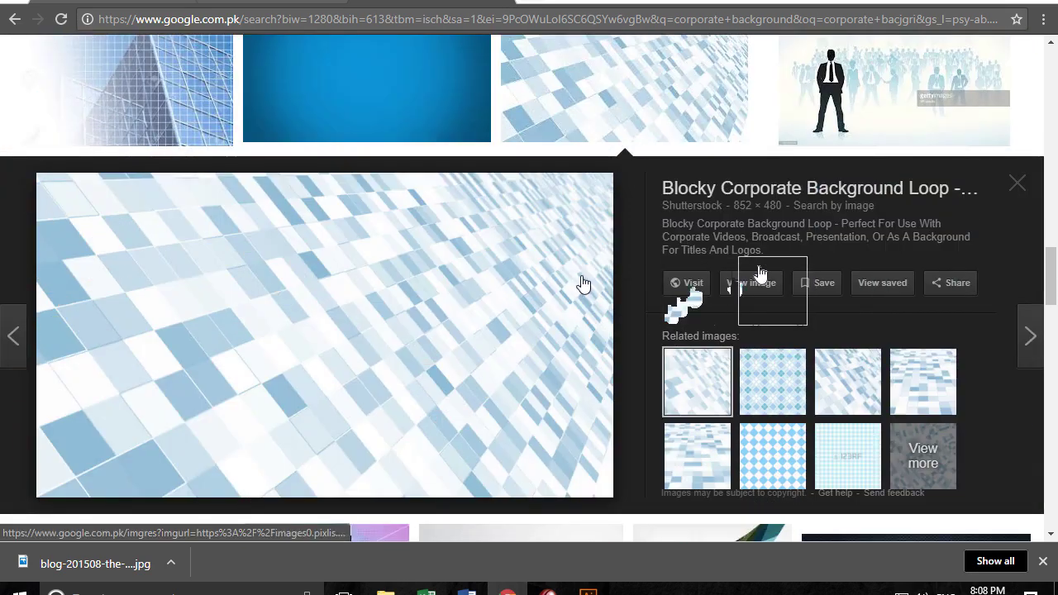
pyautogui.click(766, 249)
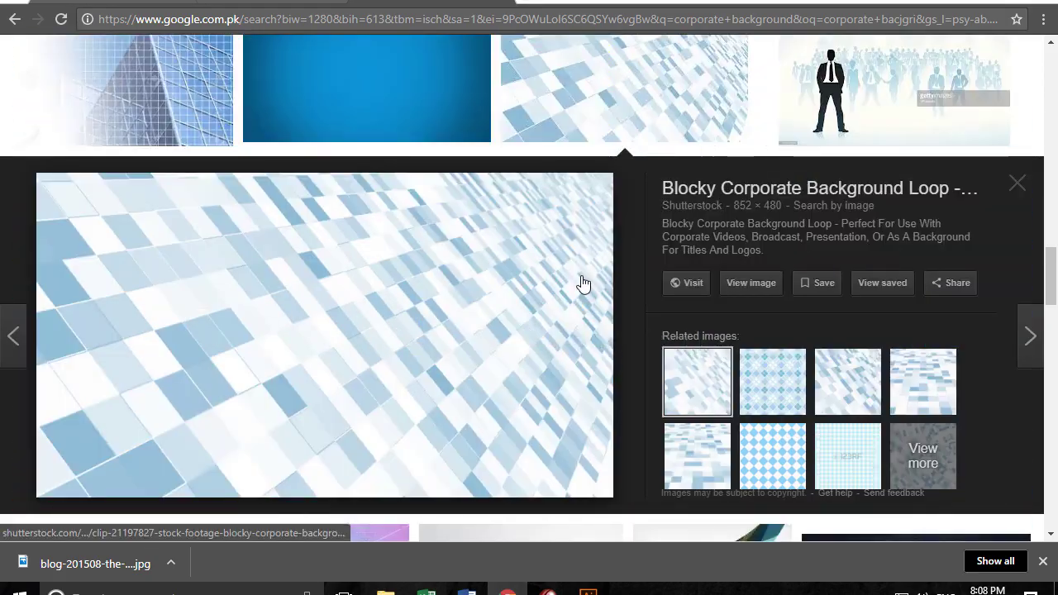
pyautogui.press('Escape')
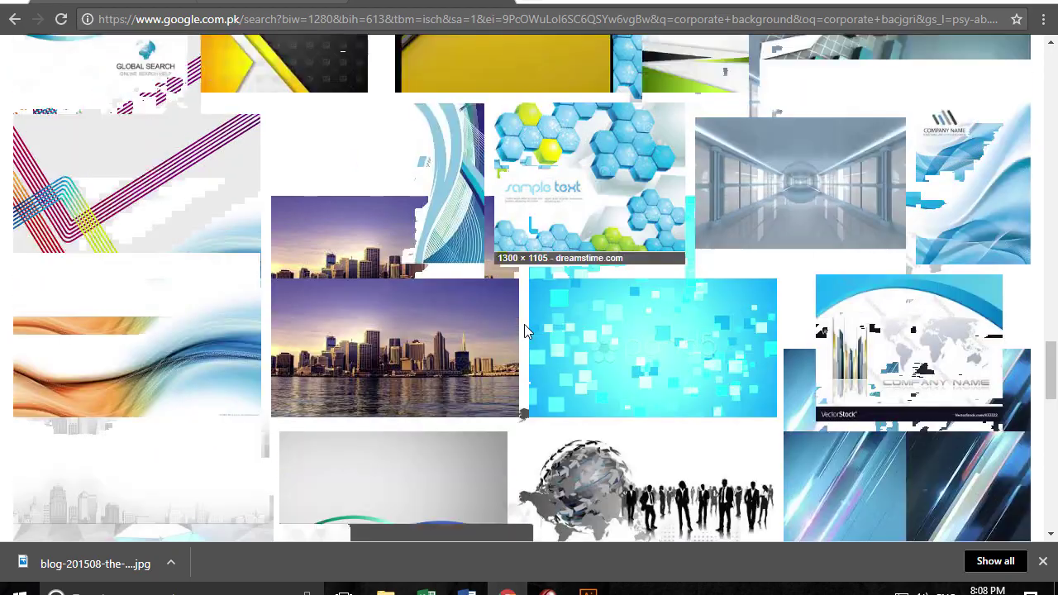
pyautogui.scroll(-3, 526, 330)
pyautogui.scroll(3, 525, 330)
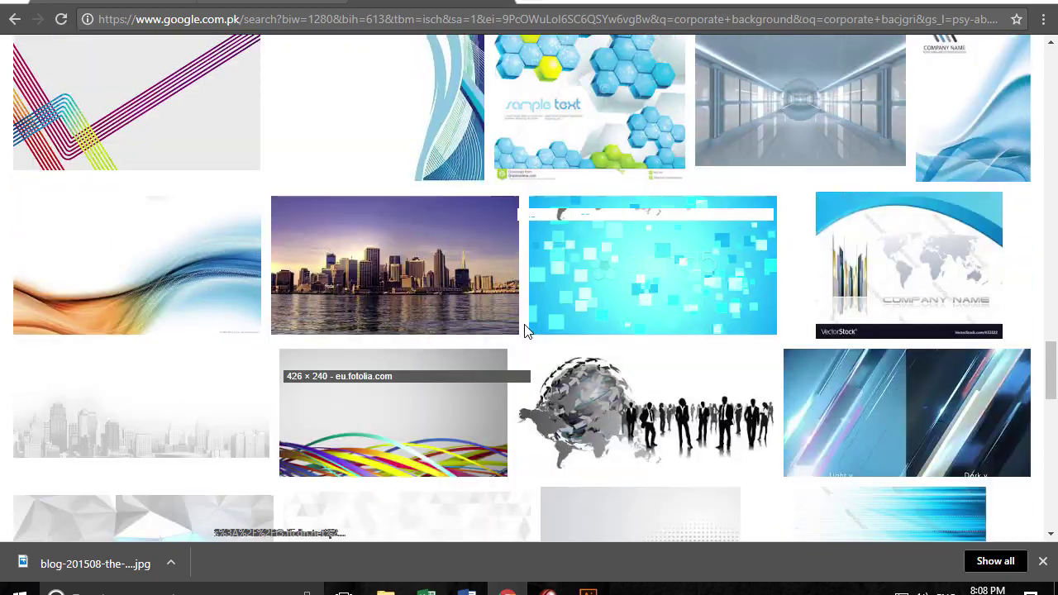
pyautogui.scroll(-3, 526, 331)
pyautogui.scroll(3, 527, 330)
pyautogui.scroll(-3, 525, 330)
pyautogui.scroll(3, 525, 331)
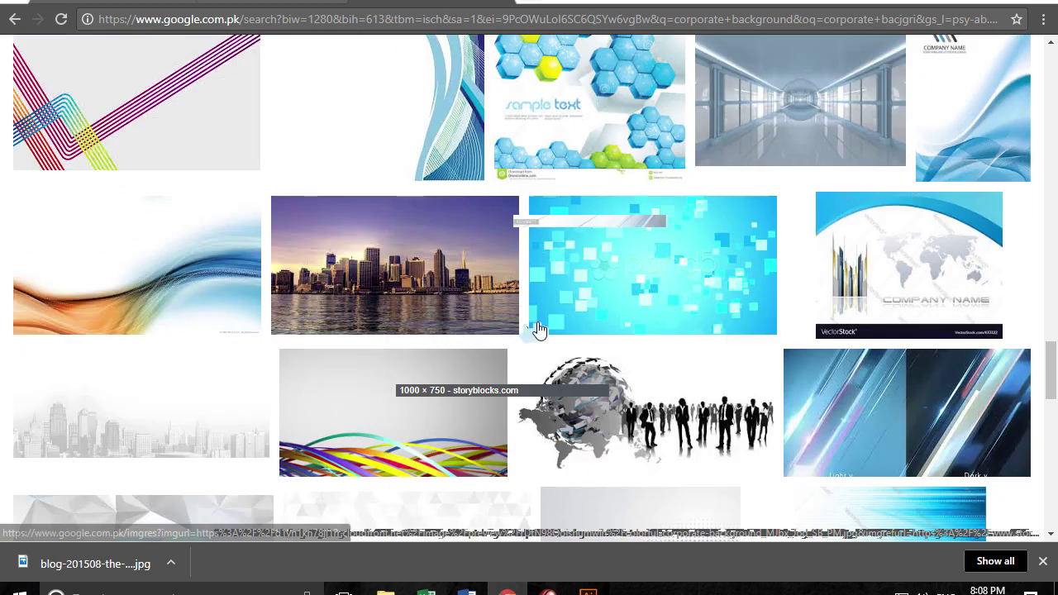
pyautogui.scroll(5, 536, 330)
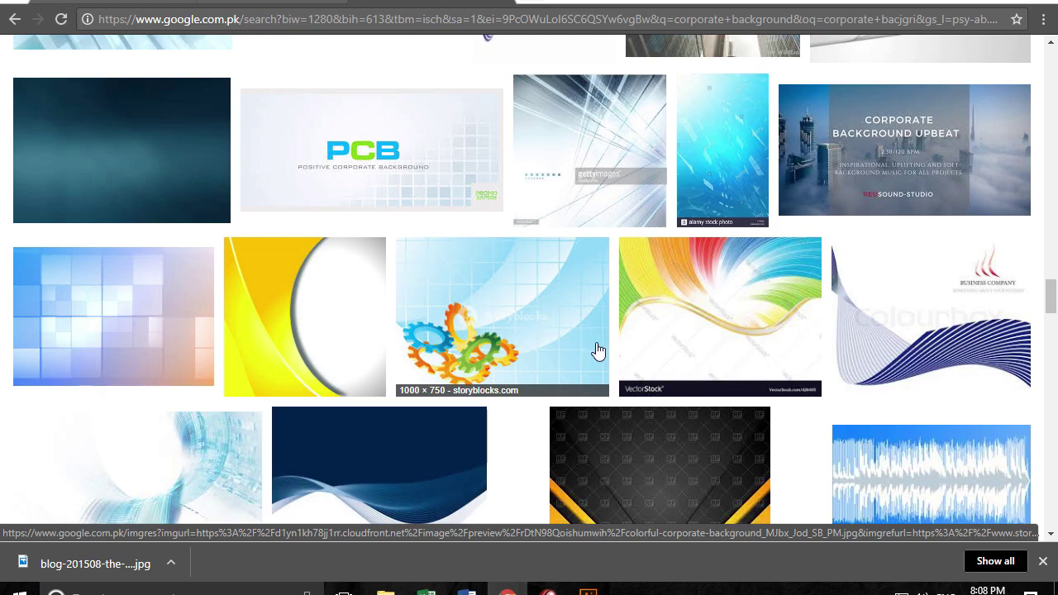
pyautogui.scroll(-3, 617, 357)
pyautogui.scroll(3, 535, 330)
pyautogui.scroll(-5, 578, 347)
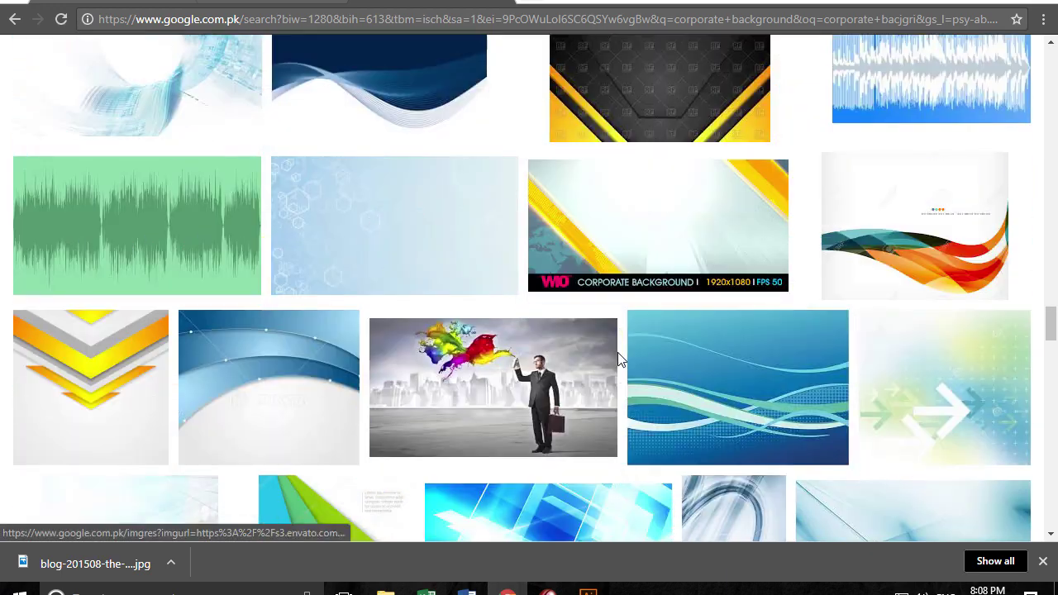
# - Save the light blue hexagon background to the Desktop as 1.jpg
pyautogui.click(455, 237)
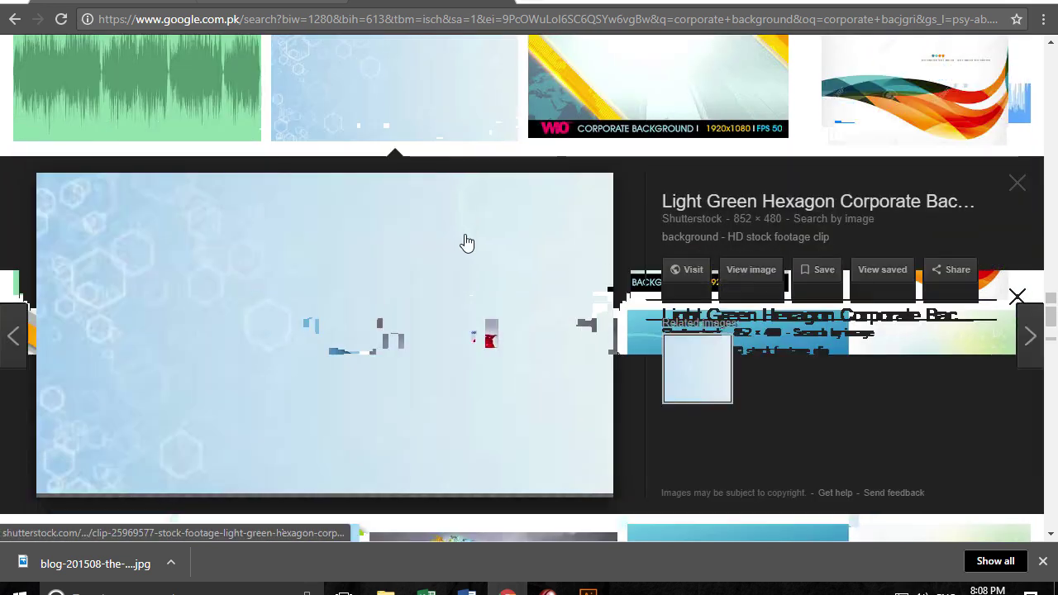
pyautogui.click(752, 271)
pyautogui.rightClick(530, 199)
pyautogui.click(578, 231)
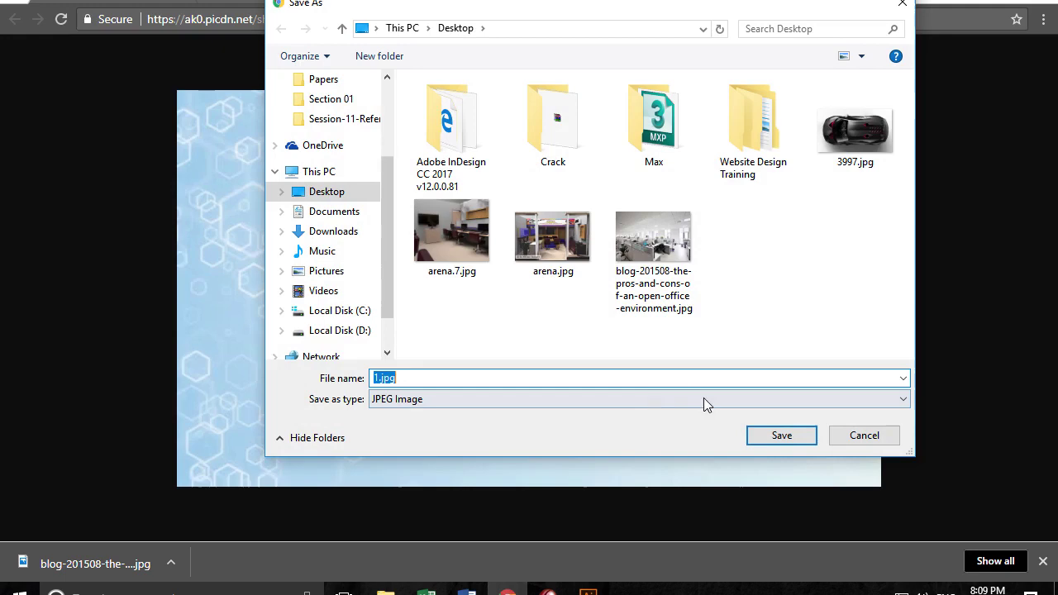
pyautogui.click(782, 435)
pyautogui.click(641, 9)
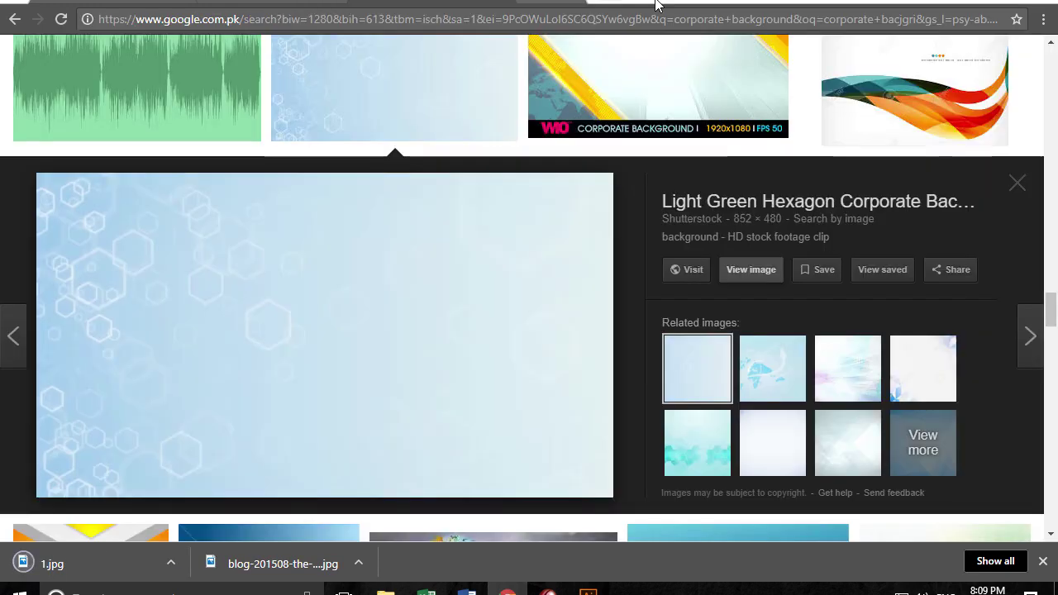
pyautogui.hotkey('alt', 'Tab')
pyautogui.hotkey('alt', 'Tab')
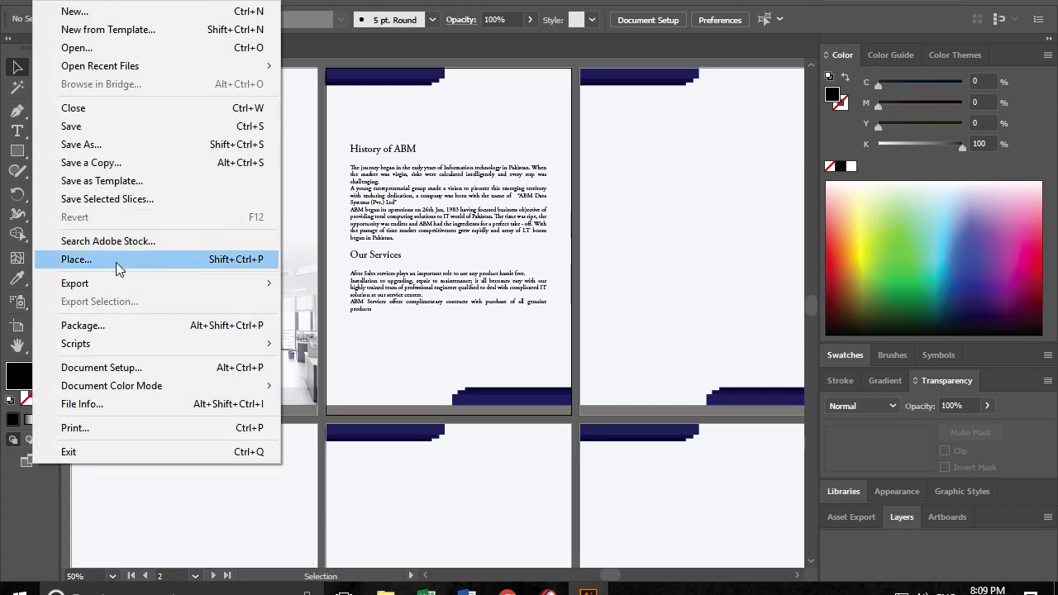
# - Place 1.jpg near the second page and embed it
pyautogui.click(124, 257)
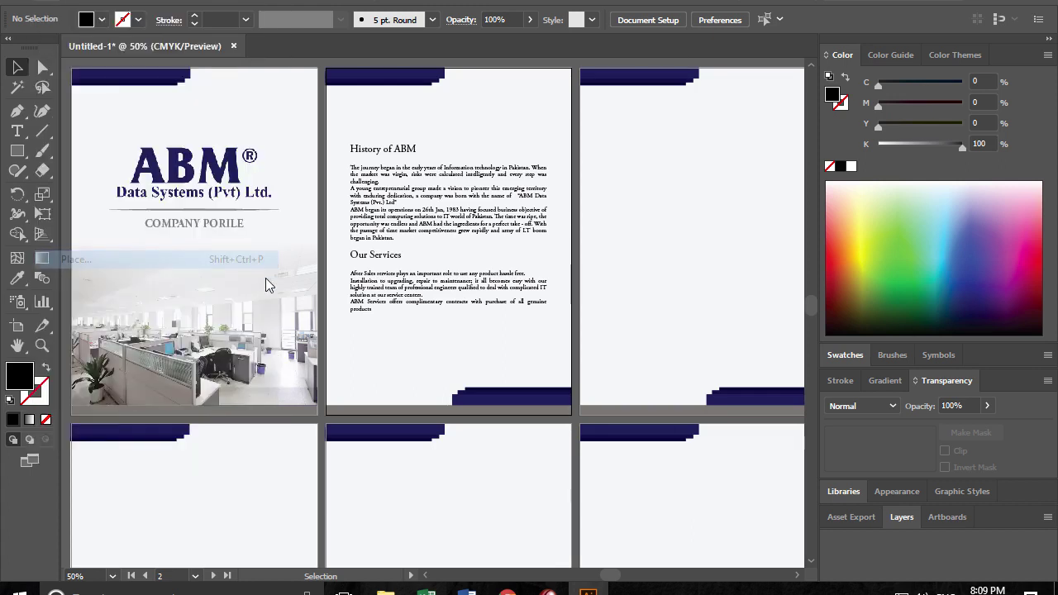
pyautogui.click(589, 138)
pyautogui.doubleClick(588, 139)
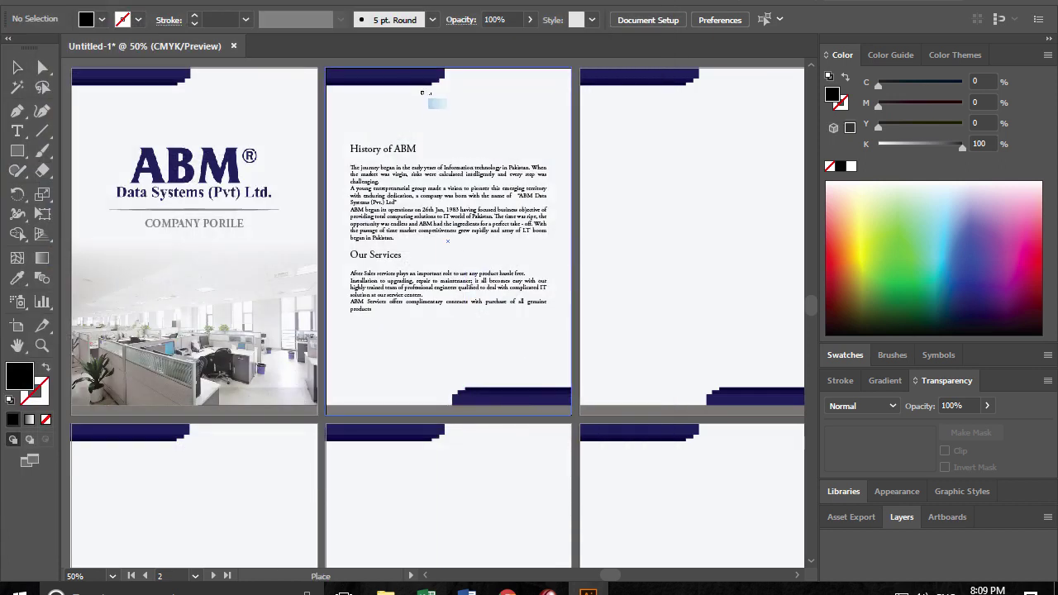
pyautogui.click(422, 91)
pyautogui.click(178, 19)
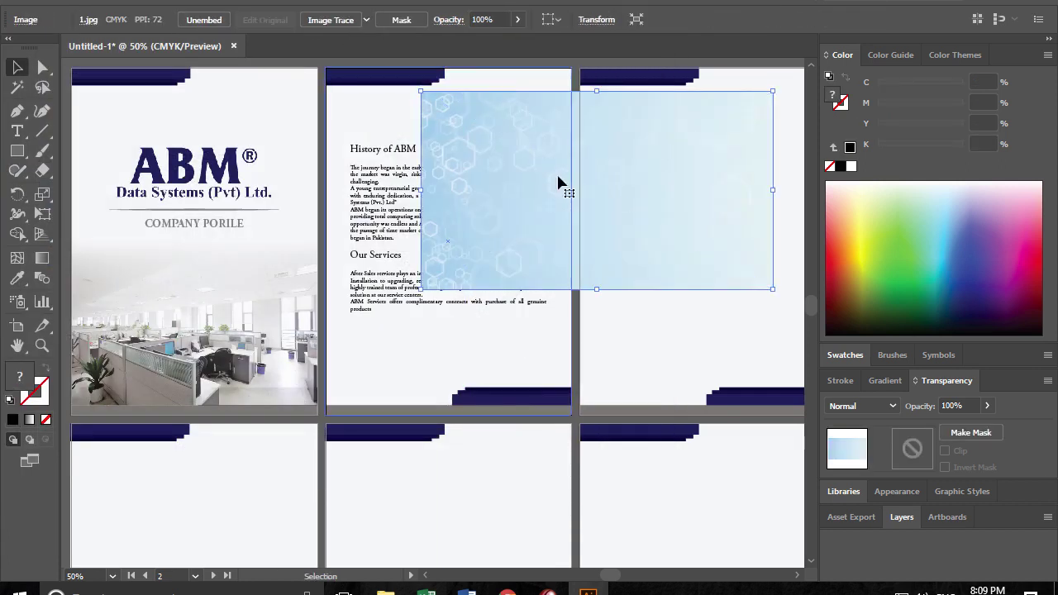
# - Rotate the hexagon image upright and scale it to cover the middle page
pyautogui.moveTo(779, 290)
pyautogui.mouseDown()
pyautogui.moveTo(684, 175)
pyautogui.moveTo(636, 225)
pyautogui.moveTo(301, 302)
pyautogui.mouseUp()
pyautogui.moveTo(498, 236); pyautogui.dragTo(491, 277)
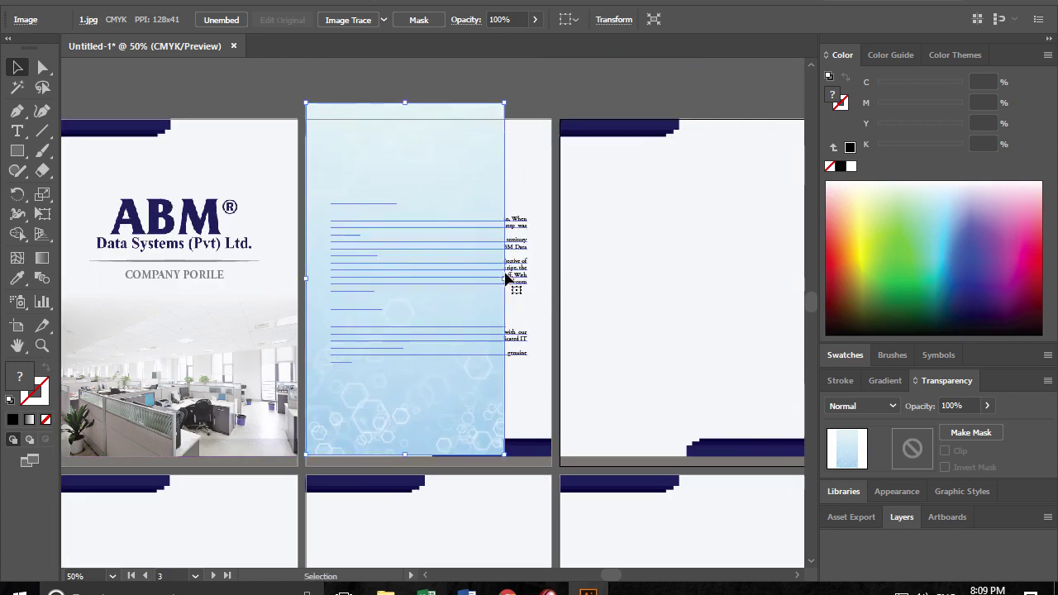
pyautogui.moveTo(504, 103)
pyautogui.mouseDown()
pyautogui.moveTo(527, 86)
pyautogui.moveTo(552, 89)
pyautogui.moveTo(547, 285)
pyautogui.mouseUp()
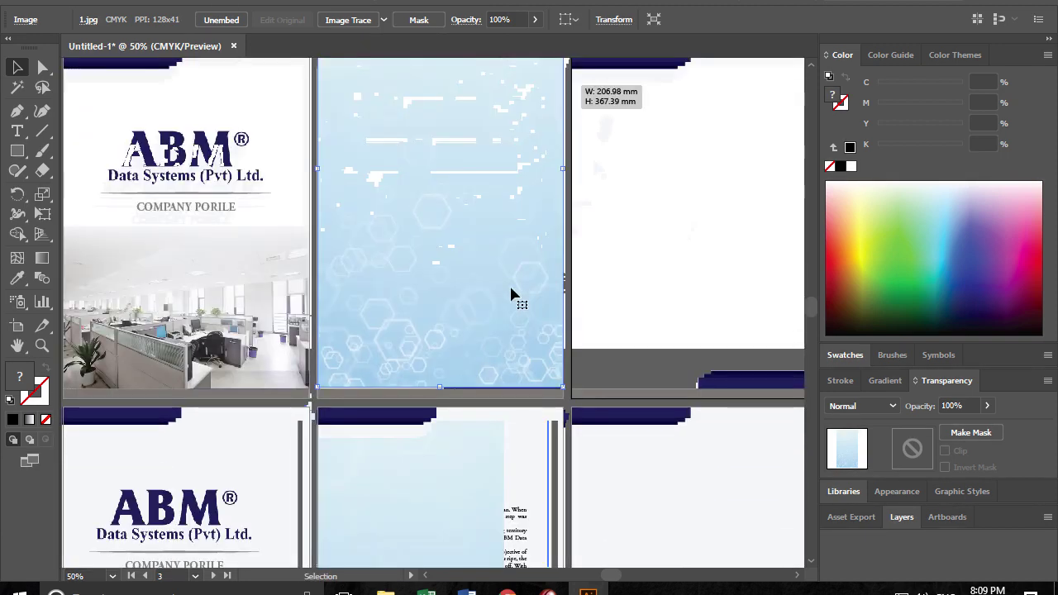
pyautogui.moveTo(511, 295); pyautogui.dragTo(524, 402)
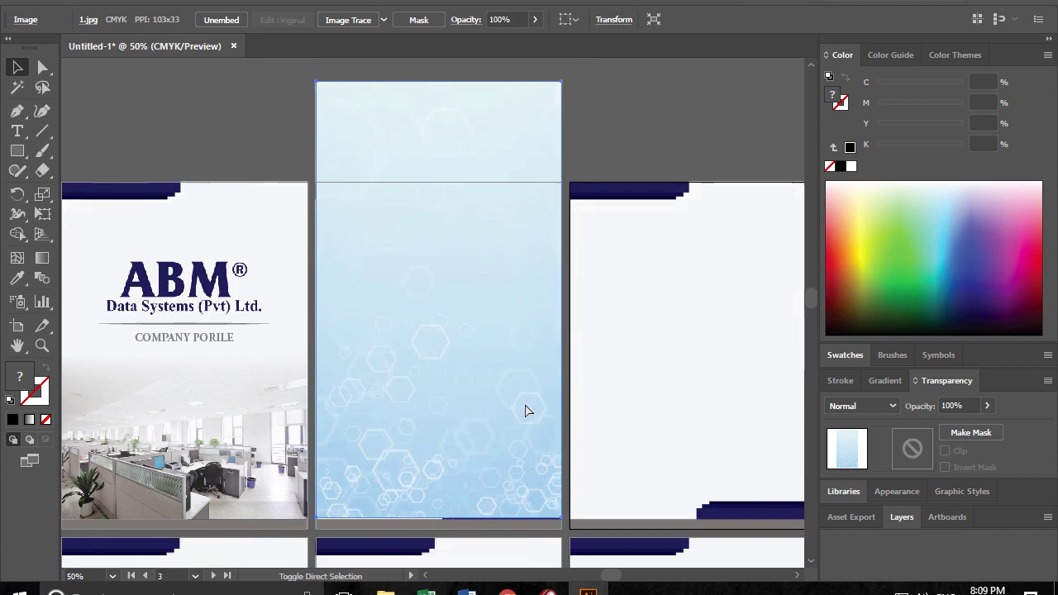
pyautogui.click(618, 89)
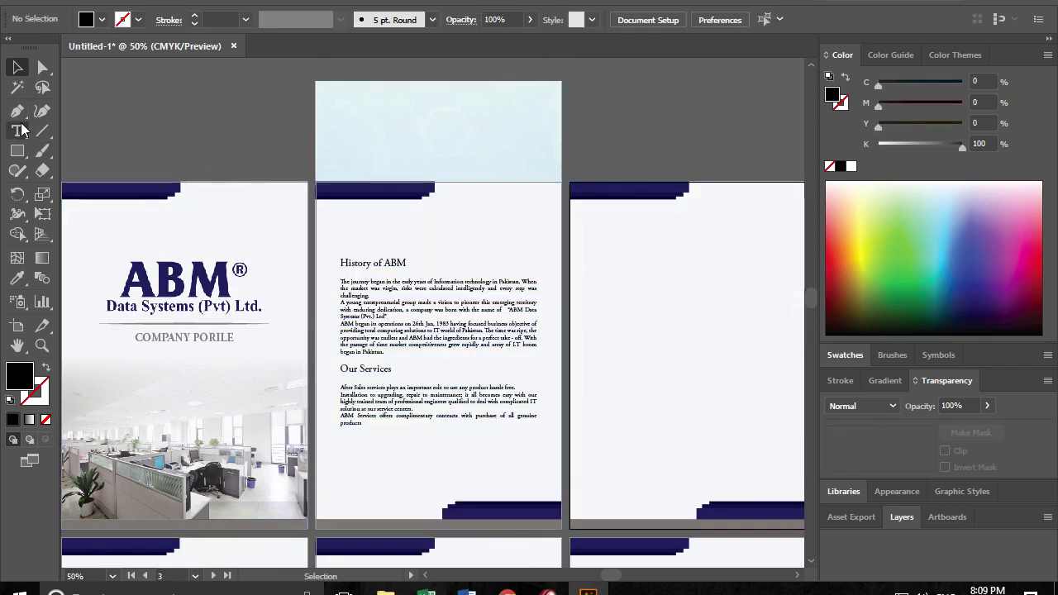
# - Clip the hexagon image to a middle-page-sized rectangle and send it to the back
pyautogui.click(16, 151)
pyautogui.moveTo(314, 182); pyautogui.dragTo(561, 519)
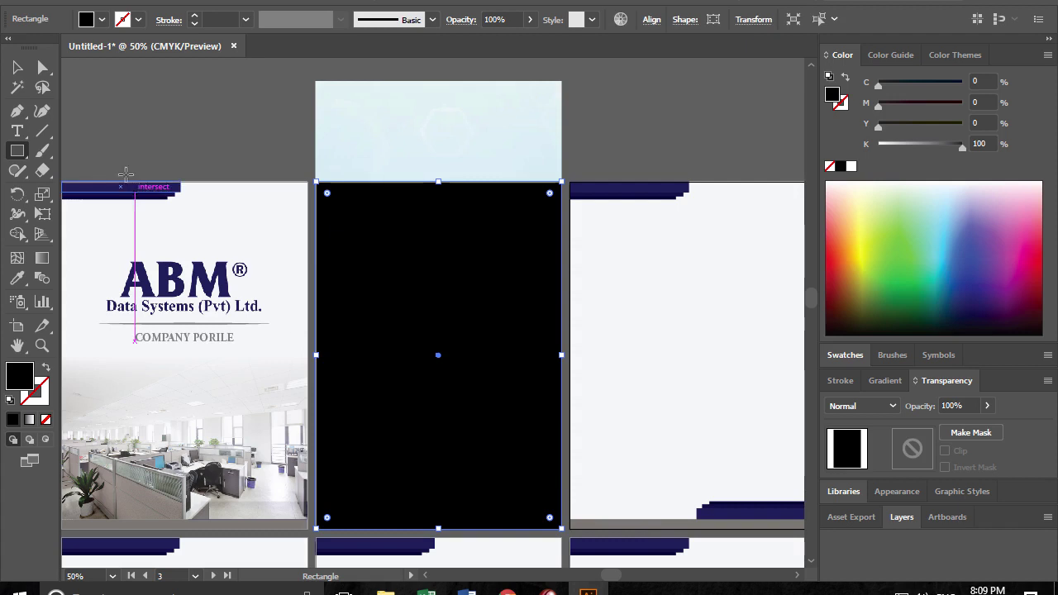
pyautogui.click(20, 71)
pyautogui.keyDown('shift'); pyautogui.click(363, 99); pyautogui.keyUp('shift')
pyautogui.rightClick(413, 144)
pyautogui.click(508, 266)
pyautogui.hotkey('ctrl', 'shift', '[')
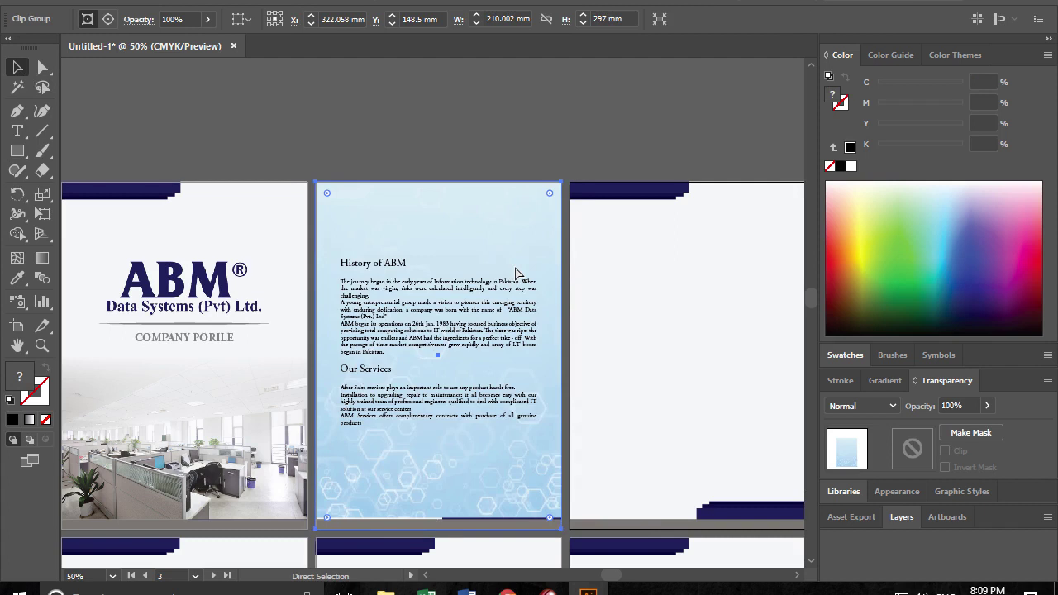
pyautogui.hotkey('ctrl', 'shift', '[')
# - Ungroup the page background and send the white page rectangle behind the image
pyautogui.click(544, 157)
pyautogui.rightClick(519, 217)
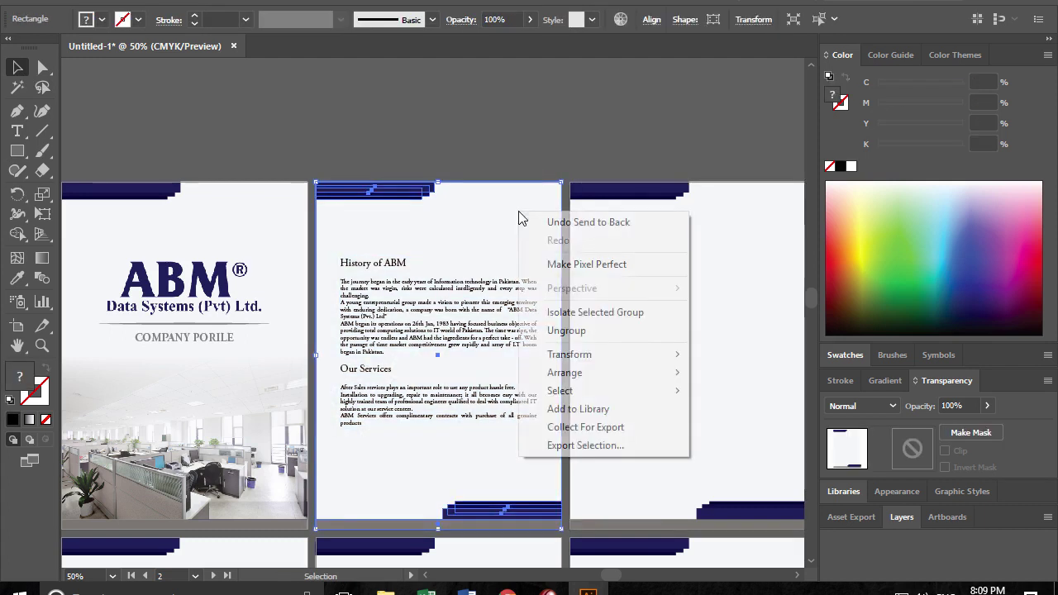
pyautogui.click(578, 330)
pyautogui.click(537, 134)
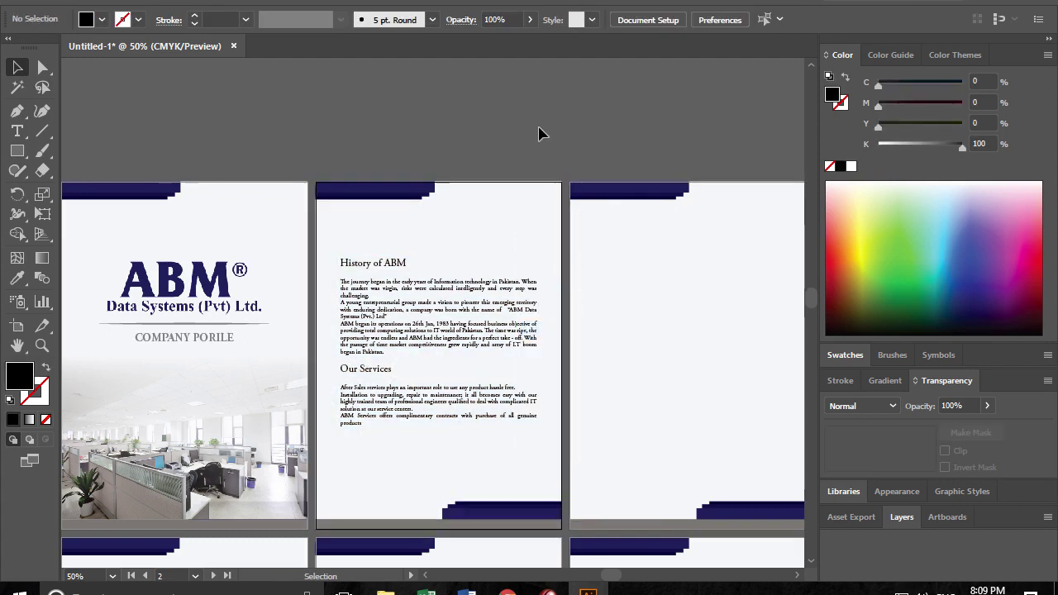
pyautogui.click(519, 219)
pyautogui.hotkey('ctrl', 'shift', '[')
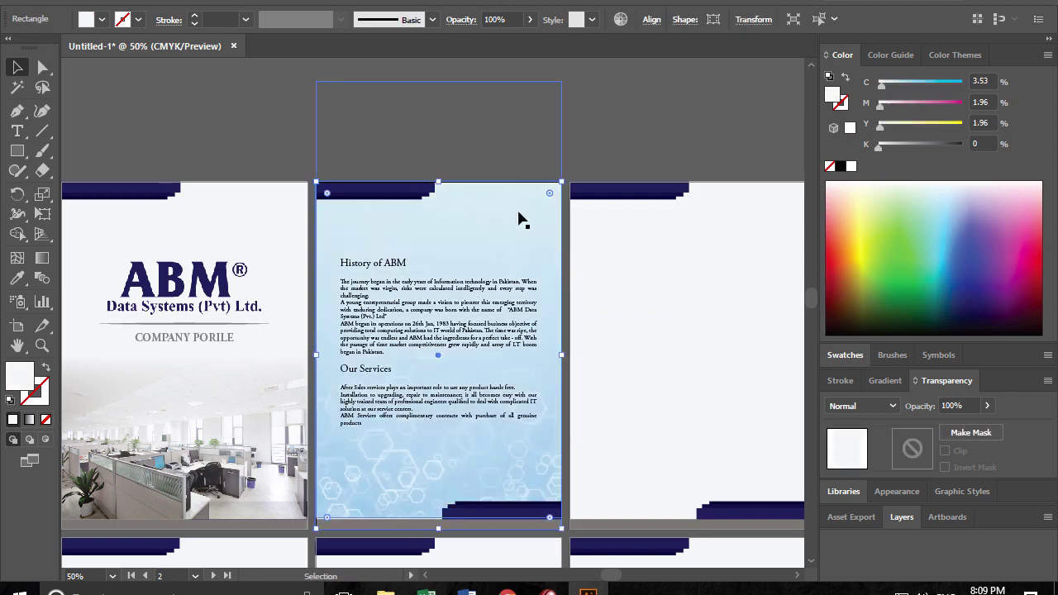
pyautogui.click(628, 130)
pyautogui.moveTo(547, 136); pyautogui.dragTo(543, 84)
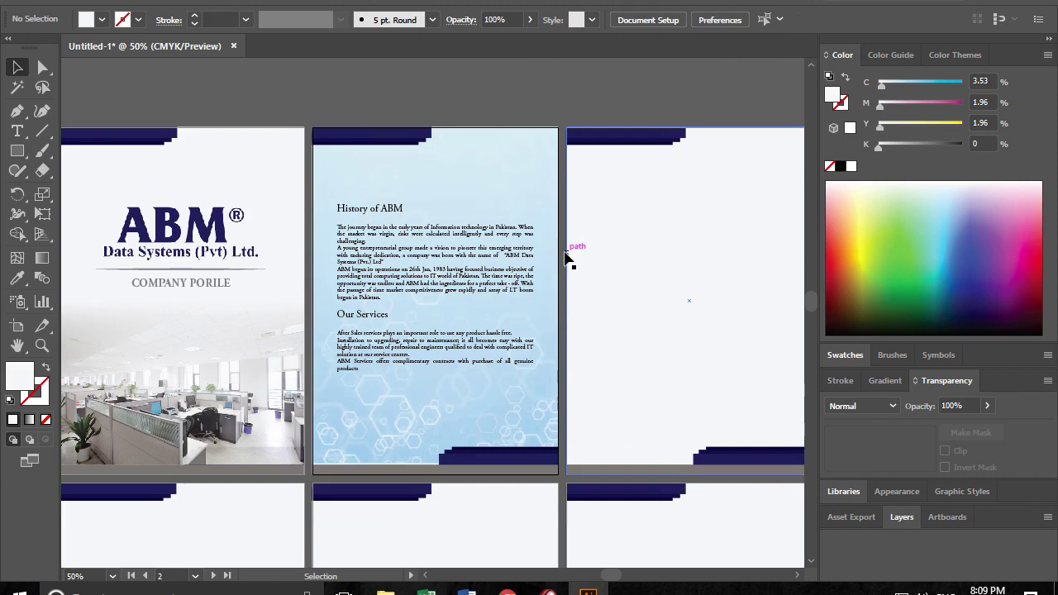
# - Fade the clipped hexagon background to 47% opacity
pyautogui.click(496, 200)
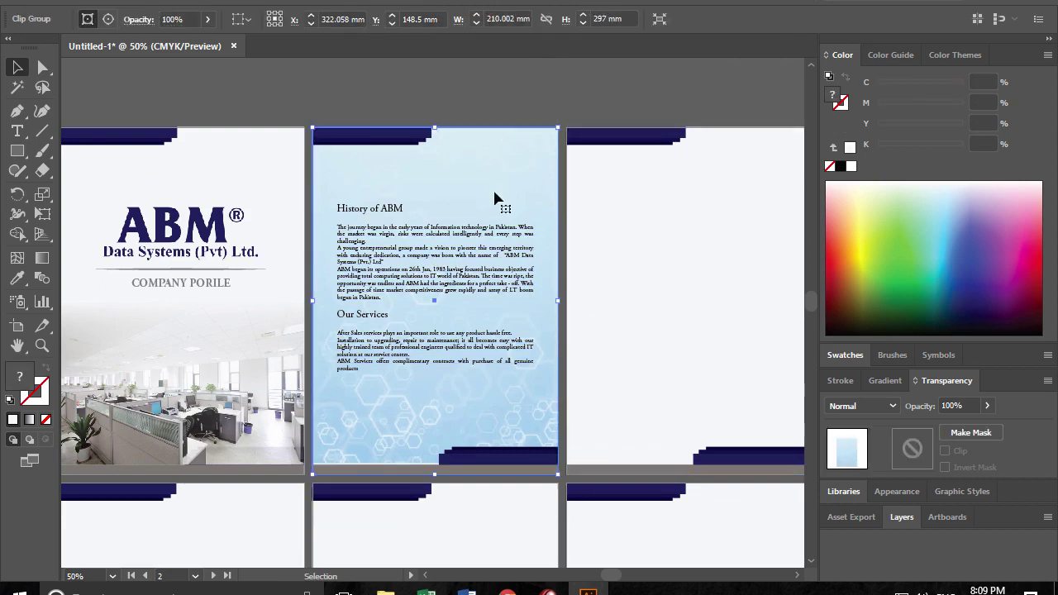
pyautogui.click(986, 405)
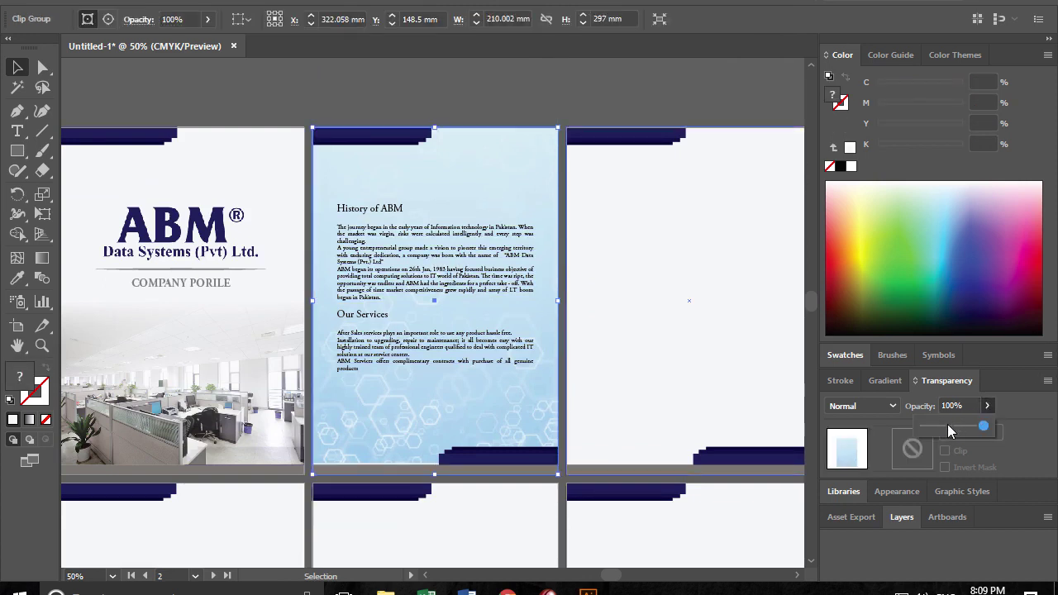
pyautogui.click(948, 425)
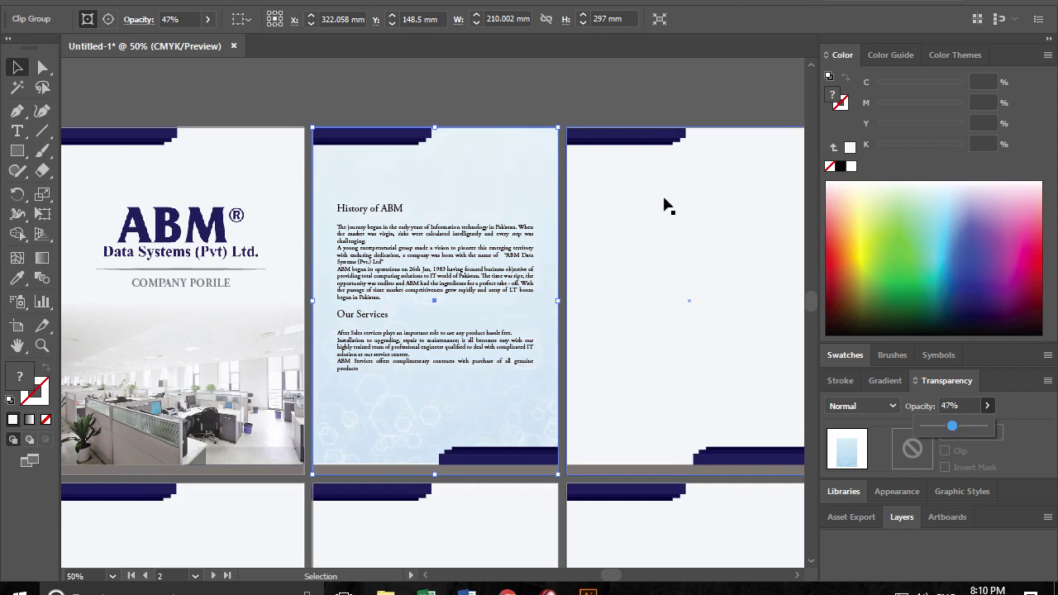
pyautogui.click(539, 108)
pyautogui.moveTo(512, 113); pyautogui.dragTo(499, 68)
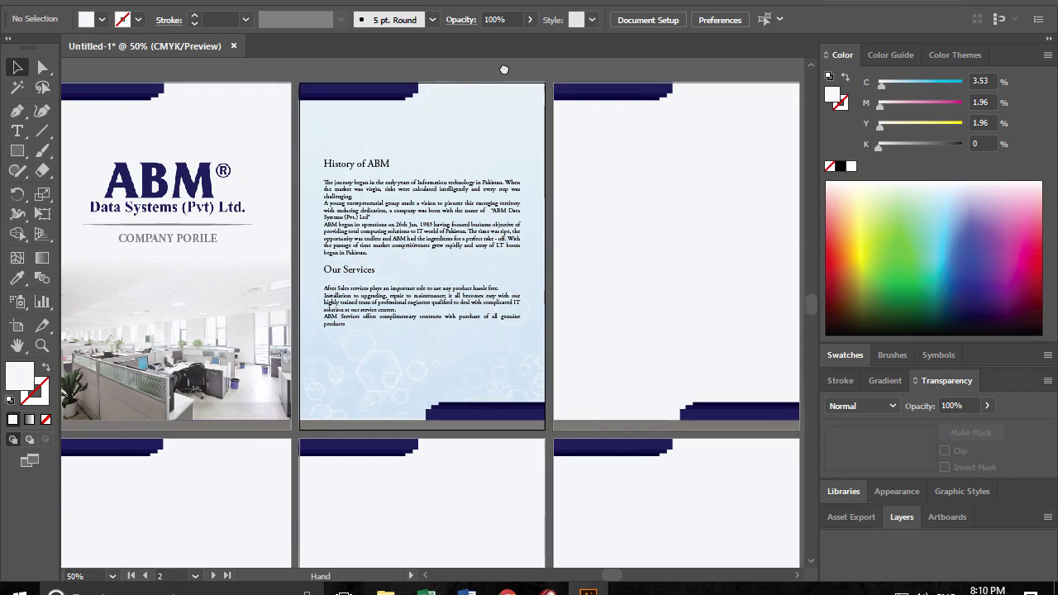
# - Move the History and Services text frame slightly higher on the page
pyautogui.click(461, 174)
pyautogui.click(438, 226)
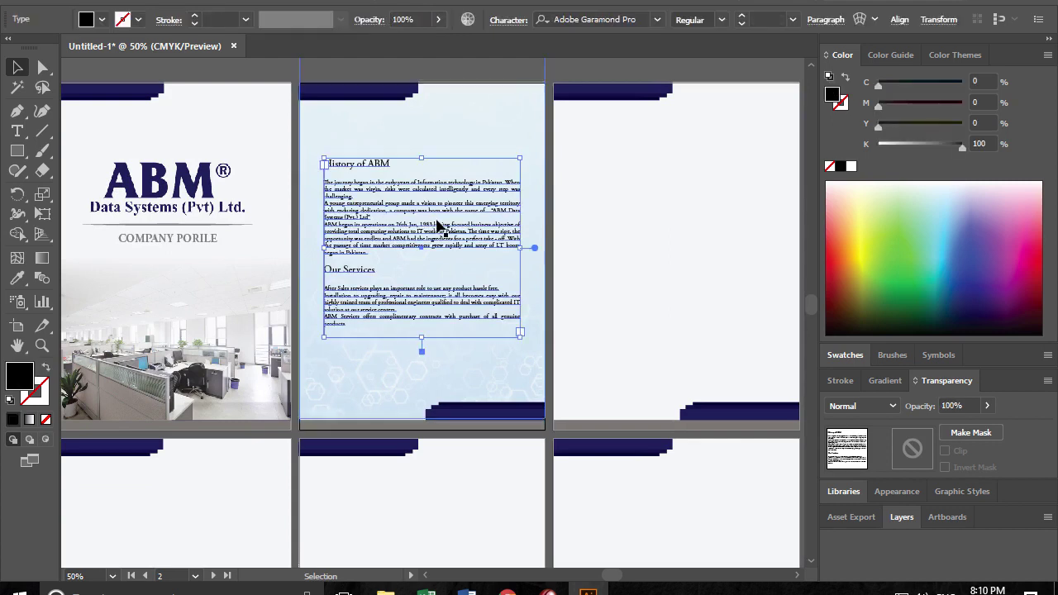
pyautogui.click(418, 216)
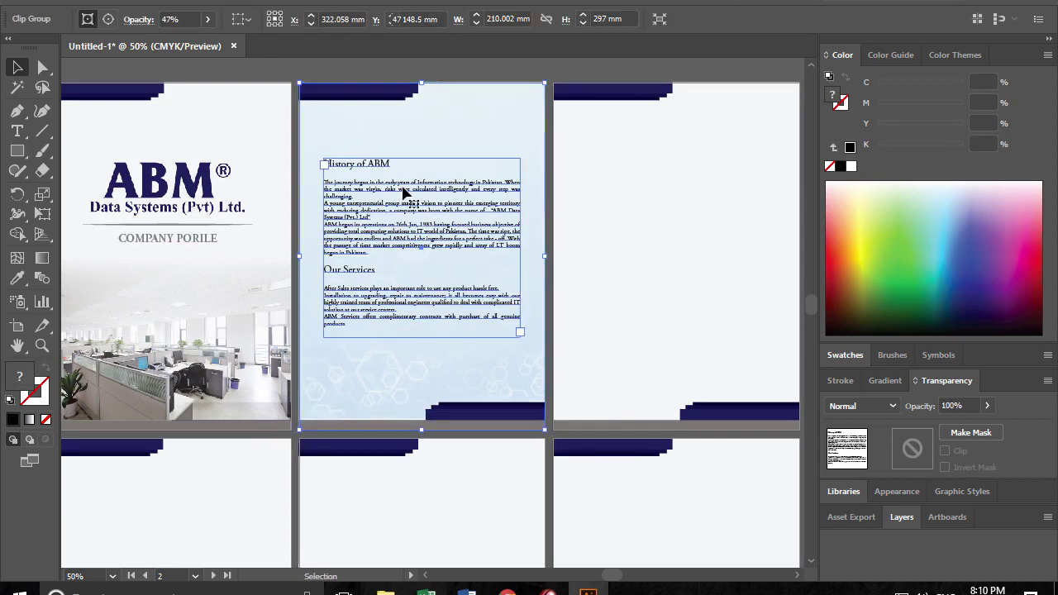
pyautogui.moveTo(409, 211); pyautogui.dragTo(458, 201)
pyautogui.click(463, 71)
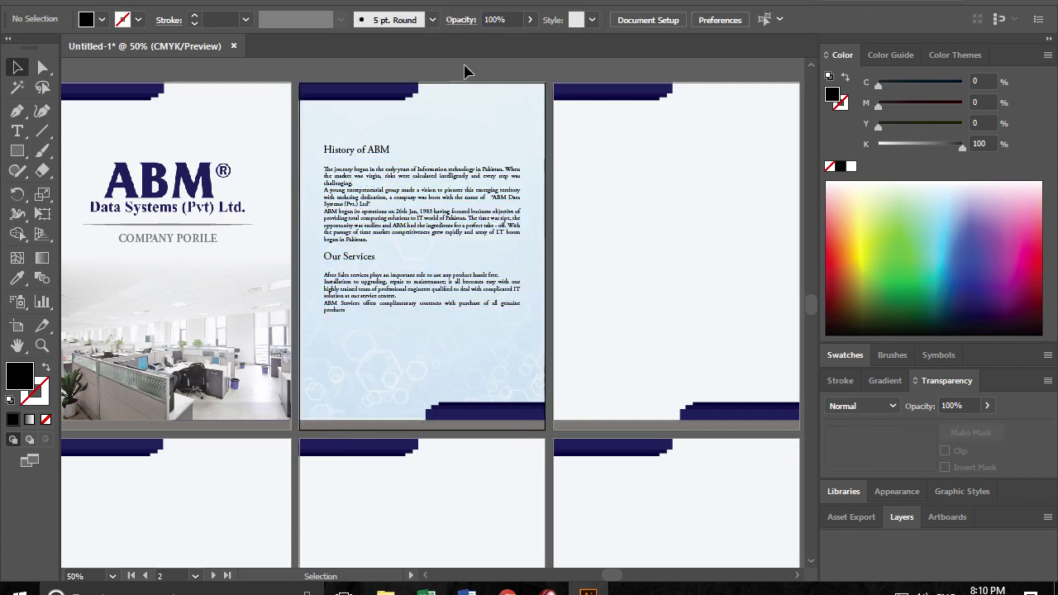
# - Zoom in on the History of ABM text and return from the background's isolation mode
pyautogui.press('z')
pyautogui.moveTo(267, 114); pyautogui.dragTo(611, 399)
pyautogui.click(17, 68)
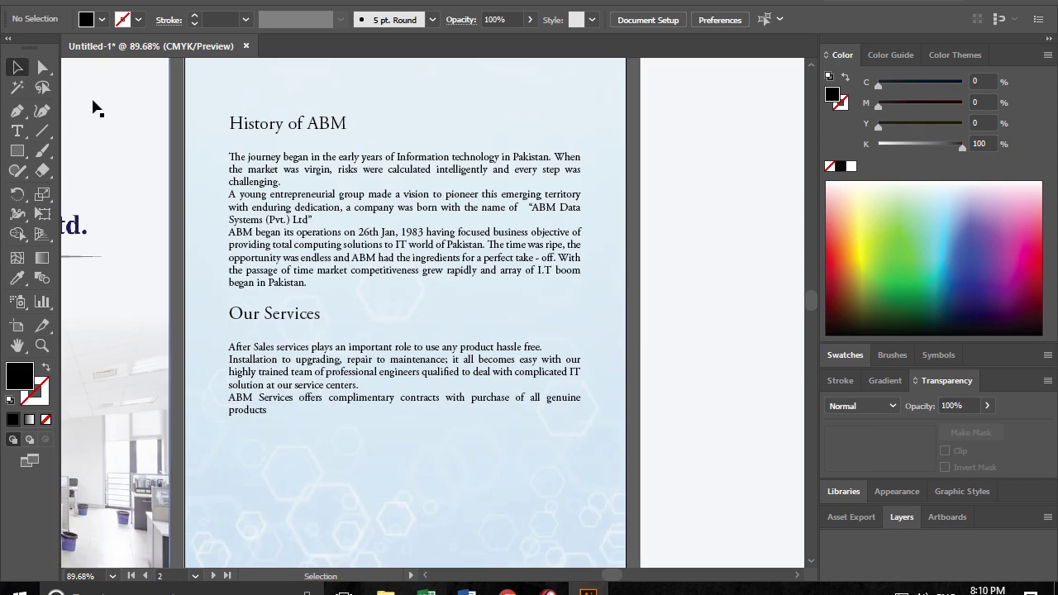
pyautogui.doubleClick(276, 196)
pyautogui.doubleClick(303, 138)
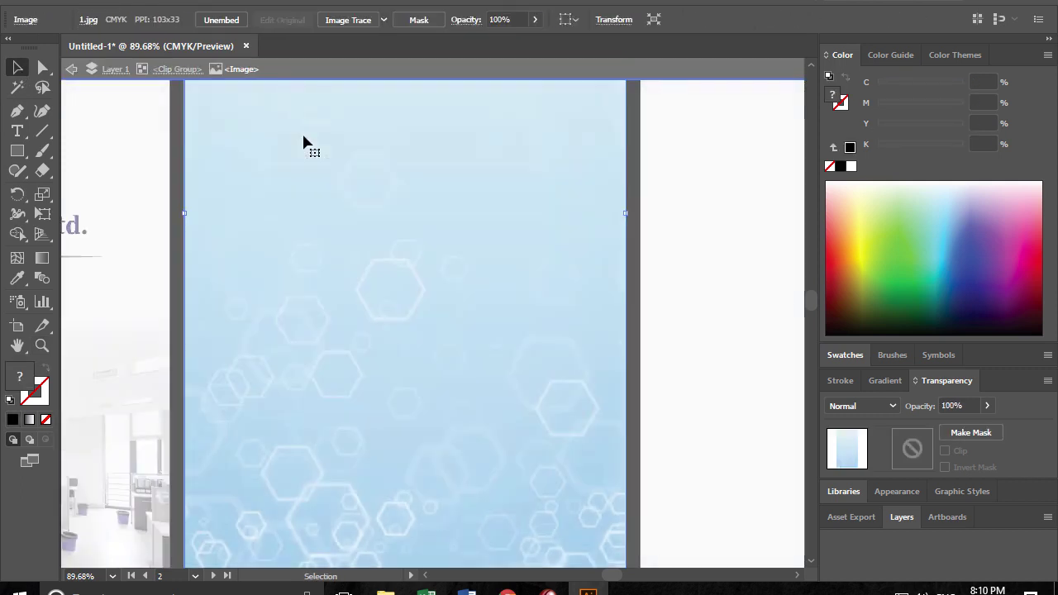
pyautogui.doubleClick(182, 140)
# - Colour the History of ABM heading with the logo's dark navy
pyautogui.click(264, 125)
pyautogui.doubleClick(266, 124)
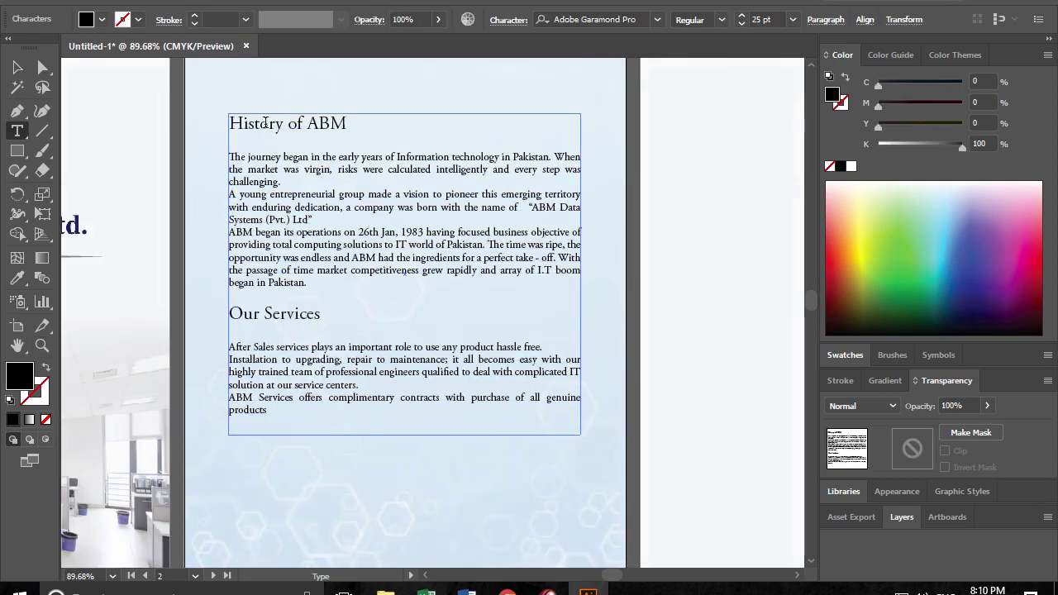
pyautogui.moveTo(360, 125); pyautogui.dragTo(205, 126)
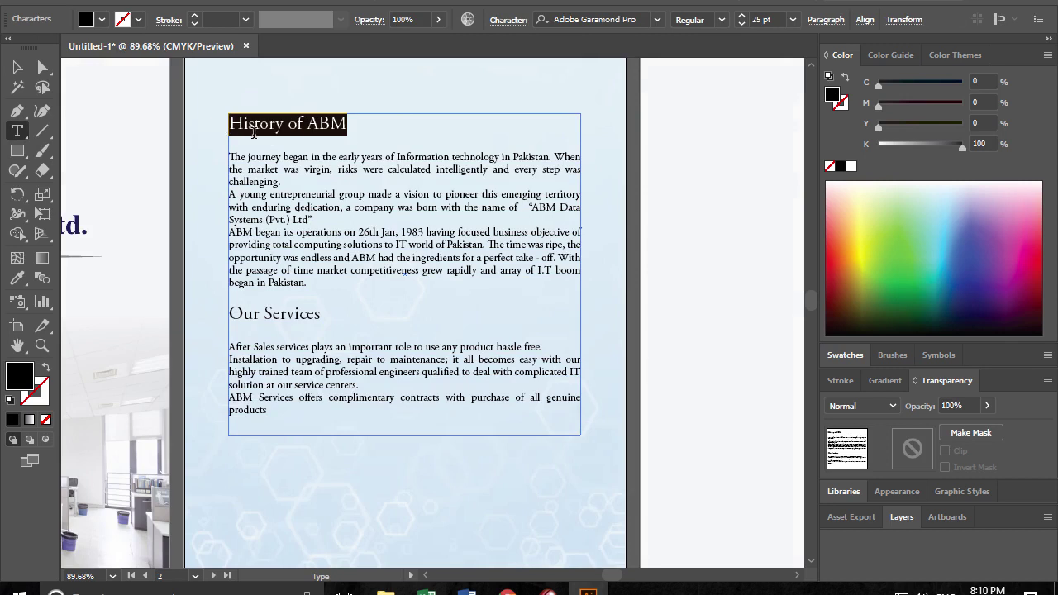
pyautogui.hotkey('ctrl', 'a')
pyautogui.click(503, 22)
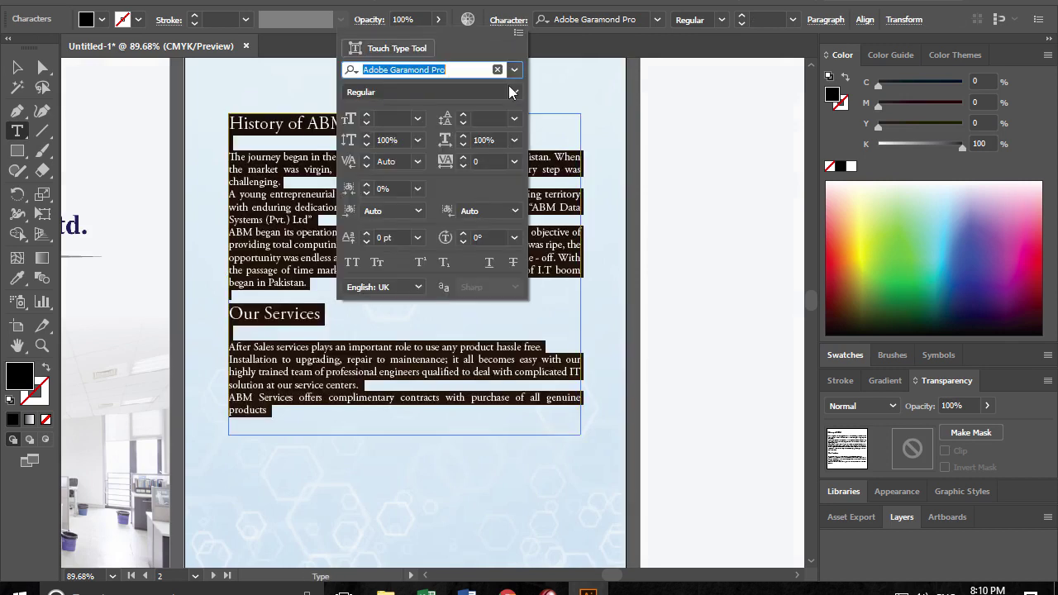
pyautogui.click(298, 130)
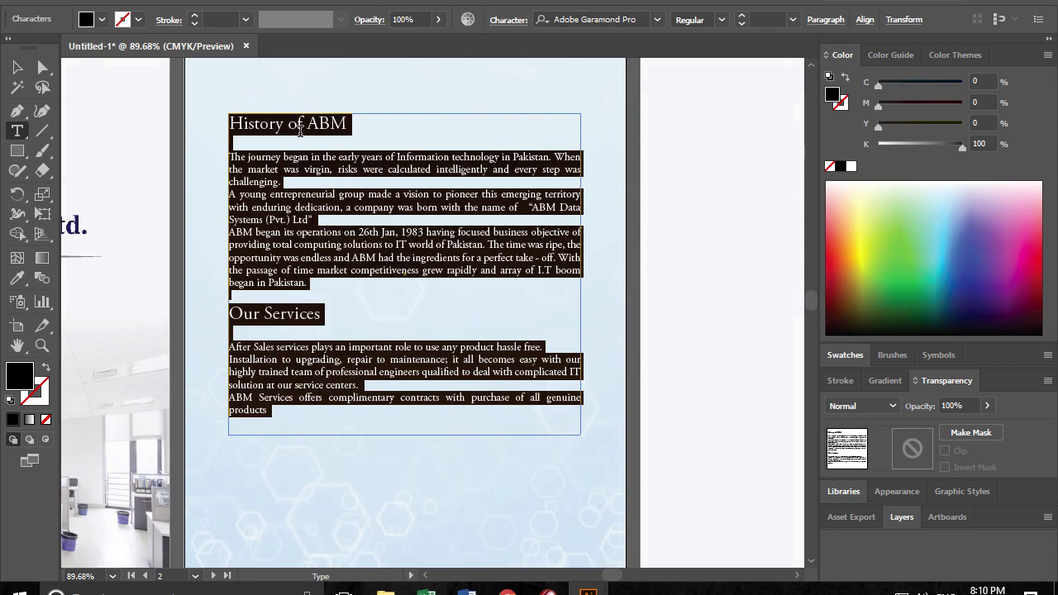
pyautogui.click(346, 125)
pyautogui.moveTo(349, 124); pyautogui.dragTo(208, 118)
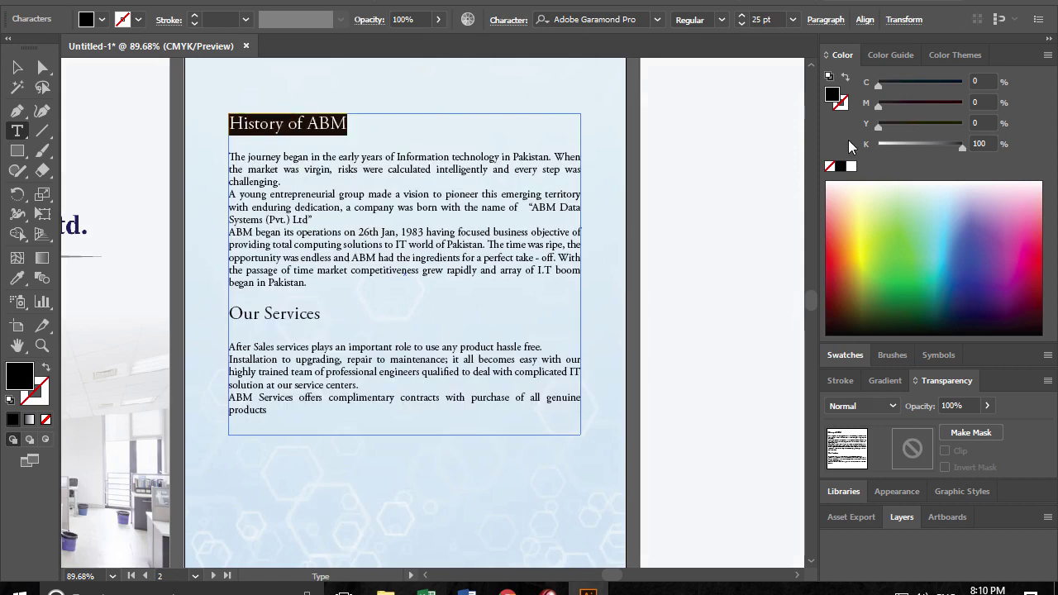
pyautogui.click(20, 279)
pyautogui.click(81, 219)
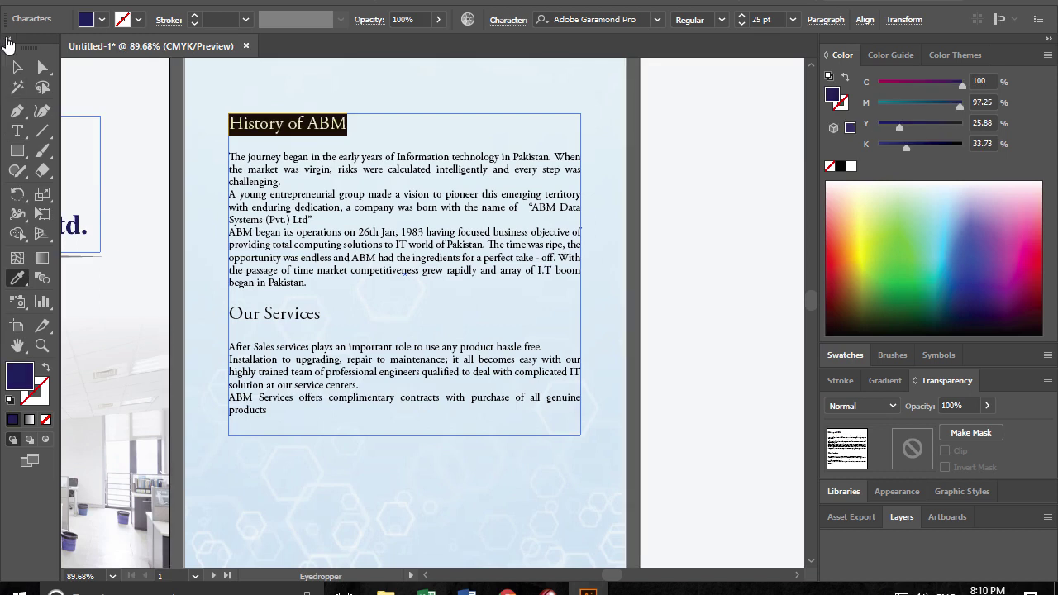
pyautogui.click(17, 67)
# - Colour the Our Services heading the same logo navy
pyautogui.doubleClick(324, 312)
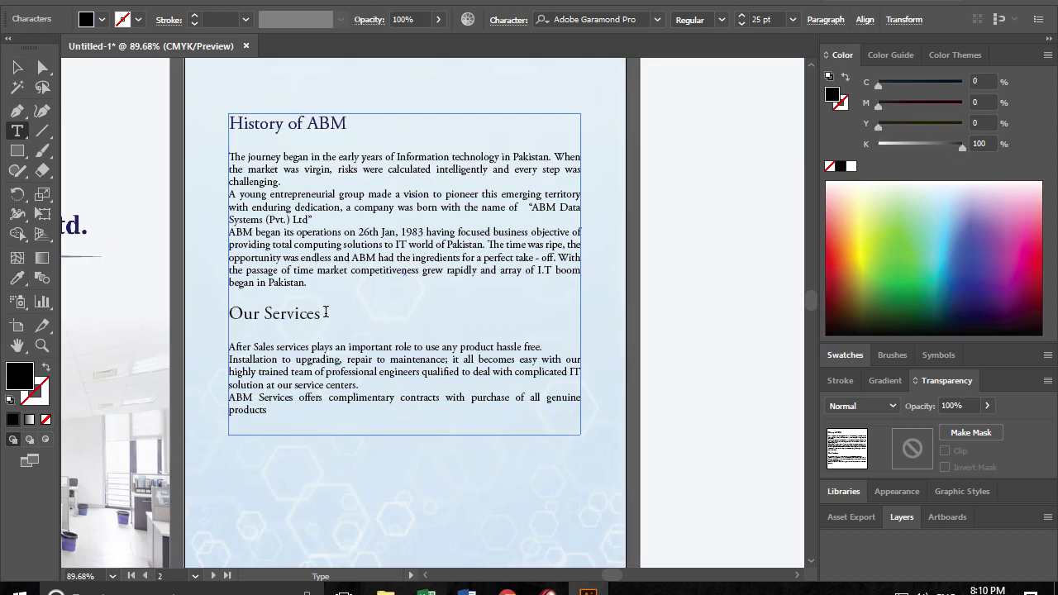
pyautogui.moveTo(326, 312); pyautogui.dragTo(217, 314)
pyautogui.click(17, 278)
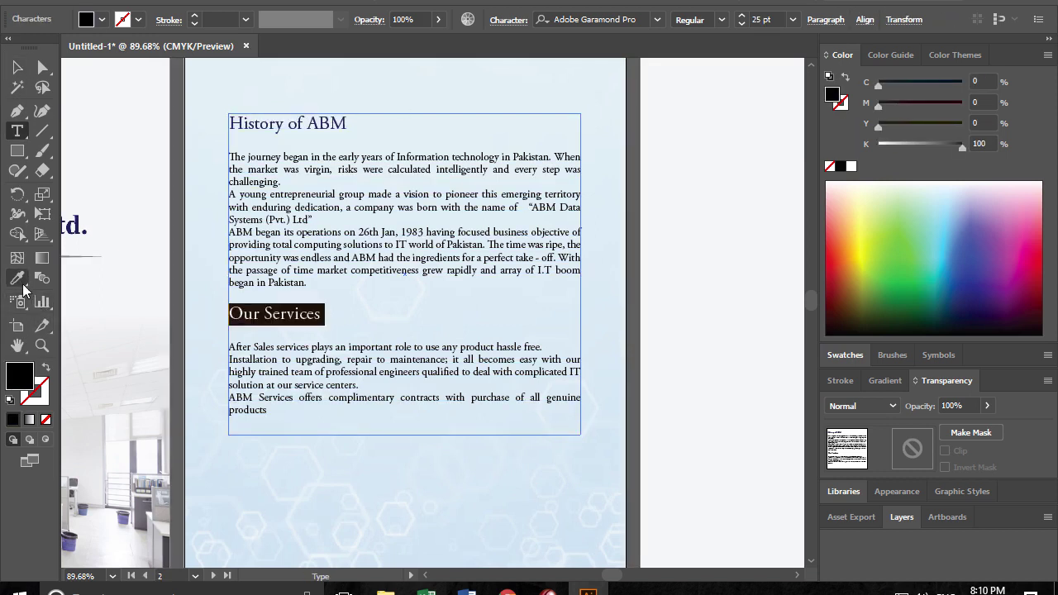
pyautogui.click(78, 222)
pyautogui.click(17, 67)
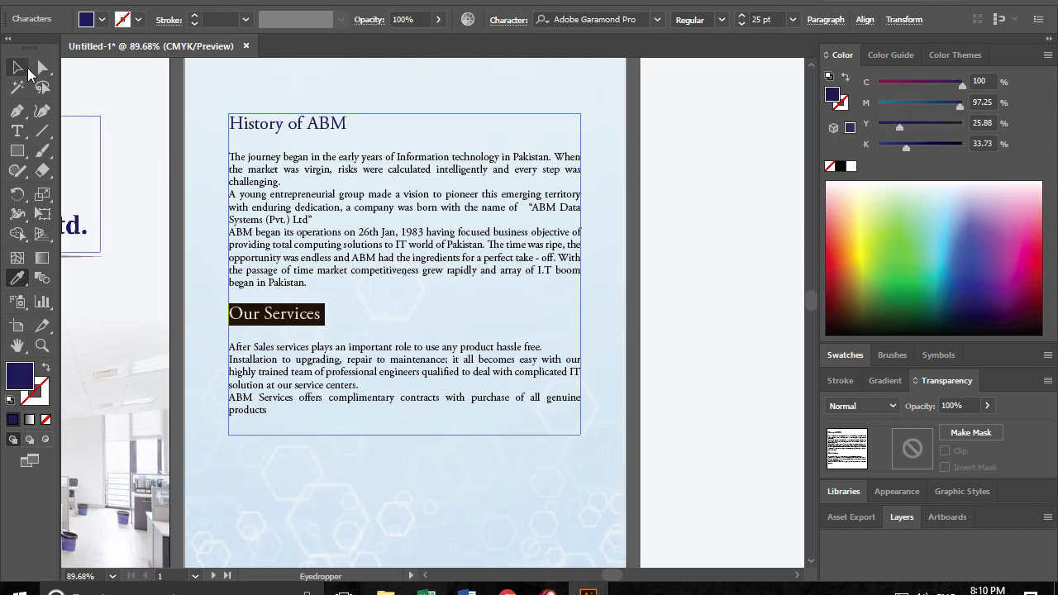
pyautogui.click(137, 151)
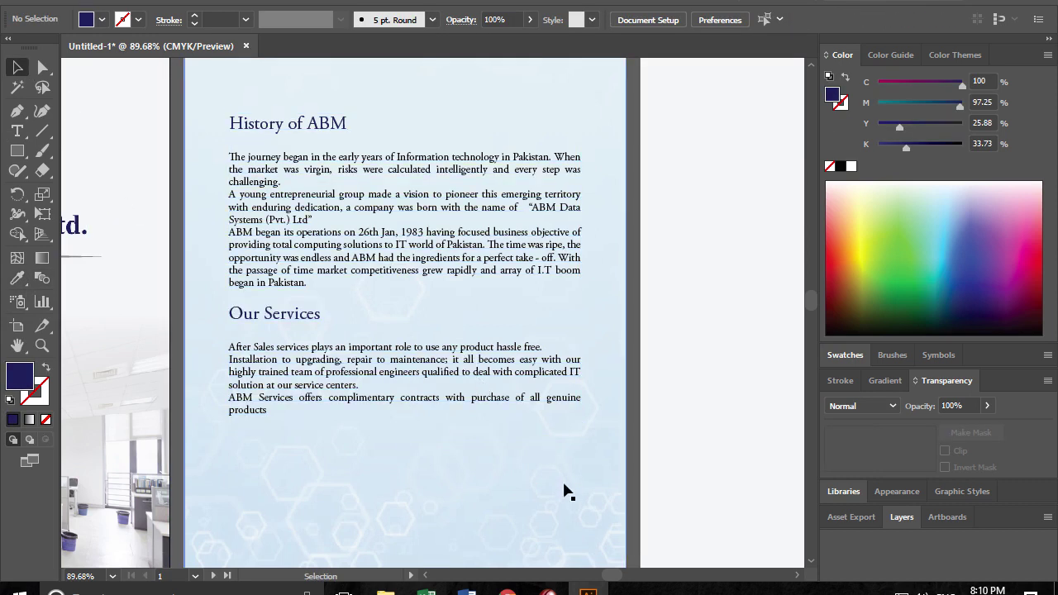
# - Lighten the History of ABM paragraphs to dark grey (82% black)
pyautogui.doubleClick(289, 194)
pyautogui.moveTo(230, 156)
pyautogui.mouseDown()
pyautogui.moveTo(578, 175)
pyautogui.moveTo(390, 282)
pyautogui.mouseUp()
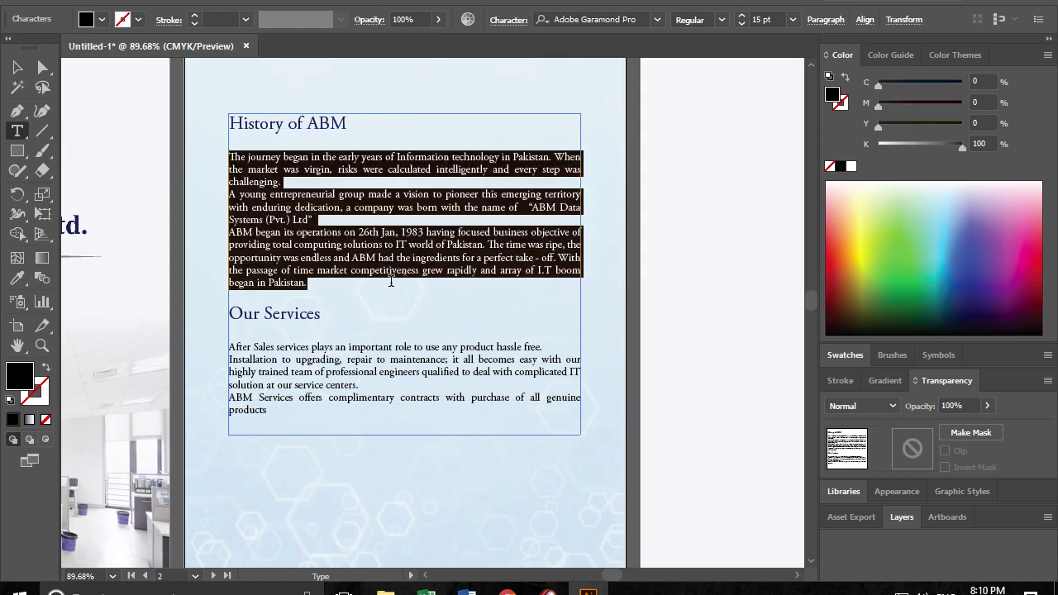
pyautogui.click(948, 143)
pyautogui.click(357, 258)
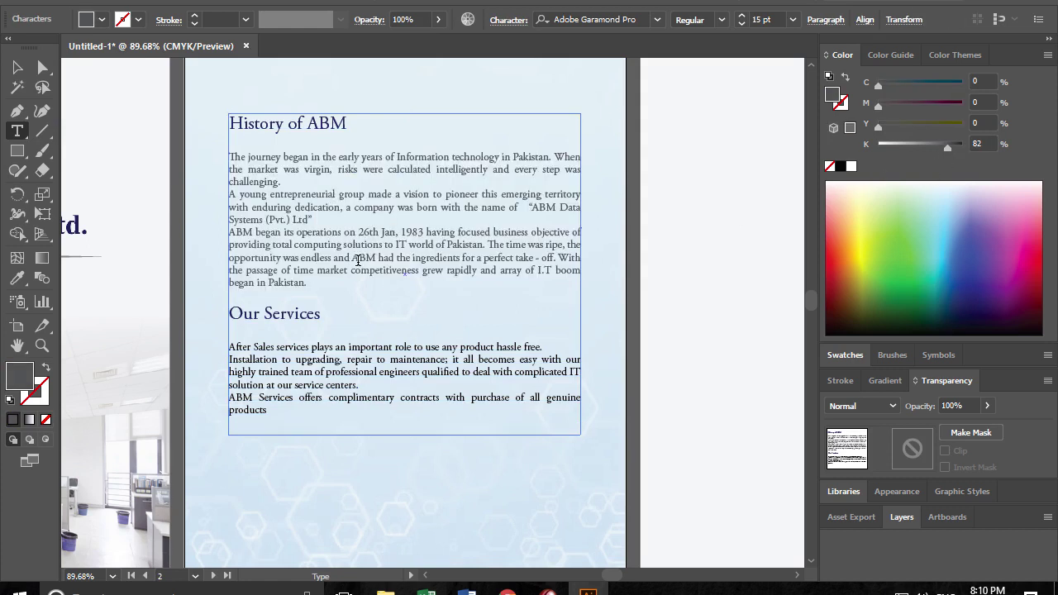
# - Apply the History body-text style to the three Our Services paragraphs
pyautogui.tripleClick(358, 359)
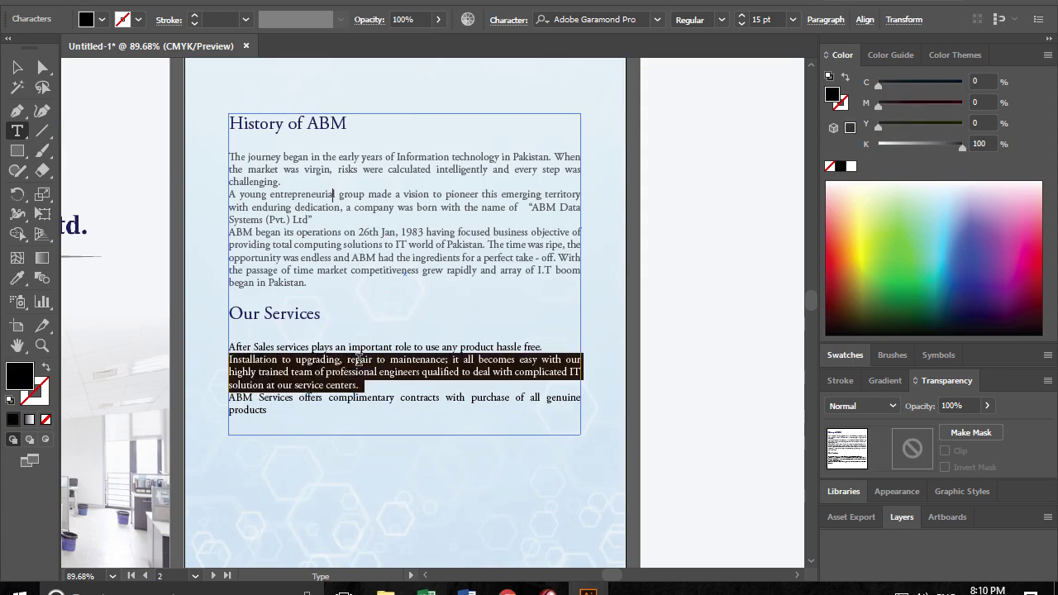
pyautogui.tripleClick(339, 347)
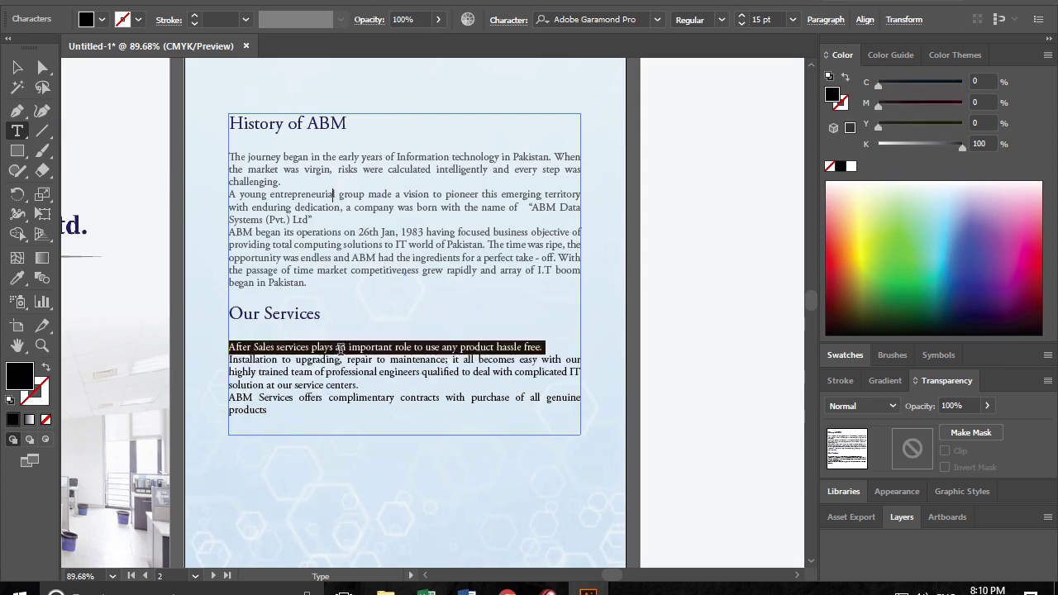
pyautogui.moveTo(230, 347); pyautogui.dragTo(309, 415)
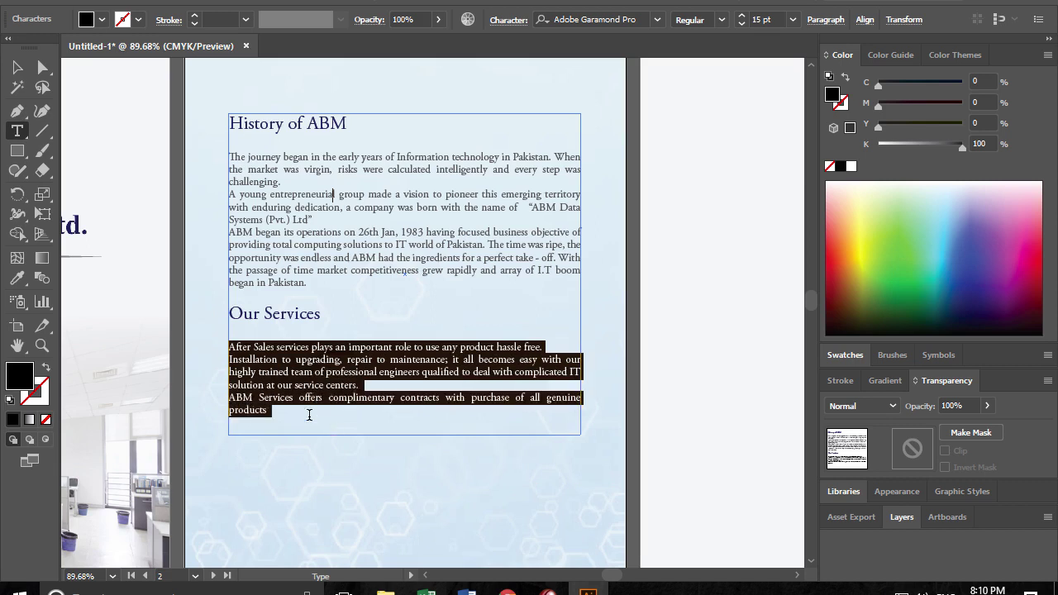
pyautogui.click(18, 279)
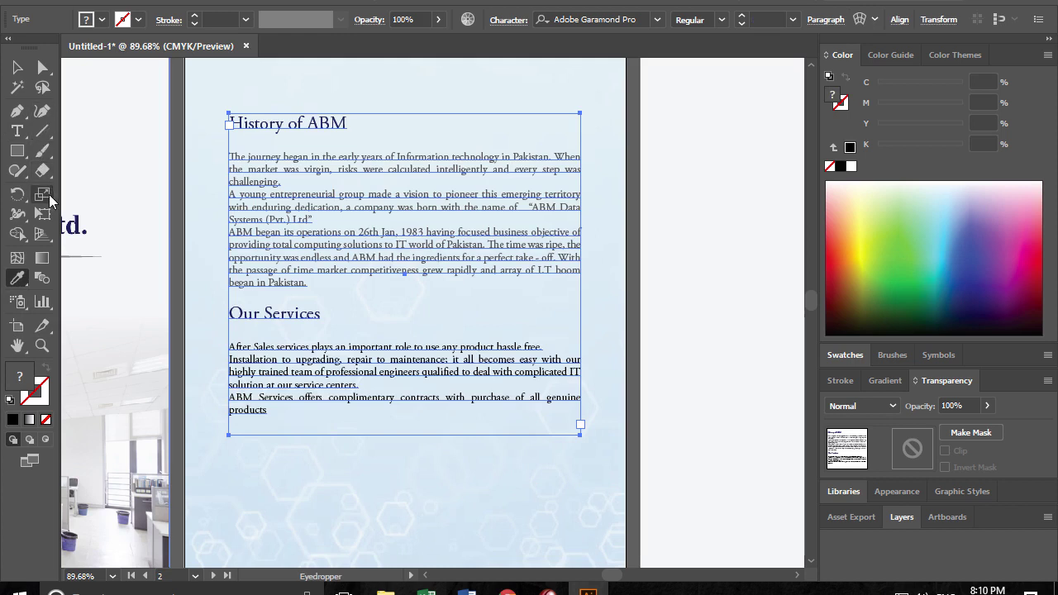
pyautogui.click(17, 131)
pyautogui.doubleClick(262, 346)
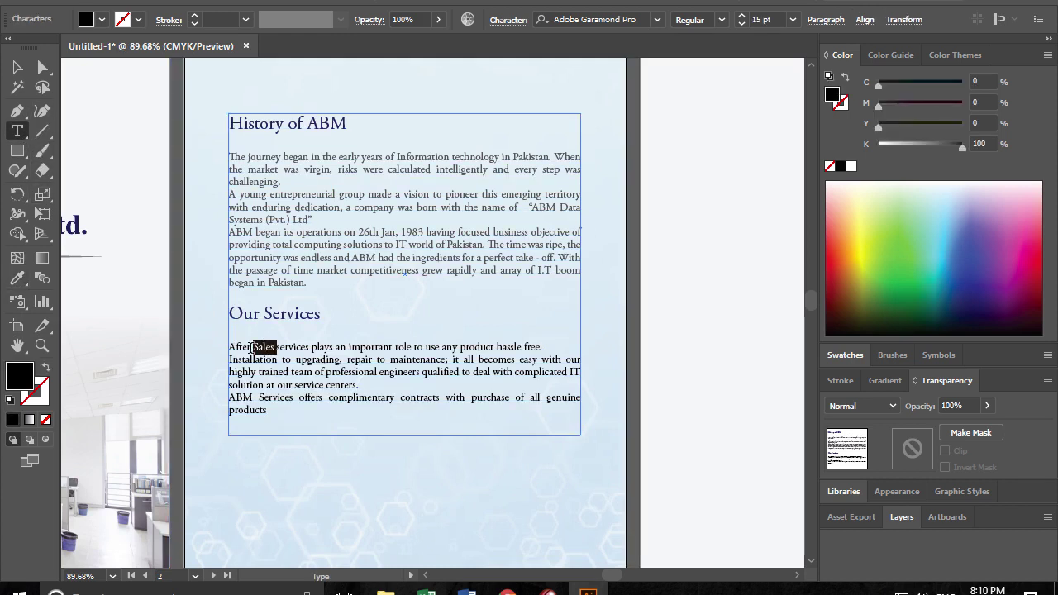
pyautogui.moveTo(229, 347); pyautogui.dragTo(272, 411)
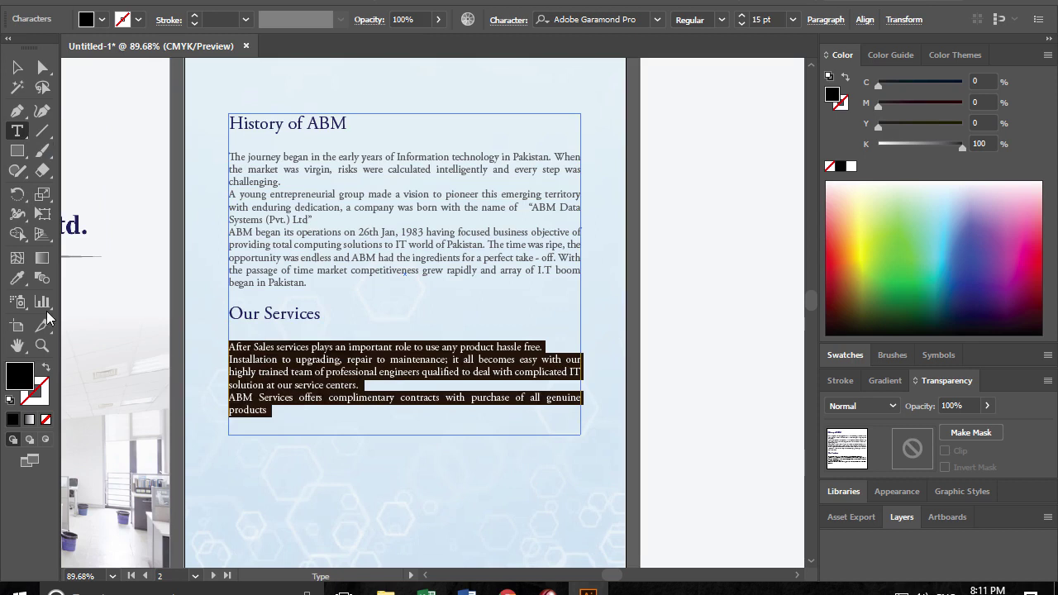
pyautogui.click(21, 285)
pyautogui.click(235, 240)
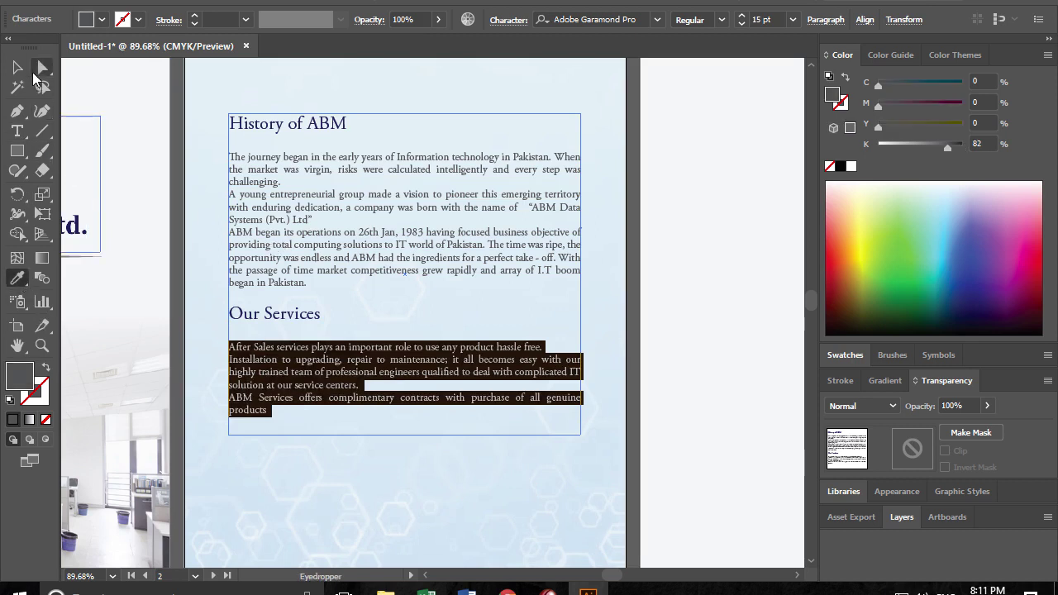
# - Zoom out and marquee-select the old designs on the right-column pages
pyautogui.click(17, 67)
pyautogui.click(183, 141)
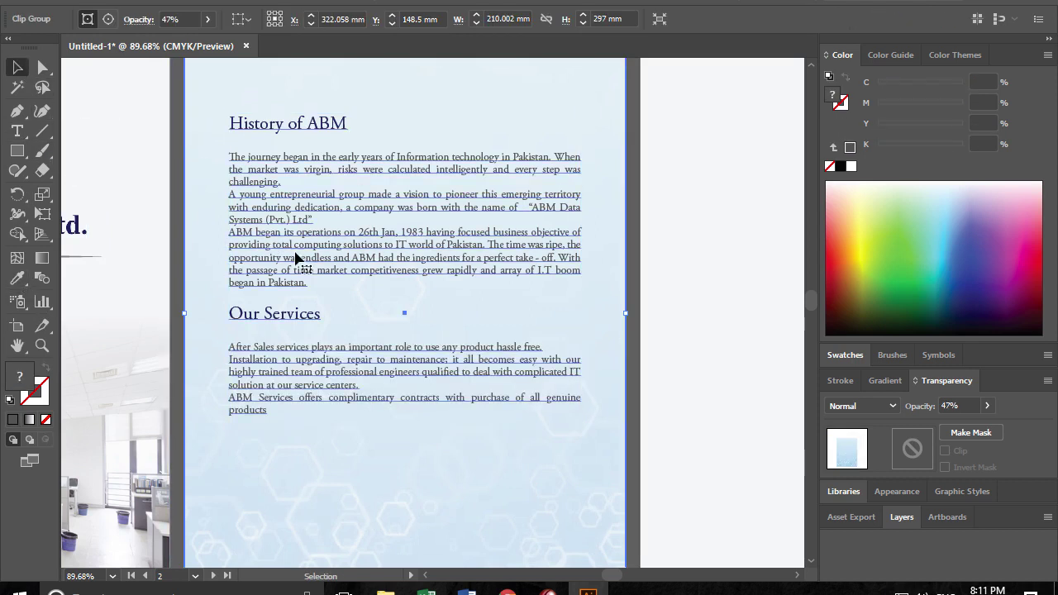
pyautogui.press('a')
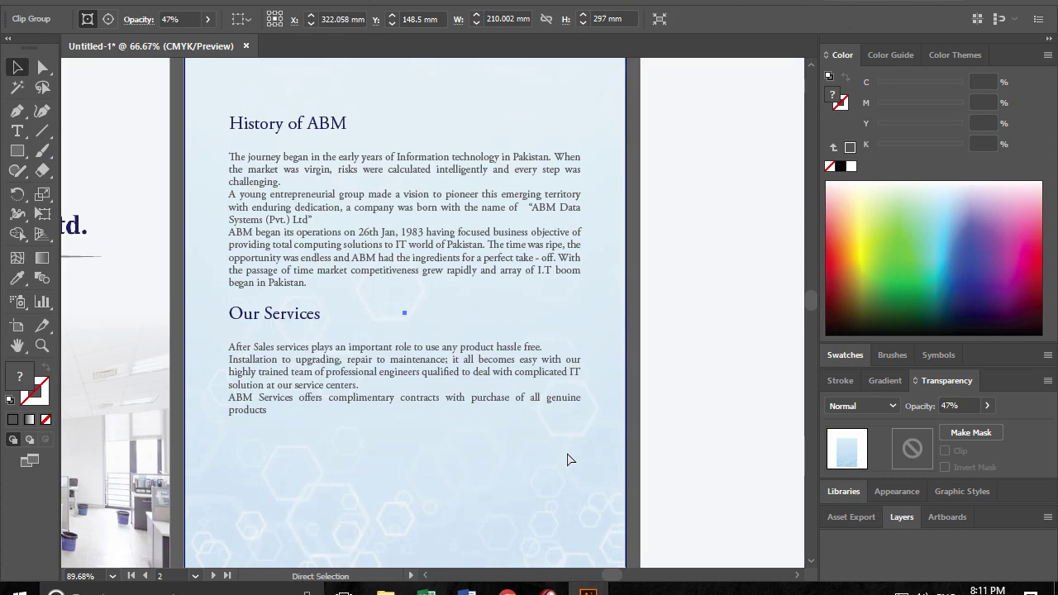
pyautogui.hotkey('ctrl', '-')
pyautogui.hotkey('ctrl', '-')
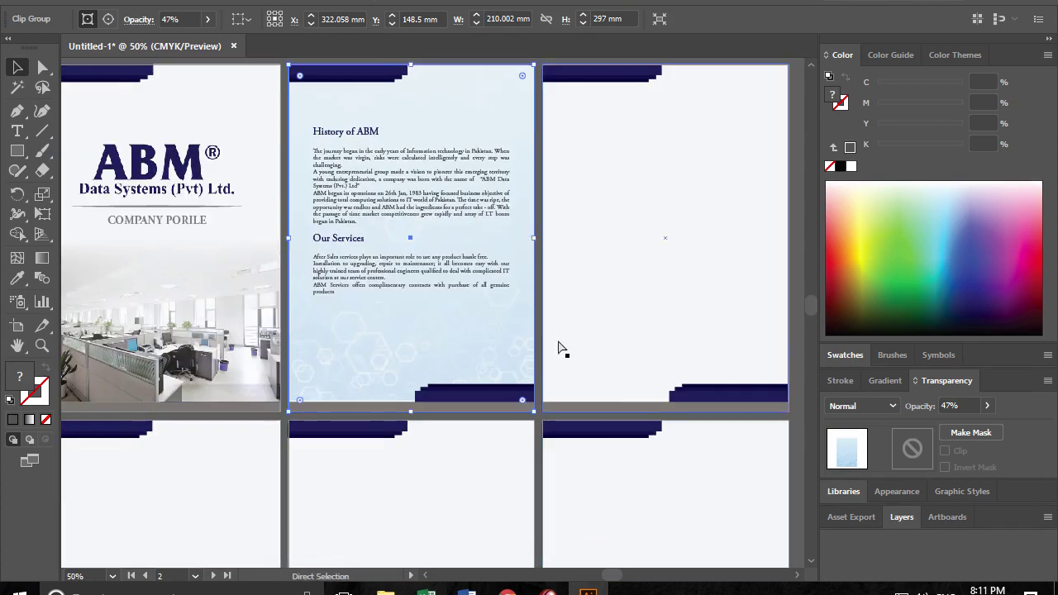
pyautogui.hotkey('ctrl', '-')
pyautogui.moveTo(558, 340); pyautogui.dragTo(509, 247)
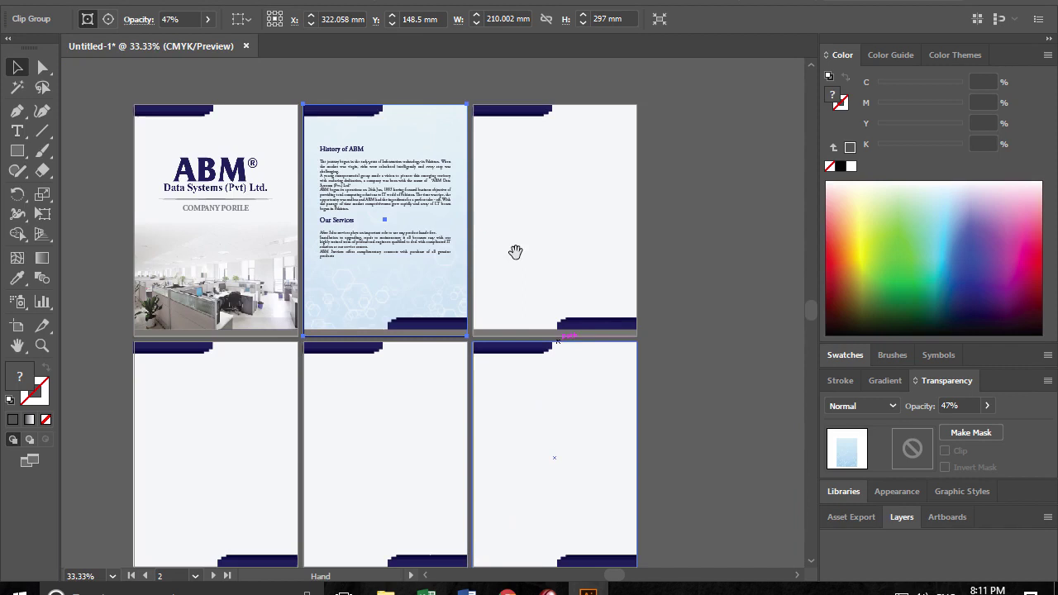
pyautogui.moveTo(636, 281)
pyautogui.mouseDown()
pyautogui.moveTo(582, 437)
pyautogui.moveTo(90, 477)
pyautogui.mouseUp()
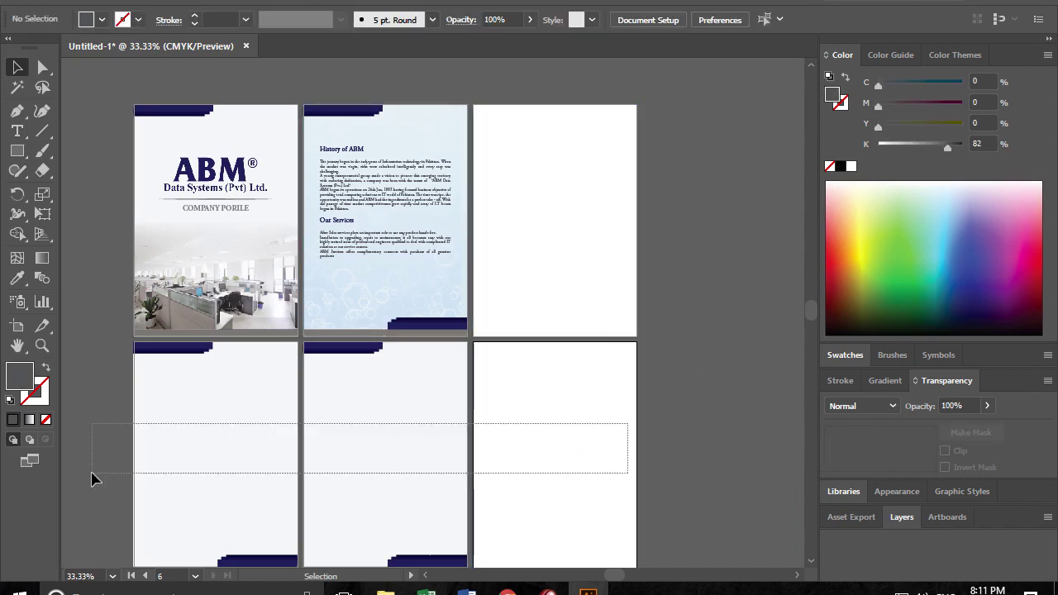
# - Delete the old page designs and select the History page's dark blue corner bars
pyautogui.press('Delete')
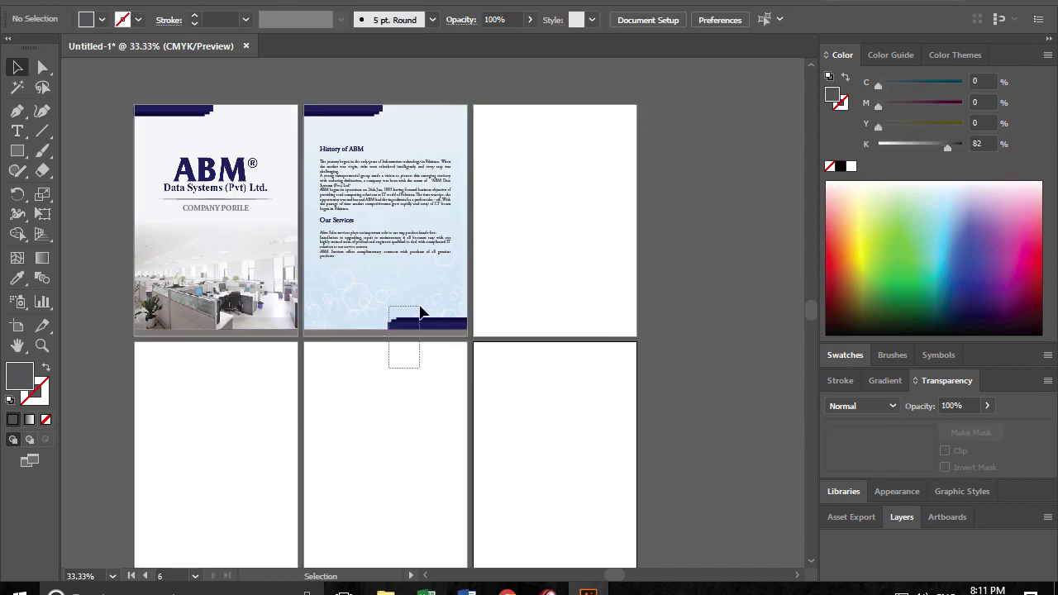
pyautogui.moveTo(420, 313); pyautogui.dragTo(419, 314)
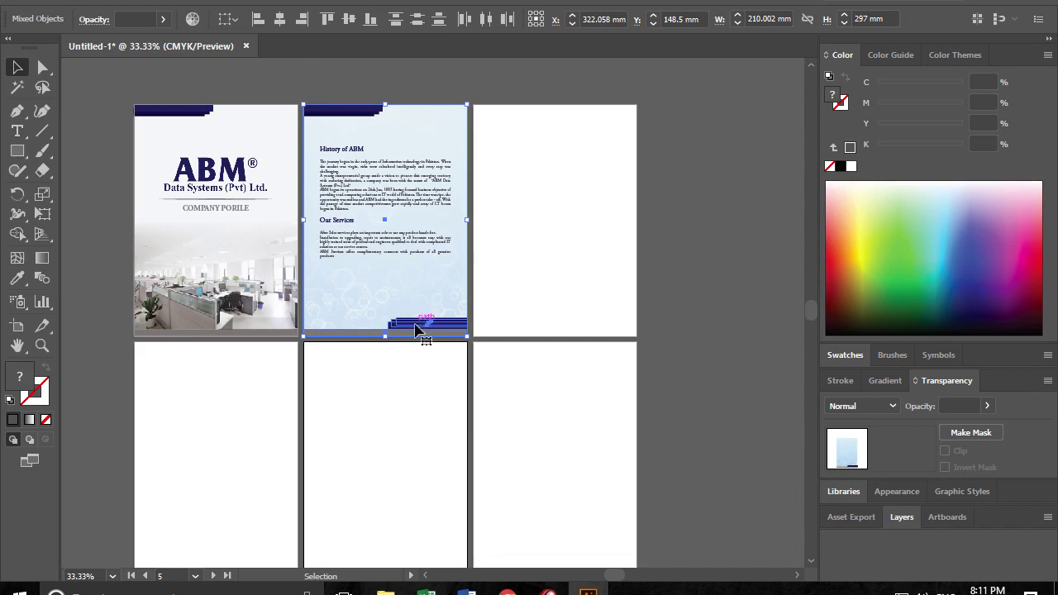
pyautogui.moveTo(369, 120); pyautogui.dragTo(381, 138)
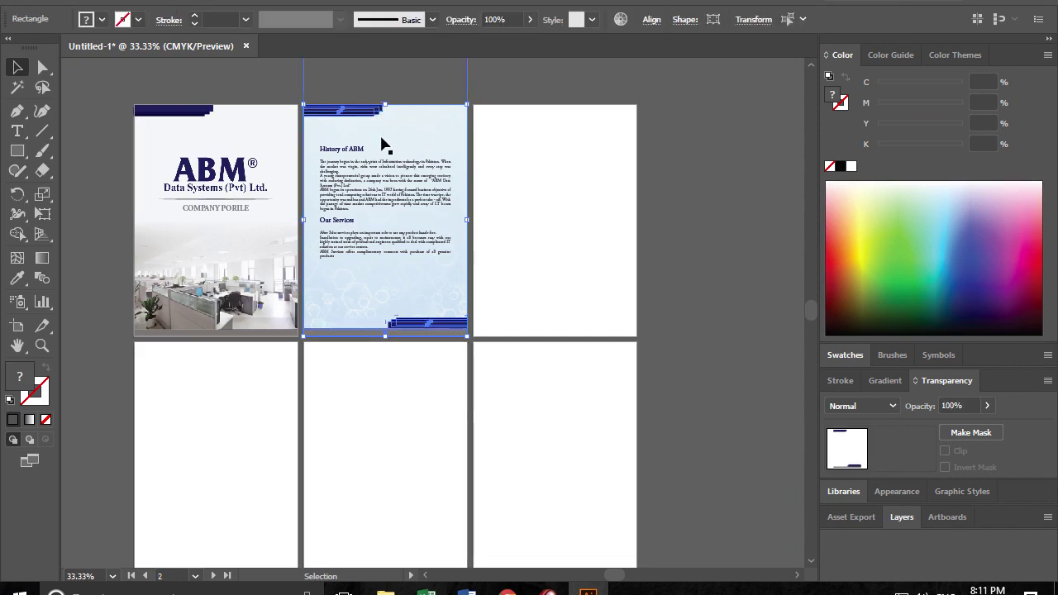
pyautogui.click(423, 321)
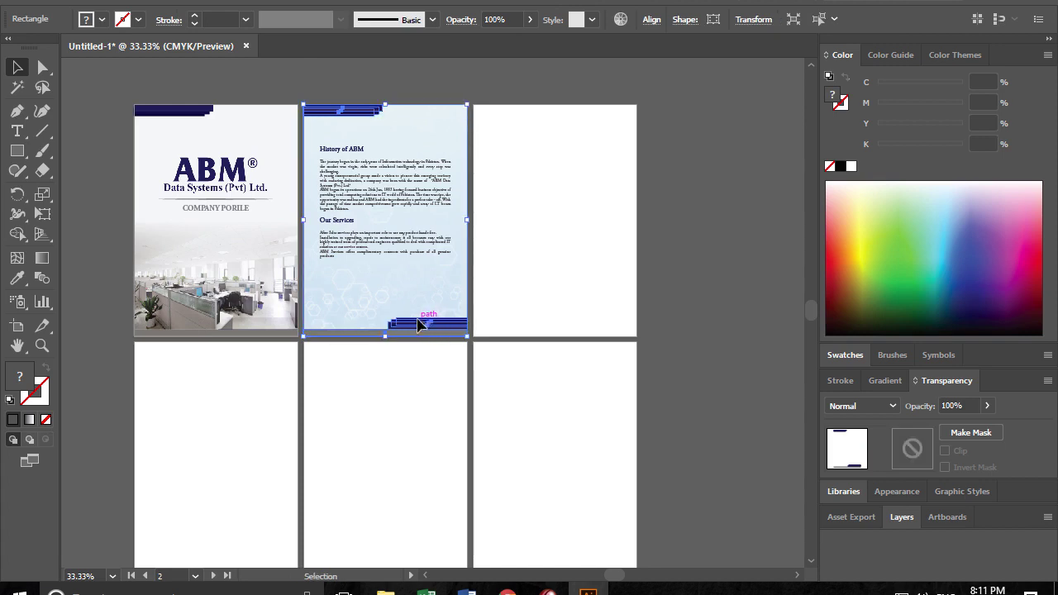
# - Trial-copy the bars to page three, undo, then select and group the History page design
pyautogui.moveTo(417, 324); pyautogui.dragTo(583, 328)
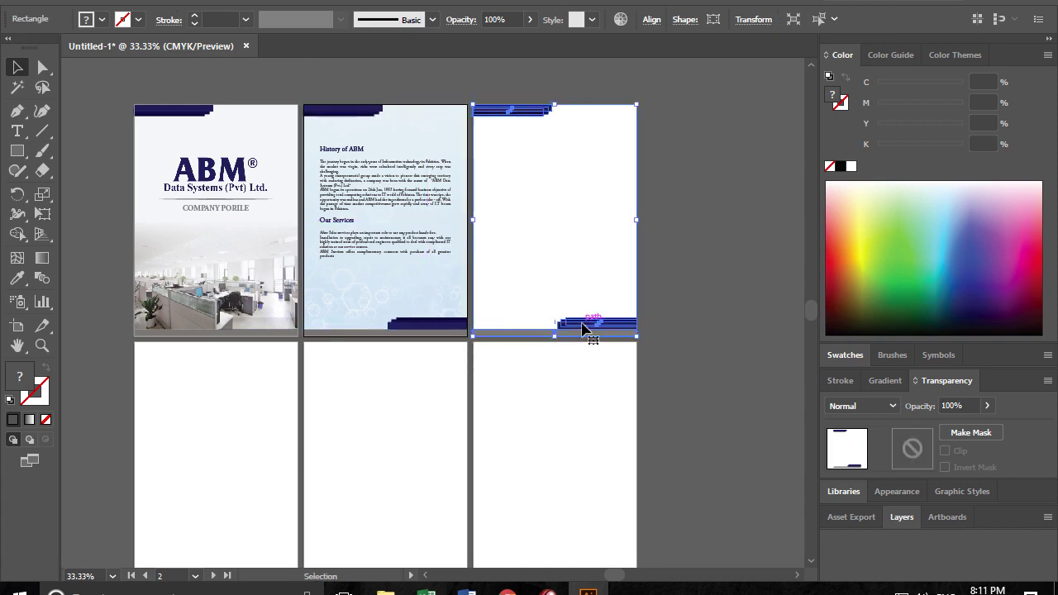
pyautogui.hotkey('ctrl', 'z')
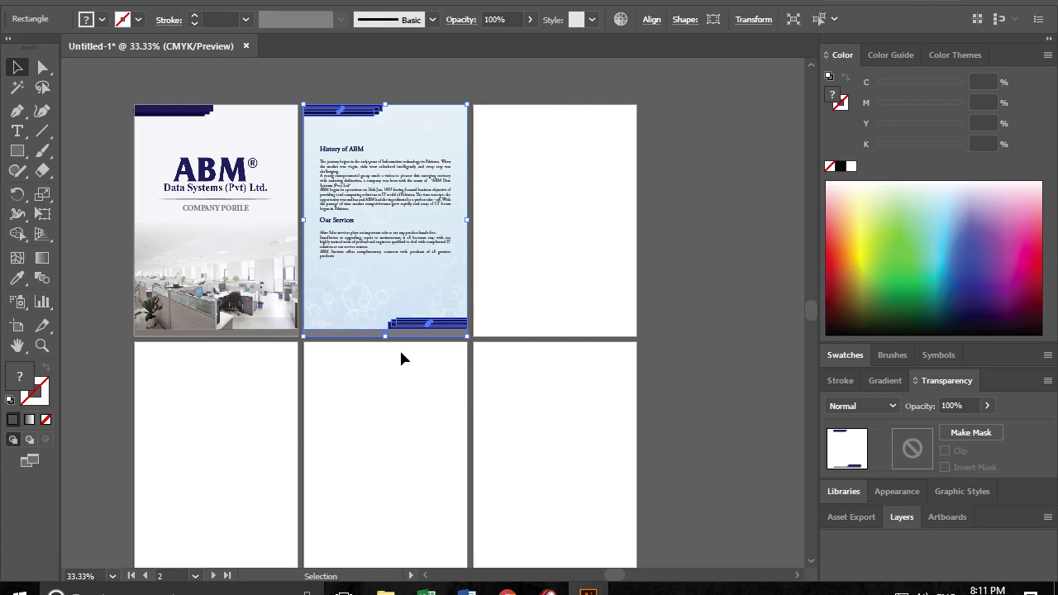
pyautogui.click(400, 357)
pyautogui.moveTo(369, 307)
pyautogui.mouseDown()
pyautogui.moveTo(376, 325)
pyautogui.moveTo(590, 329)
pyautogui.moveTo(589, 567)
pyautogui.moveTo(592, 524)
pyautogui.moveTo(291, 509)
pyautogui.mouseUp()
pyautogui.hotkey('ctrl', 'g')
# - Copy the History and Services text frame onto pages three, four and five
pyautogui.click(703, 448)
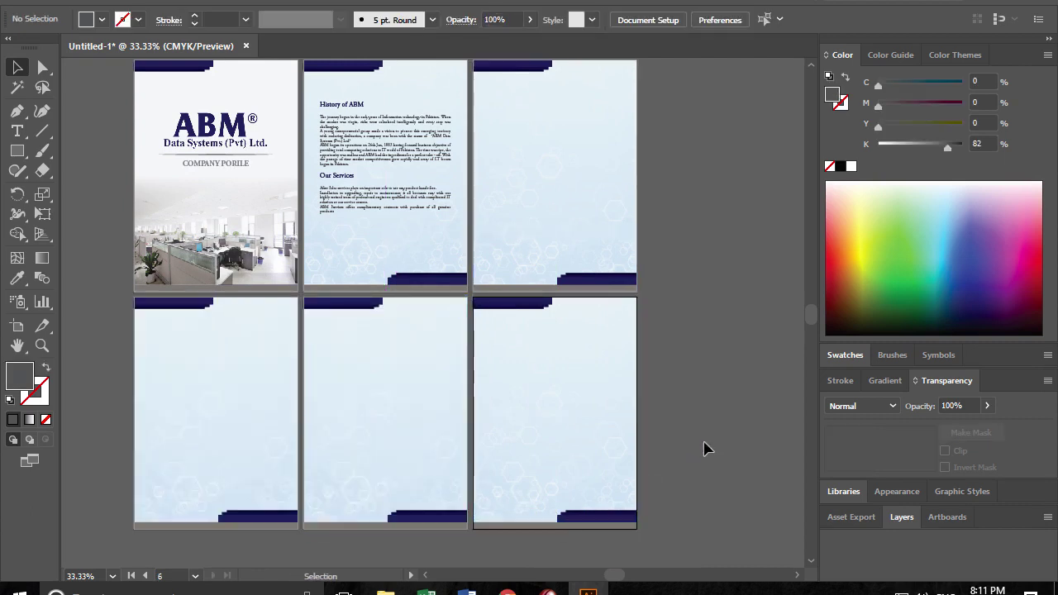
pyautogui.moveTo(708, 340)
pyautogui.mouseDown()
pyautogui.moveTo(706, 418)
pyautogui.moveTo(646, 398)
pyautogui.mouseUp()
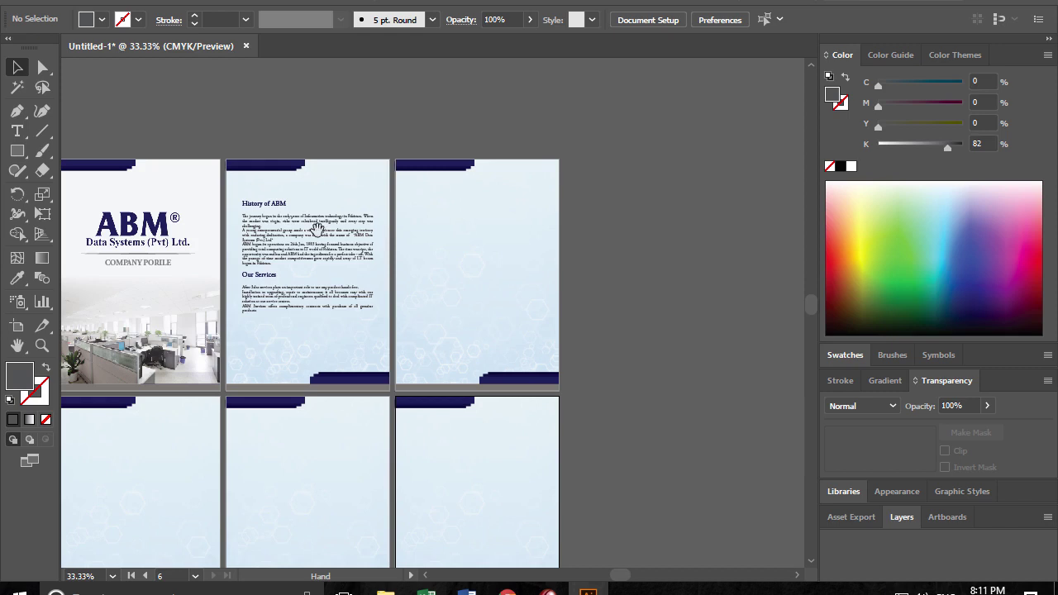
pyautogui.moveTo(302, 239); pyautogui.dragTo(462, 263)
pyautogui.moveTo(612, 323); pyautogui.dragTo(633, 193)
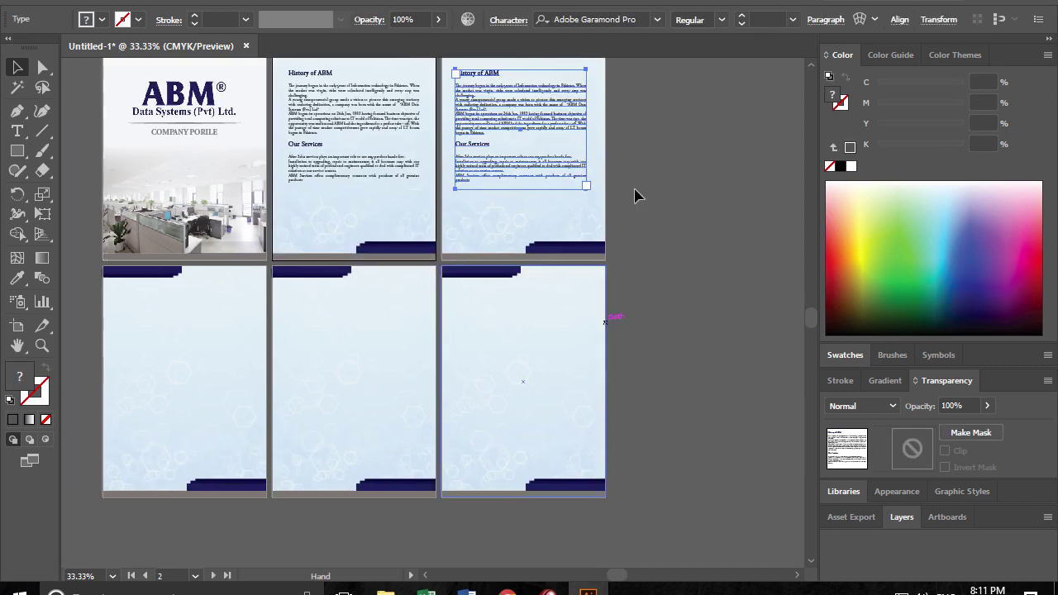
pyautogui.moveTo(508, 121); pyautogui.dragTo(173, 368)
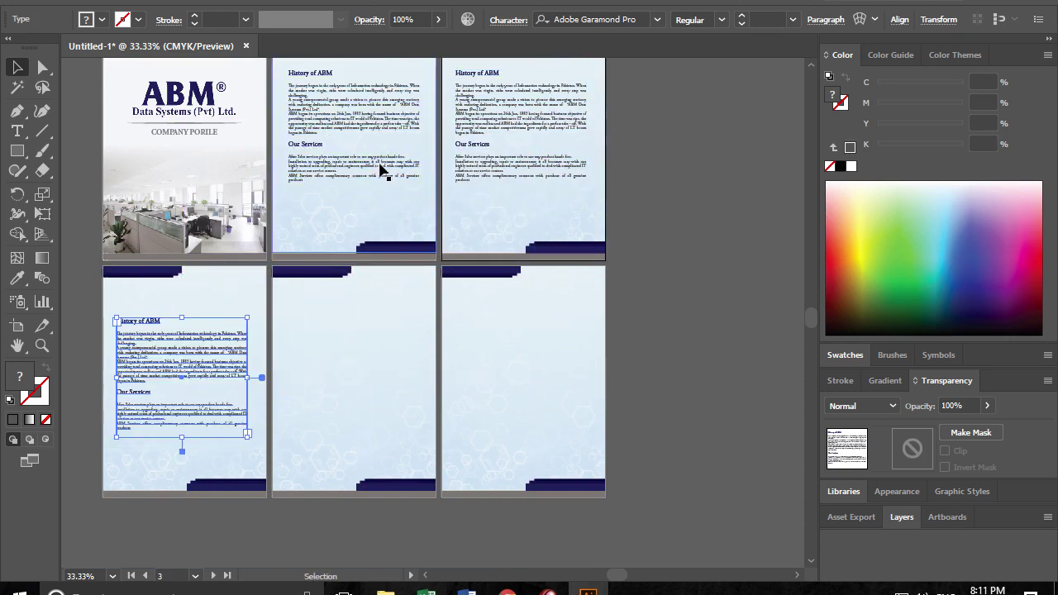
pyautogui.moveTo(467, 152)
pyautogui.mouseDown()
pyautogui.moveTo(372, 263)
pyautogui.moveTo(294, 402)
pyautogui.mouseUp()
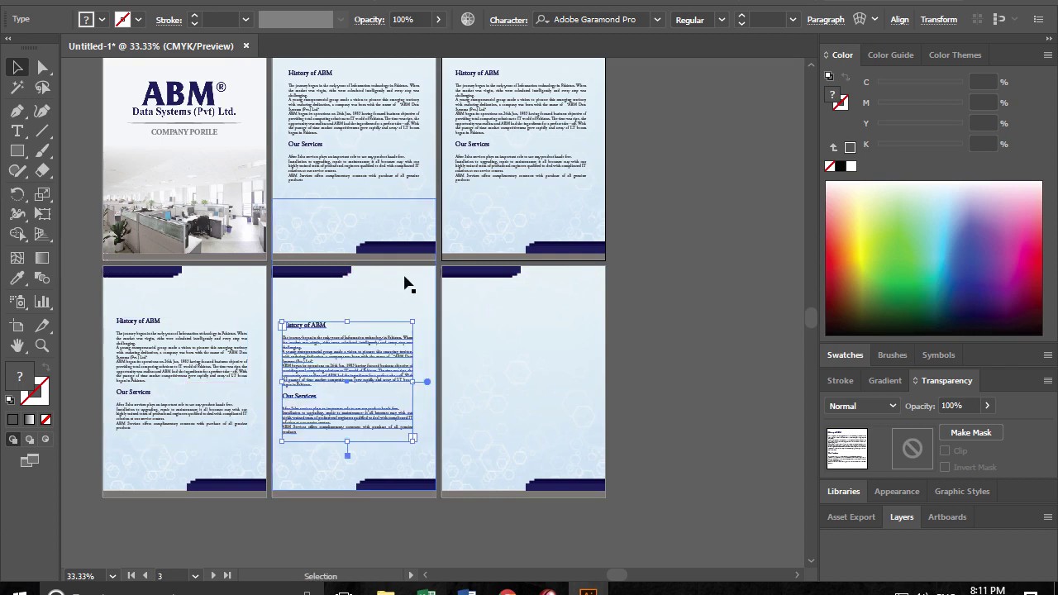
# - Left-align the lower text frame copy to page two's text frame as key object
pyautogui.keyDown('shift'); pyautogui.click(321, 165); pyautogui.keyUp('shift')
pyautogui.keyDown('shift'); pyautogui.click(329, 206); pyautogui.keyUp('shift')
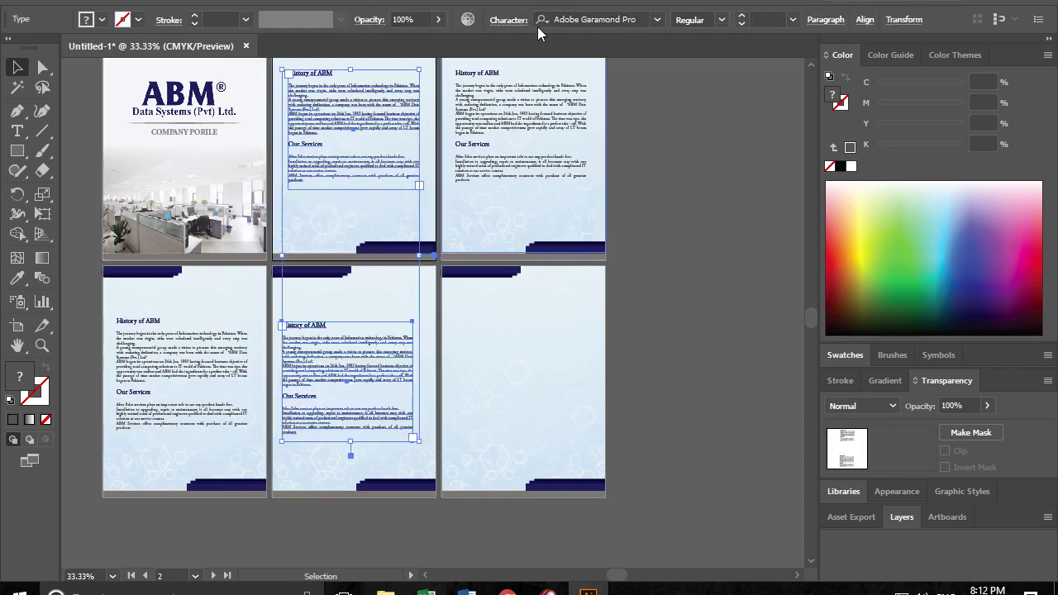
pyautogui.click(862, 20)
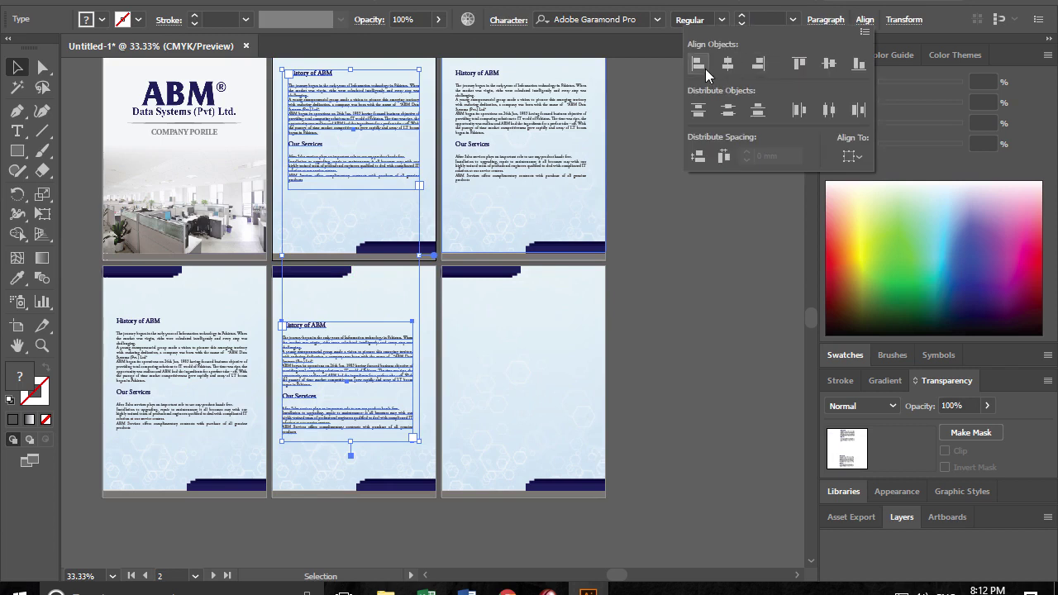
pyautogui.click(331, 135)
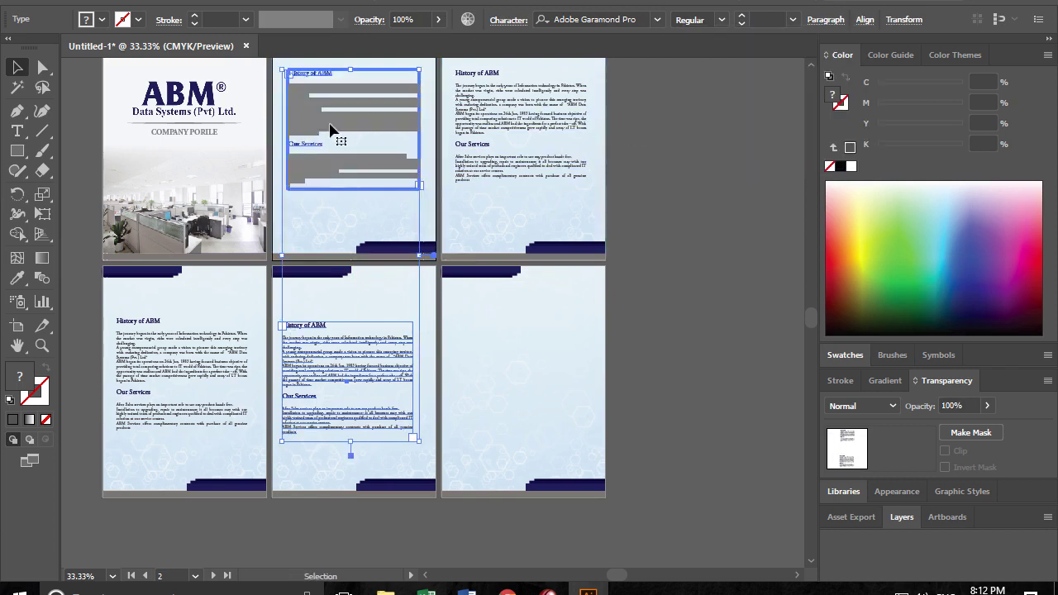
pyautogui.click(864, 19)
pyautogui.click(701, 68)
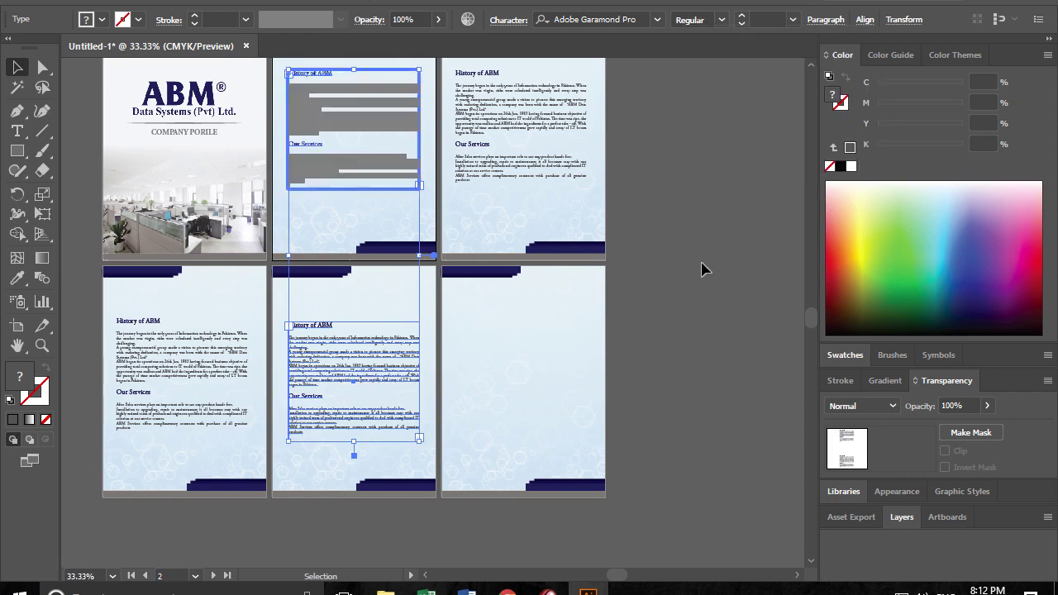
# - Draw a small grey block at the left edge beside the History heading
pyautogui.click(701, 267)
pyautogui.click(17, 150)
pyautogui.moveTo(267, 106)
pyautogui.mouseDown()
pyautogui.moveTo(286, 140)
pyautogui.moveTo(449, 139)
pyautogui.mouseUp()
pyautogui.press('v')
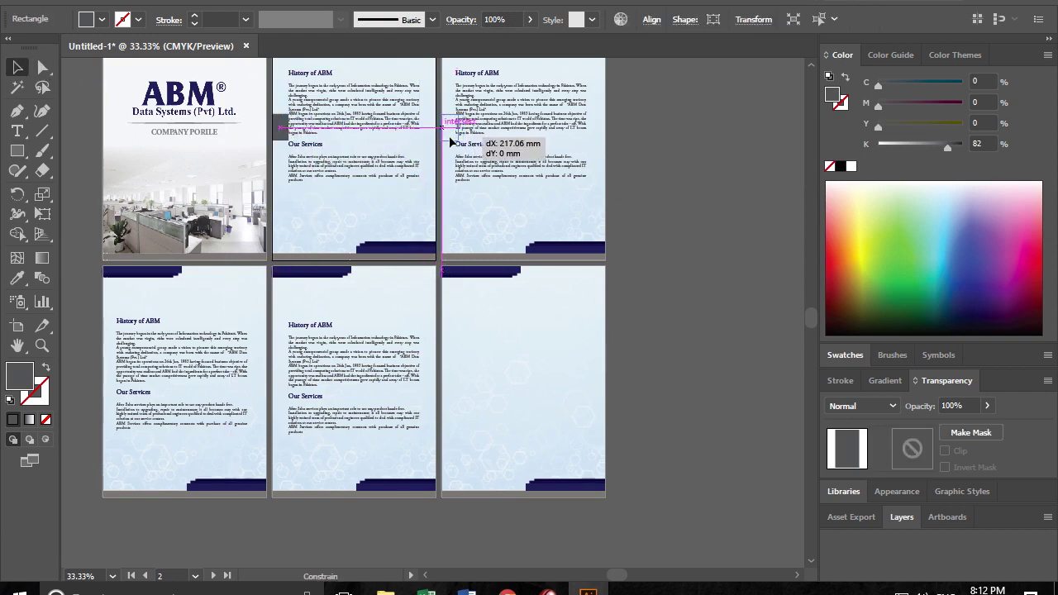
# - Nudge the page 3 text frame slightly to the right
pyautogui.press('z')
pyautogui.click(430, 104)
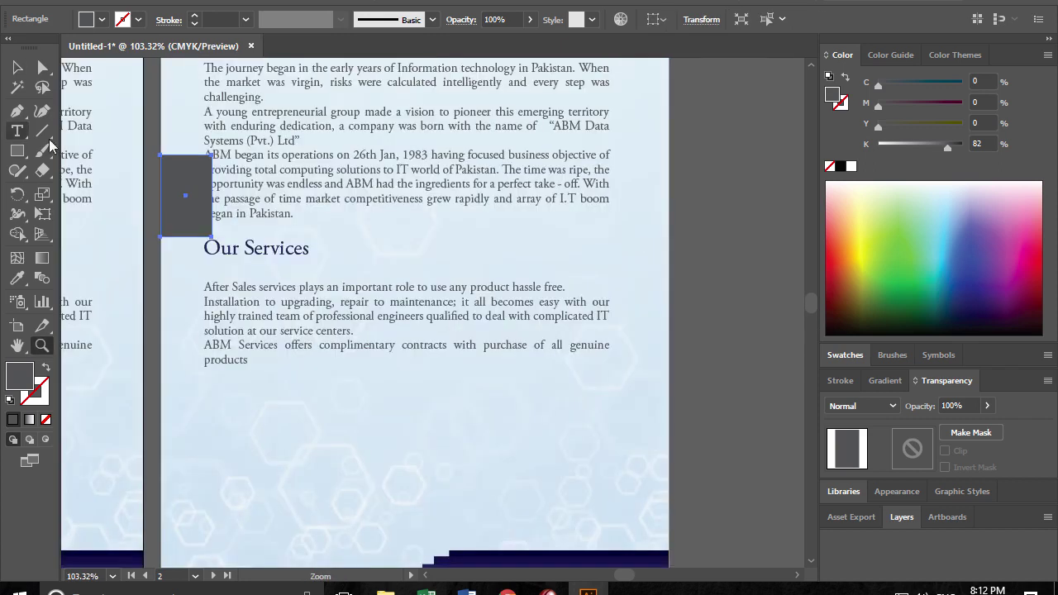
pyautogui.click(17, 67)
pyautogui.click(302, 182)
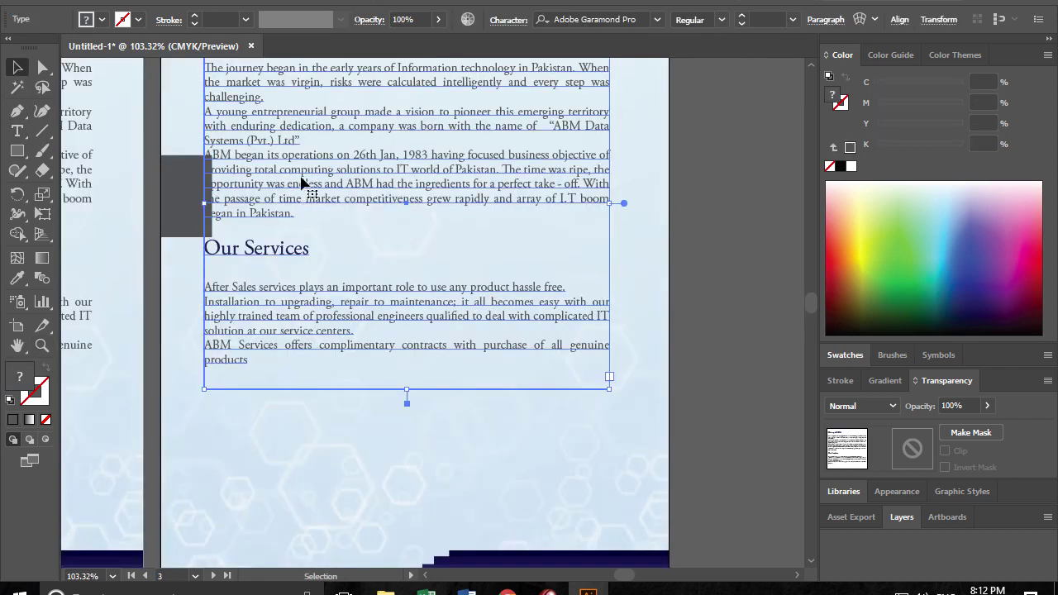
pyautogui.moveTo(313, 179); pyautogui.dragTo(310, 181)
pyautogui.click(632, 272)
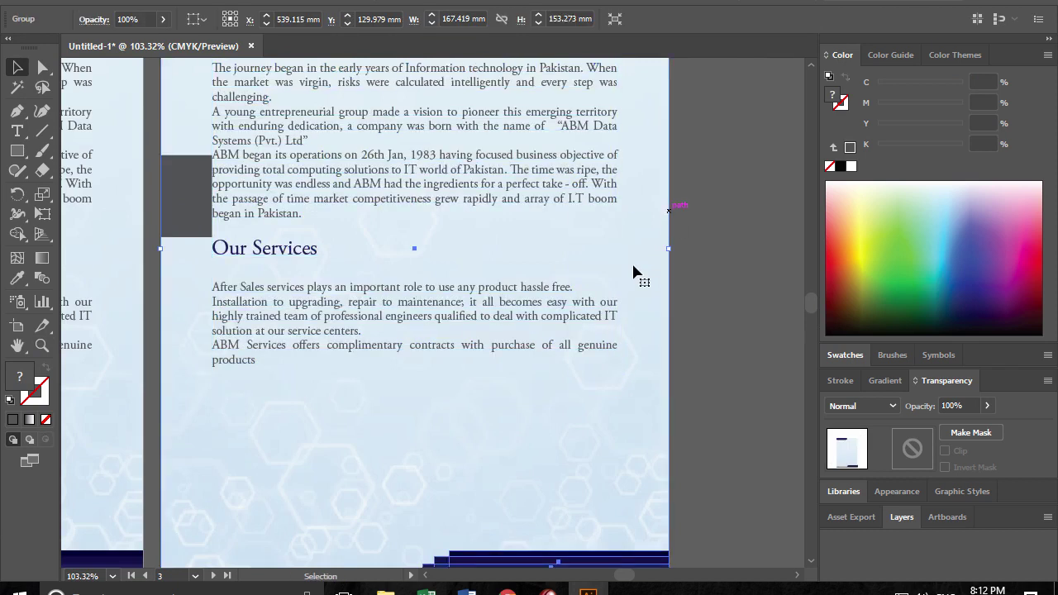
pyautogui.scroll(-2, 633, 271)
pyautogui.scroll(-3, 626, 276)
pyautogui.hotkey('ctrl', '-')
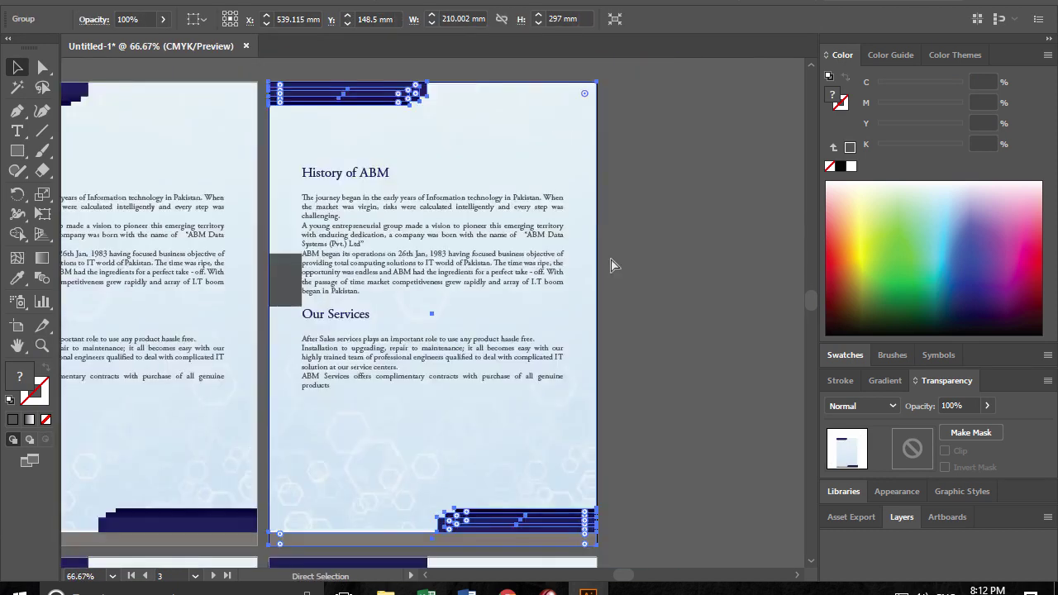
pyautogui.hotkey('ctrl', '-')
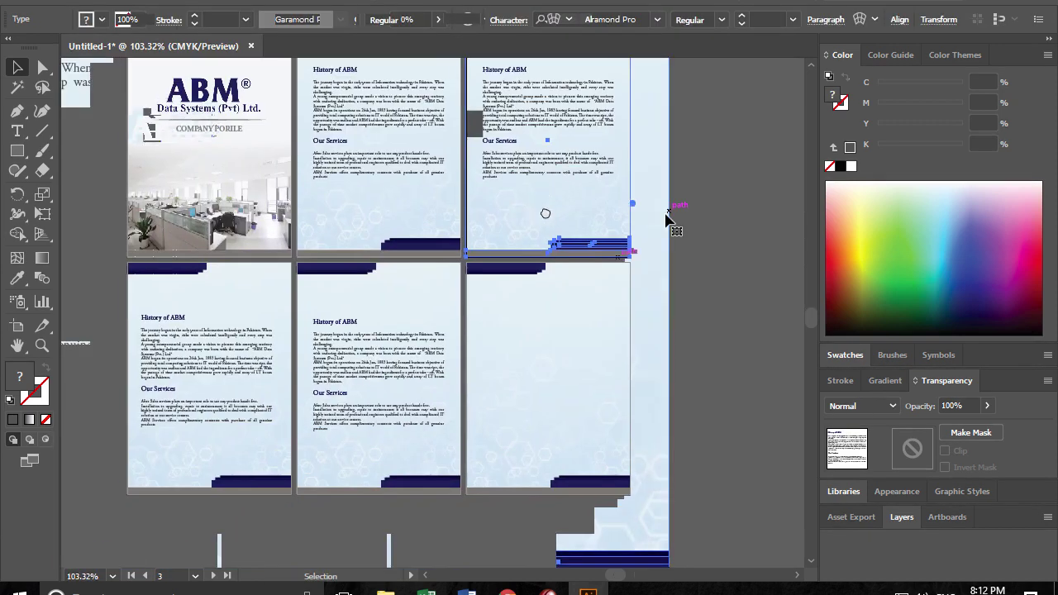
# - Shift the page 4 History of ABM text right and delete the grey block beside it
pyautogui.moveTo(190, 364); pyautogui.dragTo(169, 348)
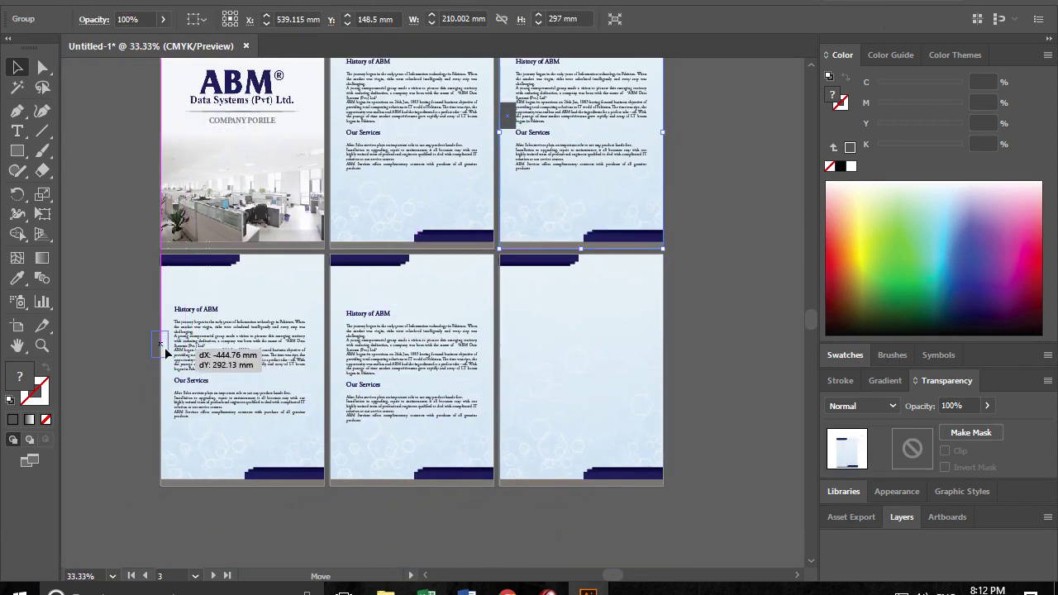
pyautogui.click(213, 357)
pyautogui.press('z')
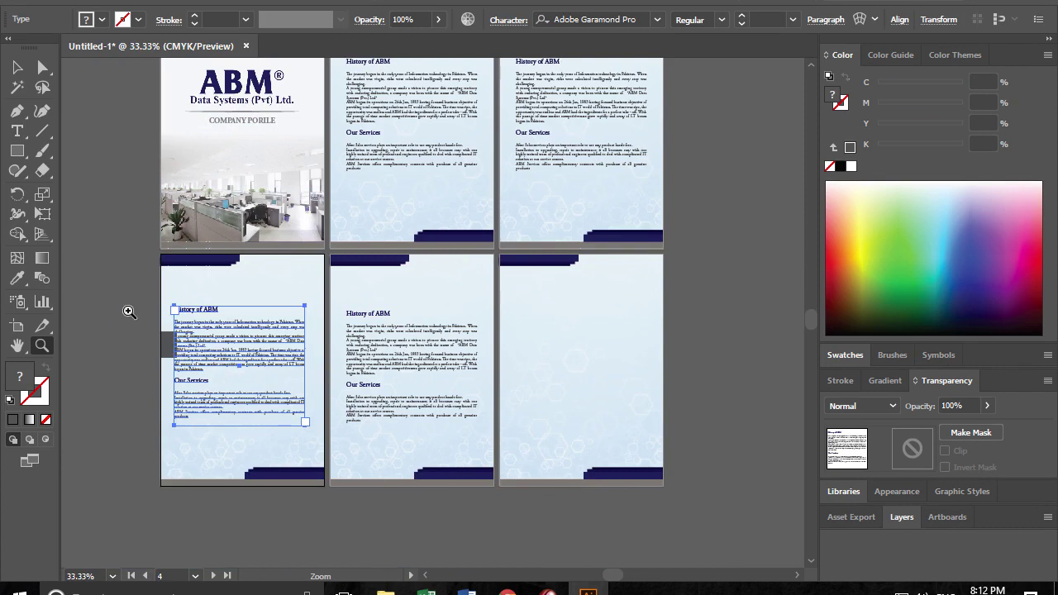
pyautogui.moveTo(128, 308); pyautogui.dragTo(238, 382)
pyautogui.press('v')
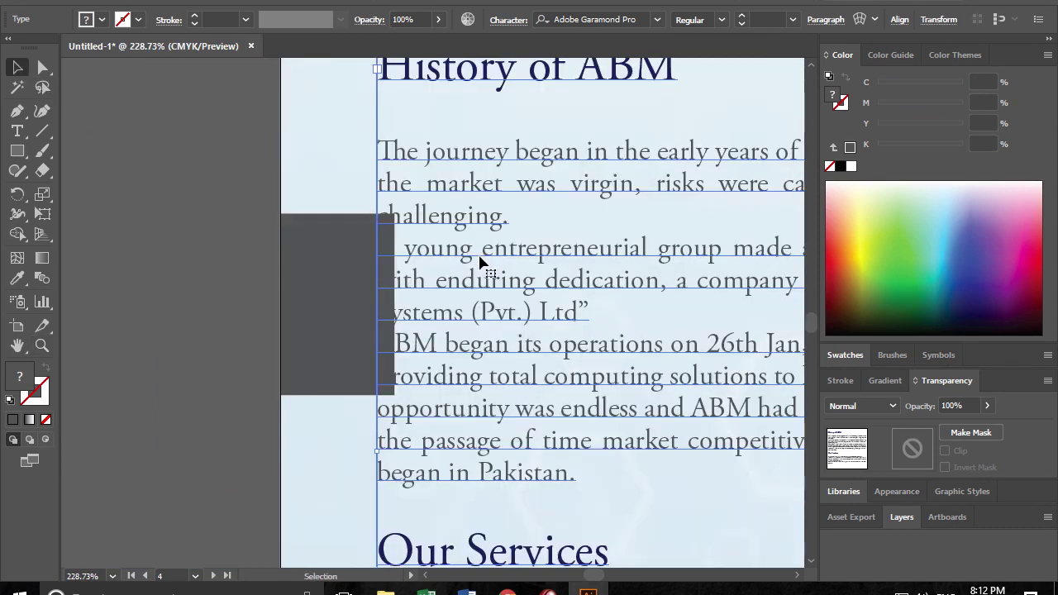
pyautogui.moveTo(479, 262); pyautogui.dragTo(496, 261)
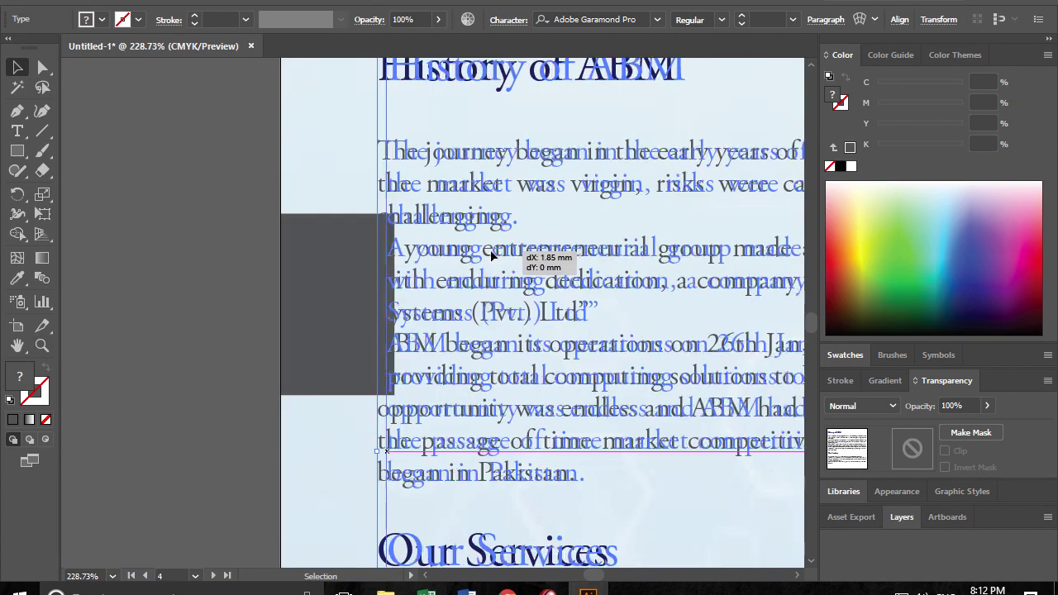
pyautogui.click(322, 272)
pyautogui.hotkey('ctrl', '0')
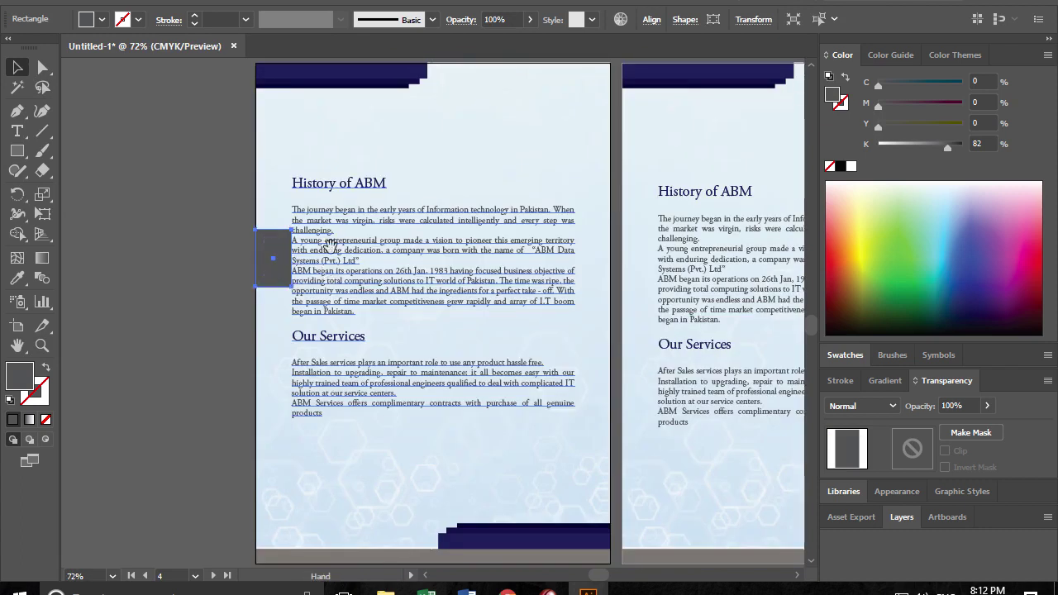
pyautogui.press('Delete')
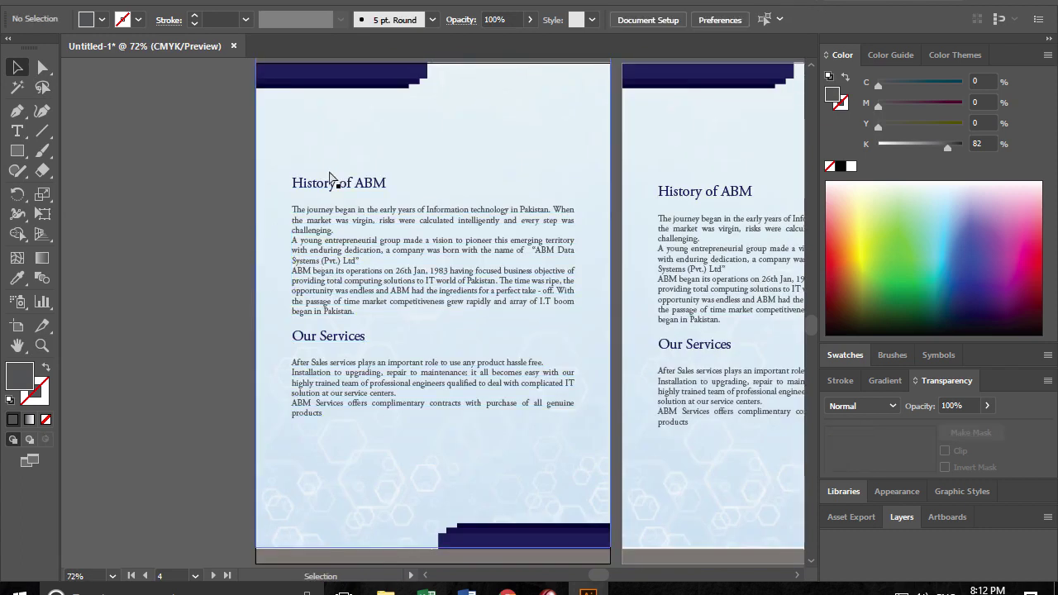
# - Alt-drag a copy of the page 3 text frame onto the empty sixth page
pyautogui.hotkey('ctrl', '-')
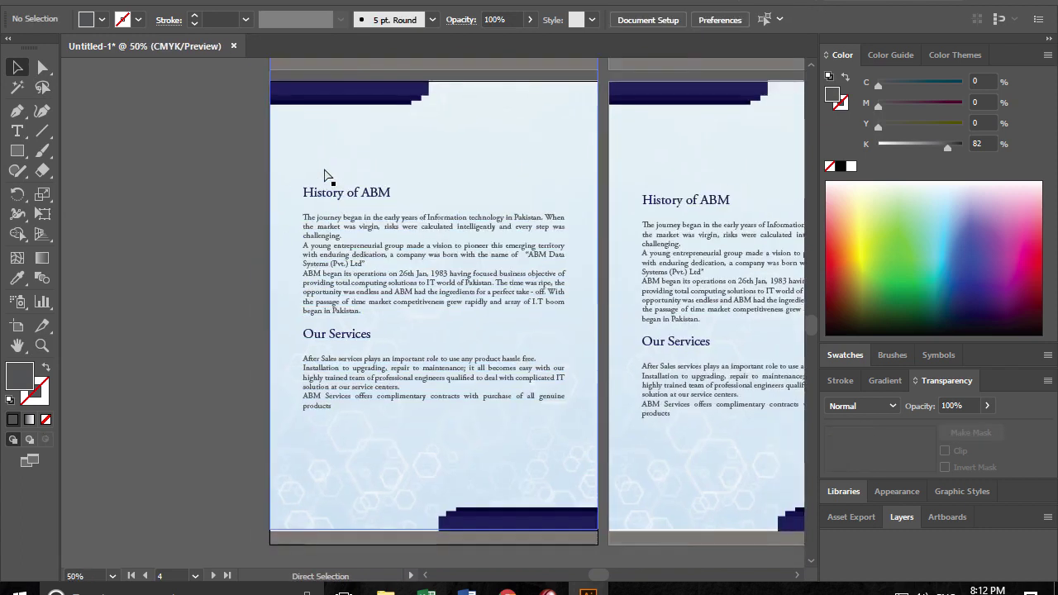
pyautogui.hotkey('ctrl', '-')
pyautogui.hotkey('ctrl', '-')
pyautogui.hotkey('ctrl', '-')
pyautogui.moveTo(445, 195); pyautogui.dragTo(137, 227)
pyautogui.moveTo(366, 204); pyautogui.dragTo(367, 391)
pyautogui.hotkey('ctrl', 'shift', 'a')
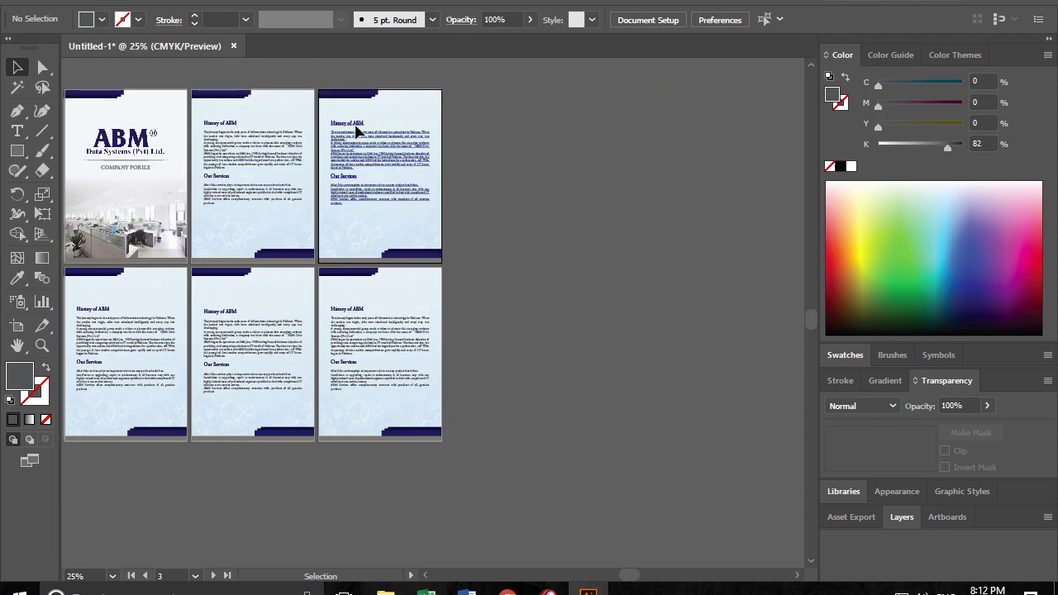
# - Draw a small key rectangle and move it onto page 4
pyautogui.click(355, 137)
pyautogui.keyDown('shift'); pyautogui.click(221, 131); pyautogui.keyUp('shift')
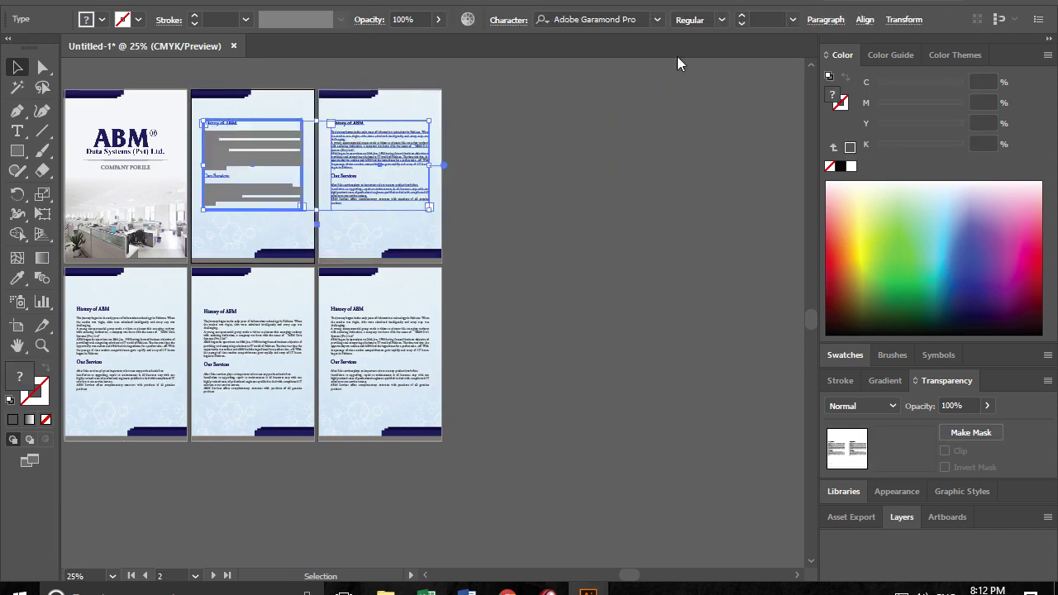
pyautogui.click(859, 21)
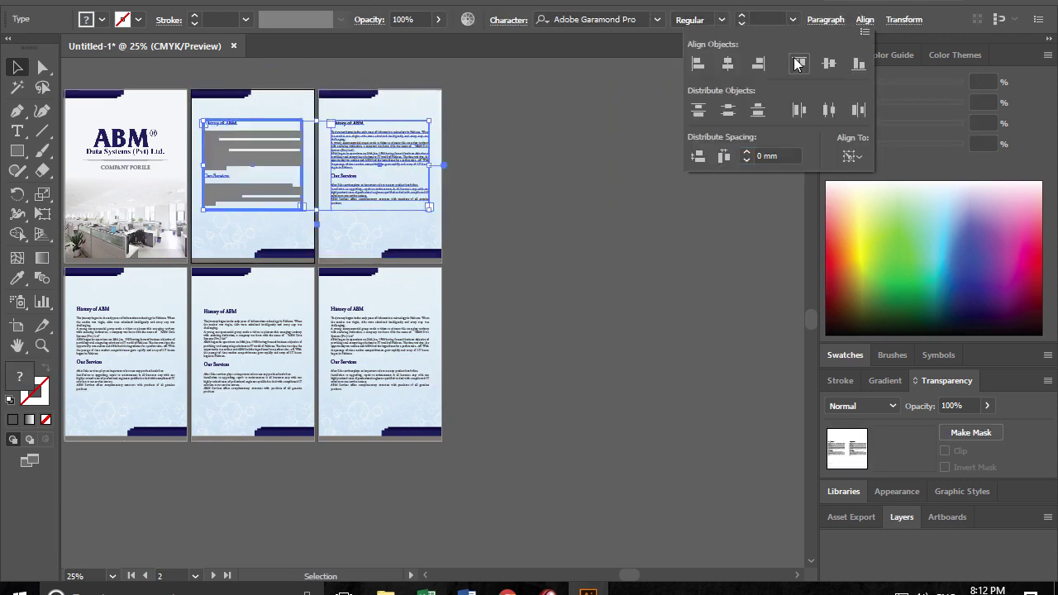
pyautogui.click(597, 203)
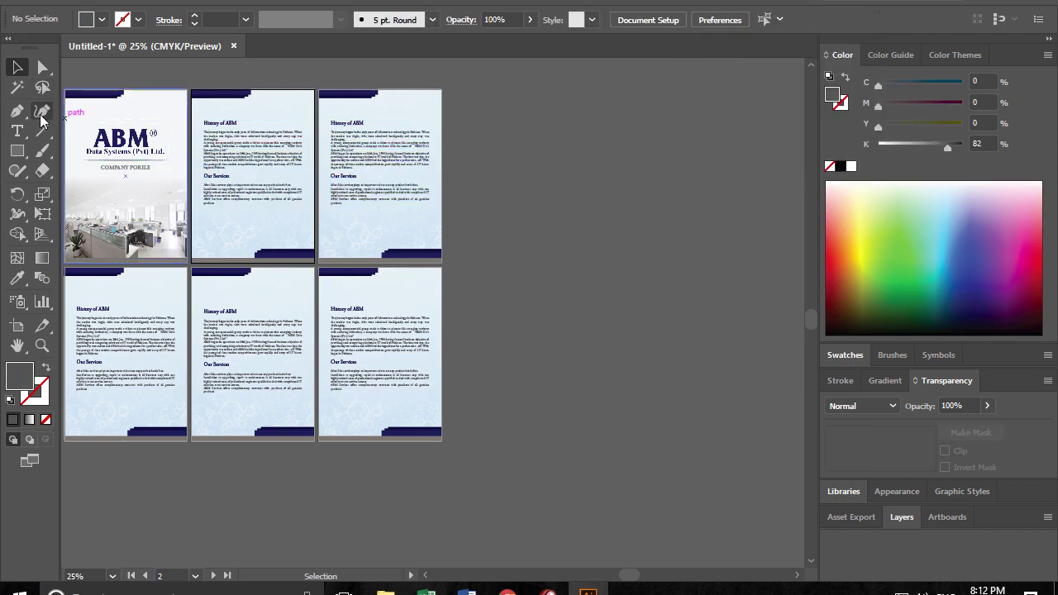
pyautogui.click(17, 150)
pyautogui.moveTo(229, 88); pyautogui.dragTo(254, 120)
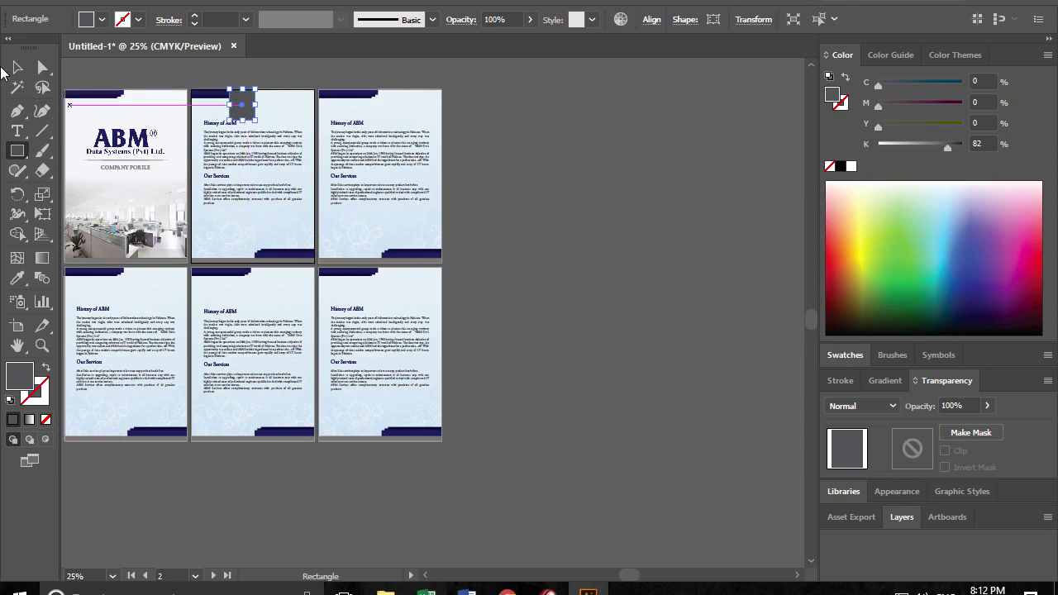
pyautogui.click(18, 67)
pyautogui.moveTo(246, 114); pyautogui.dragTo(126, 295)
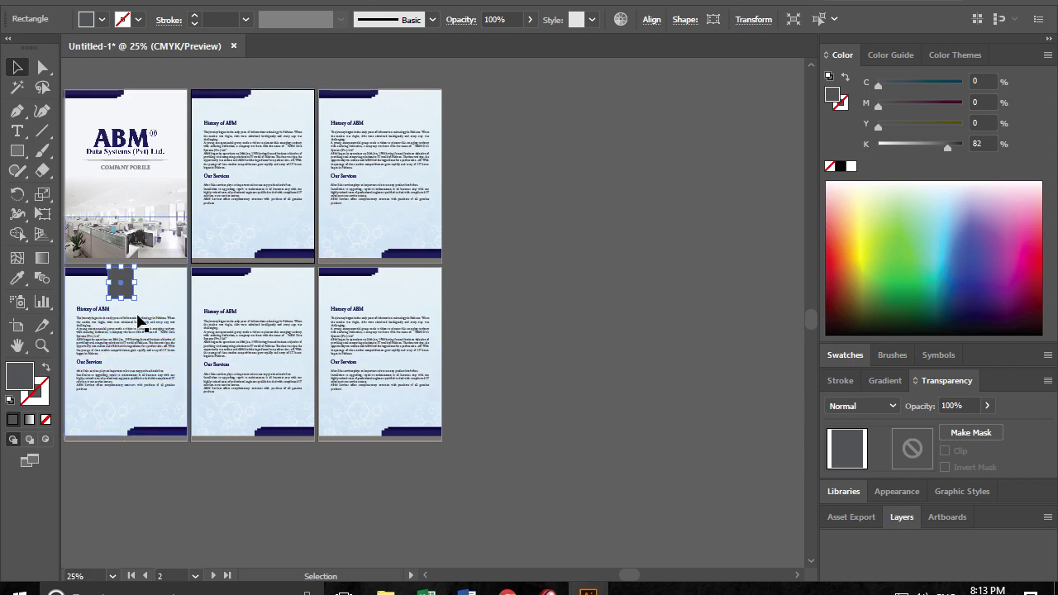
# - Duplicate the grey block and shorten the copy to about 13 mm tall
pyautogui.press('z')
pyautogui.moveTo(266, 406)
pyautogui.mouseDown()
pyautogui.moveTo(287, 359)
pyautogui.moveTo(367, 414)
pyautogui.mouseUp()
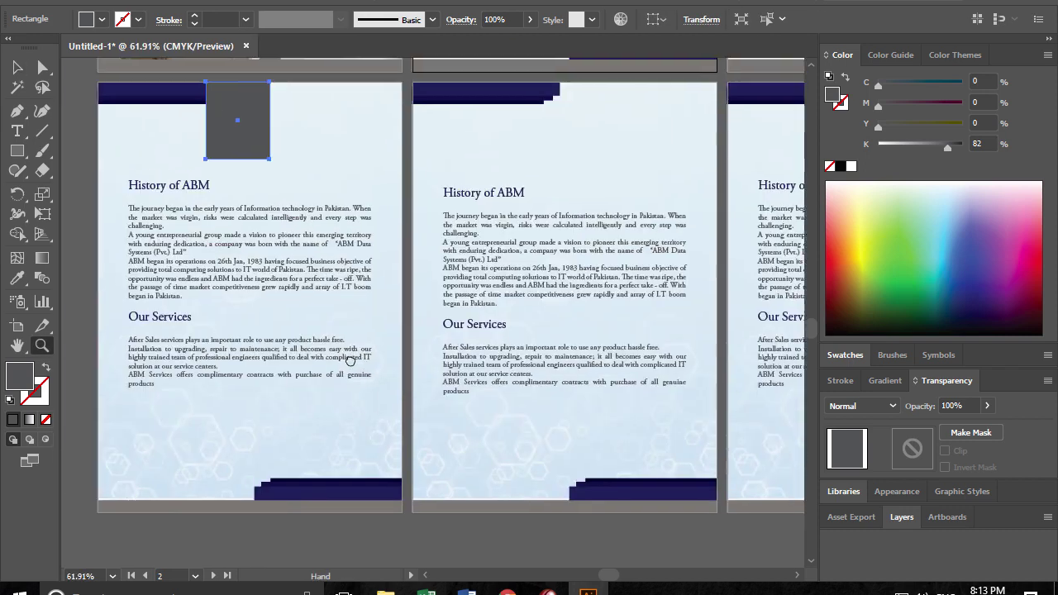
pyautogui.click(25, 77)
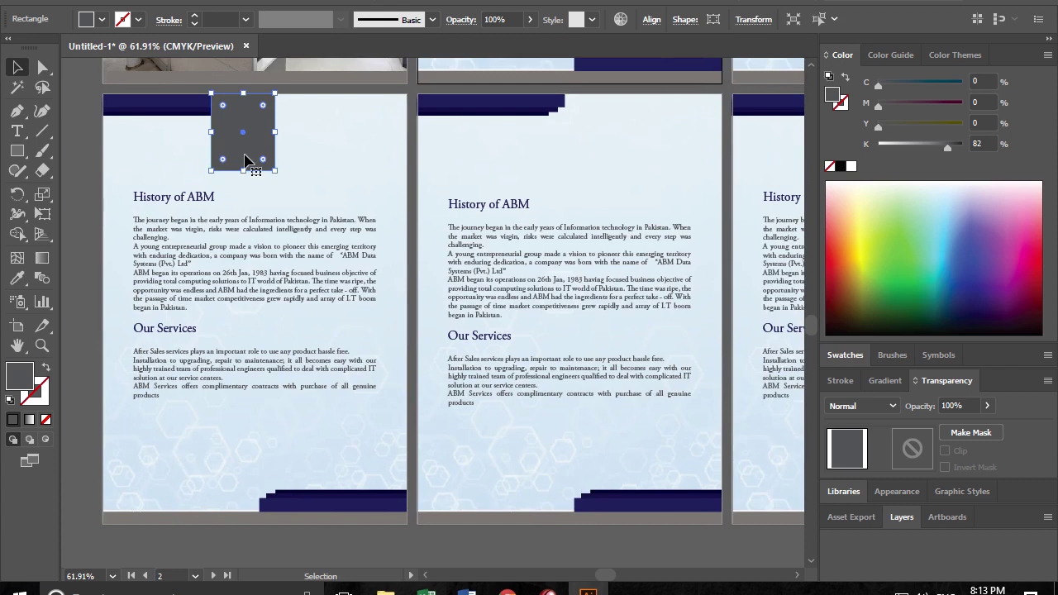
pyautogui.moveTo(251, 160); pyautogui.dragTo(316, 160)
pyautogui.moveTo(308, 94); pyautogui.dragTo(311, 192)
# - Top-align the page 4, 5 and 6 text frames to the short grey key block
pyautogui.click(231, 266)
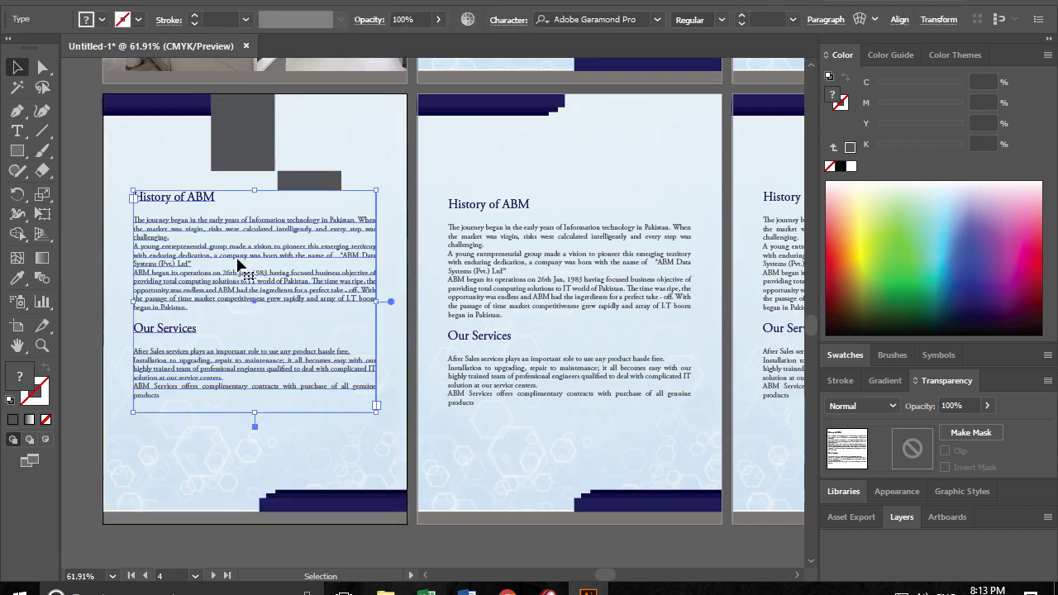
pyautogui.keyDown('shift'); pyautogui.click(475, 248); pyautogui.keyUp('shift')
pyautogui.keyDown('shift'); pyautogui.click(767, 225); pyautogui.keyUp('shift')
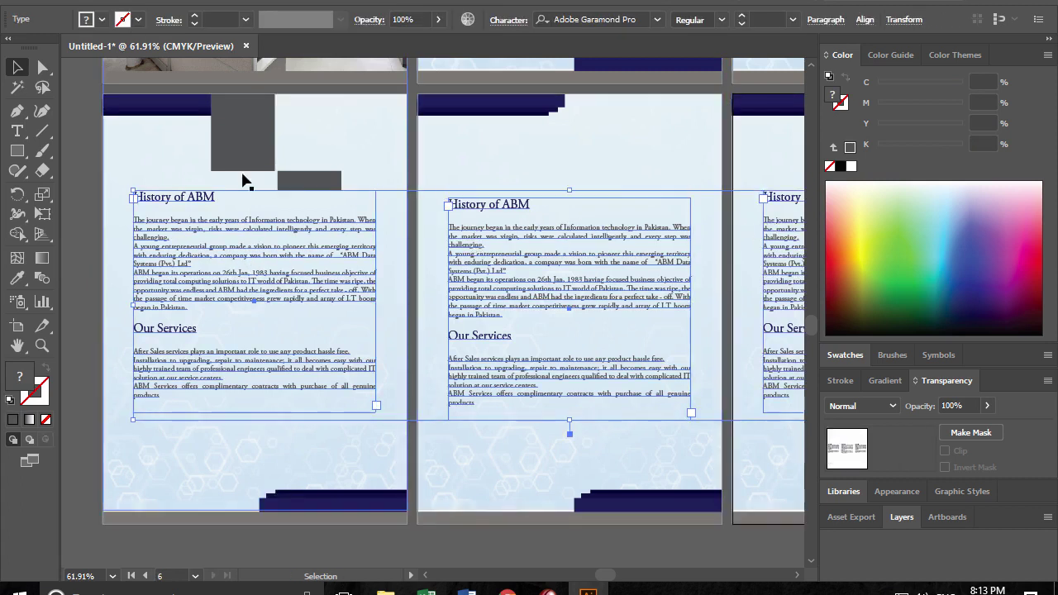
pyautogui.keyDown('shift'); pyautogui.click(320, 184); pyautogui.keyUp('shift')
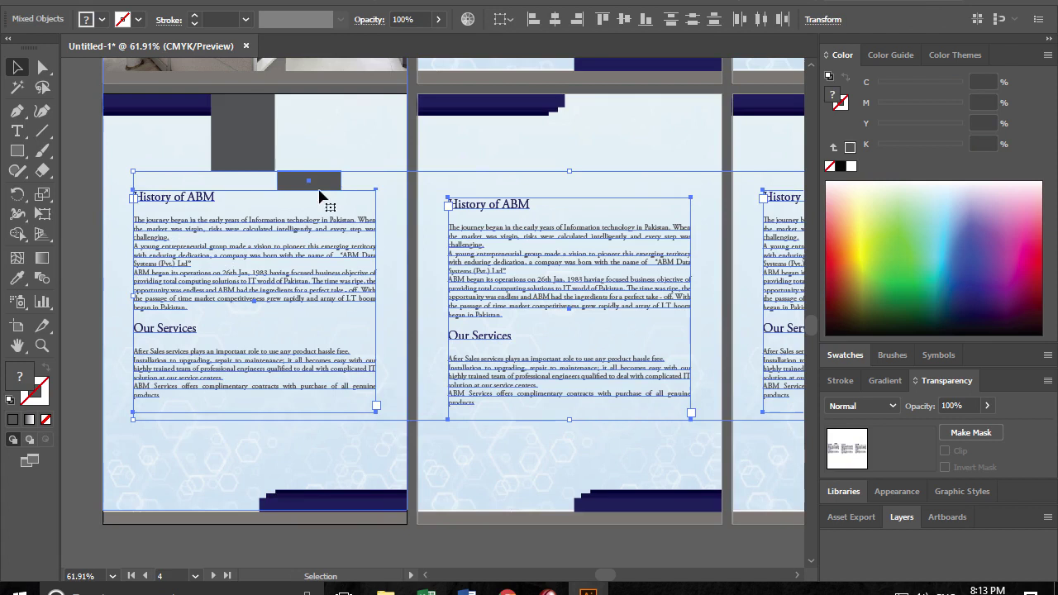
pyautogui.click(600, 19)
# - Delete the leftover grey spacer blocks
pyautogui.click(95, 177)
pyautogui.click(236, 146)
pyautogui.press('Delete')
pyautogui.moveTo(308, 188); pyautogui.dragTo(342, 228)
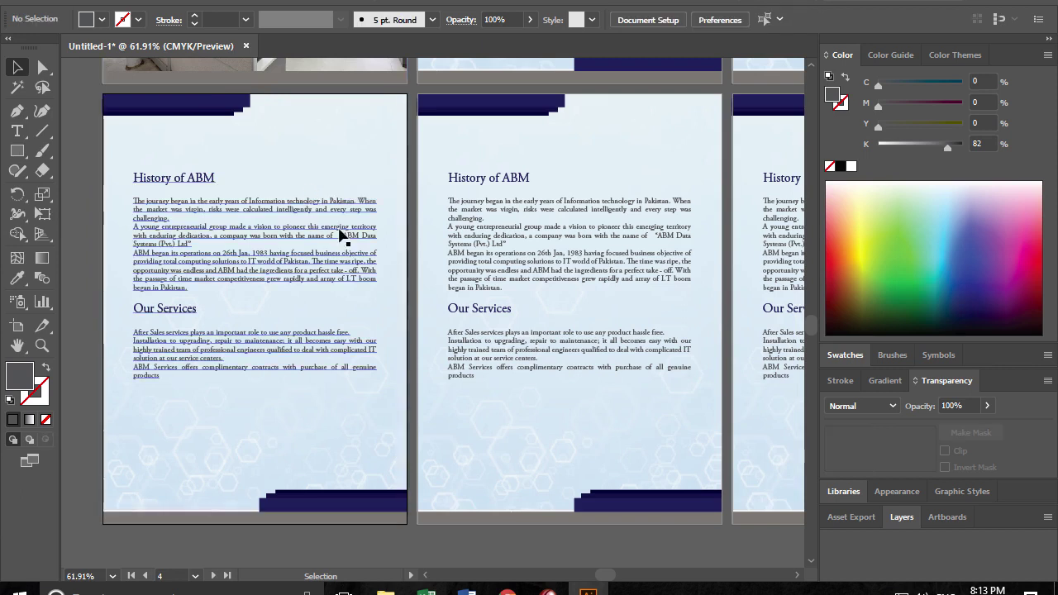
pyautogui.hotkey('ctrl', '=')
pyautogui.hotkey('ctrl', '-')
# - Copy the About Us text from the Word document
pyautogui.hotkey('ctrl', '-')
pyautogui.hotkey('ctrl', '-')
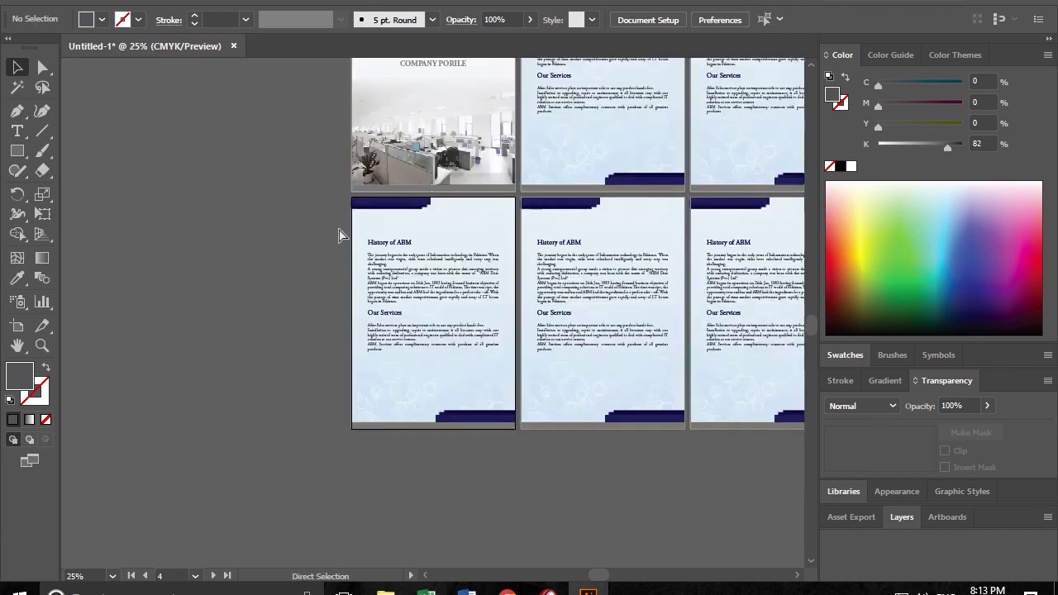
pyautogui.hotkey('ctrl', '-')
pyautogui.hotkey('ctrl', '-')
pyautogui.press('z')
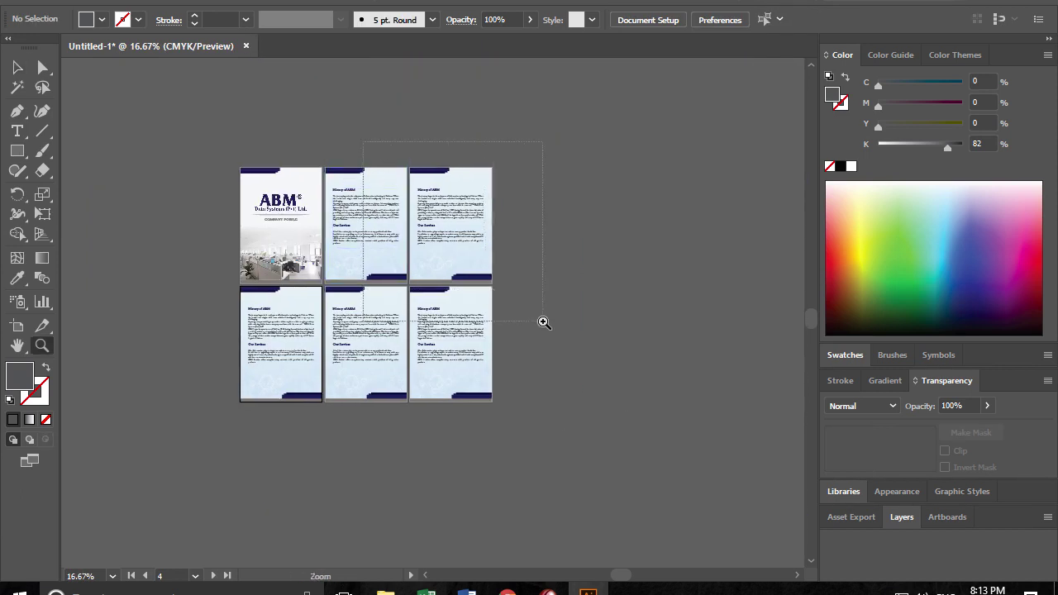
pyautogui.moveTo(363, 139); pyautogui.dragTo(543, 319)
pyautogui.hotkey('alt', 'Tab')
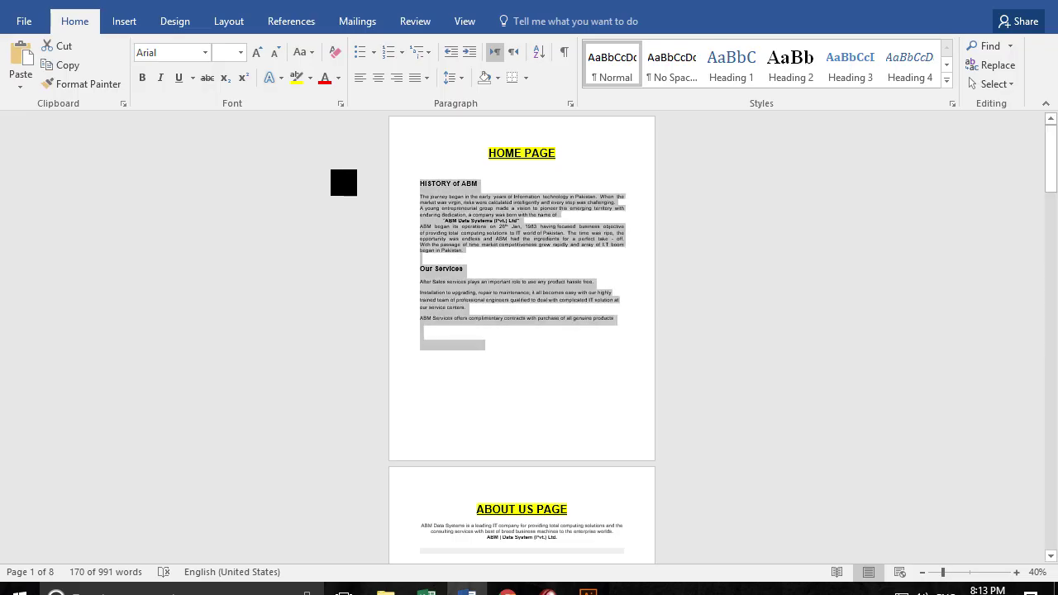
pyautogui.click(559, 269)
pyautogui.scroll(-2, 559, 275)
pyautogui.scroll(-3, 565, 301)
pyautogui.scroll(-3, 529, 273)
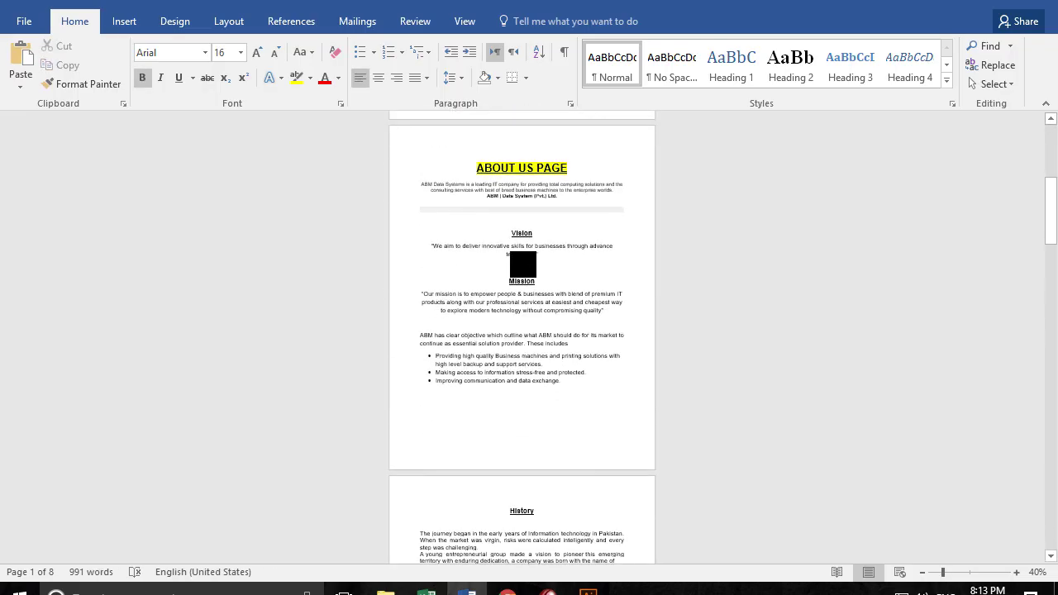
pyautogui.moveTo(423, 184)
pyautogui.mouseDown()
pyautogui.moveTo(559, 215)
pyautogui.moveTo(607, 386)
pyautogui.mouseUp()
pyautogui.hotkey('ctrl', 'c')
# - Replace the right page's text frame contents with the copied About Us text
pyautogui.hotkey('alt', 'Tab')
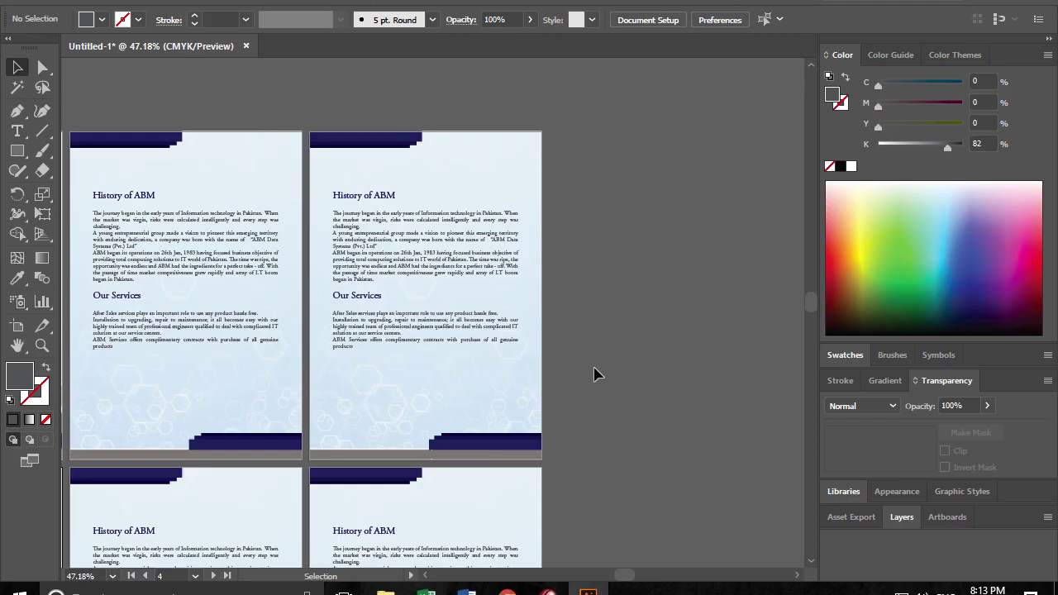
pyautogui.doubleClick(390, 219)
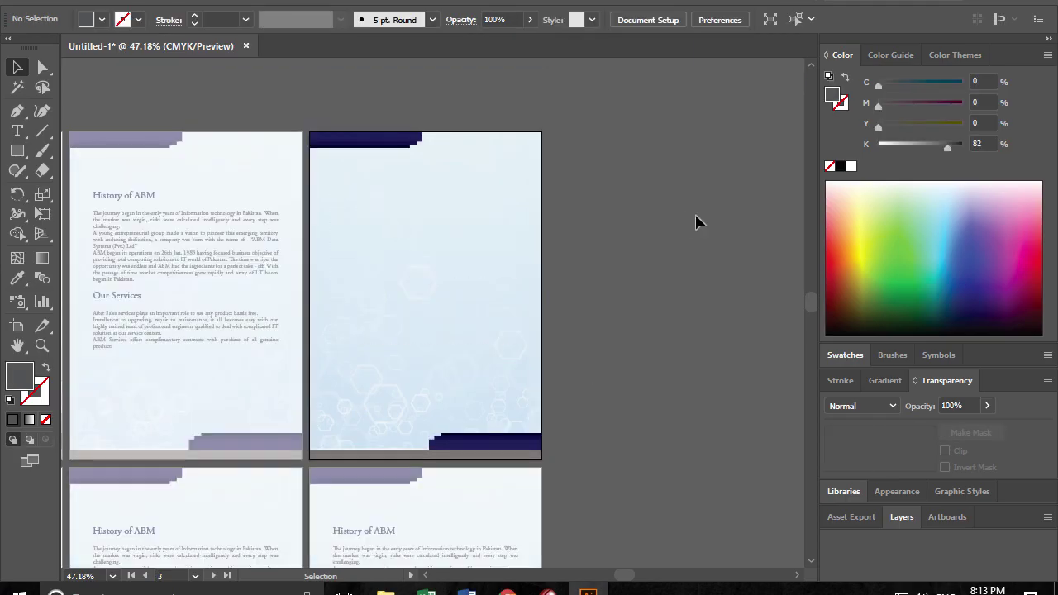
pyautogui.doubleClick(623, 236)
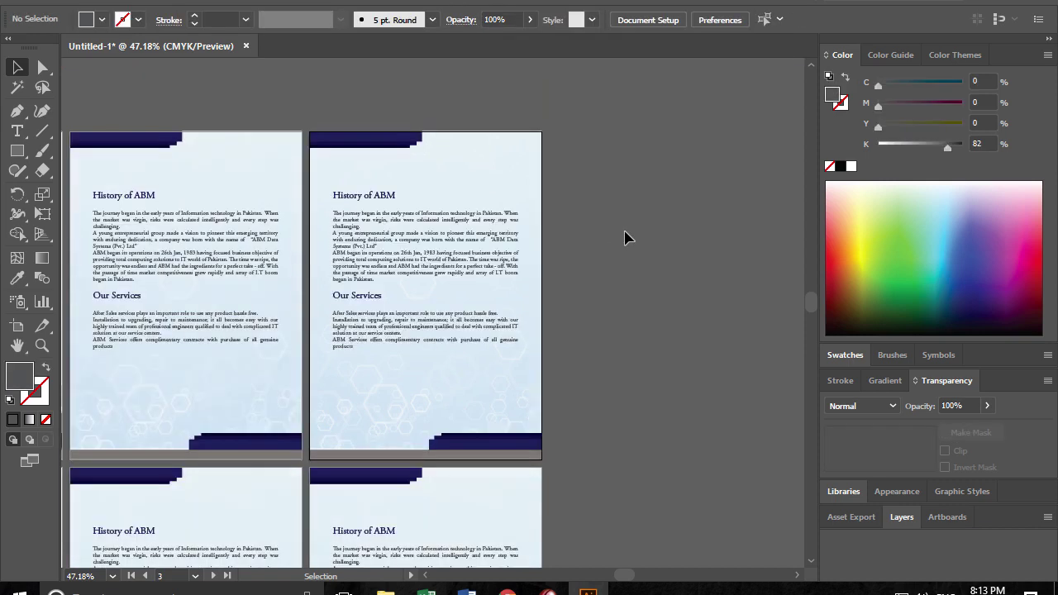
pyautogui.doubleClick(455, 241)
pyautogui.hotkey('ctrl', 'a')
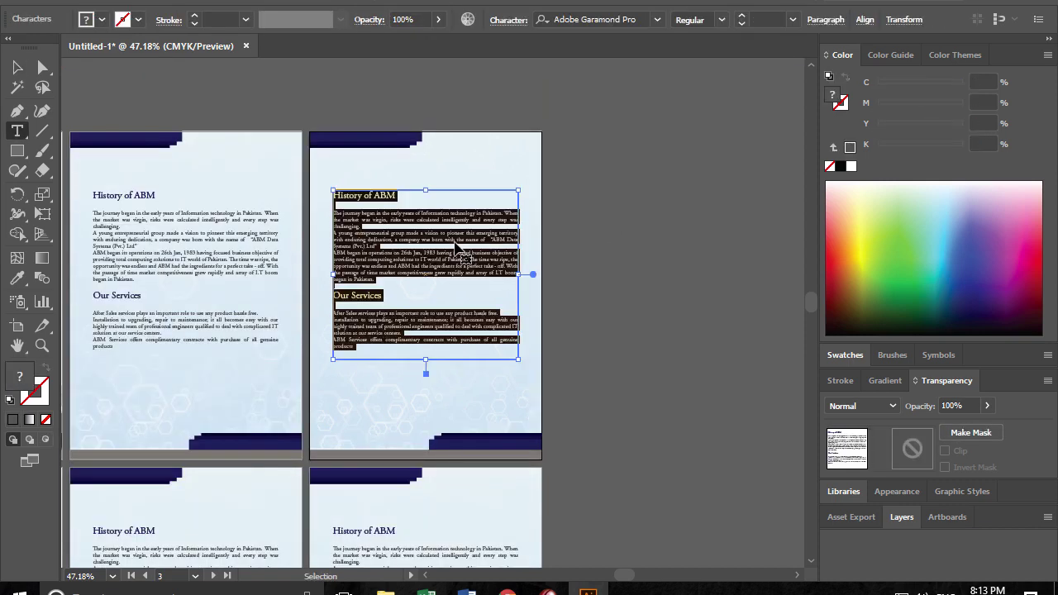
pyautogui.hotkey('ctrl', 'v')
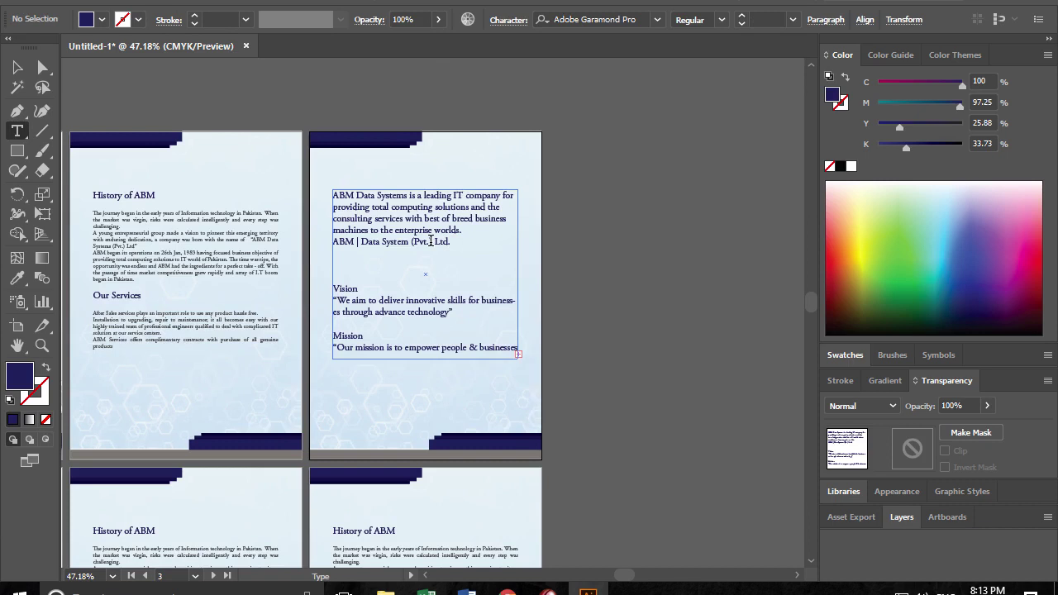
pyautogui.press('ctrl')
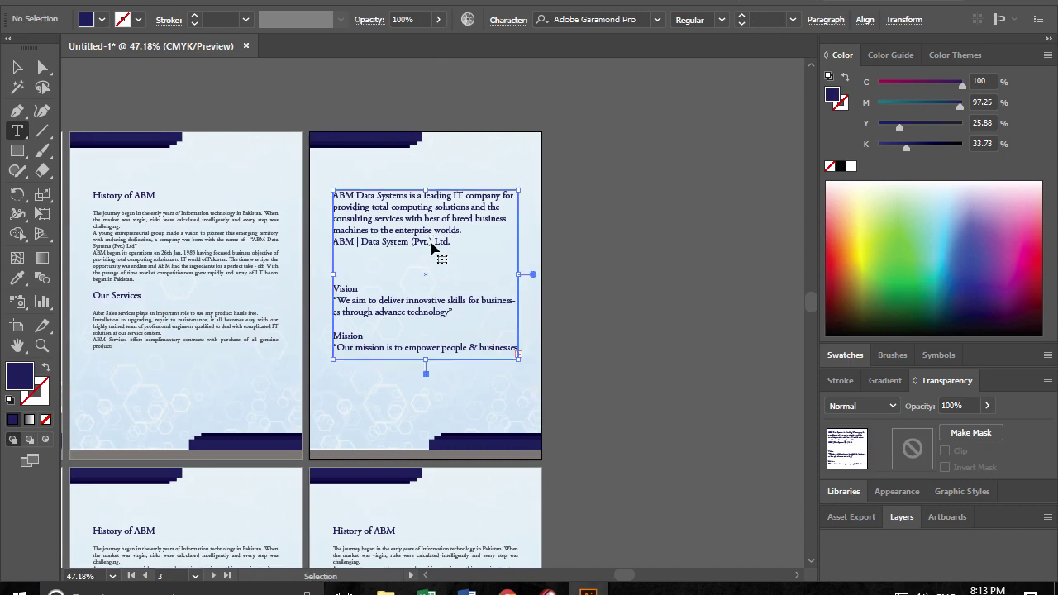
# - Undo the replacement, restoring the right page's History of ABM text
pyautogui.hotkey('ctrl', 'a')
pyautogui.keyDown('ctrl'); pyautogui.click(429, 242); pyautogui.keyUp('ctrl')
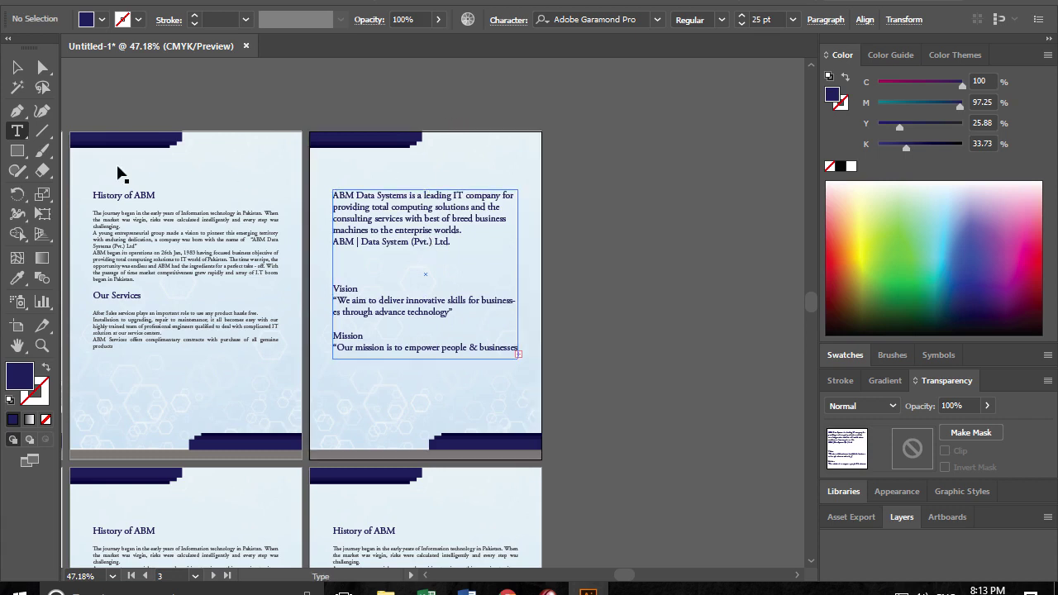
pyautogui.hotkey('ctrl', 'a')
pyautogui.press('Delete')
pyautogui.hotkey('ctrl', 'v')
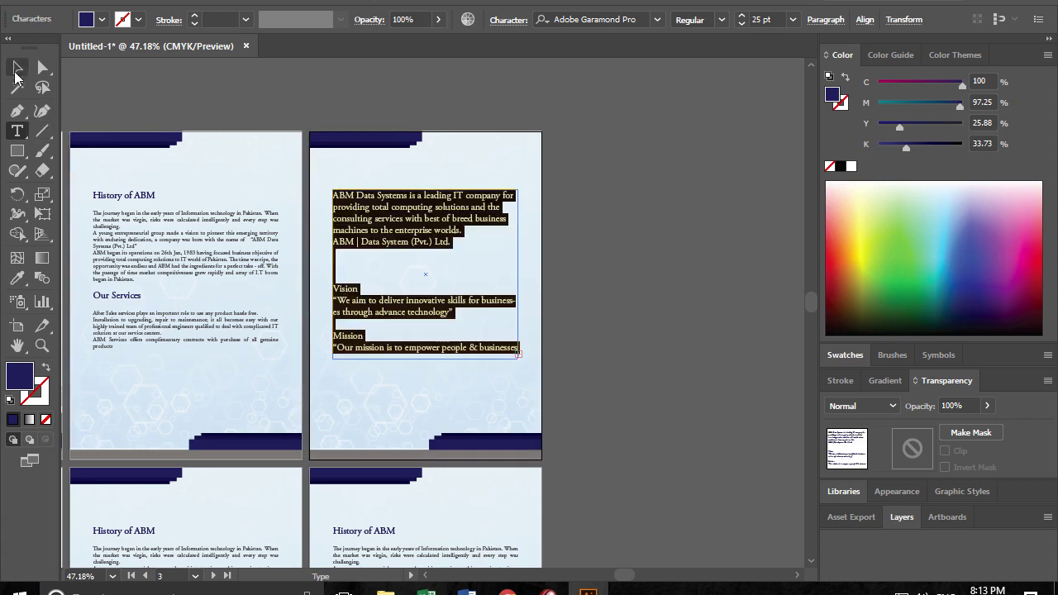
pyautogui.hotkey('ctrl', 'z')
pyautogui.hotkey('ctrl', 'z')
pyautogui.click(16, 69)
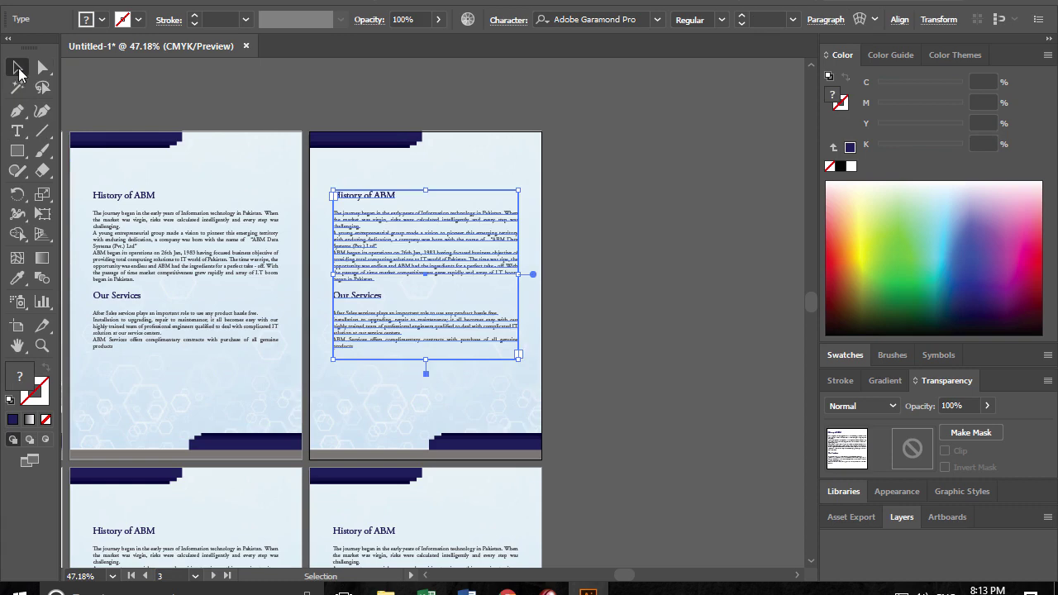
pyautogui.click(604, 236)
# - In Word, select just the About Us intro sentence
pyautogui.hotkey('alt', 'Tab')
pyautogui.moveTo(422, 179); pyautogui.dragTo(562, 377)
pyautogui.click(521, 237)
pyautogui.scroll(1, 521, 237)
pyautogui.keyDown('ctrl'); pyautogui.scroll(7, 522, 238); pyautogui.keyUp('ctrl')
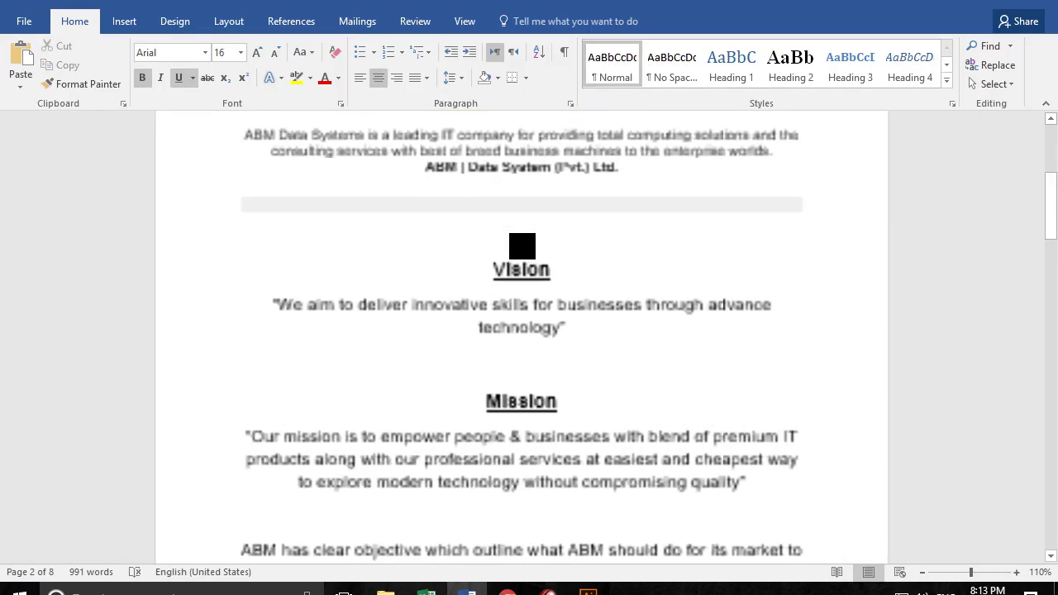
pyautogui.moveTo(239, 259)
pyautogui.mouseDown()
pyautogui.moveTo(714, 290)
pyautogui.moveTo(772, 272)
pyautogui.mouseUp()
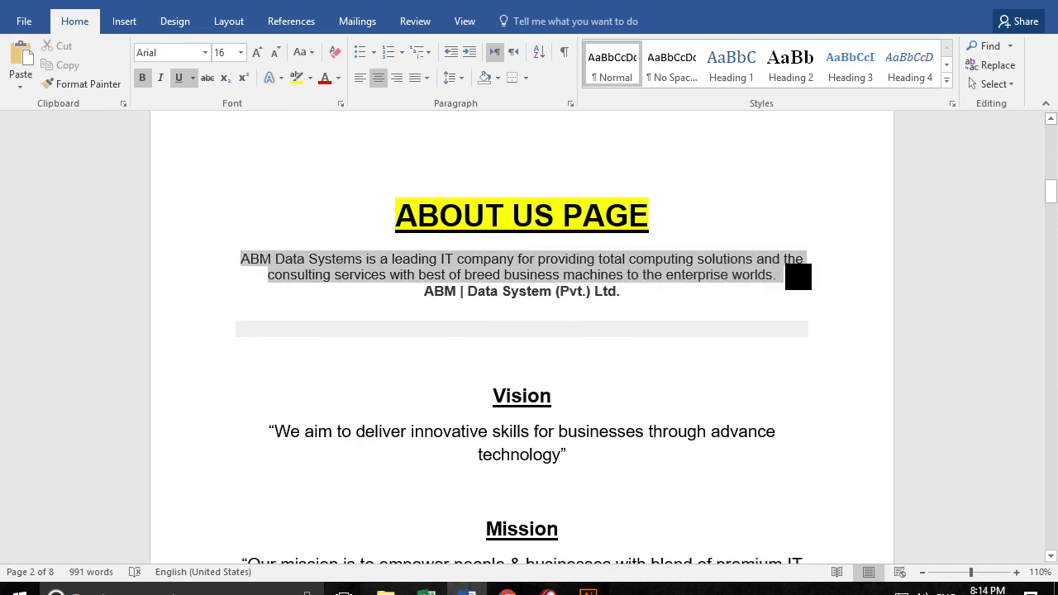
pyautogui.moveTo(798, 277); pyautogui.dragTo(792, 278)
# - Paste the About Us intro at the top of the right page's text frame
pyautogui.hotkey('alt', 'Tab')
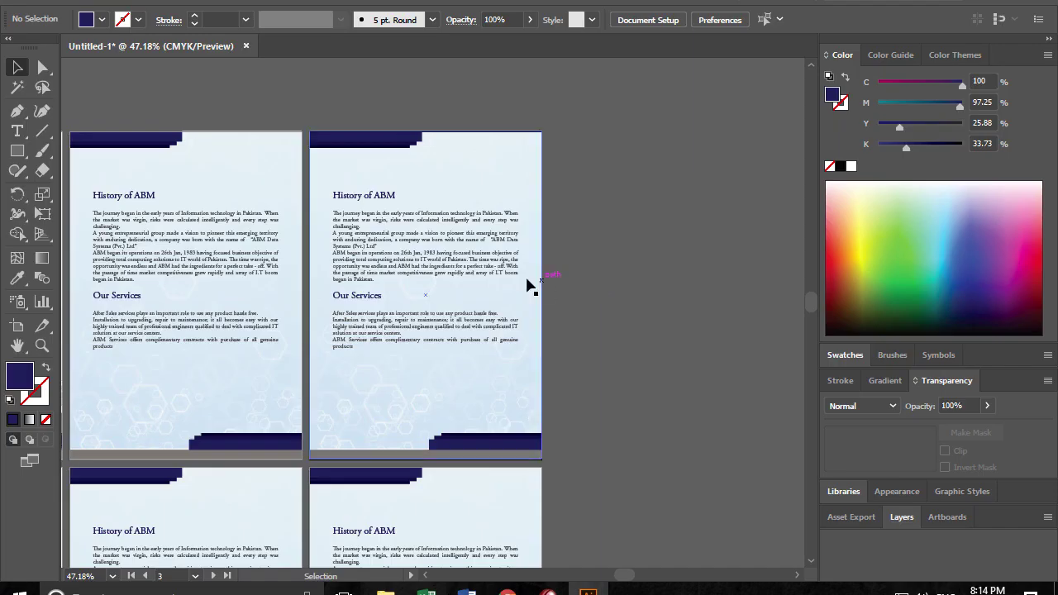
pyautogui.click(378, 224)
pyautogui.doubleClick(380, 223)
pyautogui.scroll(3, 380, 221)
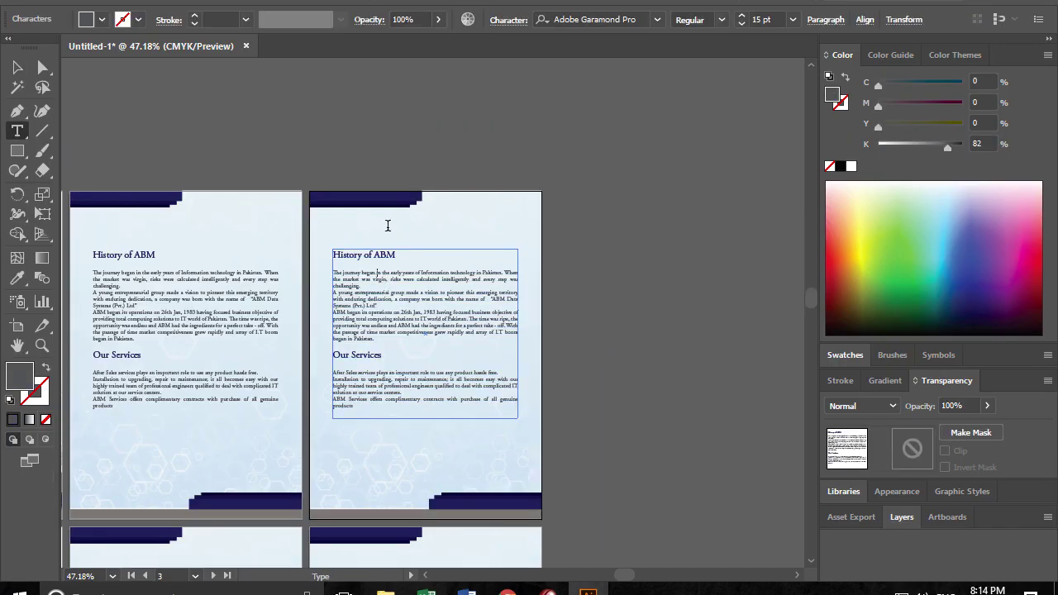
pyautogui.press('ctrl')
pyautogui.scroll(2, 369, 289)
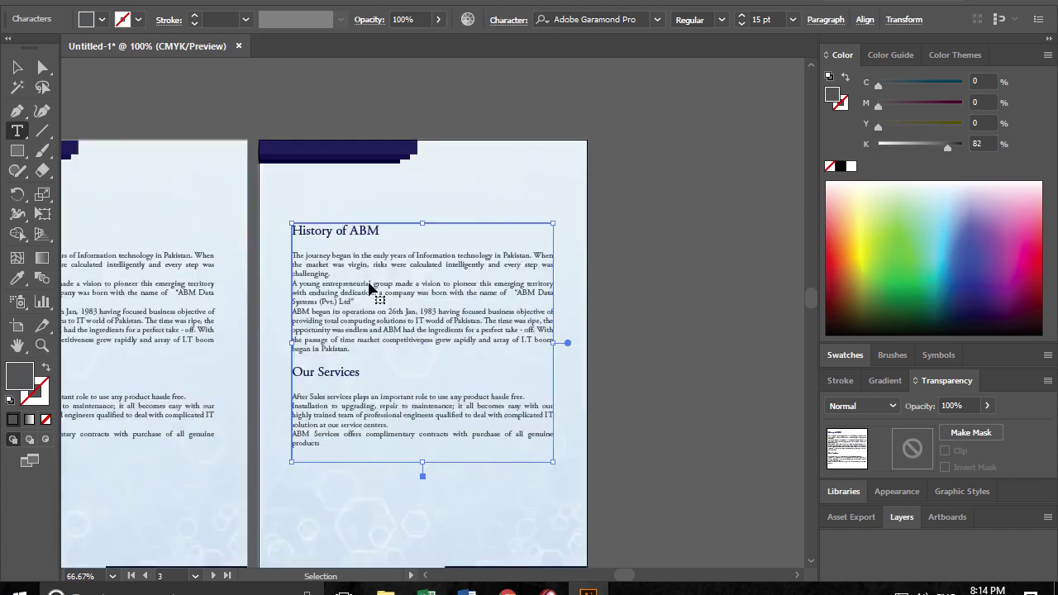
pyautogui.scroll(3, 370, 289)
pyautogui.scroll(-1, 296, 180)
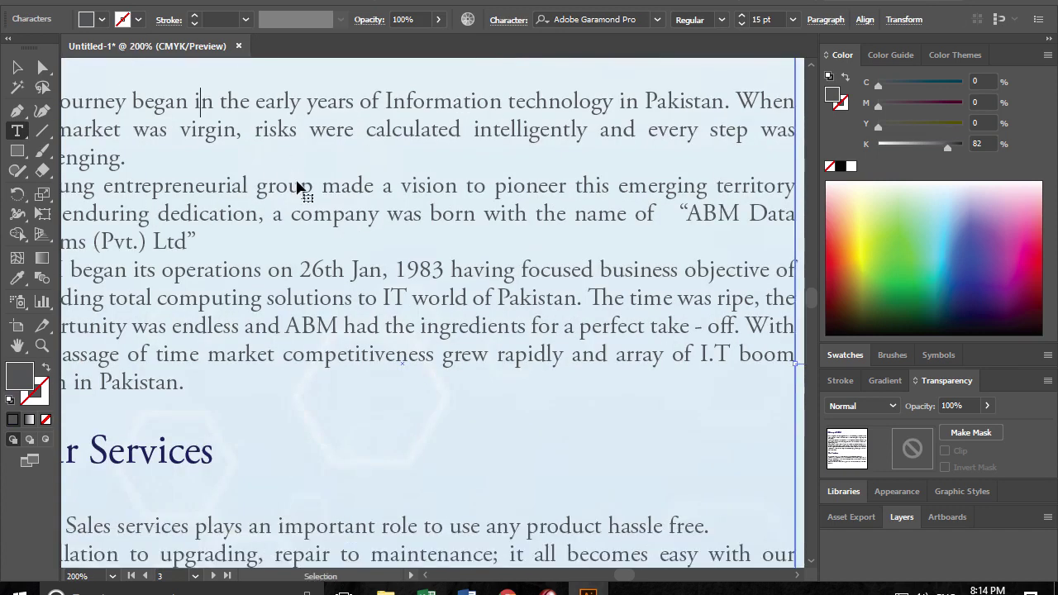
pyautogui.hotkey('ctrl', '1')
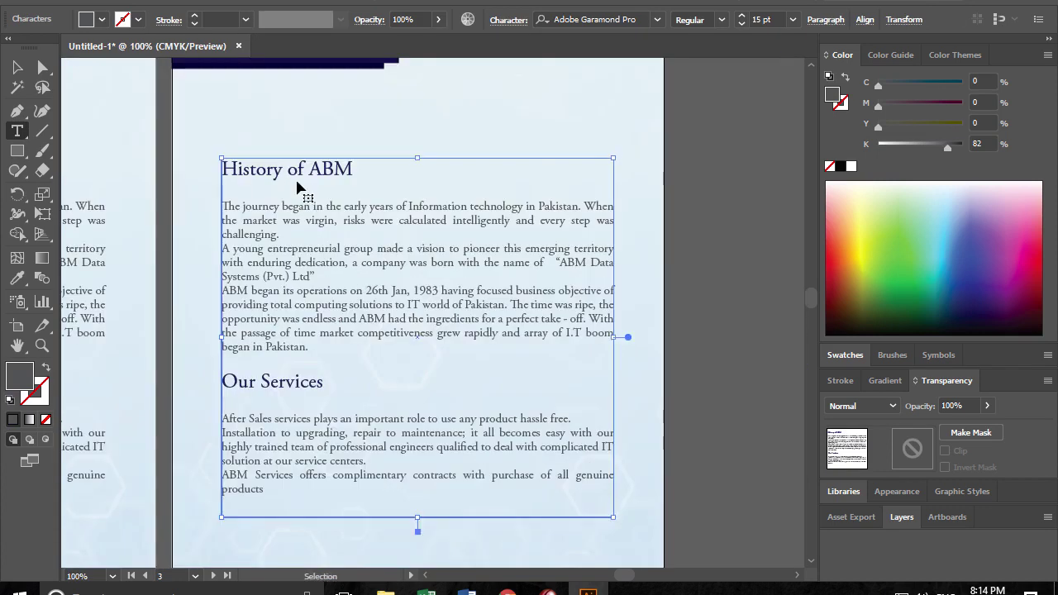
pyautogui.hotkey('ctrl', 'v')
pyautogui.hotkey('shift', 'Up')
pyautogui.hotkey('shift', 'Up')
pyautogui.hotkey('shift', 'Up')
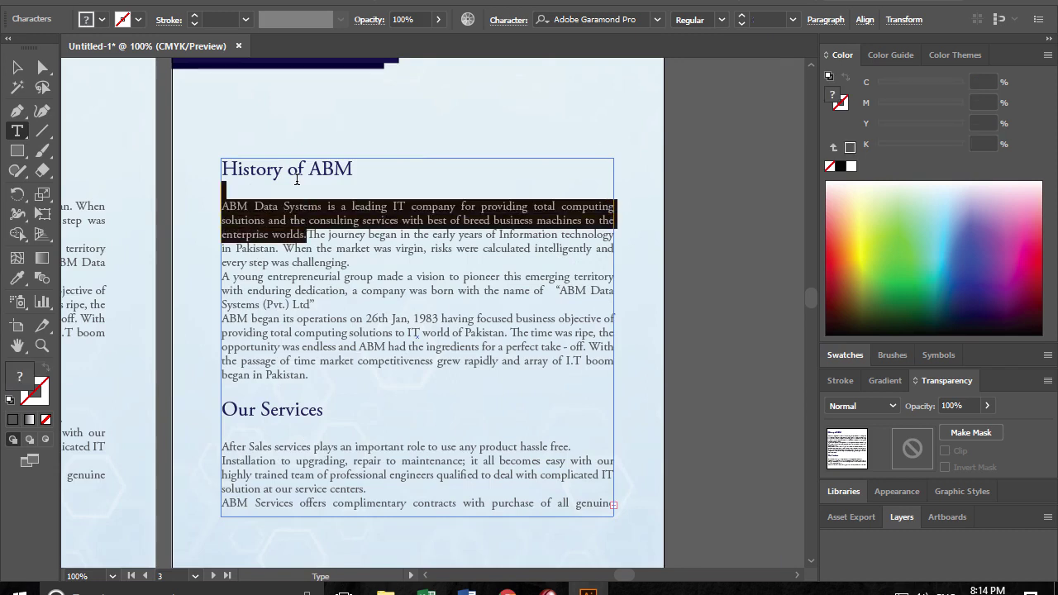
pyautogui.hotkey('shift', 'Down')
pyautogui.hotkey('shift', 'Home')
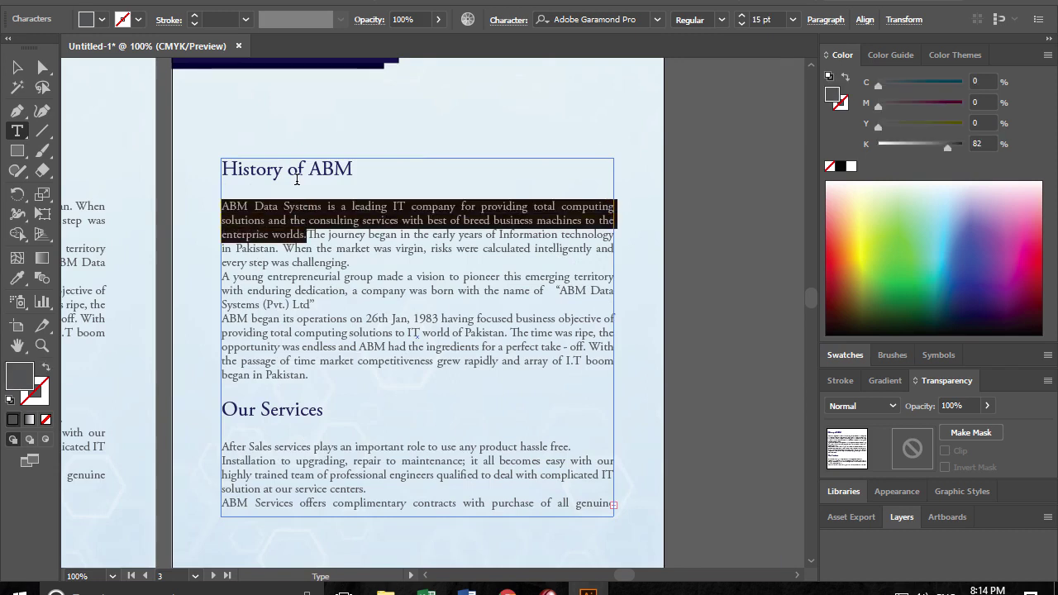
pyautogui.press('BackSpace')
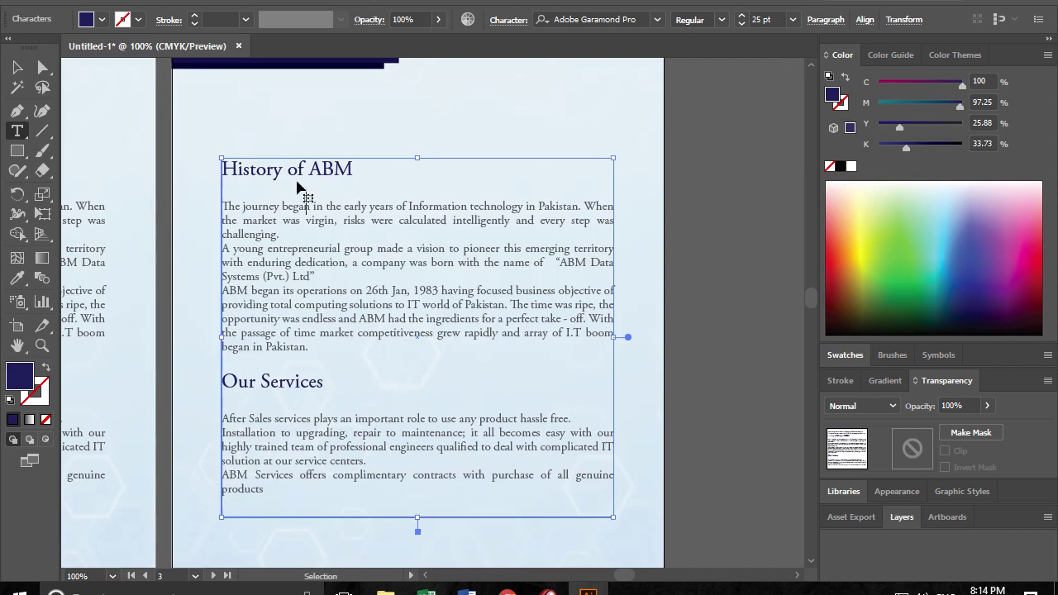
pyautogui.hotkey('ctrl', 'z')
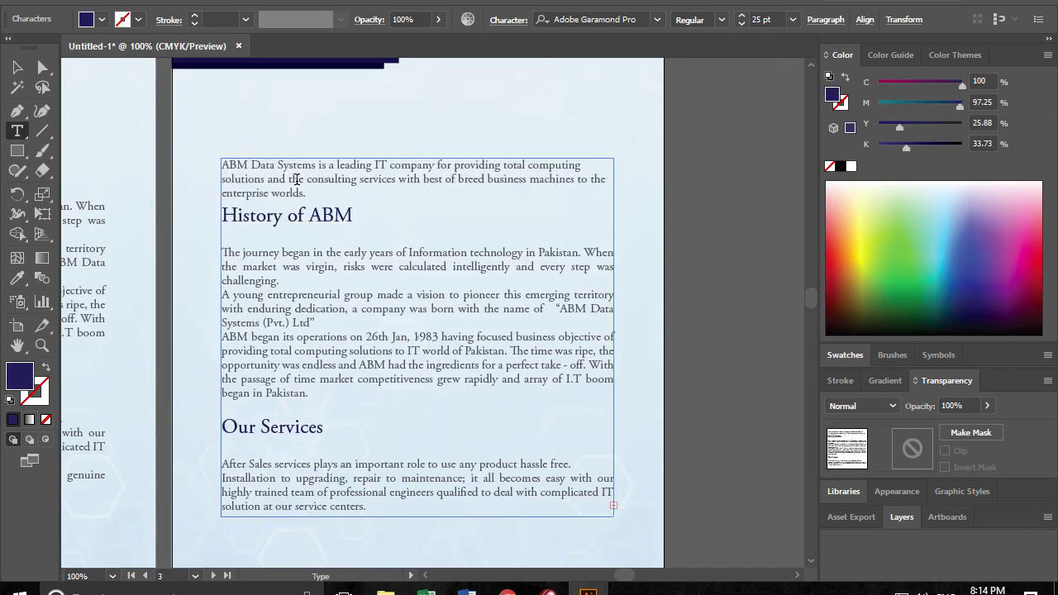
# - Replace the History of ABM heading with 'ABM | Data System (Pvt.) Ltd.' from Word
pyautogui.hotkey('alt', 'Tab')
pyautogui.tripleClick(545, 292)
pyautogui.hotkey('ctrl', 'c')
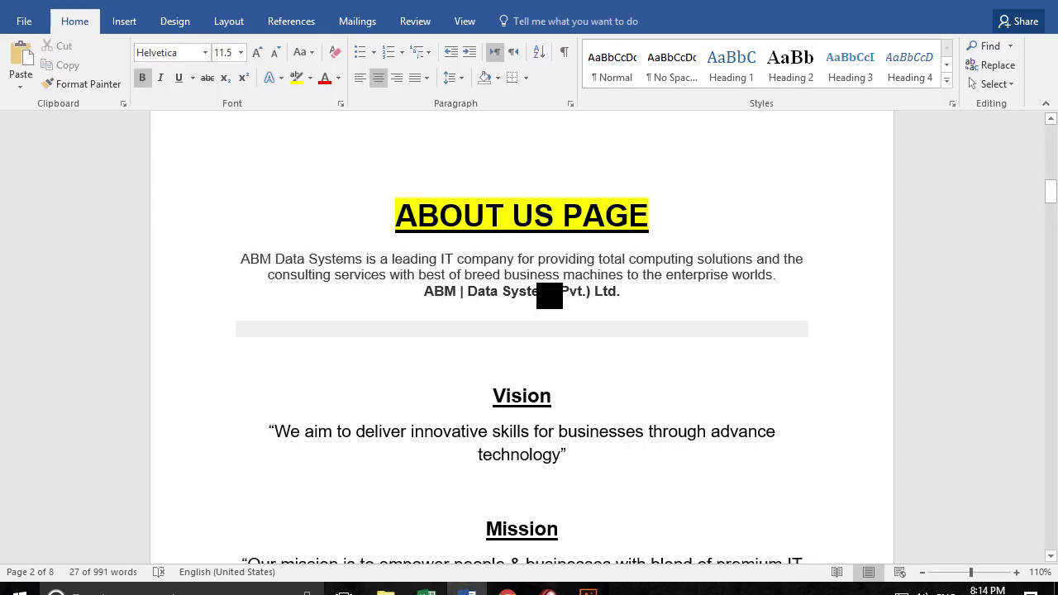
pyautogui.hotkey('alt', 'Tab')
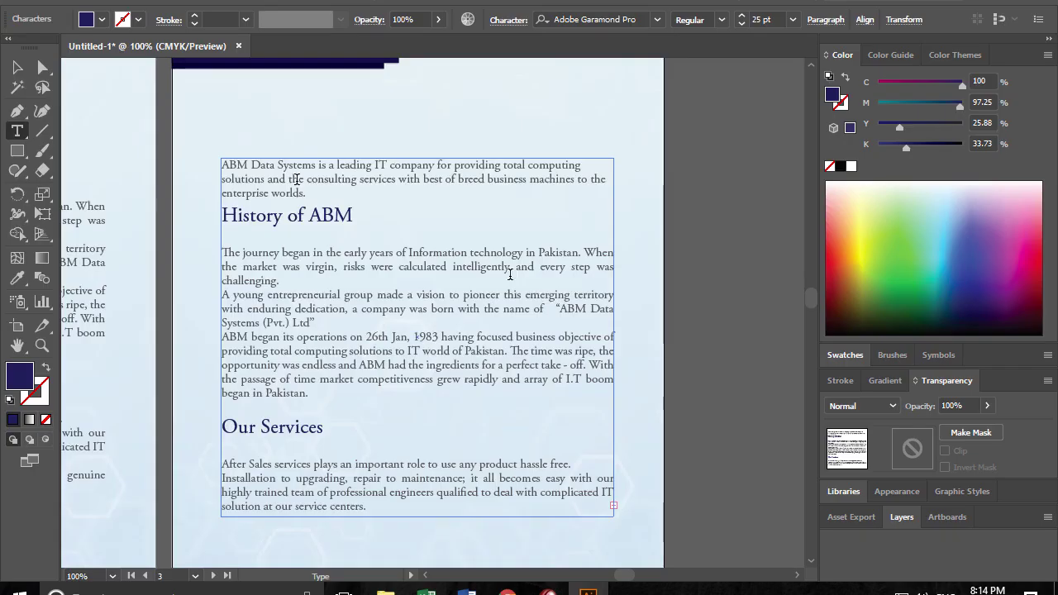
pyautogui.tripleClick(300, 210)
pyautogui.hotkey('ctrl', 'v')
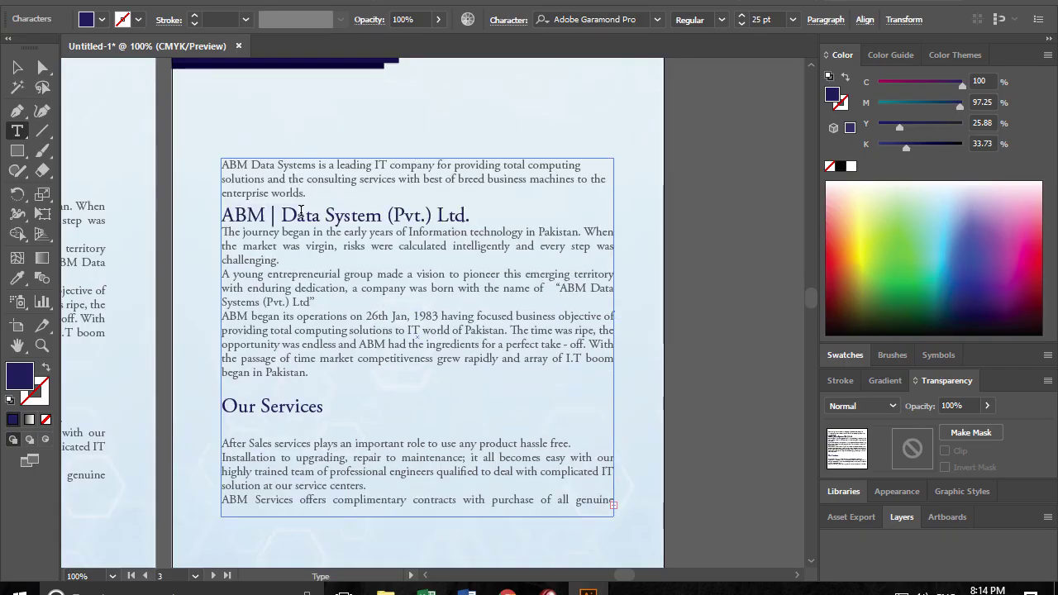
pyautogui.press('Return')
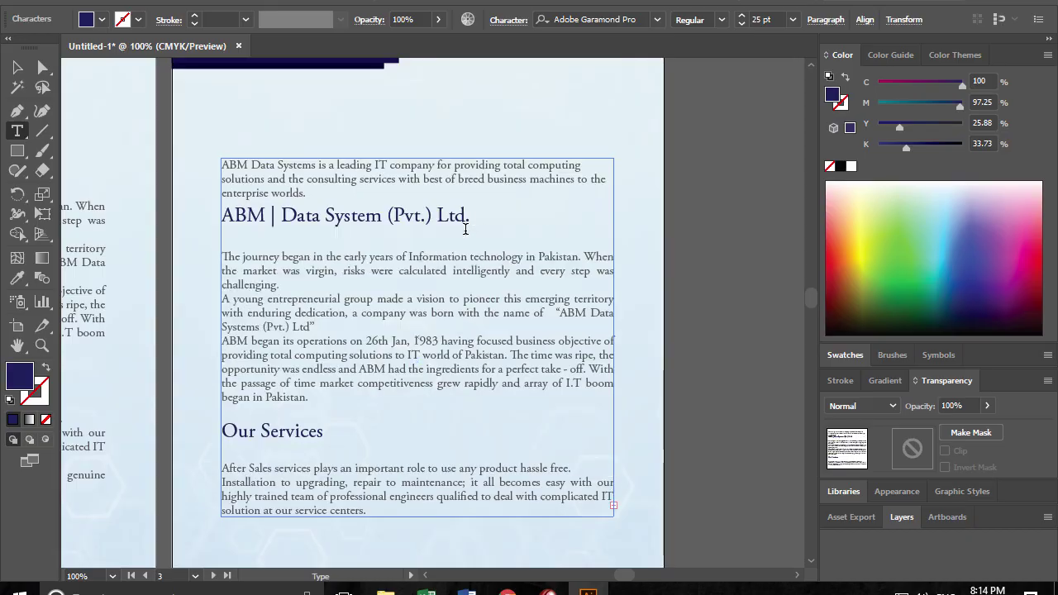
# - Replace the history paragraphs with the Vision quote from Word
pyautogui.hotkey('alt', 'Tab')
pyautogui.scroll(-1, 545, 325)
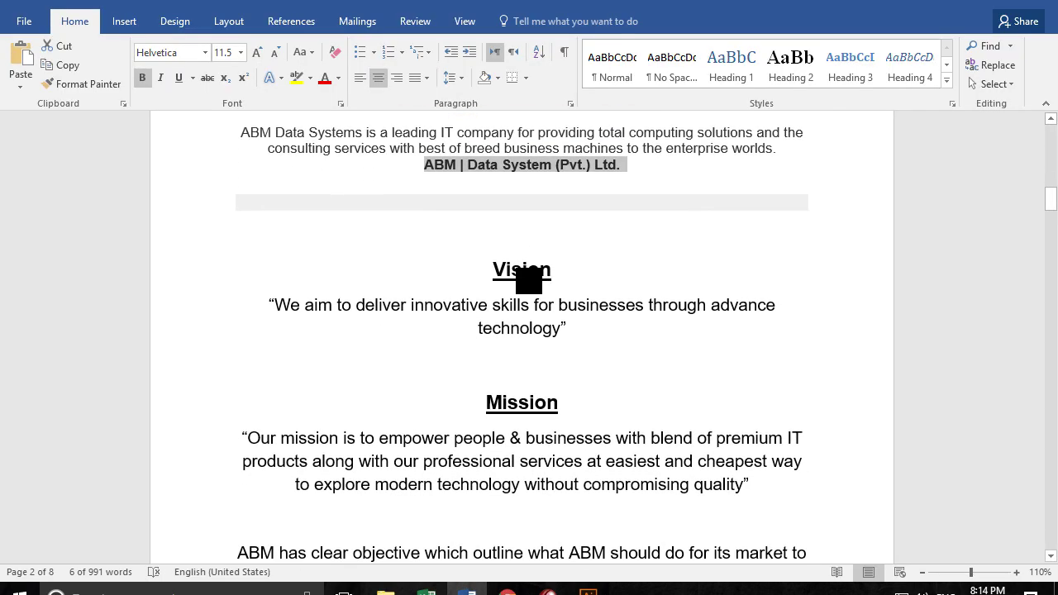
pyautogui.doubleClick(522, 273)
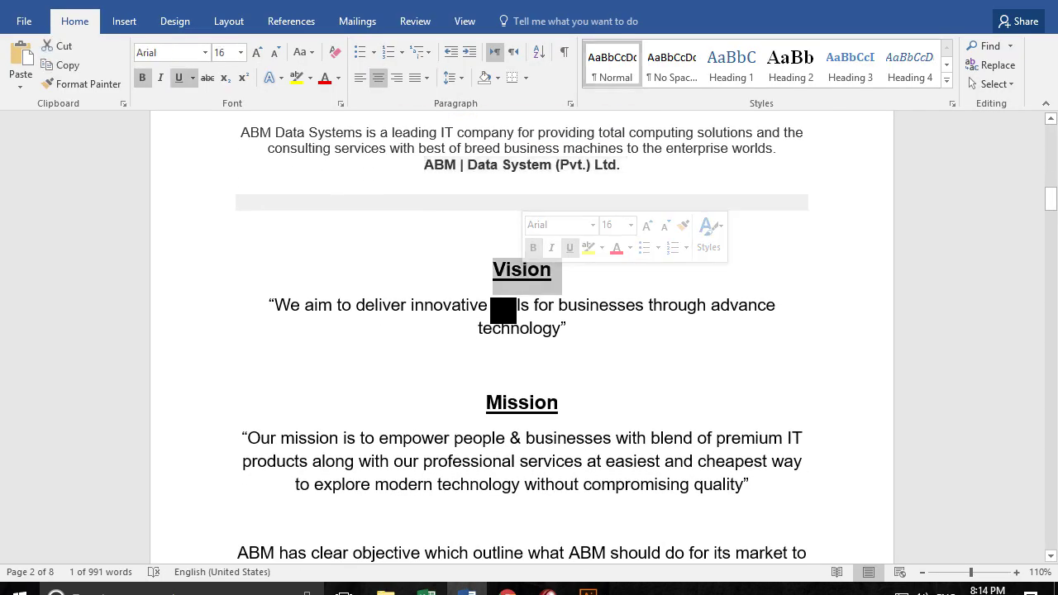
pyautogui.click(500, 294)
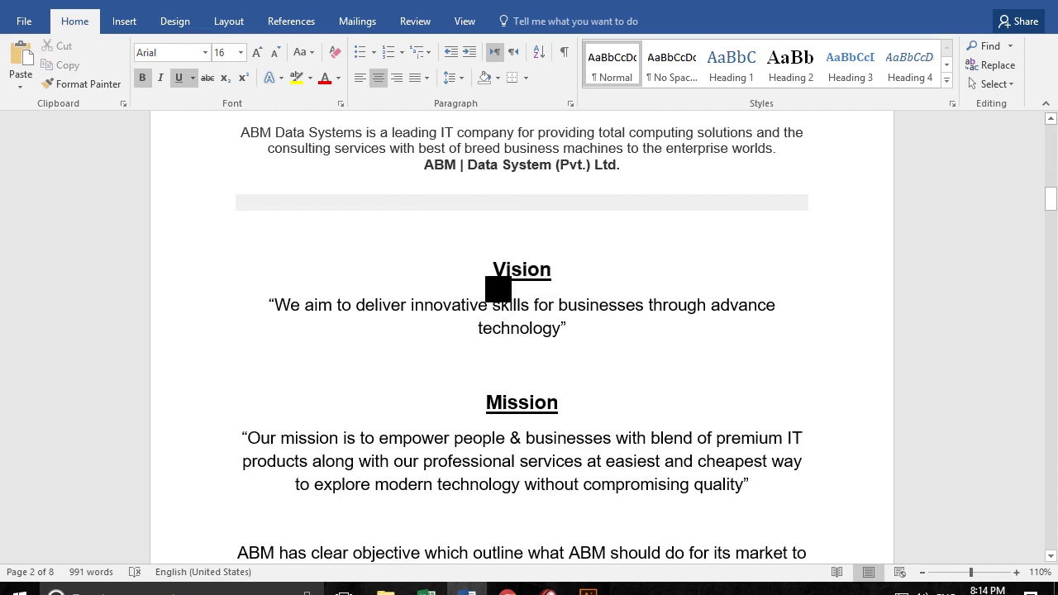
pyautogui.scroll(-3, 507, 334)
pyautogui.scroll(-6, 507, 331)
pyautogui.scroll(6, 508, 332)
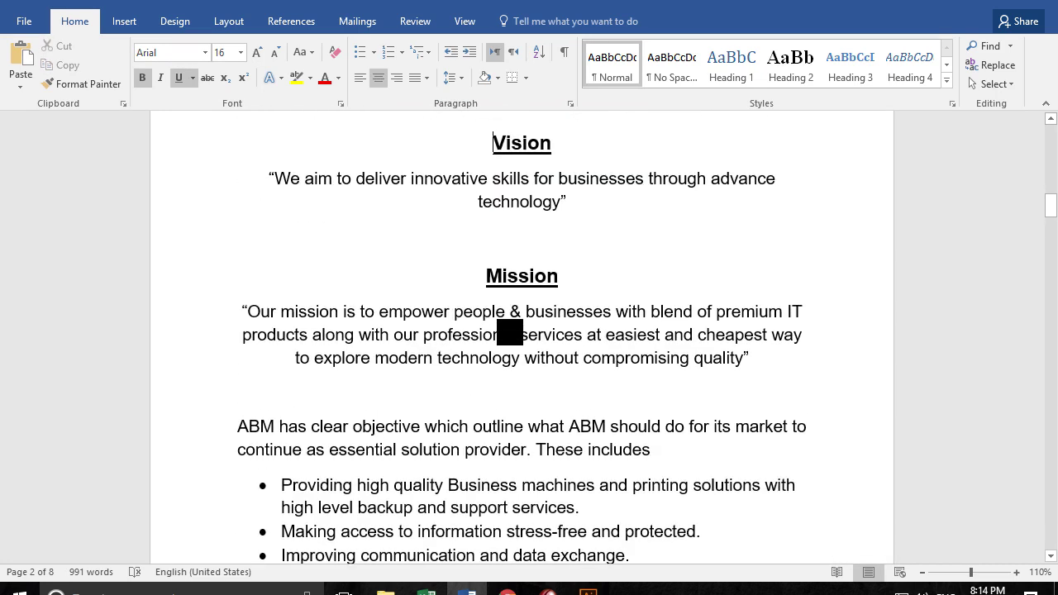
pyautogui.moveTo(262, 175); pyautogui.dragTo(618, 207)
pyautogui.hotkey('ctrl', 'c')
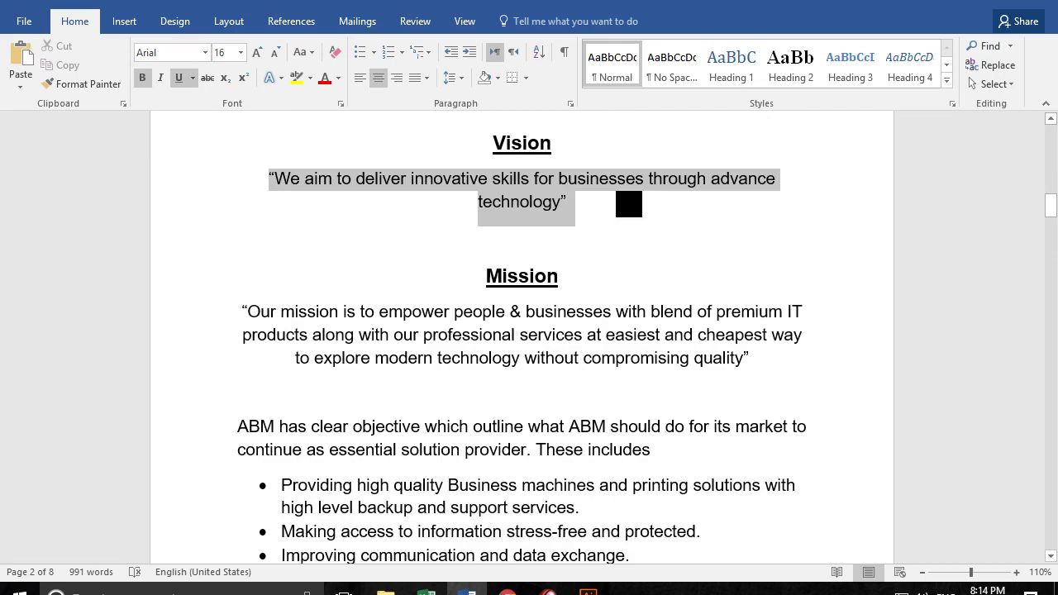
pyautogui.hotkey('alt', 'Tab')
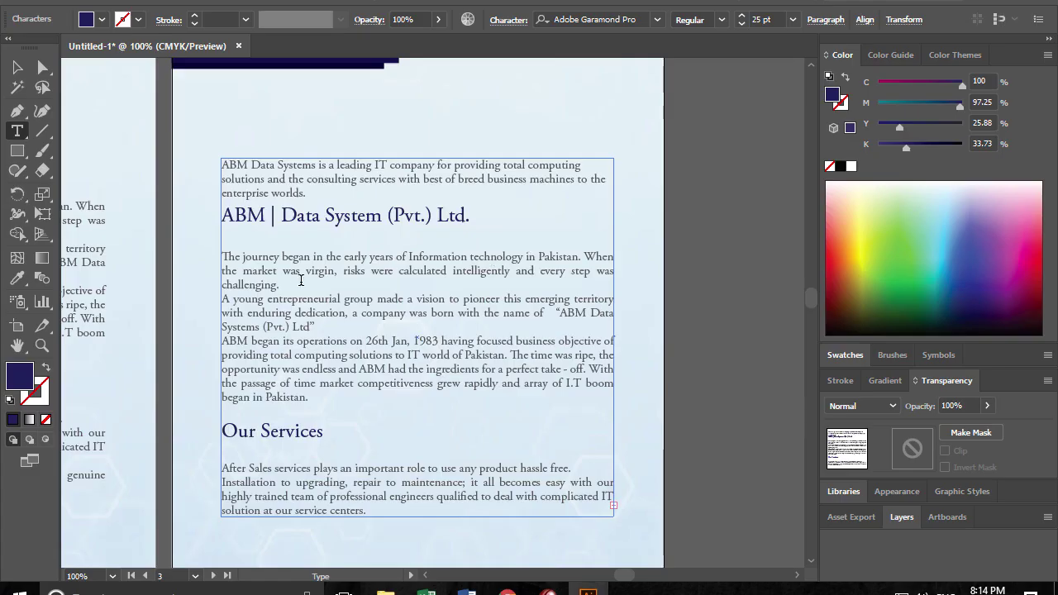
pyautogui.tripleClick(294, 277)
pyautogui.hotkey('ctrl', 'v')
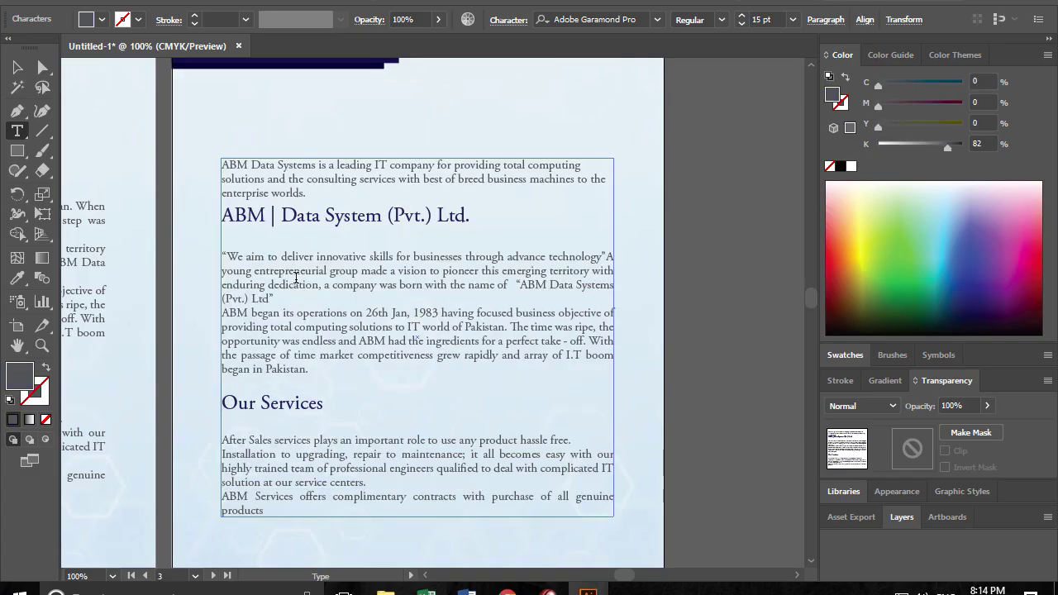
pyautogui.press('Return')
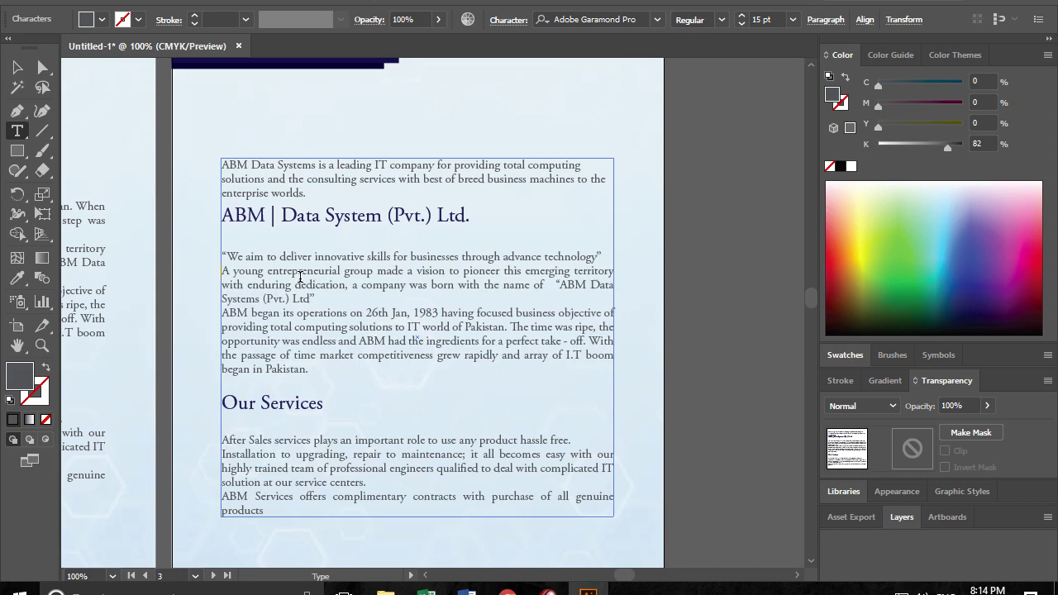
pyautogui.hotkey('shift', 'Down')
pyautogui.hotkey('shift', 'Down')
pyautogui.hotkey('shift', 'Down')
pyautogui.hotkey('shift', 'Down')
pyautogui.hotkey('shift', 'Down')
pyautogui.hotkey('shift', 'Down')
pyautogui.hotkey('shift', 'Down')
pyautogui.press('BackSpace')
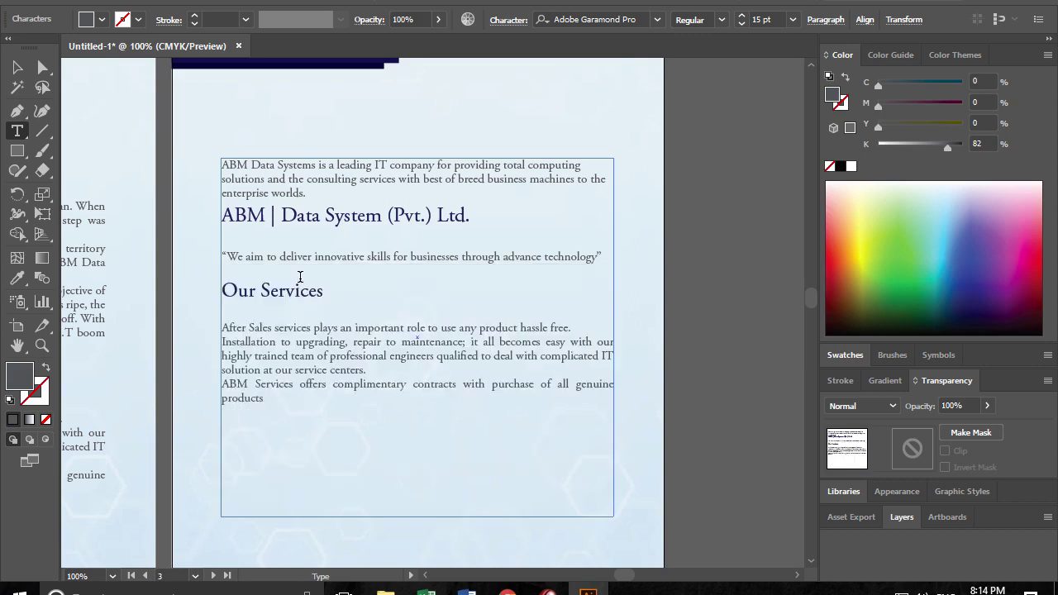
# - Replace the Our Services paragraphs with the mission statement from Word
pyautogui.hotkey('alt', 'Tab')
pyautogui.scroll(-1, 519, 280)
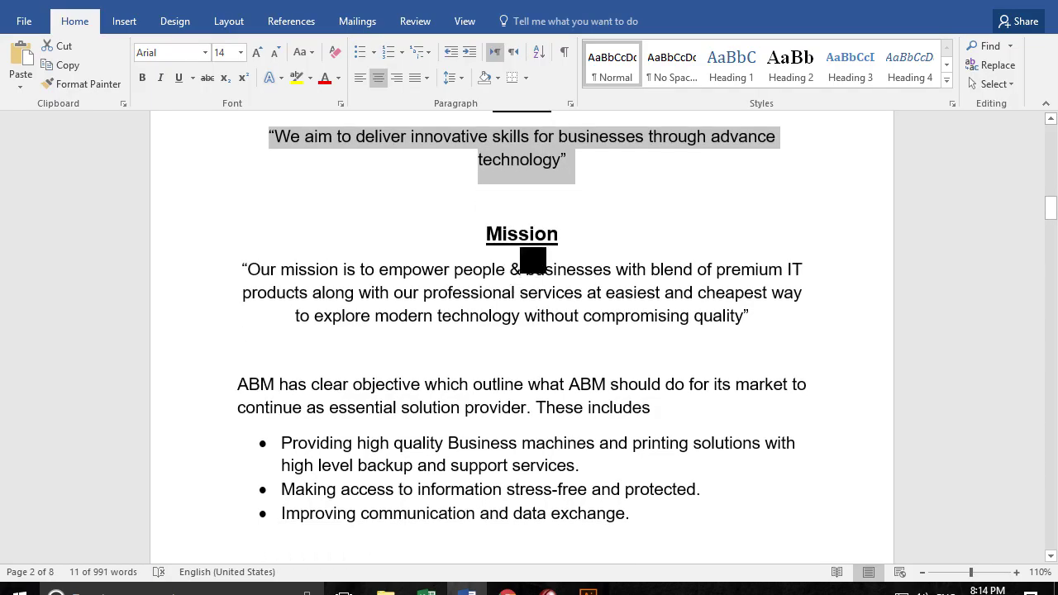
pyautogui.moveTo(248, 269); pyautogui.dragTo(819, 317)
pyautogui.hotkey('ctrl', 'c')
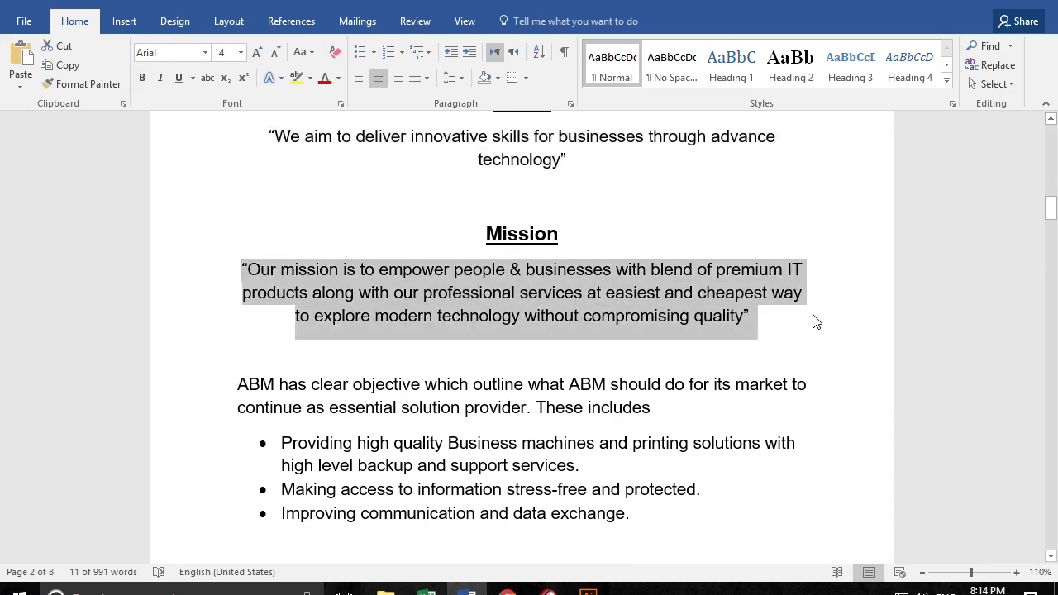
pyautogui.hotkey('alt', 'Tab')
pyautogui.tripleClick(284, 329)
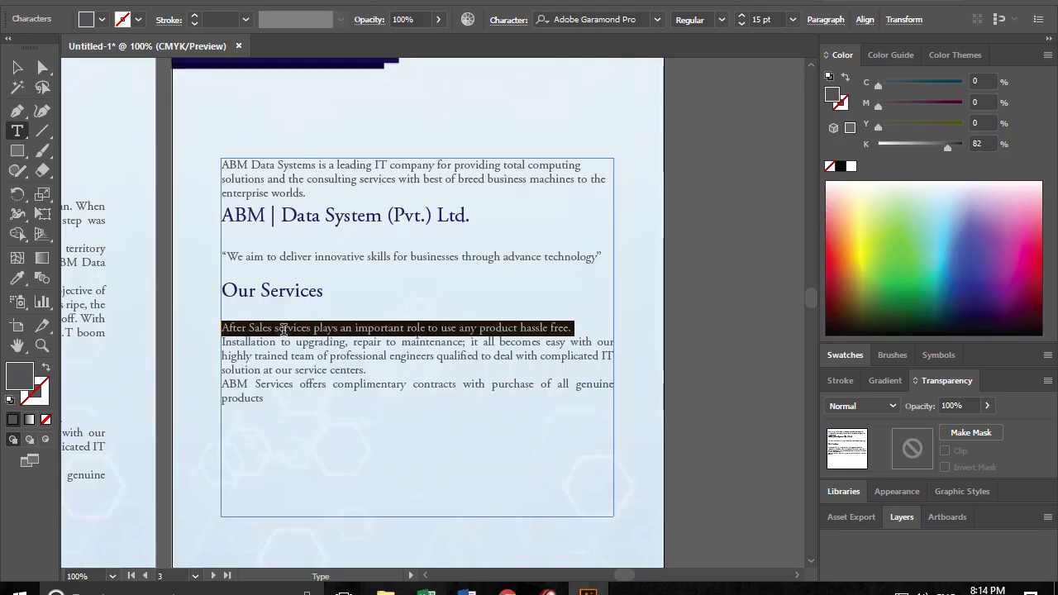
pyautogui.click(284, 329)
pyautogui.doubleClick(284, 329)
pyautogui.tripleClick(283, 329)
pyautogui.moveTo(284, 329); pyautogui.dragTo(296, 385)
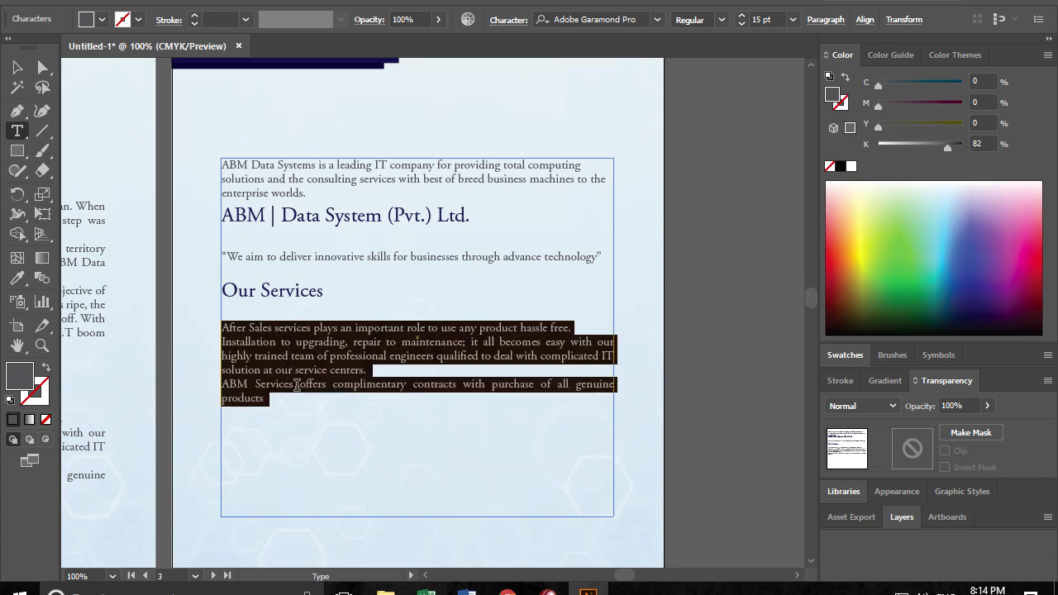
pyautogui.hotkey('ctrl', 'v')
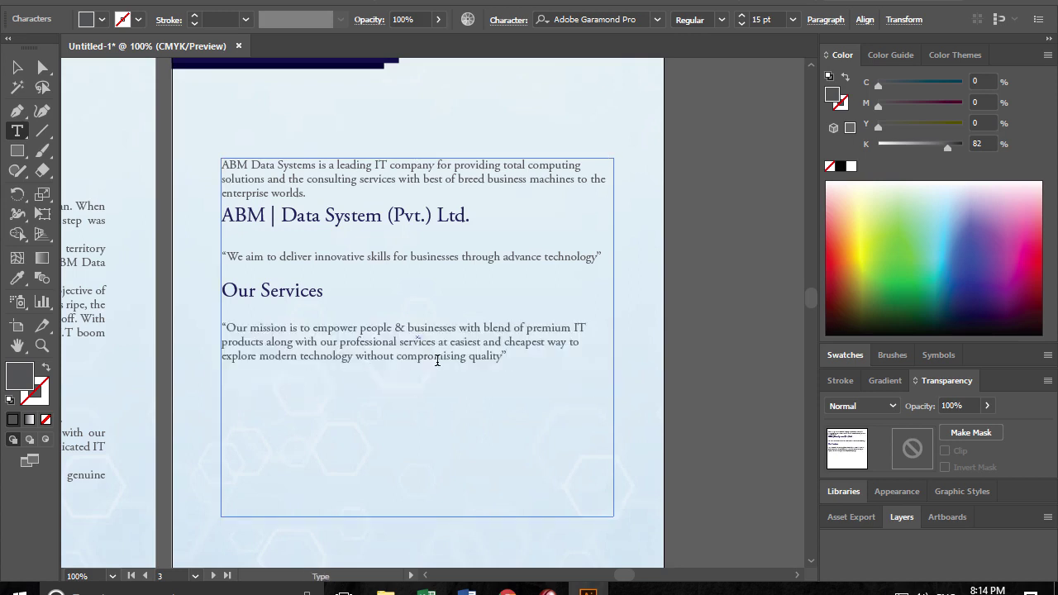
# - Retype the Our Services heading as Mission and add an empty line above the Vision quote
pyautogui.press('Up')
pyautogui.press('Up')
pyautogui.press('Up')
pyautogui.hotkey('shift', 'Home')
pyautogui.write('M')
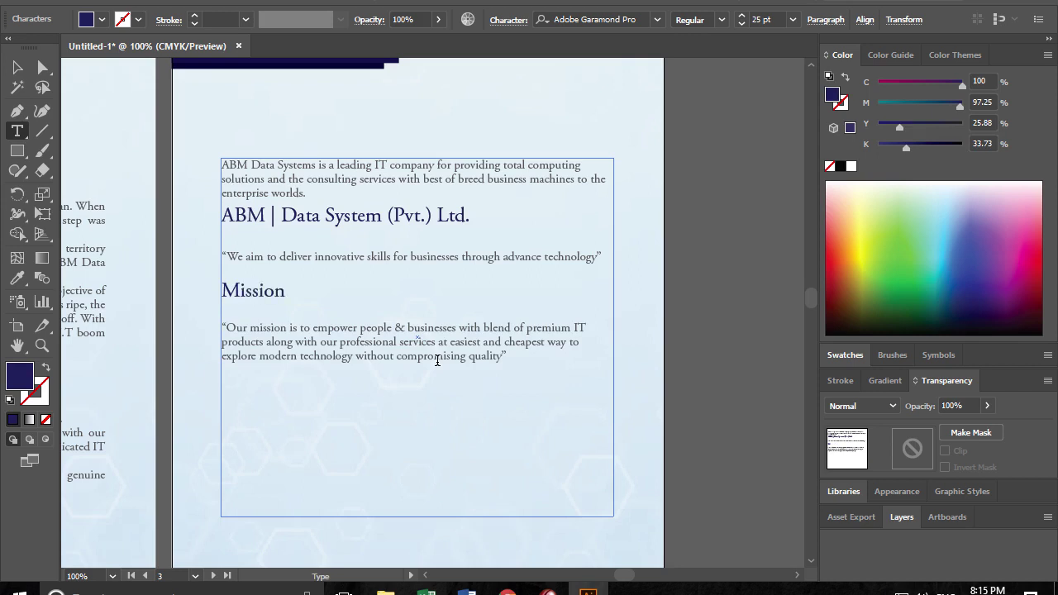
pyautogui.press('Return')
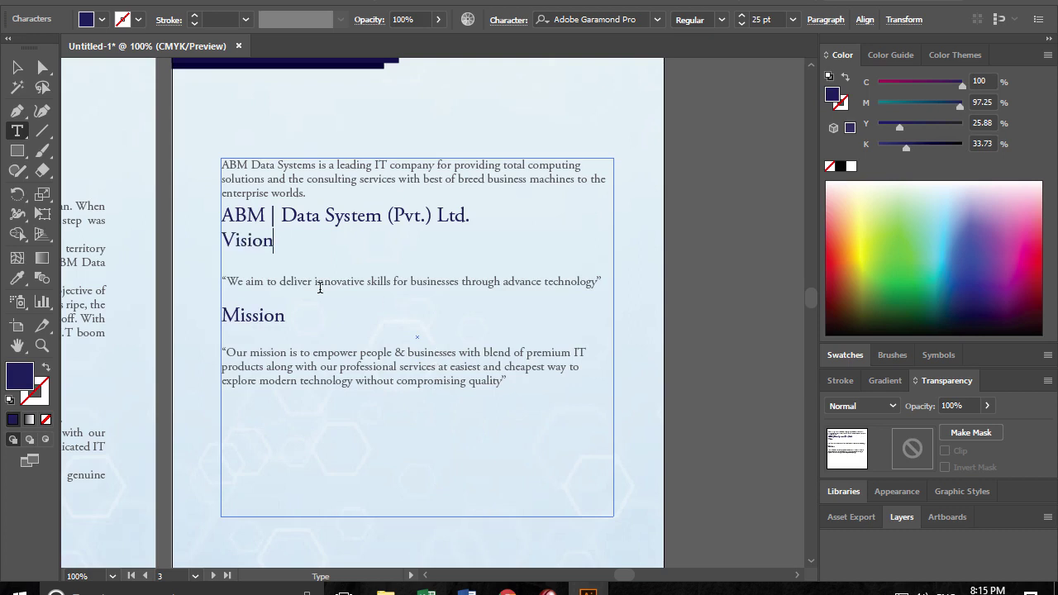
# - Shift the Vision heading to a dark grey by removing magenta and yellow and raising black
pyautogui.doubleClick(275, 243)
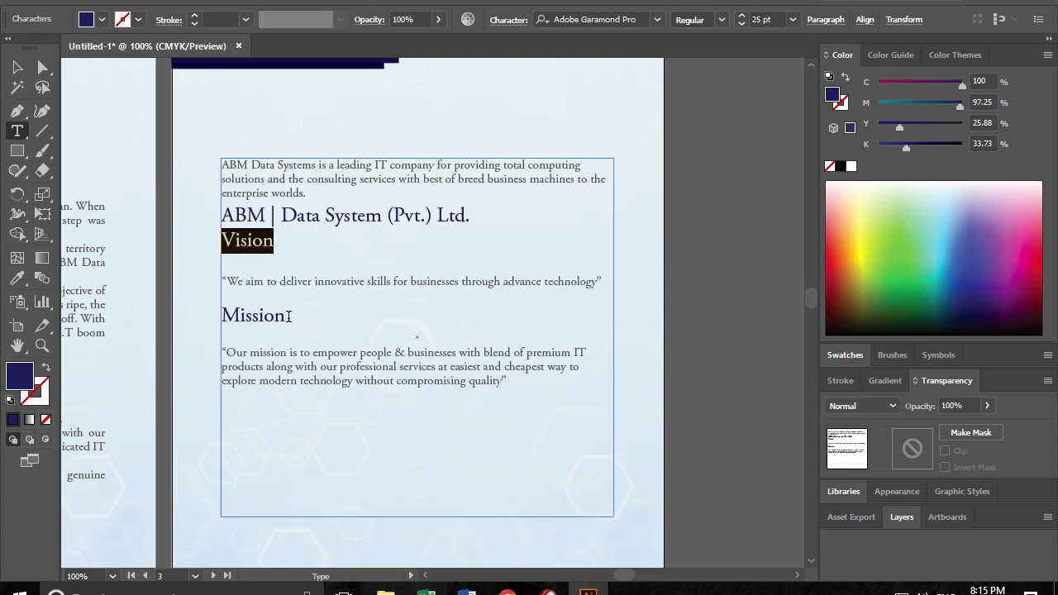
pyautogui.moveTo(899, 128); pyautogui.dragTo(878, 128)
pyautogui.moveTo(959, 106)
pyautogui.mouseDown()
pyautogui.moveTo(877, 106)
pyautogui.moveTo(878, 83)
pyautogui.mouseUp()
pyautogui.moveTo(908, 145); pyautogui.dragTo(938, 146)
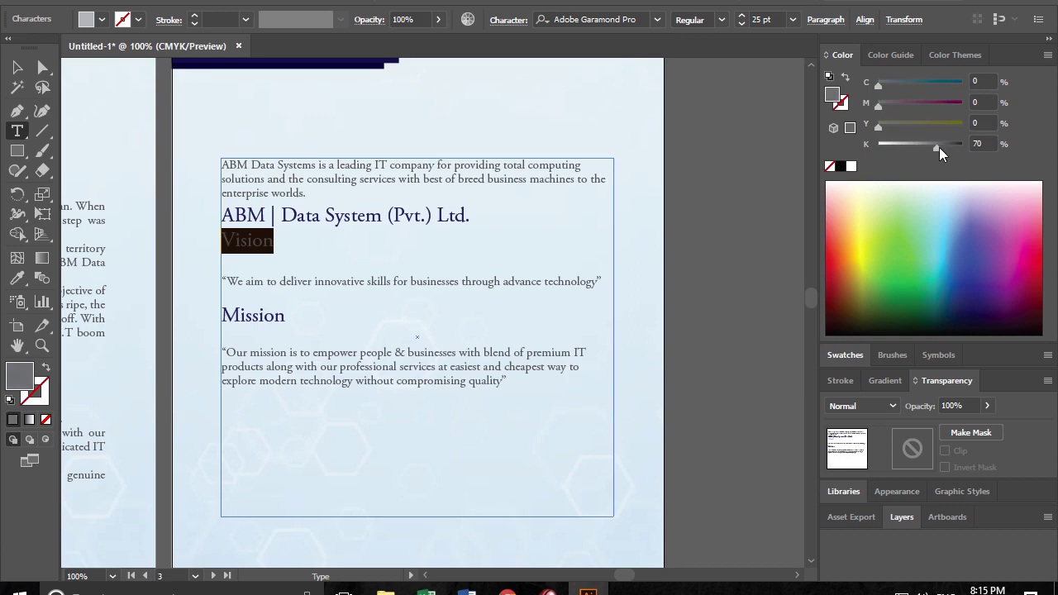
pyautogui.click(318, 243)
pyautogui.moveTo(281, 246); pyautogui.dragTo(224, 239)
pyautogui.moveTo(938, 145); pyautogui.dragTo(944, 146)
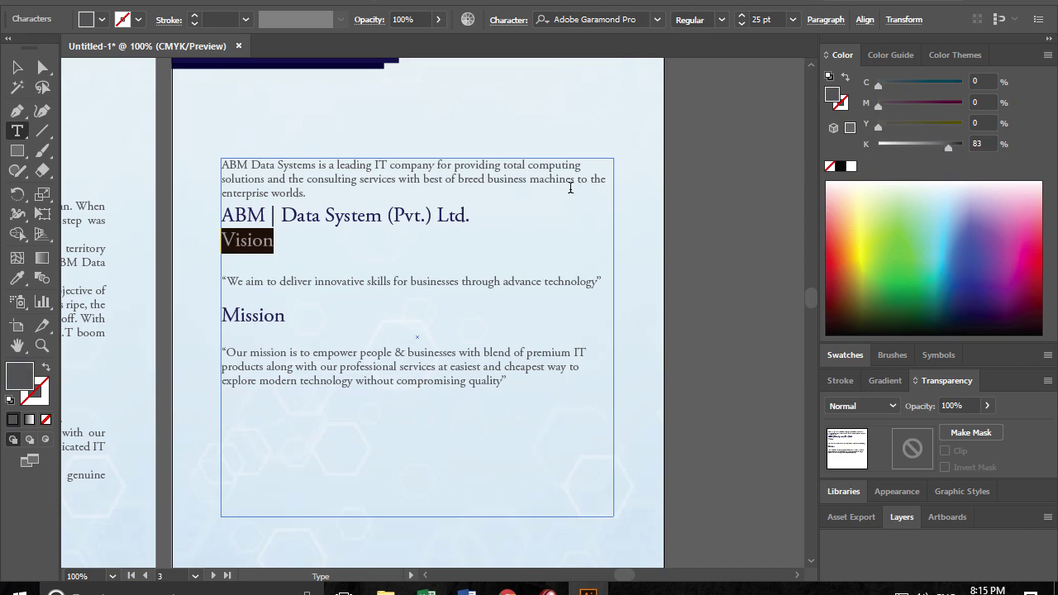
pyautogui.click(381, 237)
pyautogui.moveTo(275, 248); pyautogui.dragTo(205, 241)
# - Try black 95 on the Vision heading, then settle on 90
pyautogui.click(978, 143)
pyautogui.write('95')
pyautogui.press('Return')
pyautogui.click(334, 246)
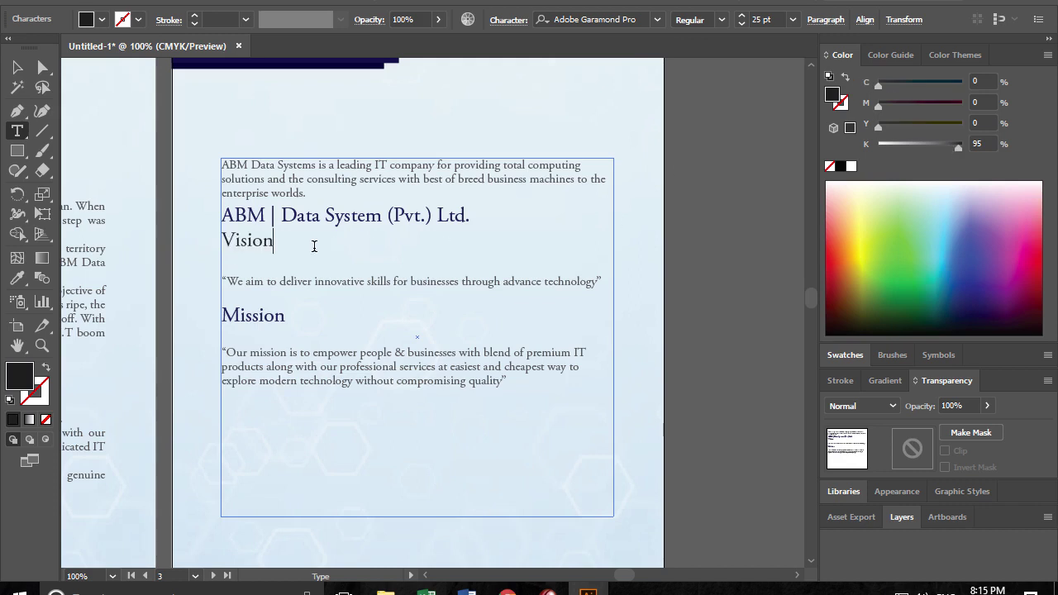
pyautogui.doubleClick(258, 247)
pyautogui.click(977, 143)
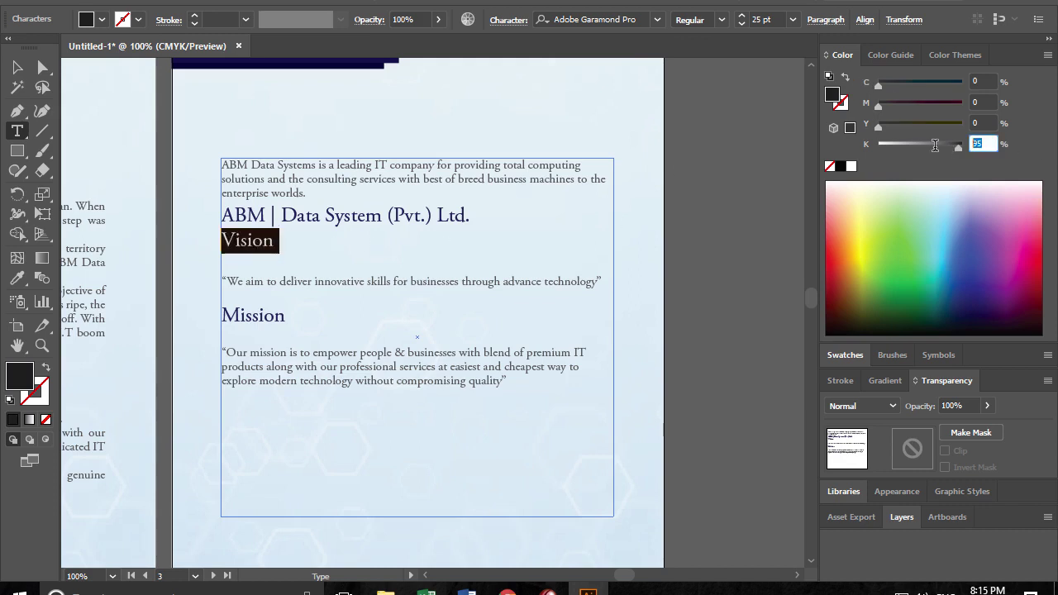
pyautogui.write('90')
pyautogui.press('Return')
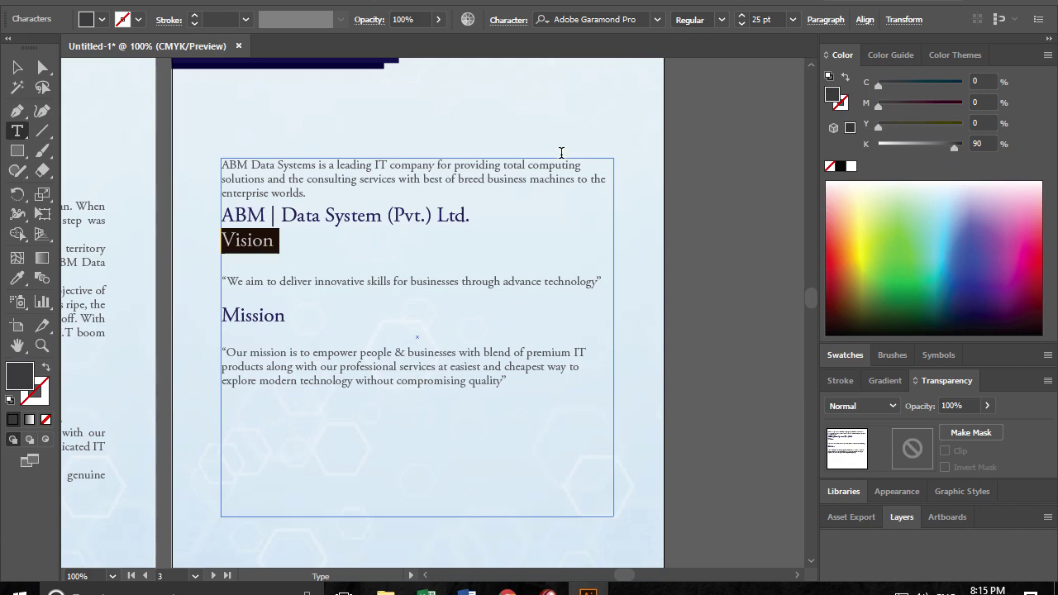
# - Recolour the Mission heading to CMYK 0/0/0/90 grey
pyautogui.moveTo(285, 322); pyautogui.dragTo(207, 315)
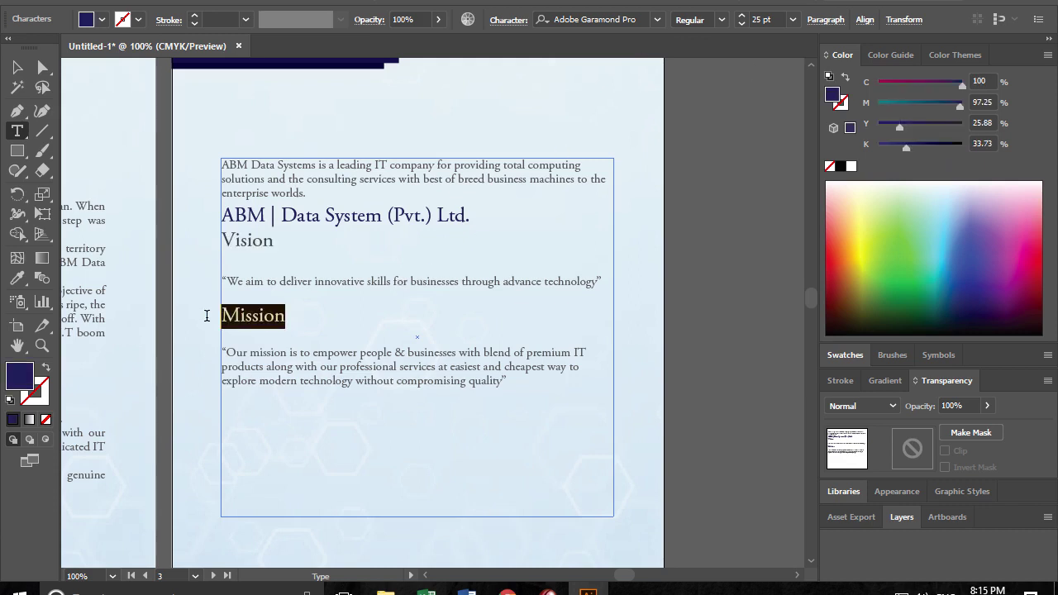
pyautogui.click(981, 143)
pyautogui.write('90')
pyautogui.press('Return')
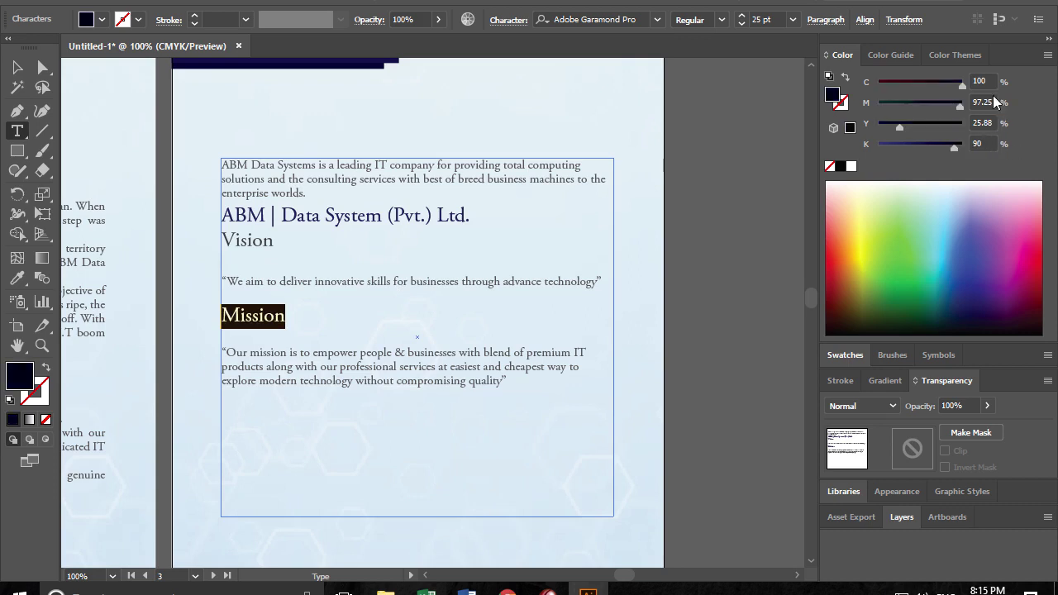
pyautogui.click(983, 81)
pyautogui.write('0')
pyautogui.press('Tab')
pyautogui.write('0')
pyautogui.press('Tab')
pyautogui.write('0')
pyautogui.press('Tab')
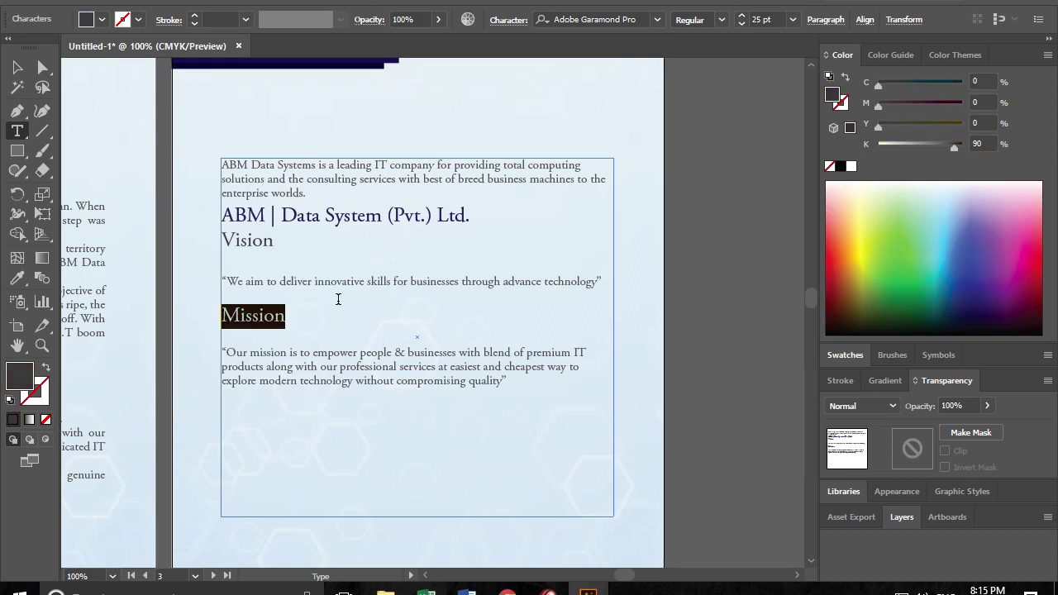
pyautogui.click(238, 289)
pyautogui.click(253, 257)
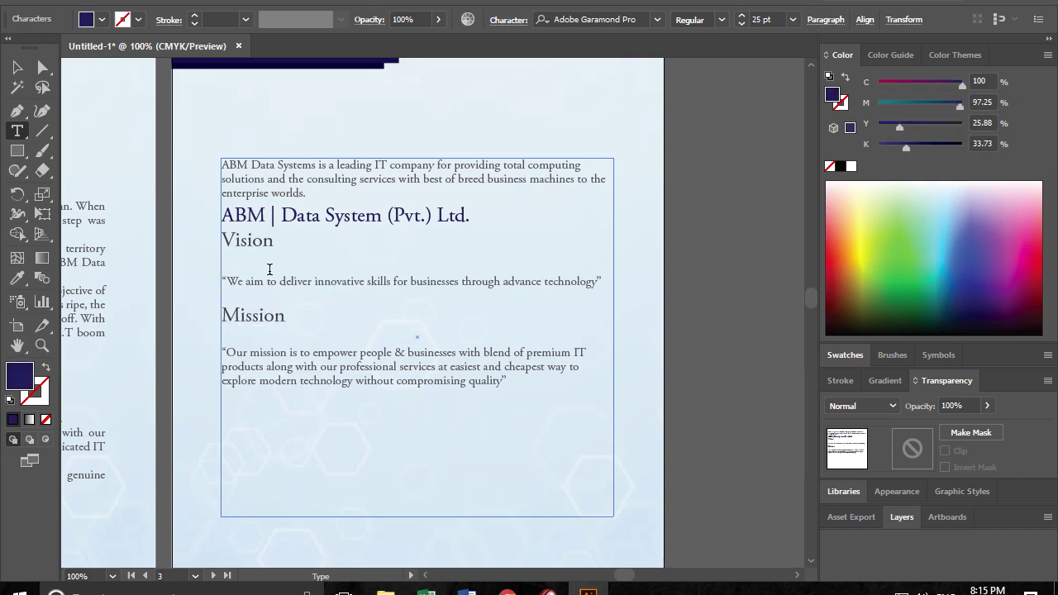
# - Remove the blank lines under Vision and Mission and add an empty line above Vision
pyautogui.press('Down')
pyautogui.press('Down')
pyautogui.press('Down')
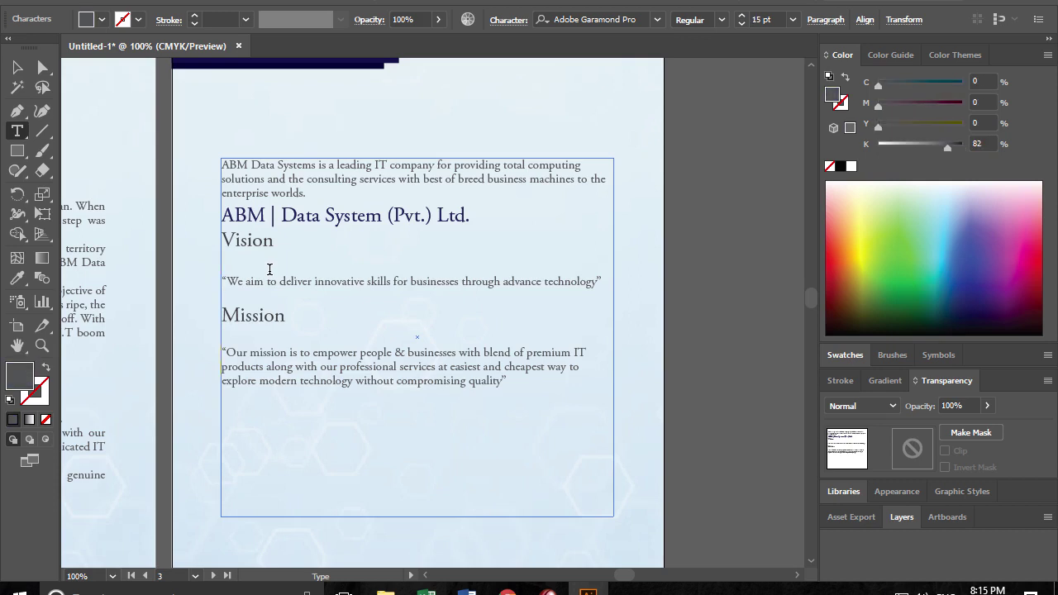
pyautogui.press('Up')
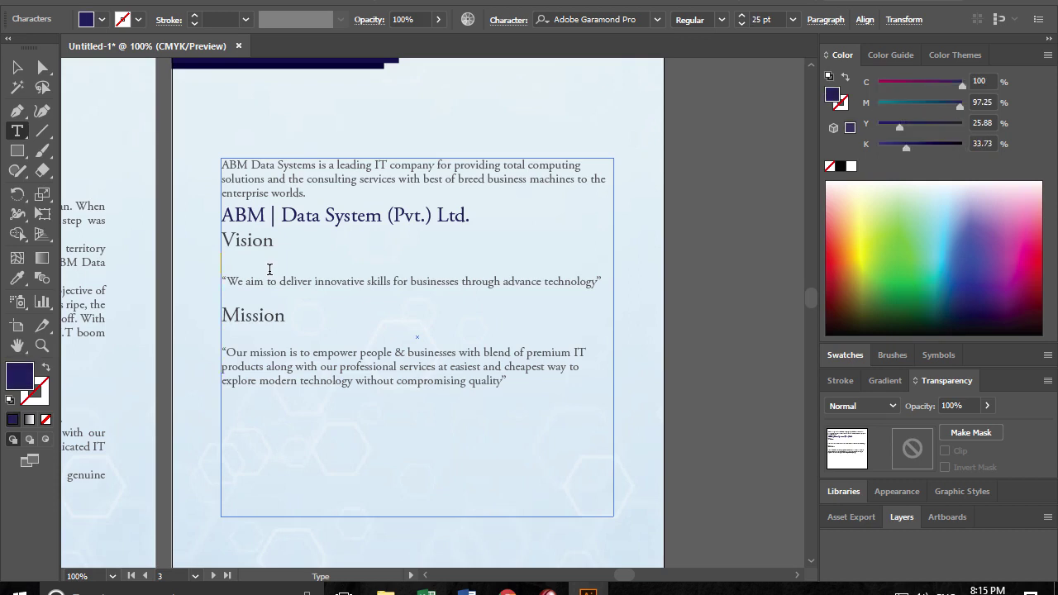
pyautogui.press('Delete')
pyautogui.press('Down')
pyautogui.press('BackSpace')
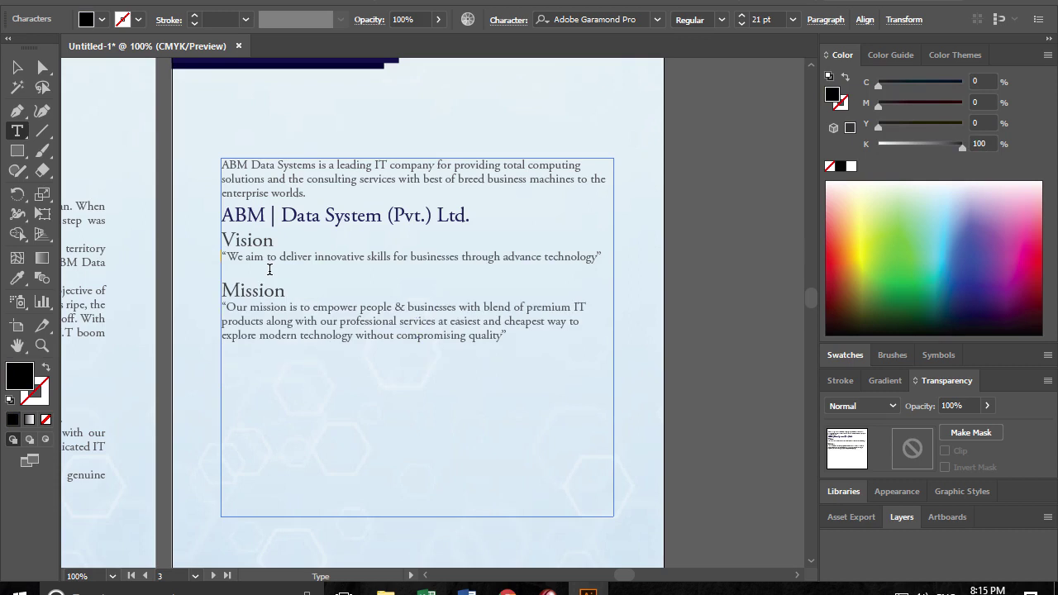
pyautogui.press('Up')
pyautogui.press('Return')
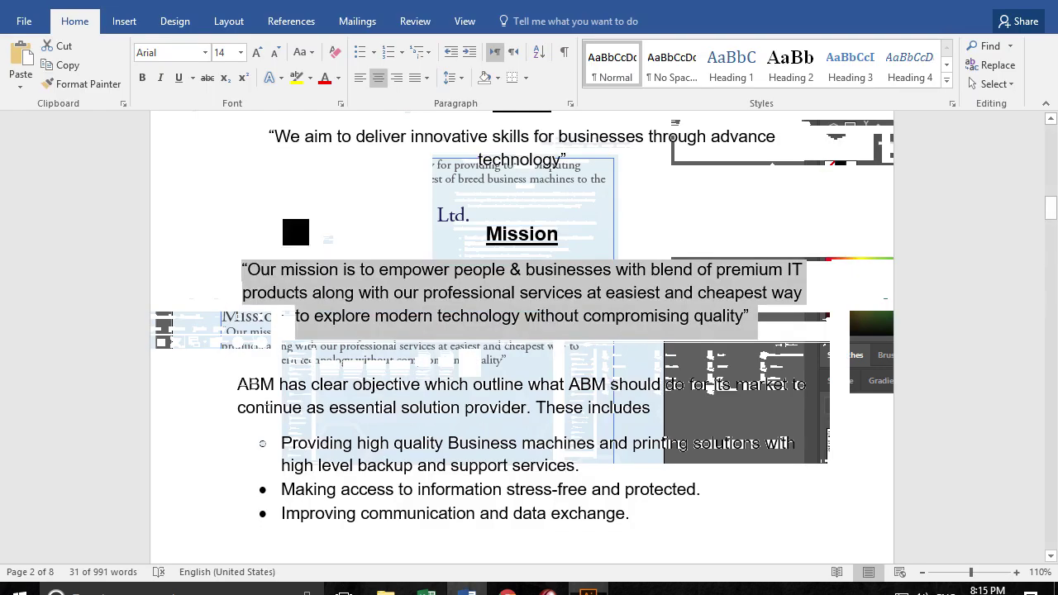
# - Select the objectives paragraph in Word and return to Illustrator
pyautogui.scroll(-3, 378, 349)
pyautogui.moveTo(238, 257)
pyautogui.mouseDown()
pyautogui.moveTo(738, 283)
pyautogui.moveTo(736, 358)
pyautogui.moveTo(727, 230)
pyautogui.moveTo(658, 147)
pyautogui.mouseUp()
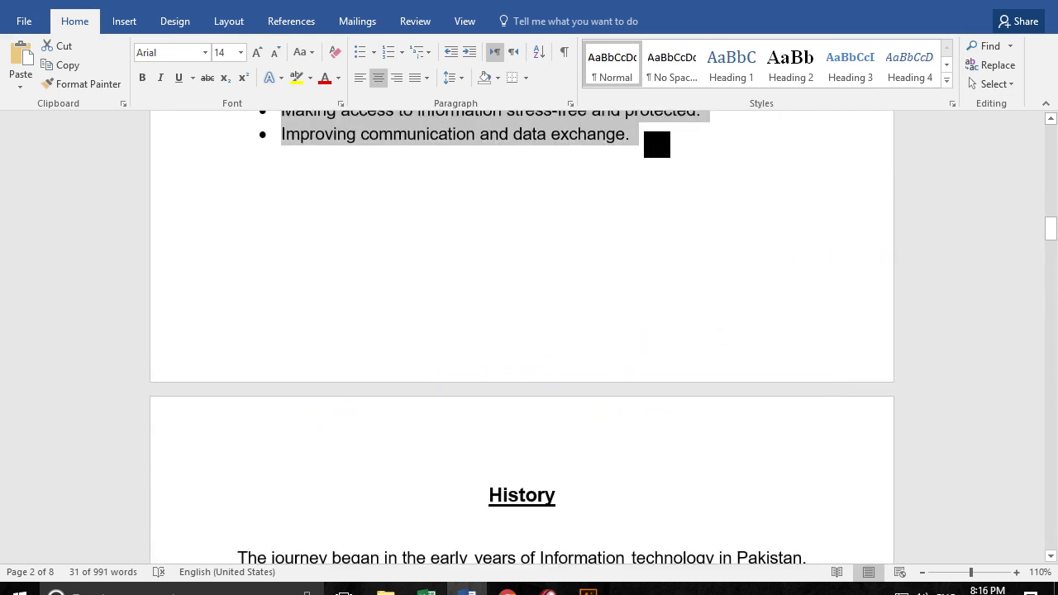
pyautogui.hotkey('alt', 'Tab')
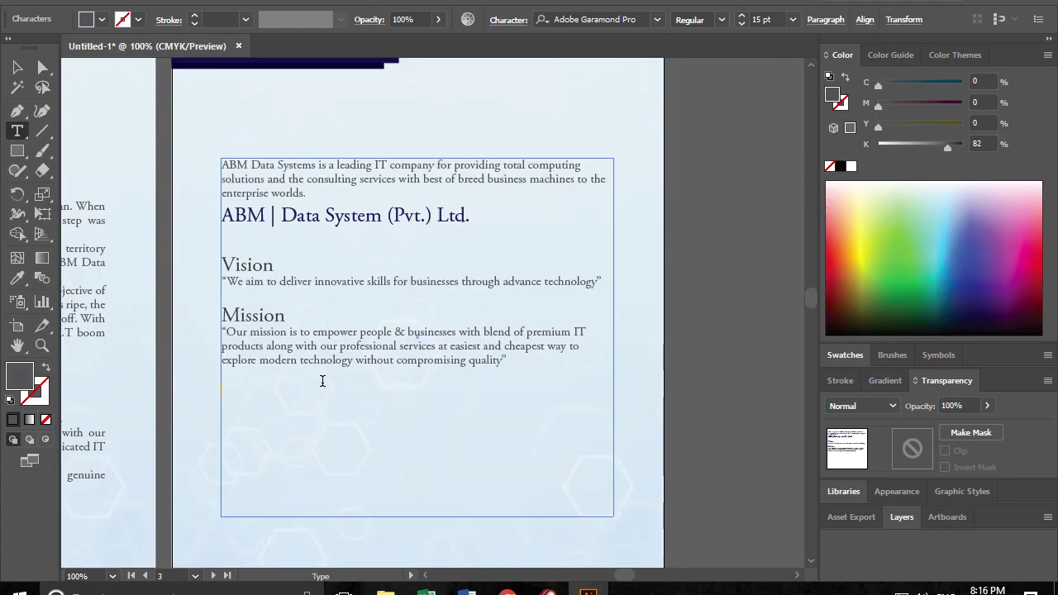
# - Paste the objectives paragraph and bullets under Mission, then delete the first bullet's text
pyautogui.hotkey('ctrl', 'v')
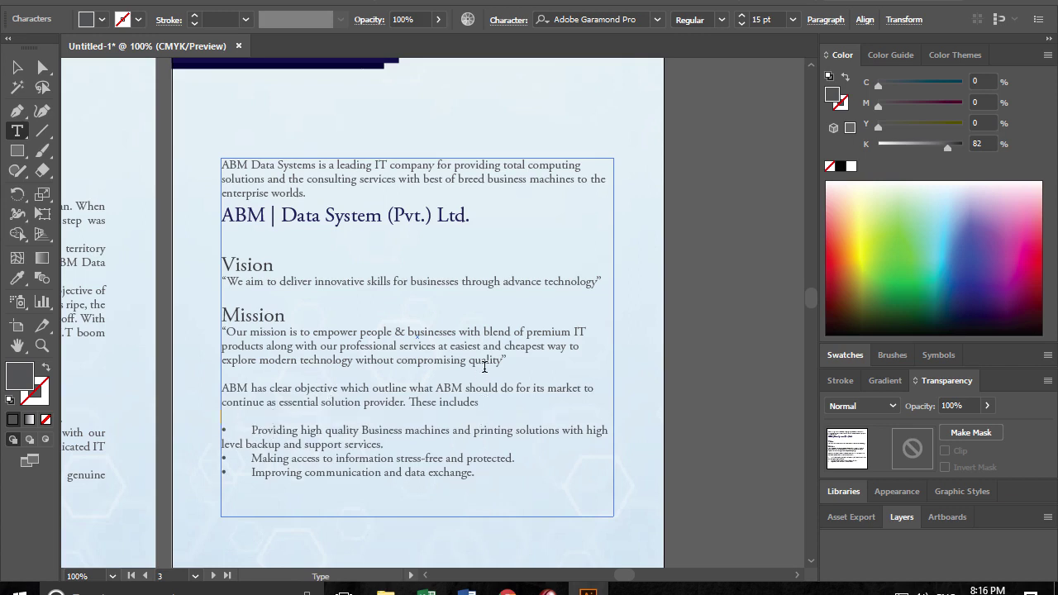
pyautogui.scroll(-2, 355, 377)
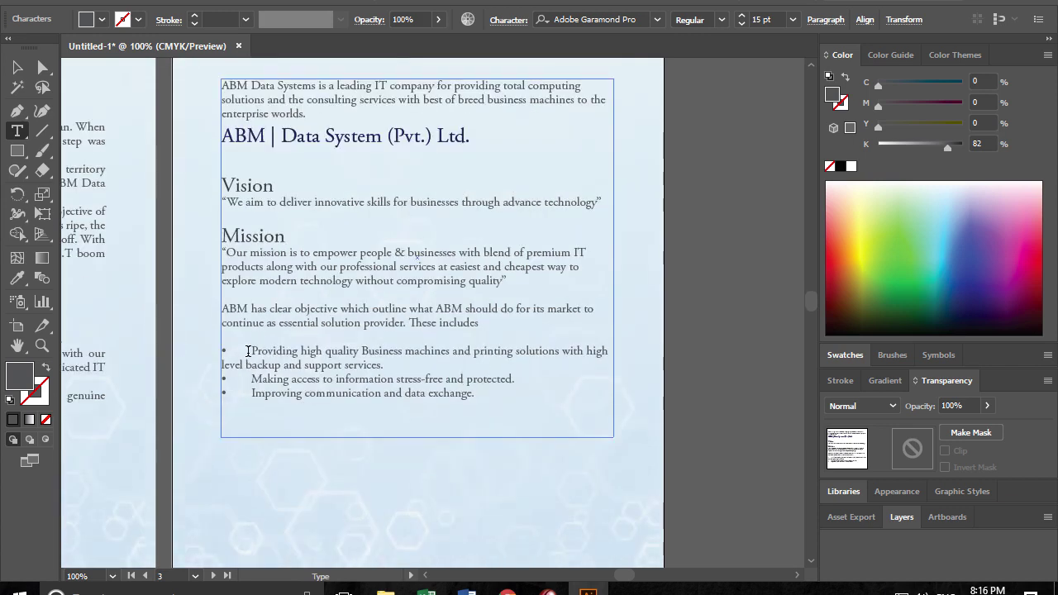
pyautogui.moveTo(248, 351); pyautogui.dragTo(405, 361)
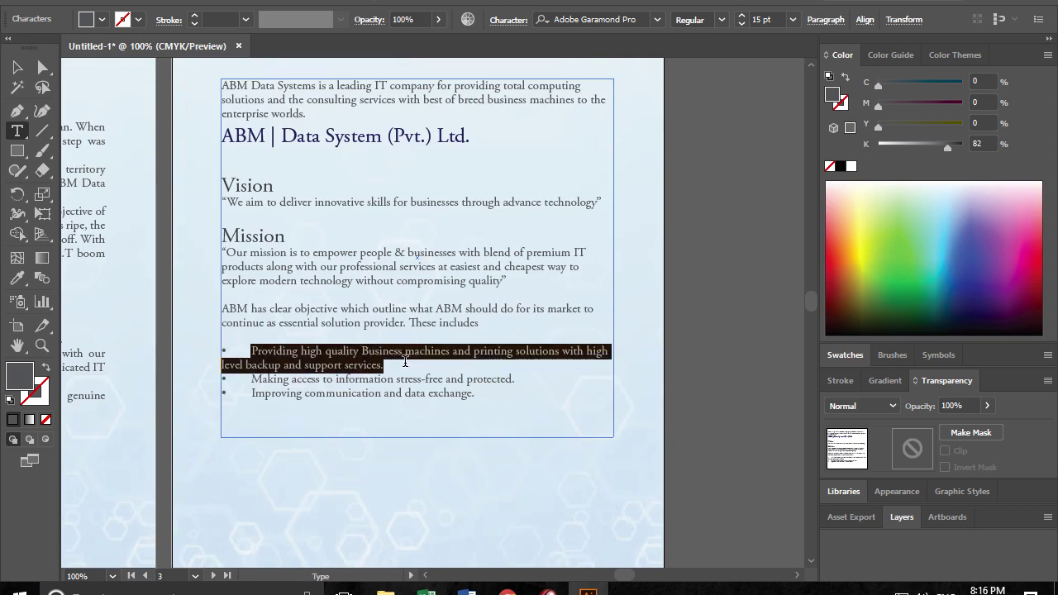
pyautogui.press('BackSpace')
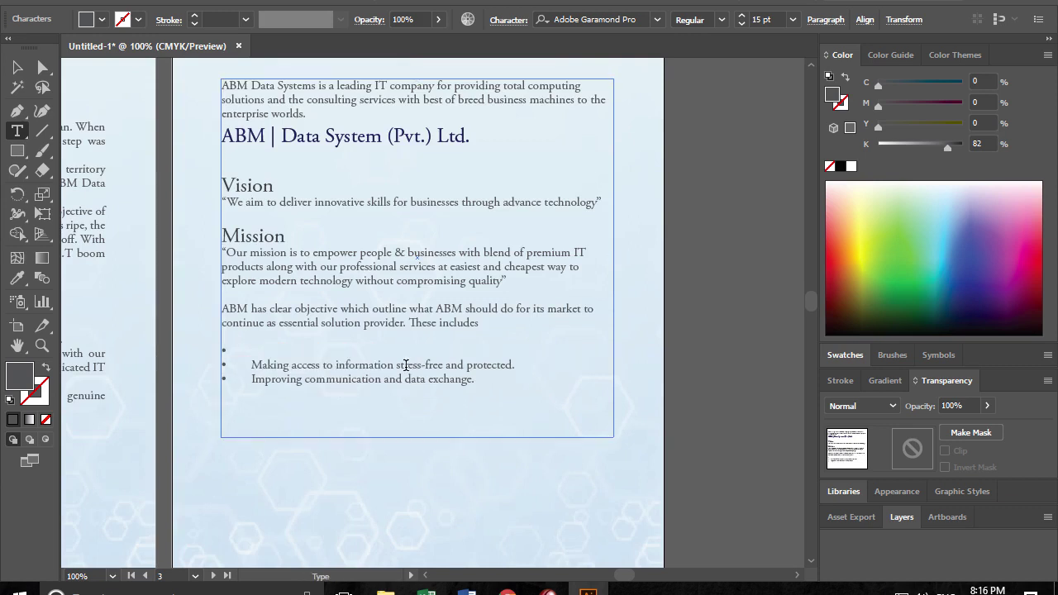
# - Shorten the text frame so it ends after 'Making access'
pyautogui.click(17, 68)
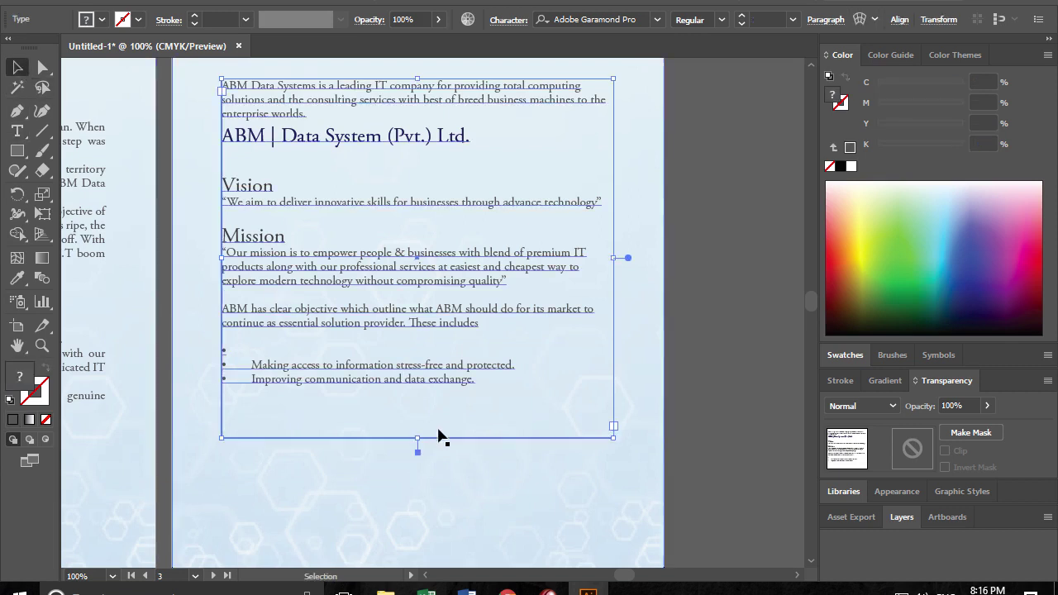
pyautogui.moveTo(417, 438)
pyautogui.mouseDown()
pyautogui.moveTo(420, 354)
pyautogui.moveTo(419, 380)
pyautogui.mouseUp()
pyautogui.scroll(-1, 422, 425)
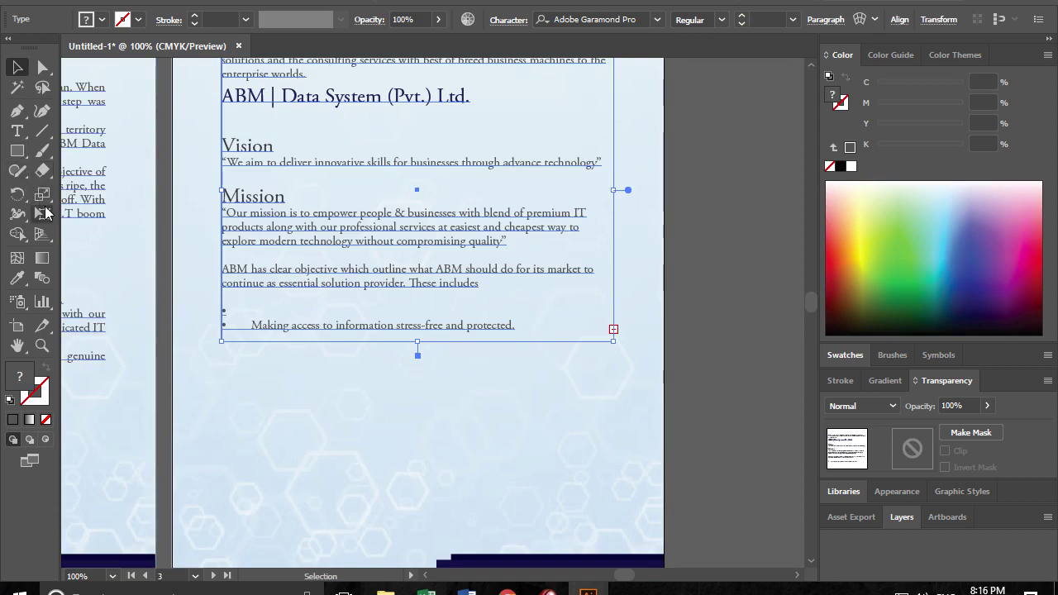
# - Draw a circle below the bullets and paste the first bullet's text into it as area text
pyautogui.click(16, 152)
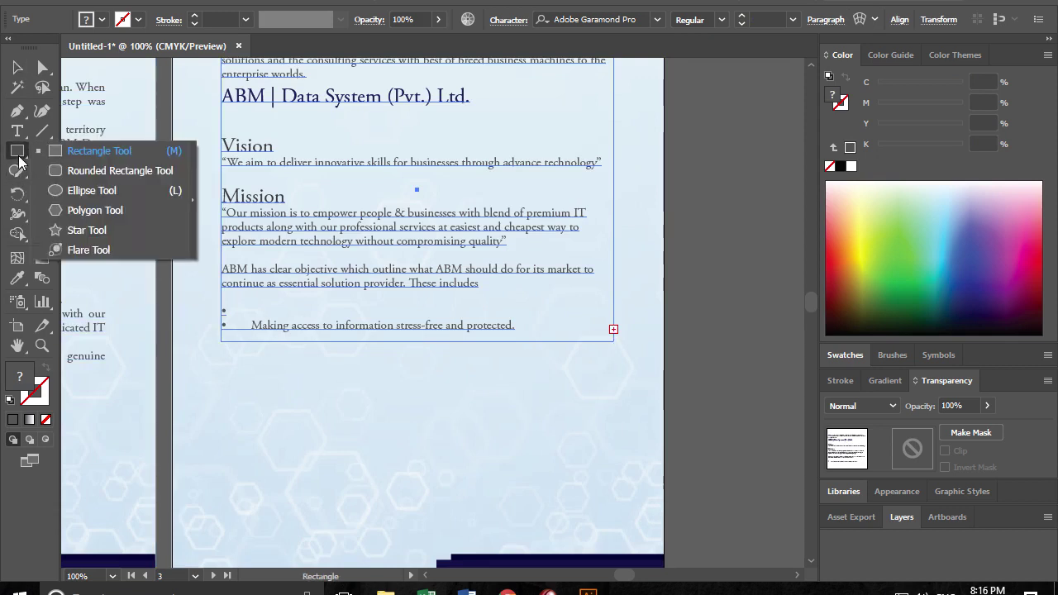
pyautogui.click(79, 189)
pyautogui.moveTo(250, 381)
pyautogui.mouseDown()
pyautogui.moveTo(353, 453)
pyautogui.moveTo(291, 433)
pyautogui.moveTo(317, 442)
pyautogui.mouseUp()
pyautogui.click(17, 67)
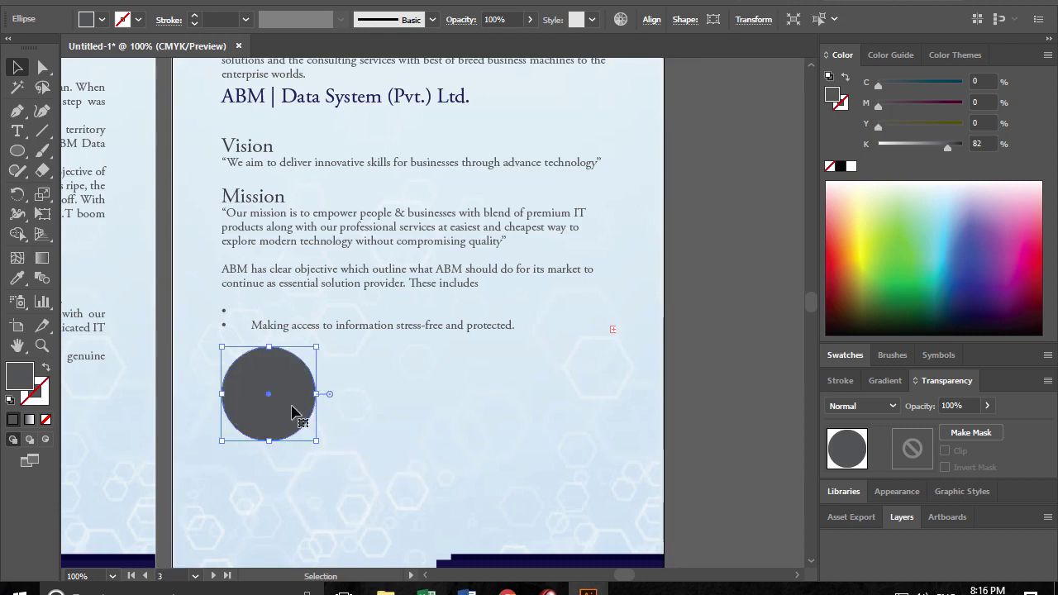
pyautogui.click(17, 131)
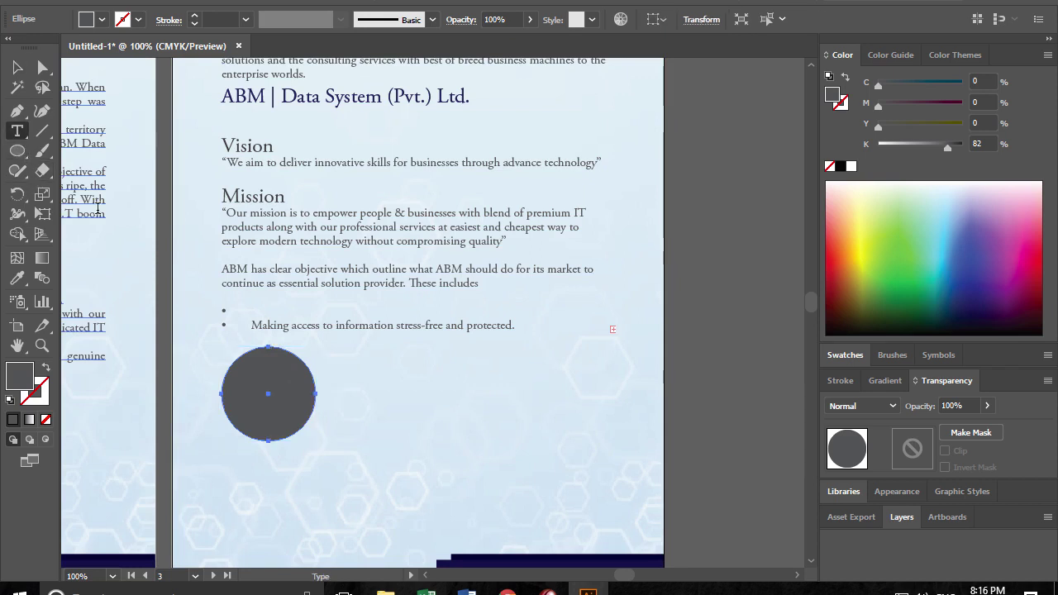
pyautogui.click(270, 358)
pyautogui.hotkey('ctrl', 'v')
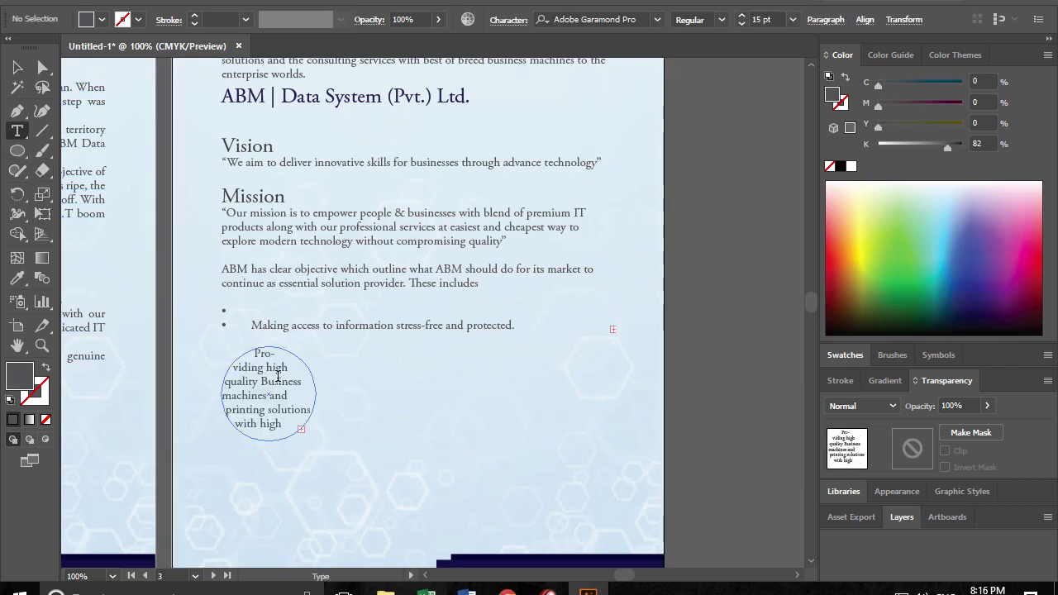
# - Center the circle's text and enlarge the circle until the whole services sentence fits
pyautogui.click(17, 68)
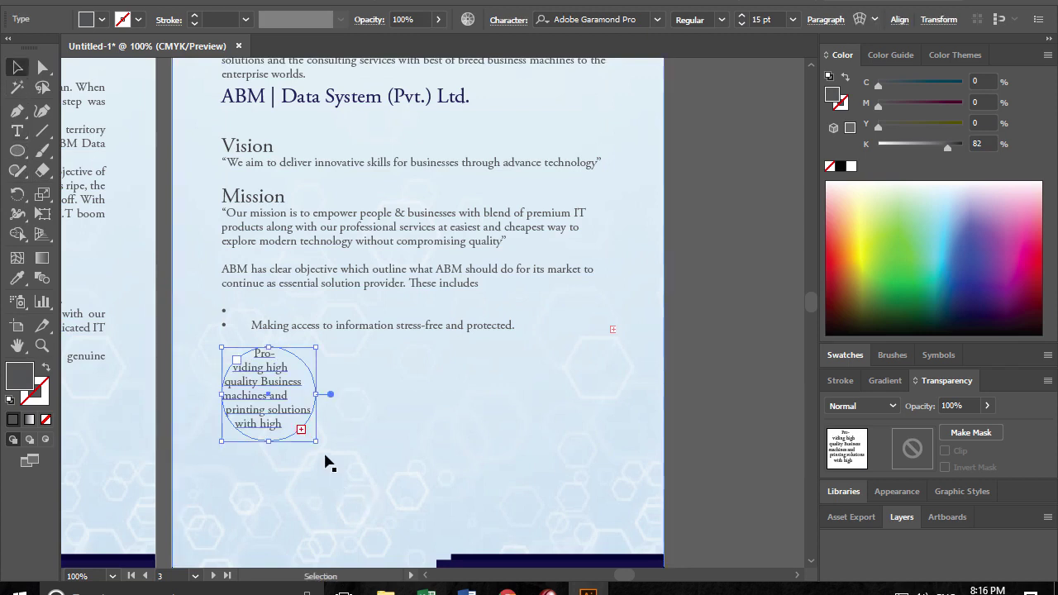
pyautogui.moveTo(318, 444); pyautogui.dragTo(334, 445)
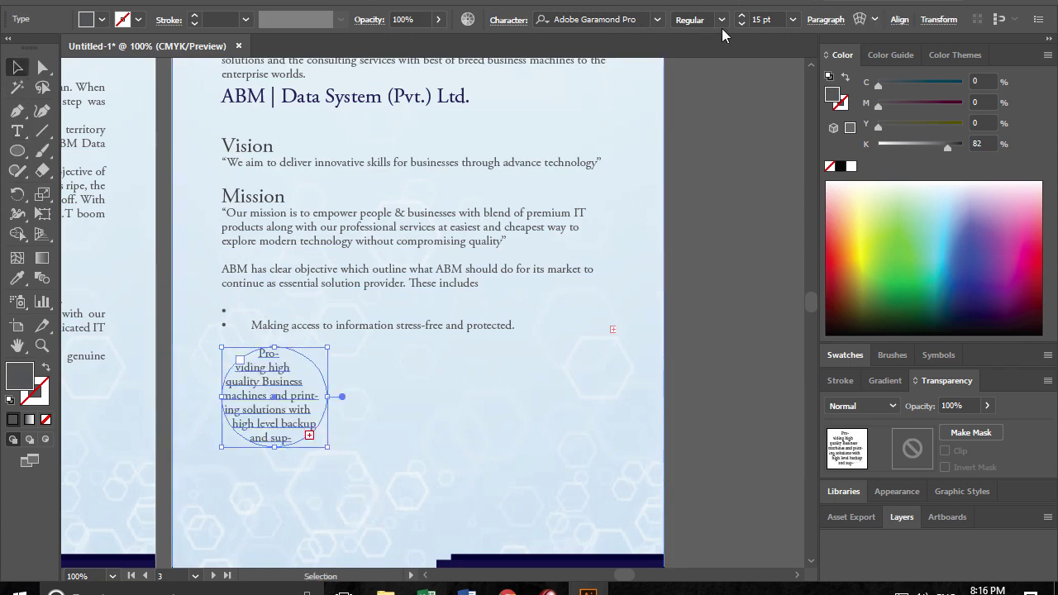
pyautogui.click(826, 19)
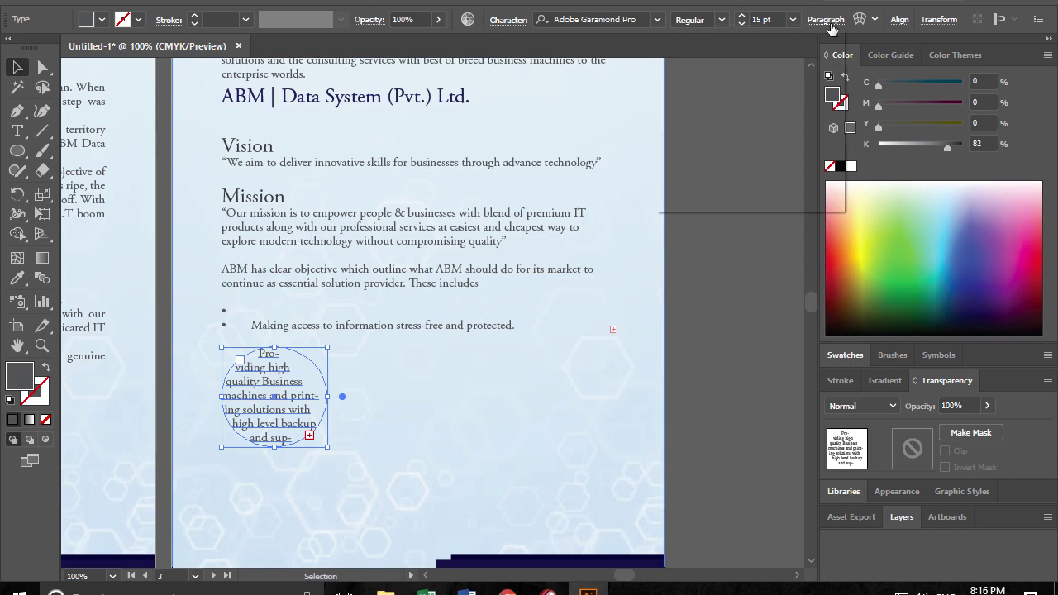
pyautogui.click(721, 48)
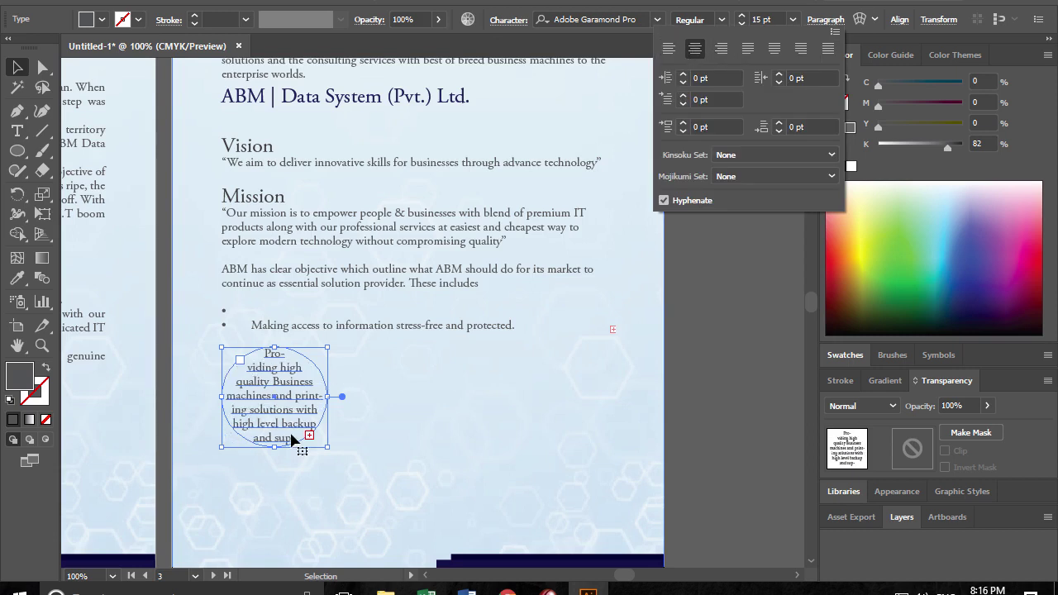
pyautogui.click(328, 455)
pyautogui.moveTo(331, 448); pyautogui.dragTo(346, 458)
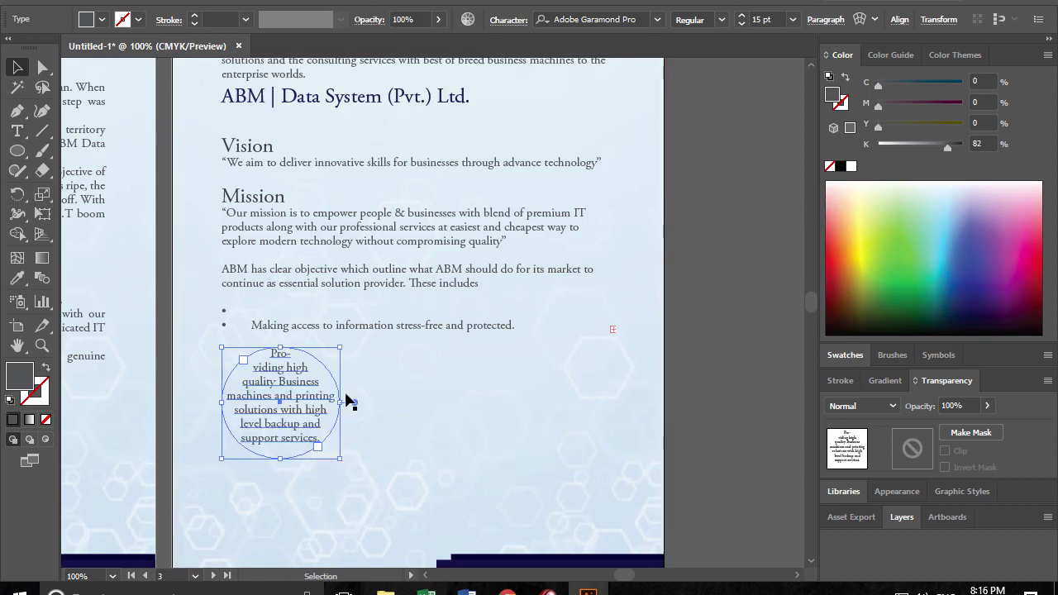
pyautogui.click(439, 512)
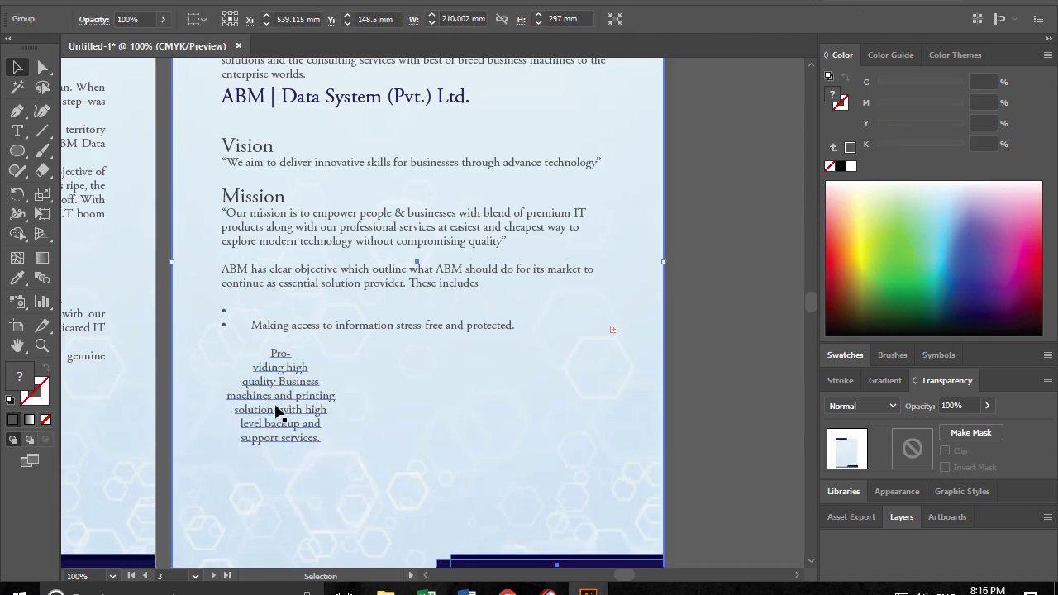
# - Place a dark grey circle behind the circular text and make the text white
pyautogui.click(279, 413)
pyautogui.click(16, 150)
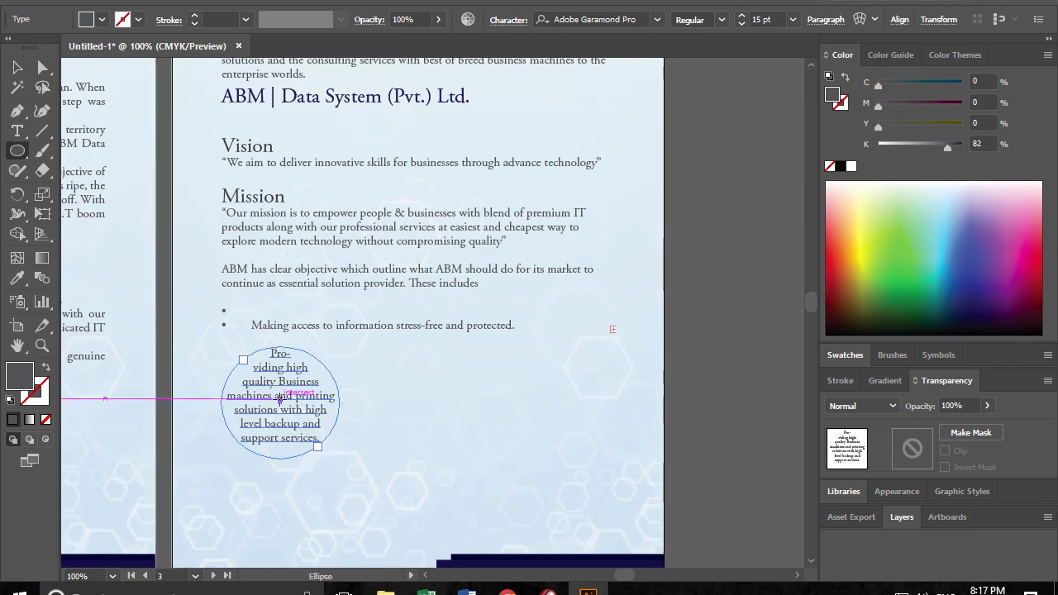
pyautogui.moveTo(280, 400); pyautogui.dragTo(343, 464)
pyautogui.press('ctrl')
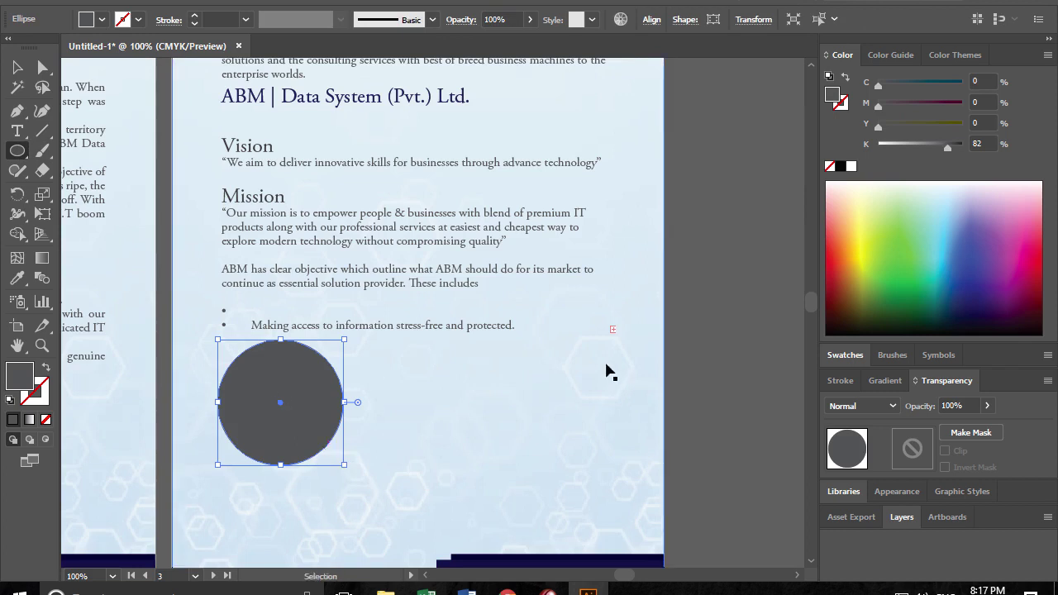
pyautogui.click(16, 67)
pyautogui.click(502, 325)
pyautogui.click(307, 413)
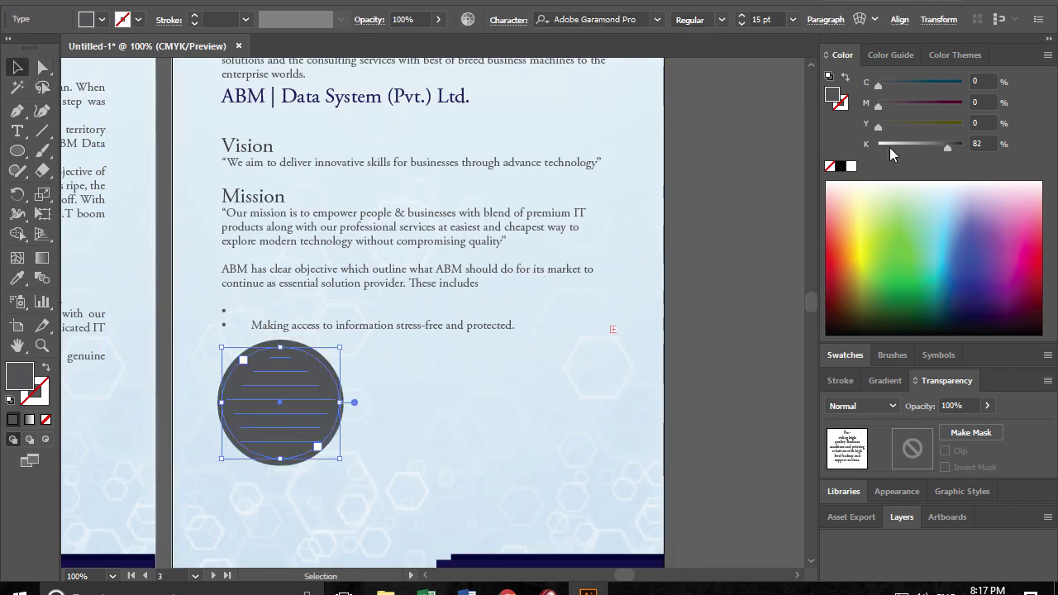
pyautogui.click(583, 345)
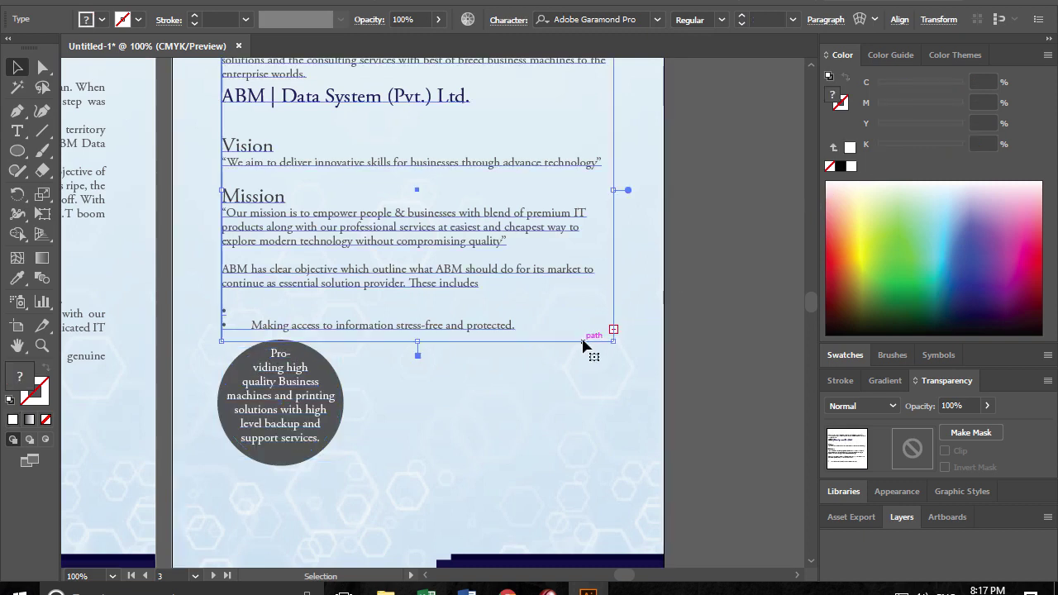
pyautogui.click(537, 394)
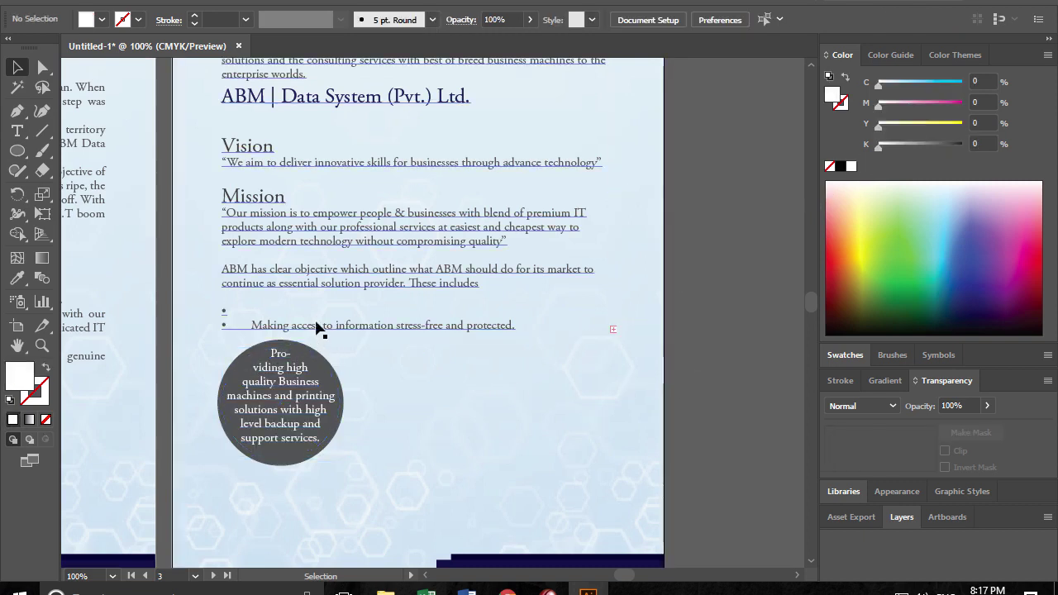
# - Delete the empty bullet line and blank line above the bullets, then select the grey circle
pyautogui.doubleClick(281, 309)
pyautogui.press('BackSpace')
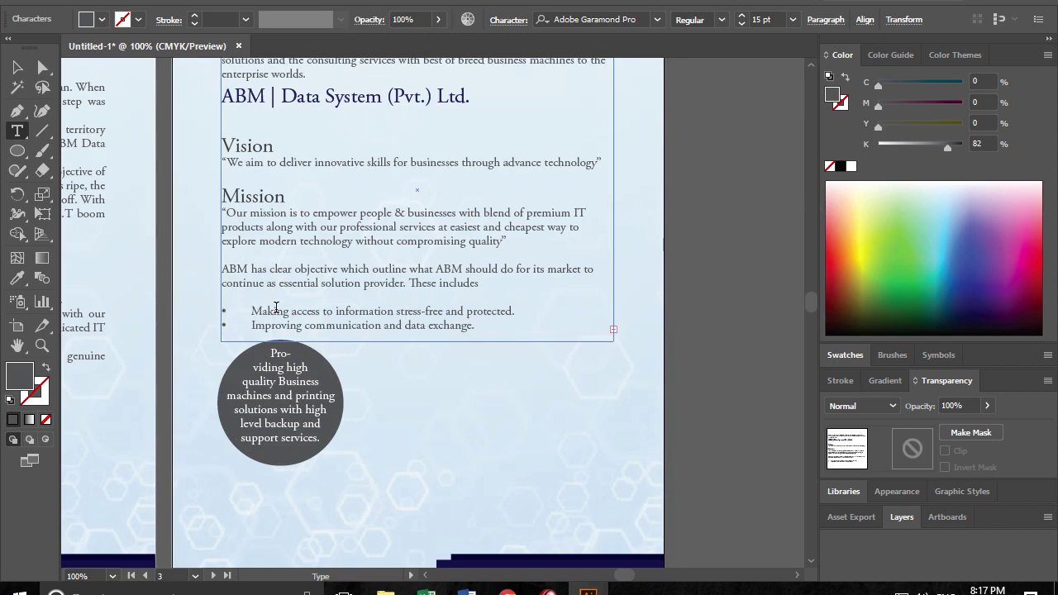
pyautogui.press('BackSpace')
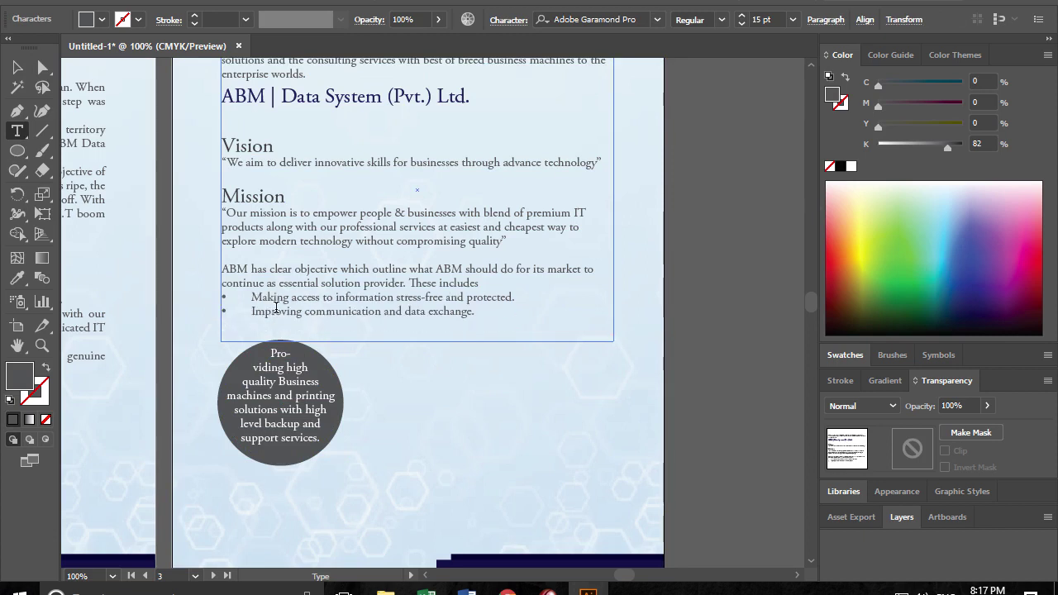
pyautogui.click(17, 66)
pyautogui.click(281, 423)
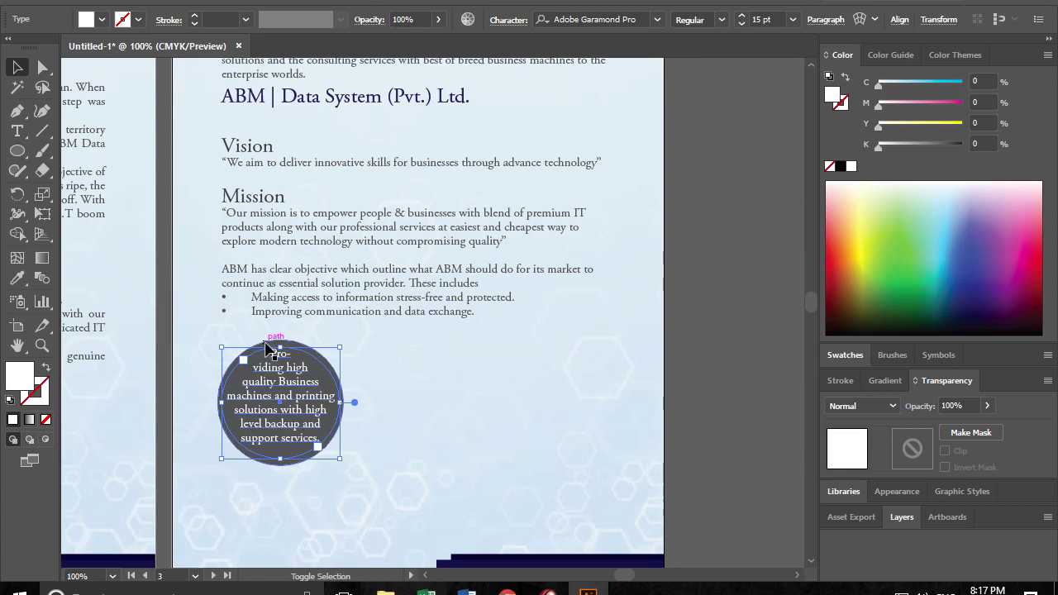
pyautogui.click(321, 359)
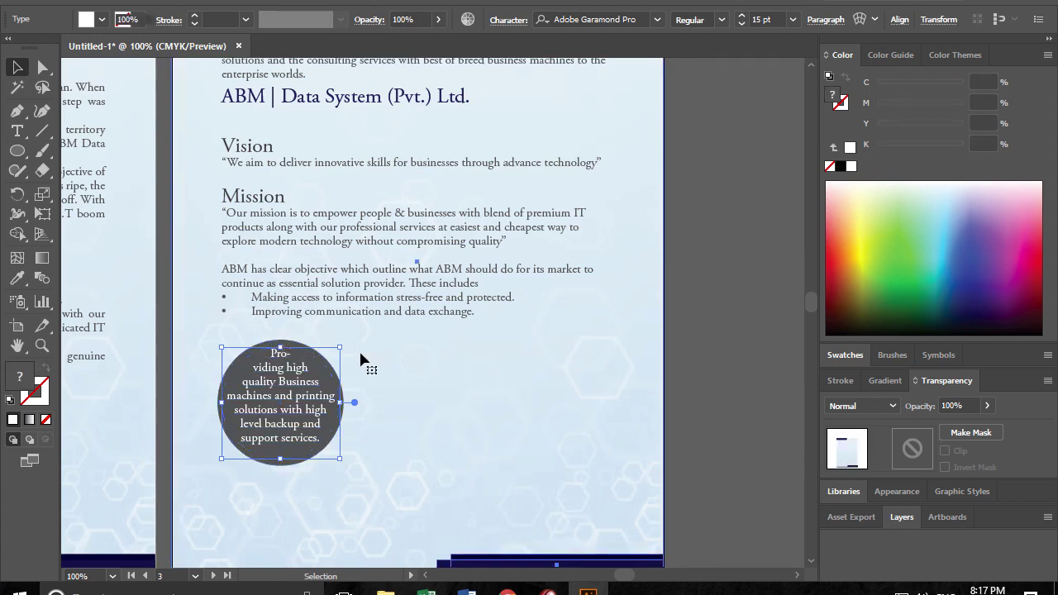
pyautogui.click(326, 361)
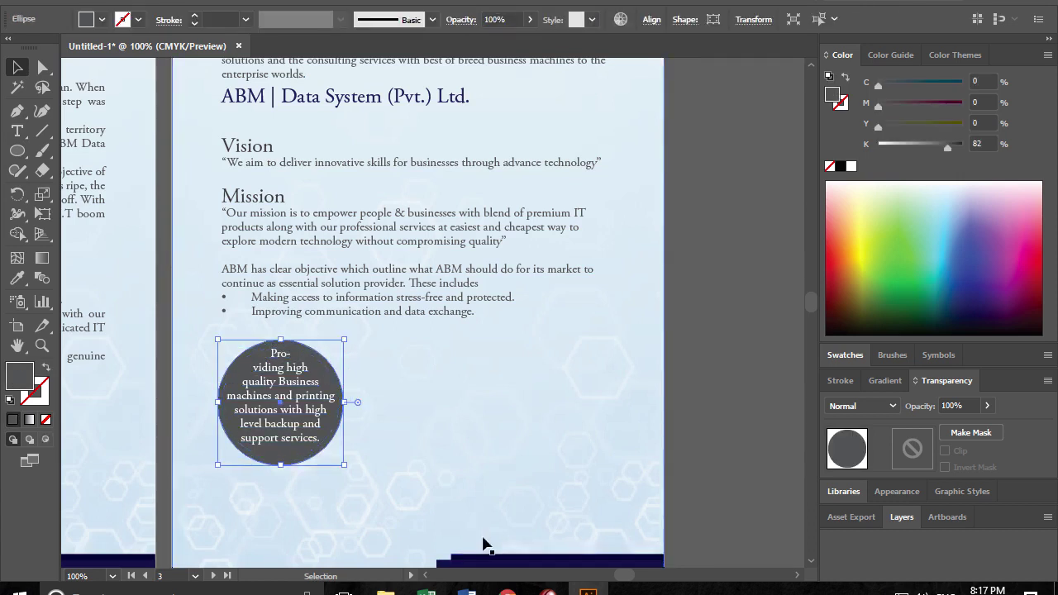
# - Fill the circle with the navy sampled from the page's bottom band
pyautogui.press('i')
pyautogui.click(523, 555)
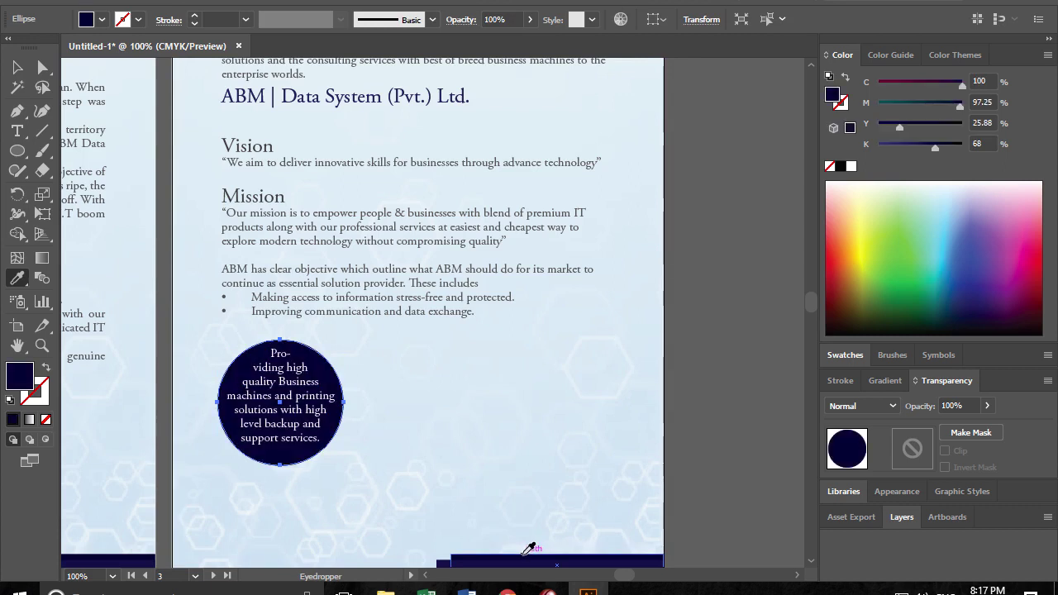
pyautogui.click(19, 72)
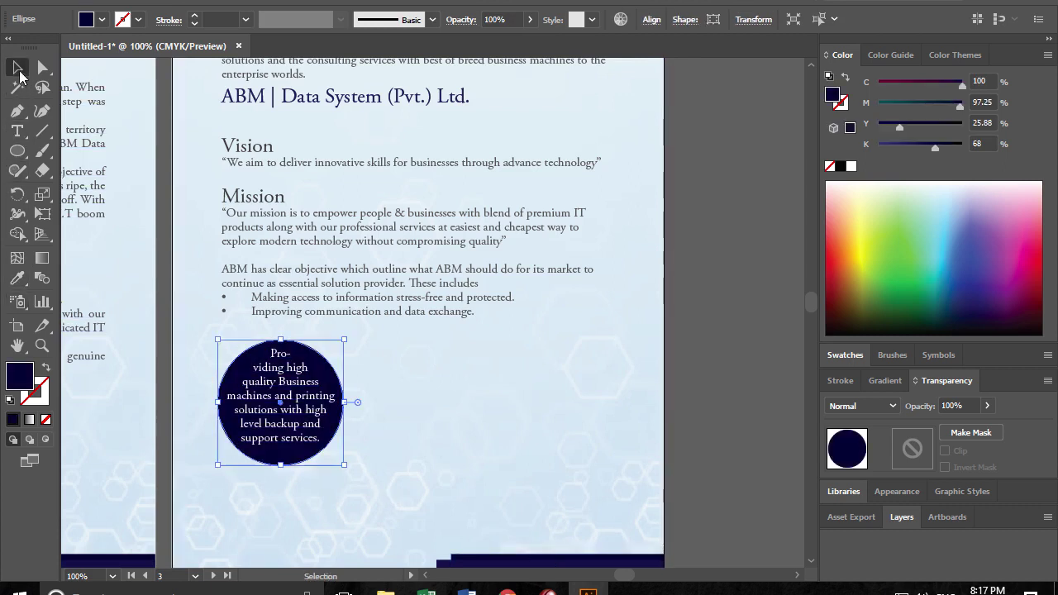
# - Duplicate the circle and its text twice to the right, forming a row of three
pyautogui.click(283, 409)
pyautogui.keyDown('shift'); pyautogui.click(297, 347); pyautogui.keyUp('shift')
pyautogui.moveTo(290, 390); pyautogui.dragTo(431, 390)
pyautogui.hotkey('ctrl', 'd')
pyautogui.click(463, 353)
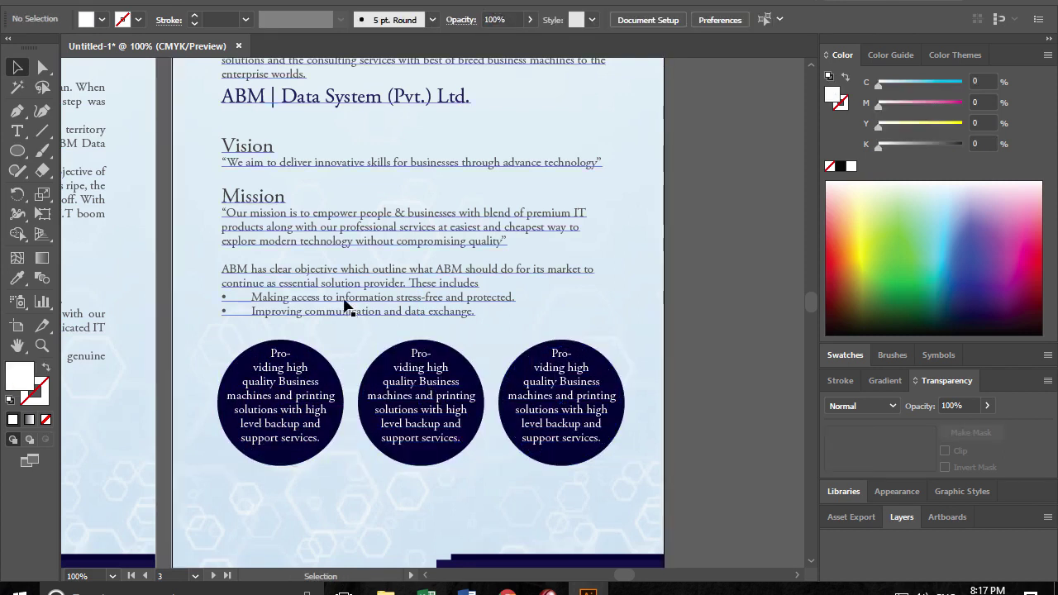
# - Move the 'Making access to information' bullet into the middle circle as white text
pyautogui.doubleClick(263, 299)
pyautogui.moveTo(282, 296); pyautogui.dragTo(516, 297)
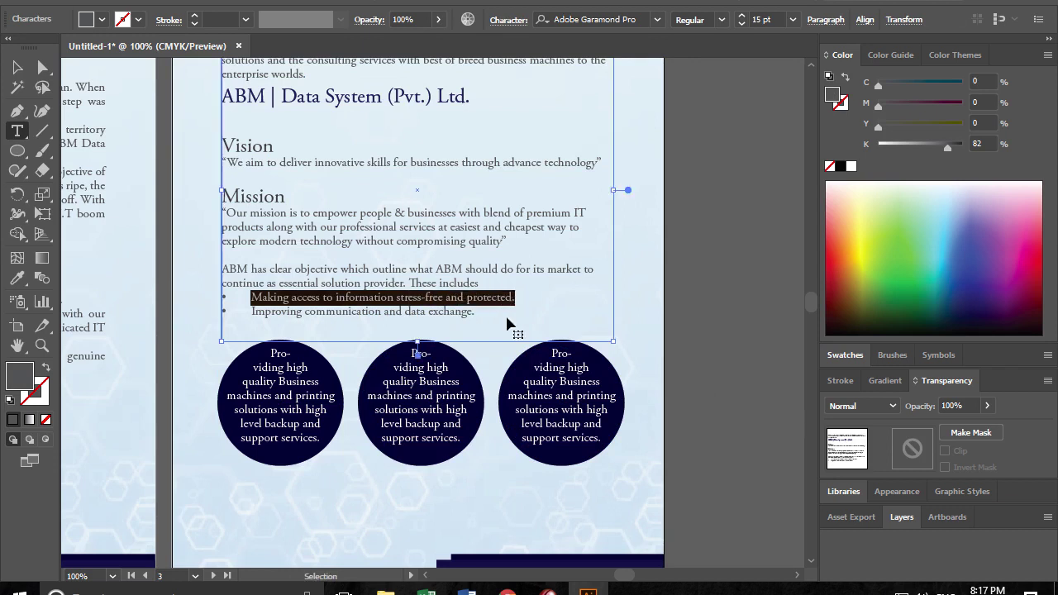
pyautogui.press('BackSpace')
pyautogui.doubleClick(423, 396)
pyautogui.hotkey('ctrl', 'a')
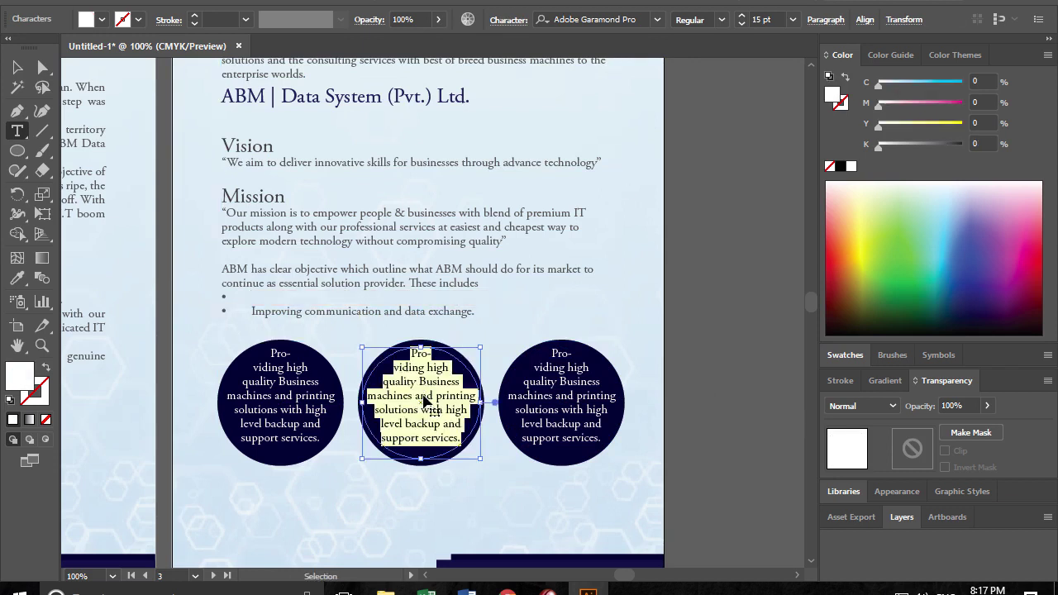
pyautogui.write('Making access to information stress-free and protected.')
pyautogui.hotkey('ctrl', 'a')
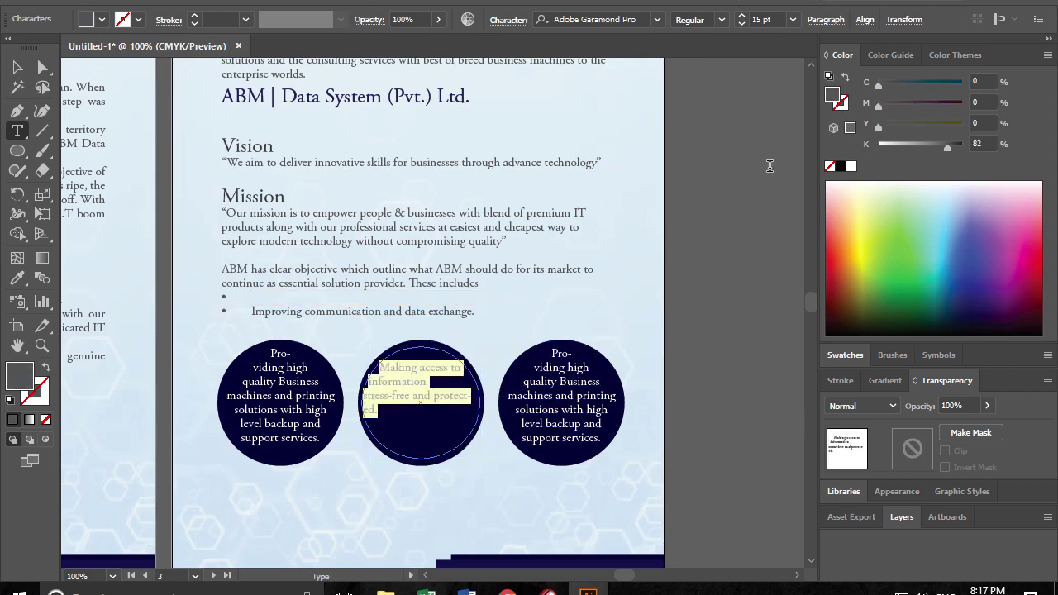
pyautogui.click(850, 167)
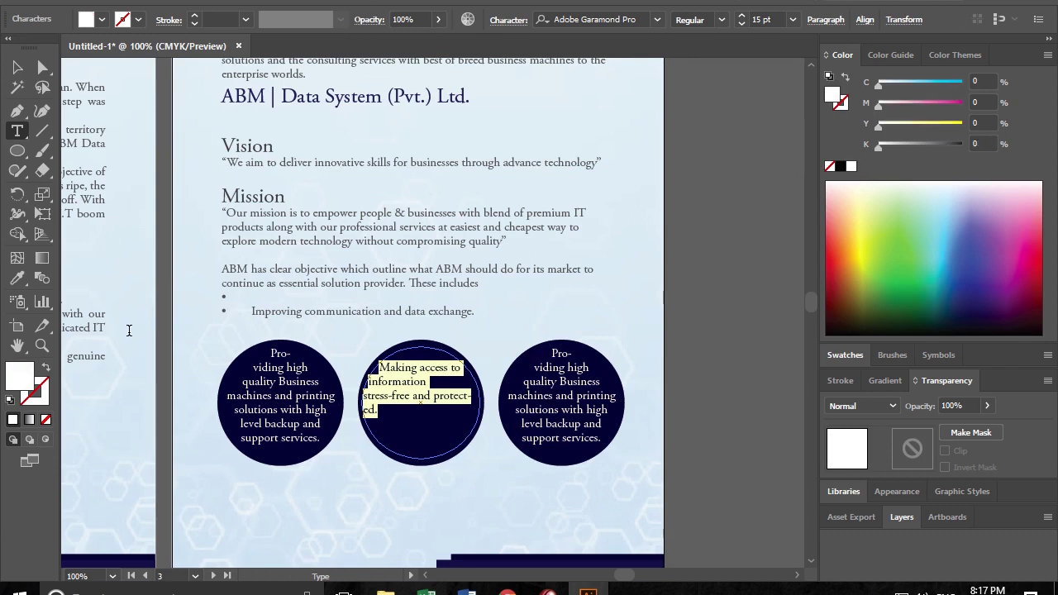
pyautogui.click(17, 67)
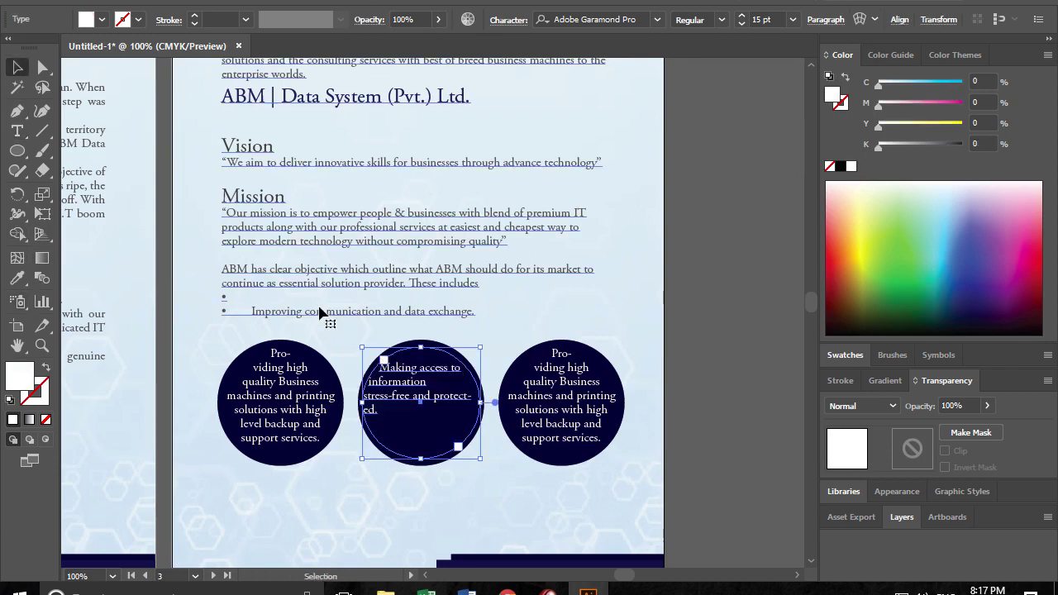
# - Cut the 'Improving communication' line from the list and shorten the paragraph frame
pyautogui.doubleClick(319, 312)
pyautogui.tripleClick(307, 310)
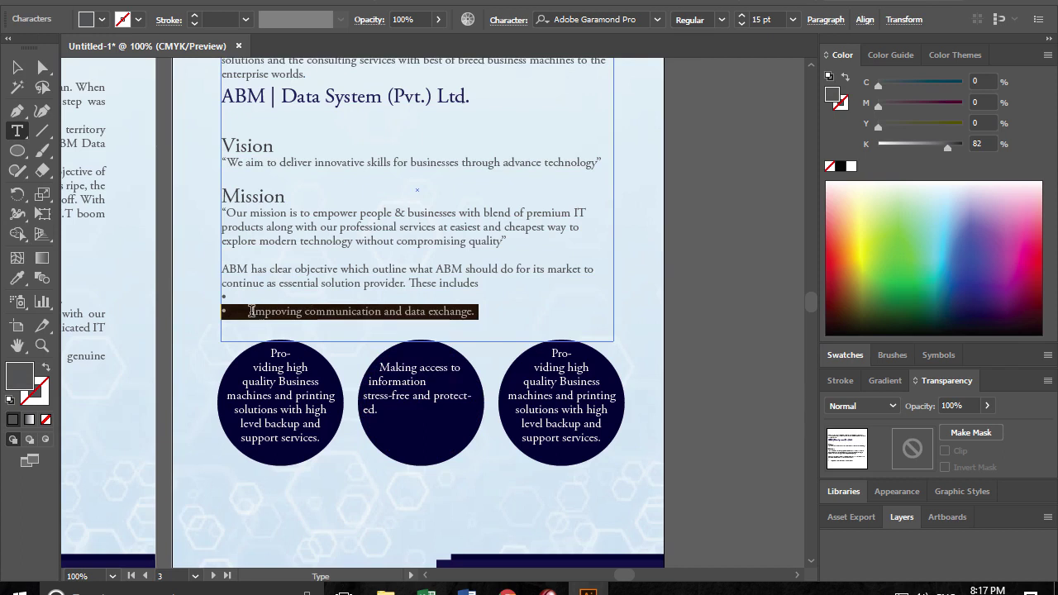
pyautogui.moveTo(250, 311); pyautogui.dragTo(518, 319)
pyautogui.hotkey('ctrl', 'c')
pyautogui.press('BackSpace')
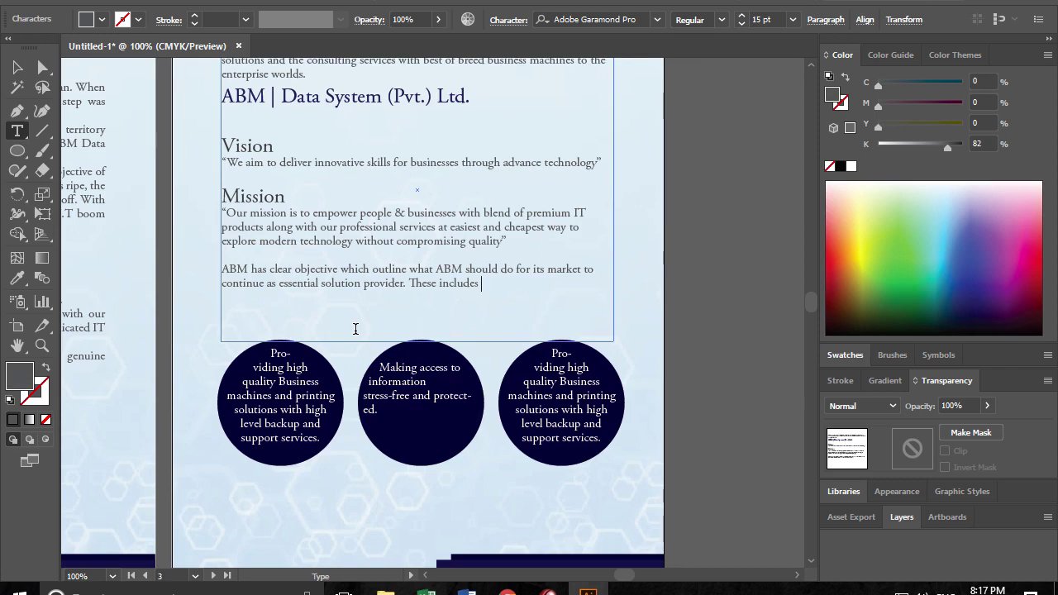
pyautogui.write(':')
pyautogui.click(18, 67)
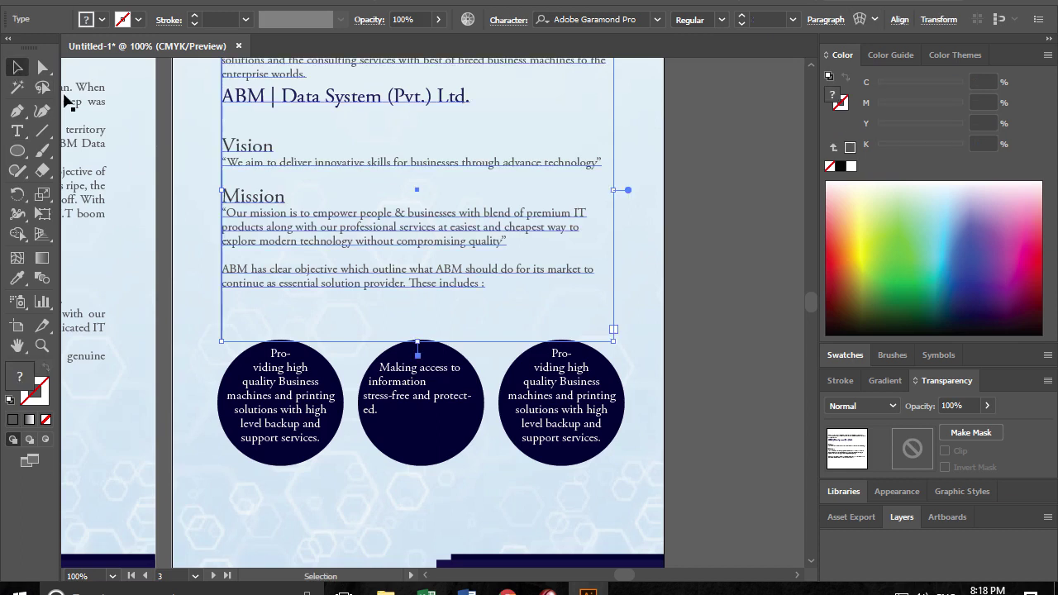
pyautogui.moveTo(416, 333); pyautogui.dragTo(415, 289)
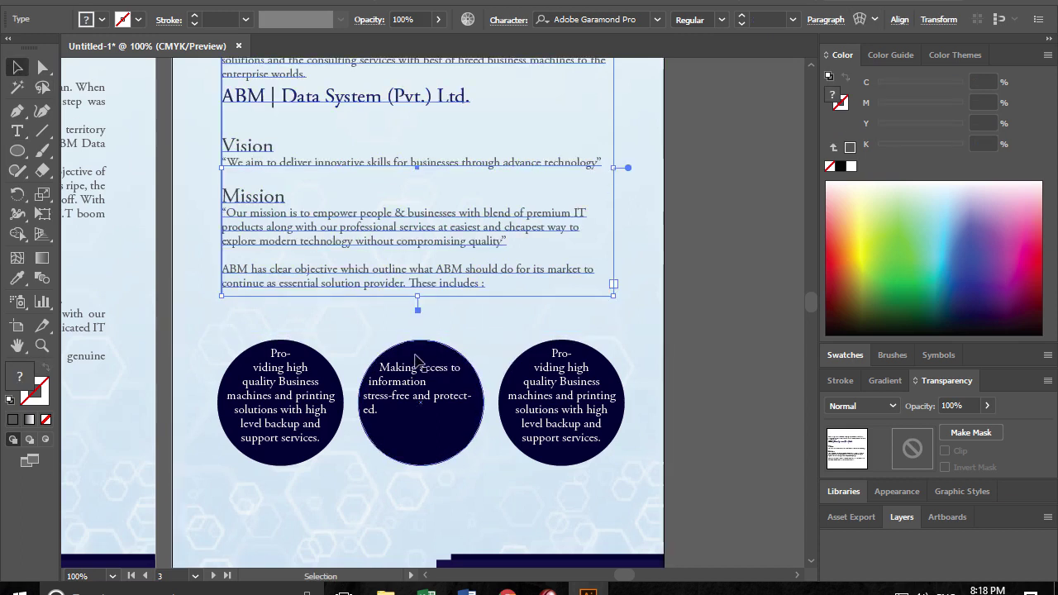
# - Paste 'Improving communication and data exchange' into the right circle, matching the first circle's white style
pyautogui.click(467, 404)
pyautogui.click(522, 405)
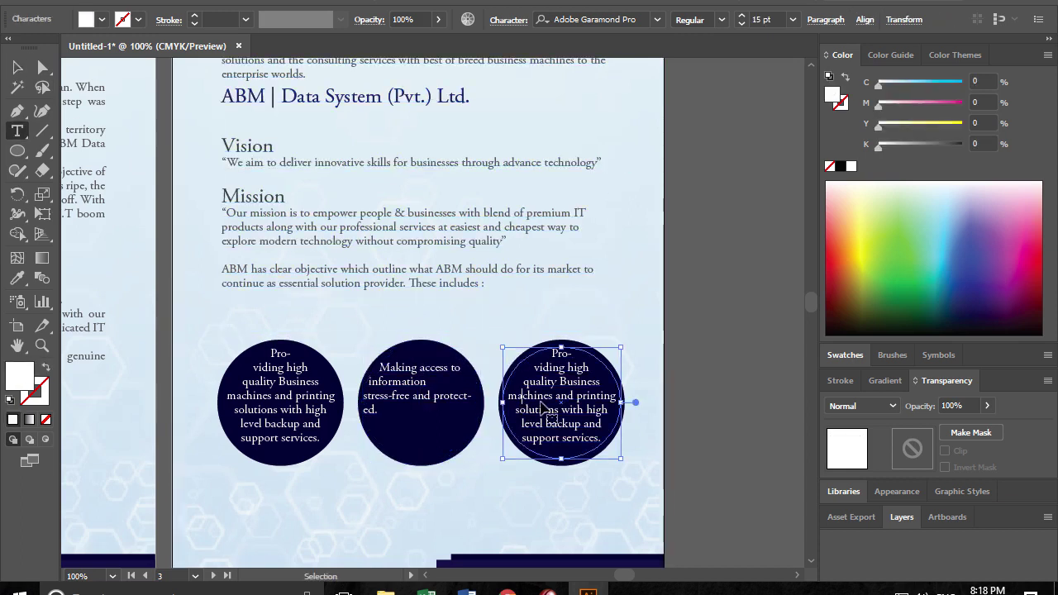
pyautogui.doubleClick(541, 407)
pyautogui.hotkey('ctrl', 'a')
pyautogui.hotkey('ctrl', 'v')
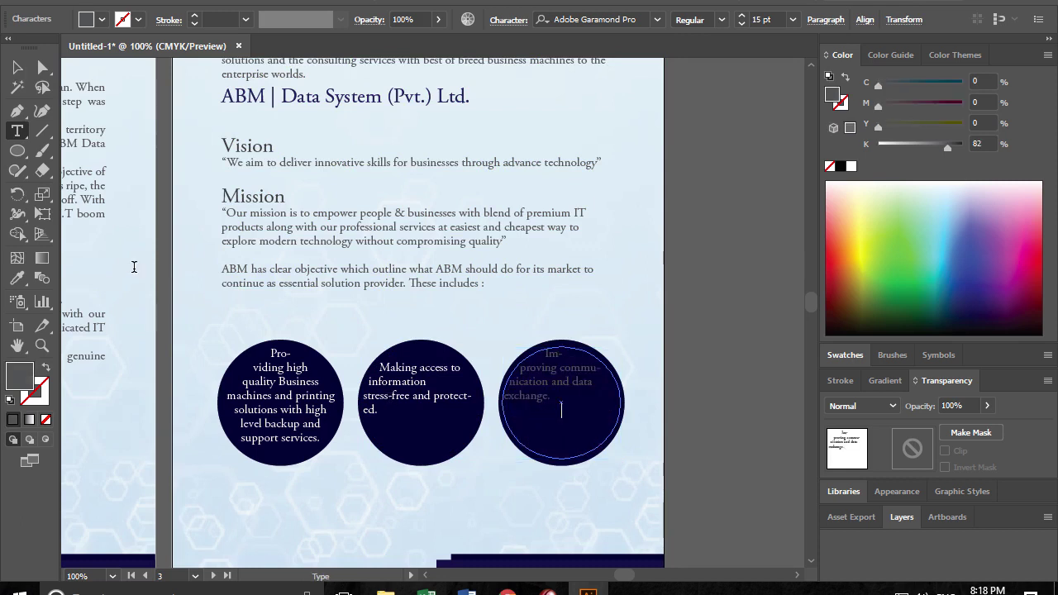
pyautogui.hotkey('ctrl', 'a')
pyautogui.click(17, 277)
pyautogui.click(302, 367)
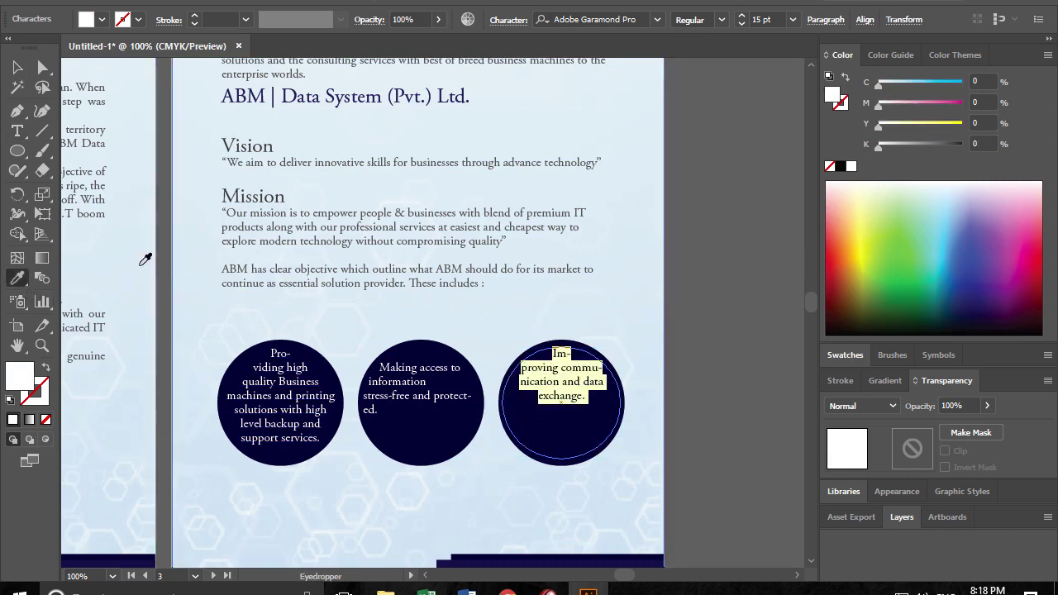
pyautogui.click(17, 67)
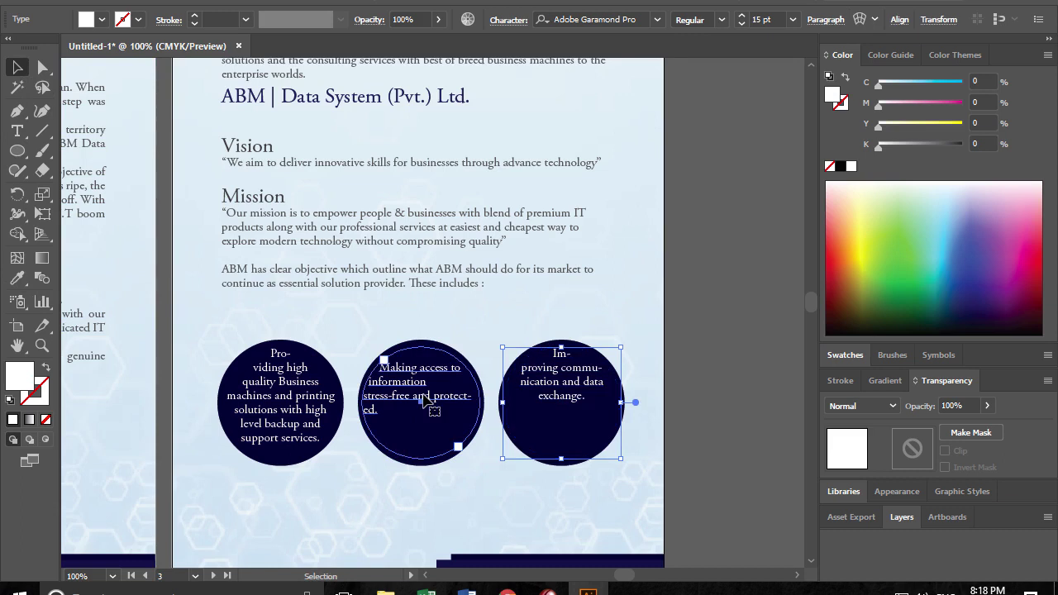
# - Apply the left circle's text style to the middle circle's text
pyautogui.click(423, 399)
pyautogui.click(17, 277)
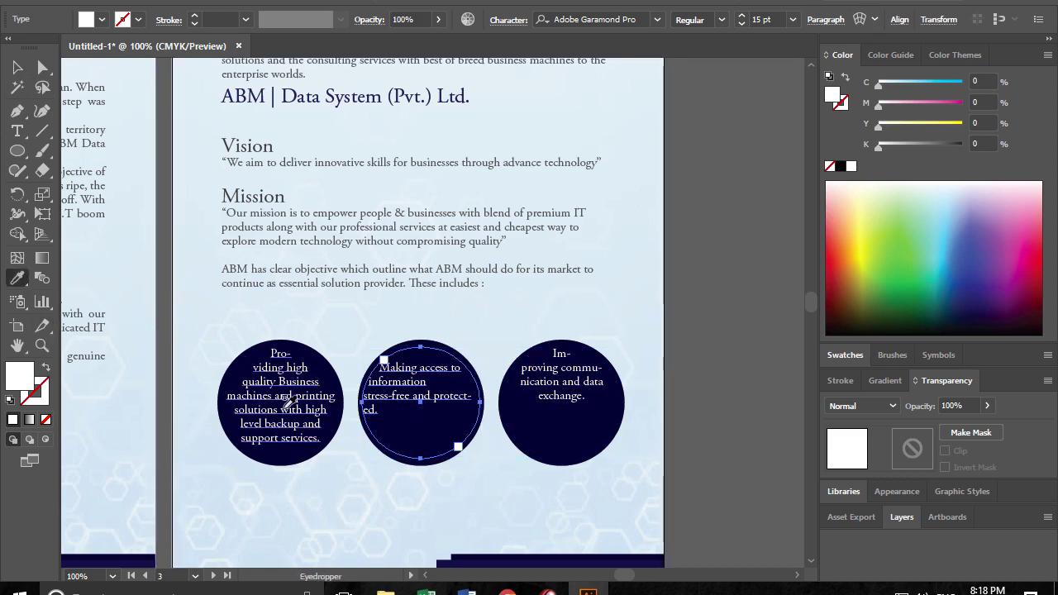
pyautogui.click(283, 399)
pyautogui.click(17, 67)
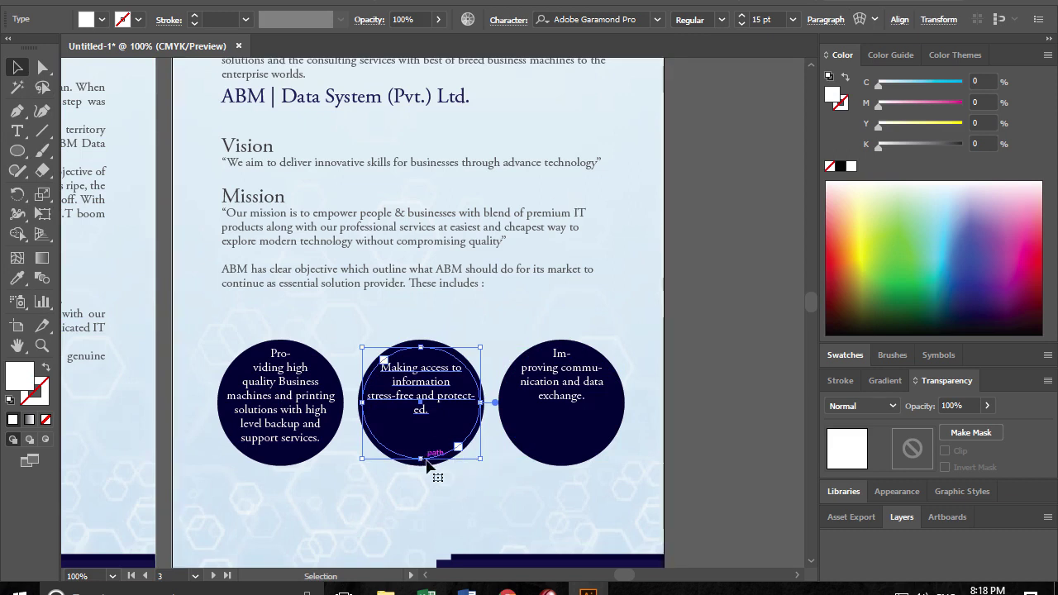
pyautogui.doubleClick(441, 395)
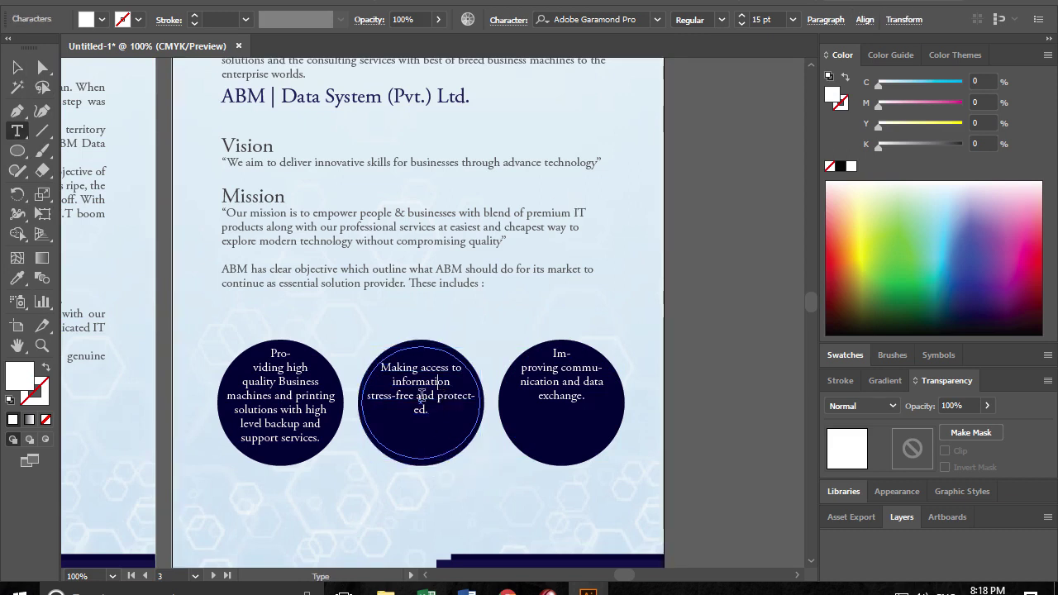
# - Add empty lines above the middle and third circles' text to push it down
pyautogui.hotkey('ctrl', 'a')
pyautogui.click(417, 361)
pyautogui.press('Return')
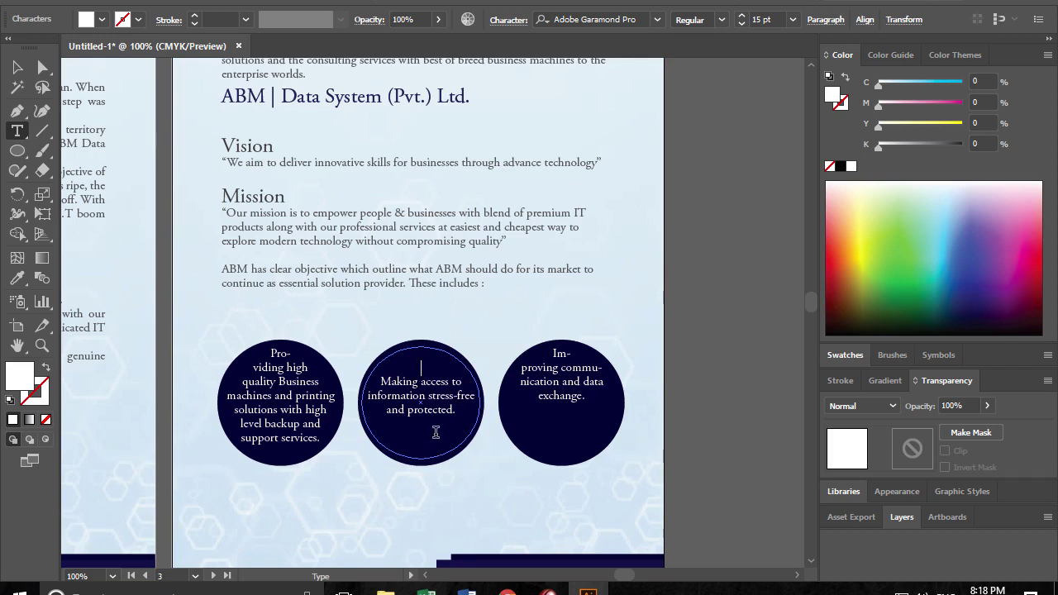
pyautogui.click(554, 367)
pyautogui.press('Return')
pyautogui.press('Return')
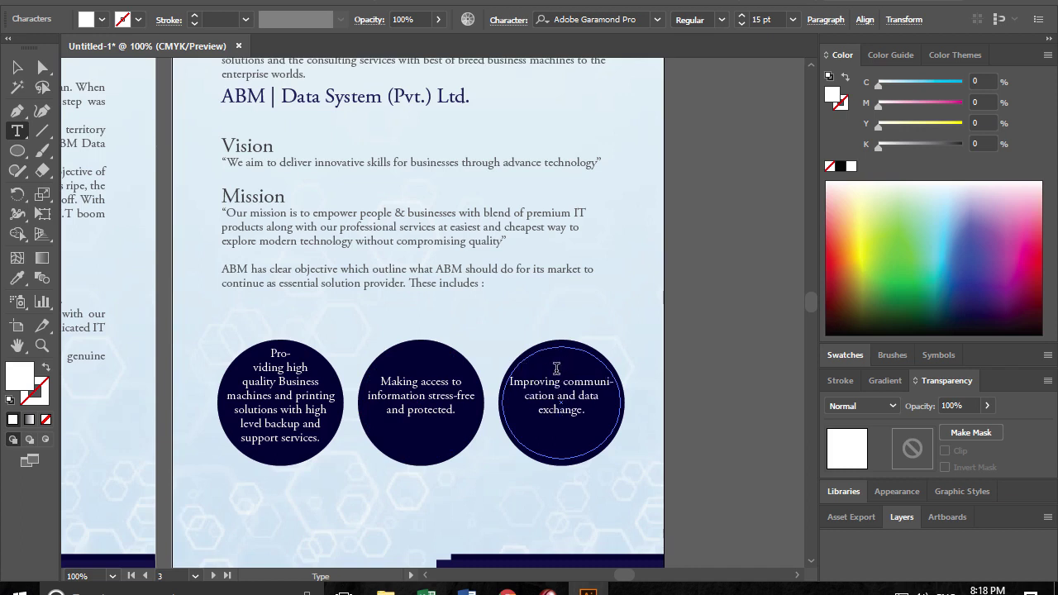
pyautogui.press('Return')
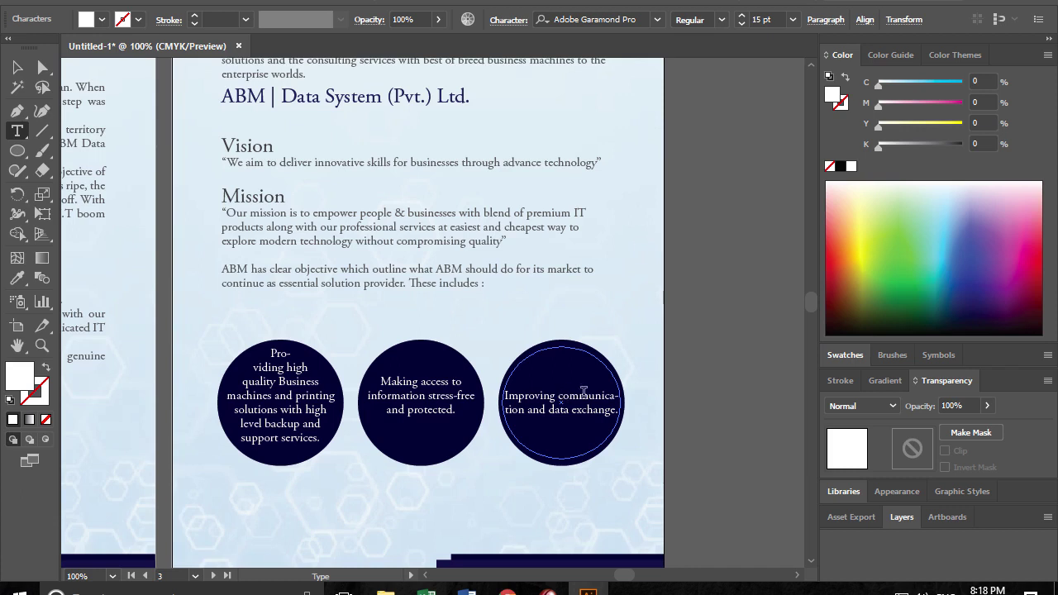
# - Turn off hyphenation for the third circle's text and remove one extra empty line
pyautogui.hotkey('ctrl', 'a')
pyautogui.click(824, 19)
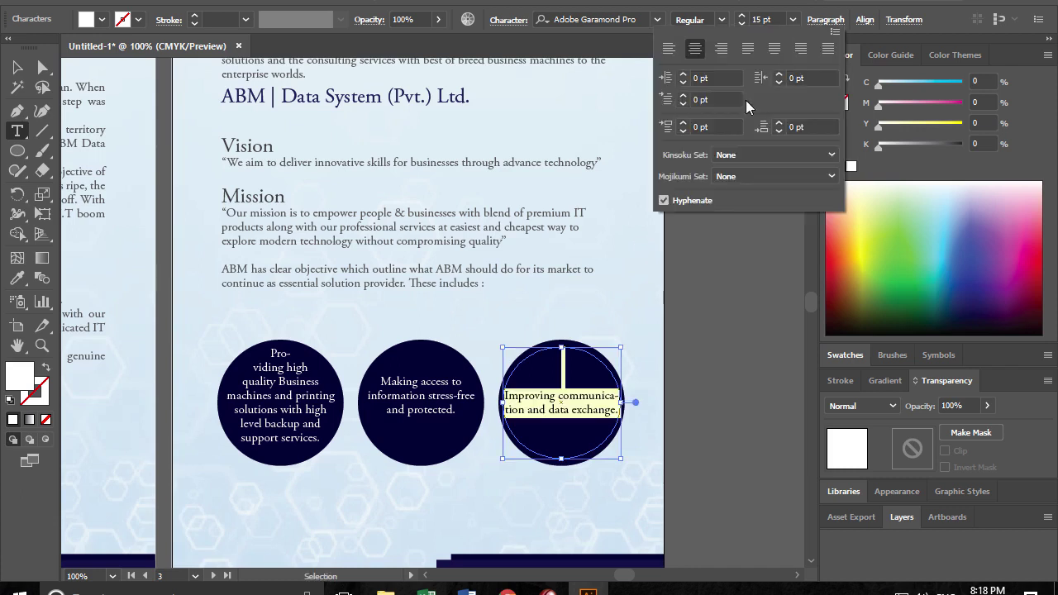
pyautogui.click(663, 200)
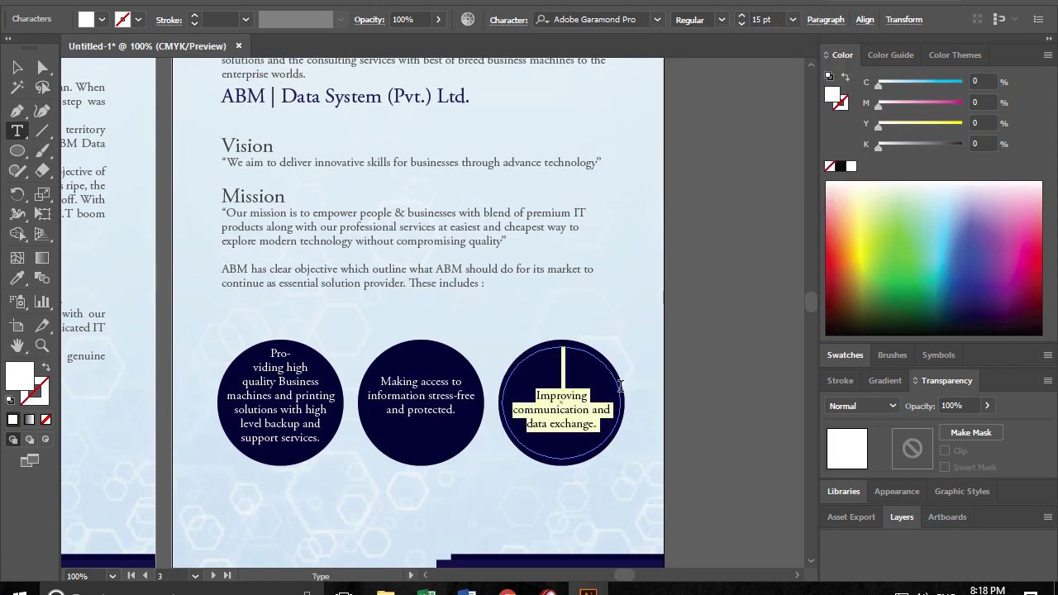
pyautogui.click(568, 379)
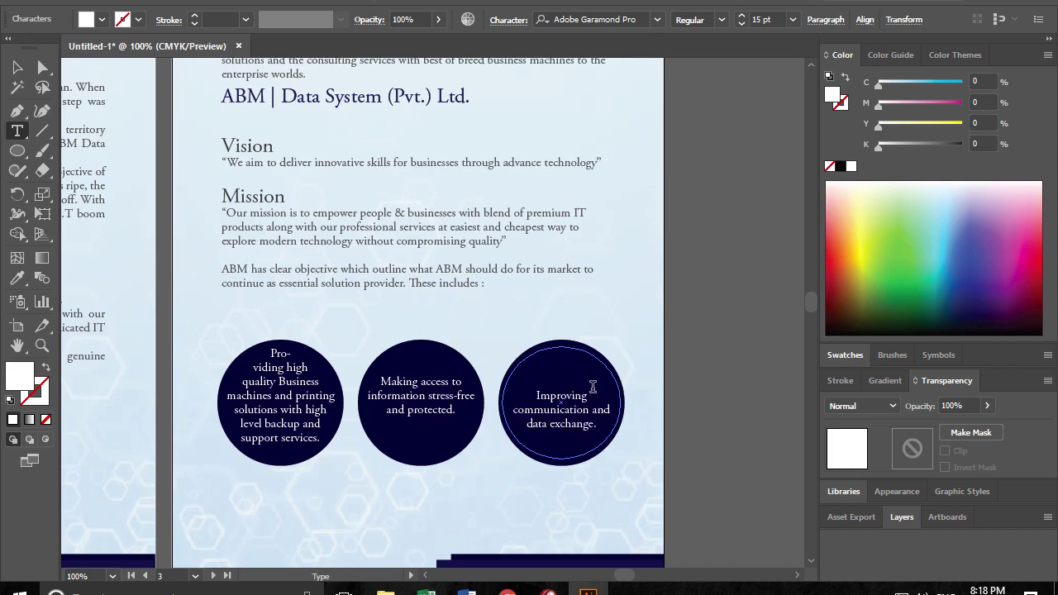
pyautogui.press('Delete')
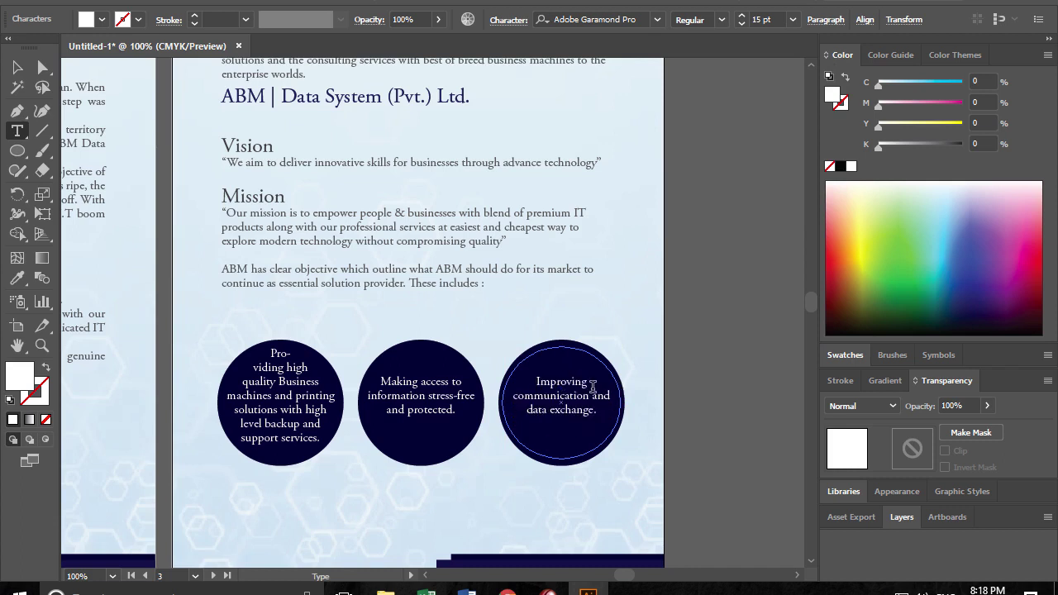
# - Turn off hyphenation for the first circle's text
pyautogui.click(305, 386)
pyautogui.click(826, 20)
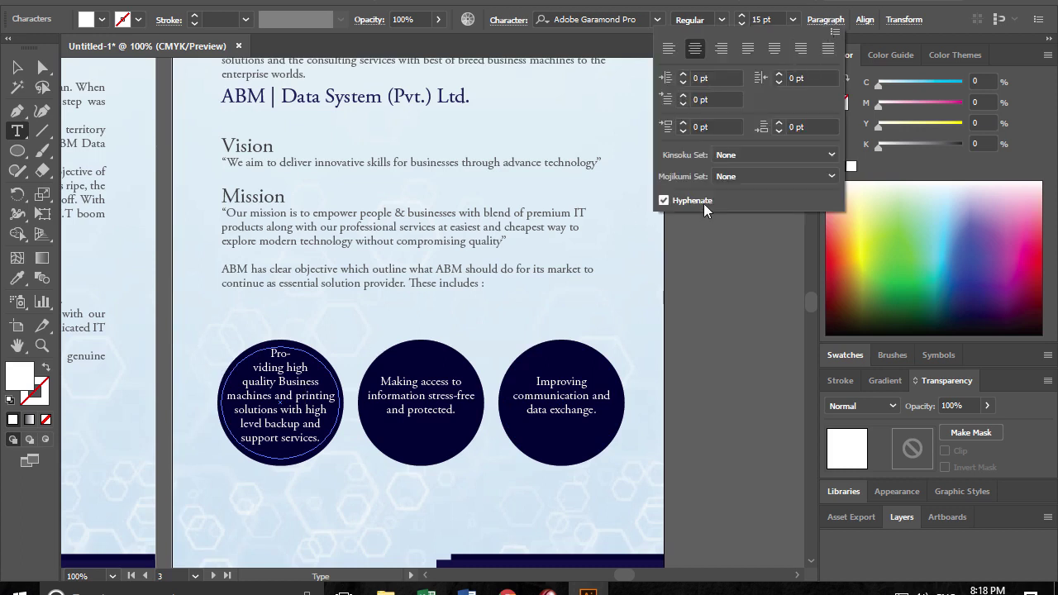
pyautogui.click(674, 200)
pyautogui.click(409, 397)
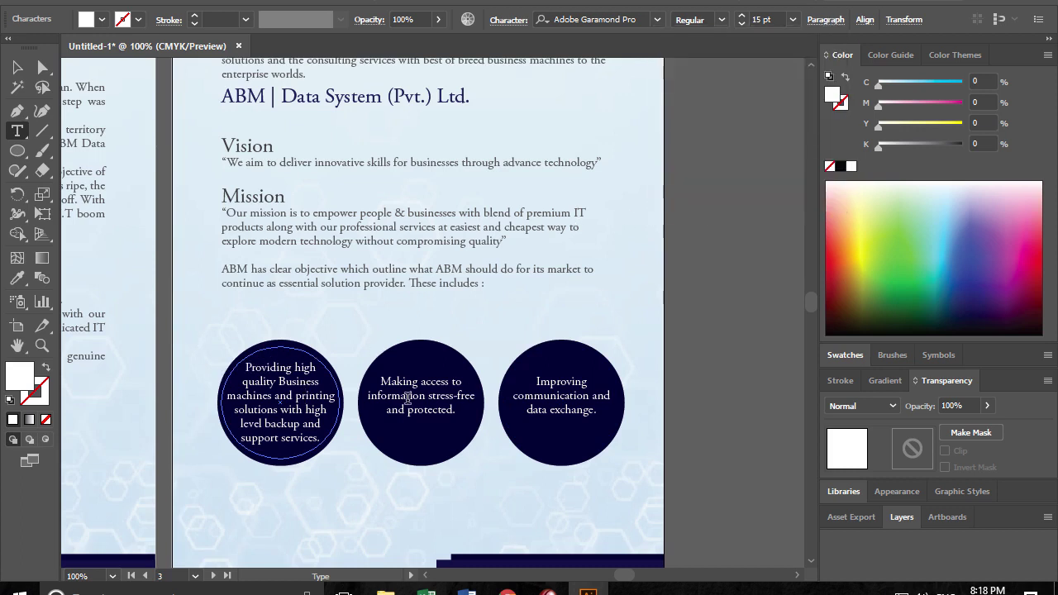
pyautogui.click(422, 400)
pyautogui.click(17, 66)
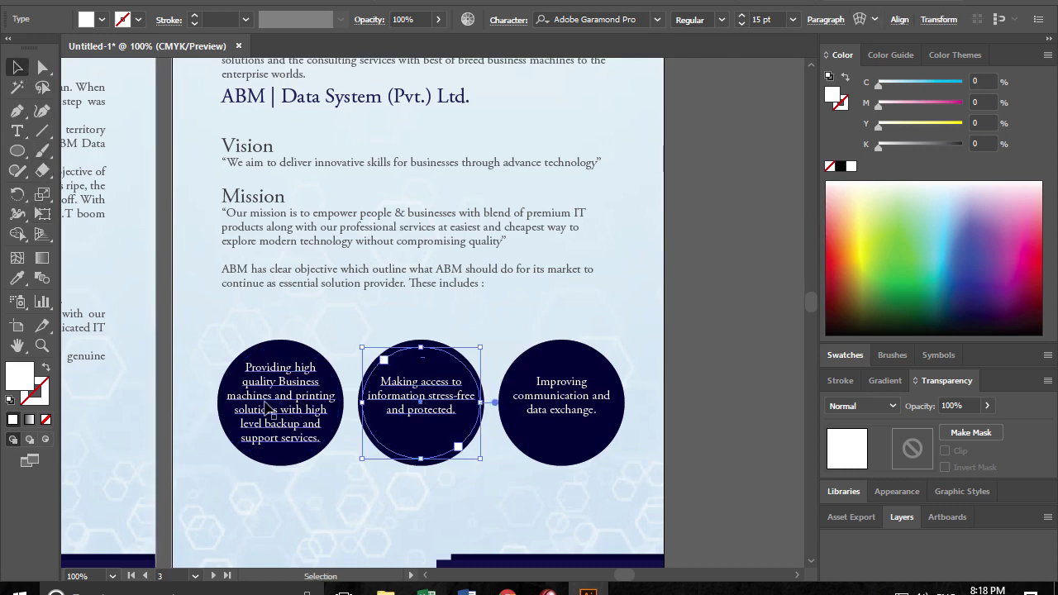
pyautogui.click(161, 372)
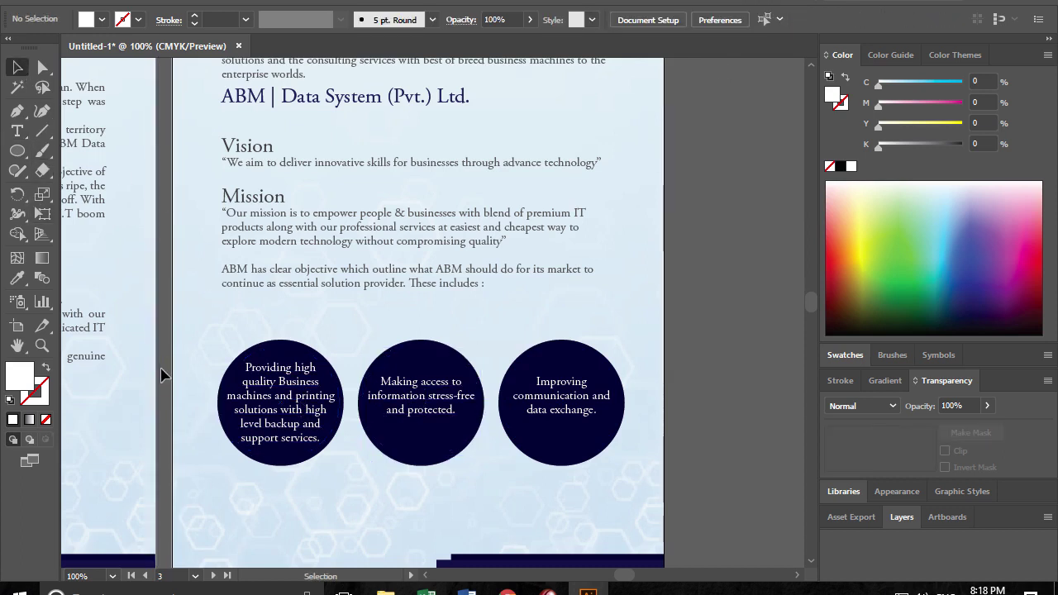
# - Marquee-select the three navy text circles, nudge them up under the paragraph, and zoom out
pyautogui.click(597, 401)
pyautogui.click(693, 445)
pyautogui.scroll(-2, 704, 425)
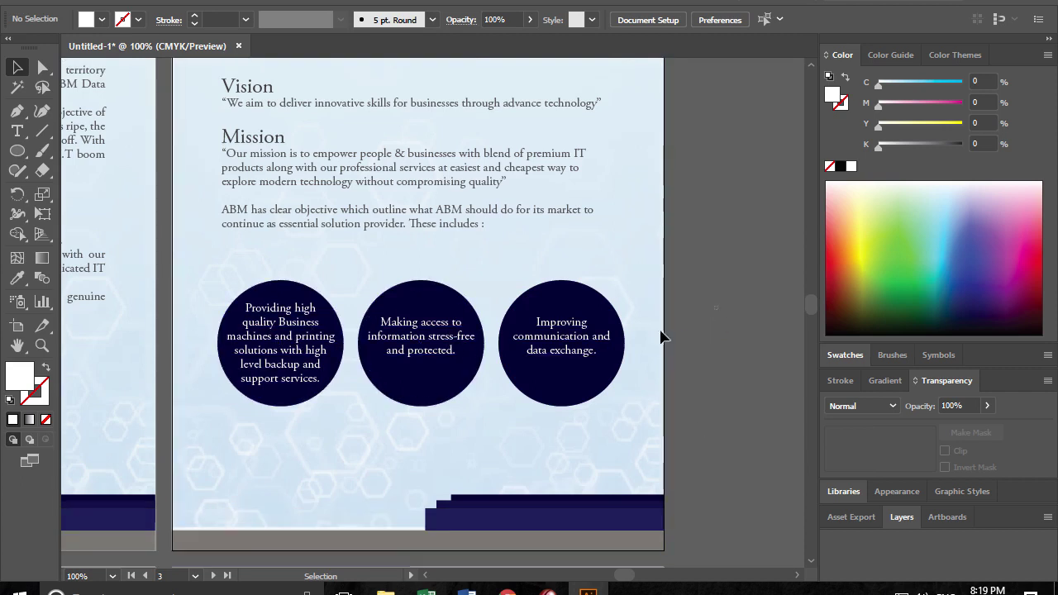
pyautogui.moveTo(217, 446); pyautogui.dragTo(677, 281)
pyautogui.moveTo(559, 347)
pyautogui.mouseDown()
pyautogui.moveTo(558, 309)
pyautogui.moveTo(576, 328)
pyautogui.mouseUp()
pyautogui.click(704, 347)
pyautogui.hotkey('ctrl', '-')
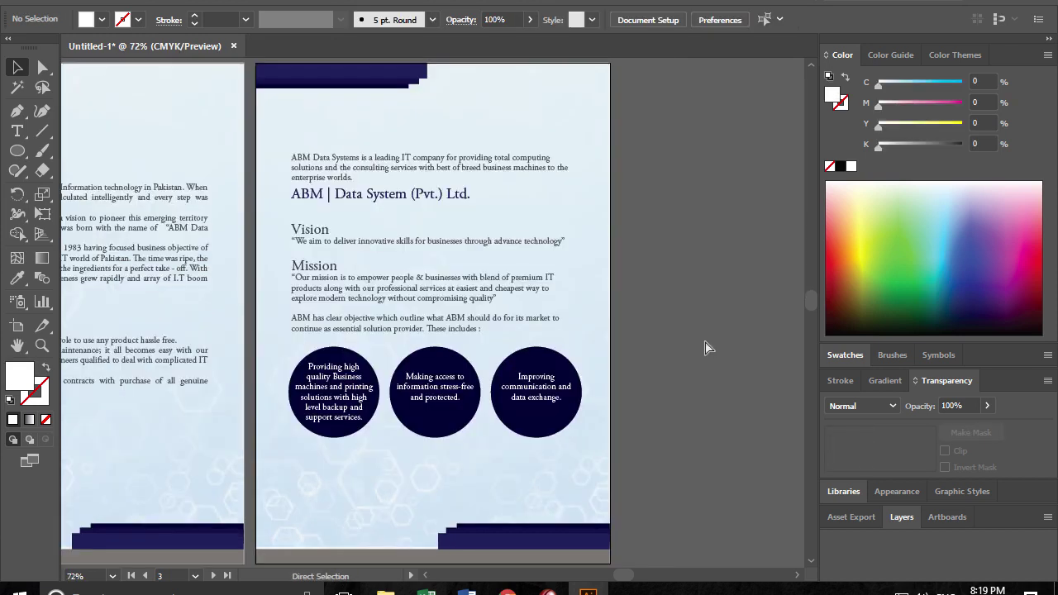
pyautogui.hotkey('ctrl', '-')
pyautogui.hotkey('ctrl', '-')
# - On the third page, delete the navy ellipse behind each of the three services texts, keeping the text
pyautogui.moveTo(408, 407); pyautogui.dragTo(512, 299)
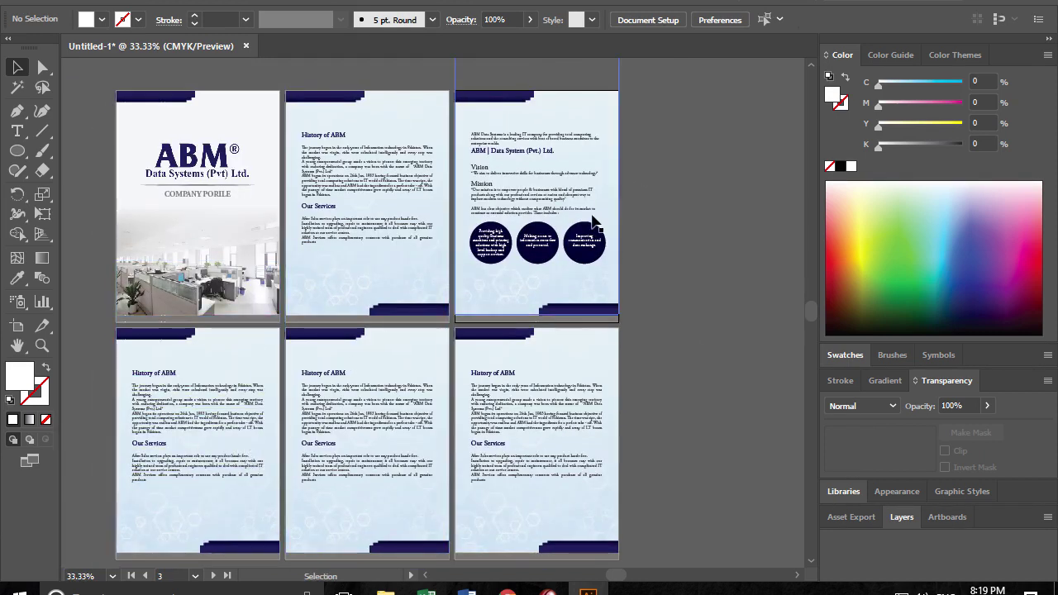
pyautogui.press('z')
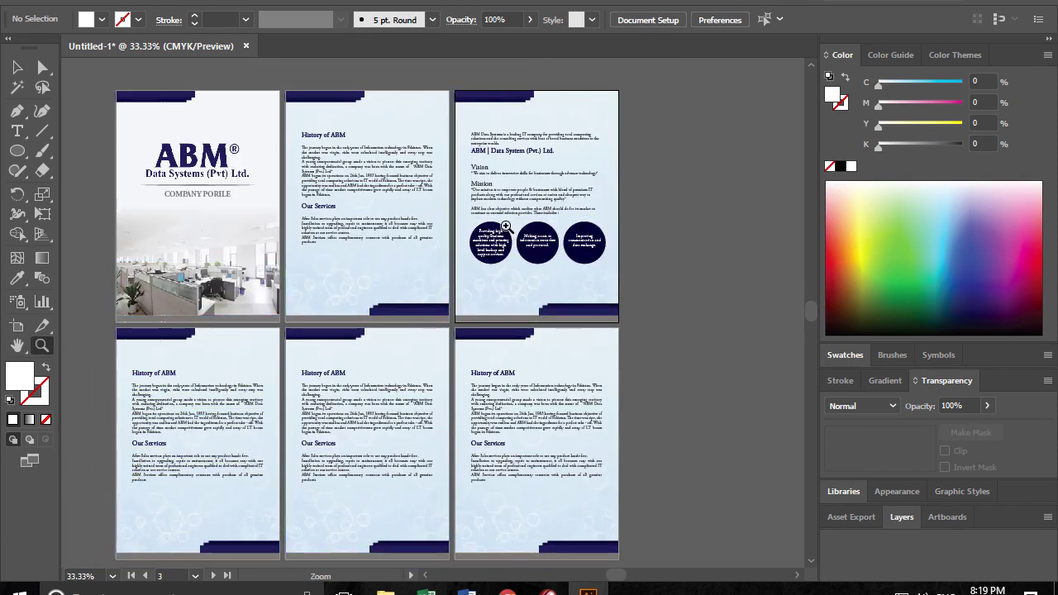
pyautogui.moveTo(454, 207); pyautogui.dragTo(682, 315)
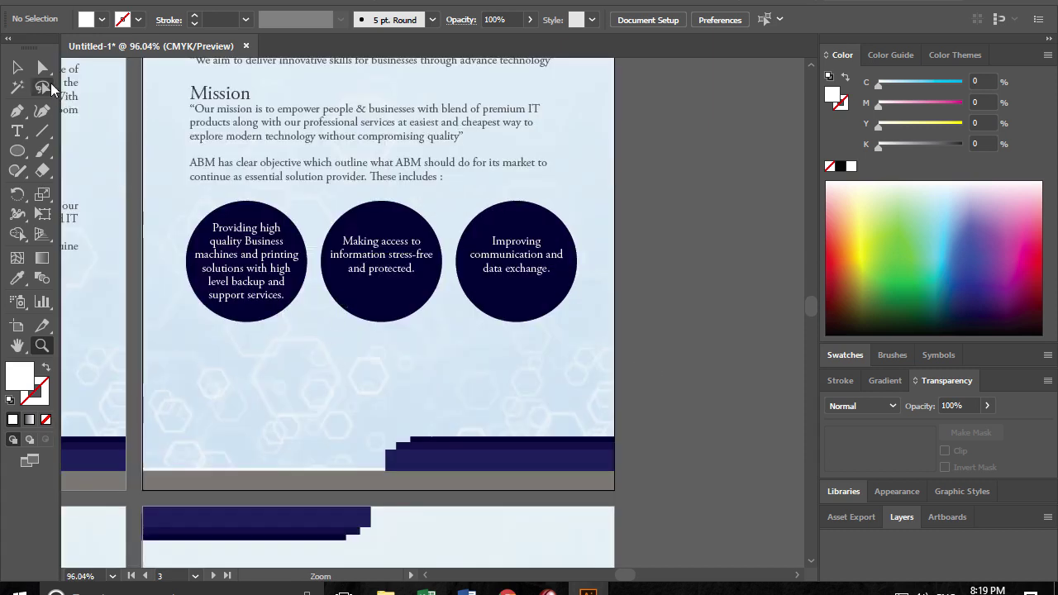
pyautogui.click(17, 67)
pyautogui.click(241, 206)
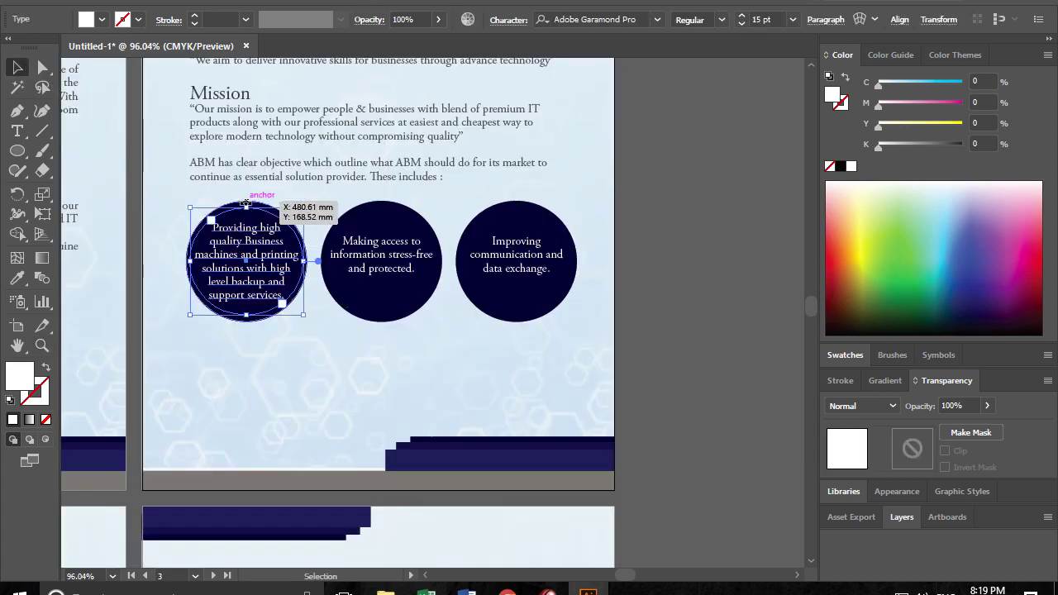
pyautogui.click(248, 201)
pyautogui.press('Delete')
pyautogui.click(369, 207)
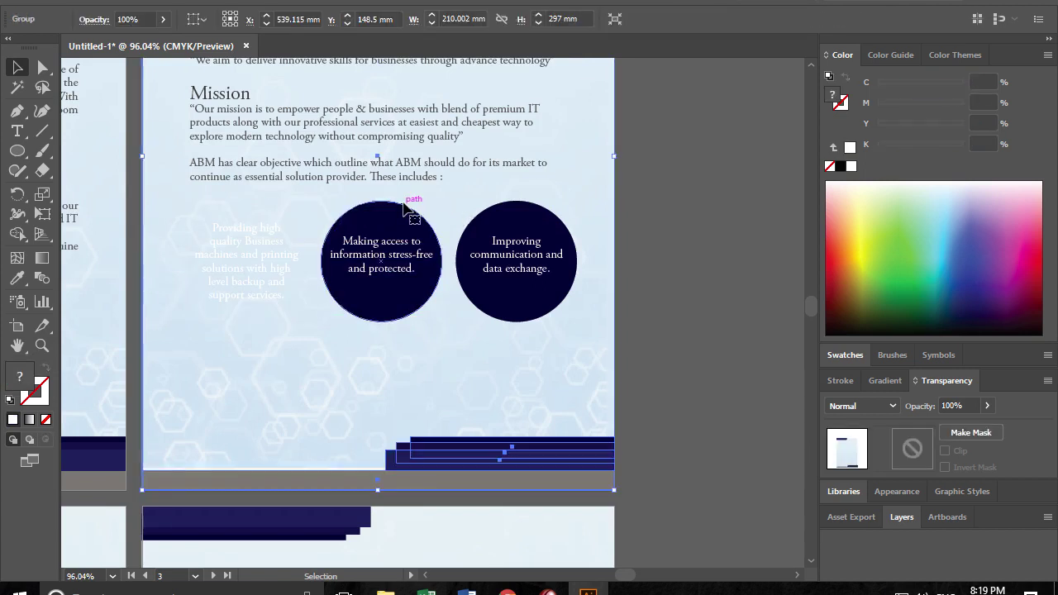
pyautogui.click(413, 211)
pyautogui.press('Delete')
pyautogui.click(490, 213)
pyautogui.press('Delete')
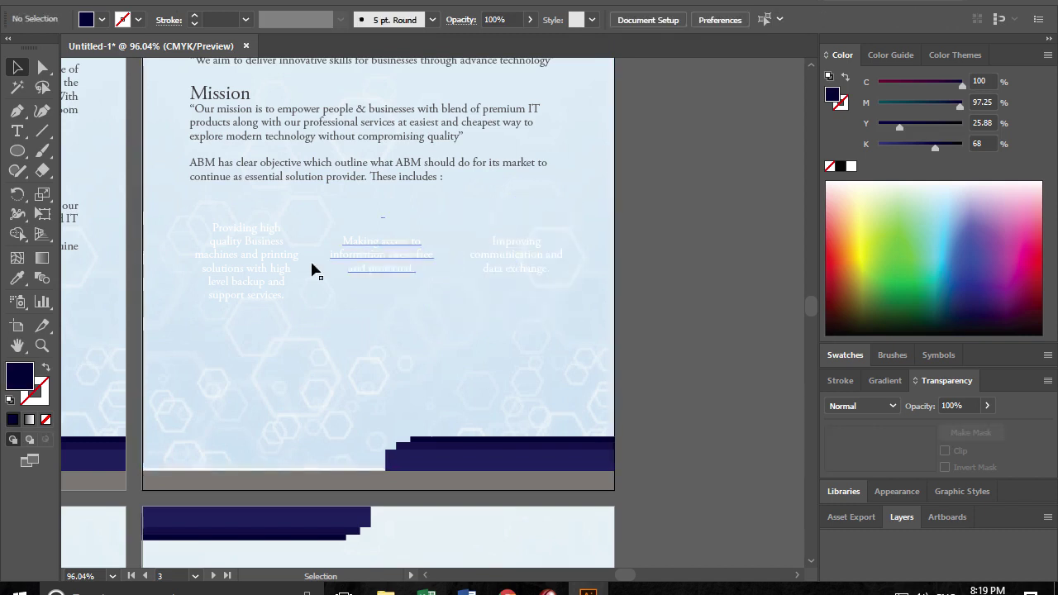
# - Draw a hexagon just above the page background behind the first text block and centre them together
pyautogui.moveTo(16, 151); pyautogui.dragTo(83, 210)
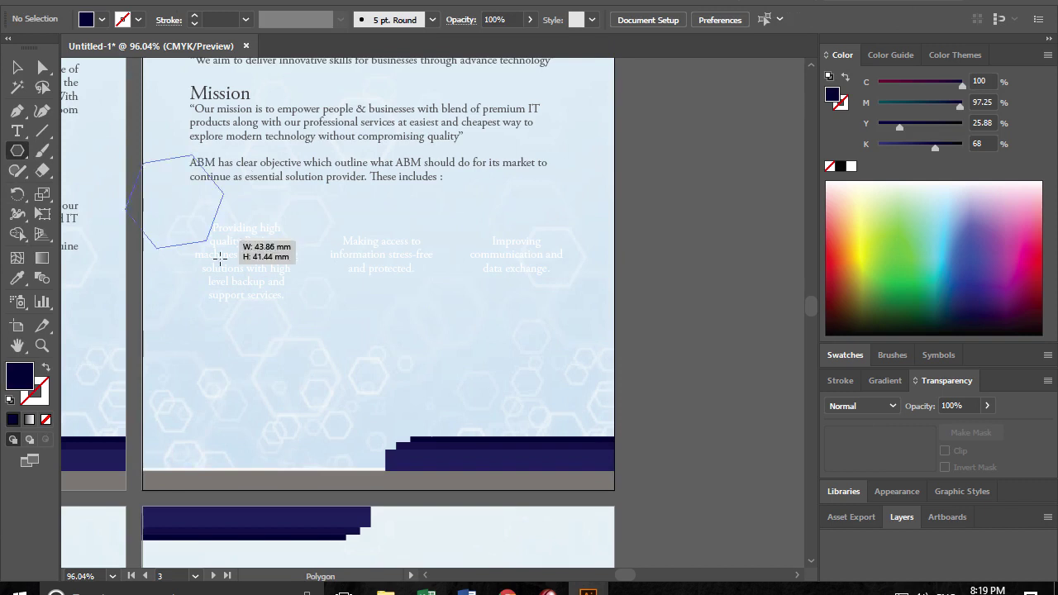
pyautogui.moveTo(200, 218)
pyautogui.mouseDown()
pyautogui.moveTo(246, 267)
pyautogui.moveTo(302, 295)
pyautogui.mouseUp()
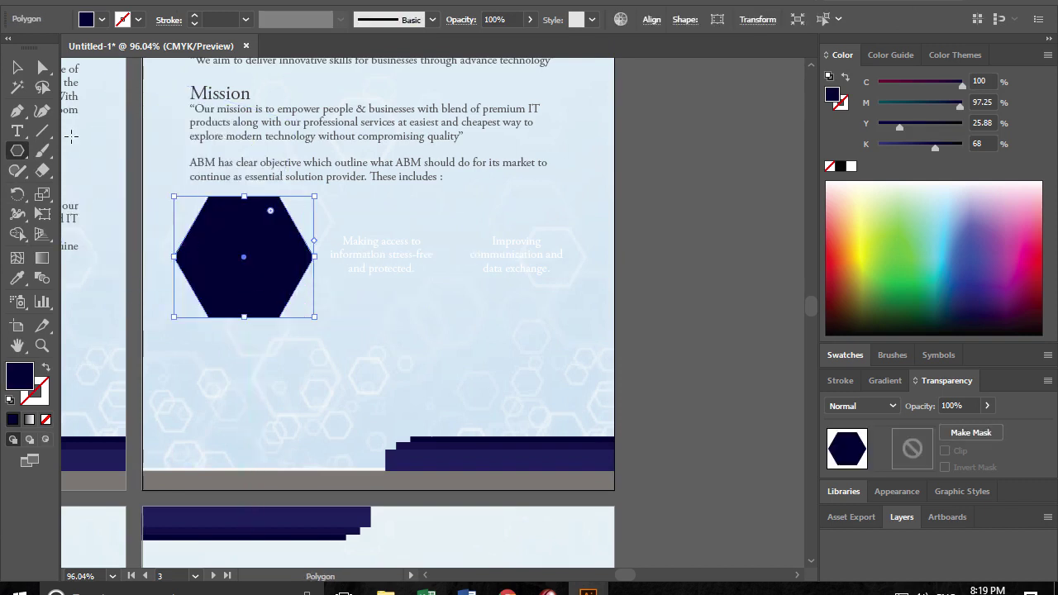
pyautogui.click(17, 69)
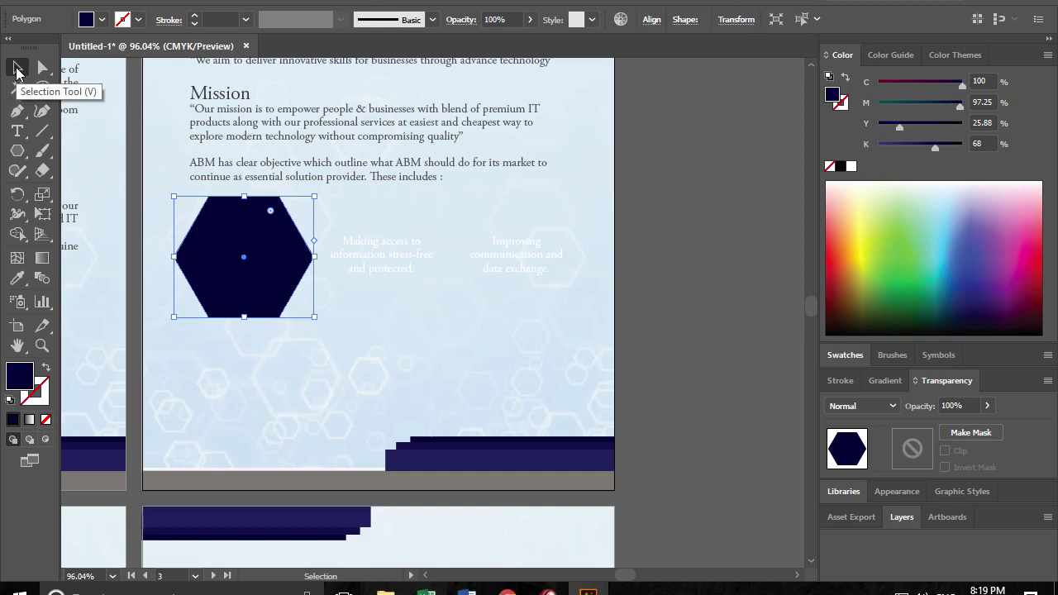
pyautogui.hotkey('ctrl', 'shift', '[')
pyautogui.hotkey('ctrl', 'z')
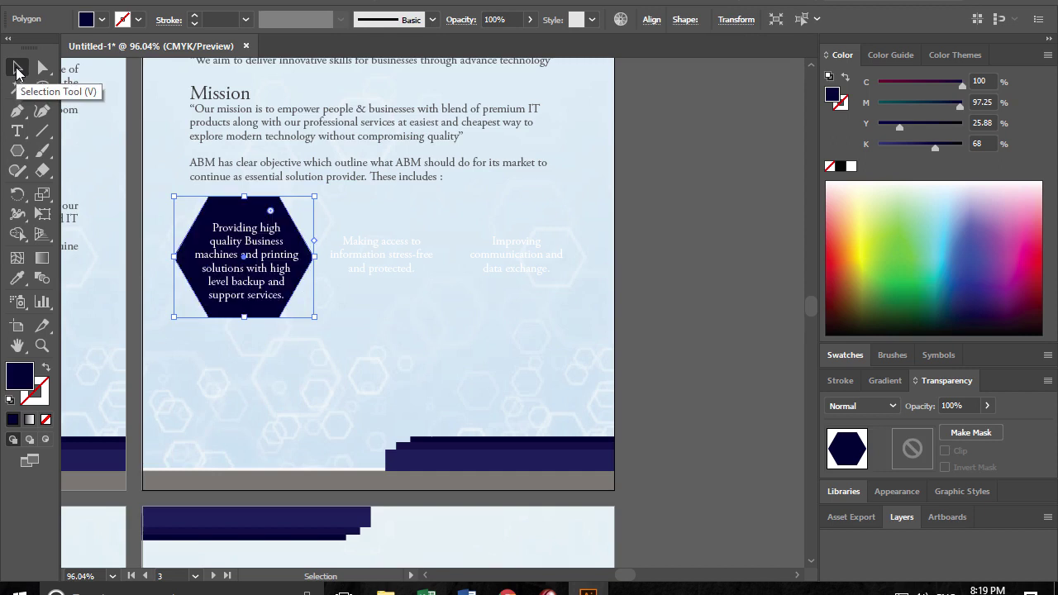
pyautogui.keyDown('shift'); pyautogui.click(236, 271); pyautogui.keyUp('shift')
pyautogui.click(554, 19)
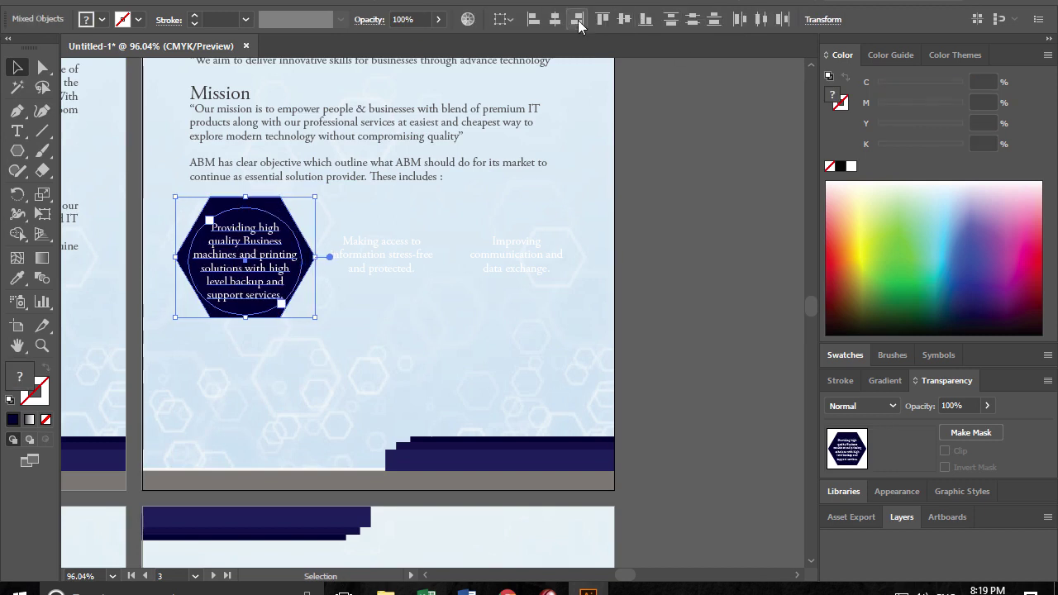
pyautogui.click(624, 19)
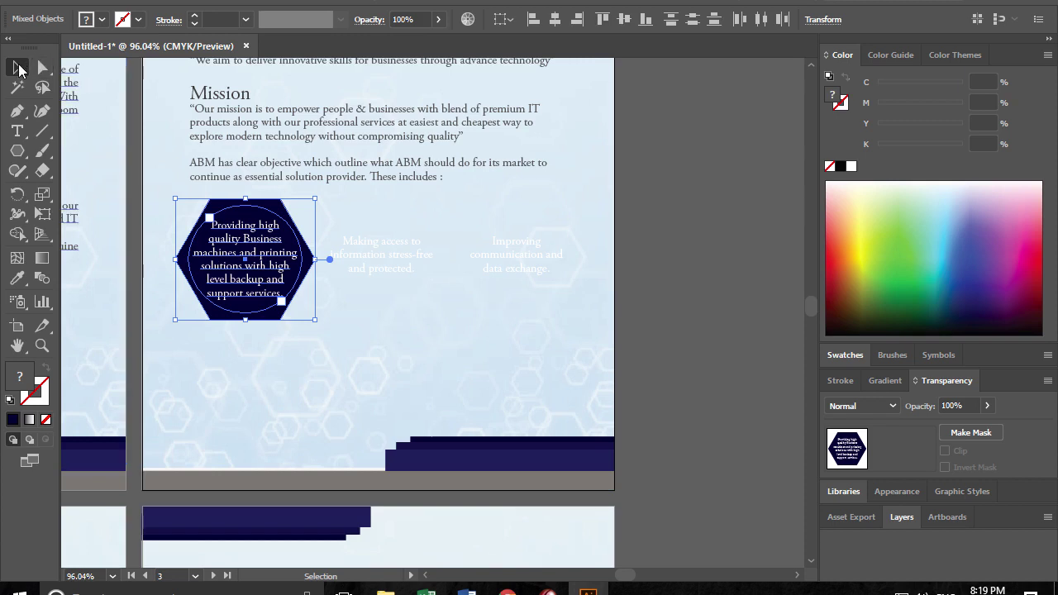
pyautogui.click(136, 120)
# - Duplicate the hexagon under the middle and third text blocks
pyautogui.click(258, 214)
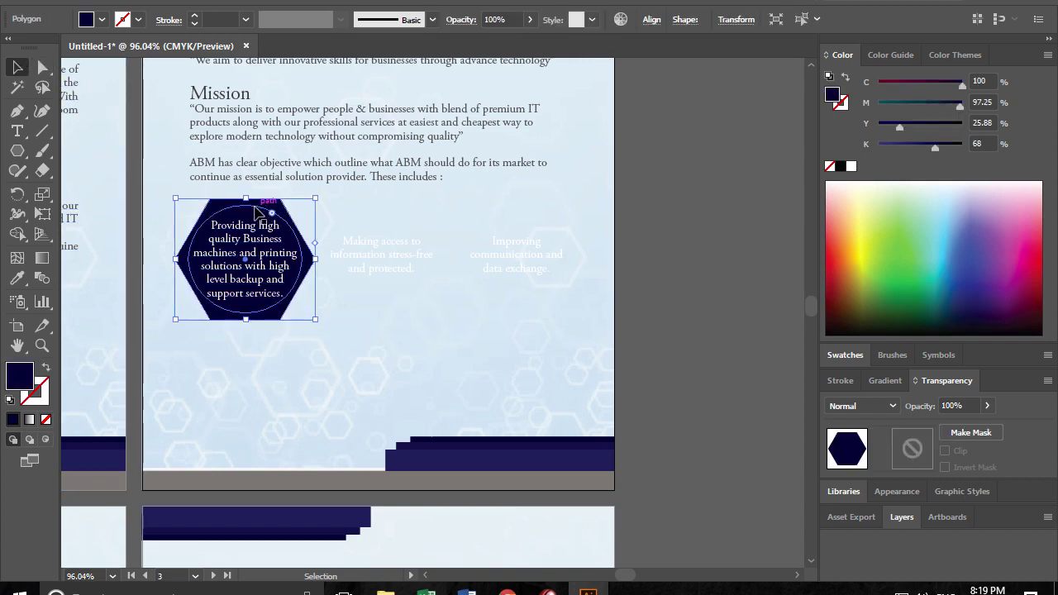
pyautogui.moveTo(264, 203); pyautogui.dragTo(412, 217)
pyautogui.hotkey('ctrl', 'd')
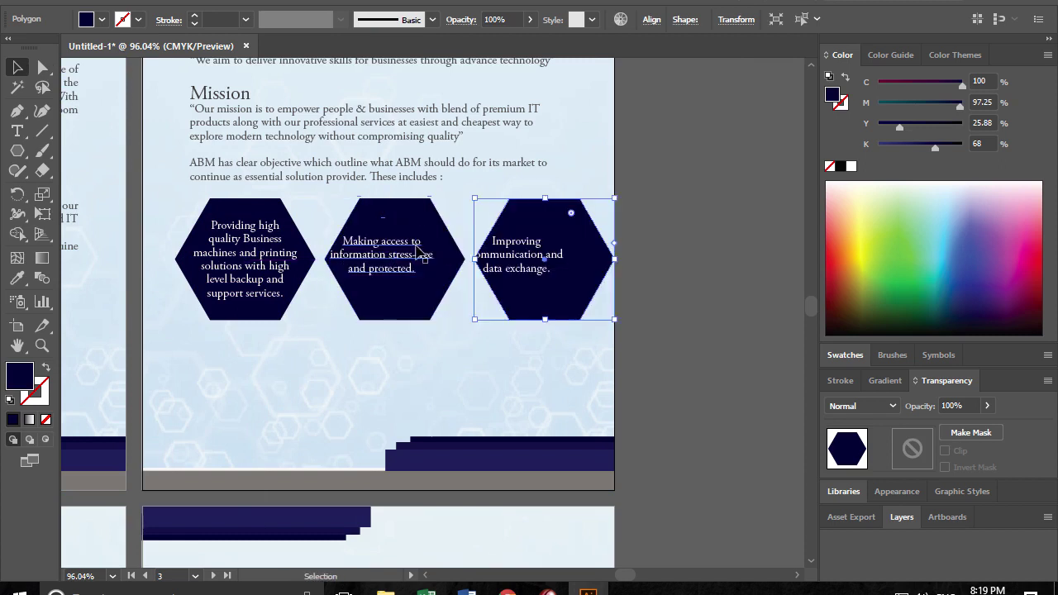
pyautogui.click(722, 285)
# - Centre the right and middle texts horizontally and vertically within their hexagons
pyautogui.click(519, 263)
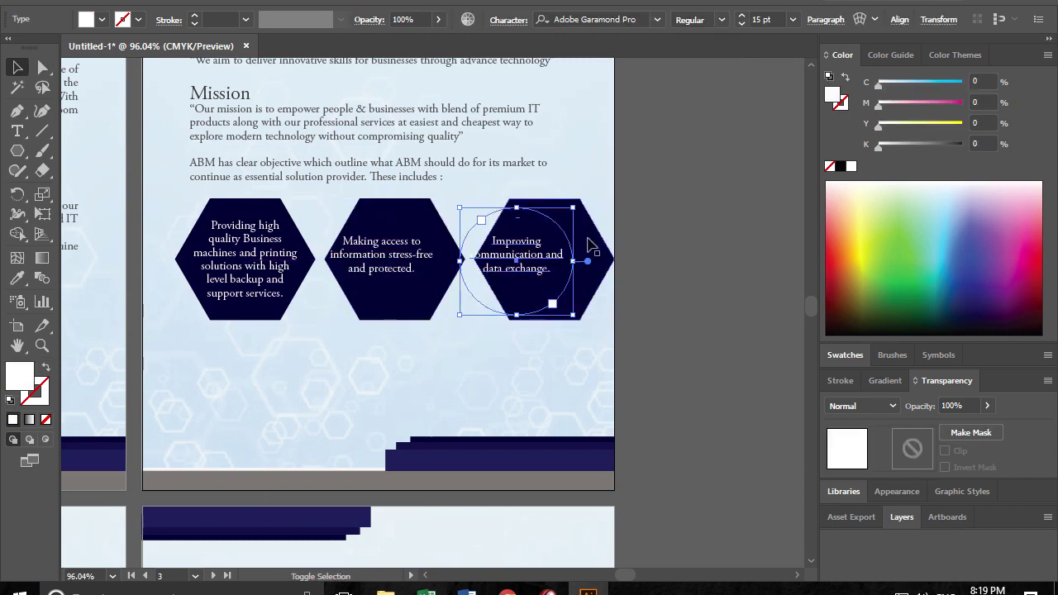
pyautogui.keyDown('shift'); pyautogui.click(587, 238); pyautogui.keyUp('shift')
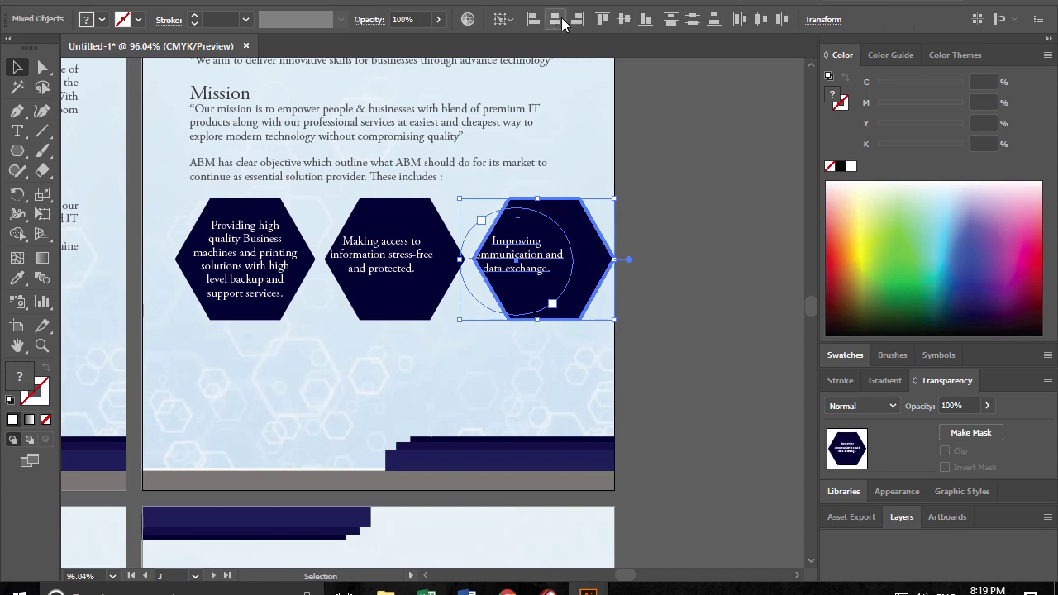
pyautogui.click(560, 22)
pyautogui.click(624, 19)
pyautogui.click(666, 185)
pyautogui.click(416, 267)
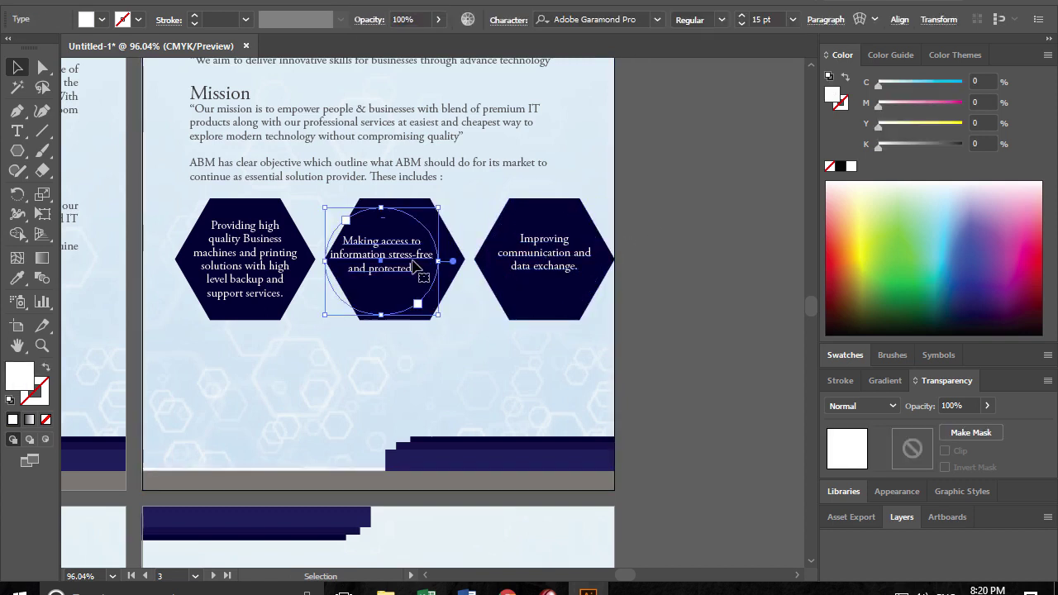
pyautogui.keyDown('shift'); pyautogui.click(422, 293); pyautogui.keyUp('shift')
pyautogui.click(554, 20)
pyautogui.click(623, 19)
pyautogui.click(702, 235)
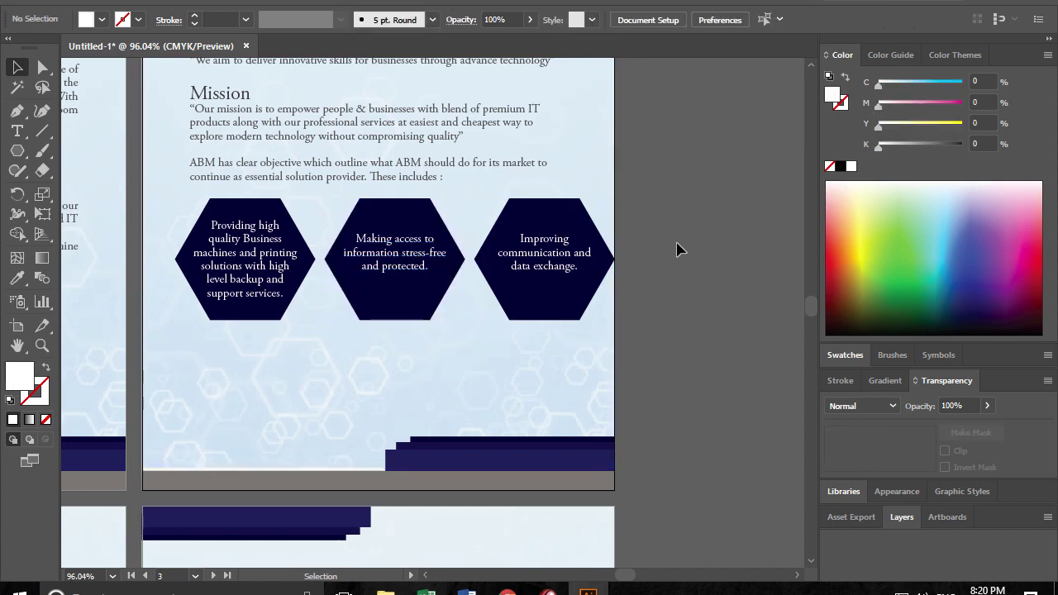
# - Group the hexagons with their text and centre the row horizontally on the page background
pyautogui.moveTo(636, 230); pyautogui.dragTo(305, 285)
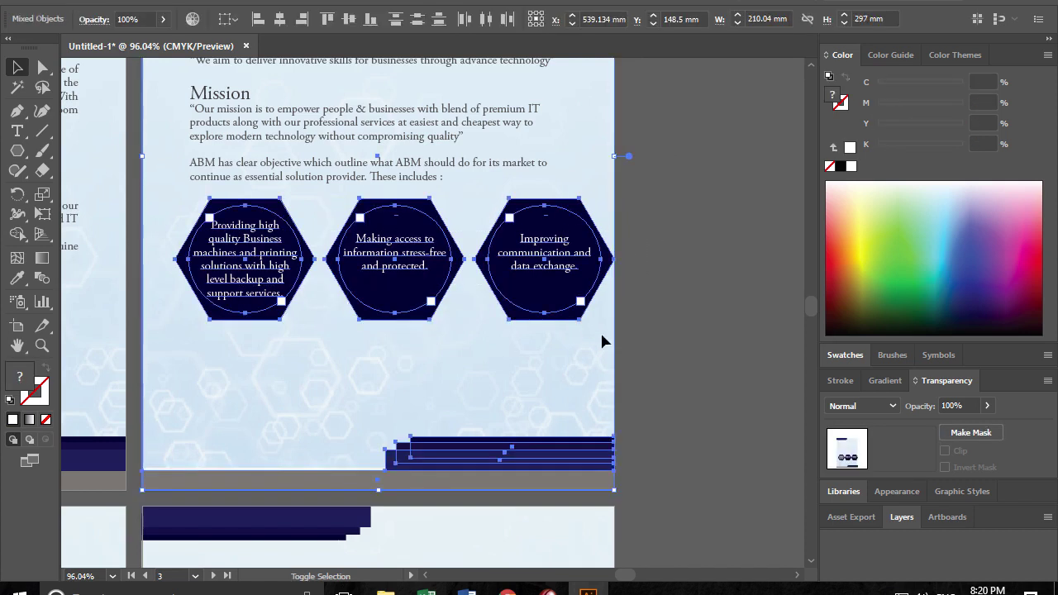
pyautogui.hotkey('ctrl', 'g')
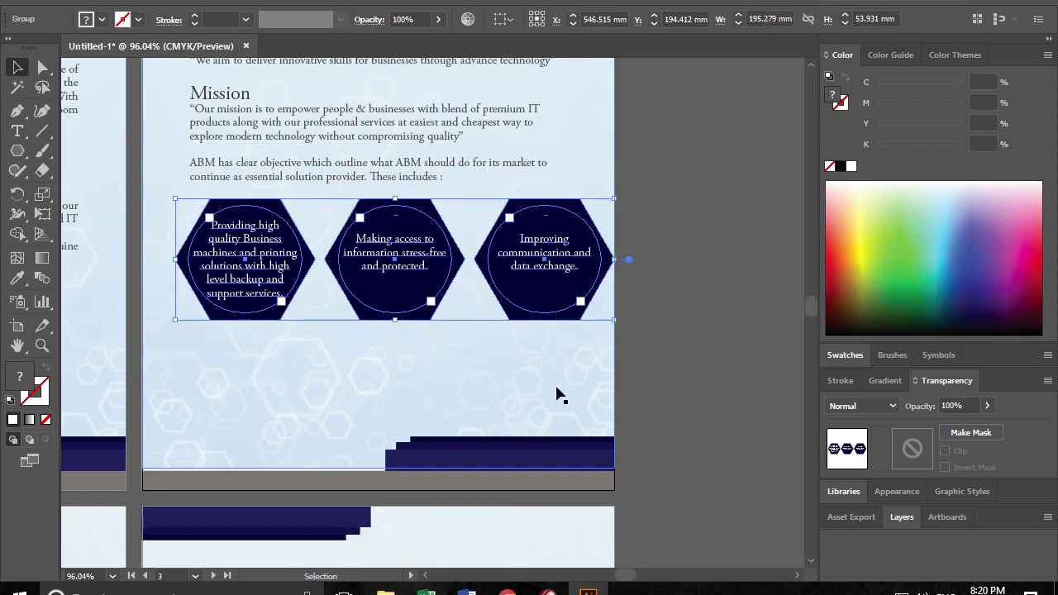
pyautogui.keyDown('shift'); pyautogui.click(346, 373); pyautogui.keyUp('shift')
pyautogui.click(335, 390)
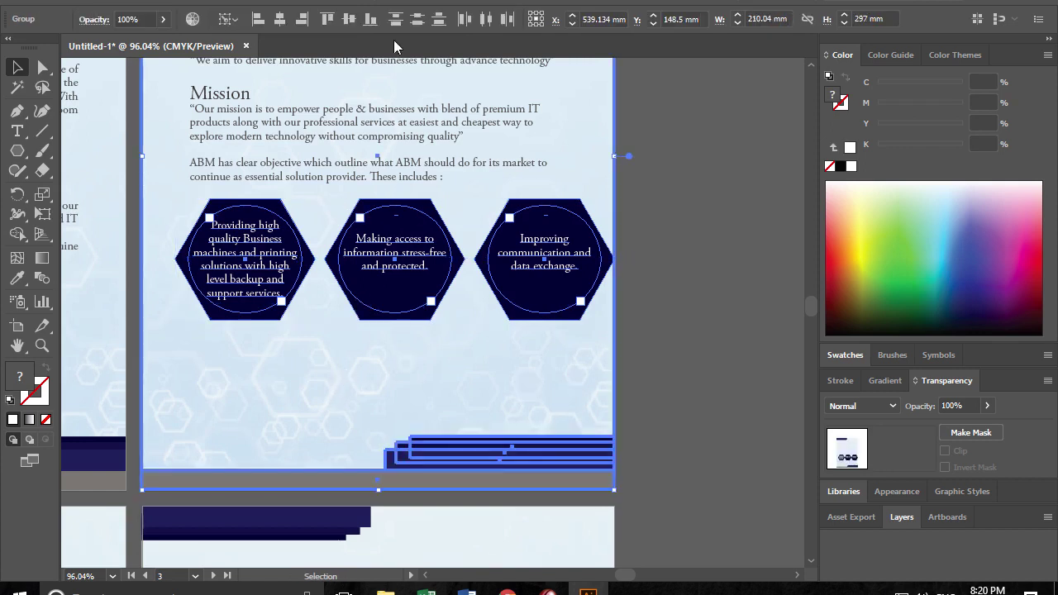
pyautogui.click(281, 20)
pyautogui.click(684, 236)
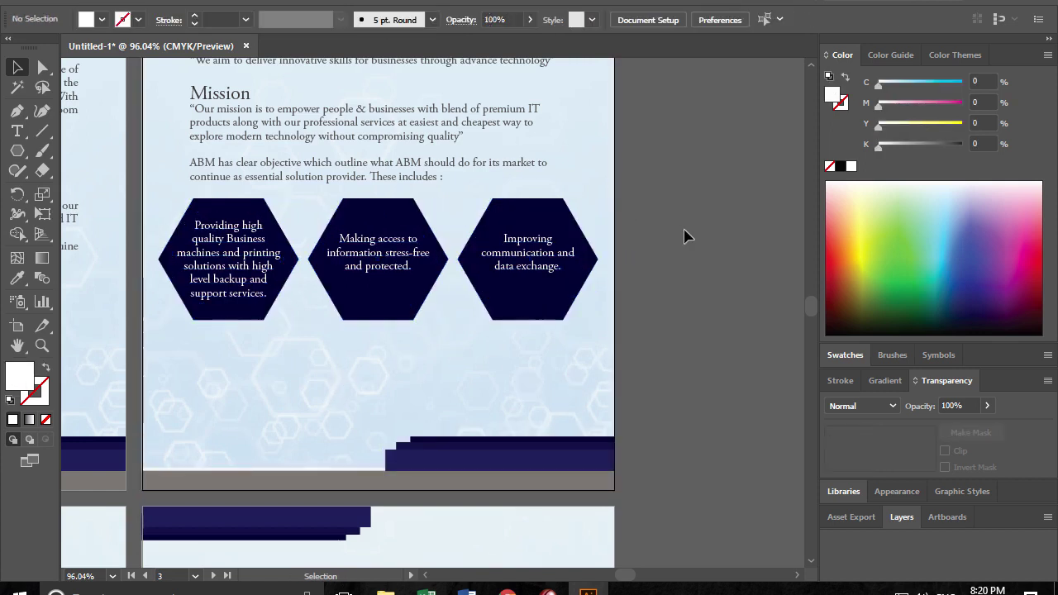
# - Scale the hexagon row down to about 172 mm wide and nudge it slightly lower
pyautogui.scroll(1, 710, 294)
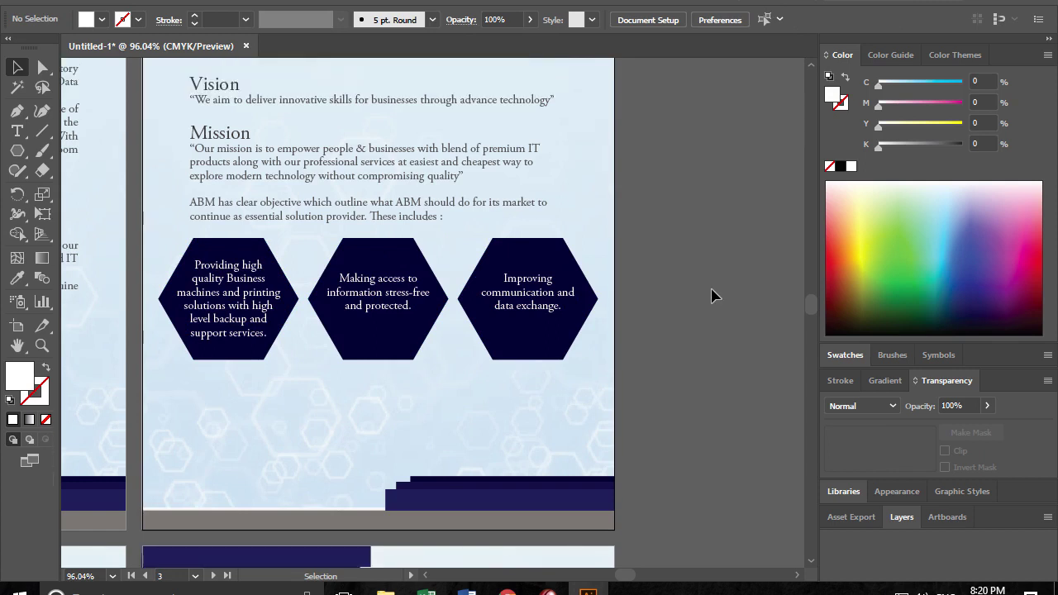
pyautogui.click(562, 335)
pyautogui.moveTo(598, 361); pyautogui.dragTo(574, 354)
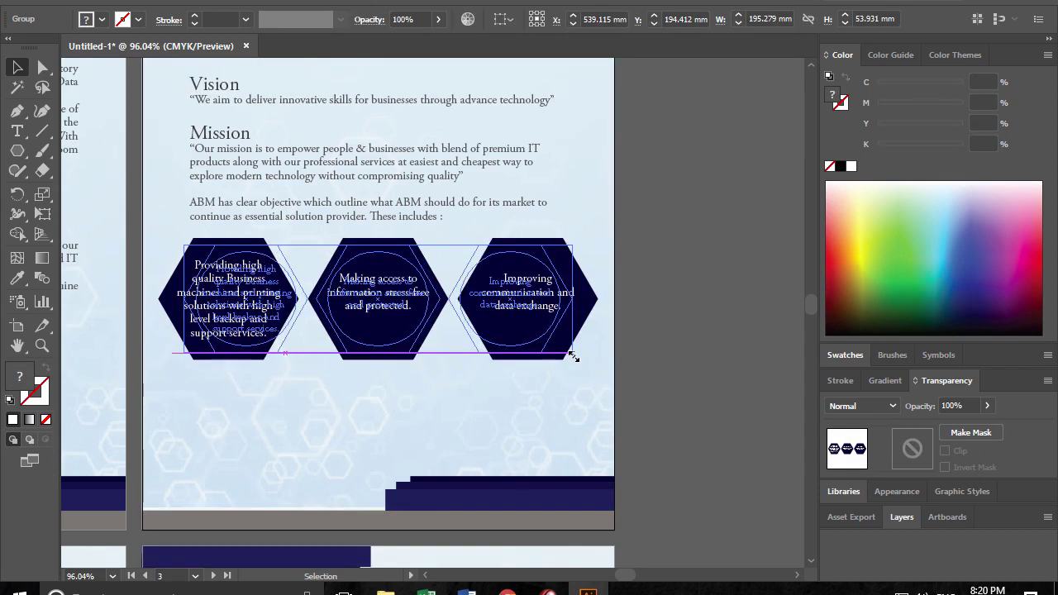
pyautogui.click(742, 345)
pyautogui.hotkey('ctrl', '0')
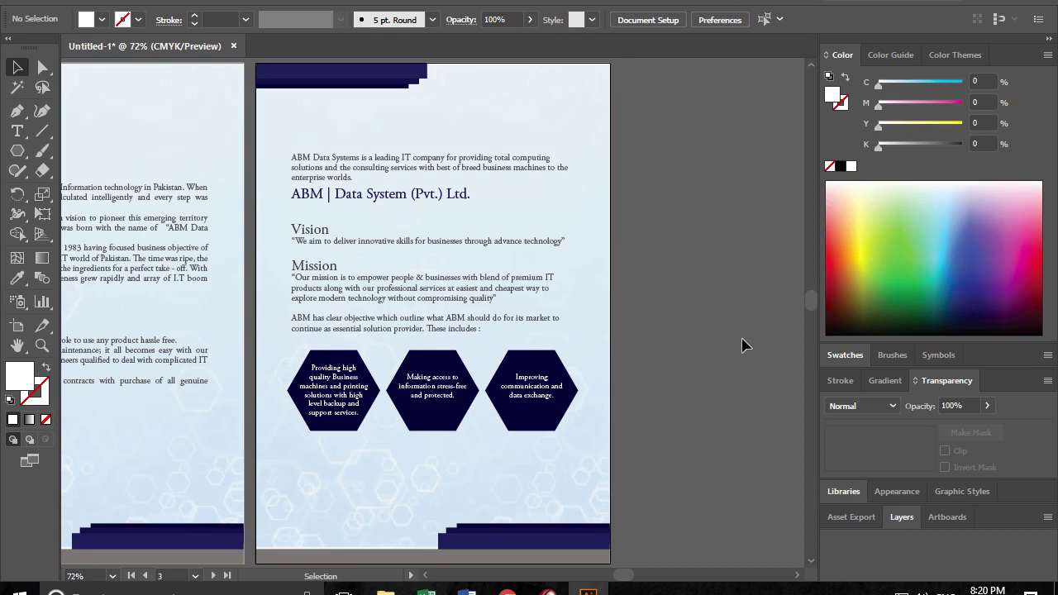
pyautogui.moveTo(549, 388); pyautogui.dragTo(550, 399)
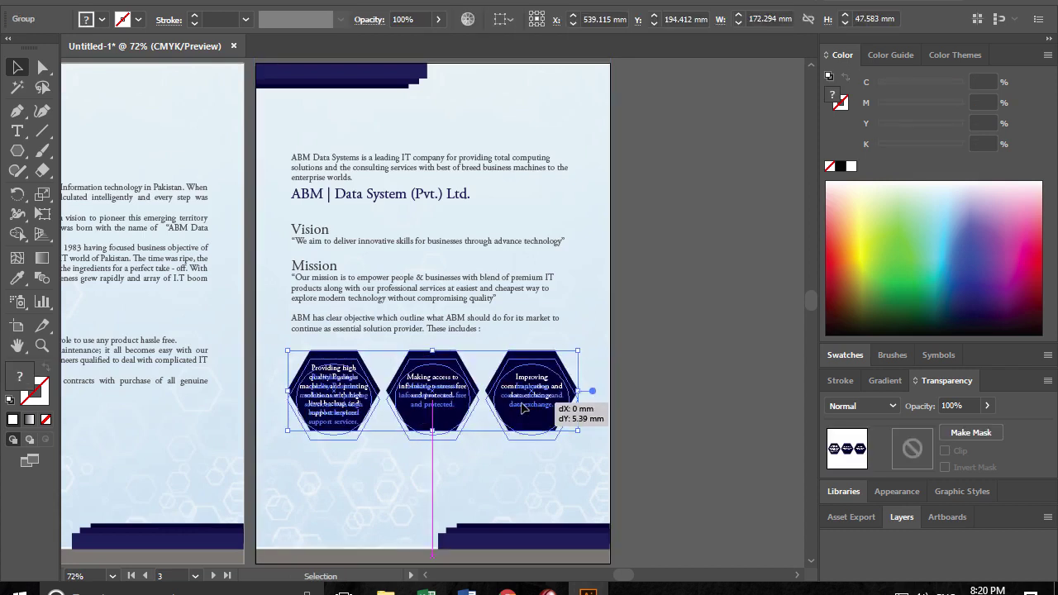
pyautogui.click(692, 405)
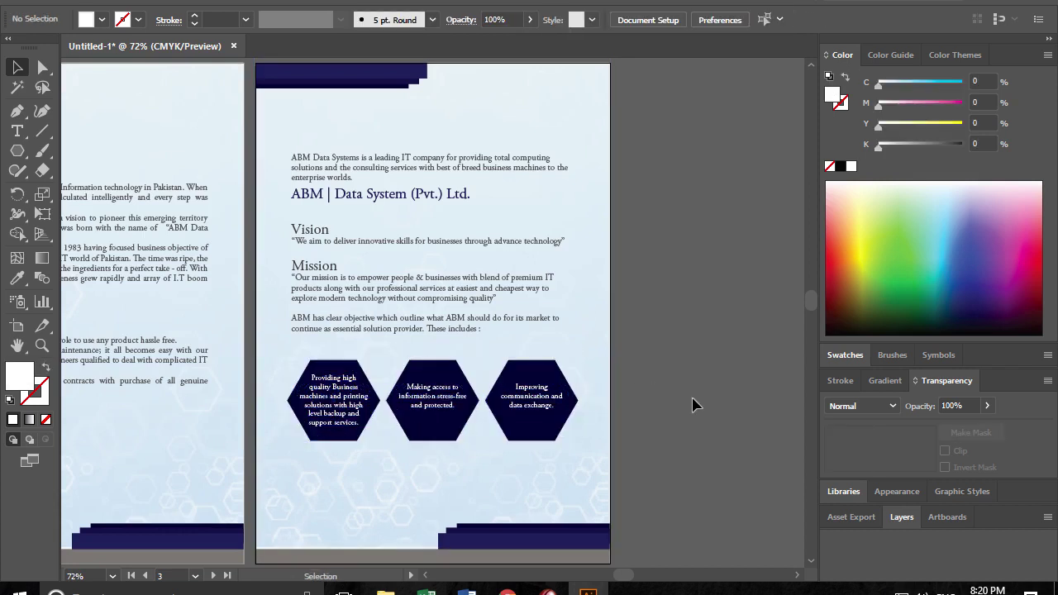
pyautogui.hotkey('ctrl', '-')
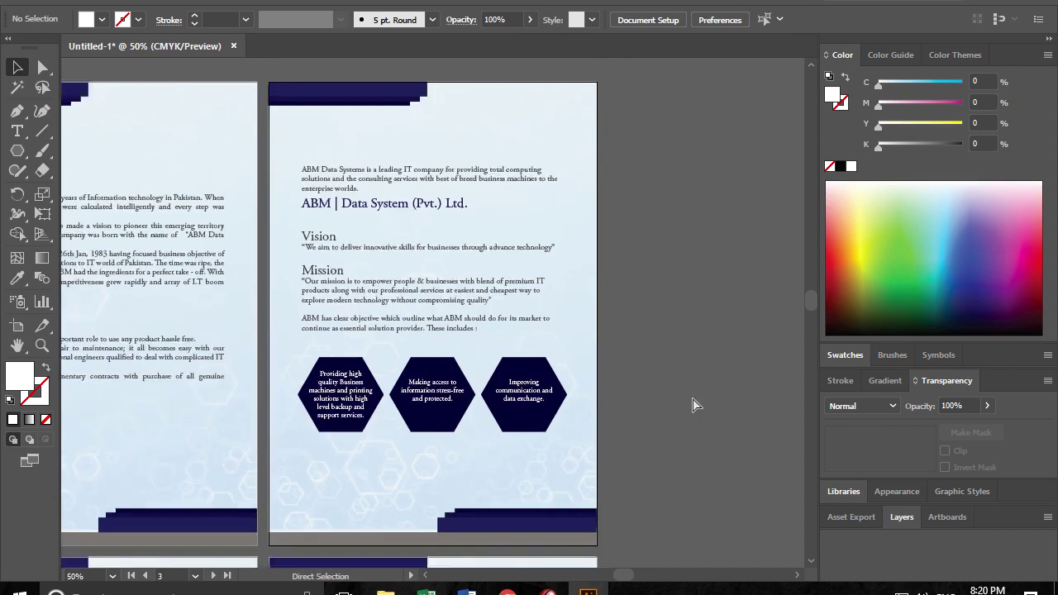
pyautogui.hotkey('ctrl', '-')
pyautogui.hotkey('ctrl', '-')
pyautogui.hotkey('ctrl', '0')
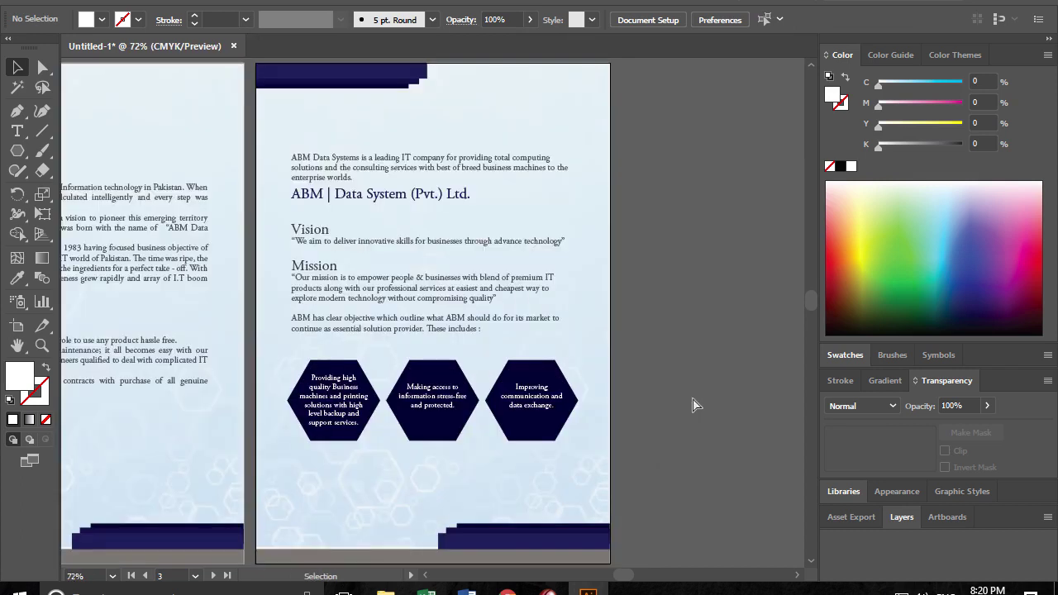
pyautogui.hotkey('ctrl', '-')
pyautogui.hotkey('ctrl', '-')
pyautogui.hotkey('ctrl', '-')
pyautogui.hotkey('ctrl', '-')
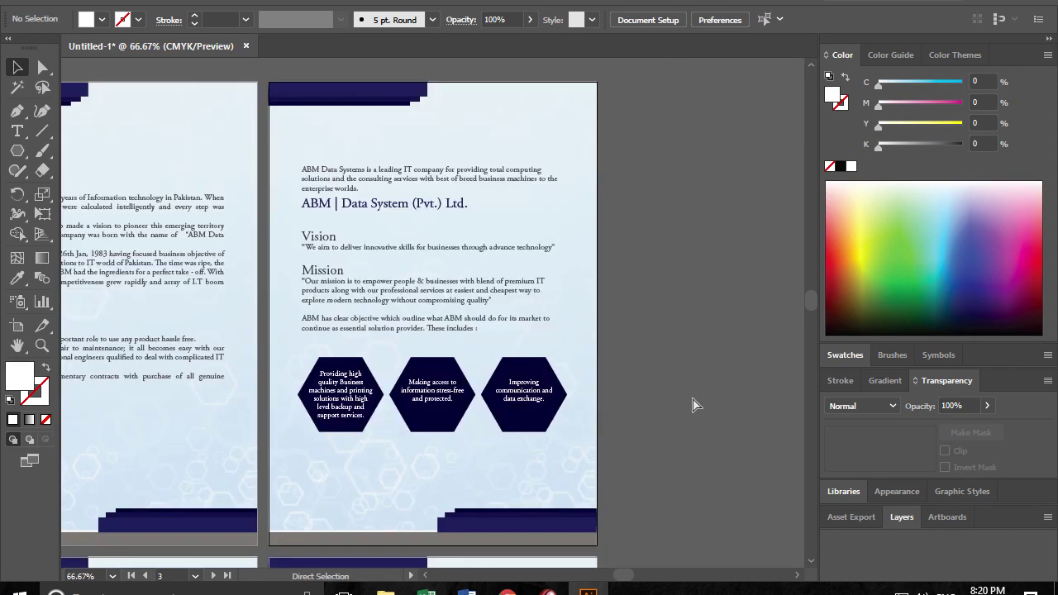
# - Select the History paragraphs from the journey paragraph to the corner stone sentence
pyautogui.scroll(-7, 587, 362)
pyautogui.scroll(-4, 588, 362)
pyautogui.scroll(5, 588, 362)
pyautogui.scroll(1, 496, 339)
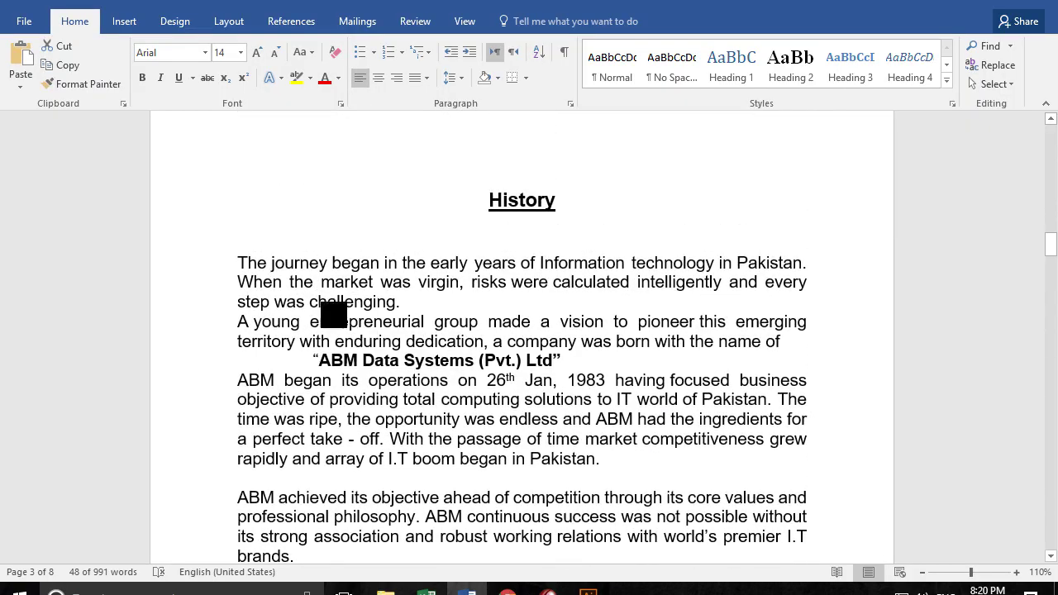
pyautogui.moveTo(240, 262); pyautogui.dragTo(735, 378)
# - Scroll down through the Word profile to look over the Core Values section
pyautogui.scroll(-3, 683, 363)
pyautogui.scroll(-3, 504, 393)
pyautogui.scroll(-3, 507, 394)
pyautogui.scroll(-5, 508, 394)
pyautogui.scroll(-1, 507, 394)
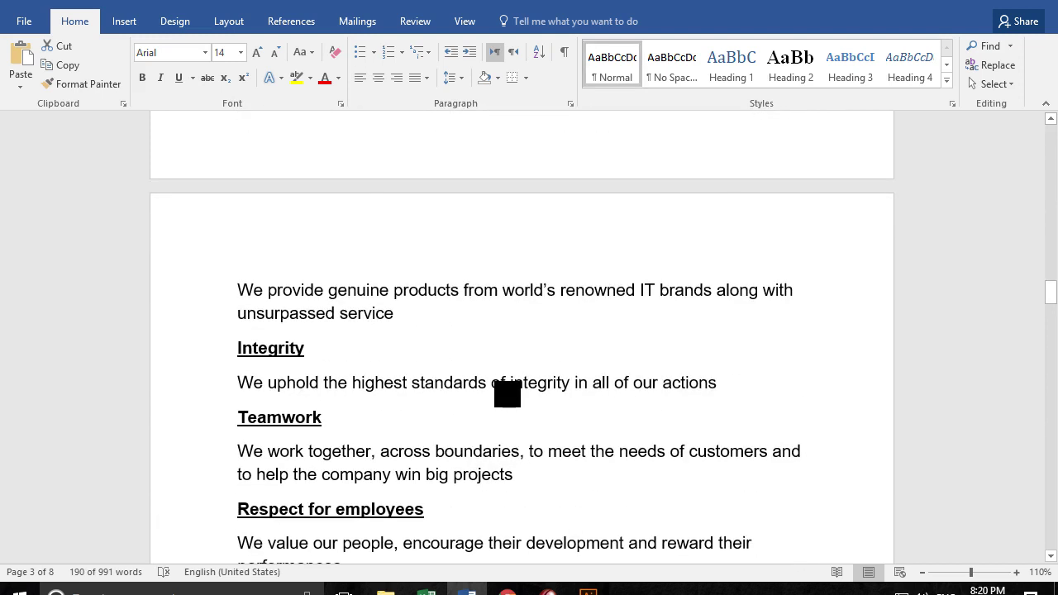
pyautogui.scroll(-8, 507, 394)
pyautogui.scroll(-1, 507, 394)
pyautogui.scroll(4, 507, 394)
pyautogui.scroll(4, 508, 394)
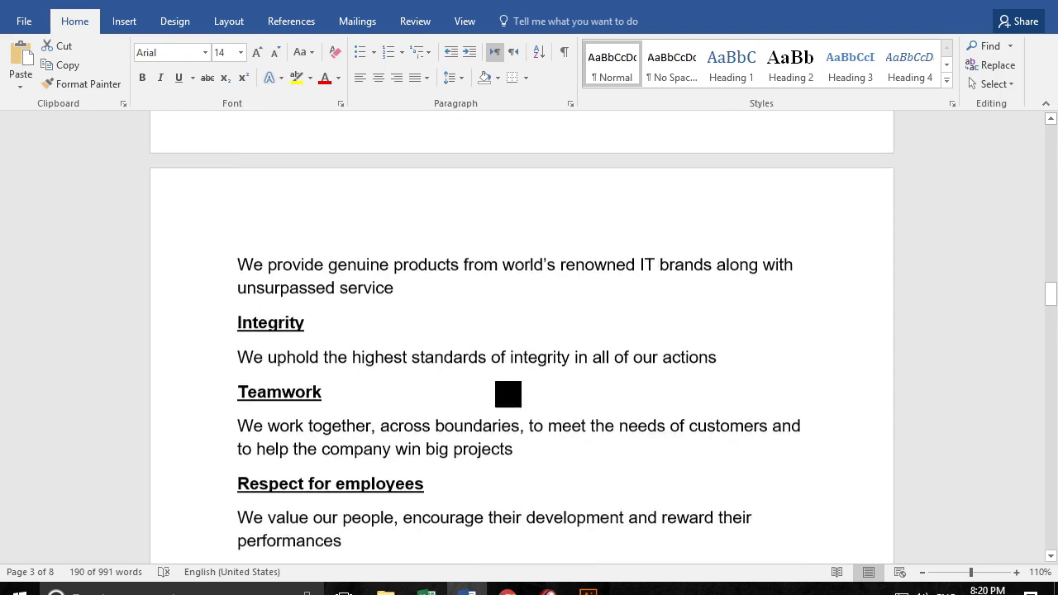
pyautogui.scroll(4, 509, 394)
pyautogui.keyDown('ctrl'); pyautogui.scroll(-1, 508, 394); pyautogui.keyUp('ctrl')
pyautogui.keyDown('ctrl'); pyautogui.scroll(-4, 508, 394); pyautogui.keyUp('ctrl')
pyautogui.scroll(3, 509, 395)
pyautogui.scroll(-1, 507, 394)
# - Paste the History text into the fourth page's text frame and trim the heading to 'History'
pyautogui.hotkey('alt', 'Tab')
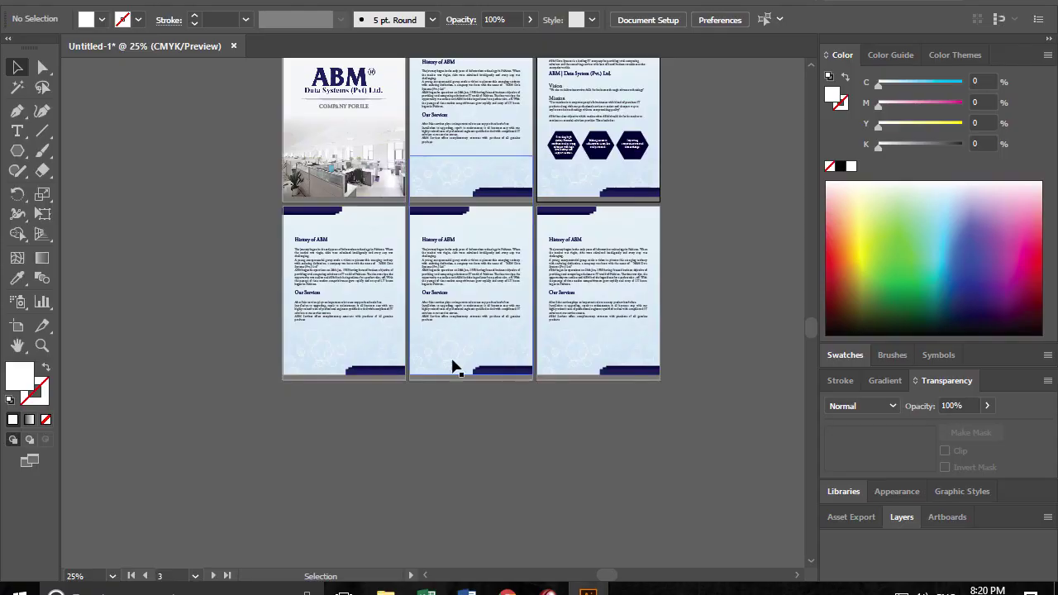
pyautogui.click(335, 268)
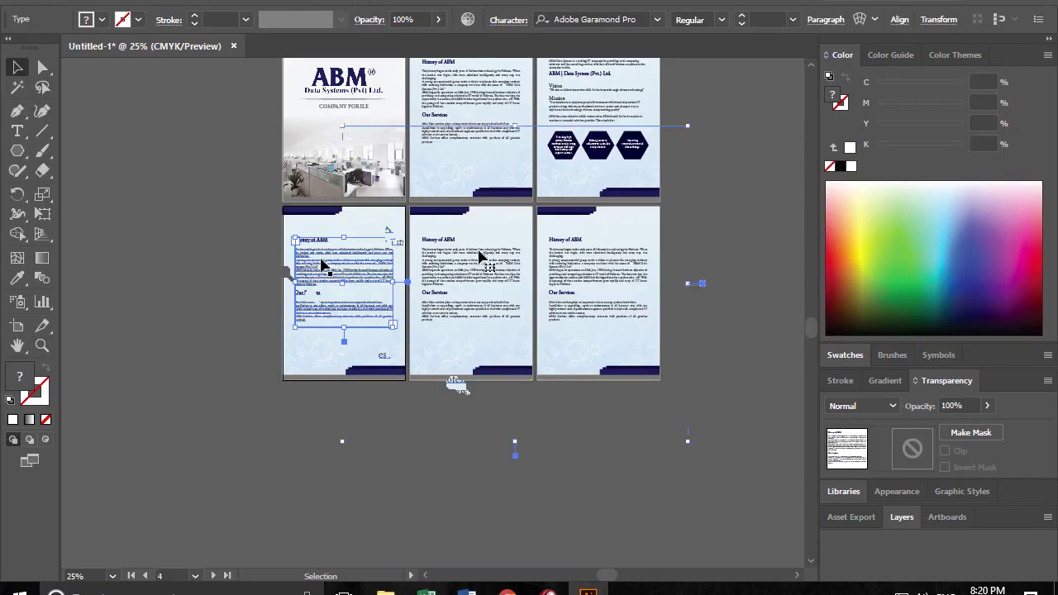
pyautogui.press('t')
pyautogui.hotkey('ctrl', 'v')
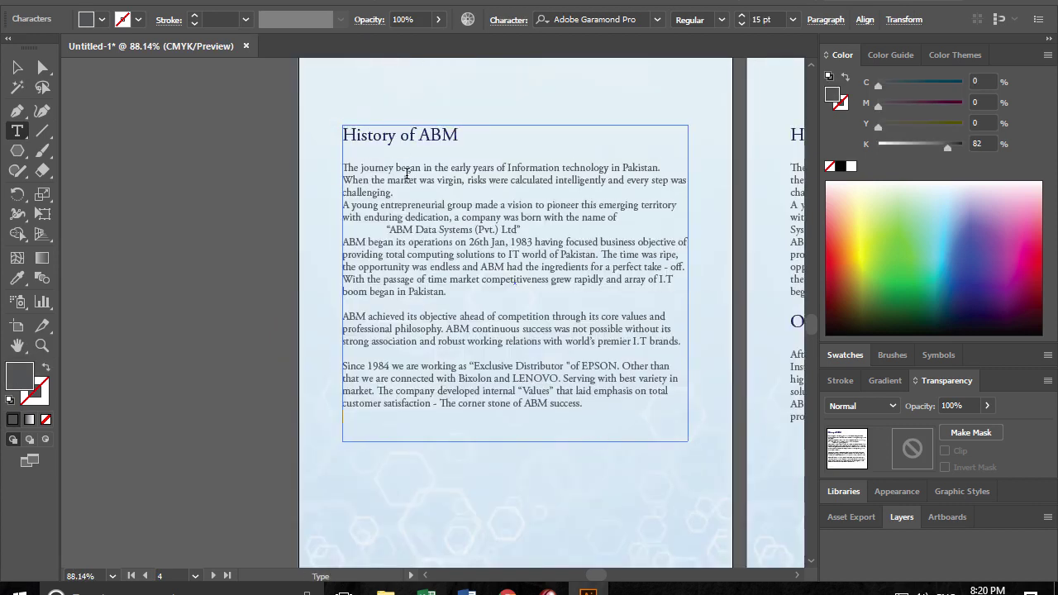
pyautogui.moveTo(404, 135); pyautogui.dragTo(539, 141)
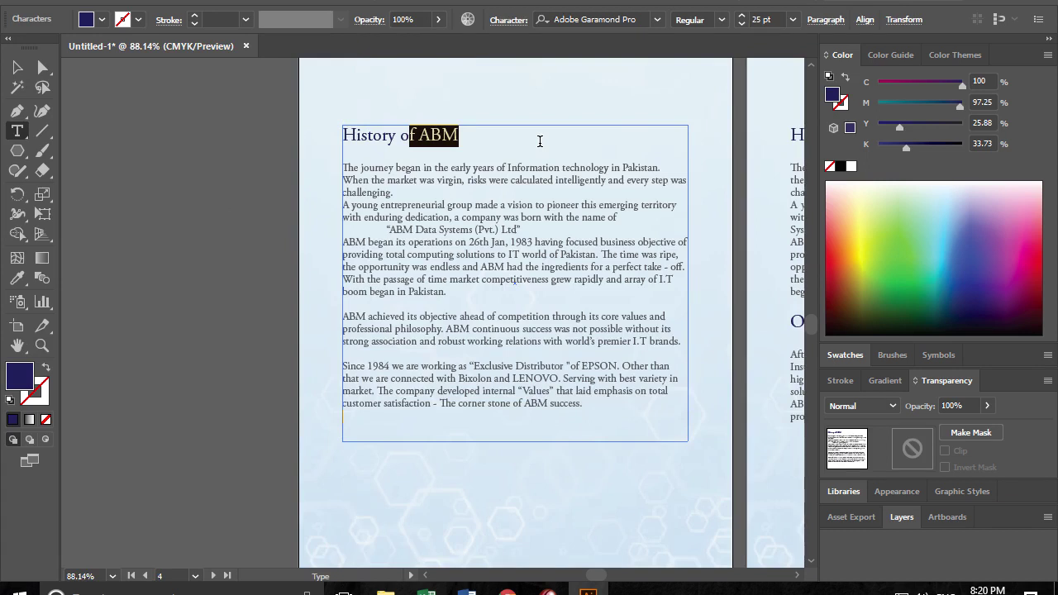
pyautogui.press('Left')
# - Switch to the Word document and scroll around the source text
pyautogui.hotkey('alt', 'Tab')
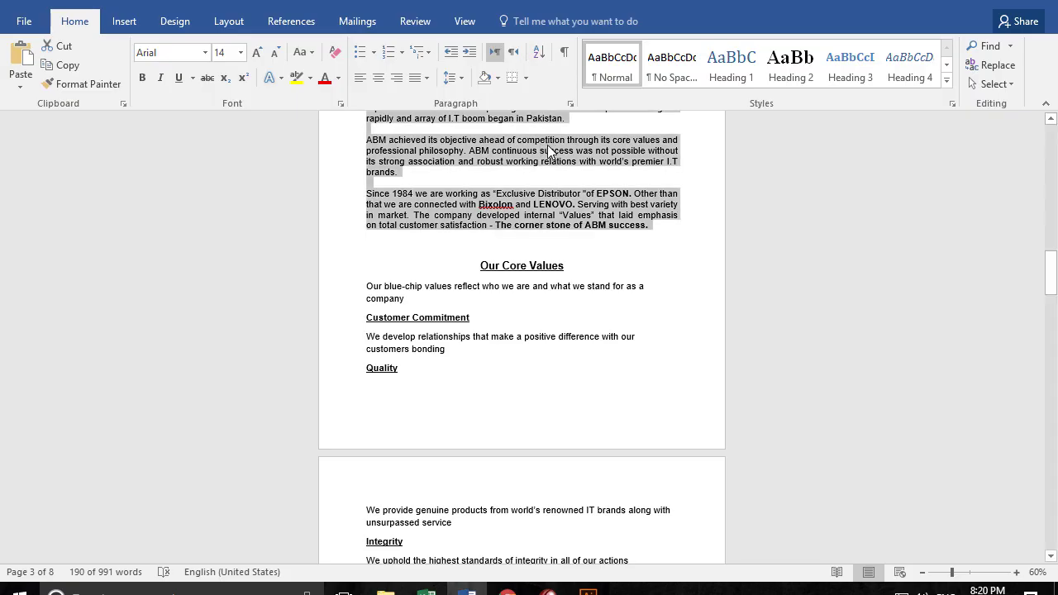
pyautogui.scroll(3, 588, 263)
pyautogui.scroll(3, 588, 263)
pyautogui.scroll(-3, 590, 268)
pyautogui.scroll(-3, 590, 269)
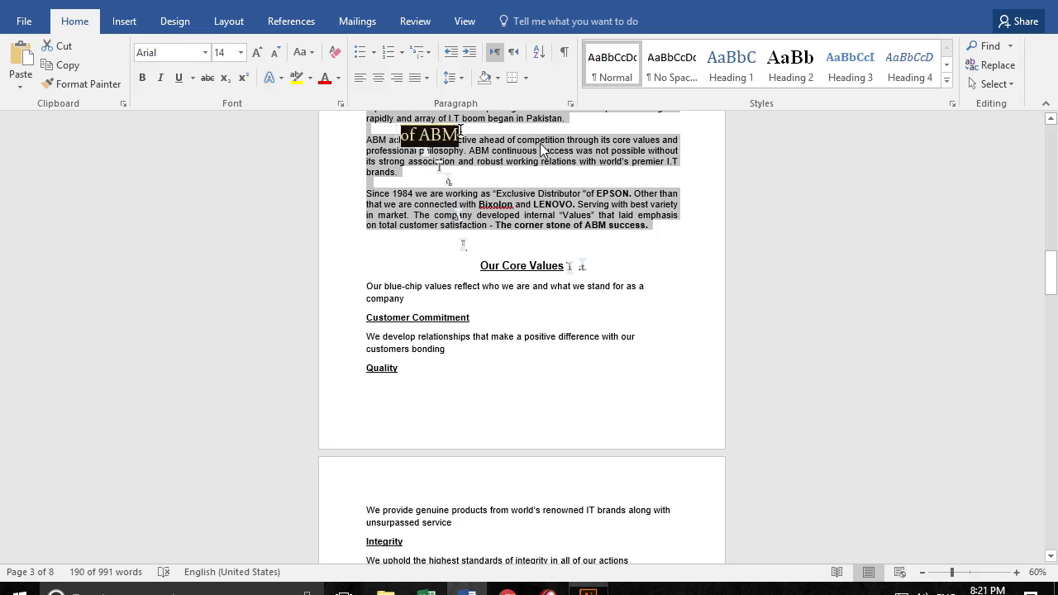
# - Apply the right page's text formatting to the History text with the eyedropper, then undo it
pyautogui.press('Escape')
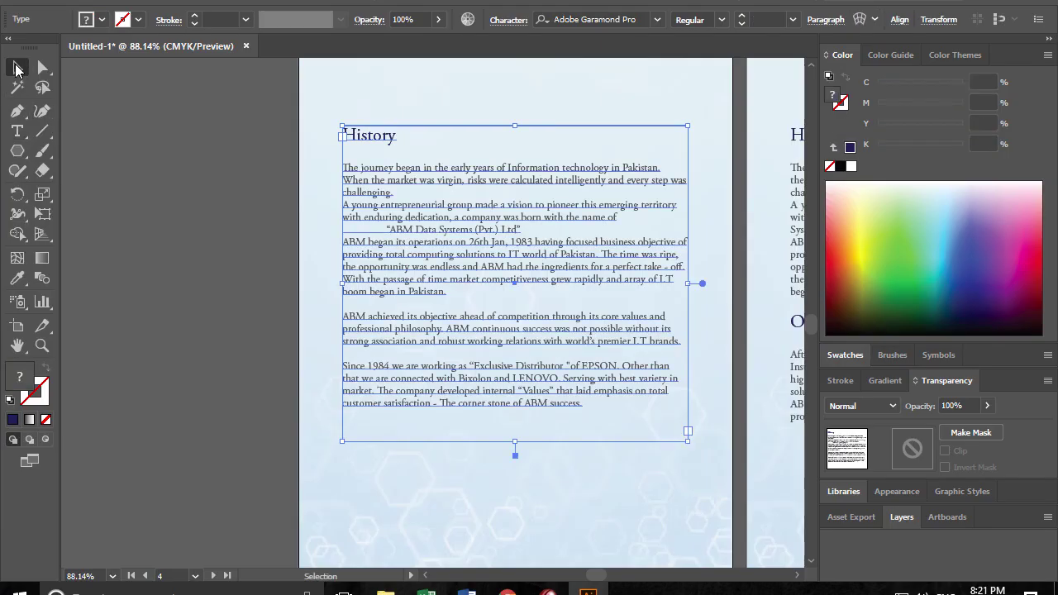
pyautogui.click(277, 342)
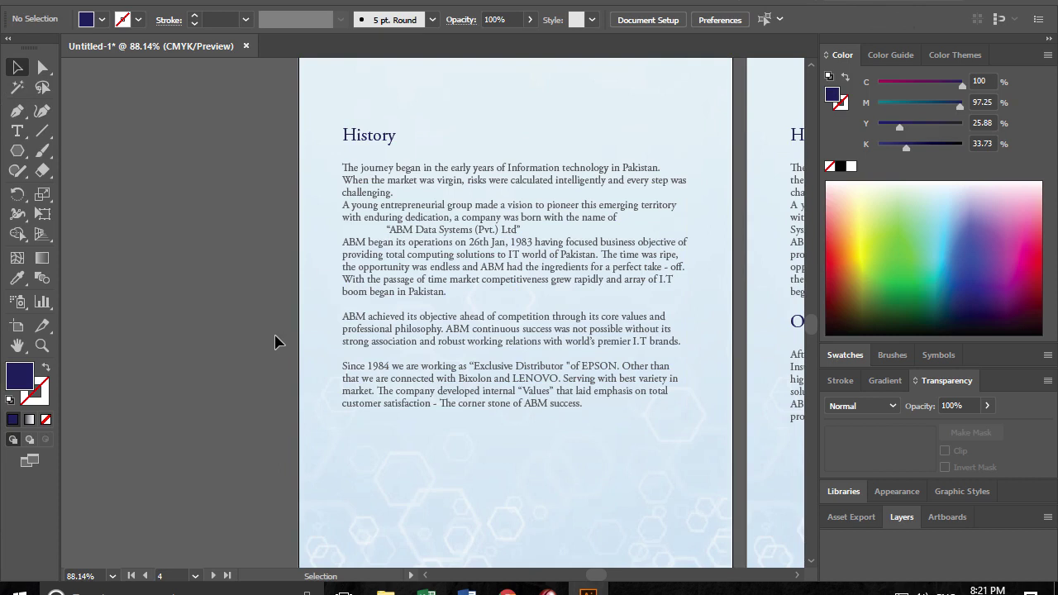
pyautogui.click(442, 330)
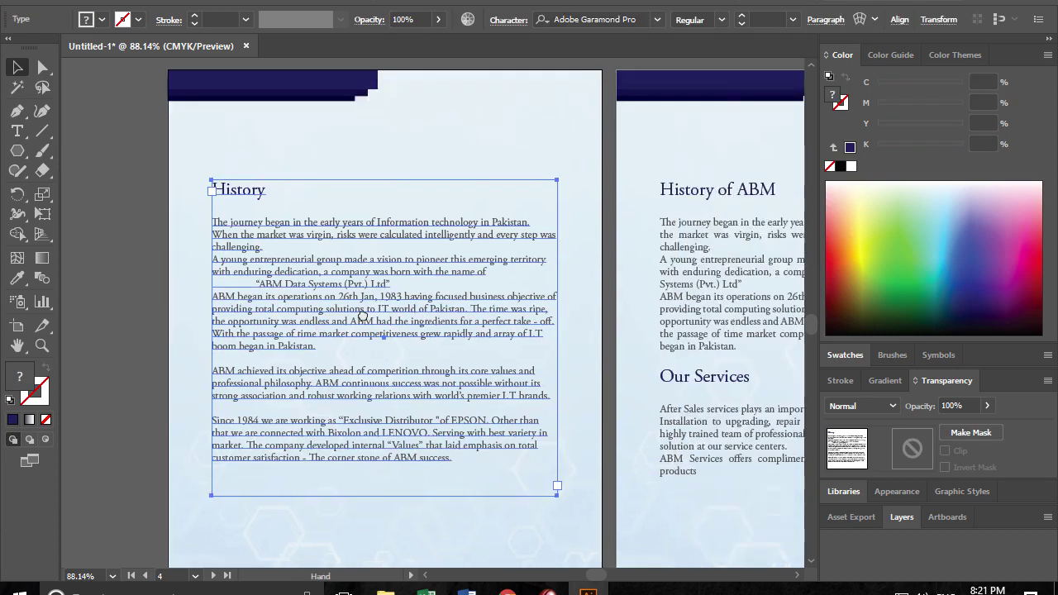
pyautogui.press('i')
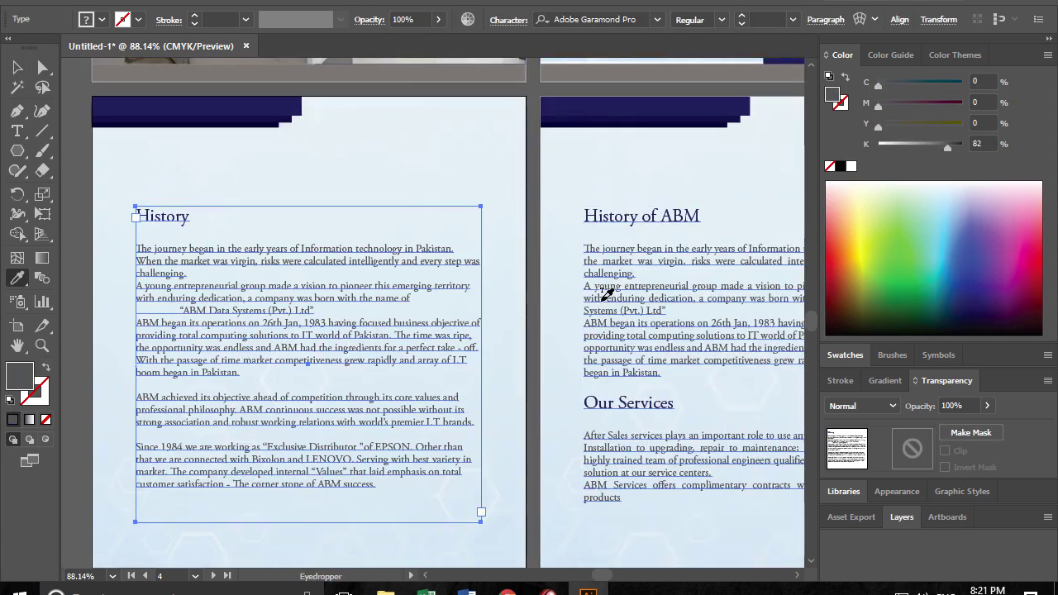
pyautogui.click(604, 300)
pyautogui.click(18, 68)
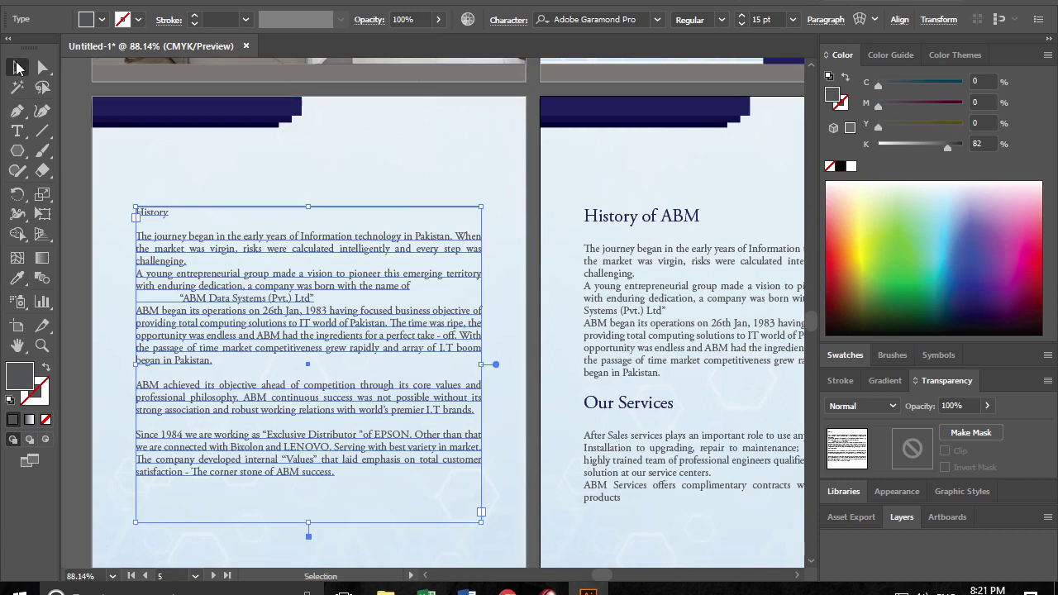
pyautogui.hotkey('ctrl', 'z')
# - Zoom out to view the whole History page, then bring Word to the front
pyautogui.click(260, 318)
pyautogui.scroll(-2, 260, 318)
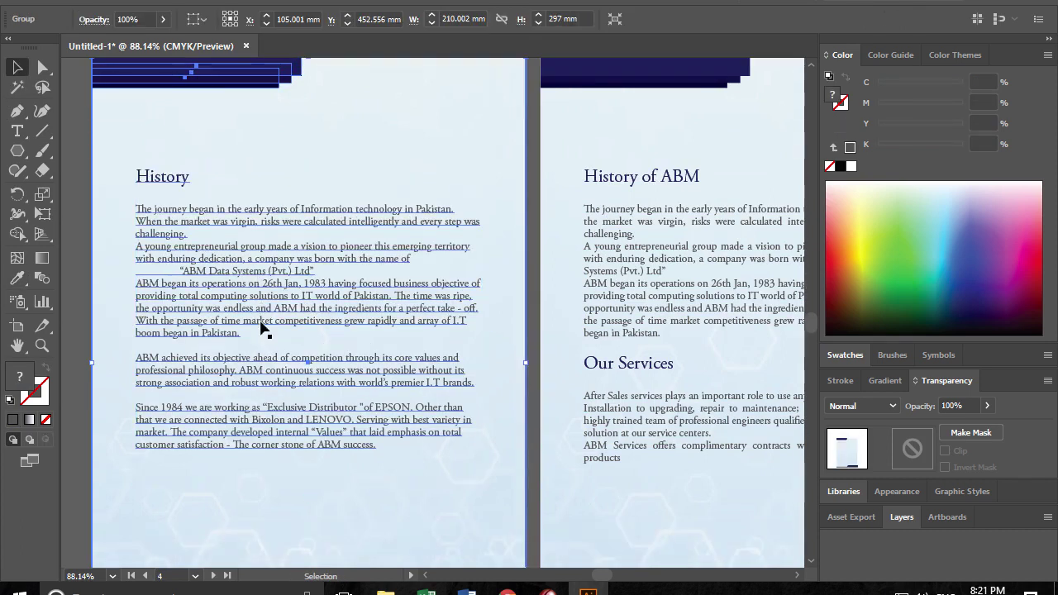
pyautogui.hotkey('ctrl', '-')
pyautogui.hotkey('ctrl', '-')
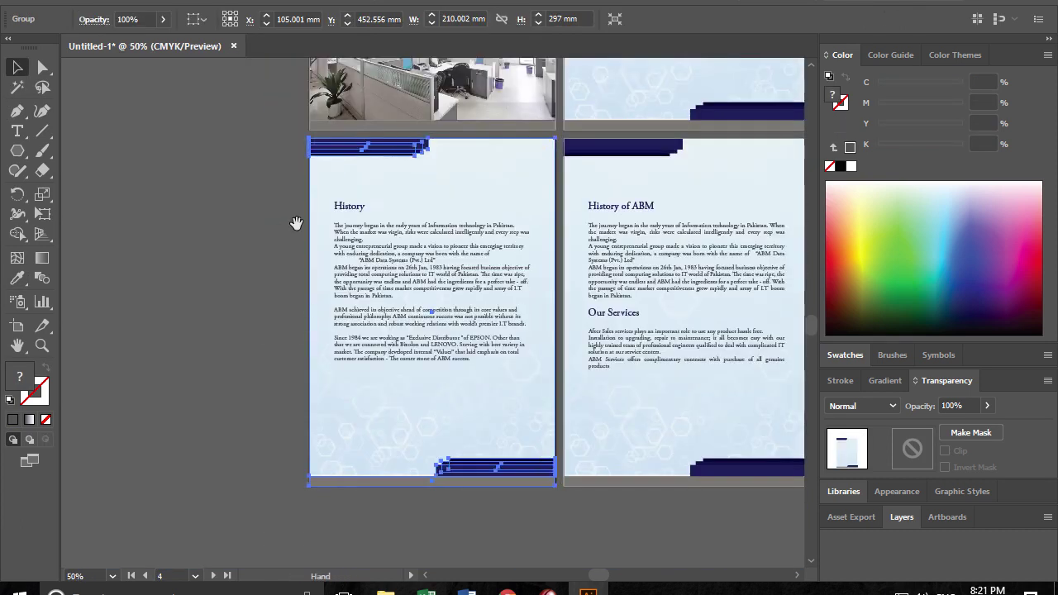
pyautogui.hotkey('alt', 'Tab')
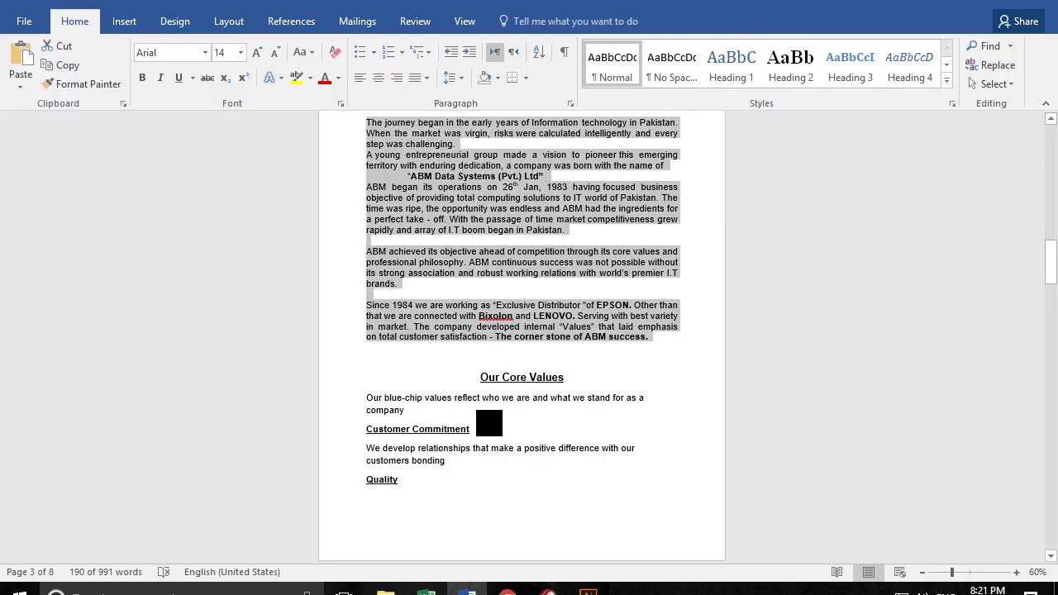
# - Select the Word text from 'Our blue-chip values…' to 'Education', then start editing the middle page's frame
pyautogui.click(494, 397)
pyautogui.moveTo(370, 403); pyautogui.dragTo(490, 423)
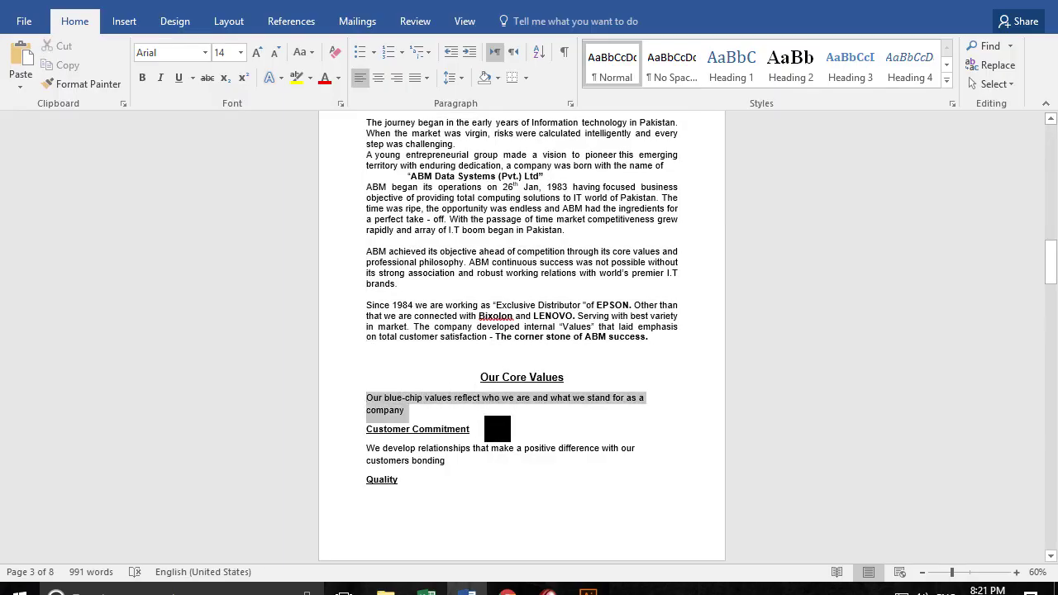
pyautogui.scroll(-8, 491, 425)
pyautogui.scroll(-1, 490, 423)
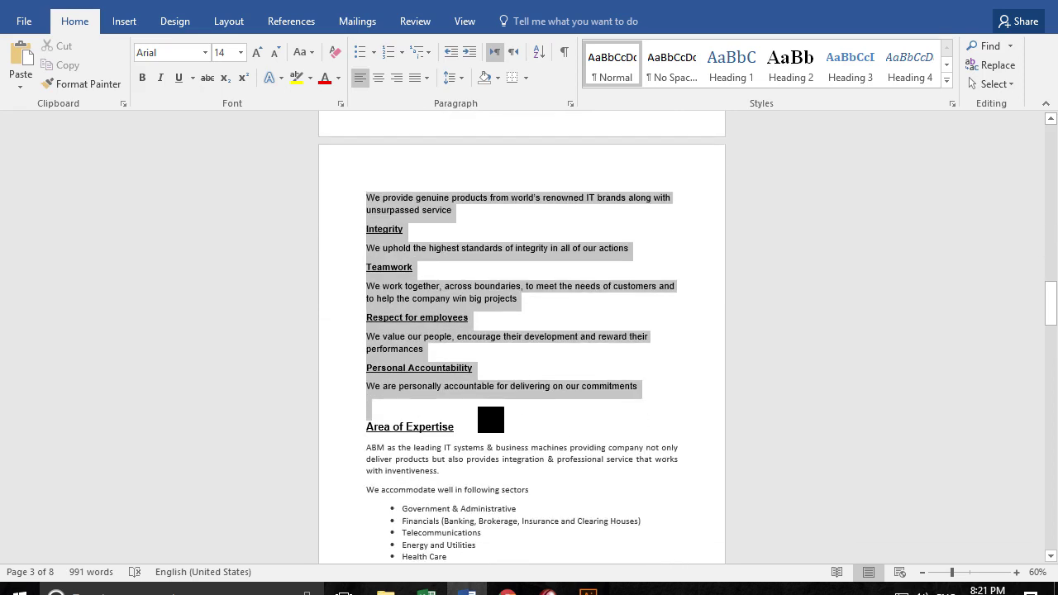
pyautogui.moveTo(490, 423)
pyautogui.mouseDown()
pyautogui.moveTo(589, 379)
pyautogui.moveTo(580, 419)
pyautogui.mouseUp()
pyautogui.scroll(-3, 580, 419)
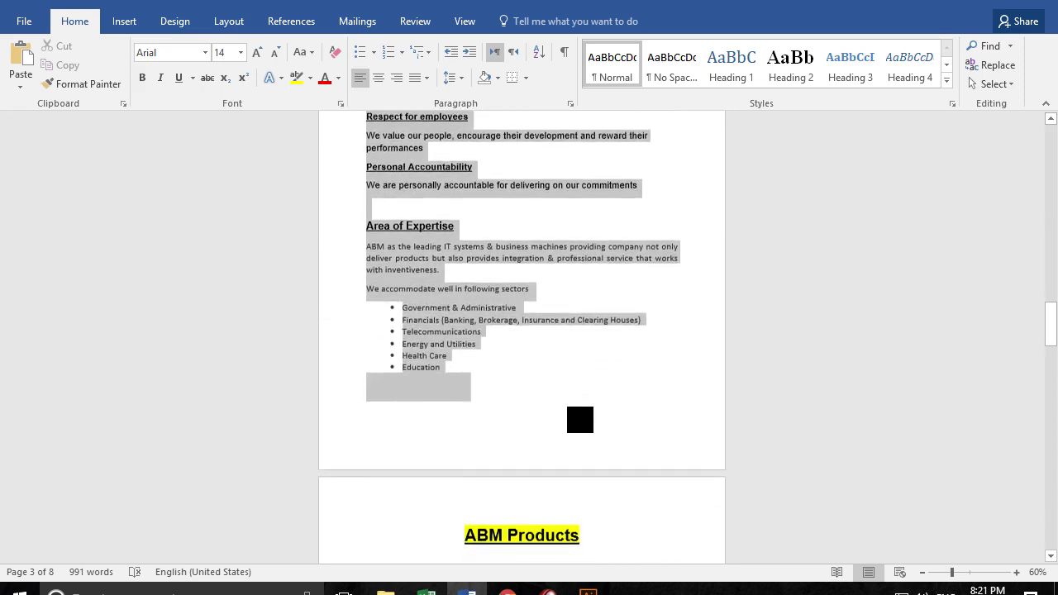
pyautogui.scroll(-1, 580, 419)
pyautogui.moveTo(580, 419); pyautogui.dragTo(560, 279)
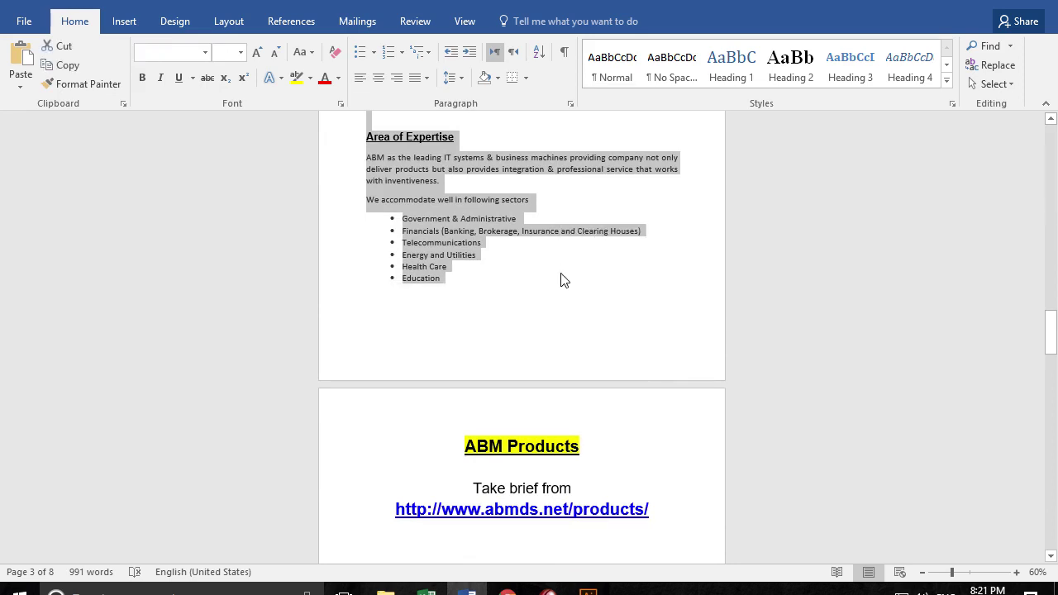
pyautogui.hotkey('alt', 'Tab')
pyautogui.doubleClick(560, 294)
# - Paste the Core Values text over the middle frame's History and Our Services text
pyautogui.hotkey('ctrl', 'a')
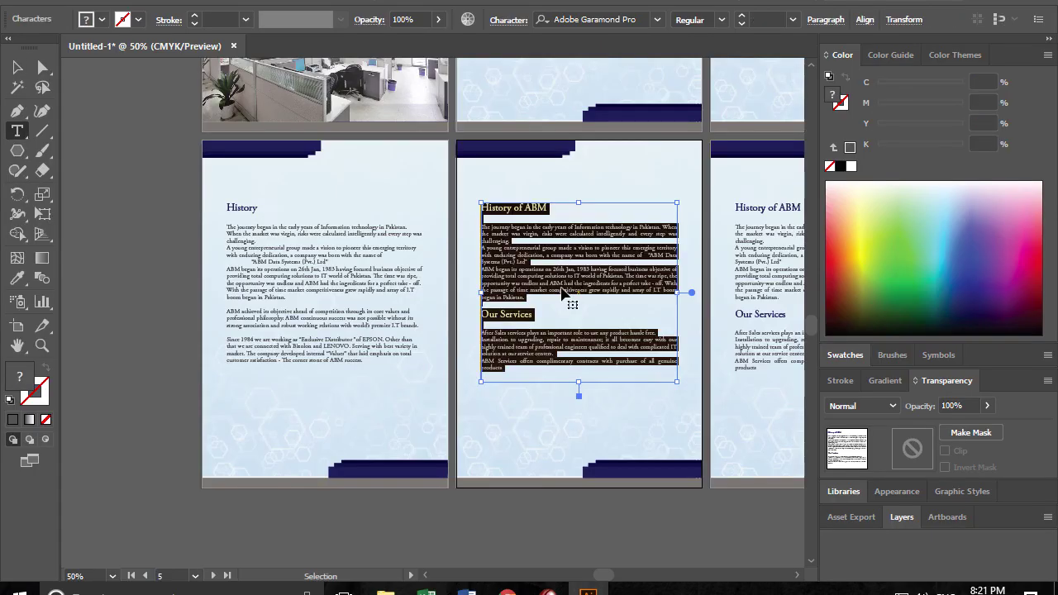
pyautogui.hotkey('ctrl', 'v')
pyautogui.hotkey('ctrl', 'z')
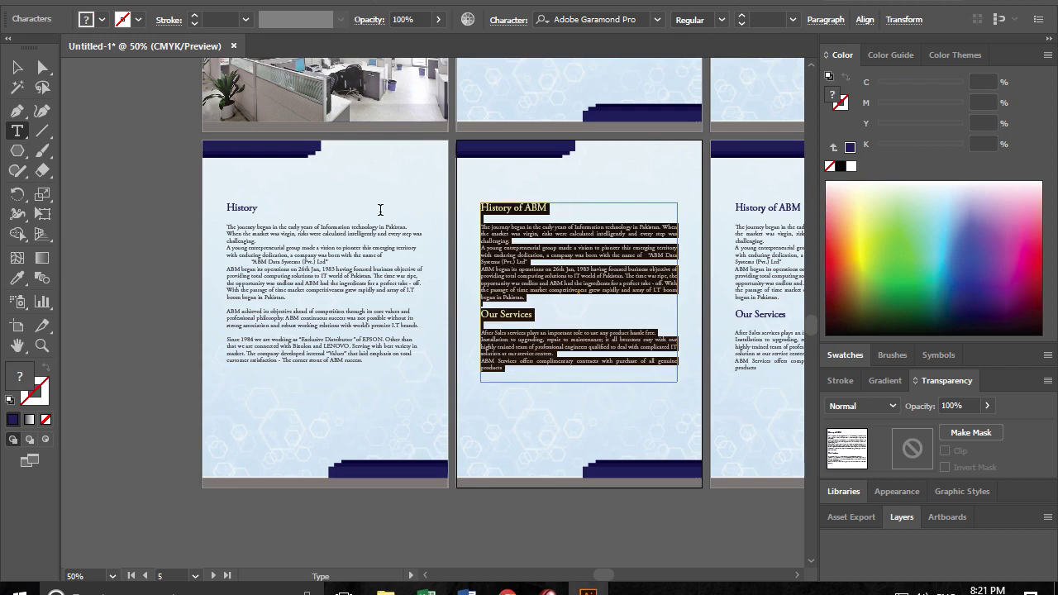
pyautogui.click(538, 255)
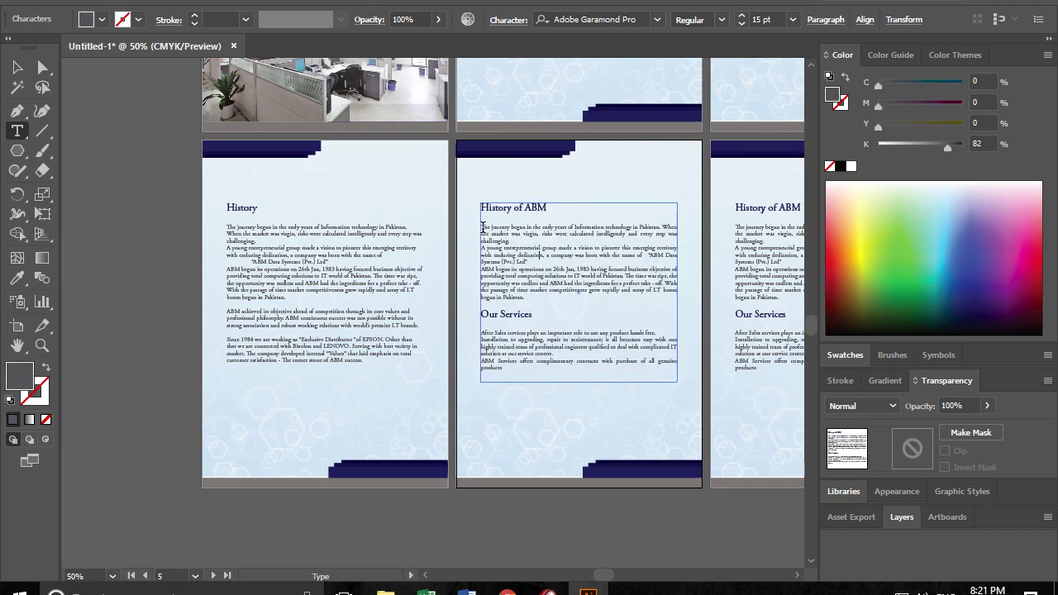
pyautogui.moveTo(483, 227); pyautogui.dragTo(691, 448)
pyautogui.hotkey('ctrl', 'v')
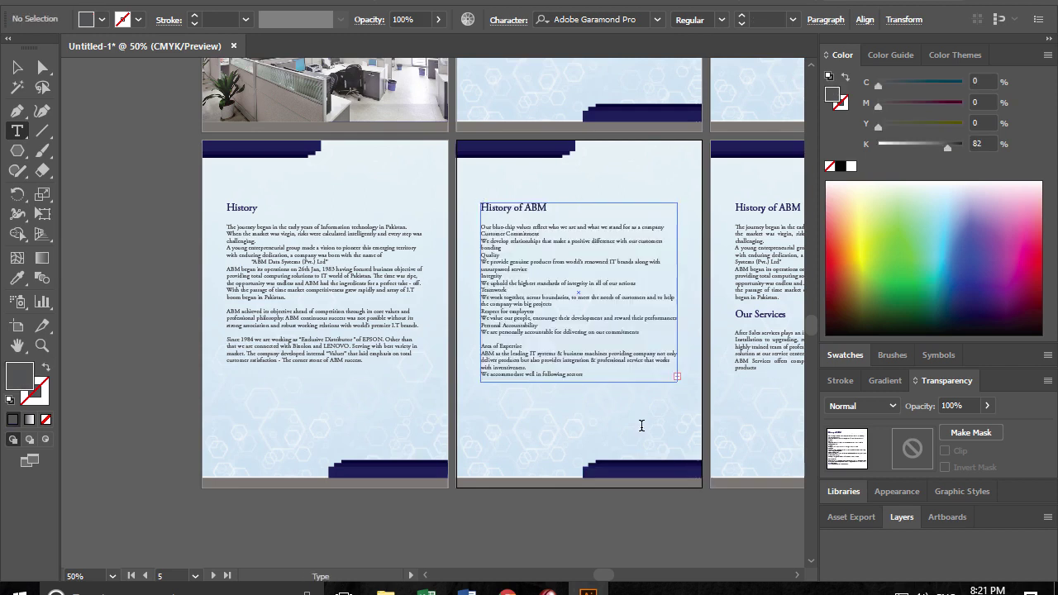
# - Retitle it 'Our Core Values', lengthen the frame to show the sector list, and return to Word
pyautogui.tripleClick(533, 207)
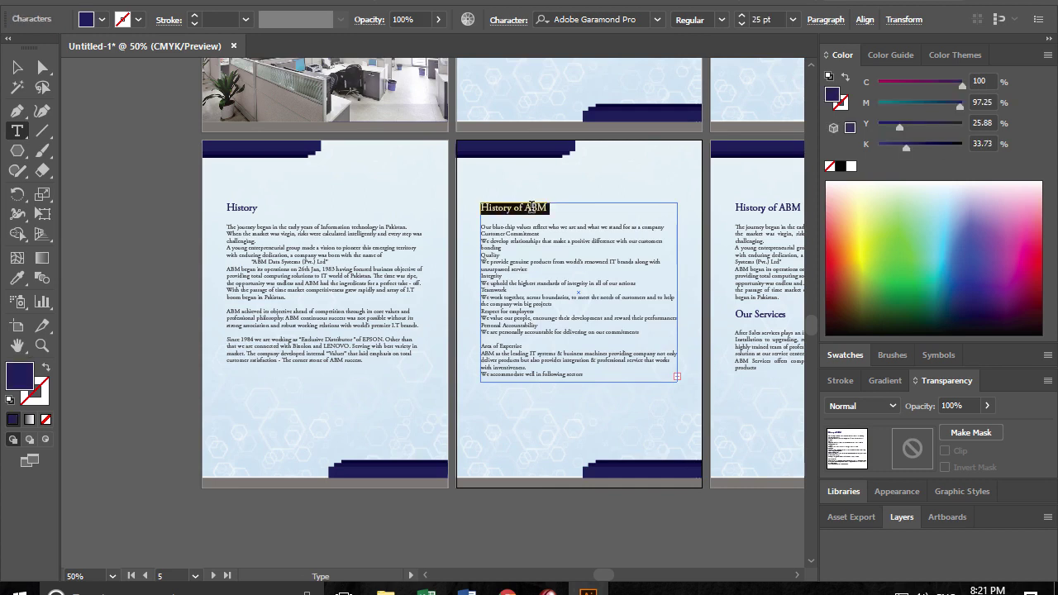
pyautogui.write('Our Core Values')
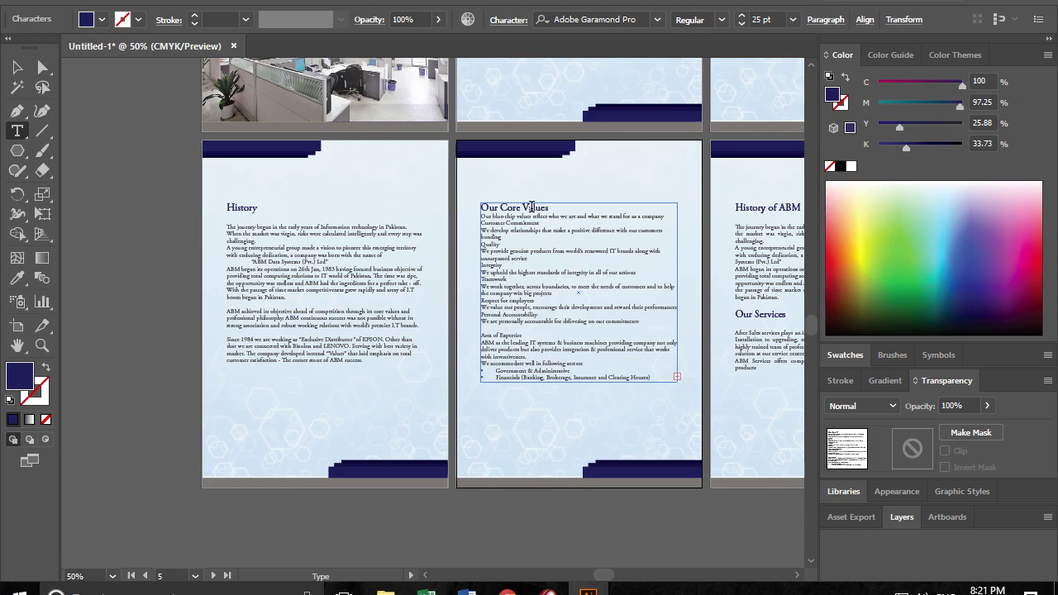
pyautogui.press('Return')
pyautogui.press('Escape')
pyautogui.moveTo(579, 386)
pyautogui.mouseDown()
pyautogui.moveTo(583, 435)
pyautogui.moveTo(579, 427)
pyautogui.mouseUp()
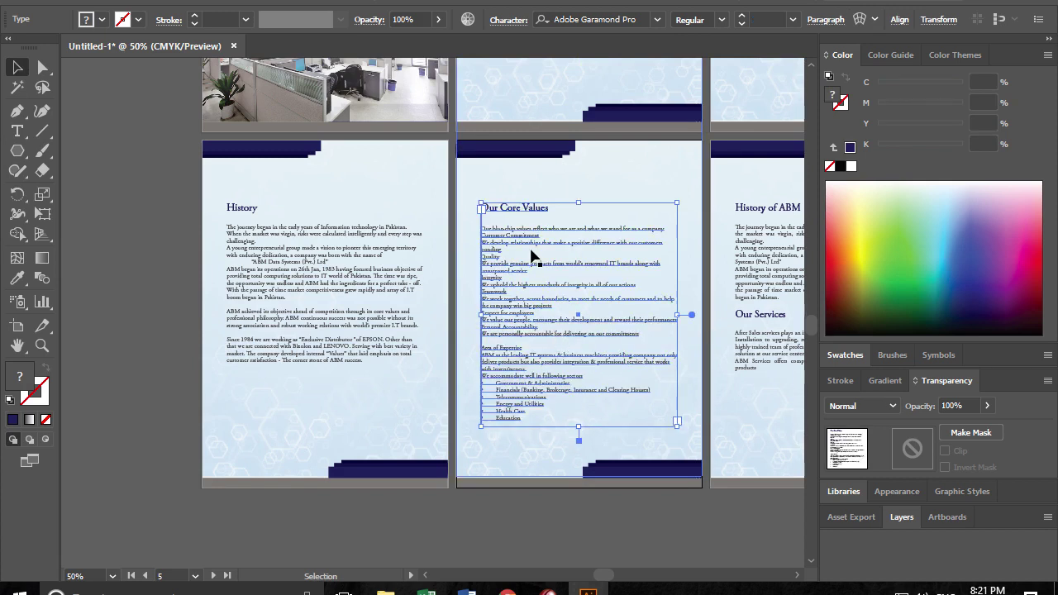
pyautogui.click(455, 213)
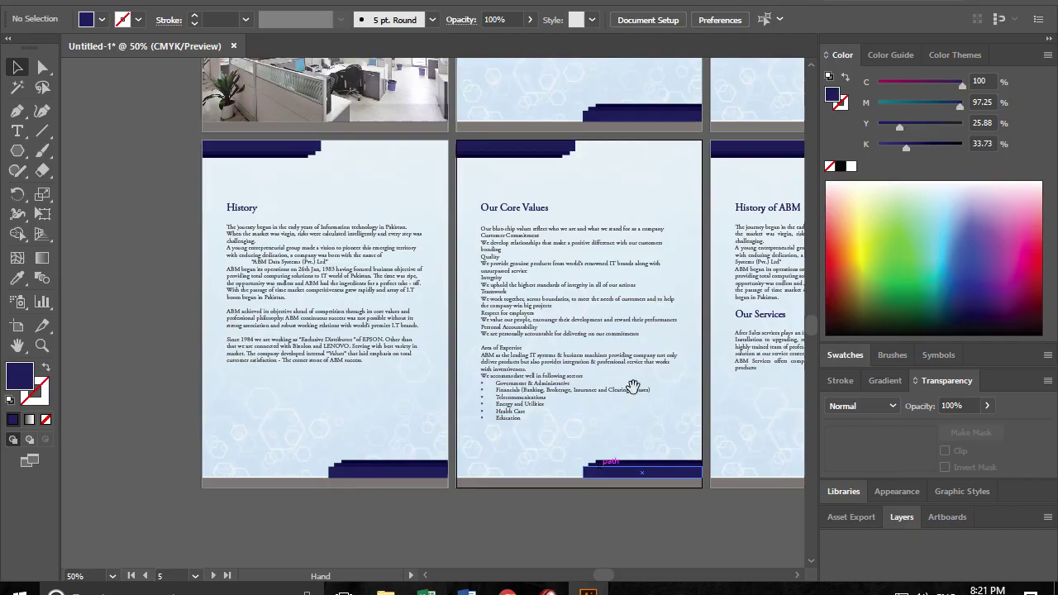
pyautogui.moveTo(632, 388); pyautogui.dragTo(432, 361)
pyautogui.hotkey('alt', 'Tab')
pyautogui.scroll(-1, 487, 433)
pyautogui.scroll(-5, 488, 433)
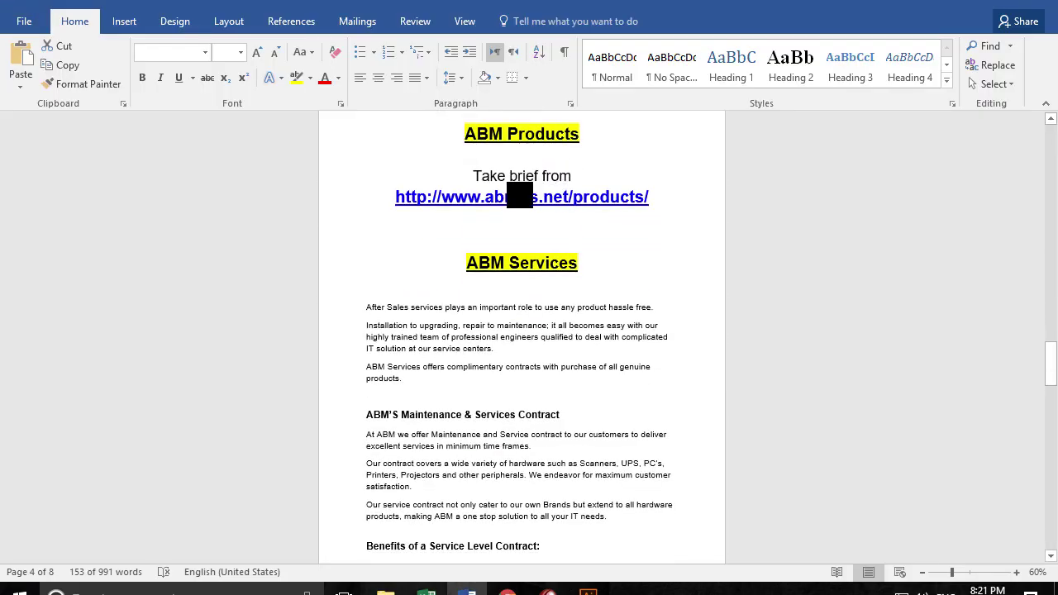
# - Scroll from ABM Services down to the Contact Page, then close Word
pyautogui.click(615, 277)
pyautogui.scroll(-2, 455, 283)
pyautogui.scroll(-1, 512, 239)
pyautogui.scroll(-1, 512, 239)
pyautogui.scroll(-5, 547, 306)
pyautogui.scroll(-7, 547, 306)
pyautogui.scroll(-3, 540, 297)
pyautogui.scroll(-6, 540, 297)
pyautogui.scroll(-5, 540, 297)
pyautogui.scroll(-1, 541, 296)
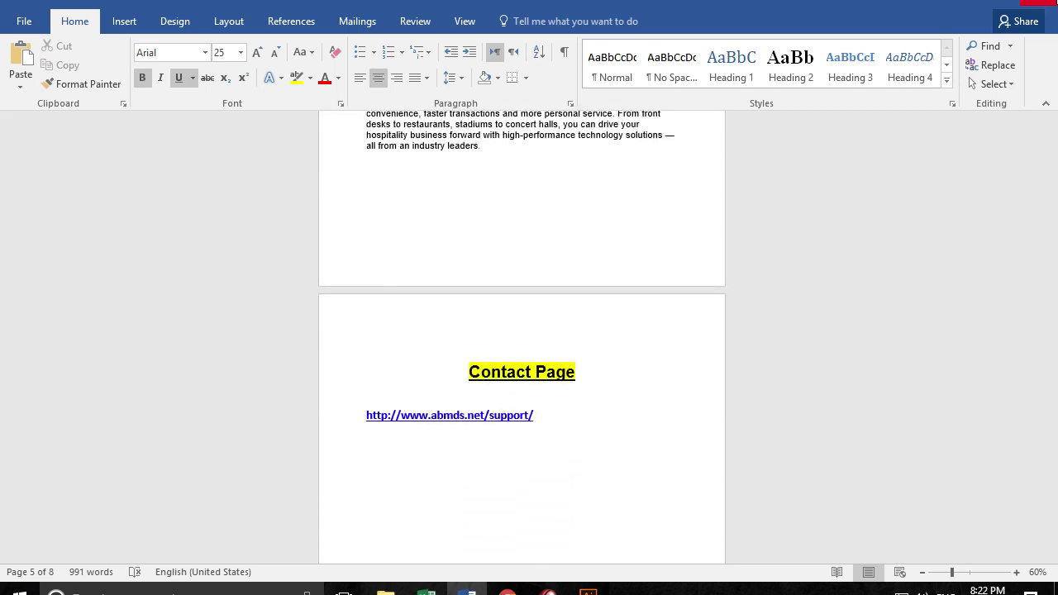
pyautogui.click(1043, 4)
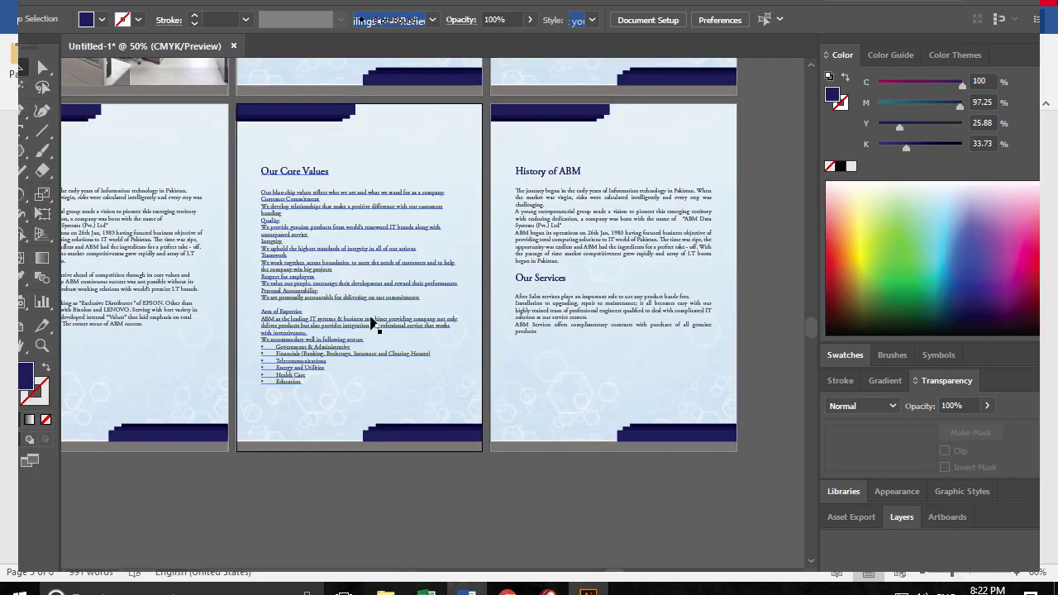
pyautogui.click(404, 390)
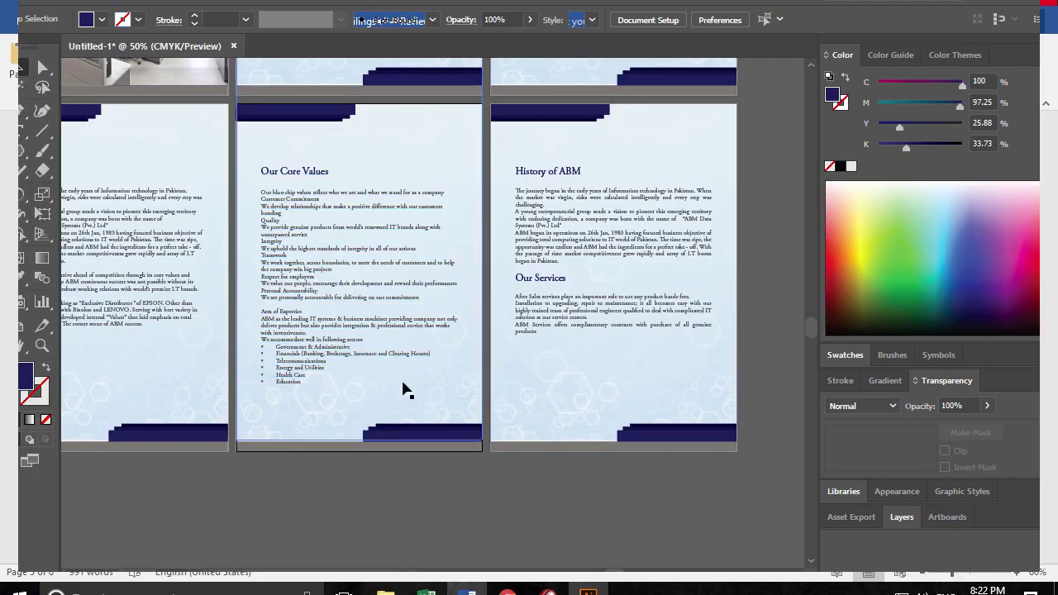
# - Zoom out to 25% and centre all six brochure artboards in the window
pyautogui.hotkey('ctrl', '-')
pyautogui.hotkey('ctrl', '-')
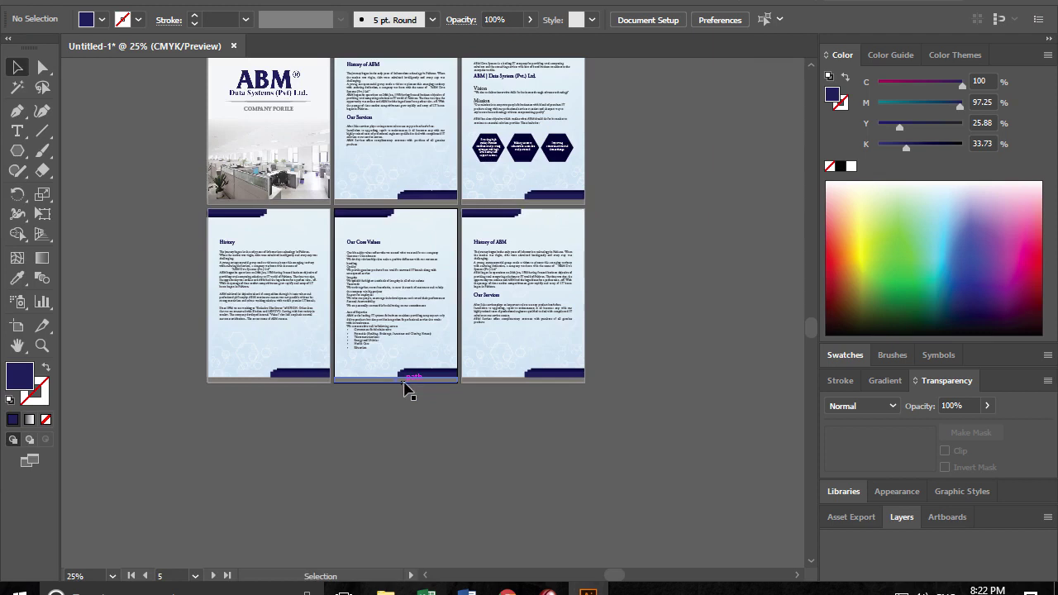
pyautogui.moveTo(296, 272); pyautogui.dragTo(307, 331)
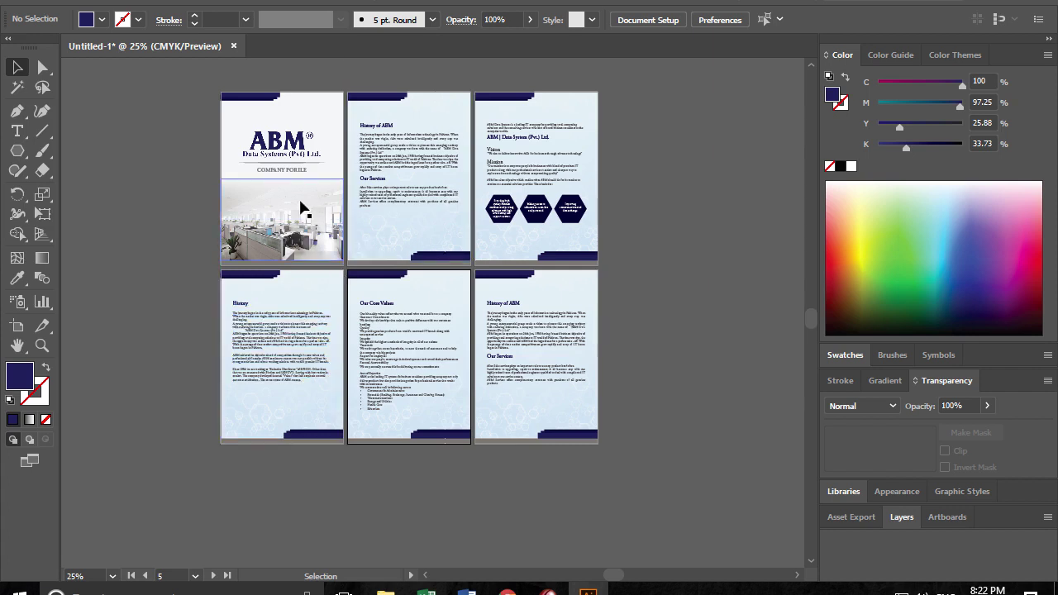
# - Save the brochure to the Desktop as Profile.ai with default Illustrator options, then switch to the browser
pyautogui.hotkey('alt', 'f')
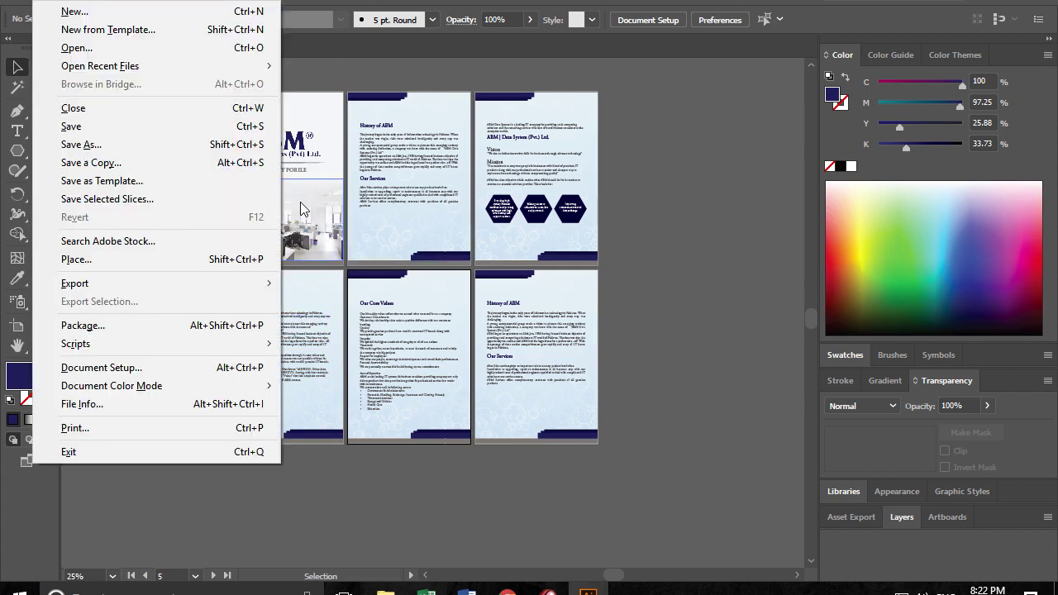
pyautogui.press('a')
pyautogui.click(68, 162)
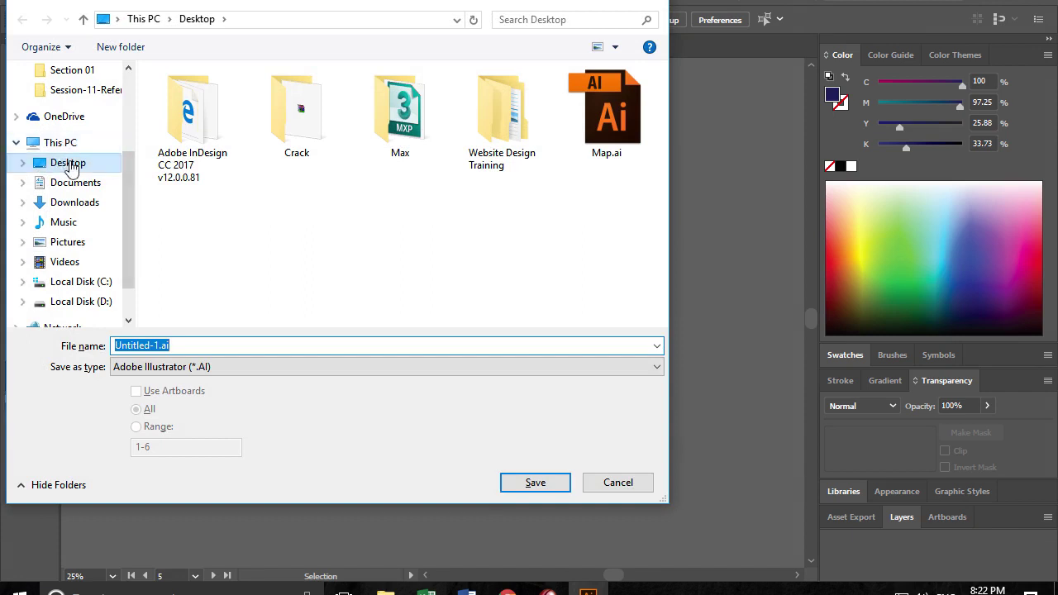
pyautogui.click(261, 353)
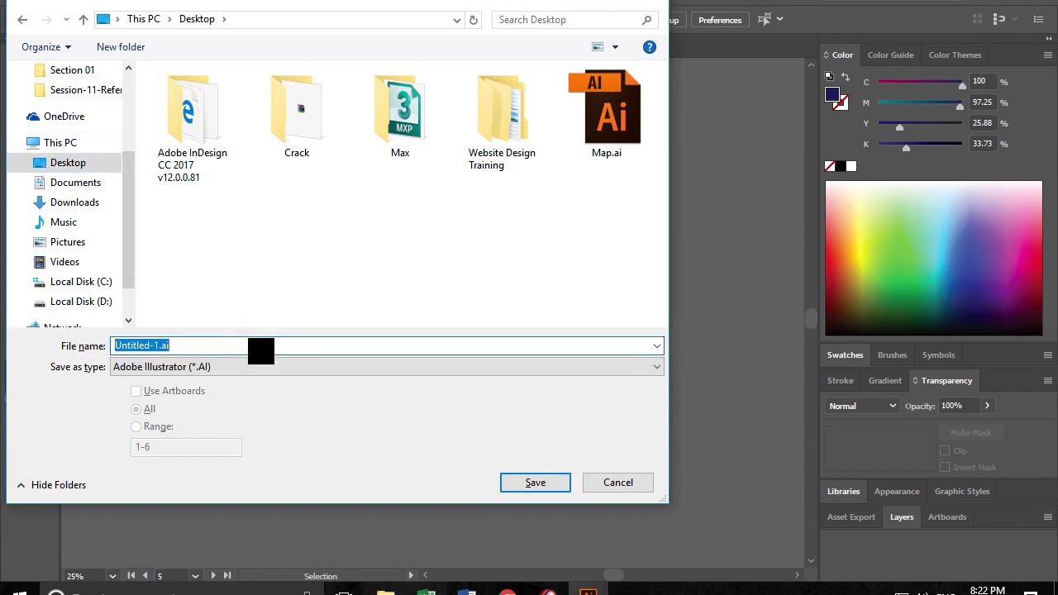
pyautogui.write('Profile')
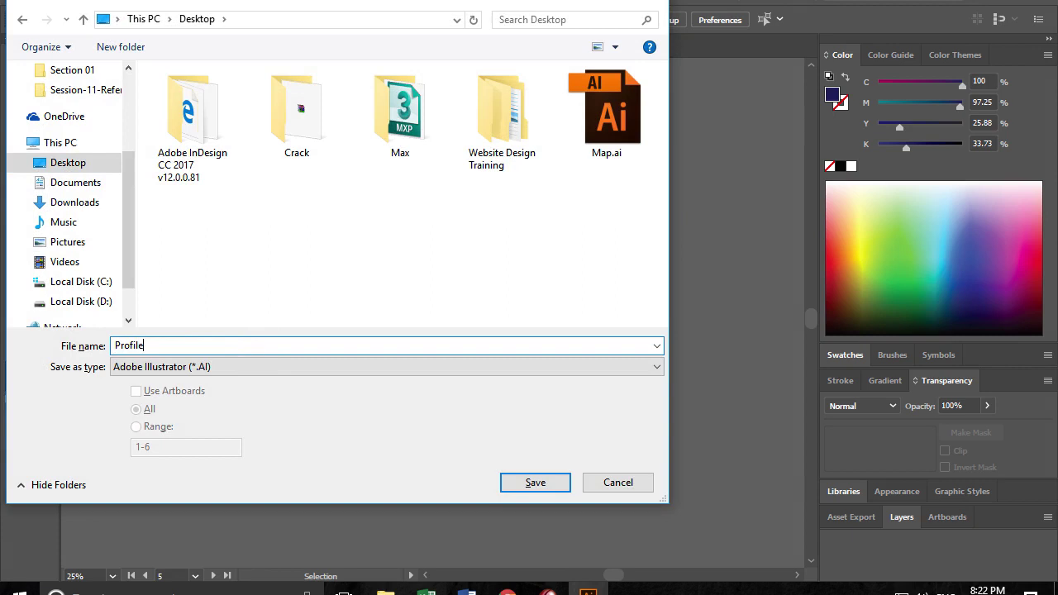
pyautogui.press('Return')
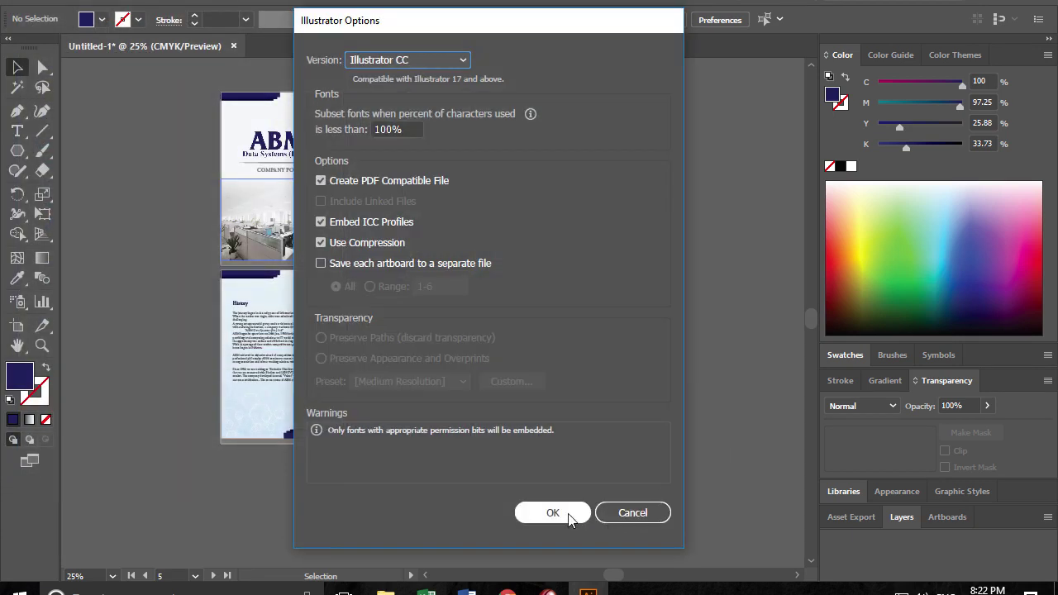
pyautogui.click(553, 513)
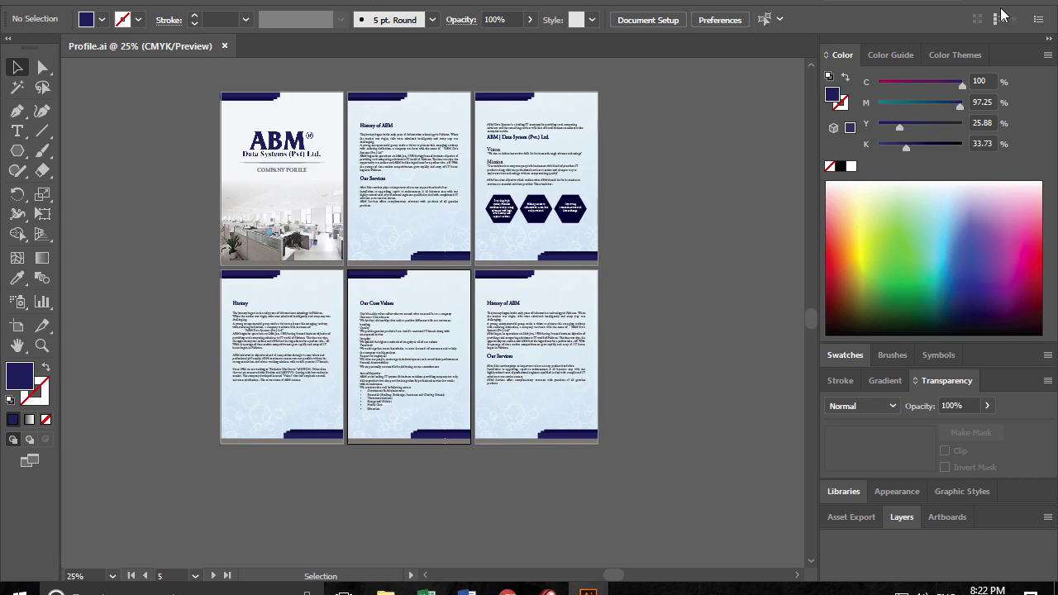
pyautogui.hotkey('alt', 'Tab')
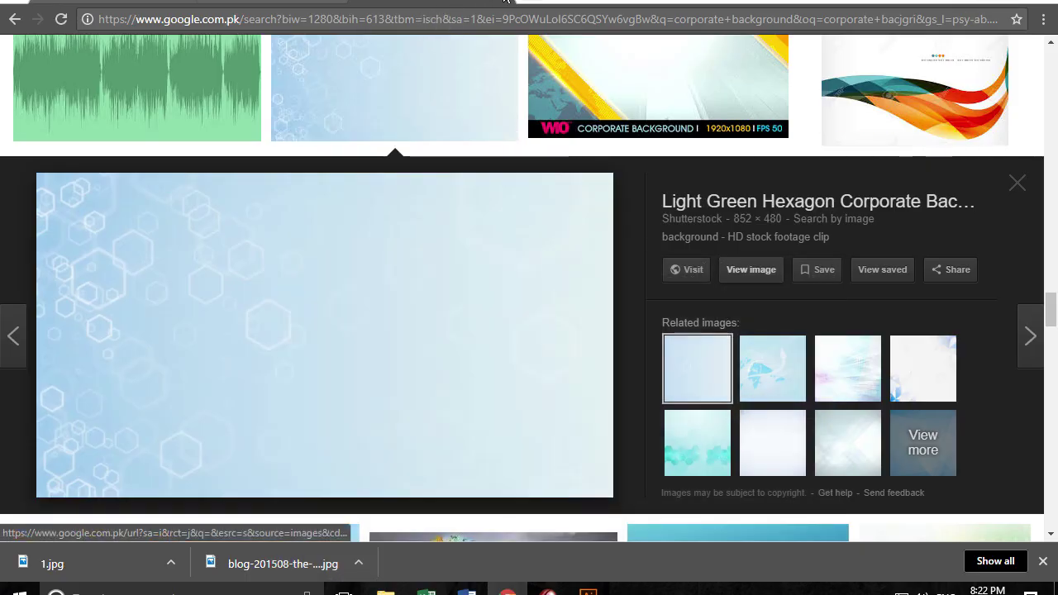
pyautogui.hotkey('alt', 'Tab')
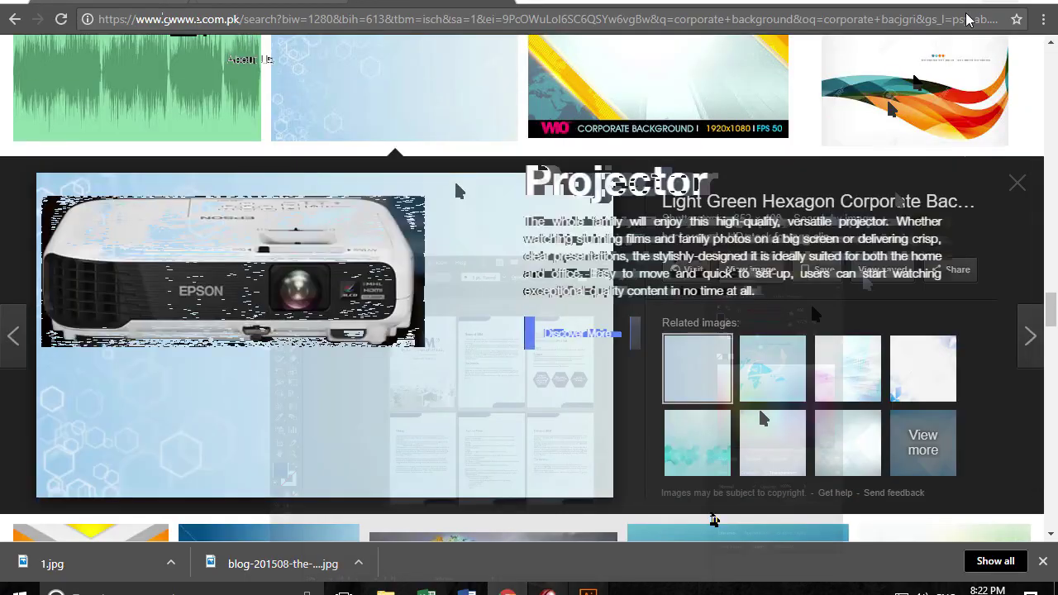